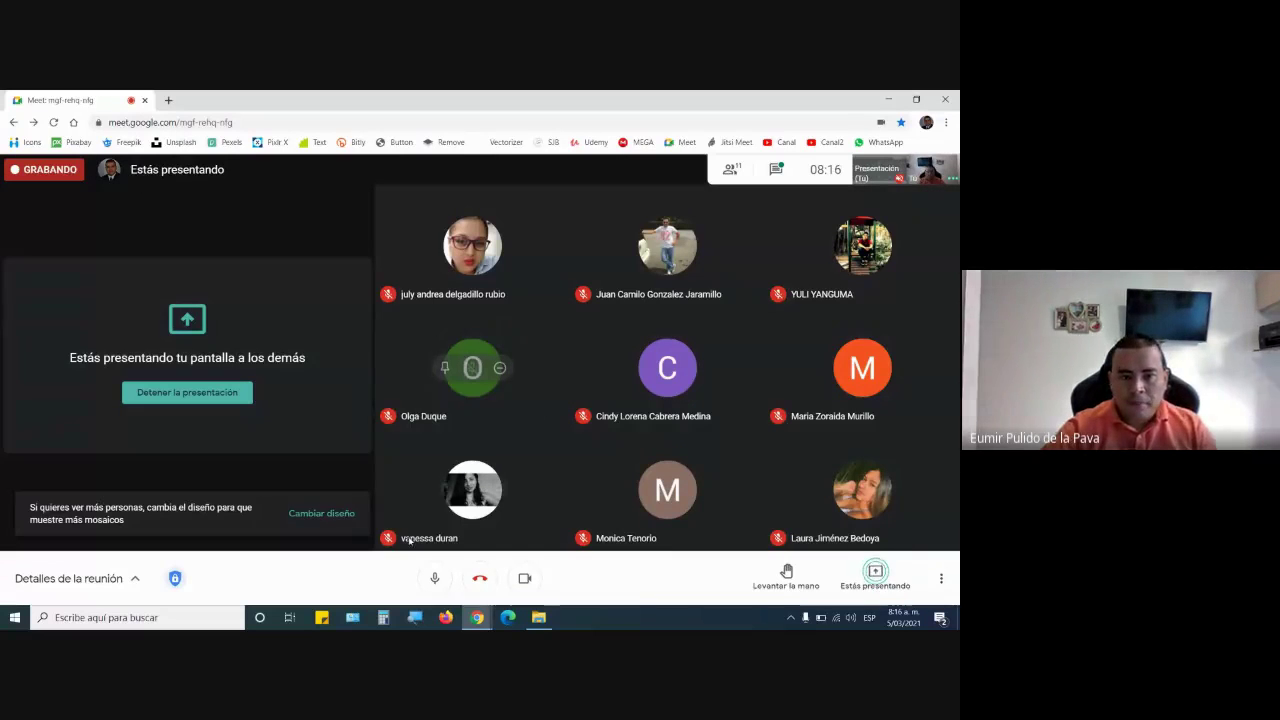
Step: Open the EDUMATICA login page in Firefox and sign in with the instructor's username and password
left_click(446, 615)
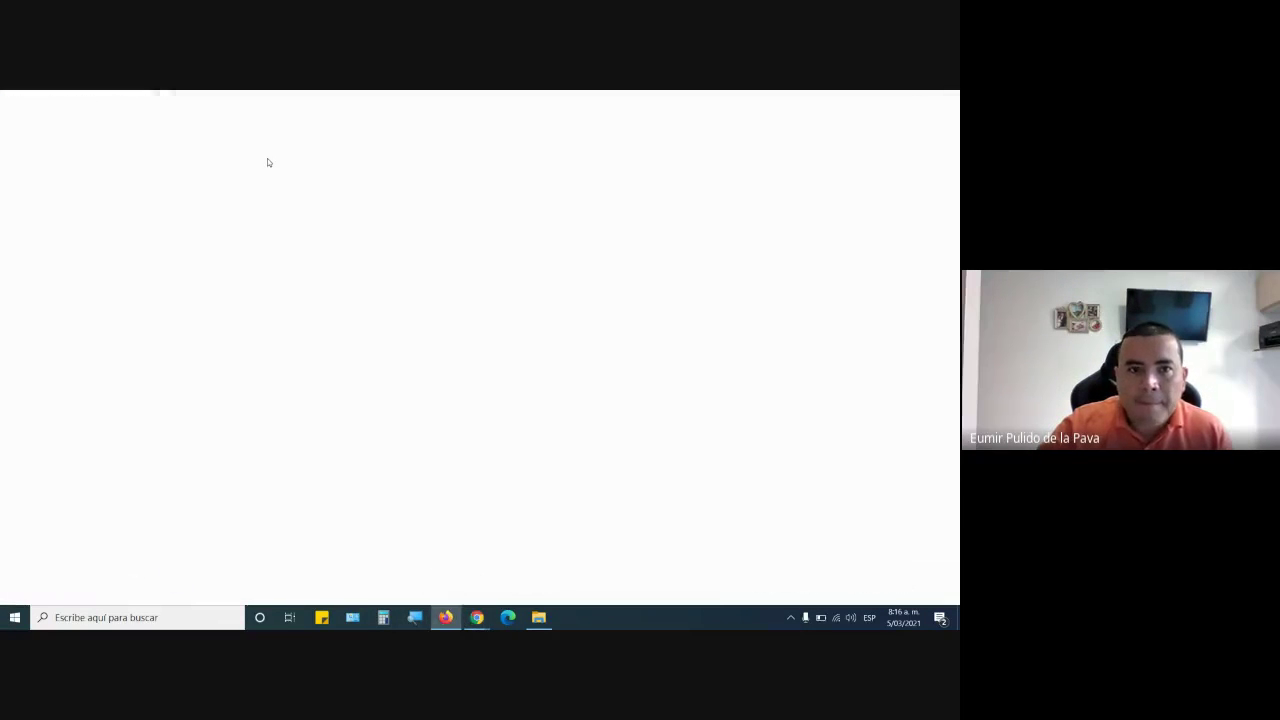
left_click(155, 145)
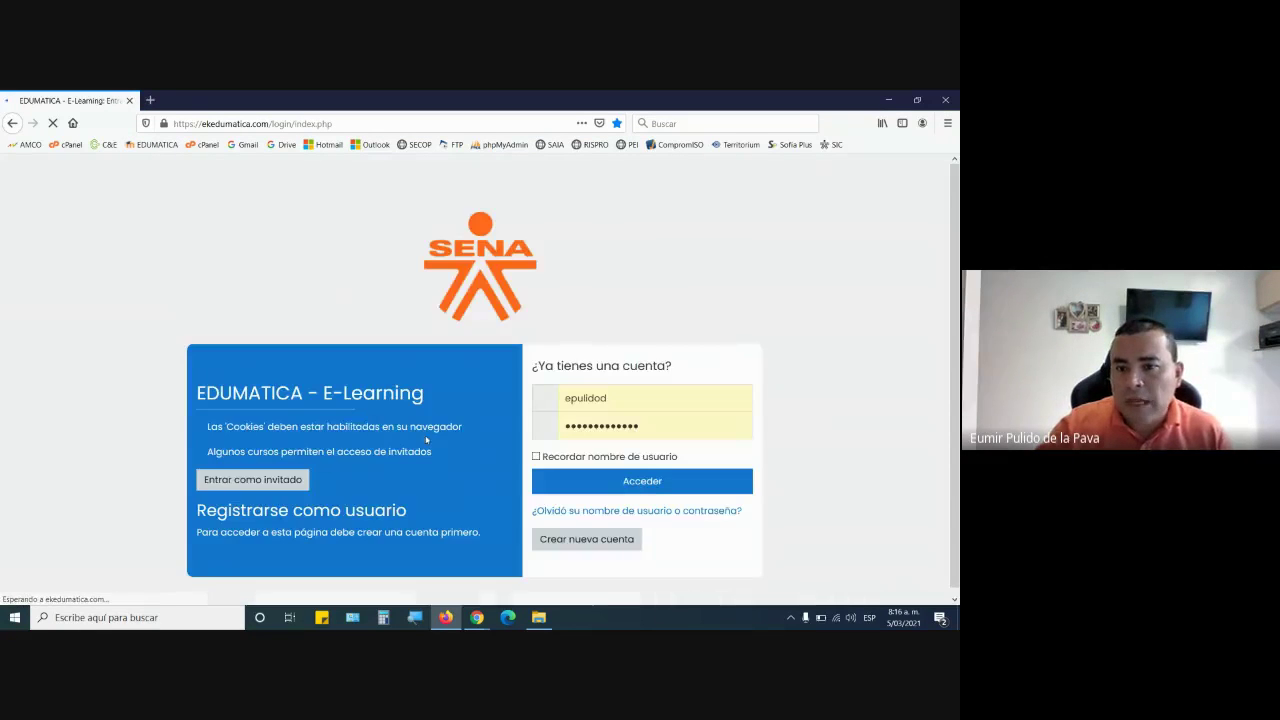
double_click(631, 397)
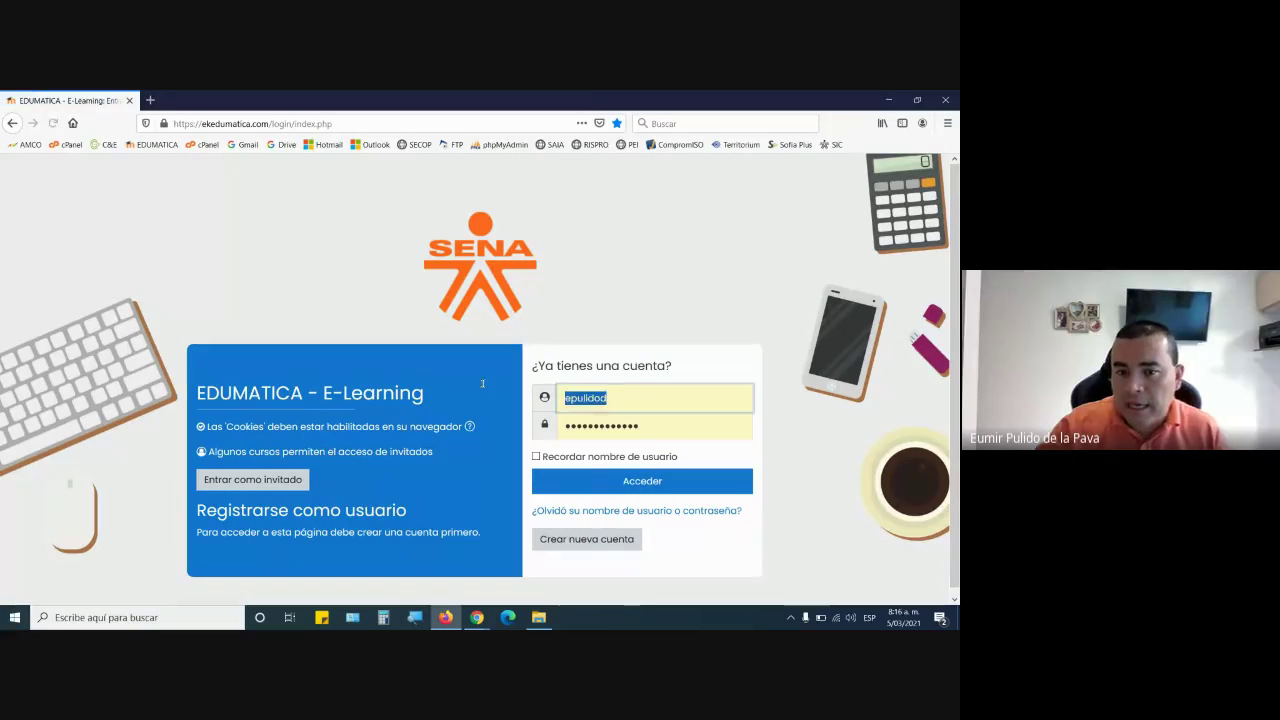
type("EUM")
key("BackSpace")
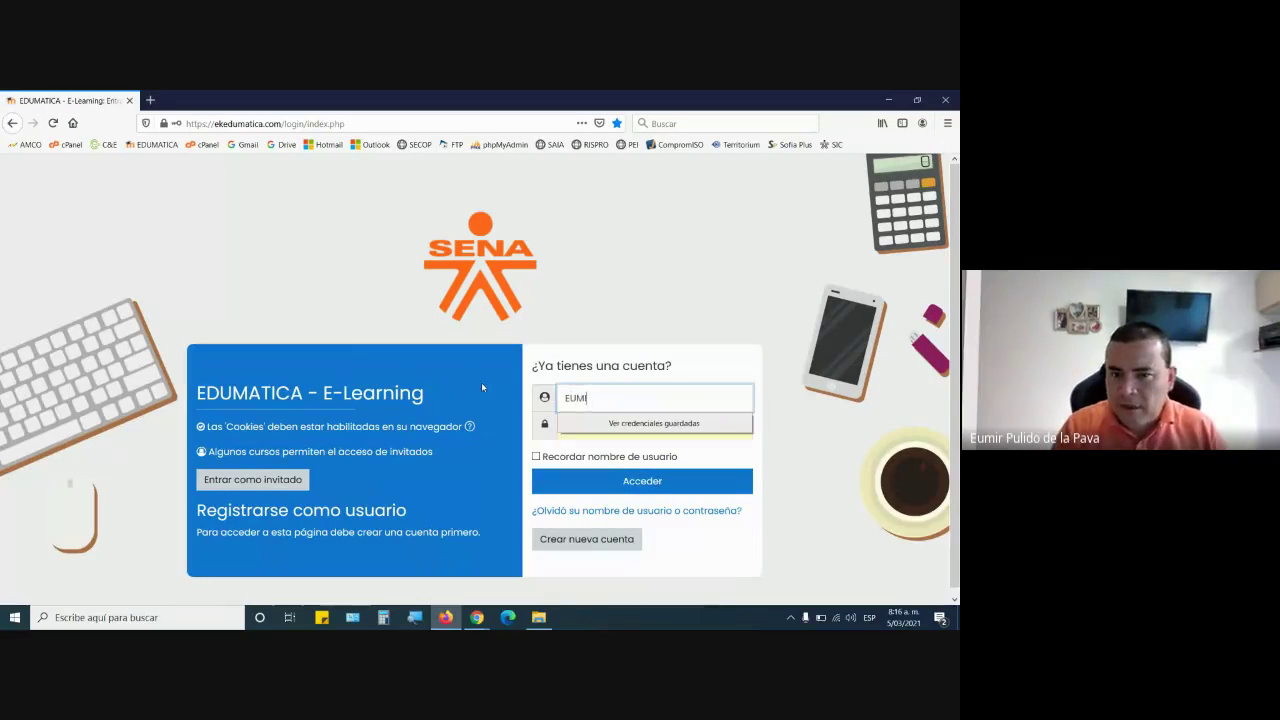
key("BackSpace")
key("BackSpace")
type("eumir")
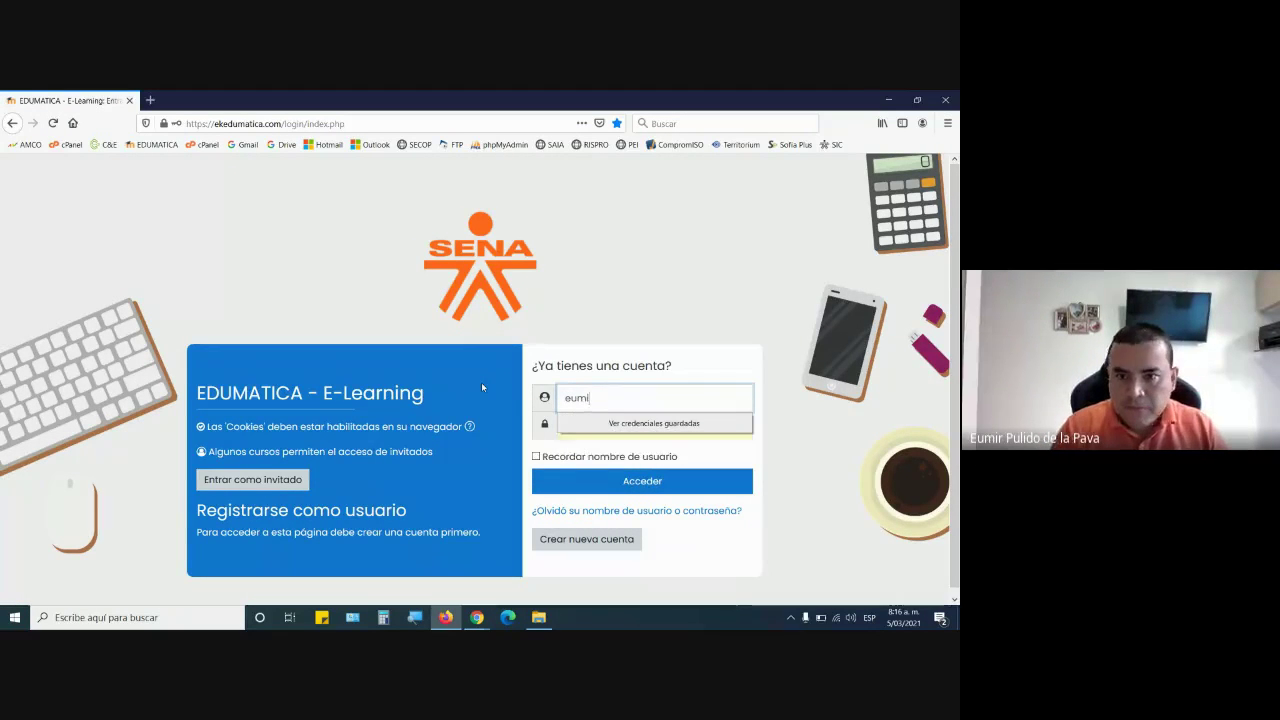
key("Tab")
type("aaaa")
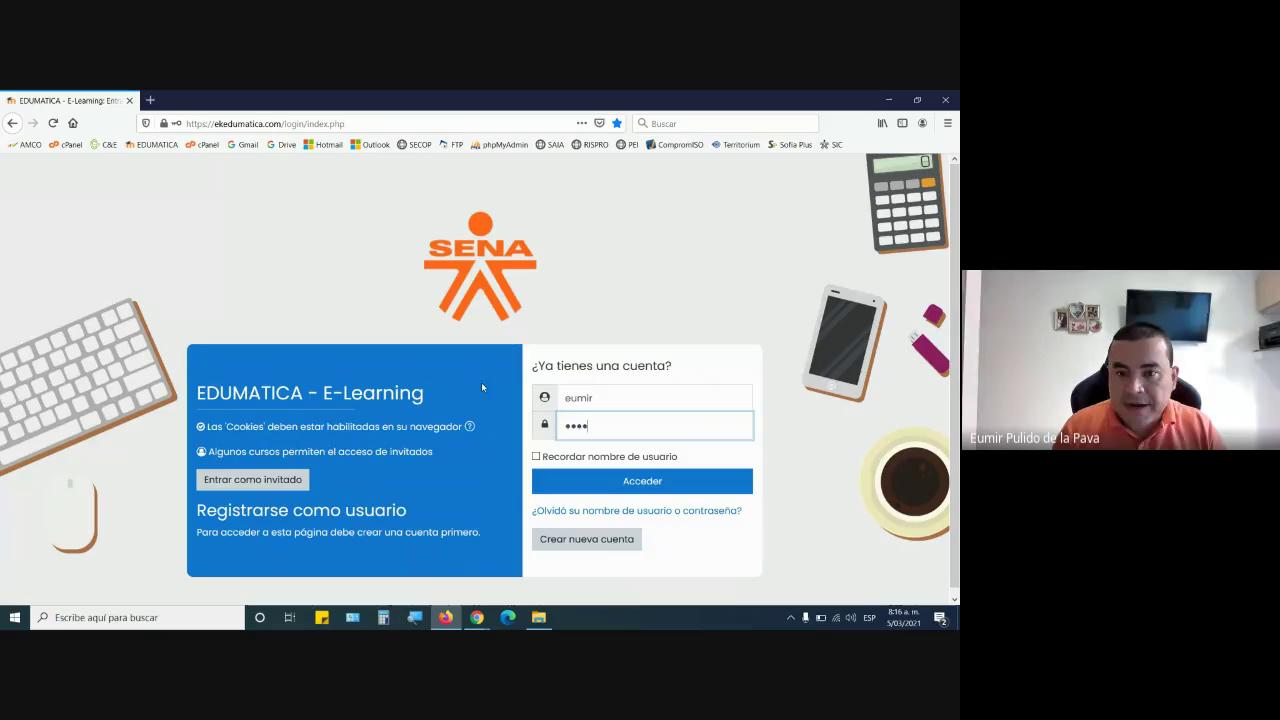
type("aaaaa")
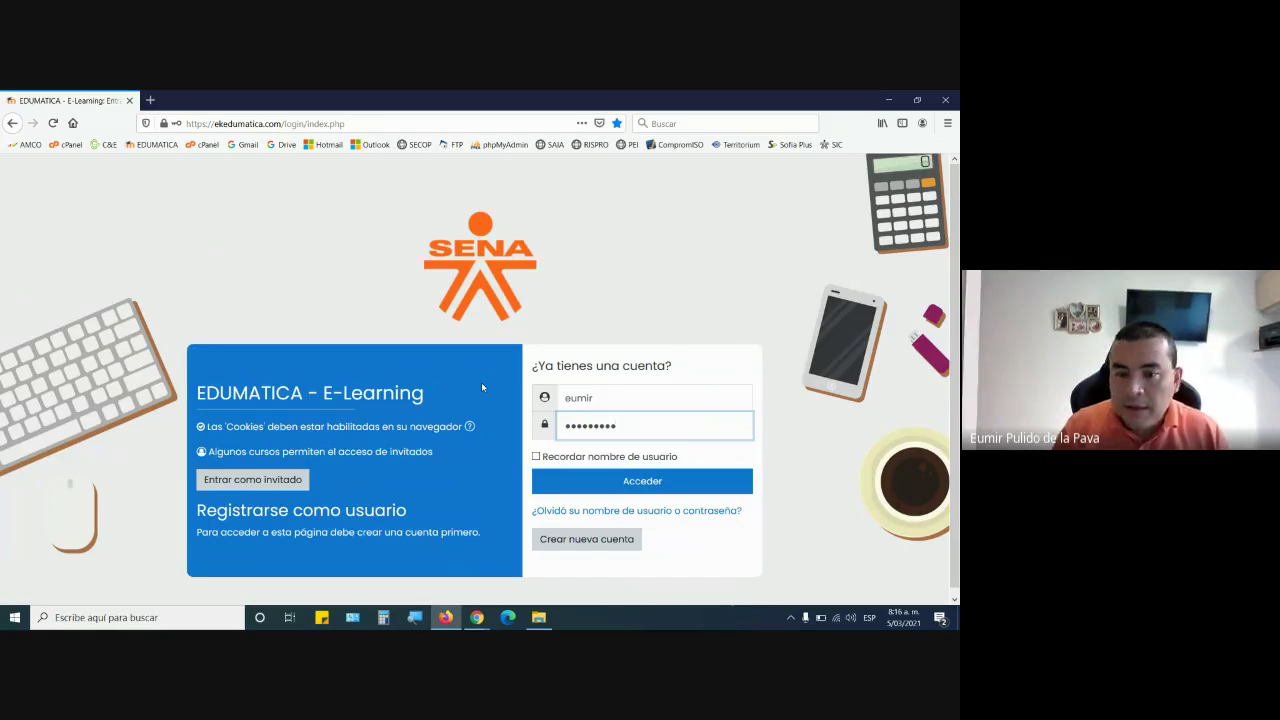
type("a")
key("Return")
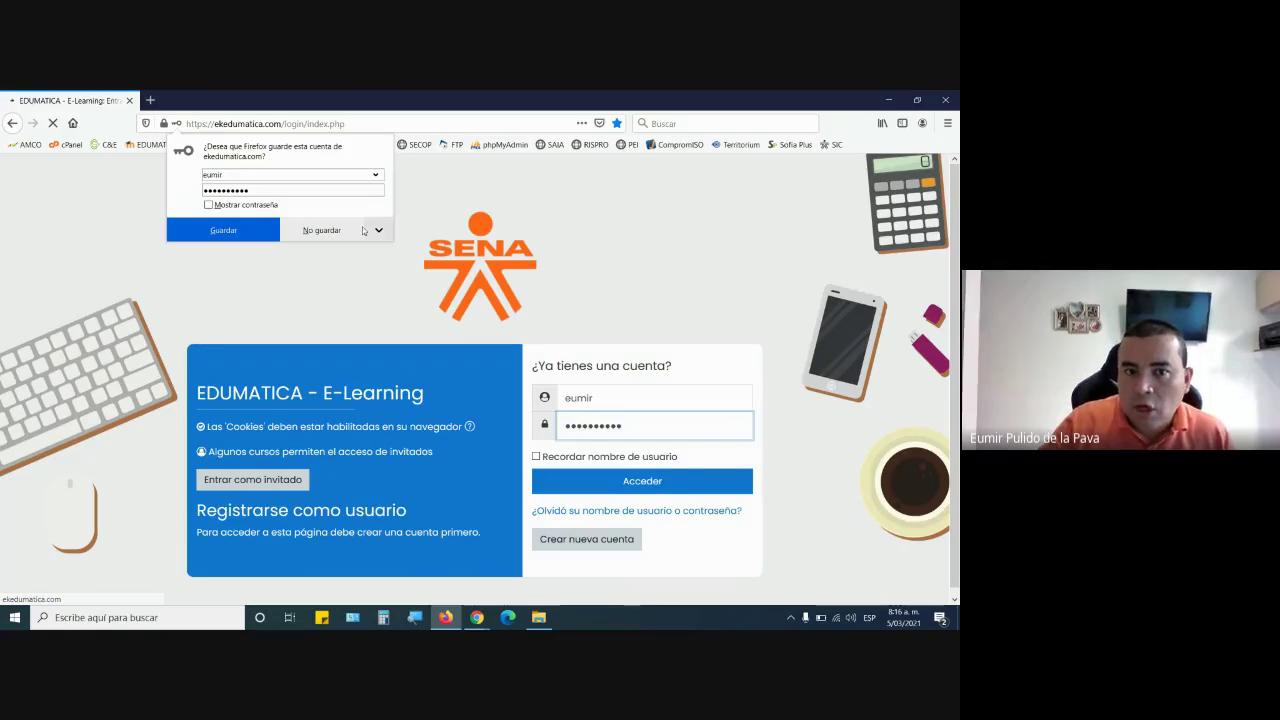
Step: Decline saving the login and open the MANEJO INTERMEDIO Excel course from Mis cursos
left_click(322, 231)
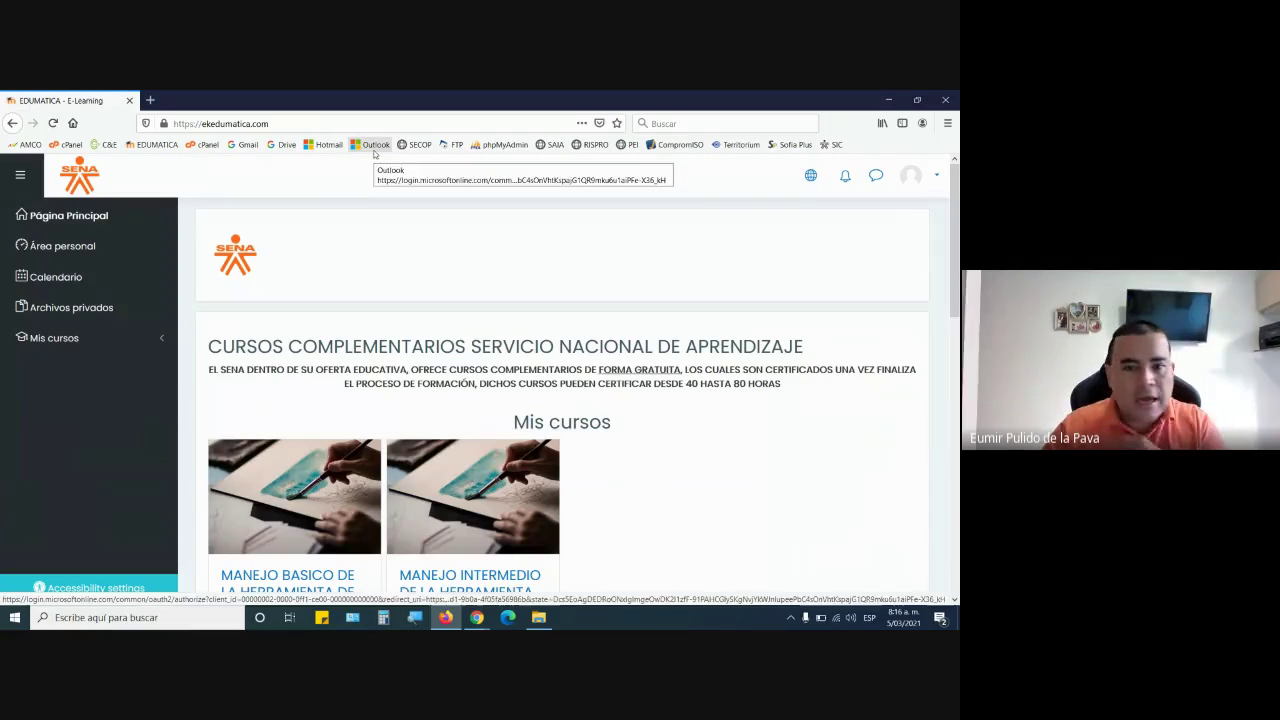
scroll(686, 236, "down", 3)
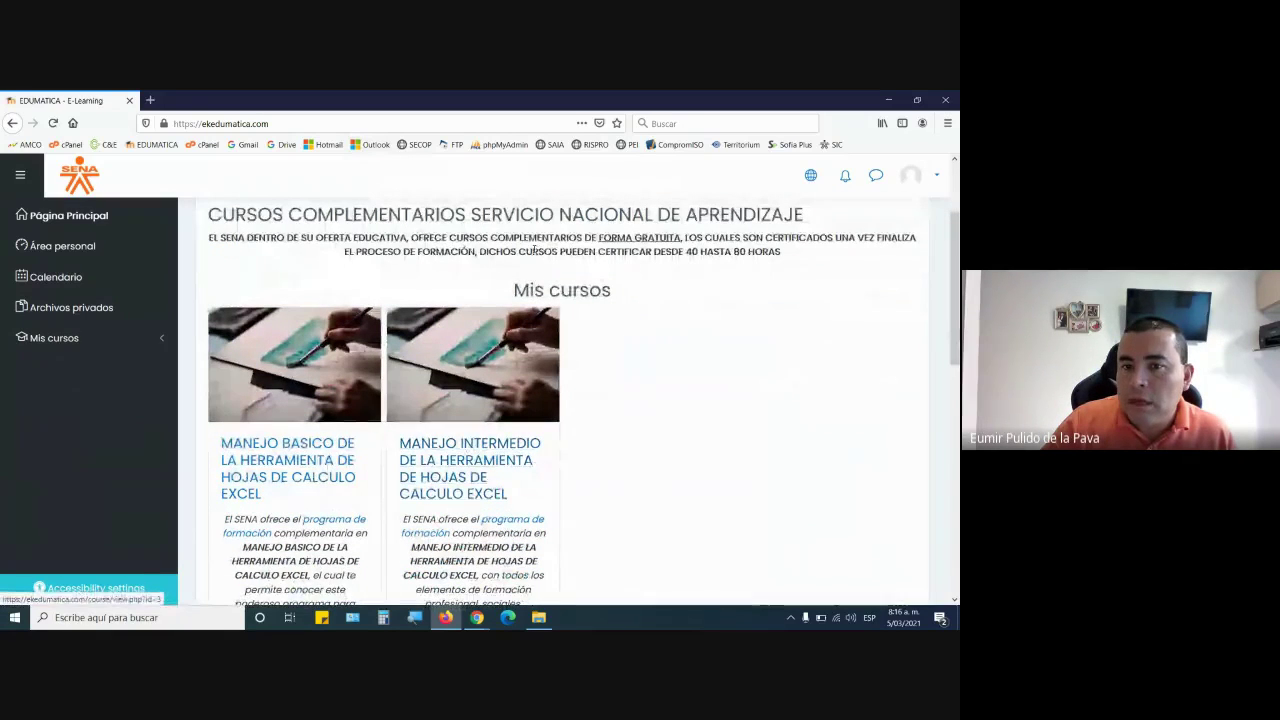
left_click_drag(546, 288, 718, 467)
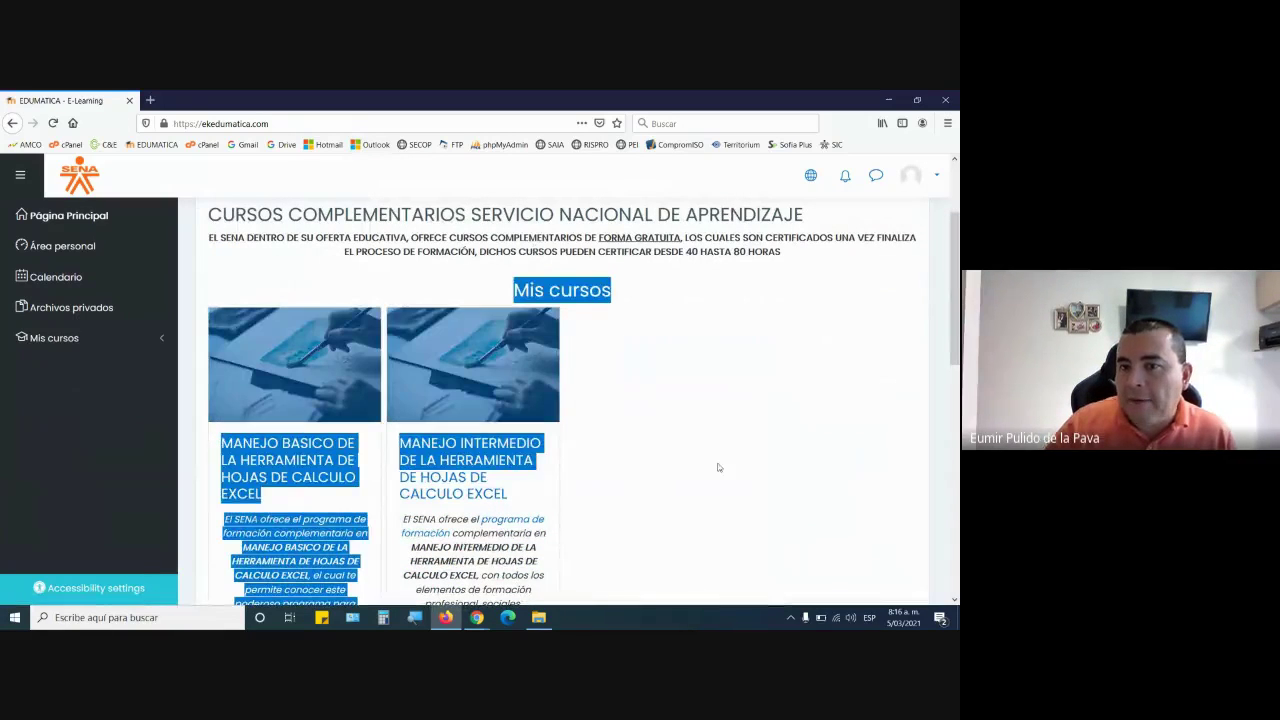
left_click(718, 467)
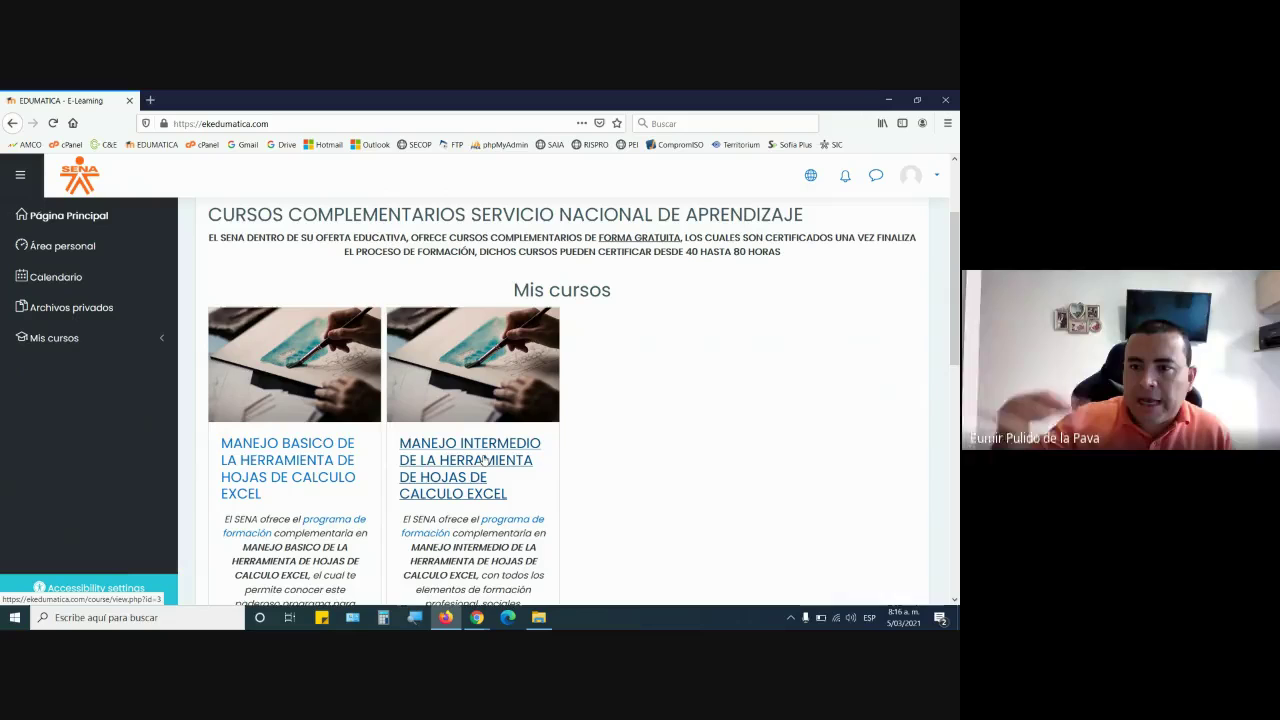
left_click(484, 459)
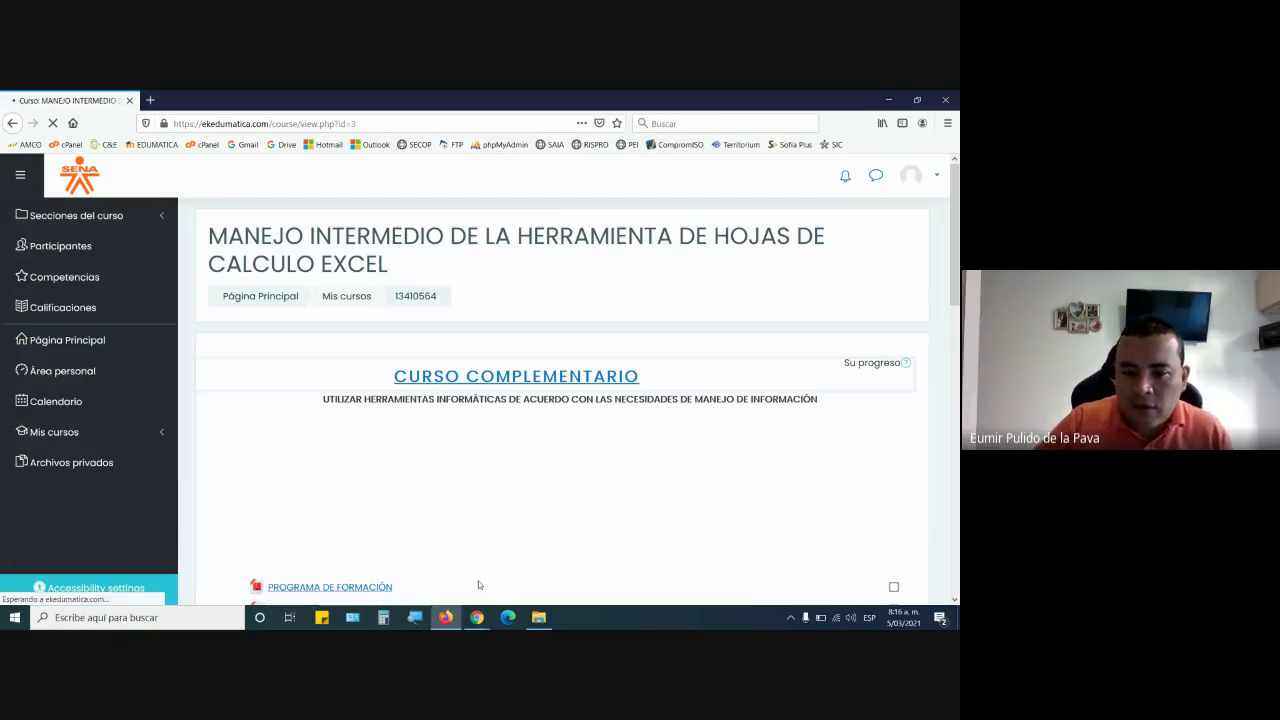
Step: Admit the first person waiting to join the Meet call and return to the course page
left_click(408, 555)
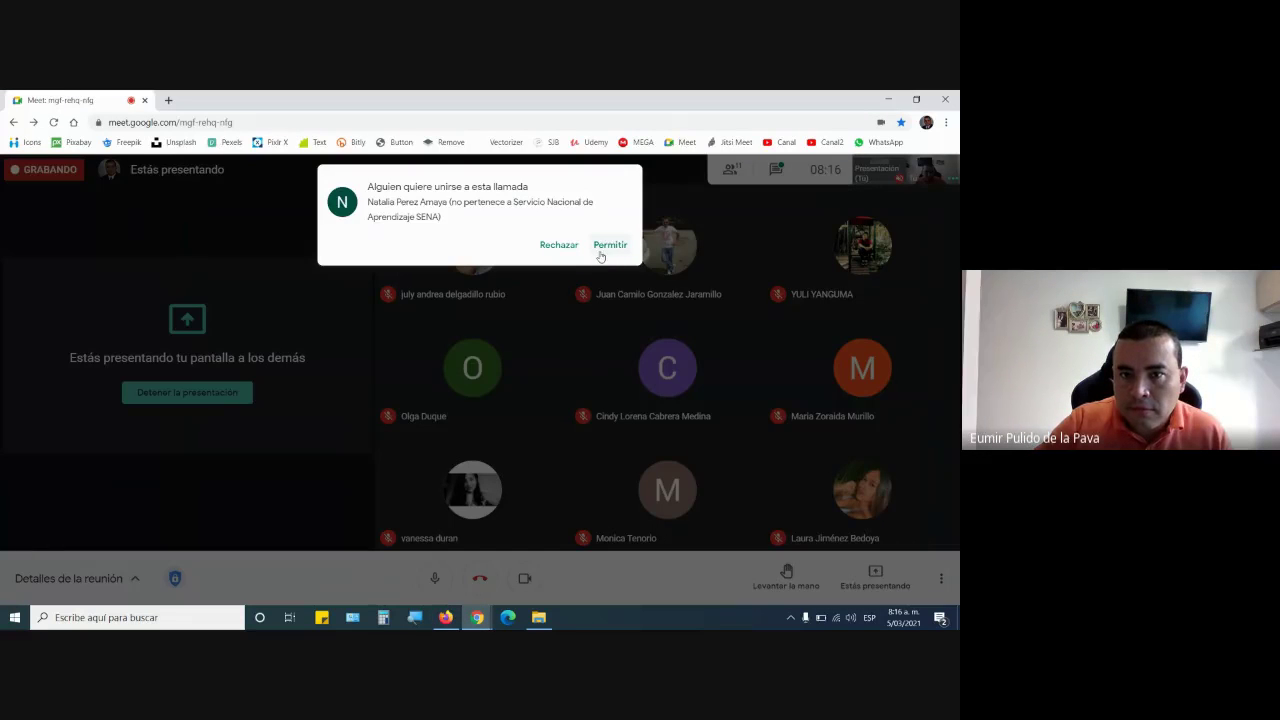
left_click(609, 245)
key("alt+Tab")
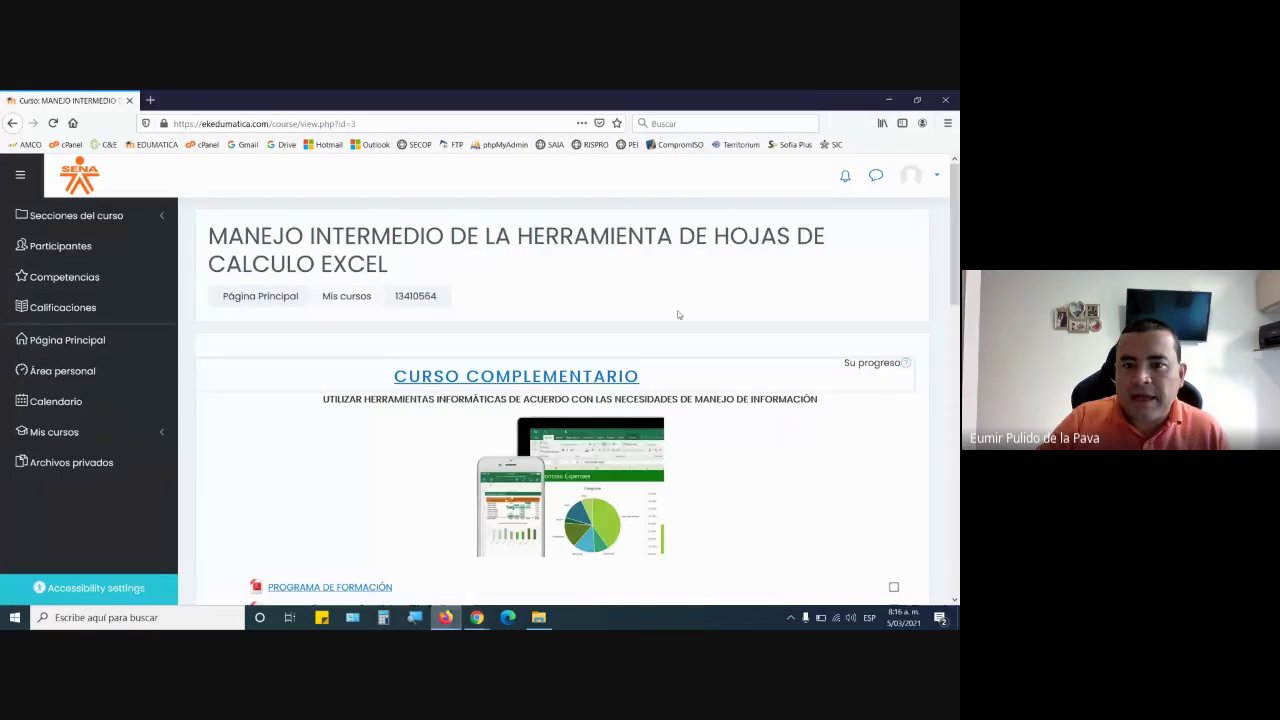
scroll(811, 340, "down", 2)
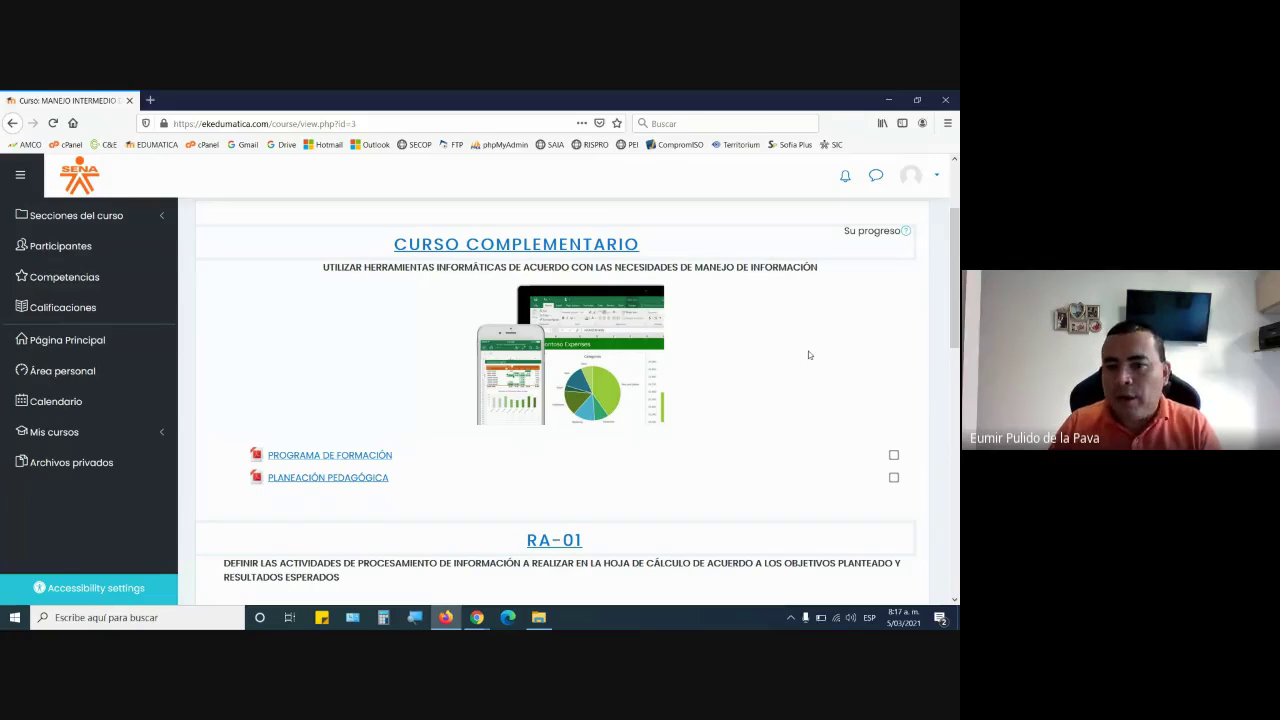
Step: Admit a second waiting participant, then open the RA-01 GUÍA DE APRENDIZAJE document
key("alt+Tab")
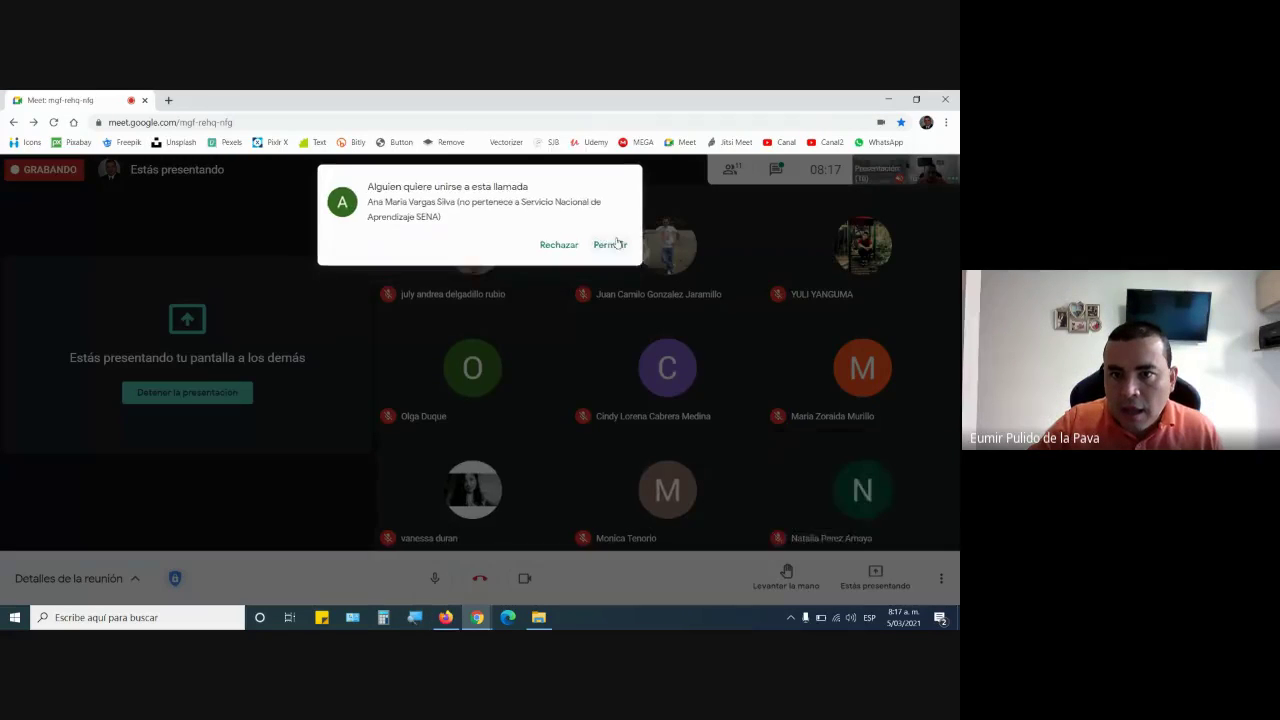
left_click(610, 244)
key("alt+Tab")
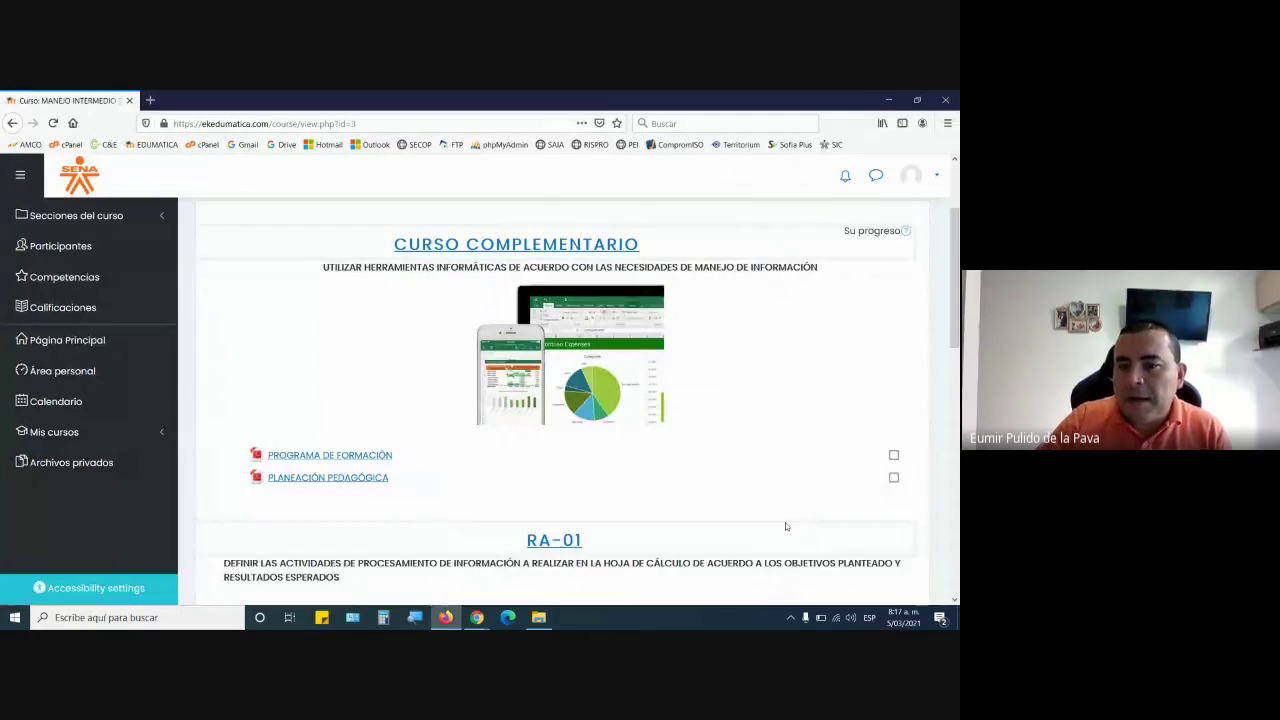
scroll(786, 524, "down", 3)
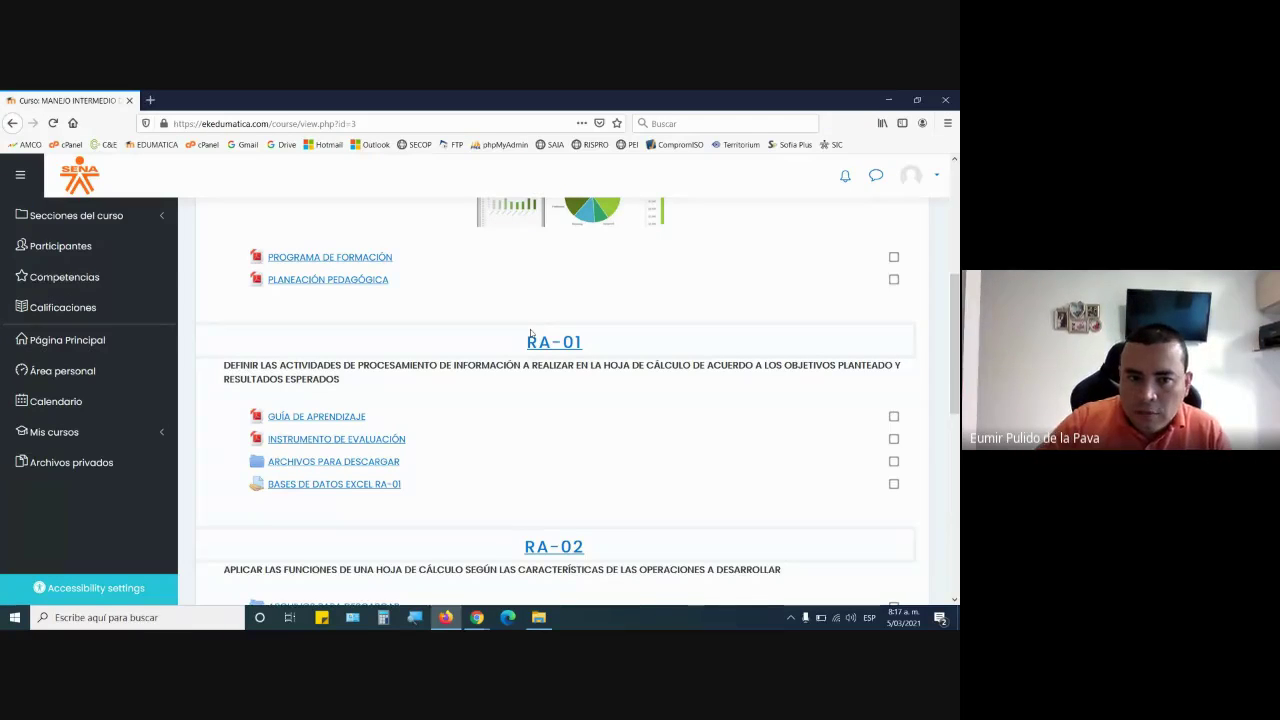
left_click(330, 418)
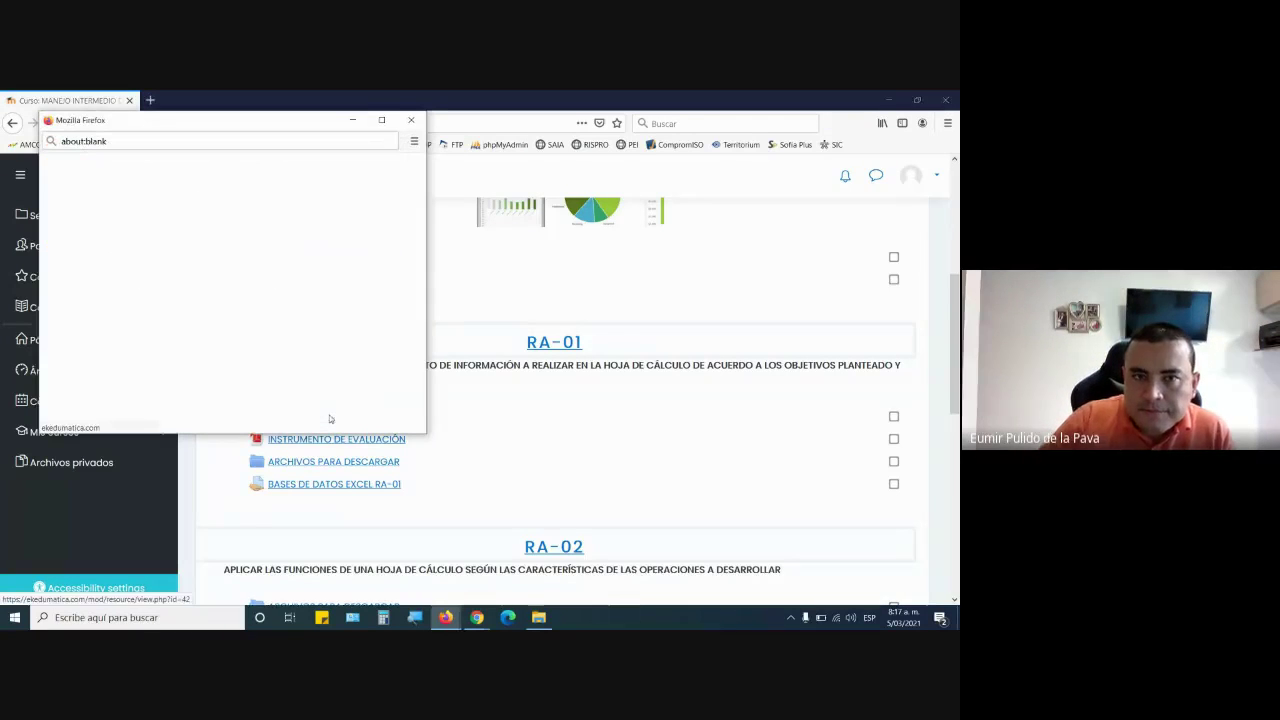
Step: Maximize the RA-01 guide PDF, scroll down to section 3, and admit a new Meet participant
left_click(379, 121)
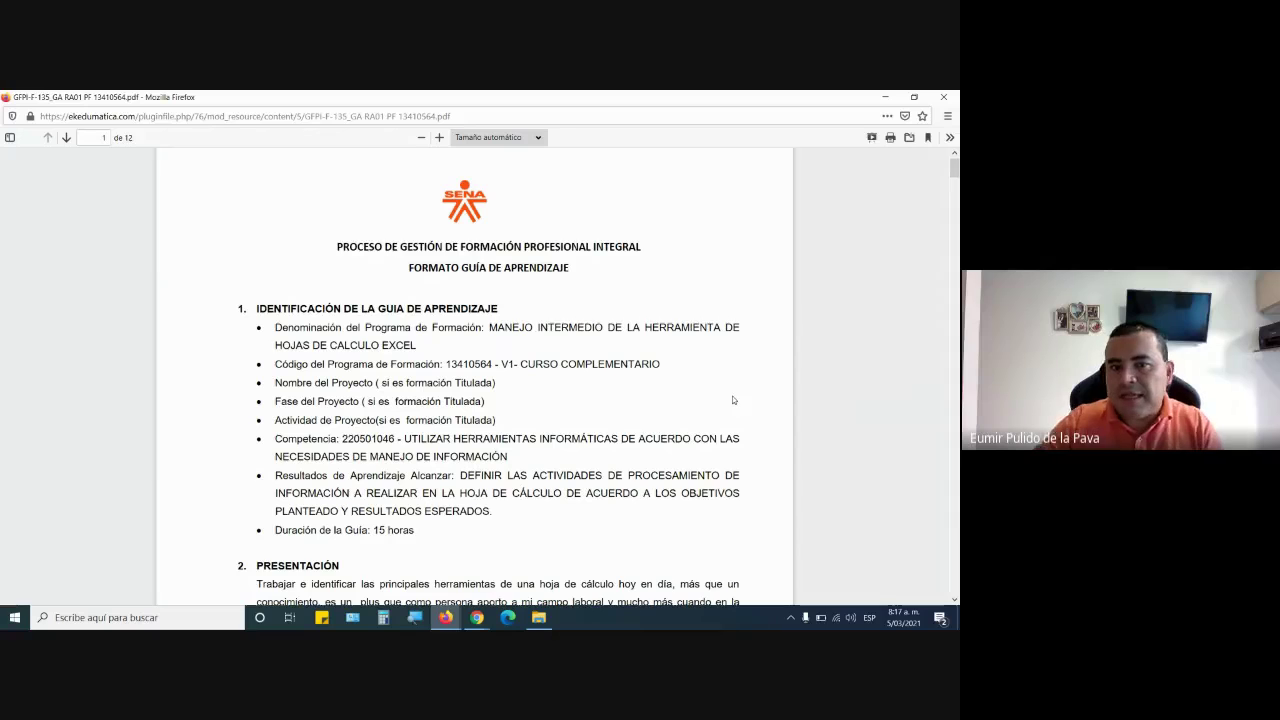
scroll(750, 460, "down", 2)
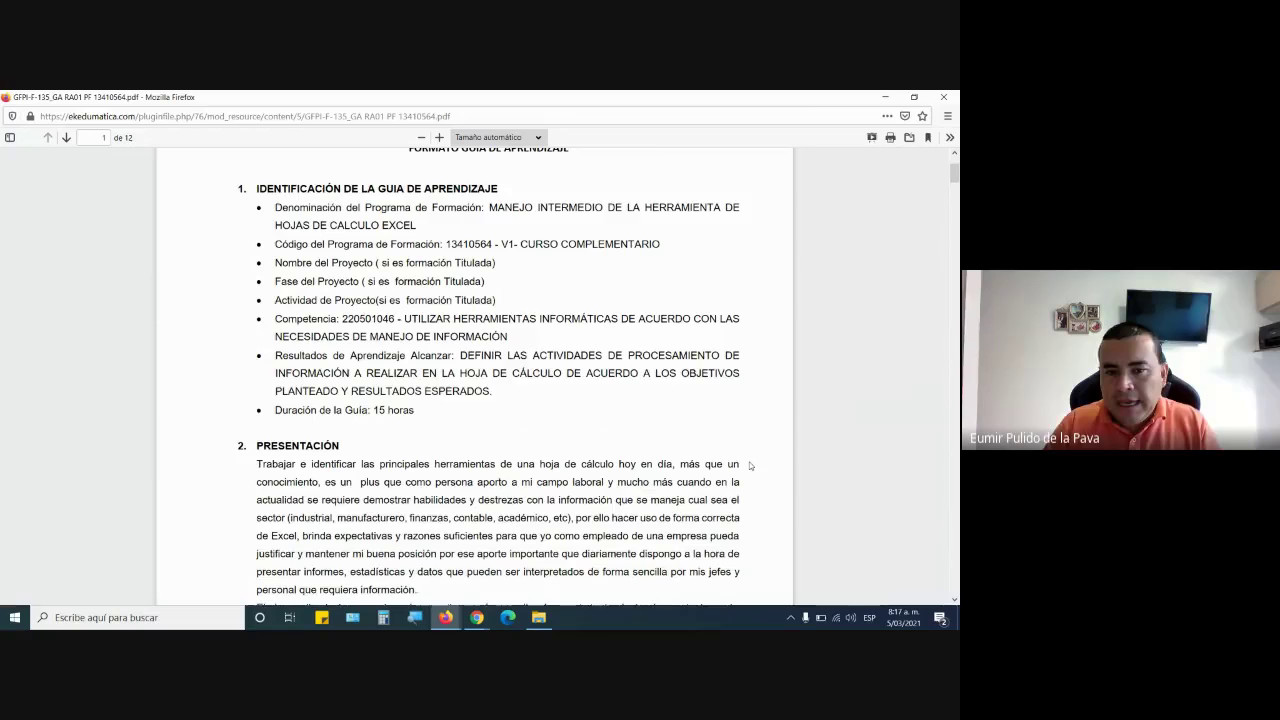
scroll(780, 450, "down", 2)
scroll(761, 456, "down", 4)
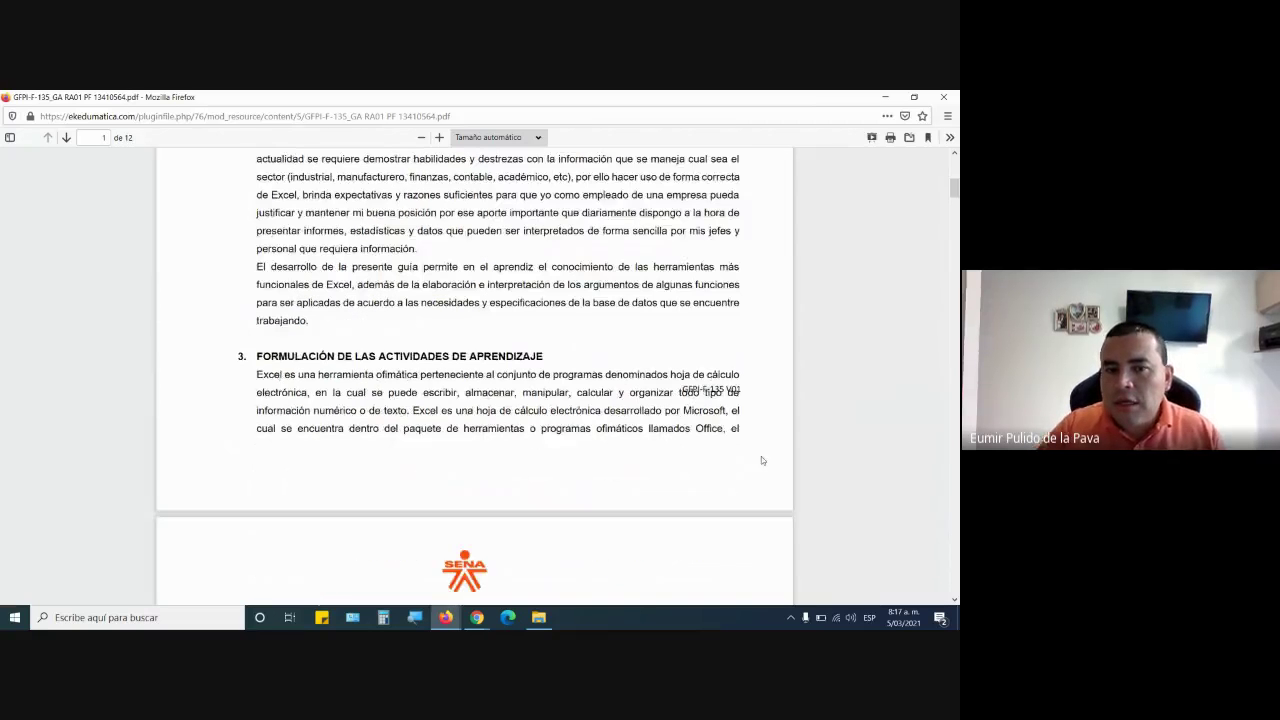
scroll(761, 456, "down", 1)
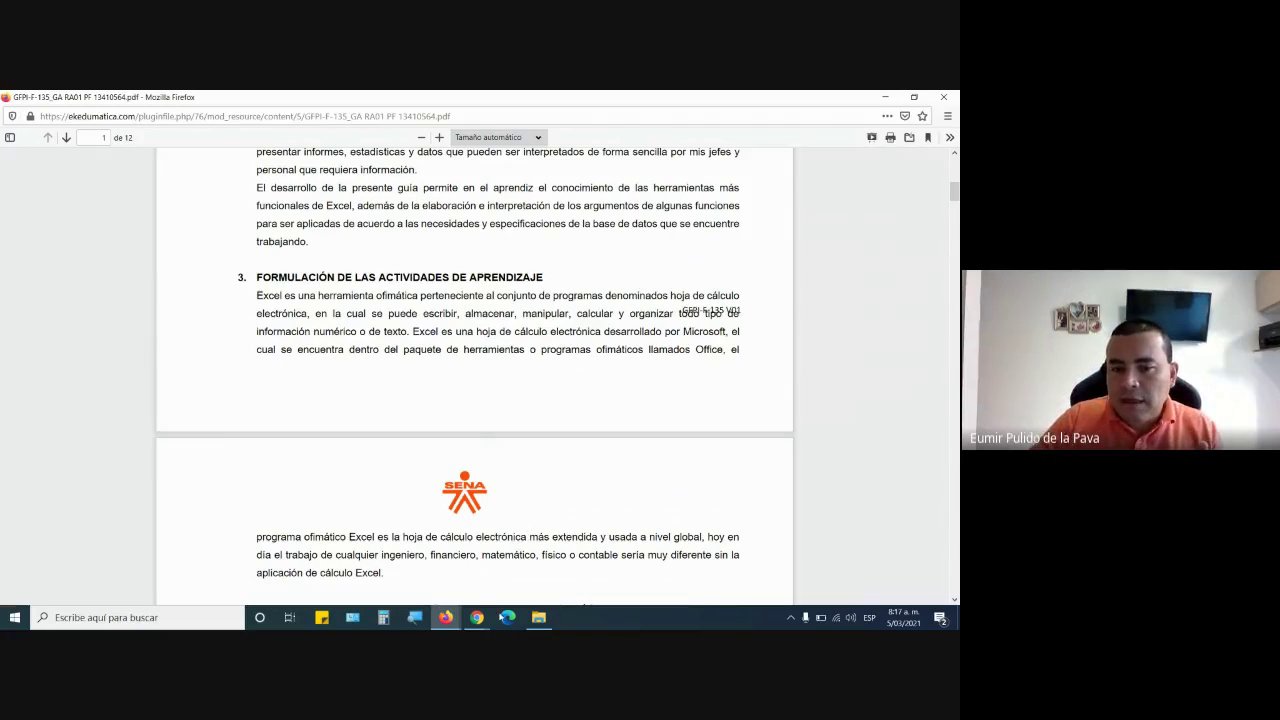
mouse_move(477, 617)
left_click(410, 540)
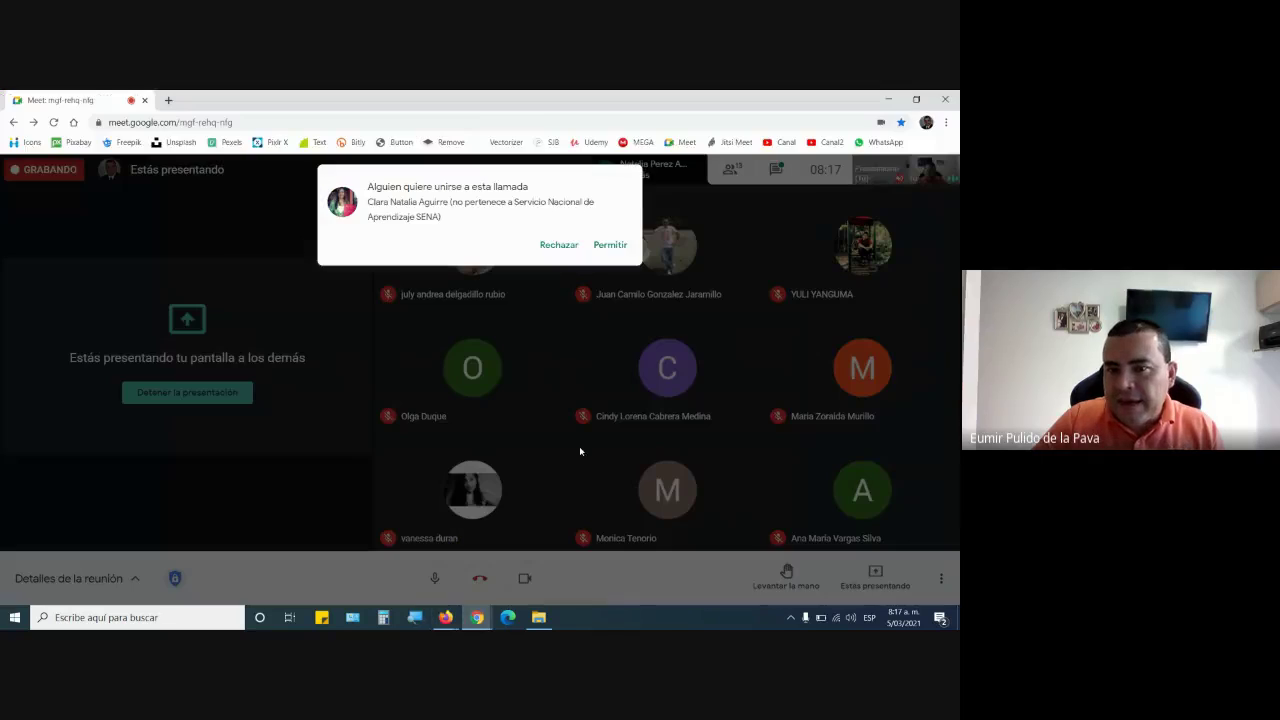
left_click(624, 252)
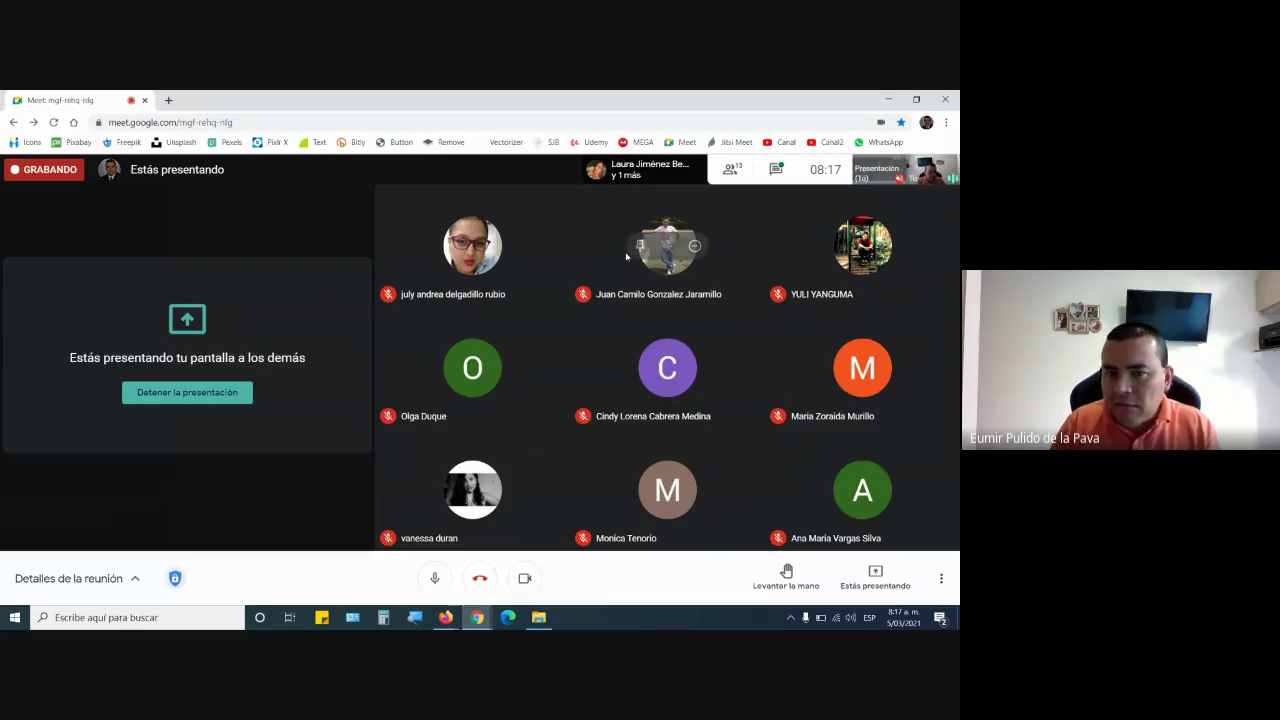
Step: Bring the RA-01 guide PDF back and show page 2 with activity A on rows, columns, cells and ranges
left_click(445, 617)
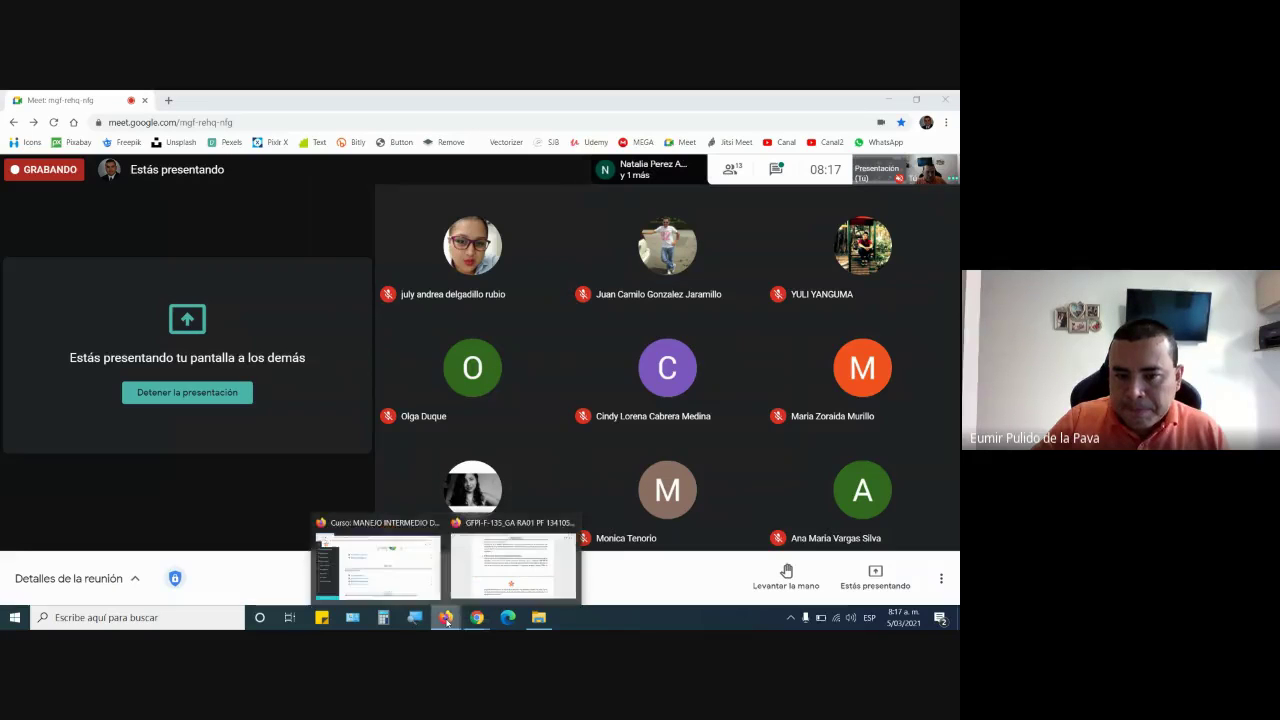
left_click(513, 565)
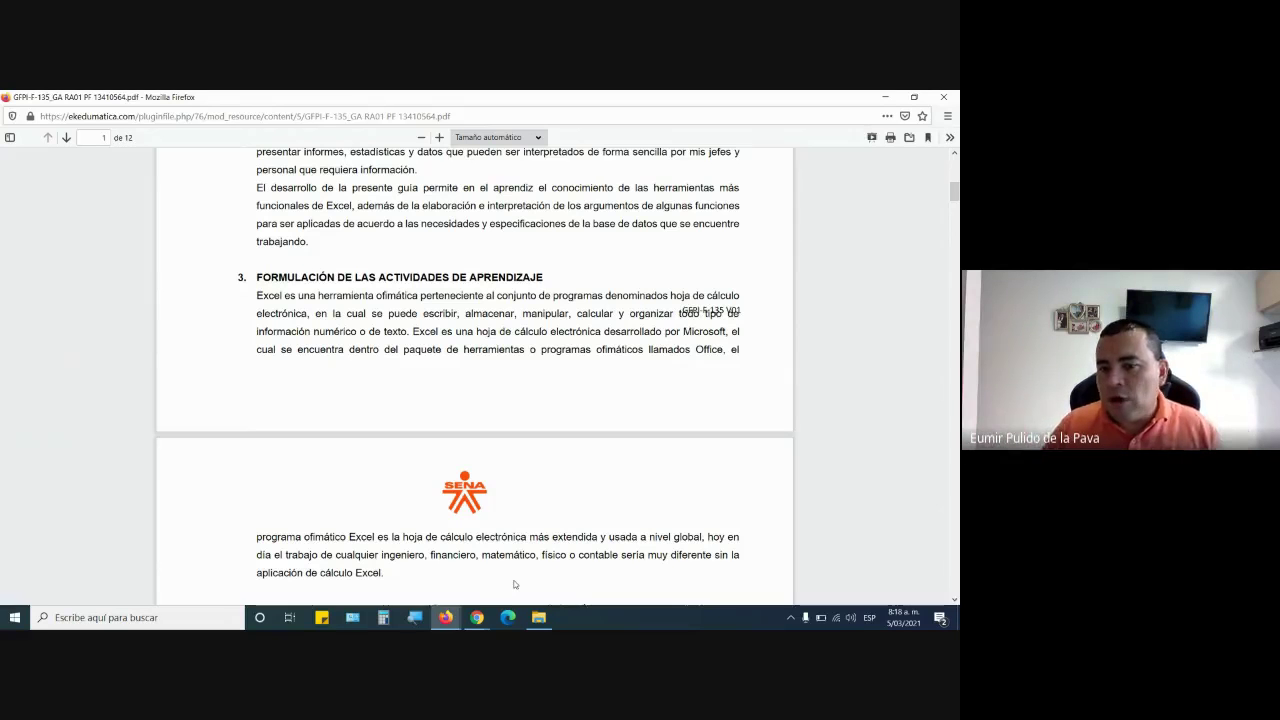
scroll(515, 583, "down", 1)
scroll(545, 547, "down", 3)
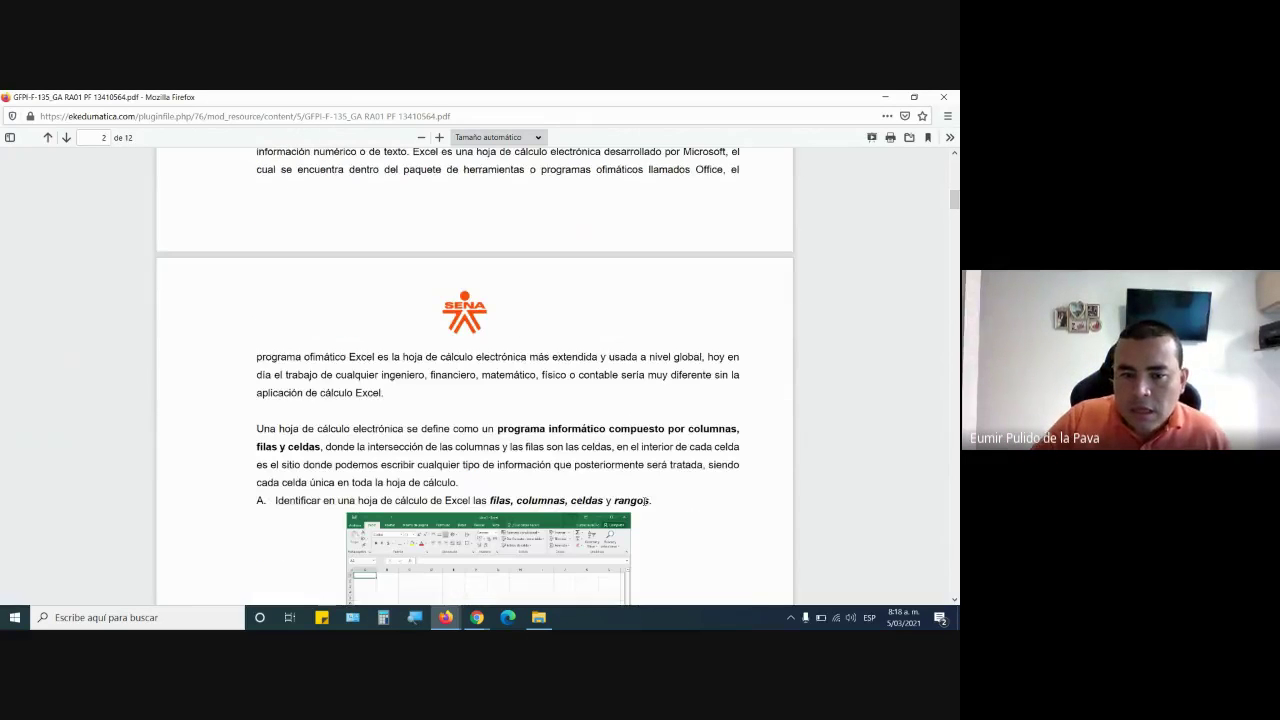
scroll(597, 422, "up", 1)
scroll(597, 422, "up", 1)
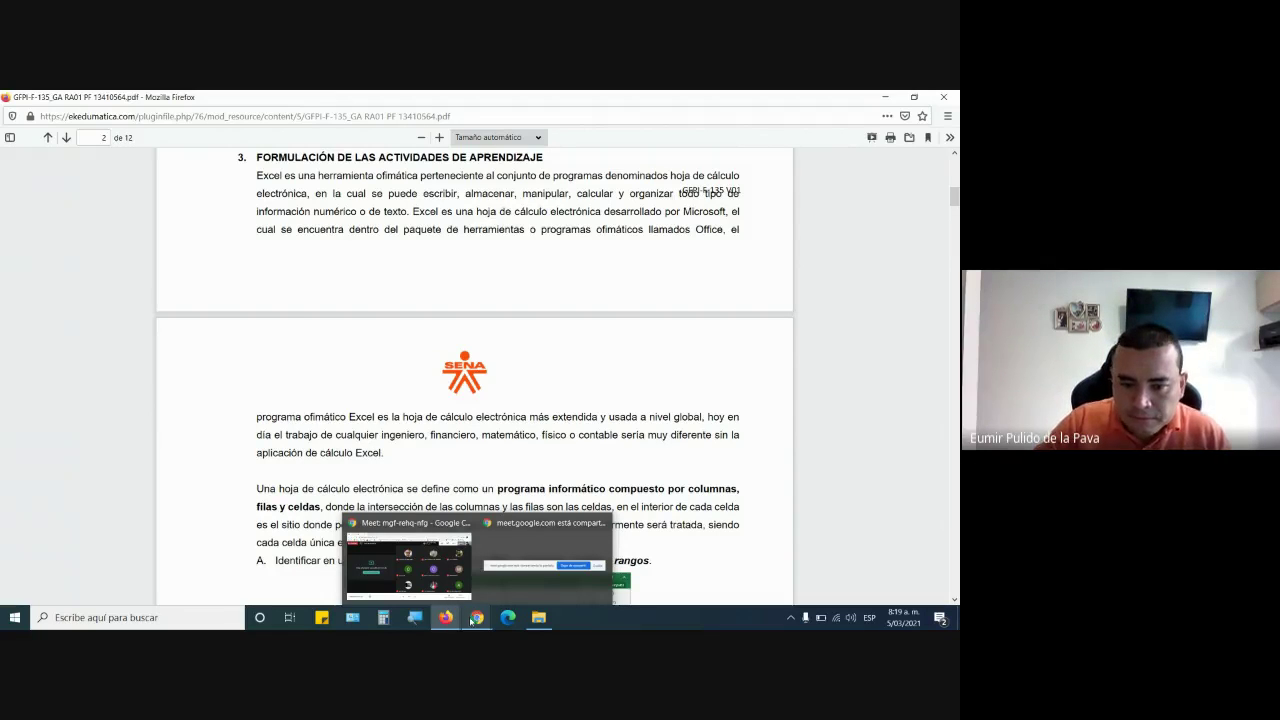
Step: Return to the Meet call, open the meeting chat, and admit the person asking to join
left_click(408, 565)
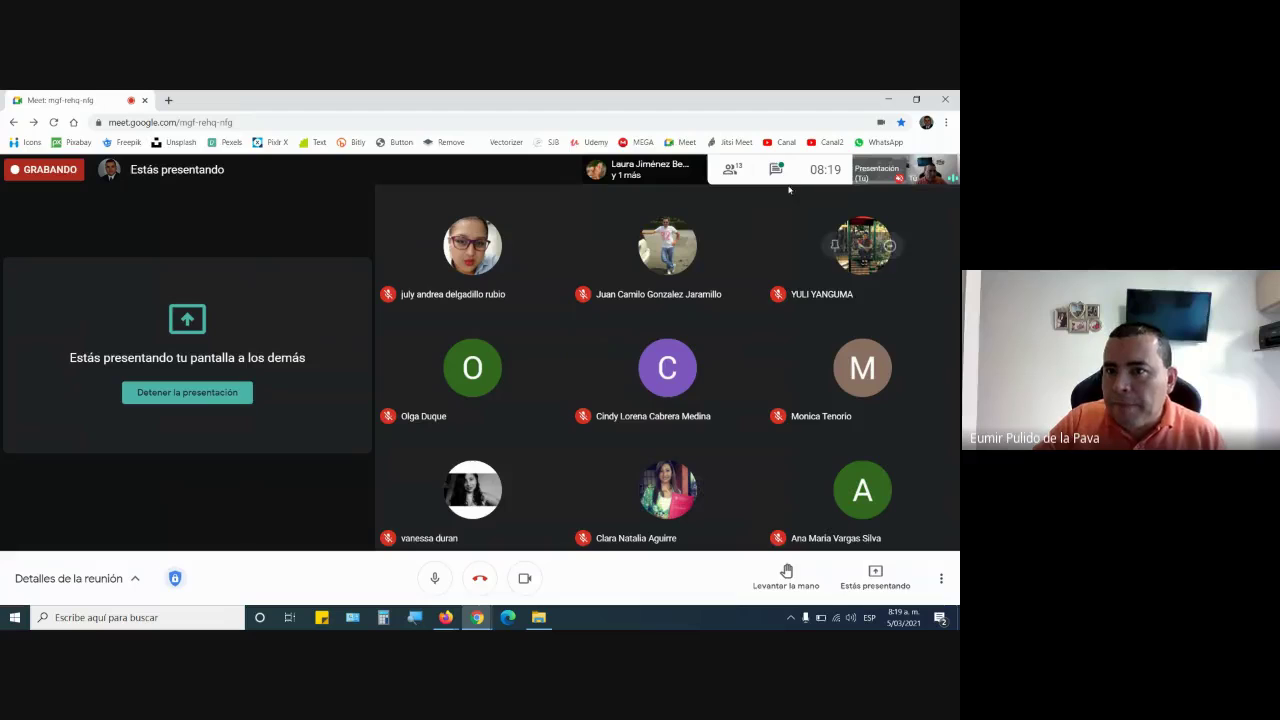
left_click(776, 172)
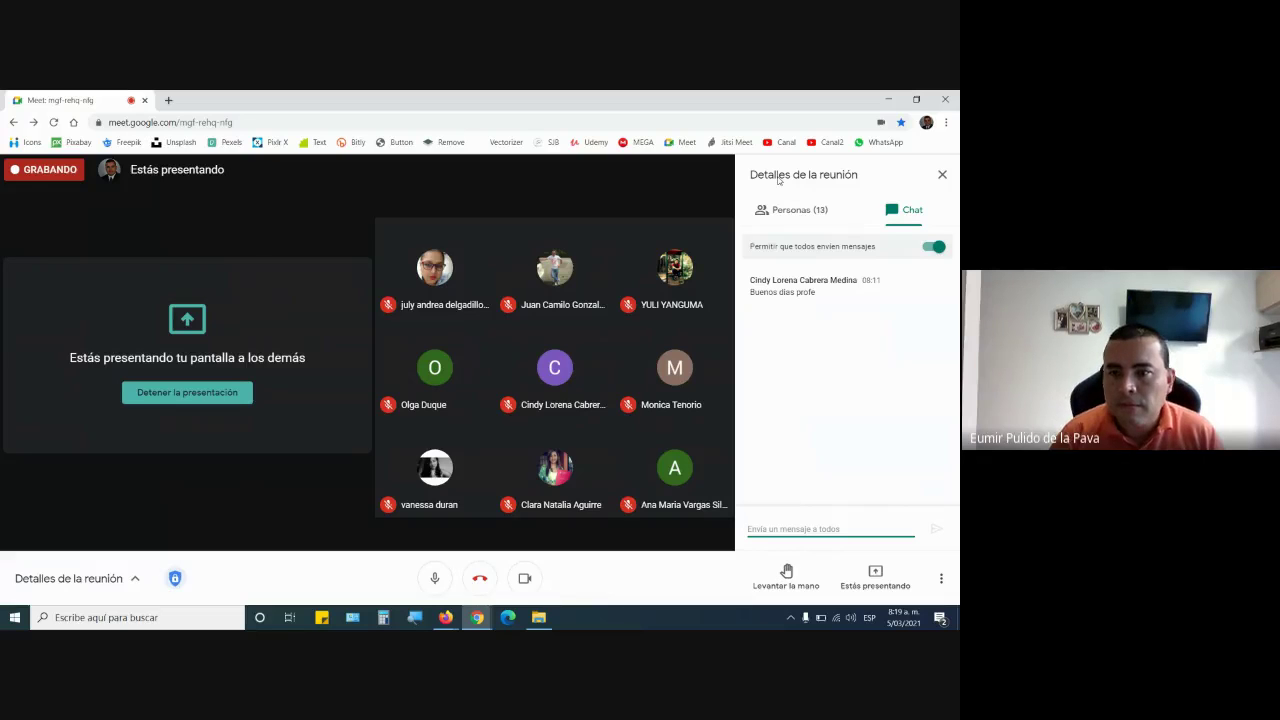
left_click(462, 618)
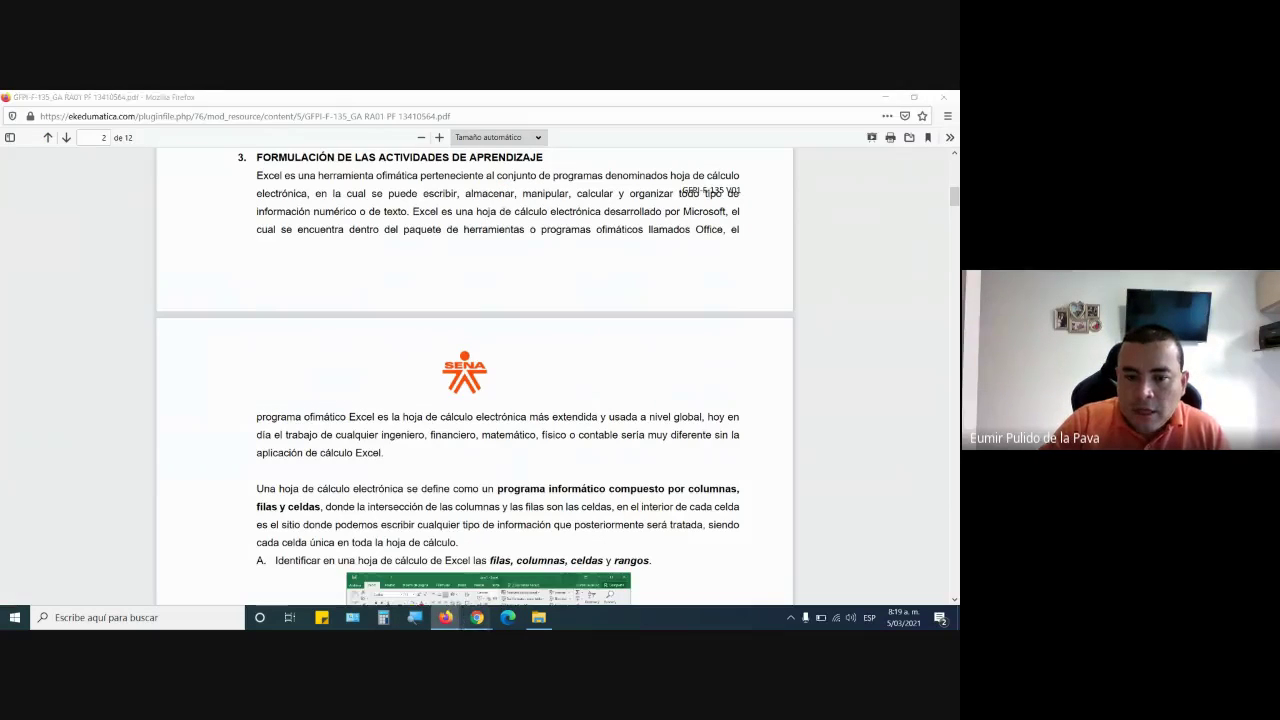
left_click(477, 617)
left_click(602, 245)
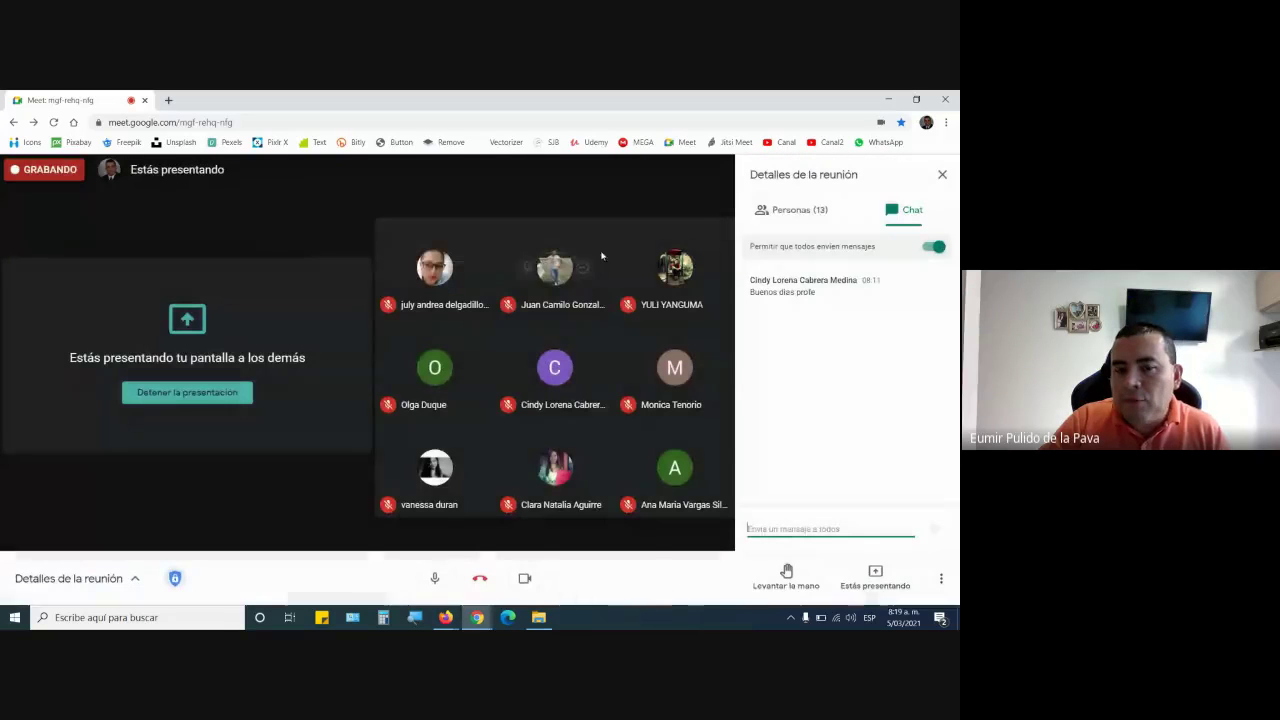
left_click(15, 617)
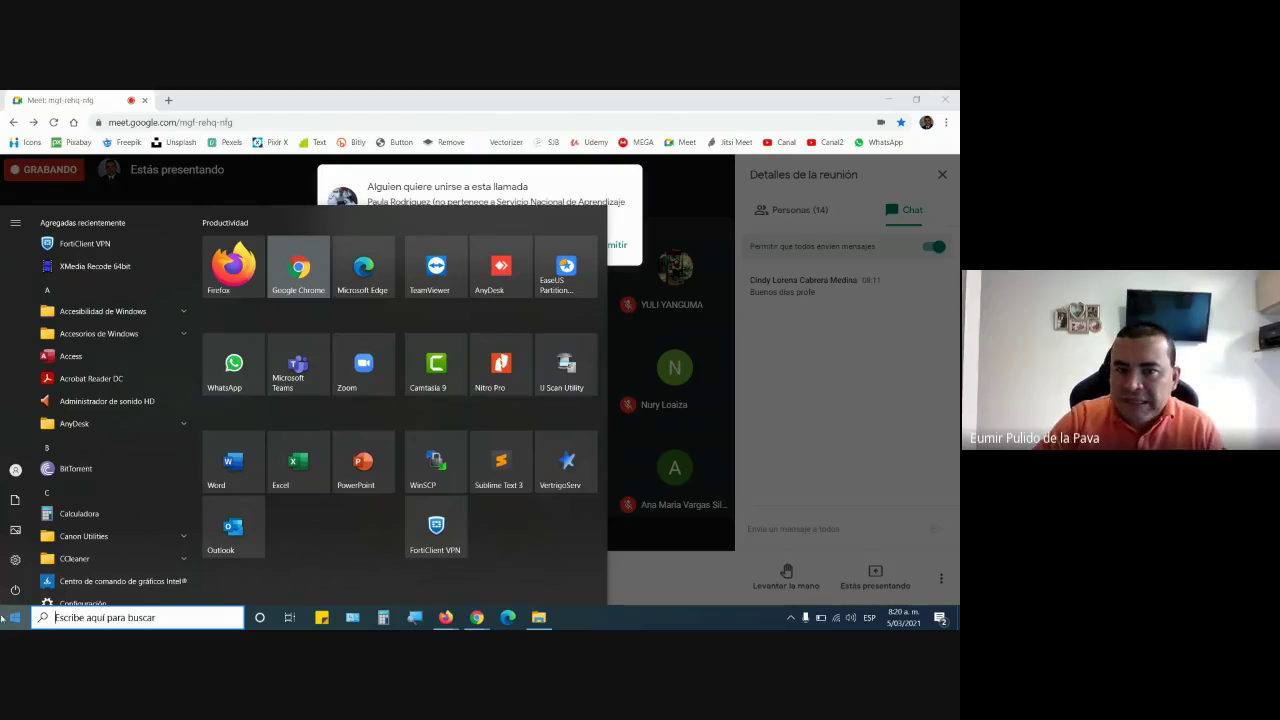
Step: Admit three waiting people one after another, bringing the call to 17 participants
left_click(628, 288)
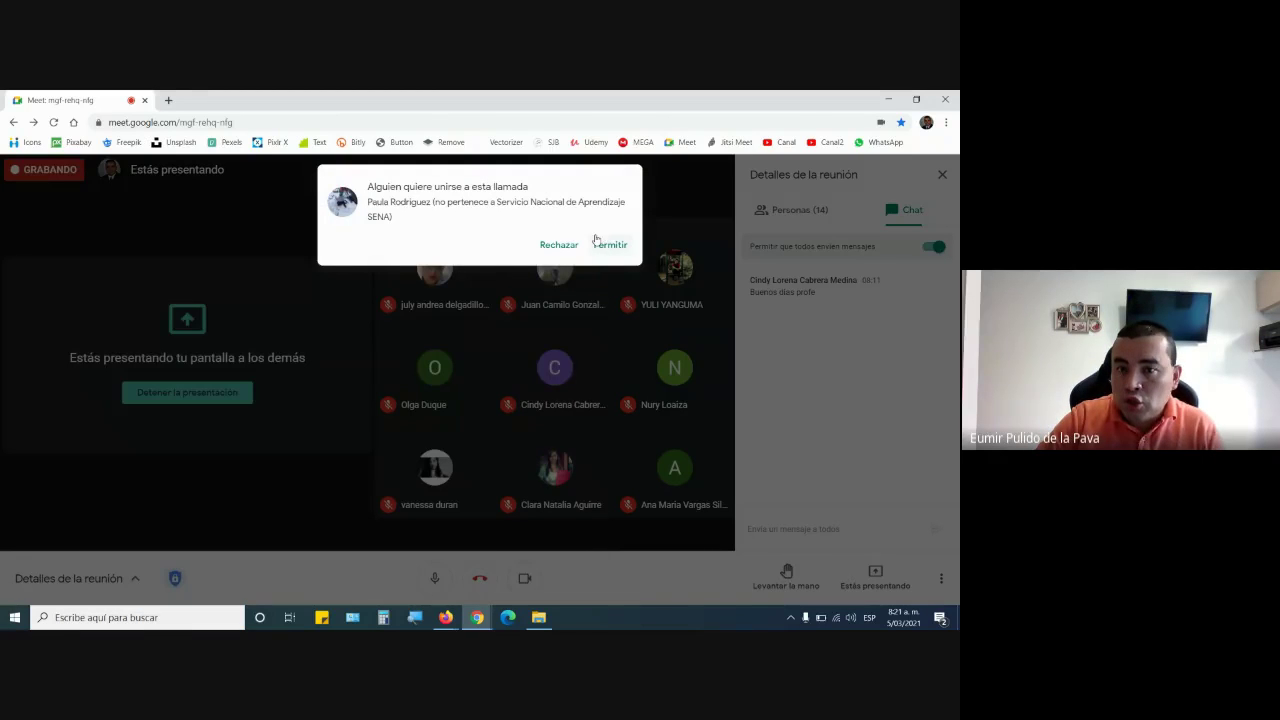
left_click(610, 244)
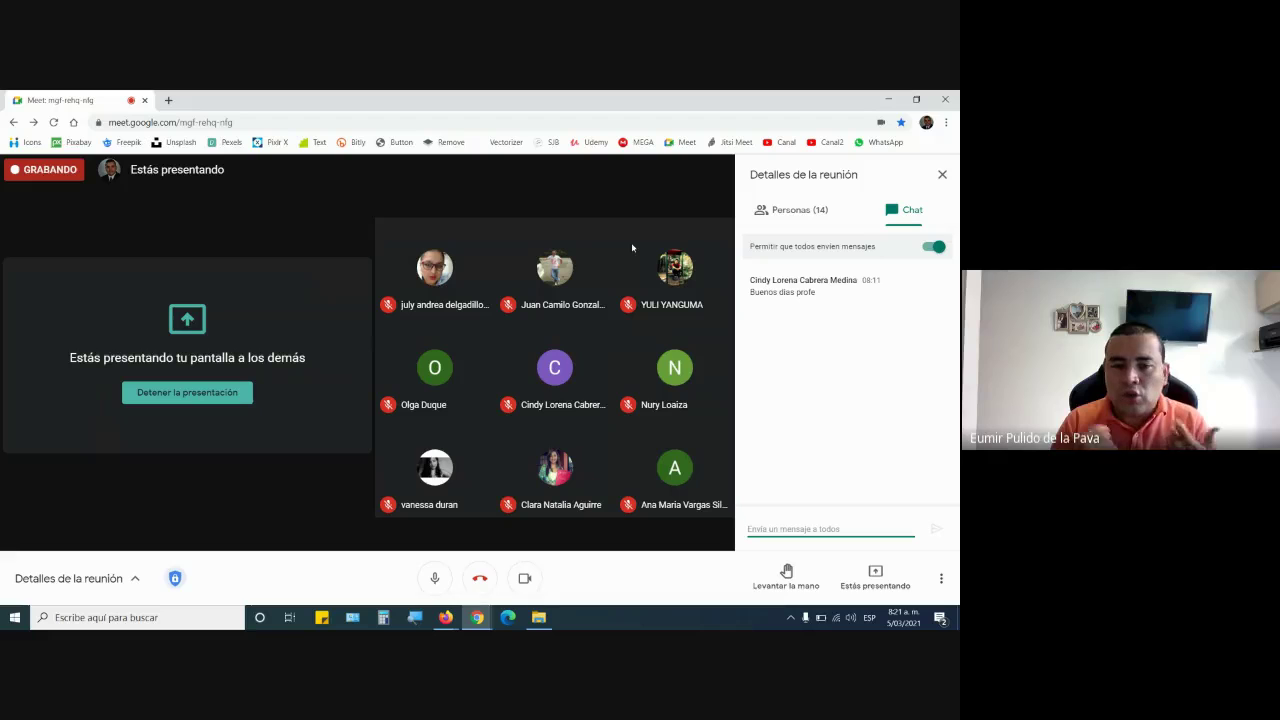
key("super")
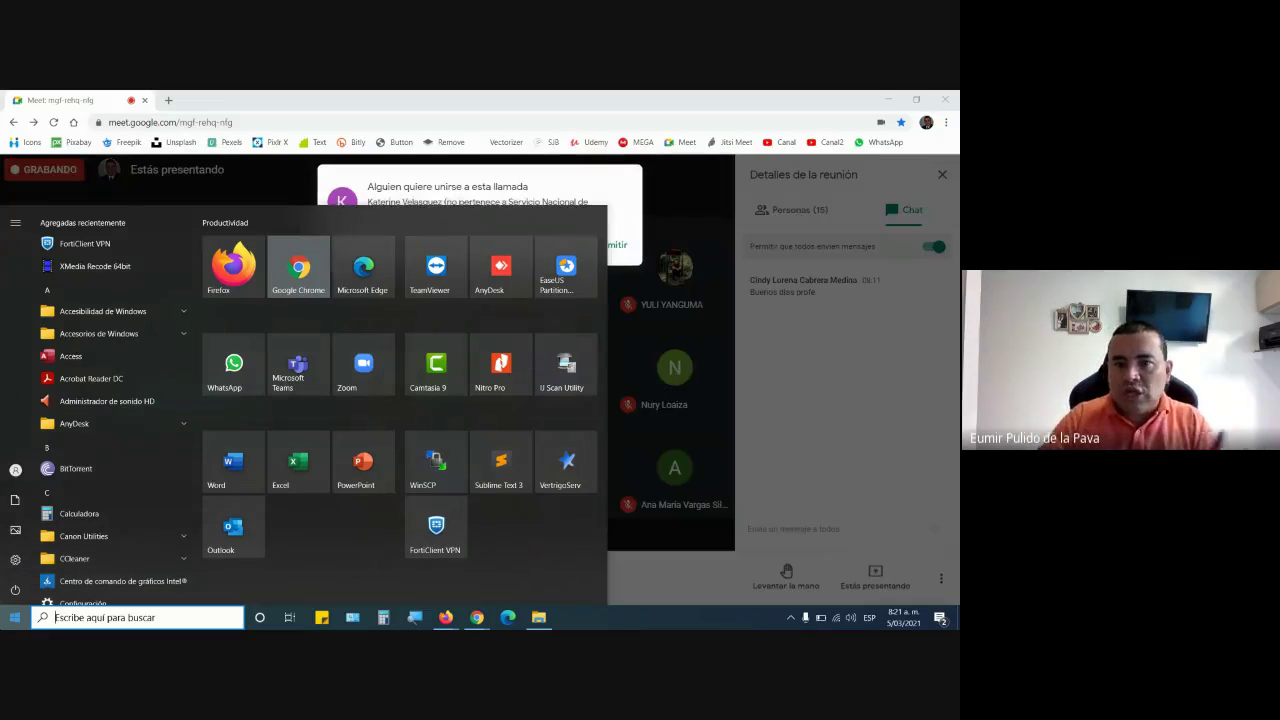
left_click(625, 250)
left_click(622, 247)
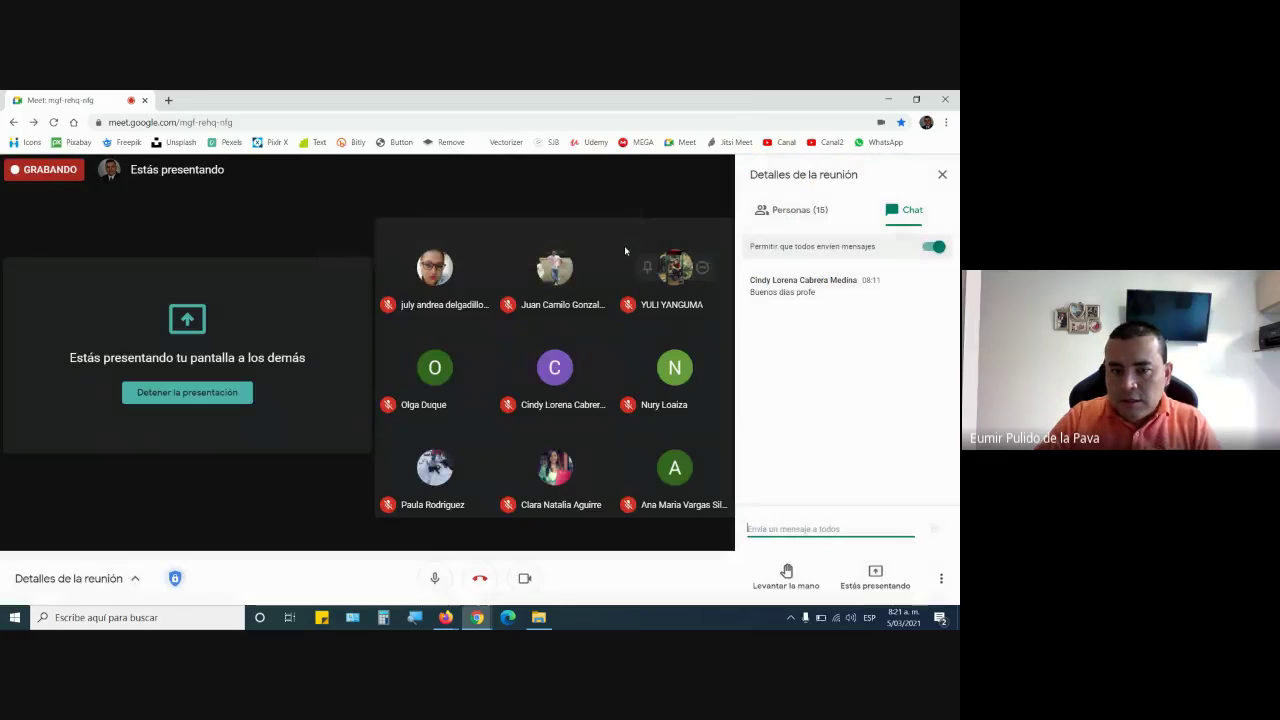
left_click(15, 617)
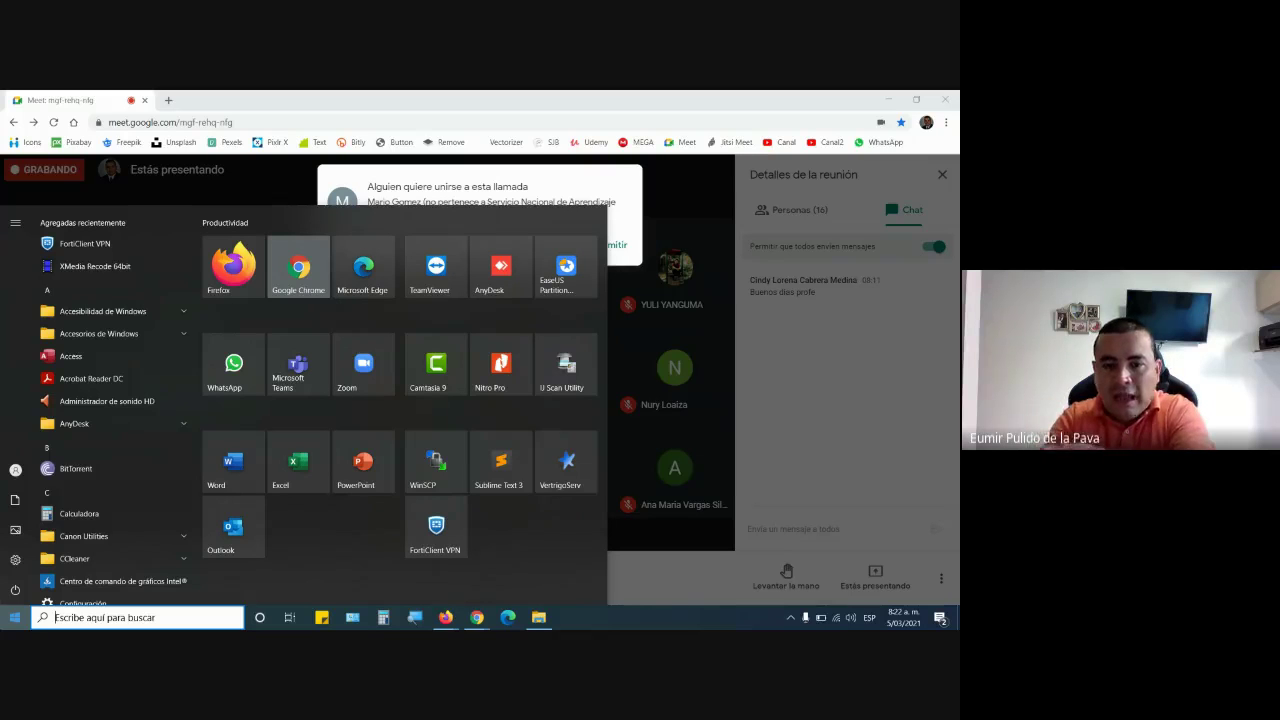
left_click(620, 244)
left_click(607, 245)
key("super")
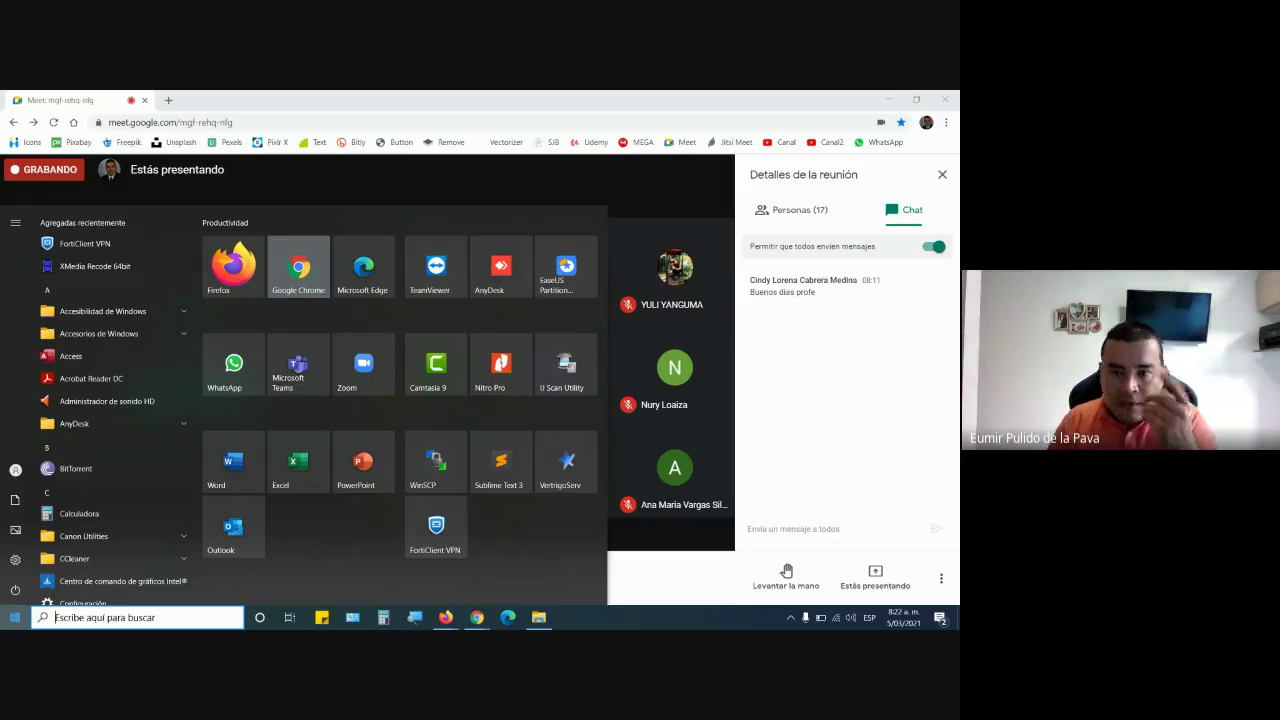
Step: Admit two more people asking to join, bringing the call to 19 participants
left_click(660, 573)
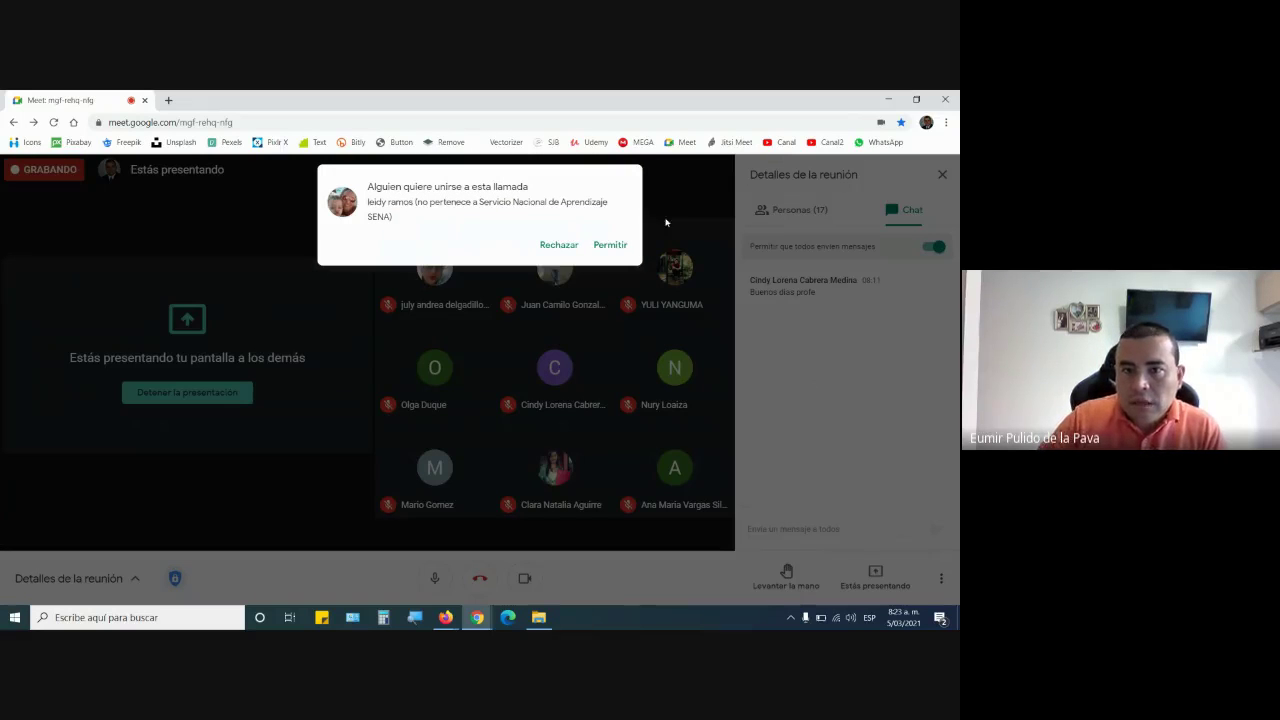
left_click(613, 252)
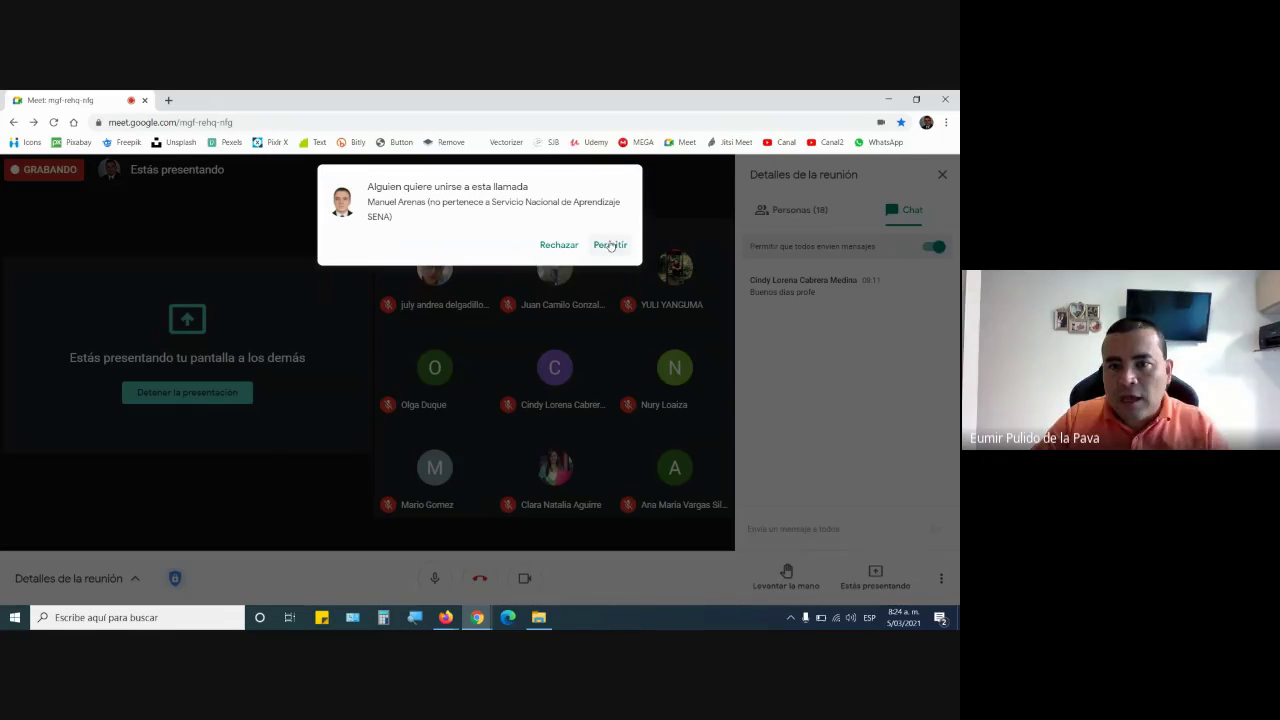
left_click(606, 250)
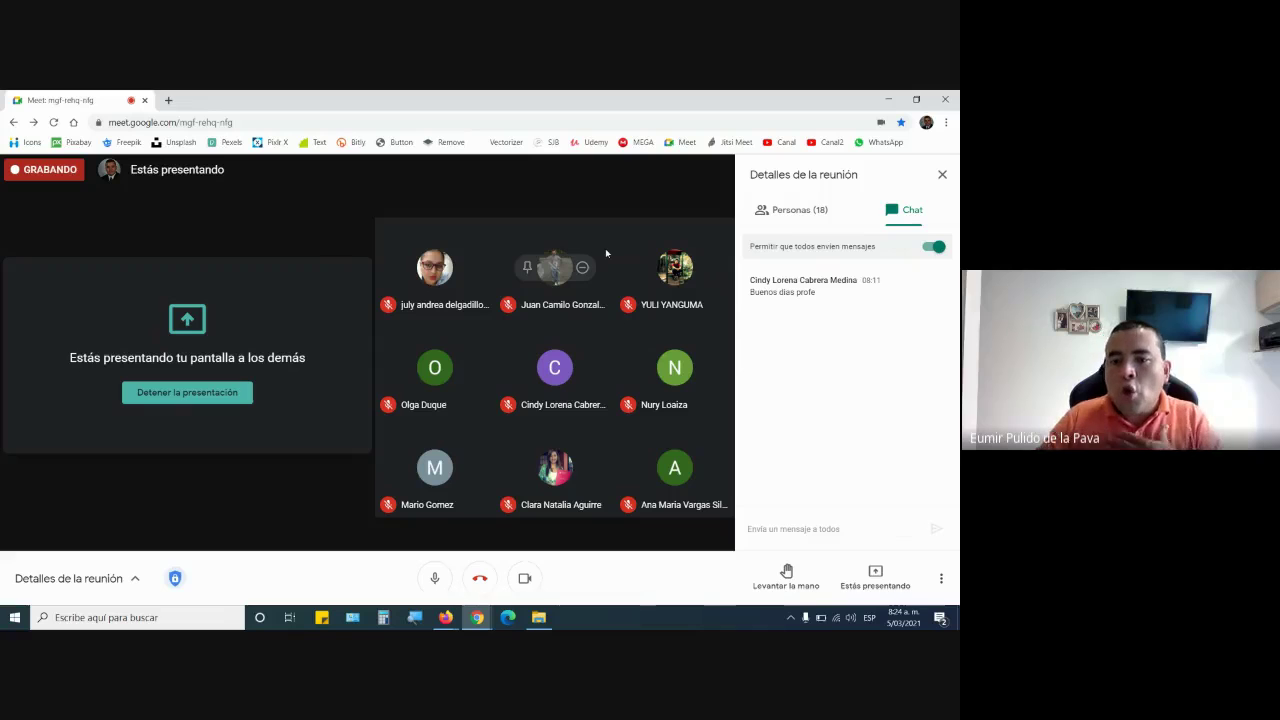
left_click(15, 617)
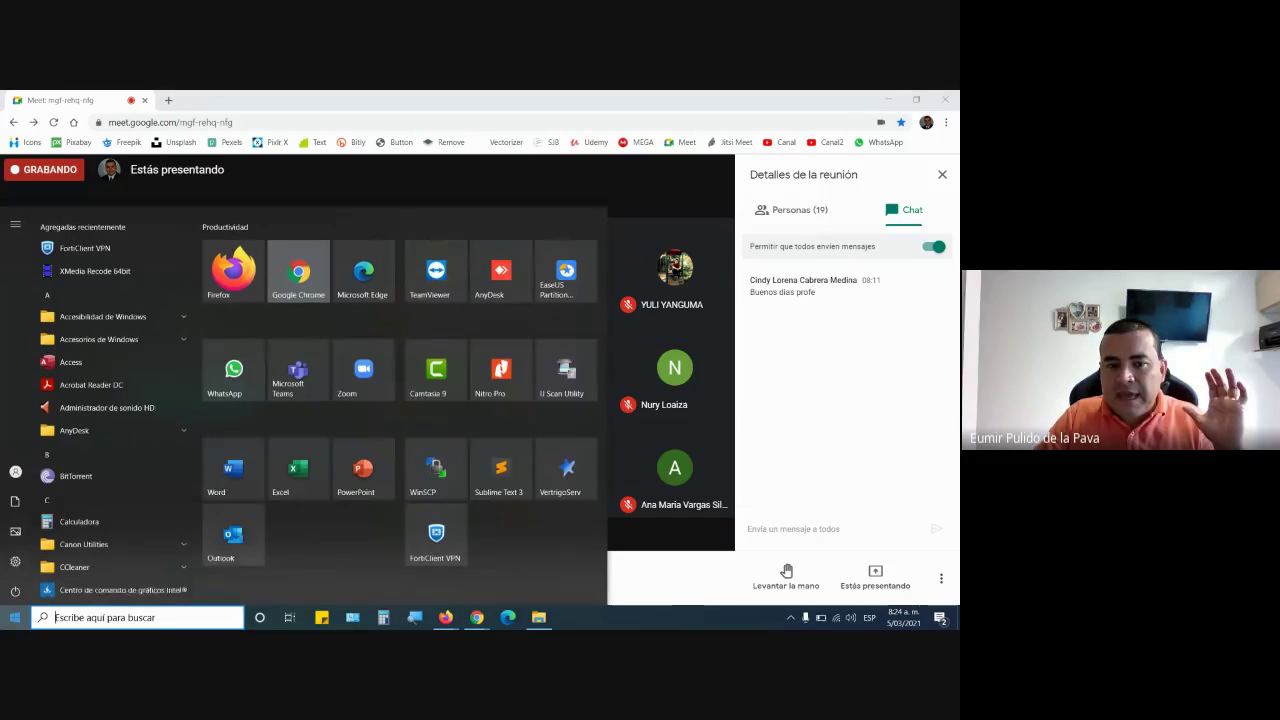
Step: Launch Excel to its start screen, admit one more caller, and open a new Firefox tab
left_click(298, 467)
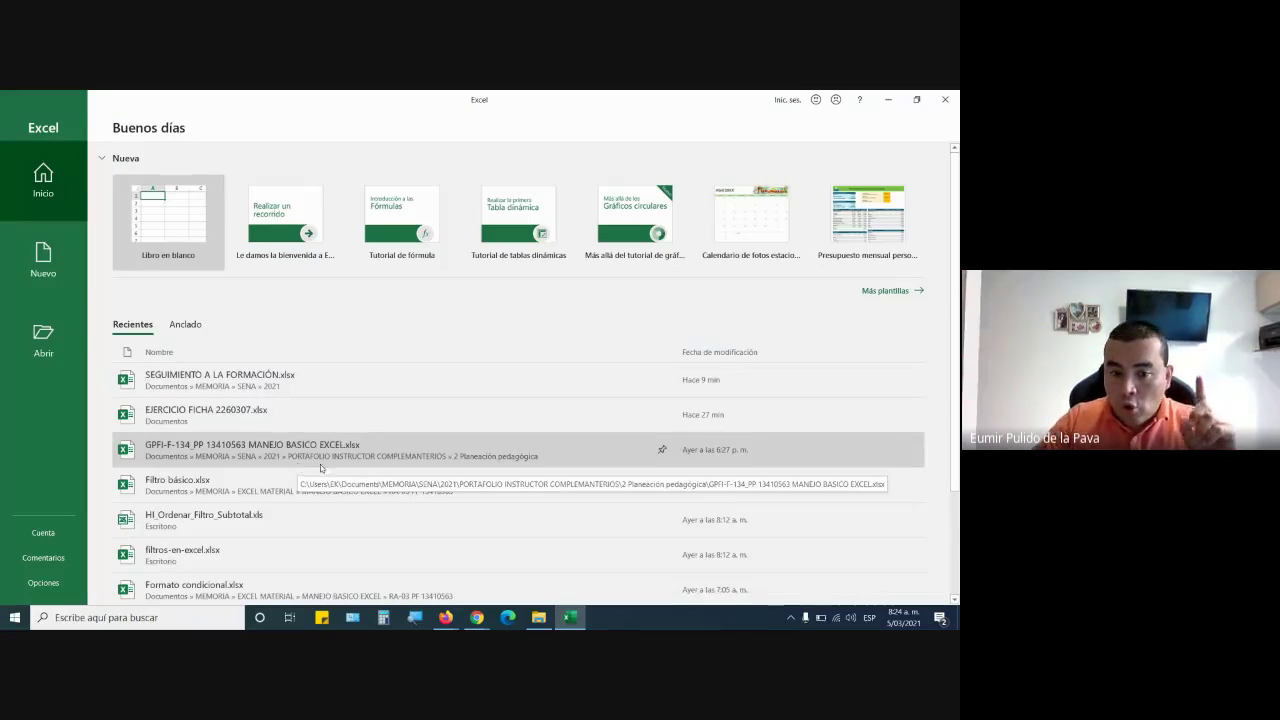
left_click(445, 617)
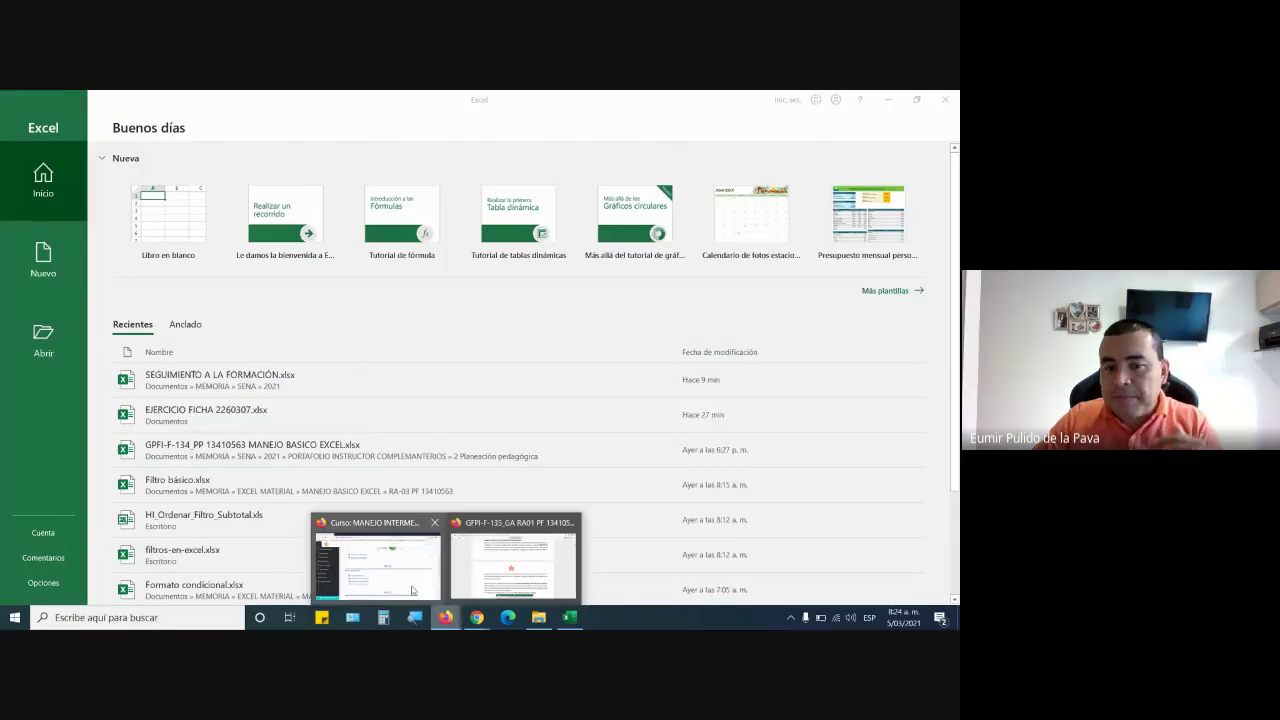
left_click(411, 590)
left_click(545, 555)
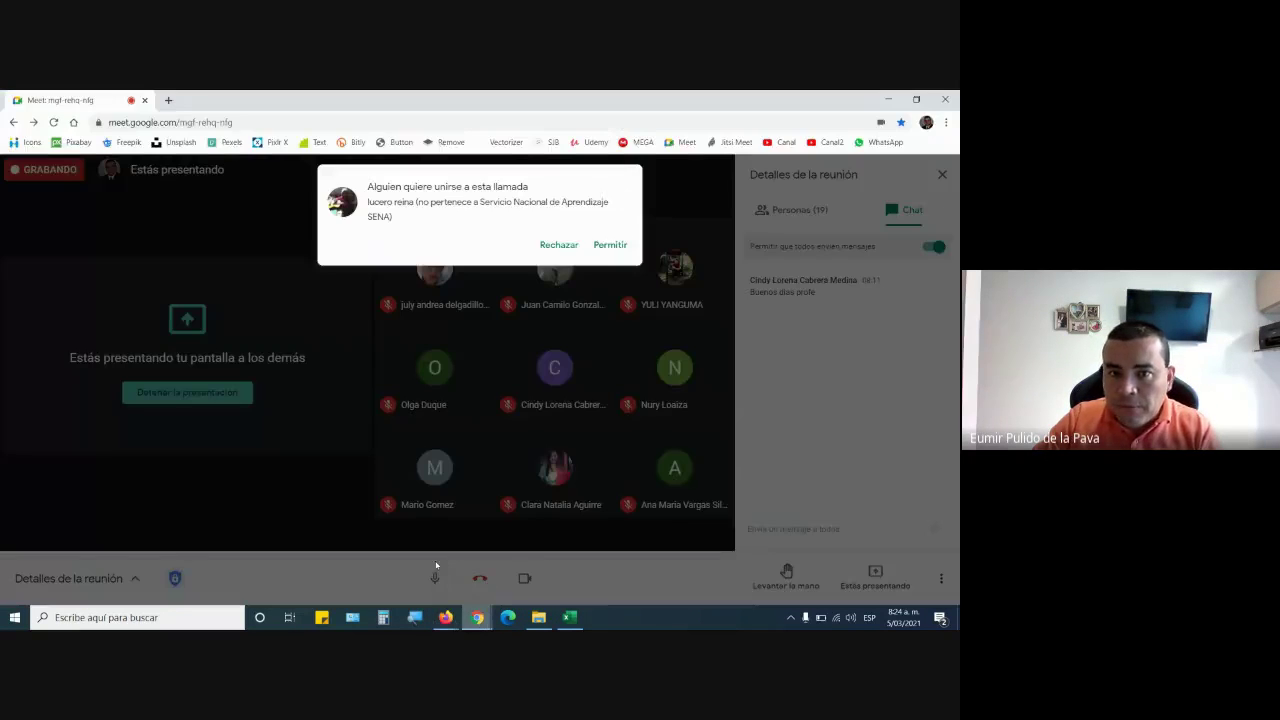
left_click(606, 250)
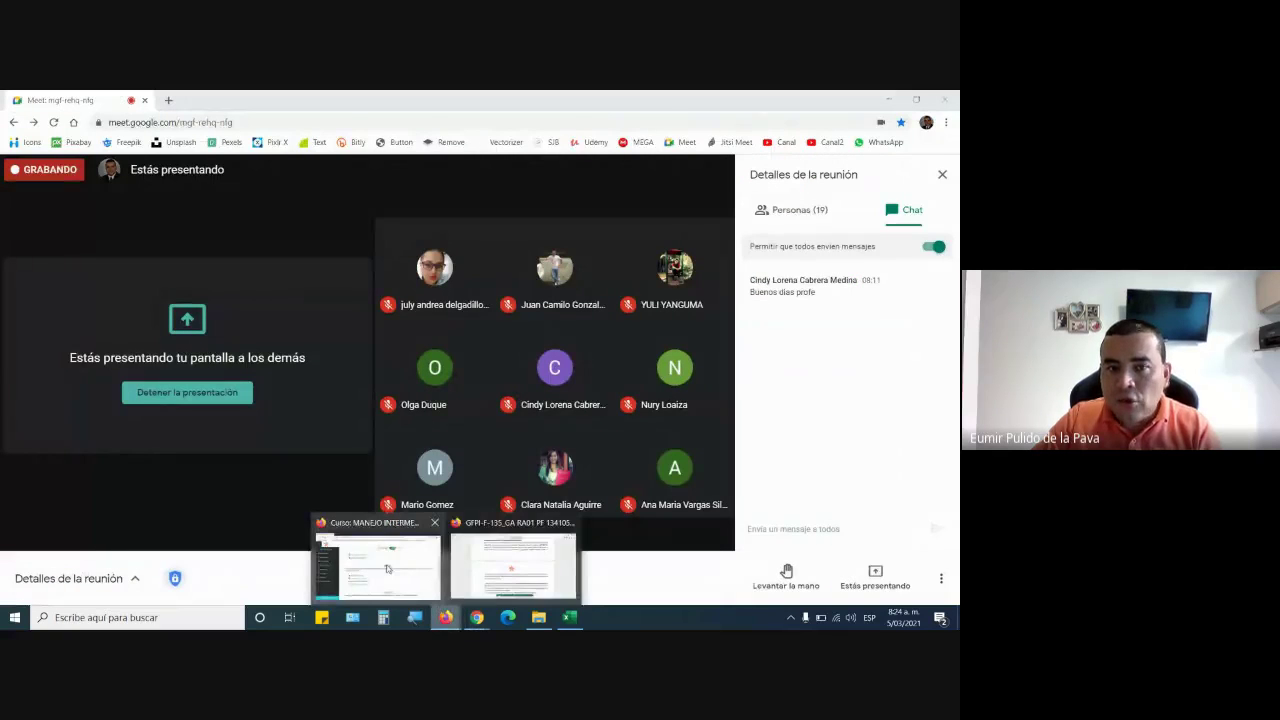
left_click(389, 566)
left_click(150, 100)
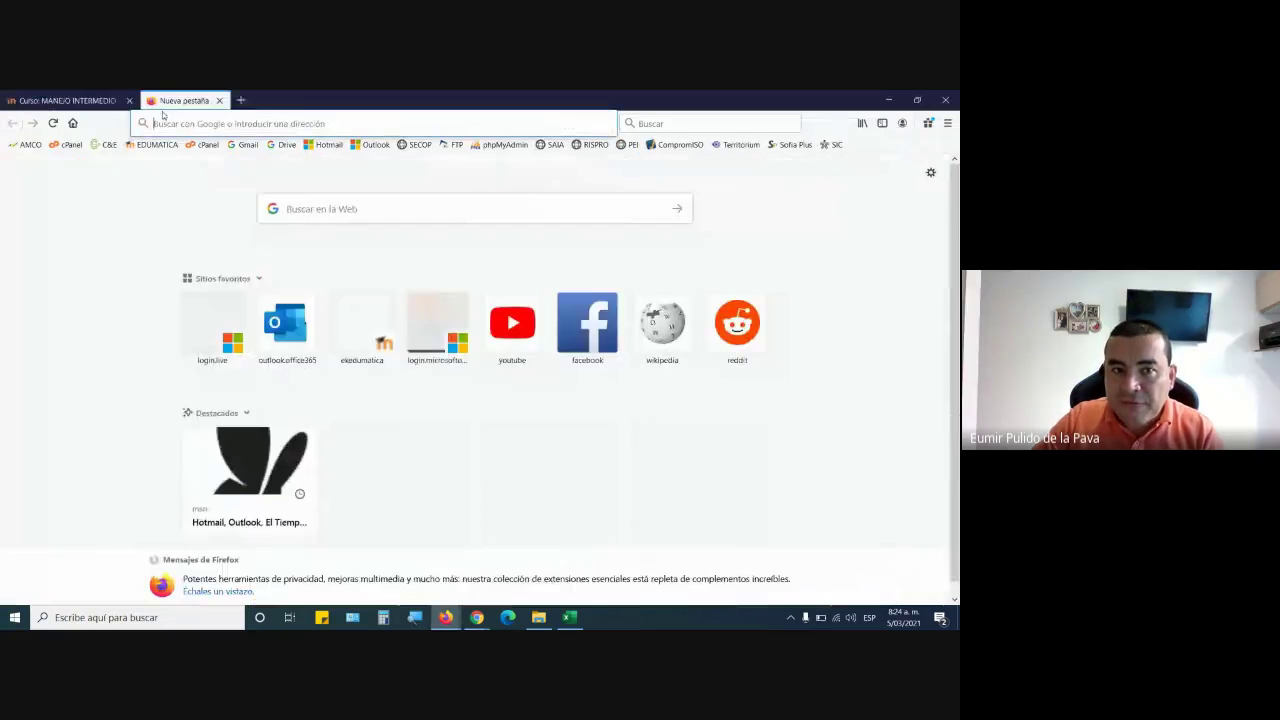
Step: Sign in to Google Drive with the saved institutional account and open the COMPLEMENTARIOS 2021 folder
left_click(284, 147)
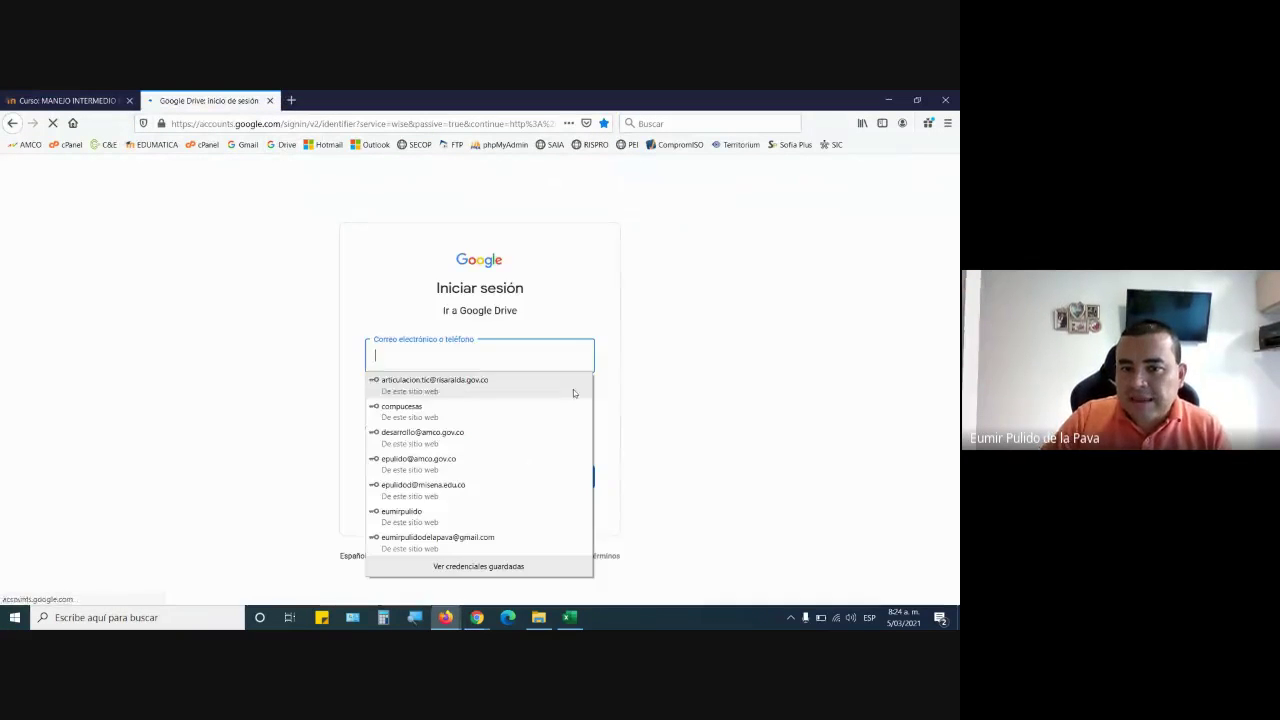
left_click(543, 490)
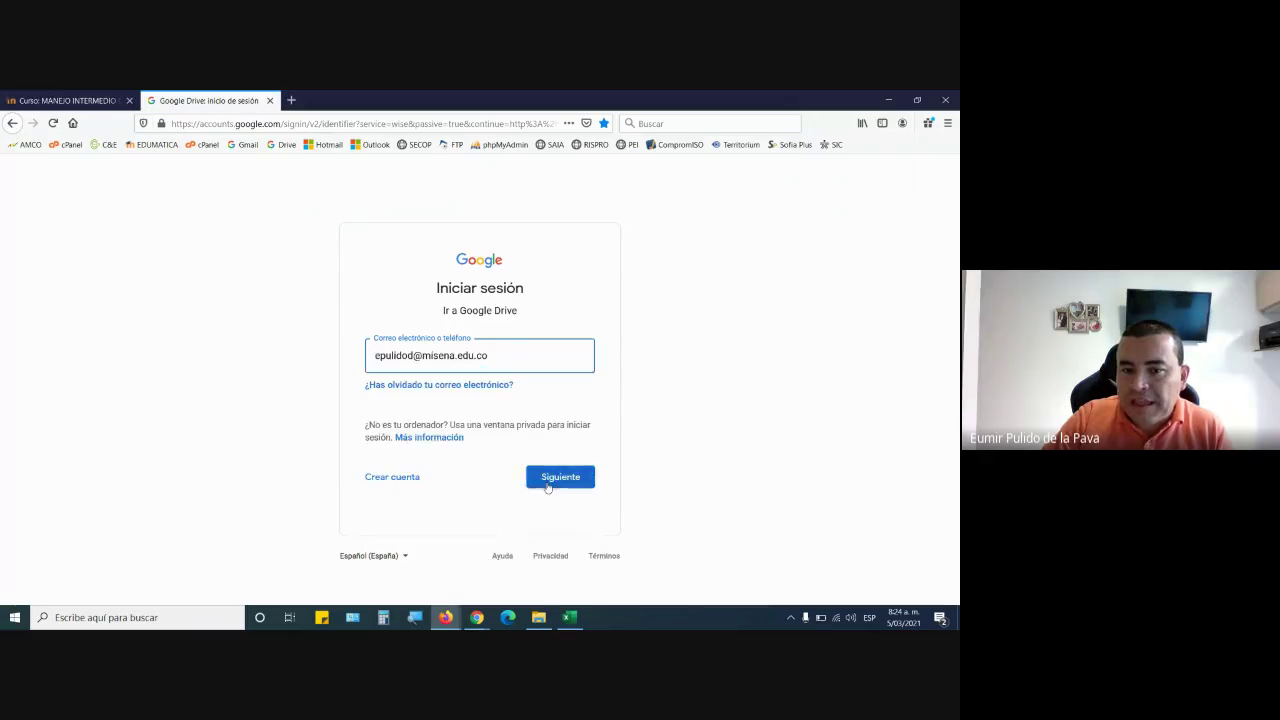
left_click(547, 482)
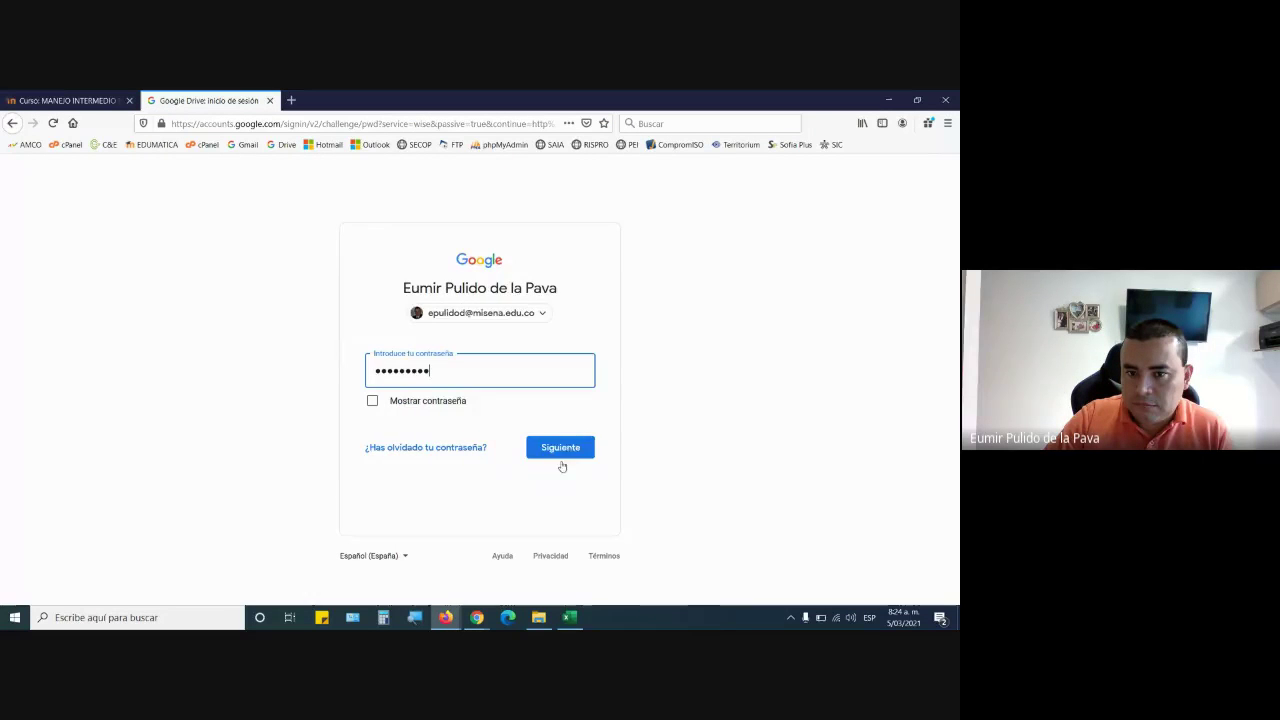
left_click(570, 453)
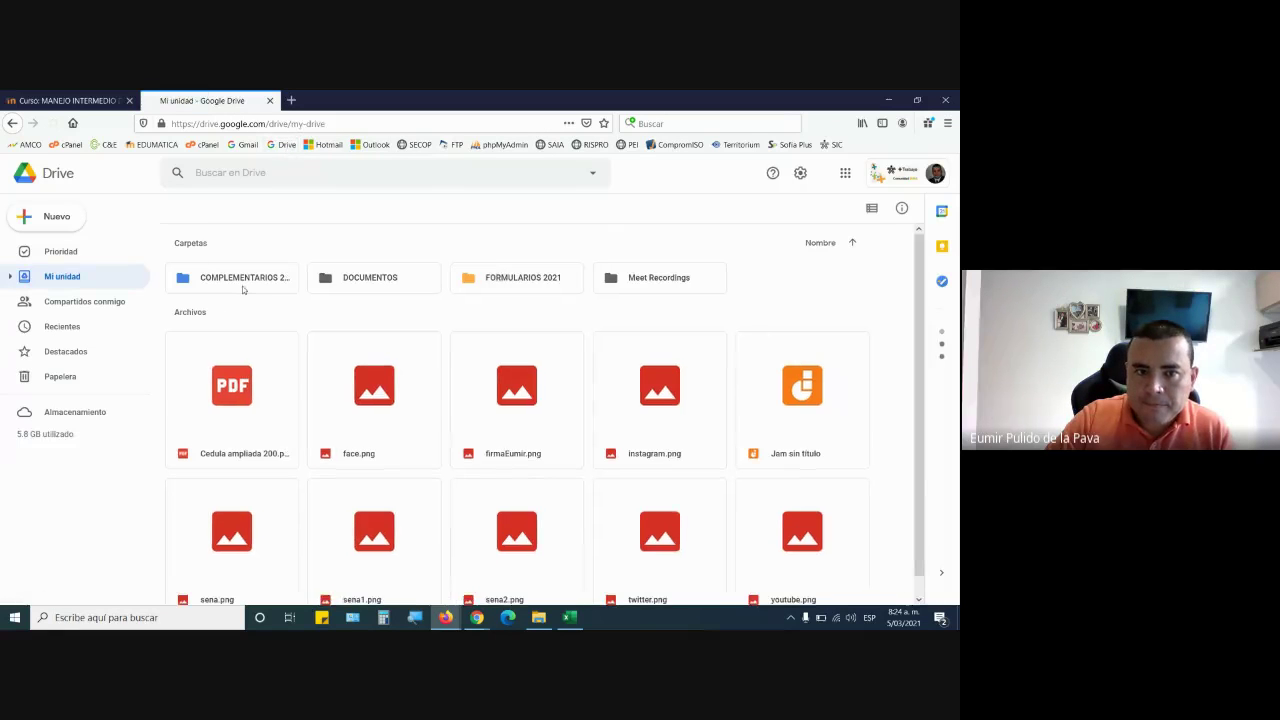
double_click(242, 288)
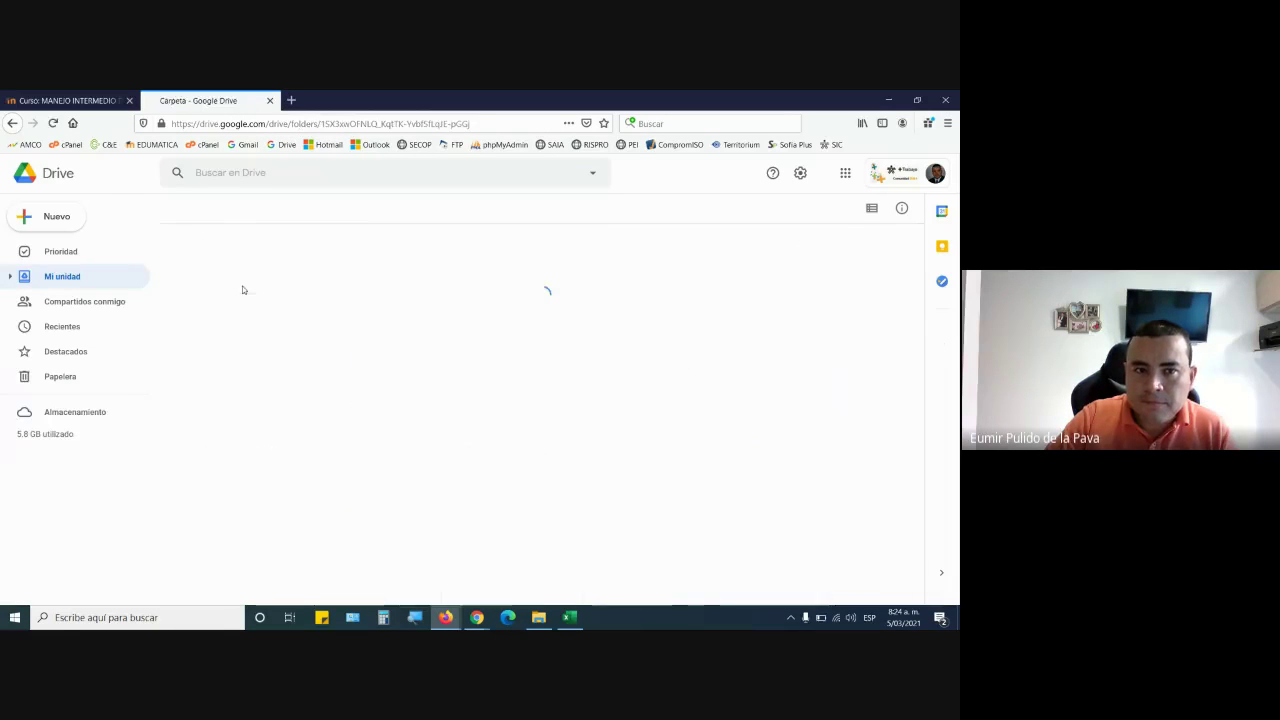
Step: Create a new blank Google Sheets spreadsheet and return to the COMPLEMENTARIOS 2021 Drive folder
left_click(68, 222)
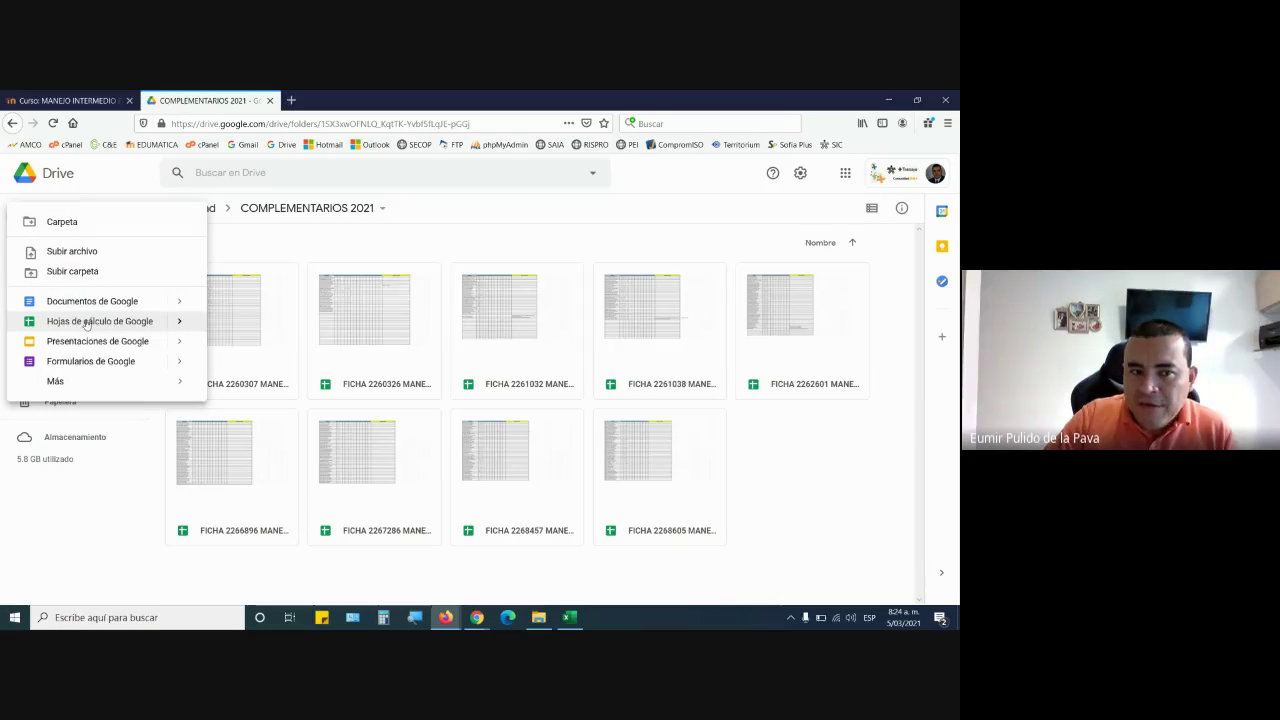
left_click(87, 323)
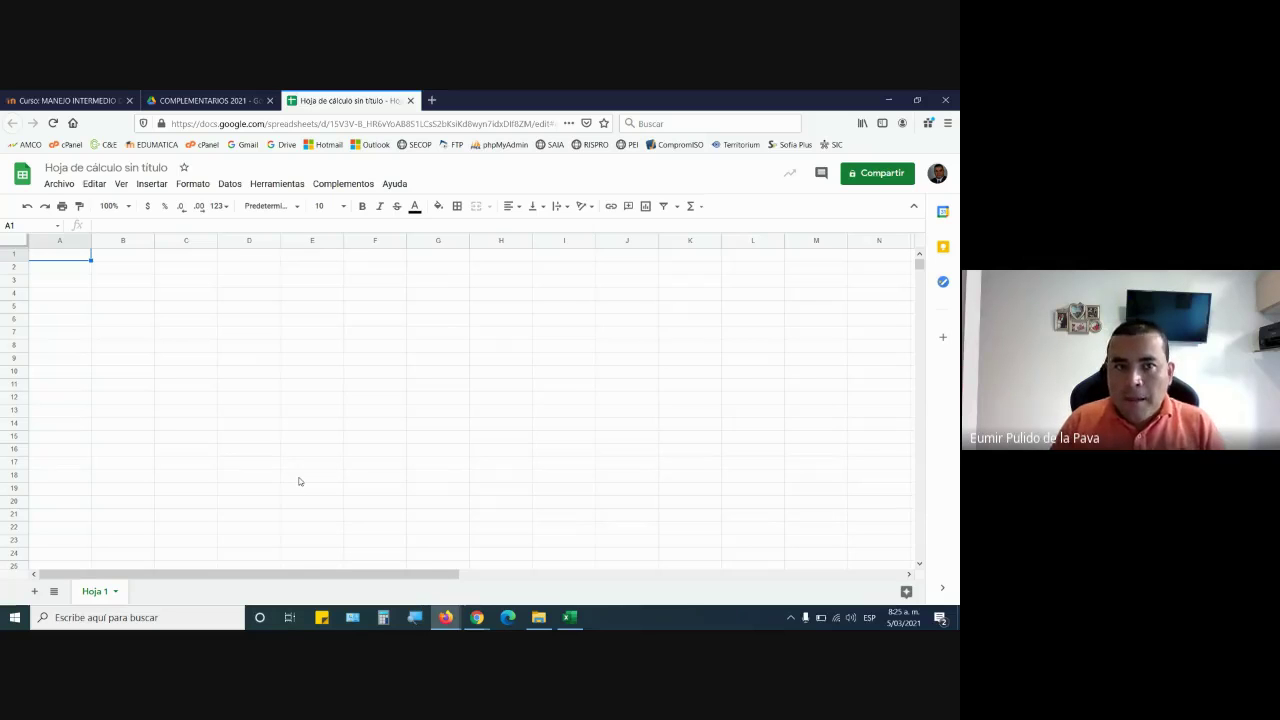
left_click(205, 100)
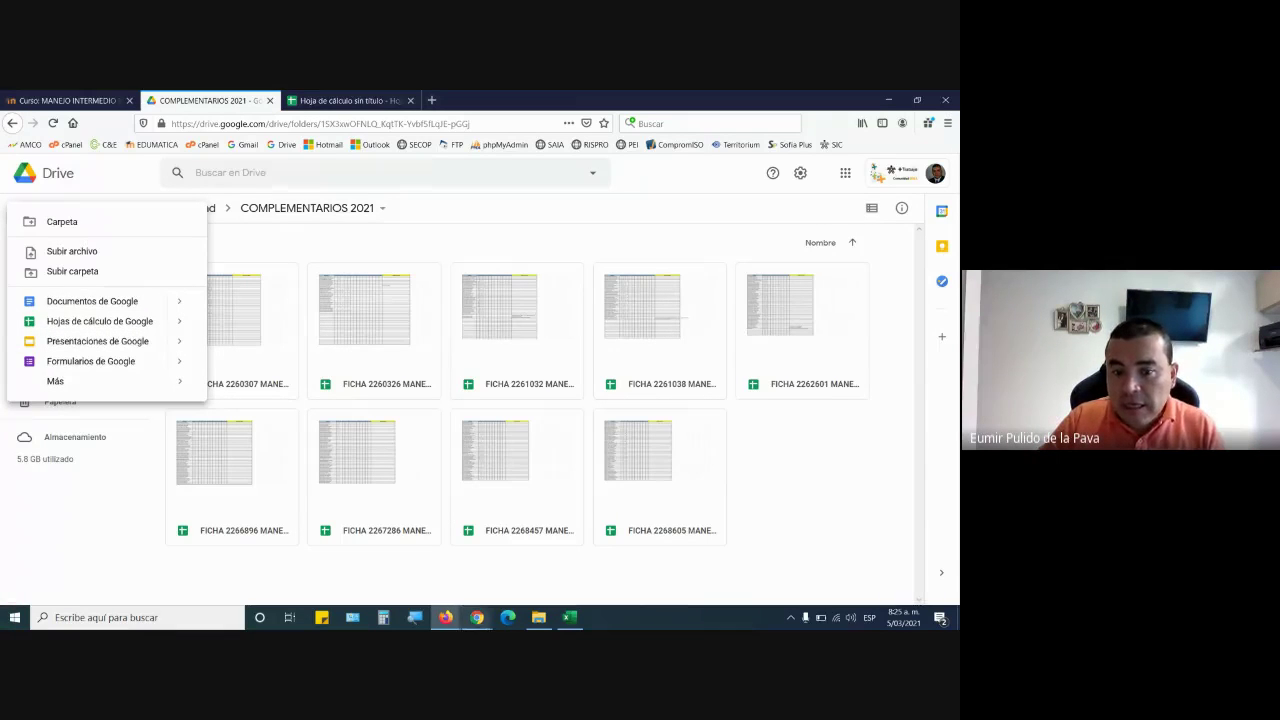
Step: Admit the two waiting participants into the Meet call and bring up Excel's start screen
key("alt+Tab")
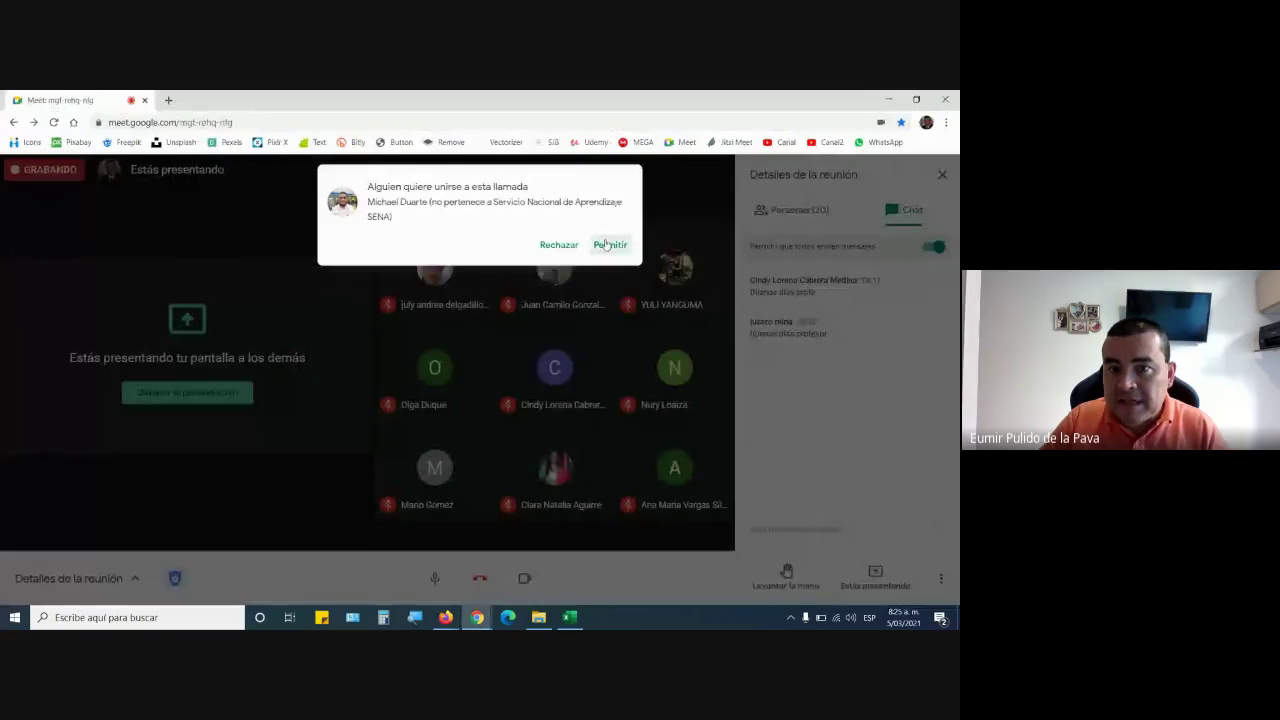
left_click(607, 244)
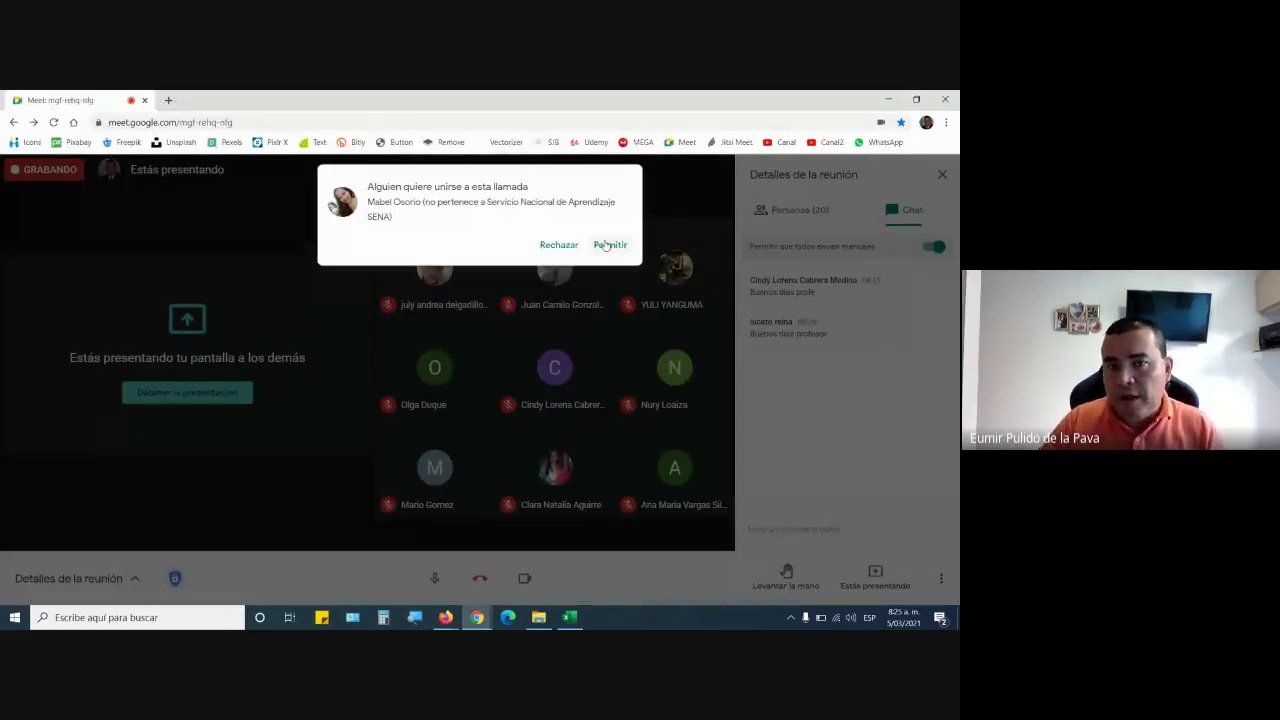
left_click(607, 245)
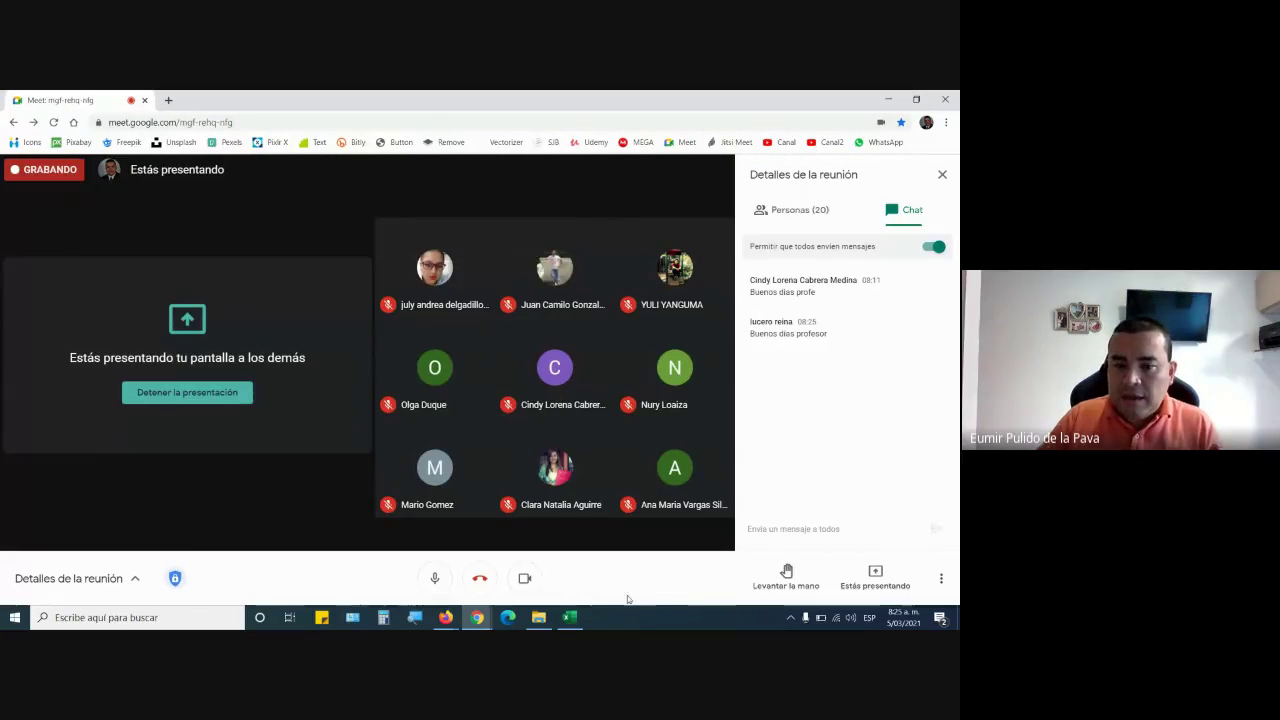
left_click(568, 622)
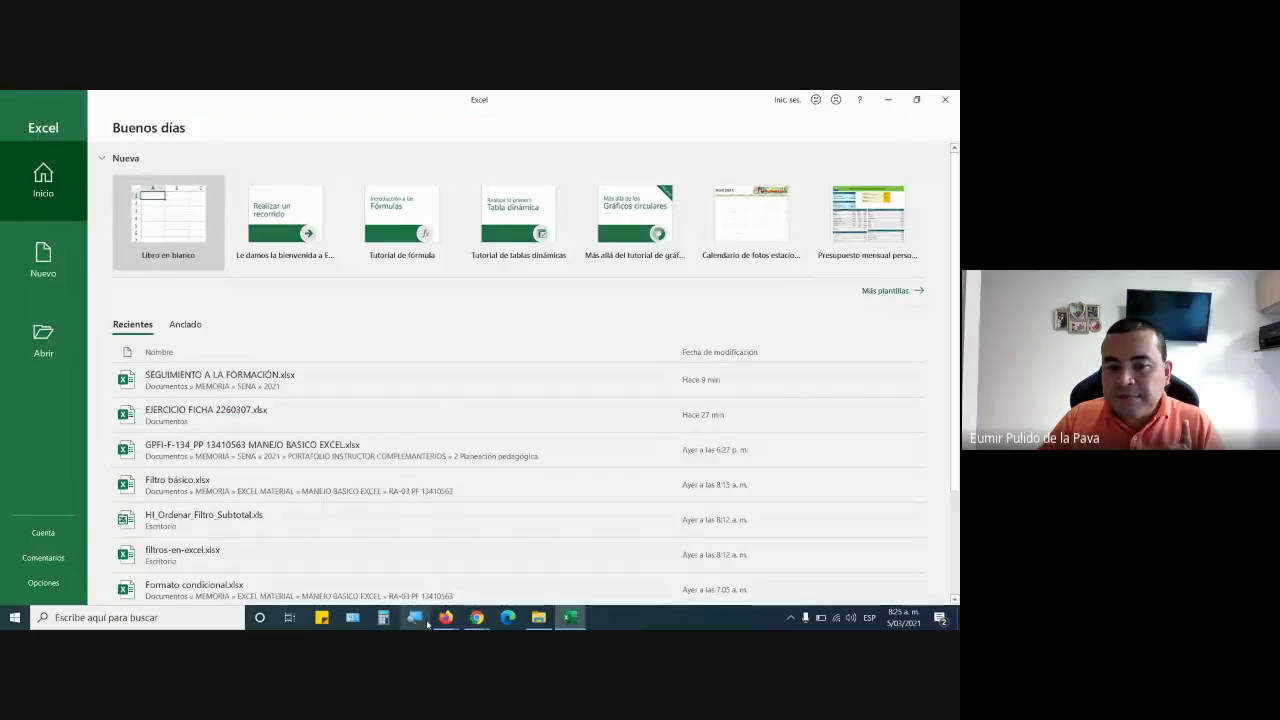
Step: Bring the browser forward showing the blank 'Hoja de cálculo sin título' spreadsheet
left_click(372, 543)
left_click(340, 100)
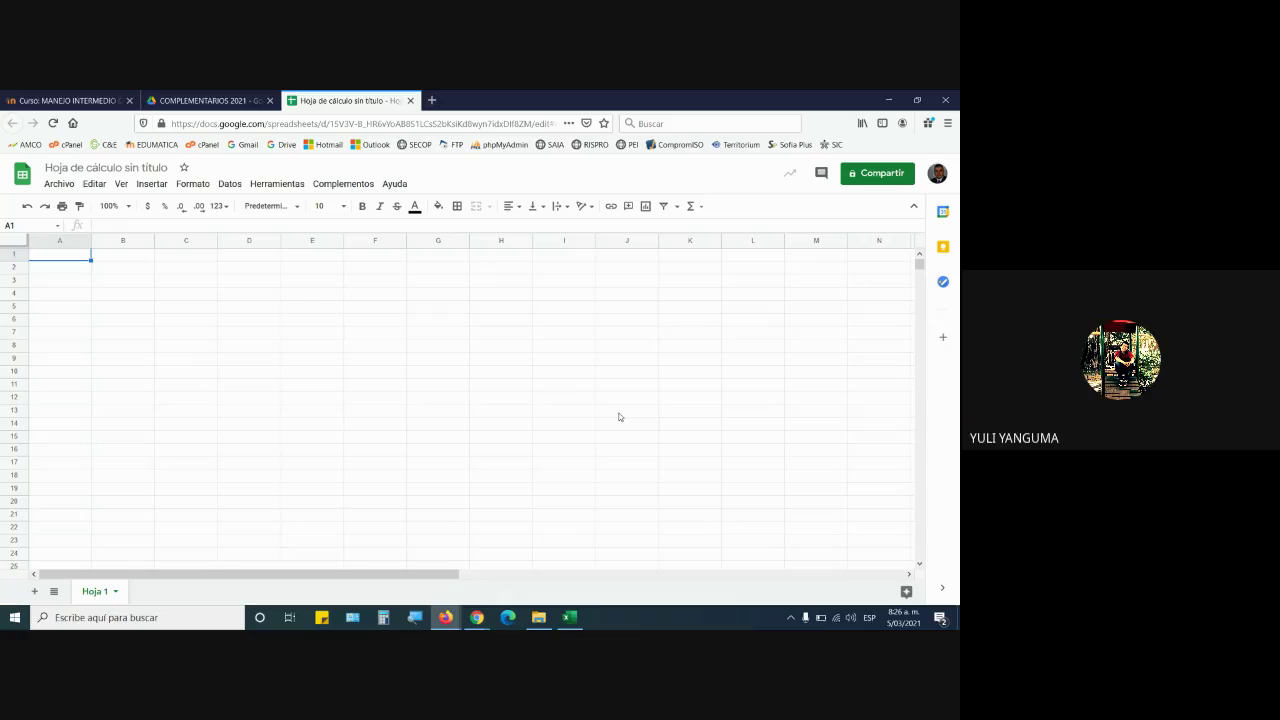
mouse_move(477, 617)
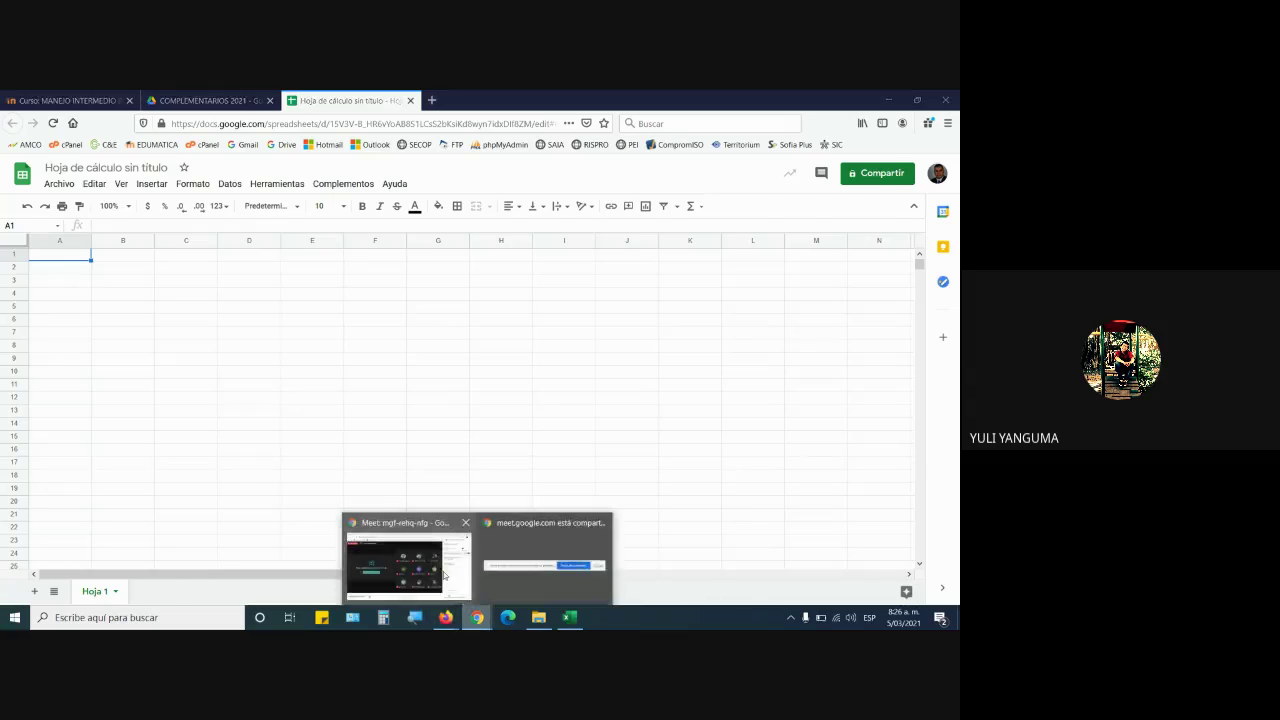
Step: Open the Meet call's participant list, now showing 21 people
left_click(440, 577)
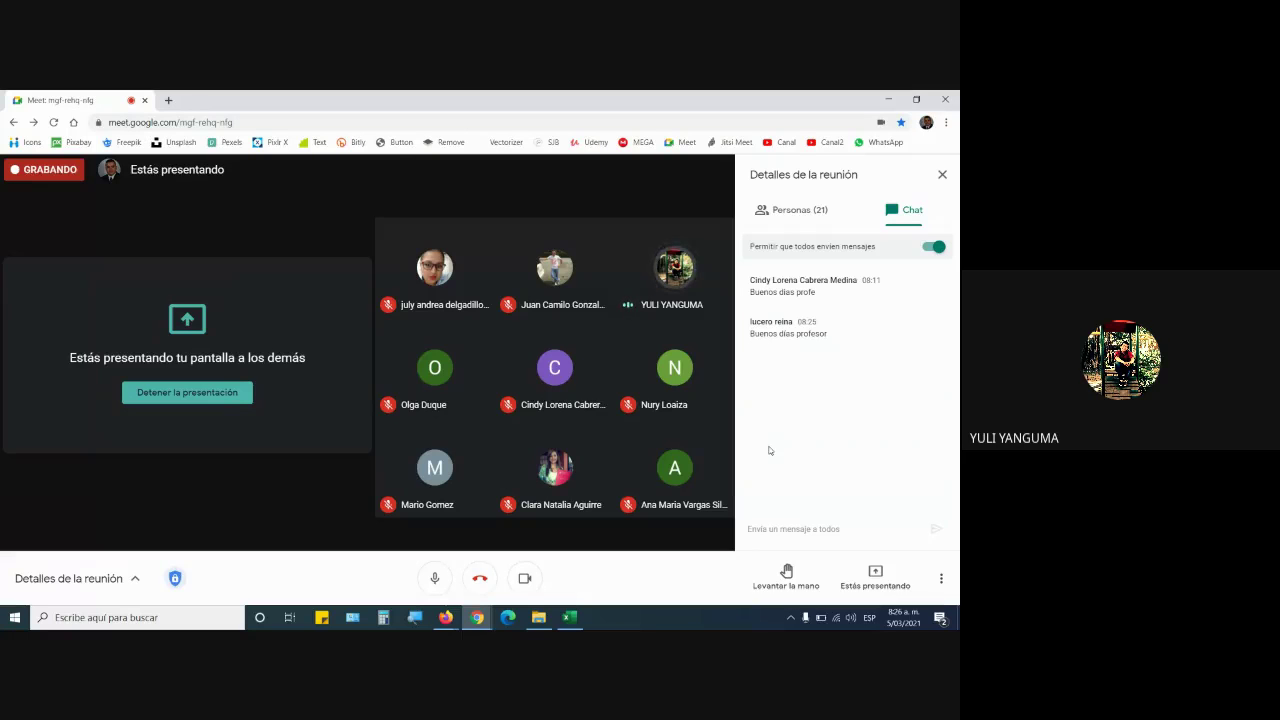
left_click(805, 209)
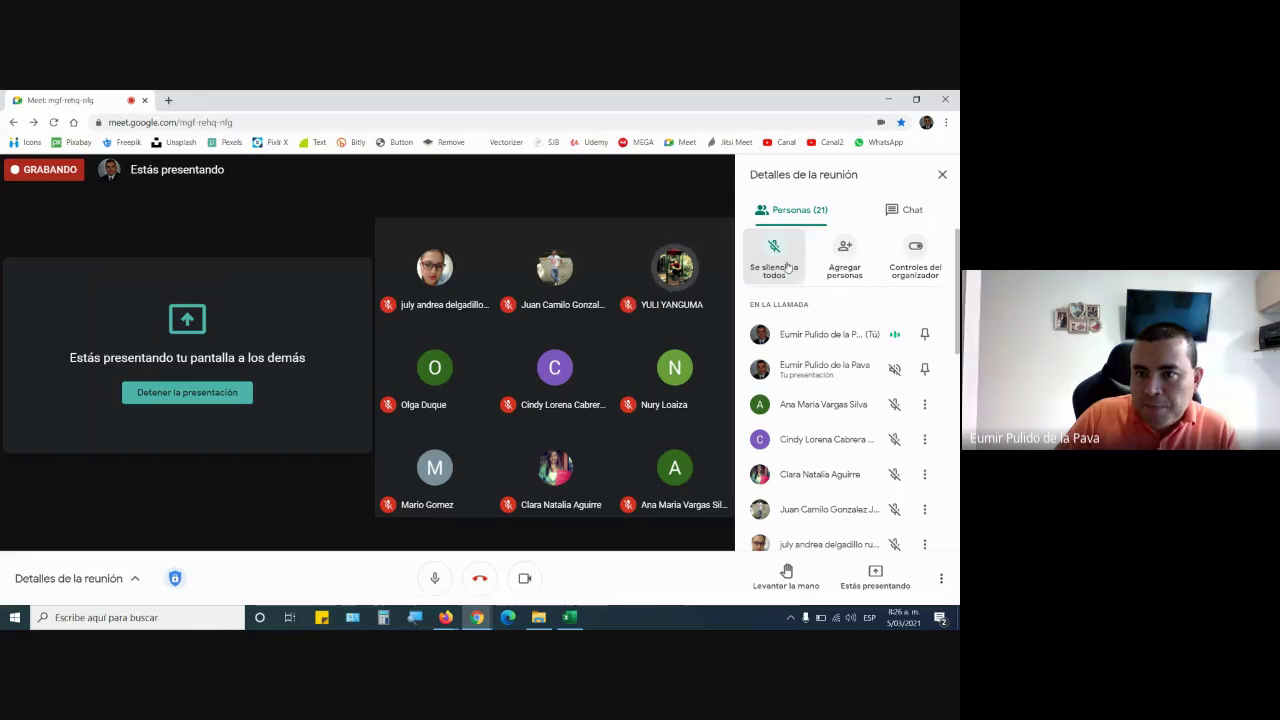
Step: Toggle between Excel's start screen and the blank Google Sheets spreadsheet
left_click(570, 617)
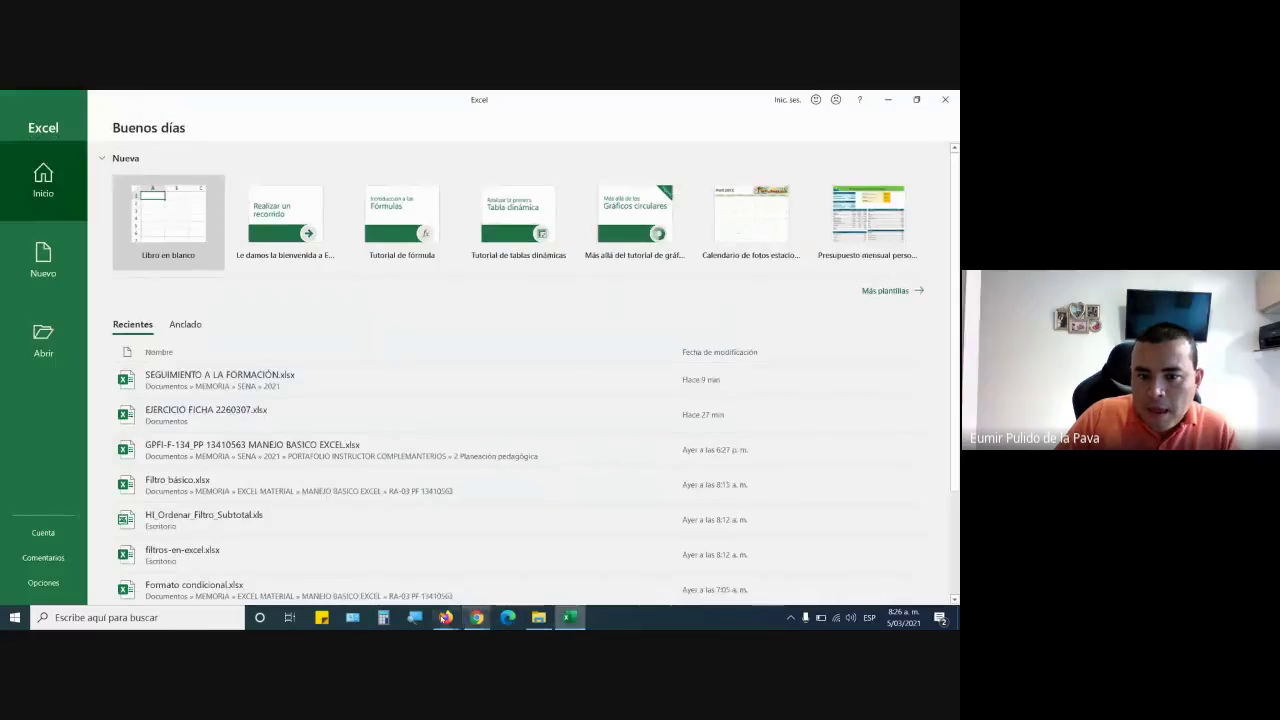
mouse_move(445, 617)
left_click(407, 549)
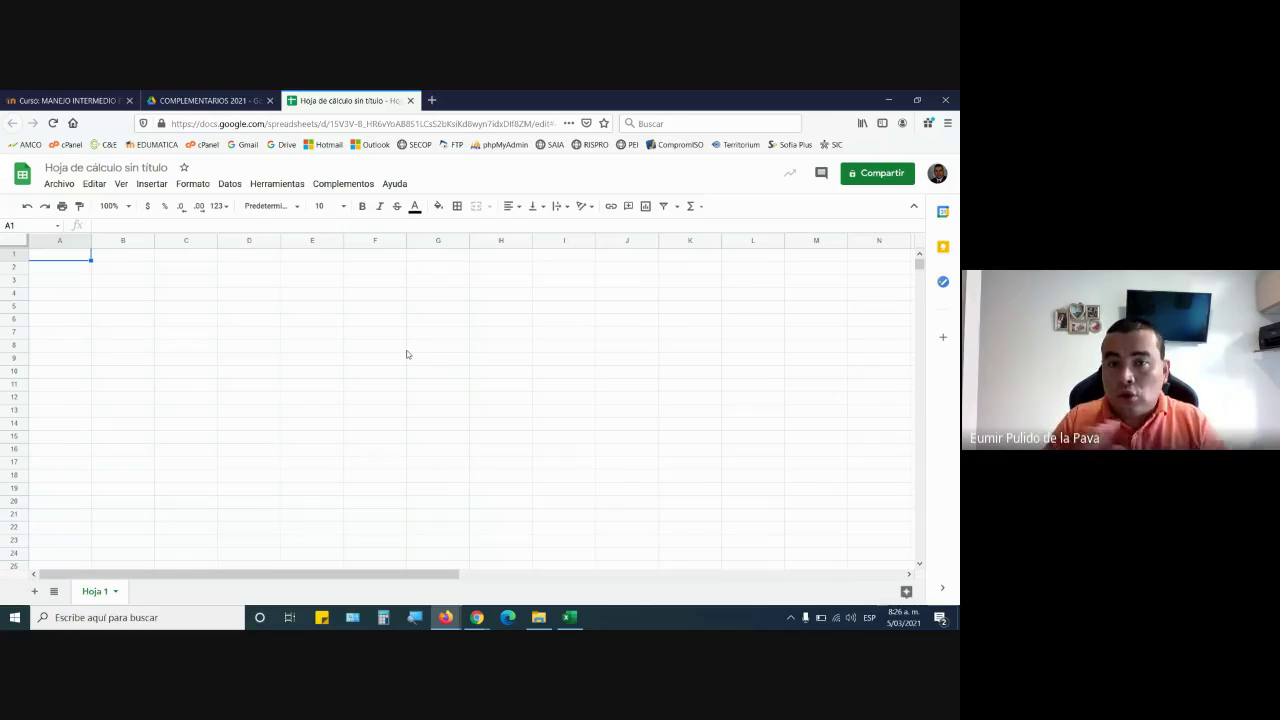
left_click(570, 614)
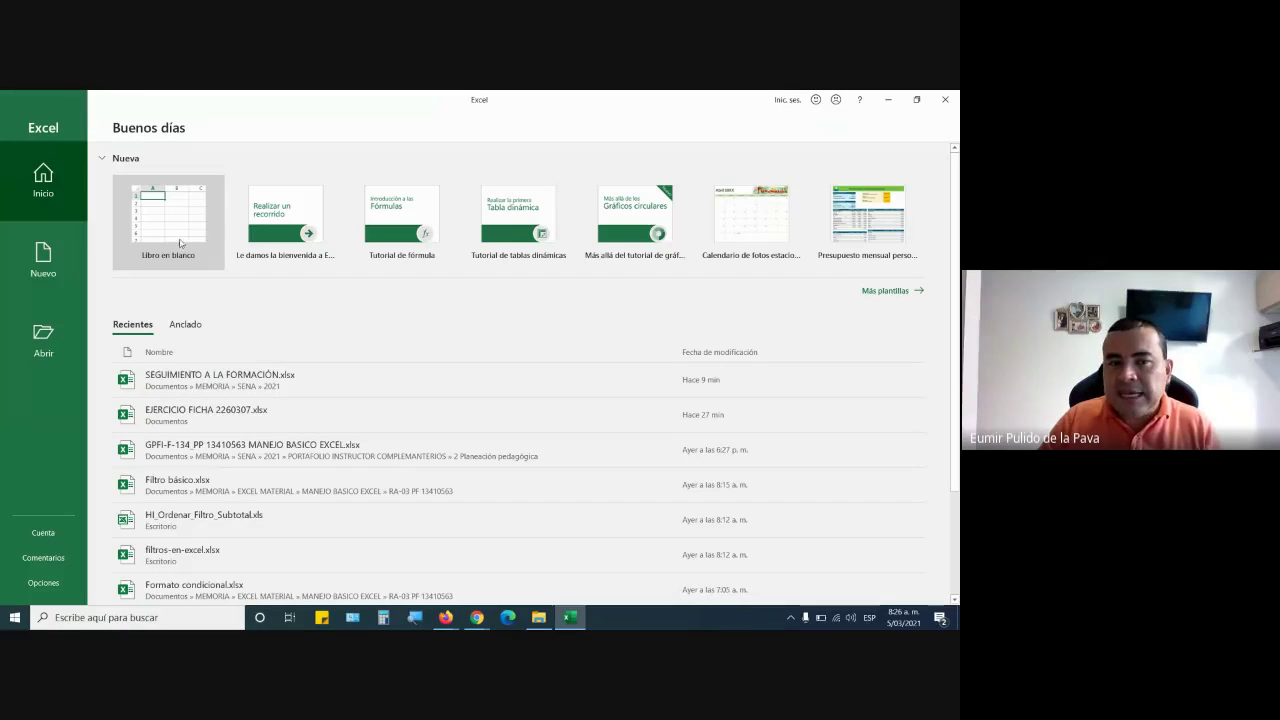
mouse_move(400, 589)
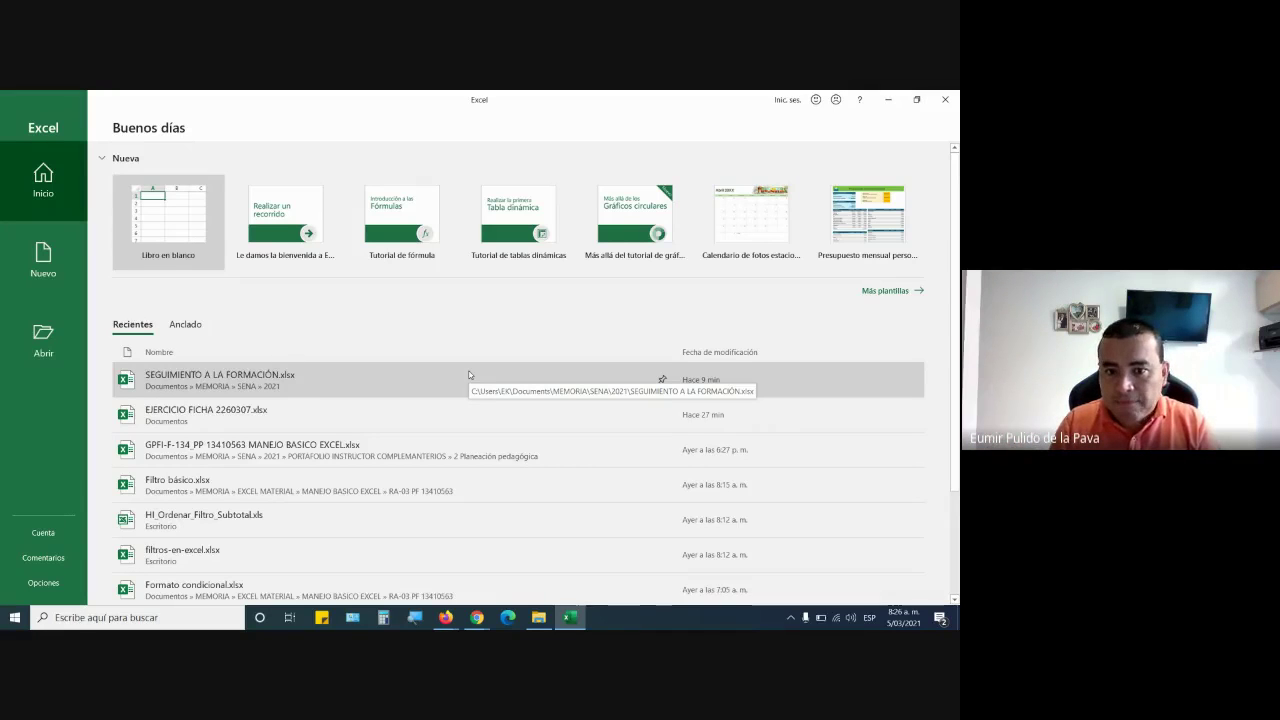
Step: Glance at the COMPLEMENTARIOS 2021 Drive folder, then close the untitled spreadsheet tab
left_click(446, 617)
left_click(435, 588)
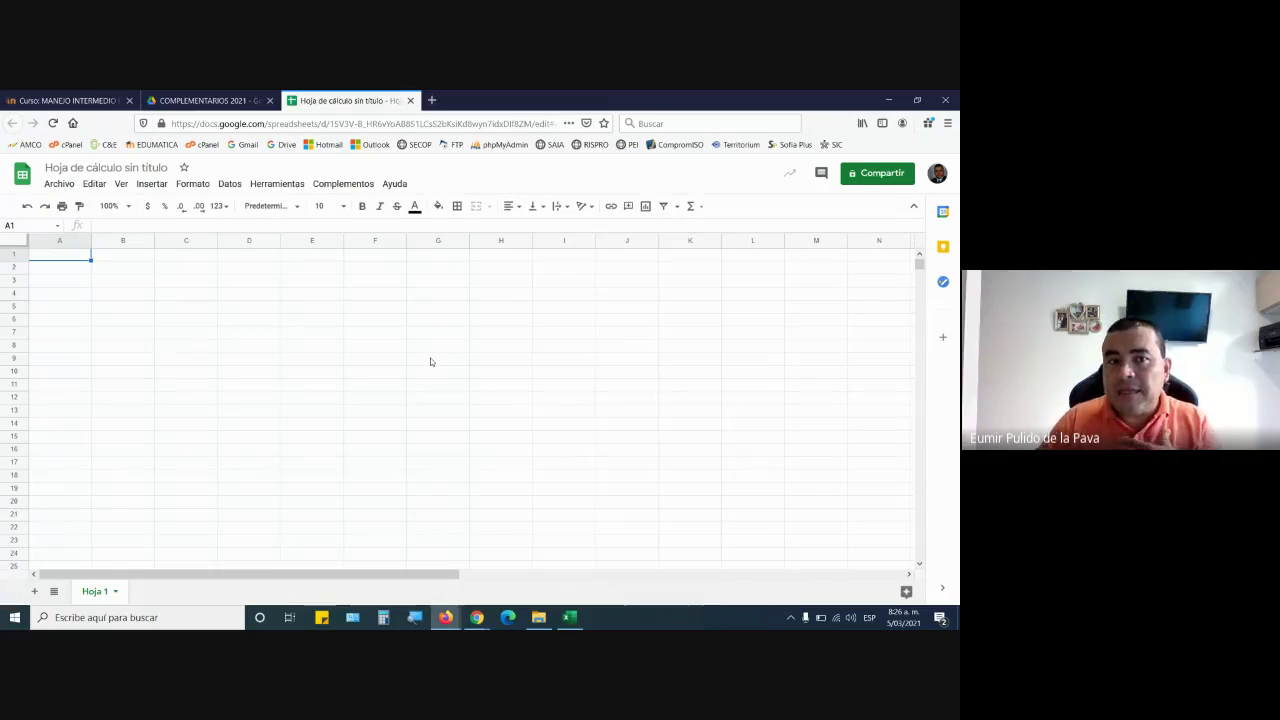
left_click(205, 100)
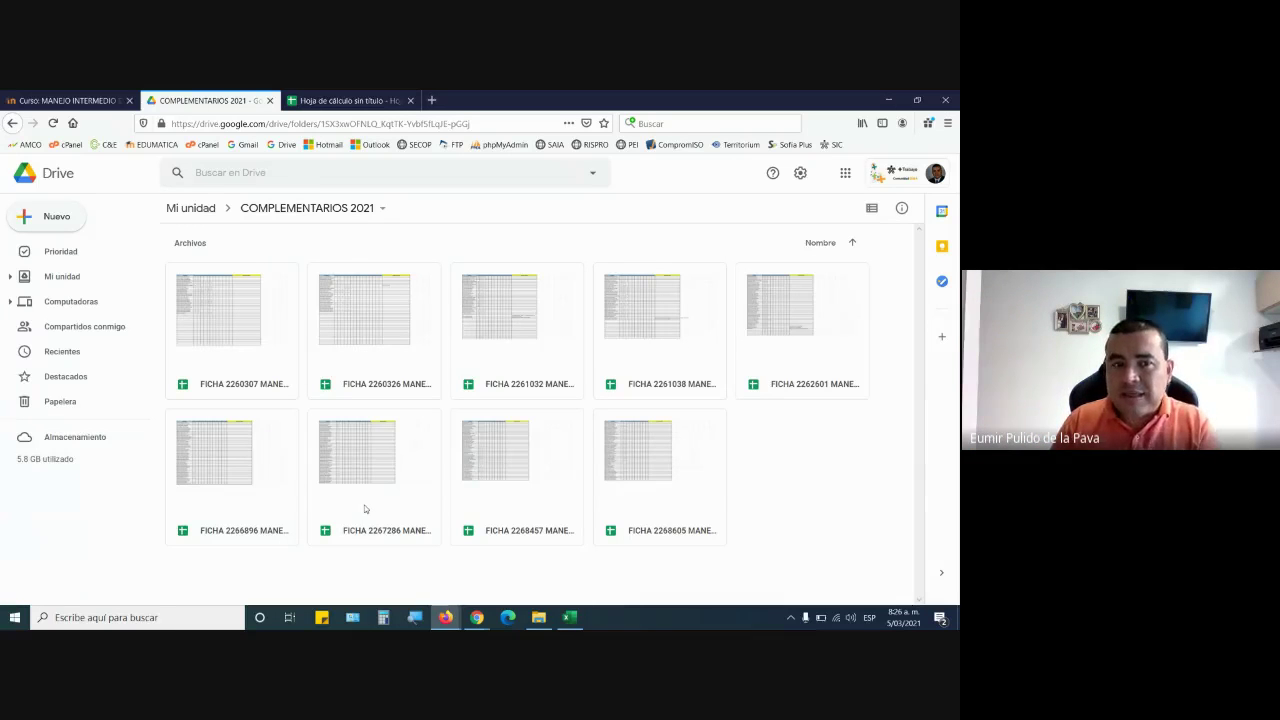
left_click(398, 98)
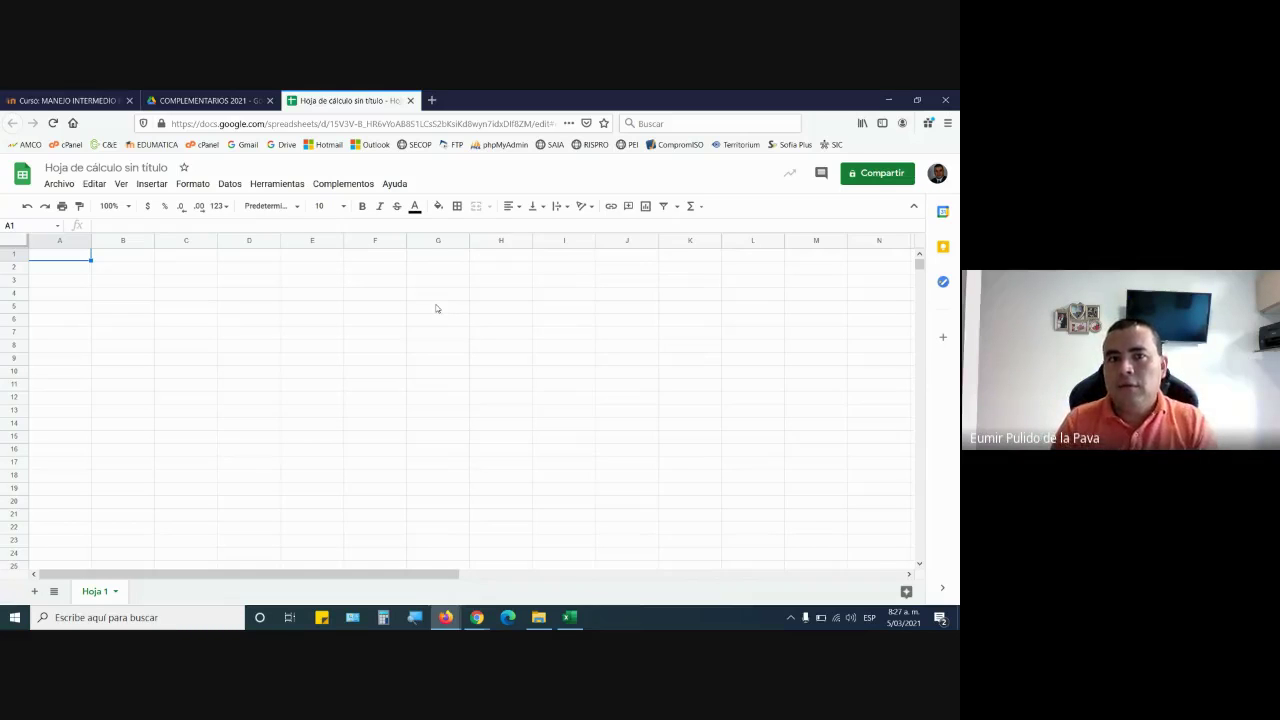
left_click(409, 100)
Step: Read the Meet chat messages, then return to Excel's start screen
mouse_move(477, 617)
left_click(425, 575)
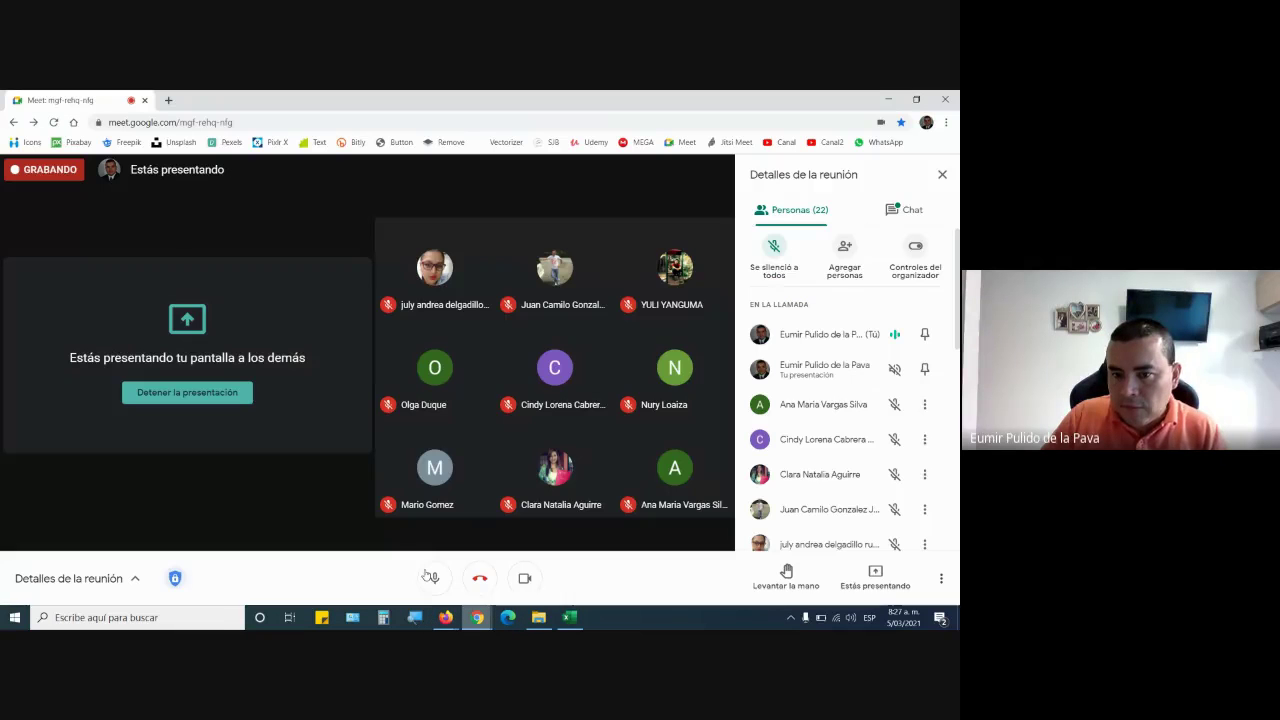
left_click(912, 212)
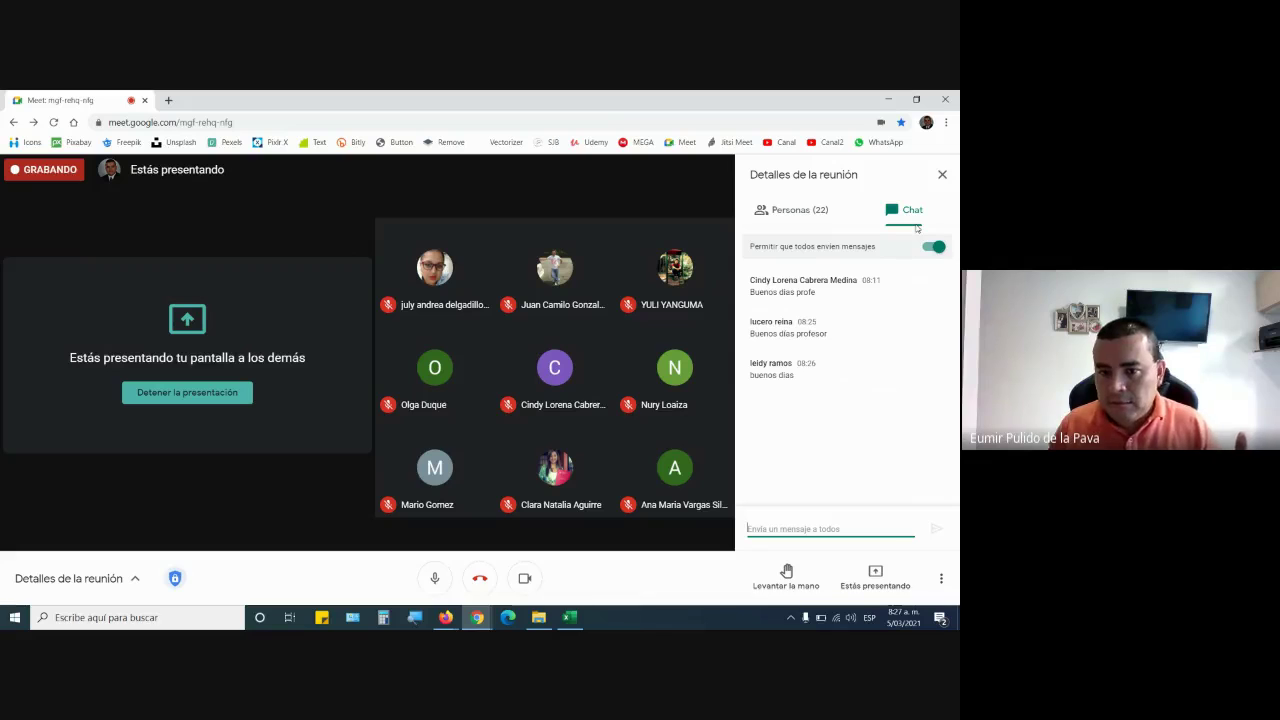
left_click(570, 617)
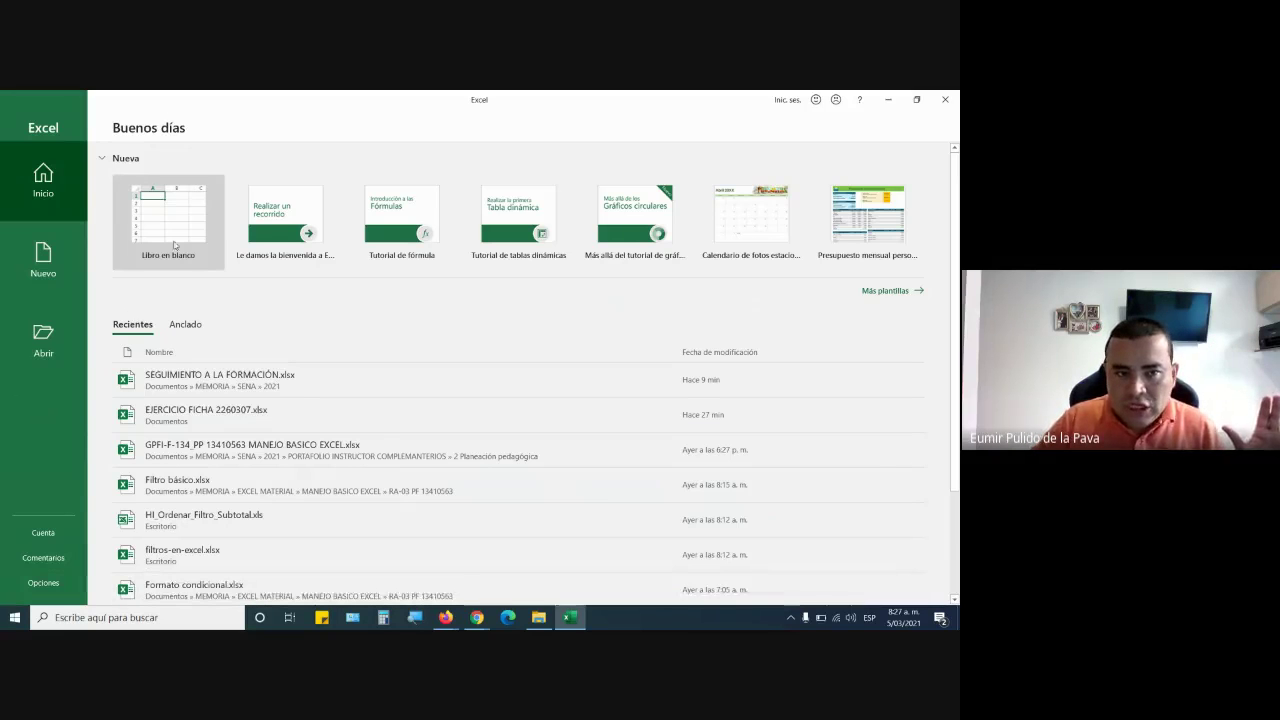
Step: Open blank workbook Libro1 and magnify the screen to 200% with Windows Magnifier
left_click(175, 245)
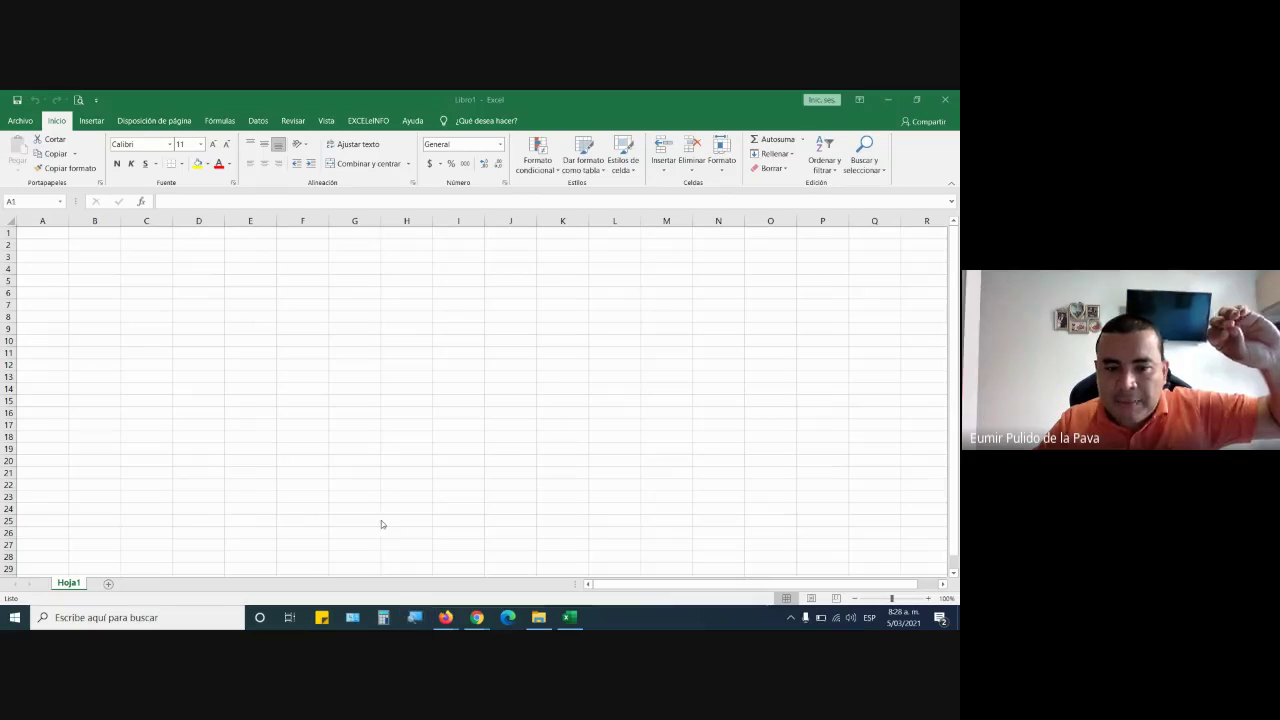
left_click(408, 483)
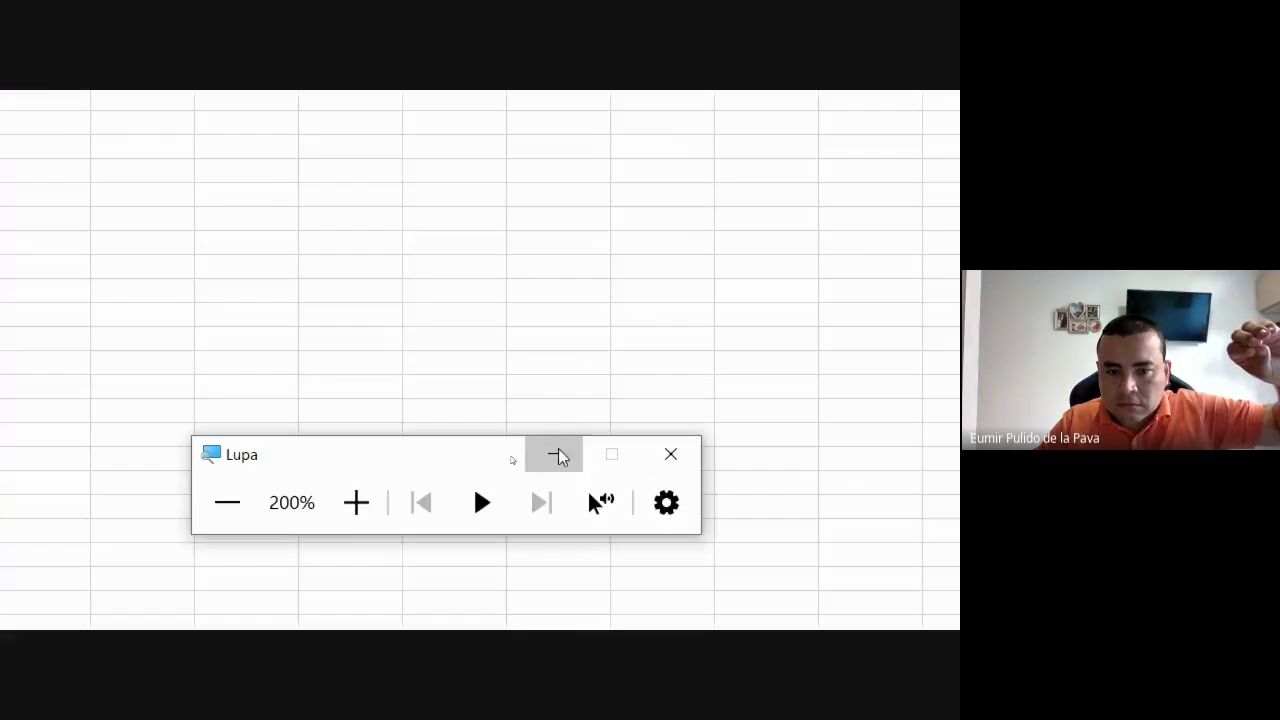
Step: Search Google for 'boton office' in a new tab and browse the image results
left_click(560, 458)
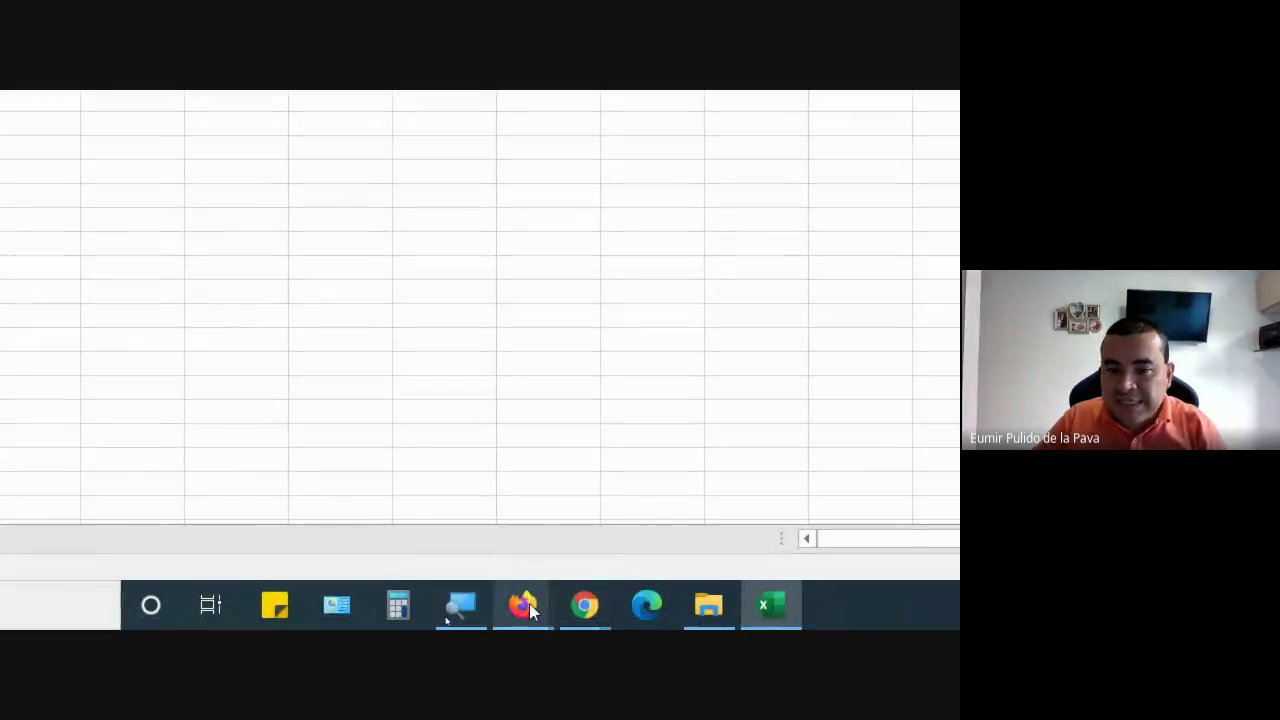
left_click(523, 603)
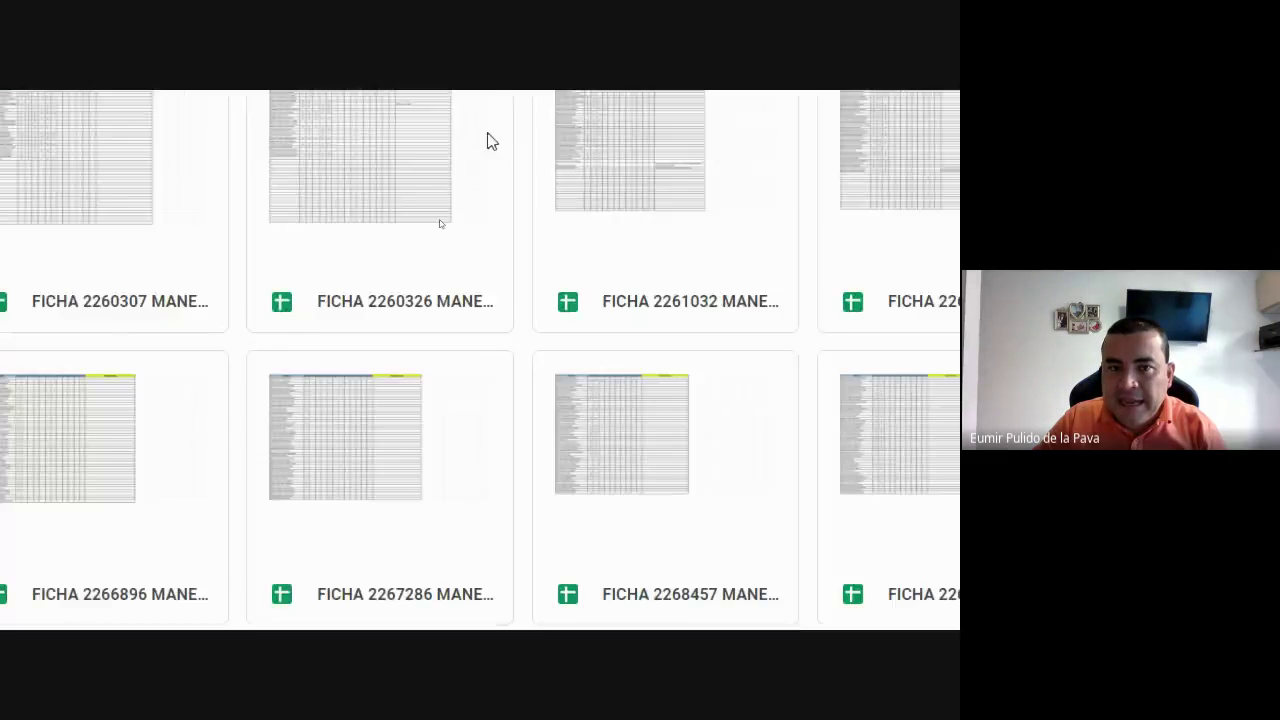
left_click(214, 110)
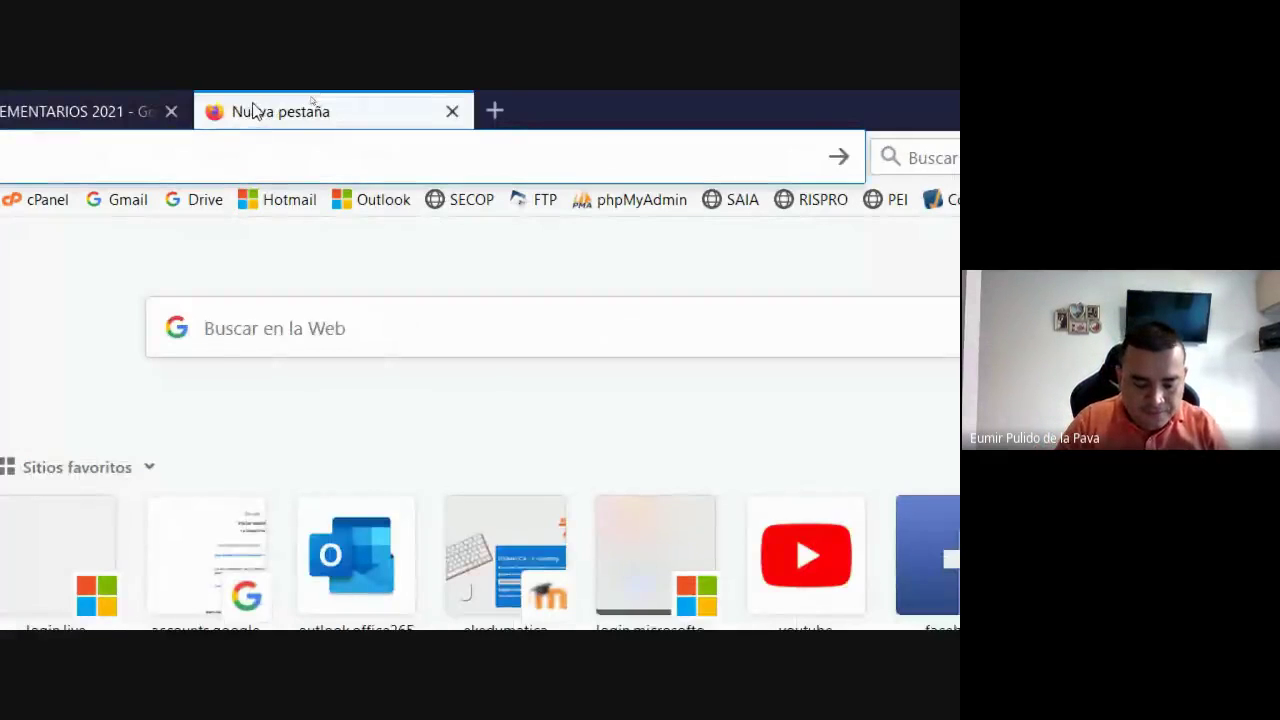
type("boton")
key("Down")
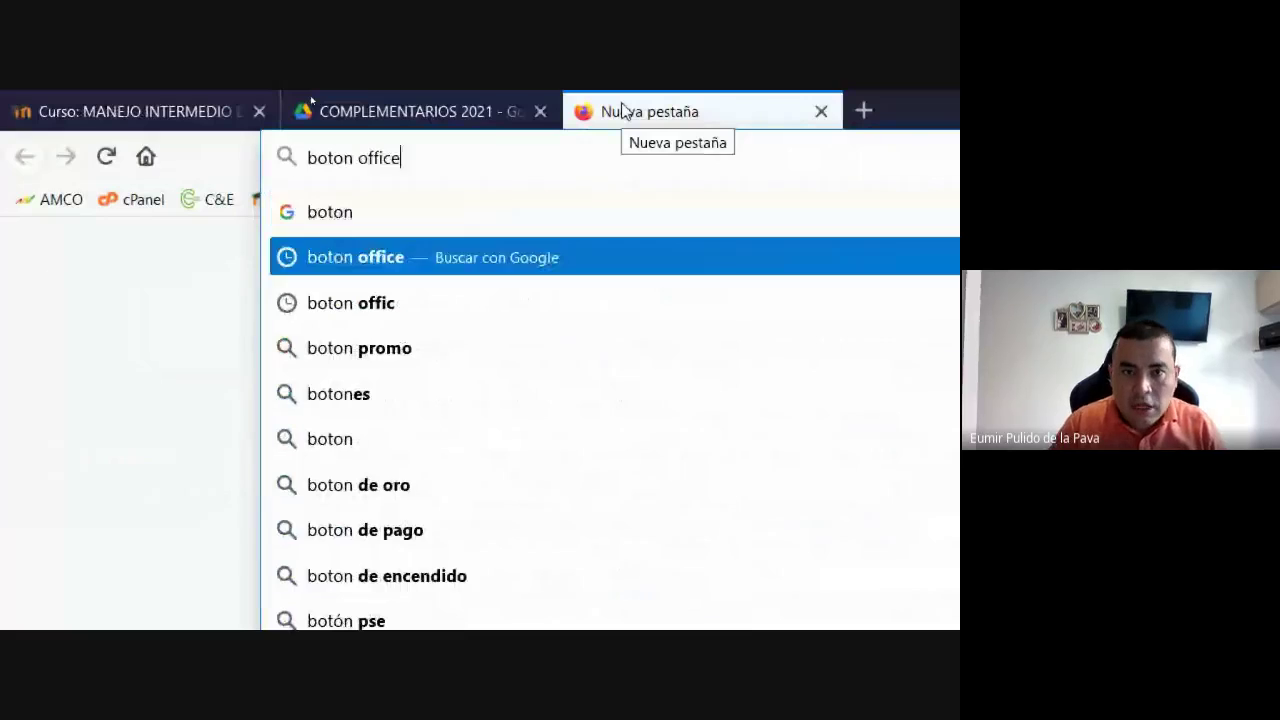
key("Return")
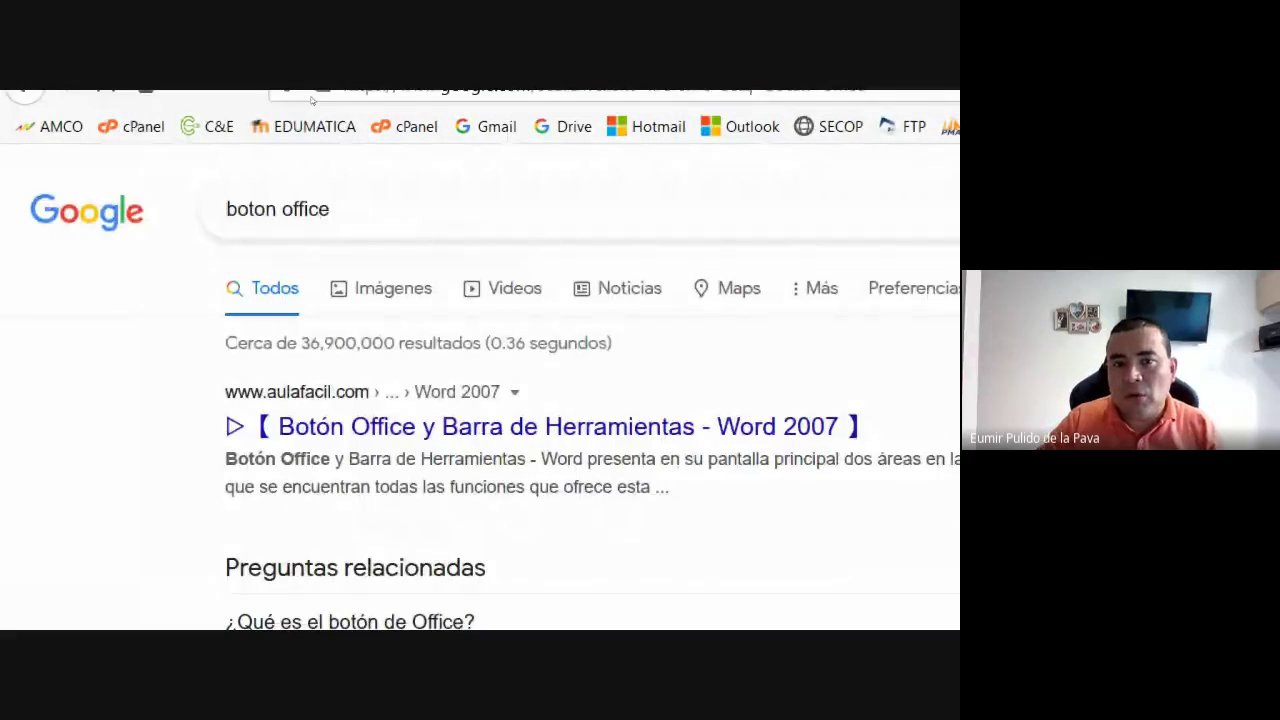
left_click(380, 353)
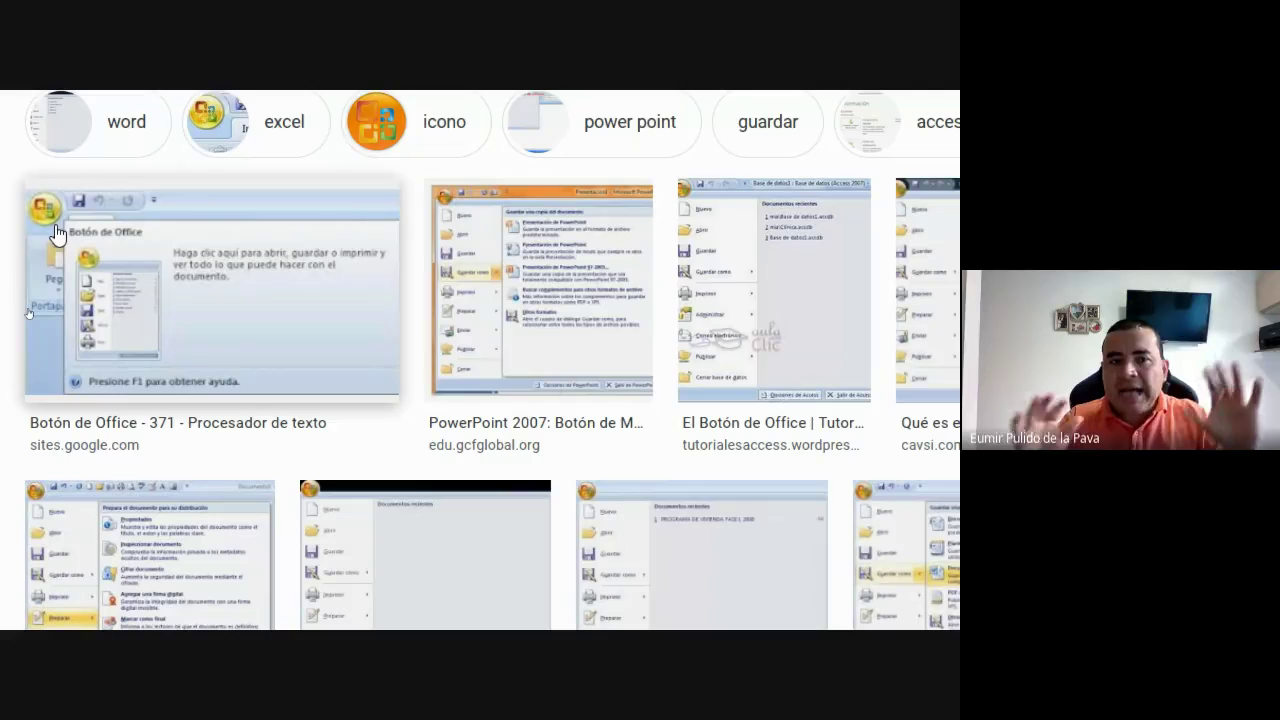
scroll(57, 233, "down", 3)
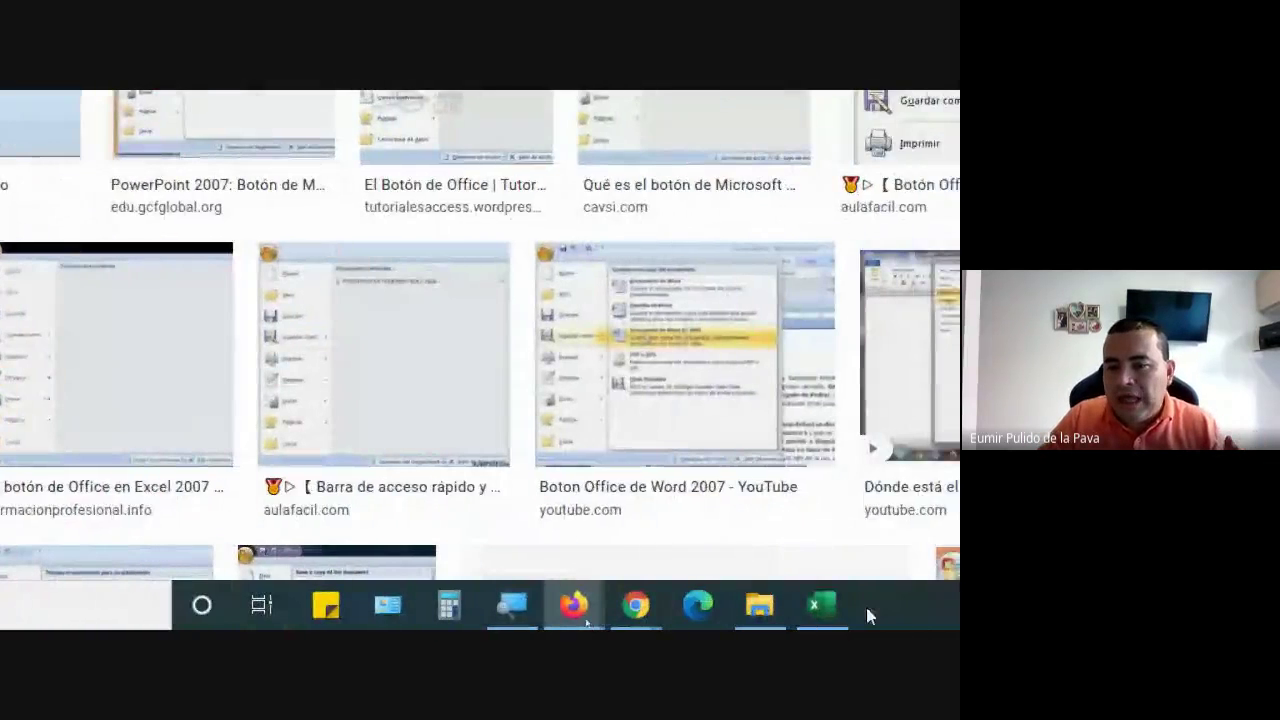
Step: Open Excel's Archivo view and select Cuenta, showing Office Profesional Plus 2019 as the activated product
left_click(862, 607)
left_click(41, 152)
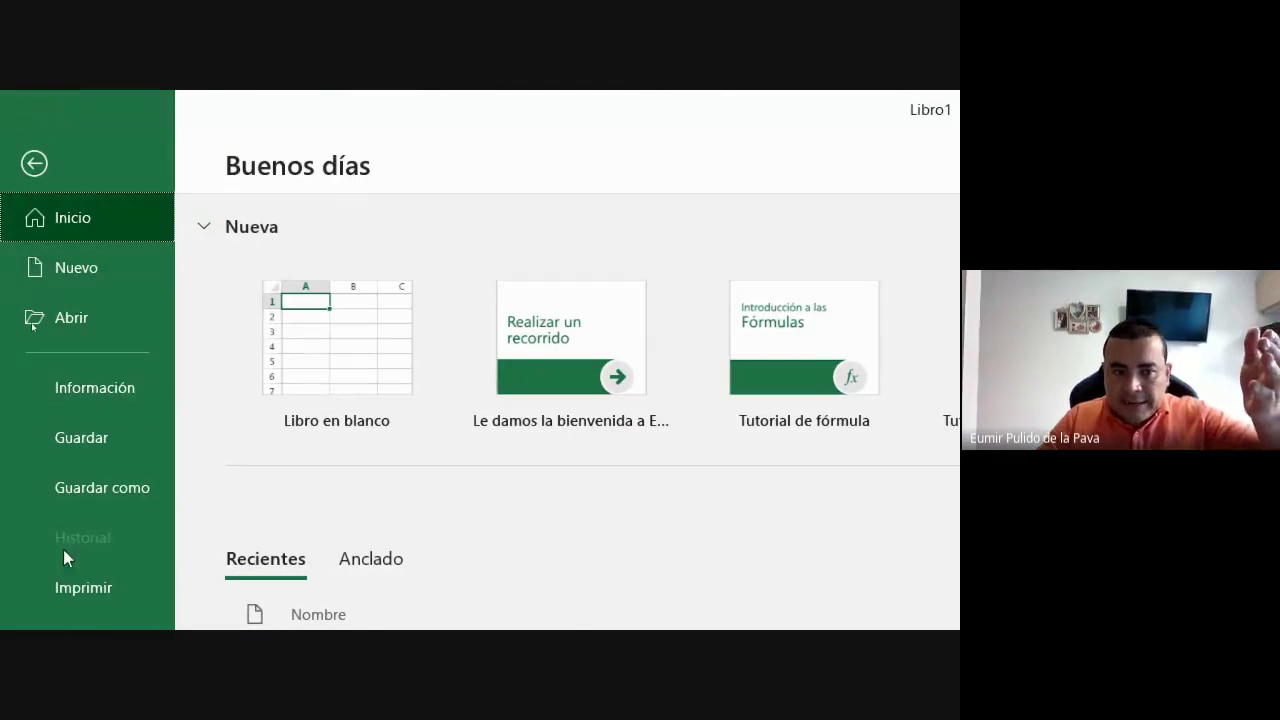
scroll(35, 610, "down", 3)
scroll(35, 604, "down", 1)
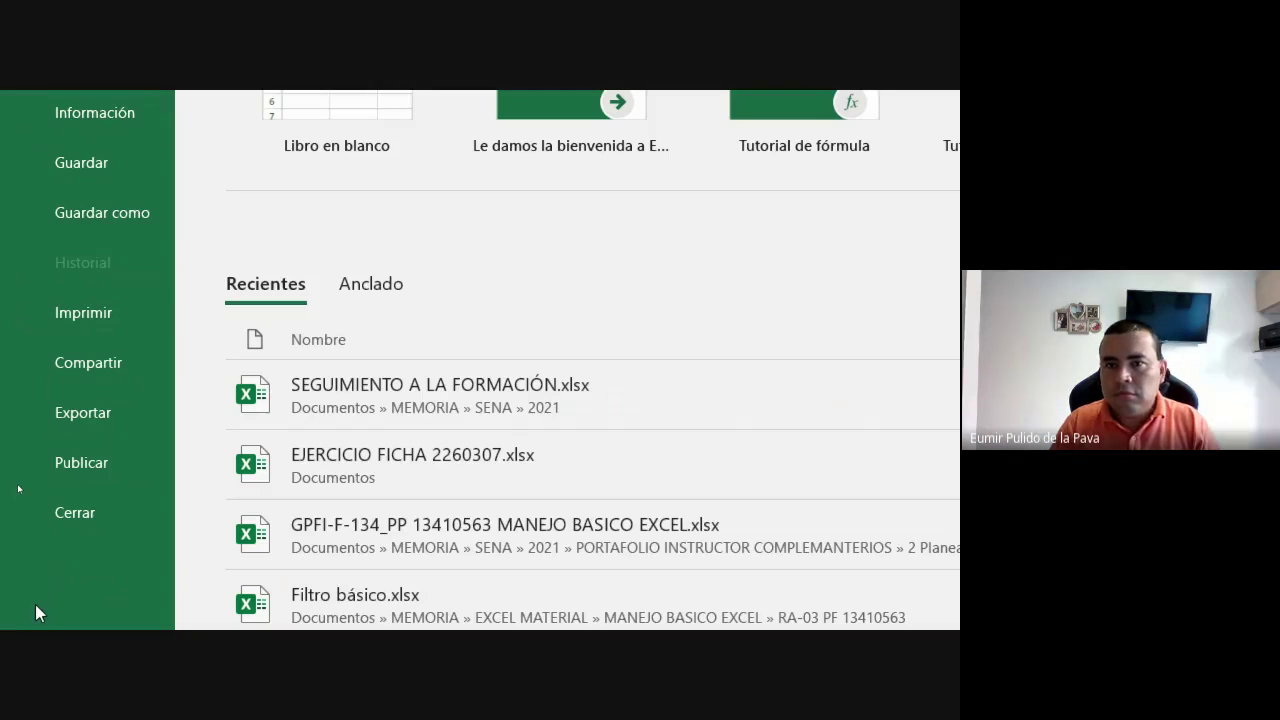
scroll(20, 300, "up", 5)
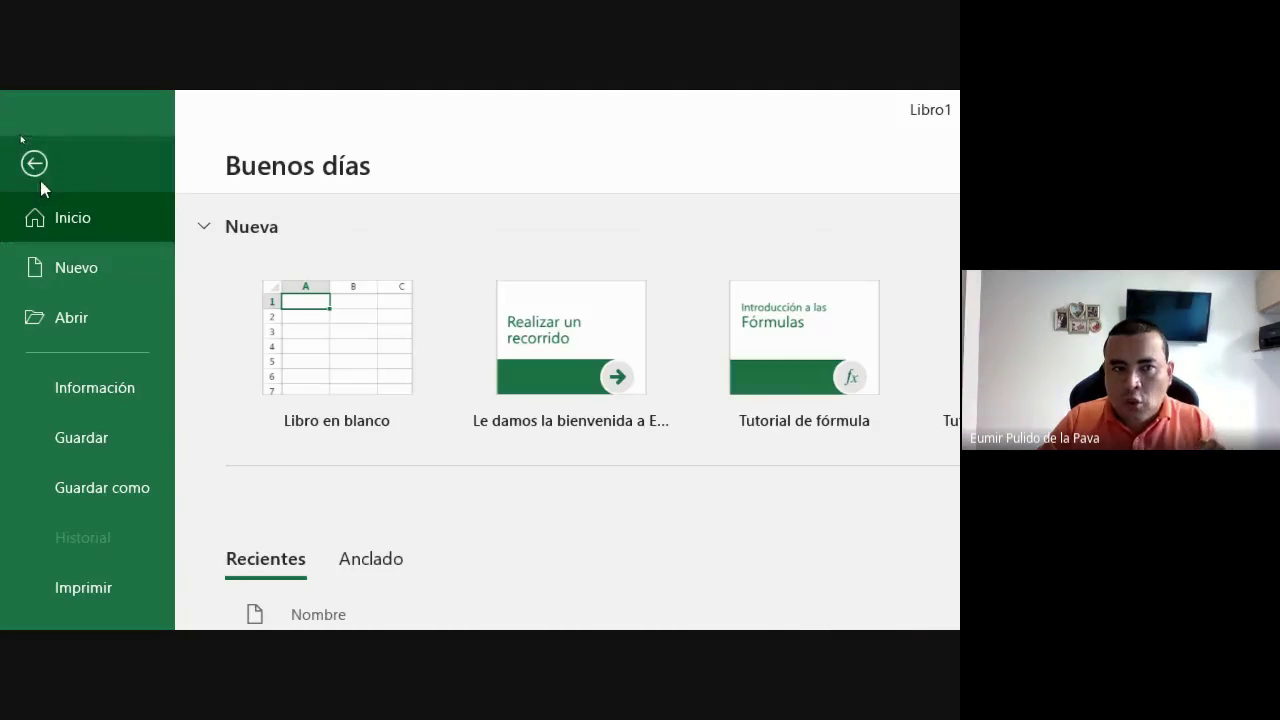
left_click(36, 165)
left_click(56, 152)
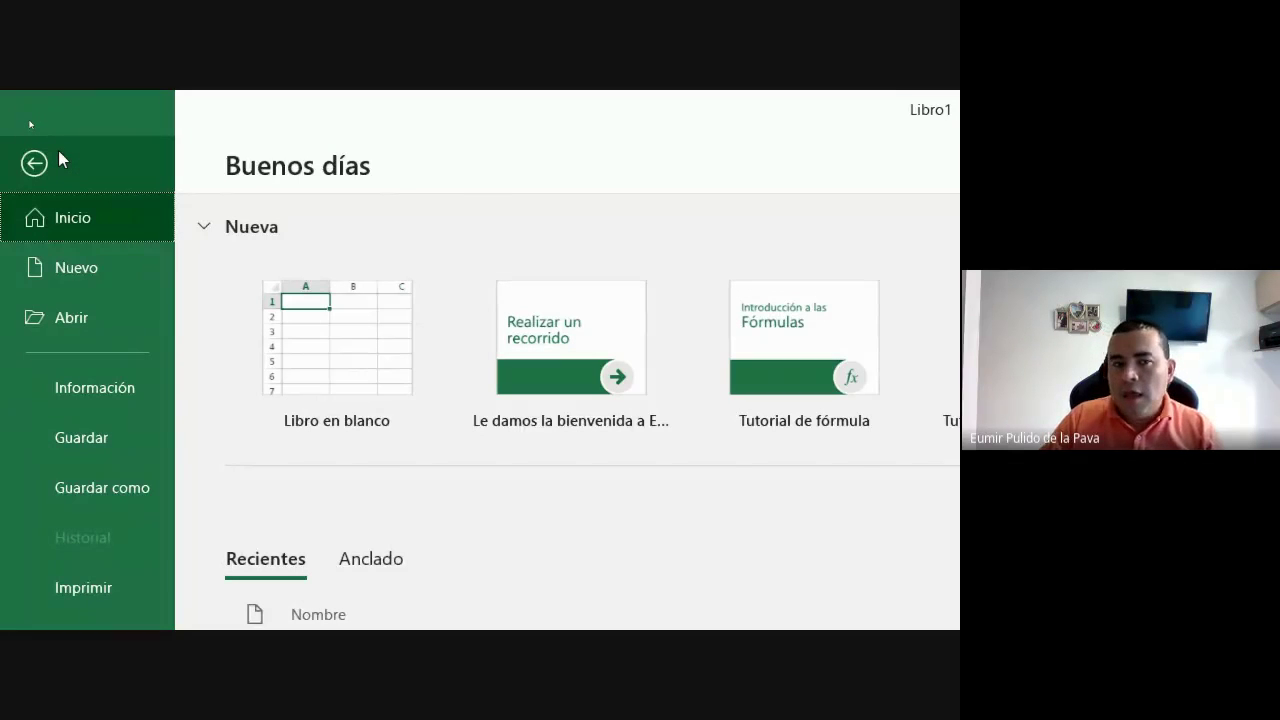
scroll(58, 150, "down", 5)
left_click(79, 440)
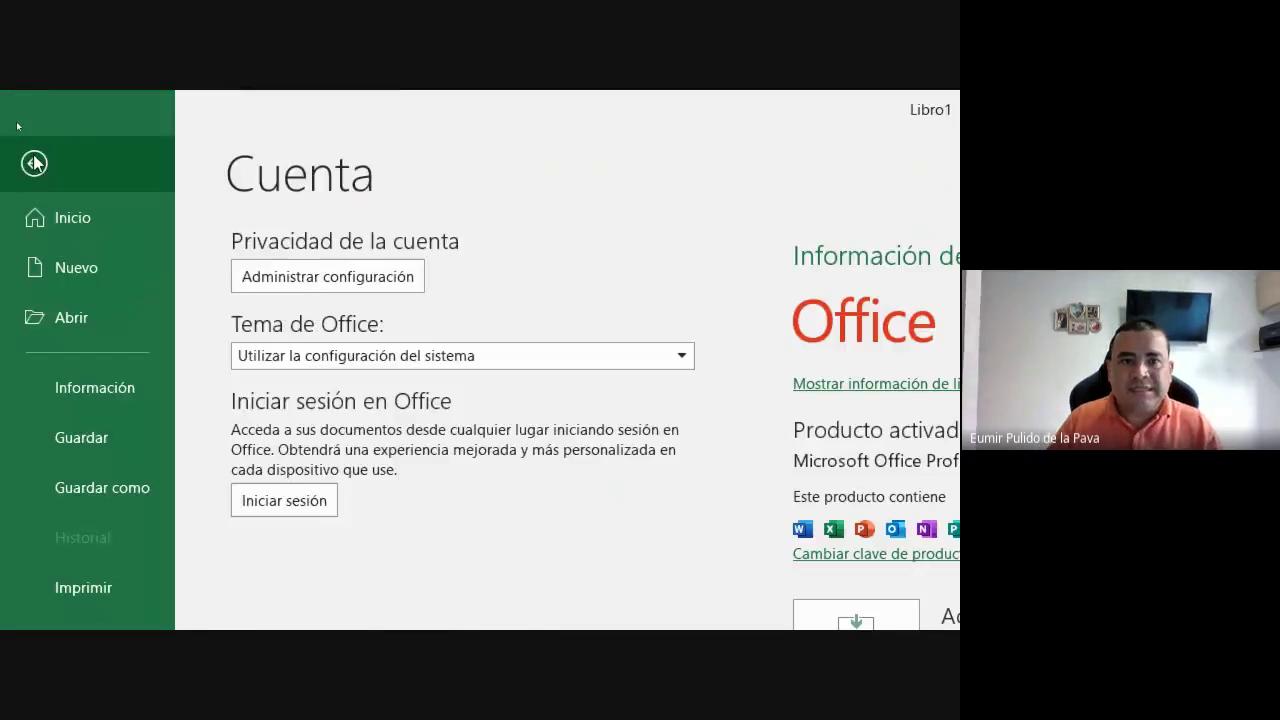
Step: Leave the Cuenta page, admit the waiting Meet participant, and return to the Libro1 worksheet
left_click(34, 163)
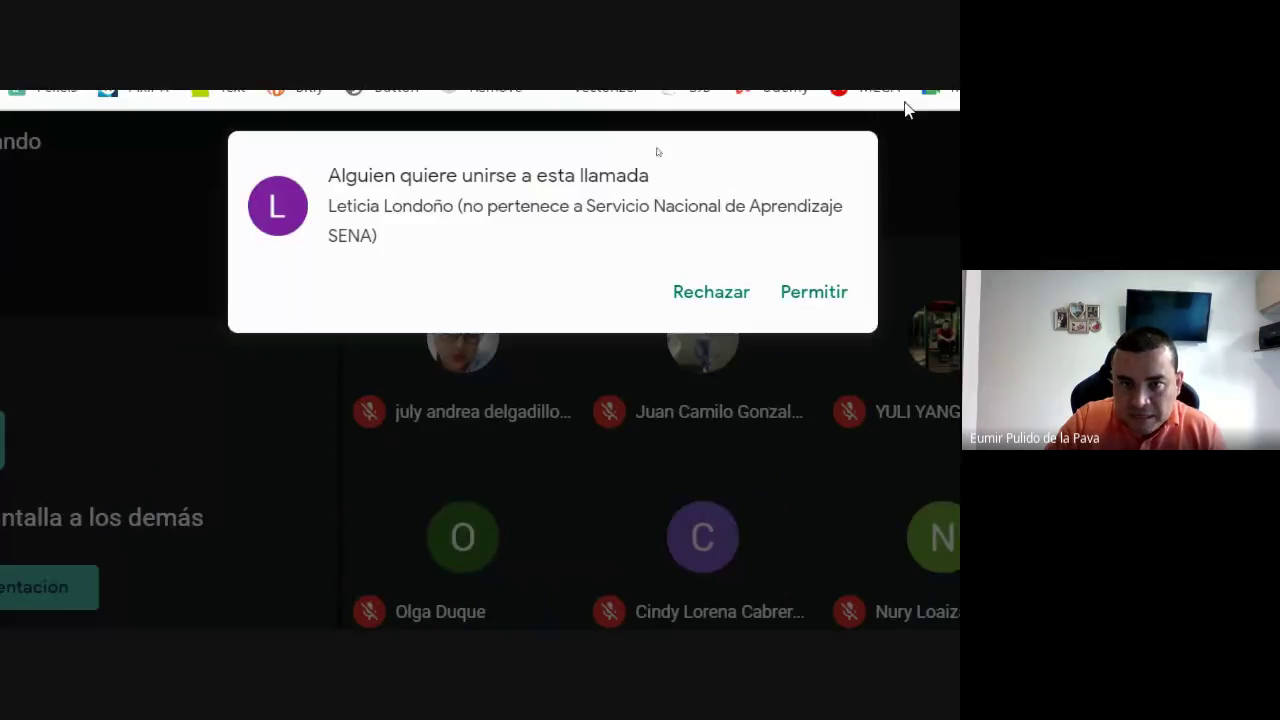
left_click(808, 308)
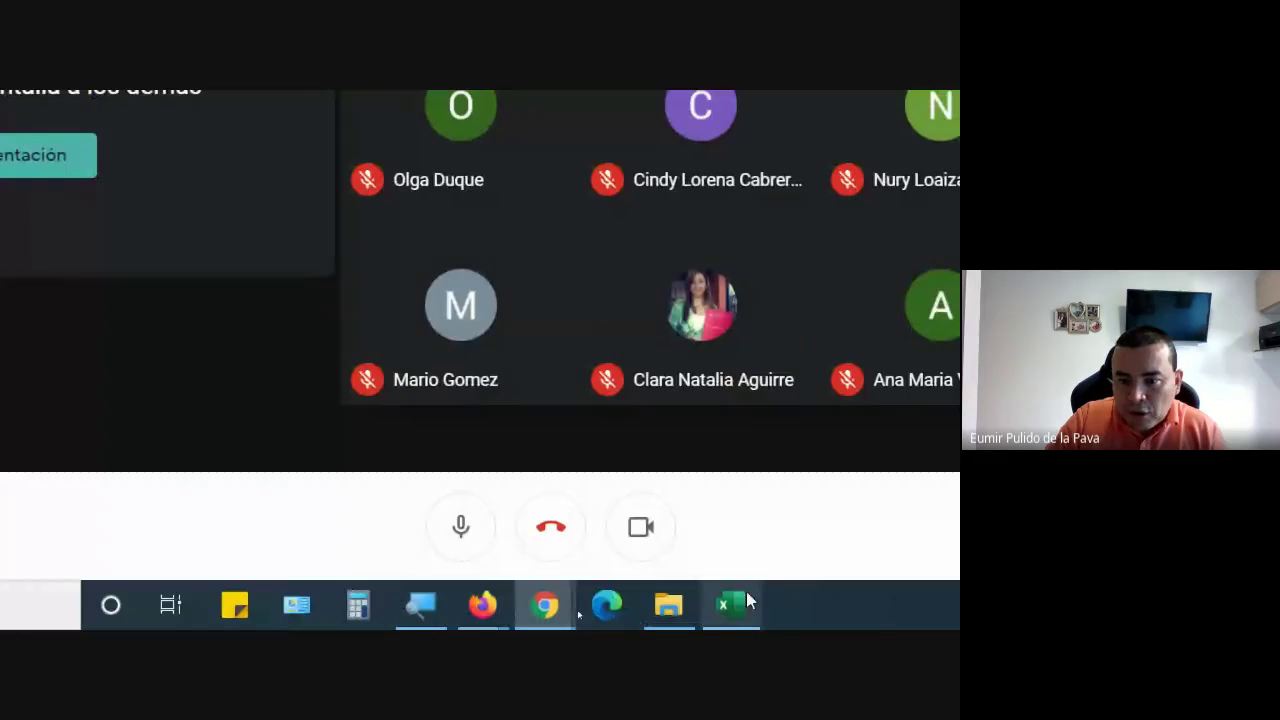
left_click(742, 598)
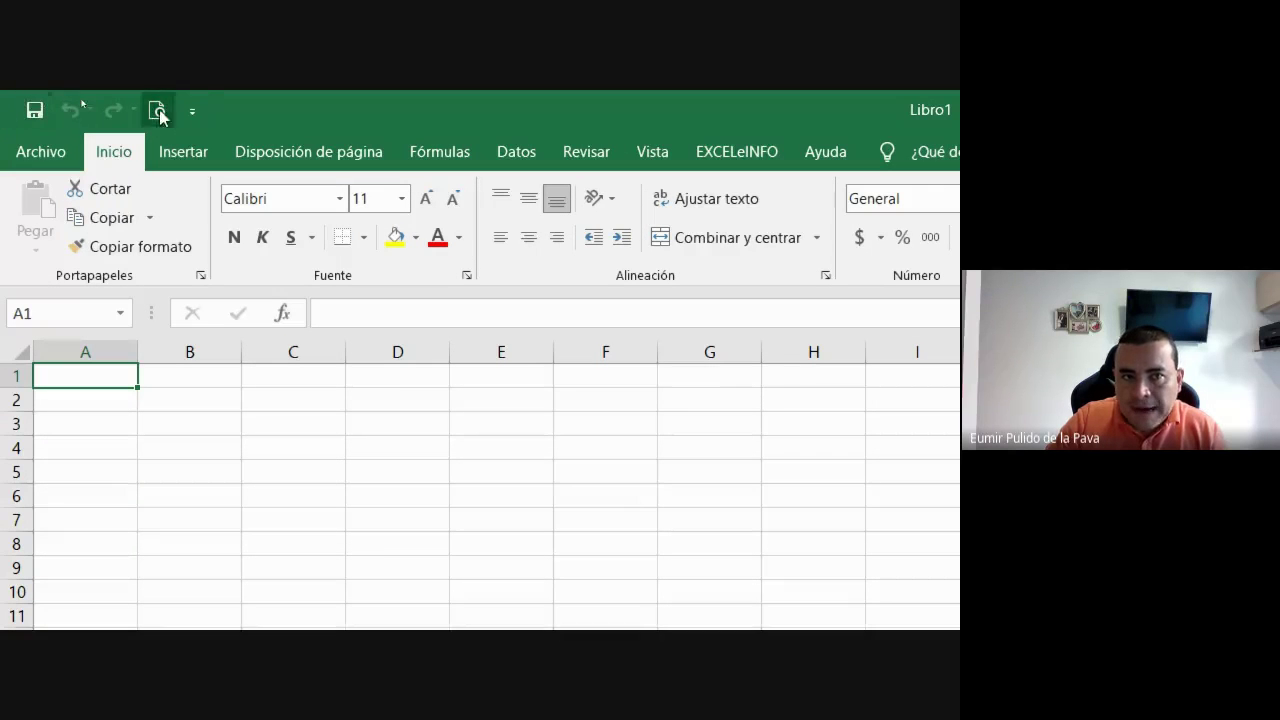
left_click(192, 112)
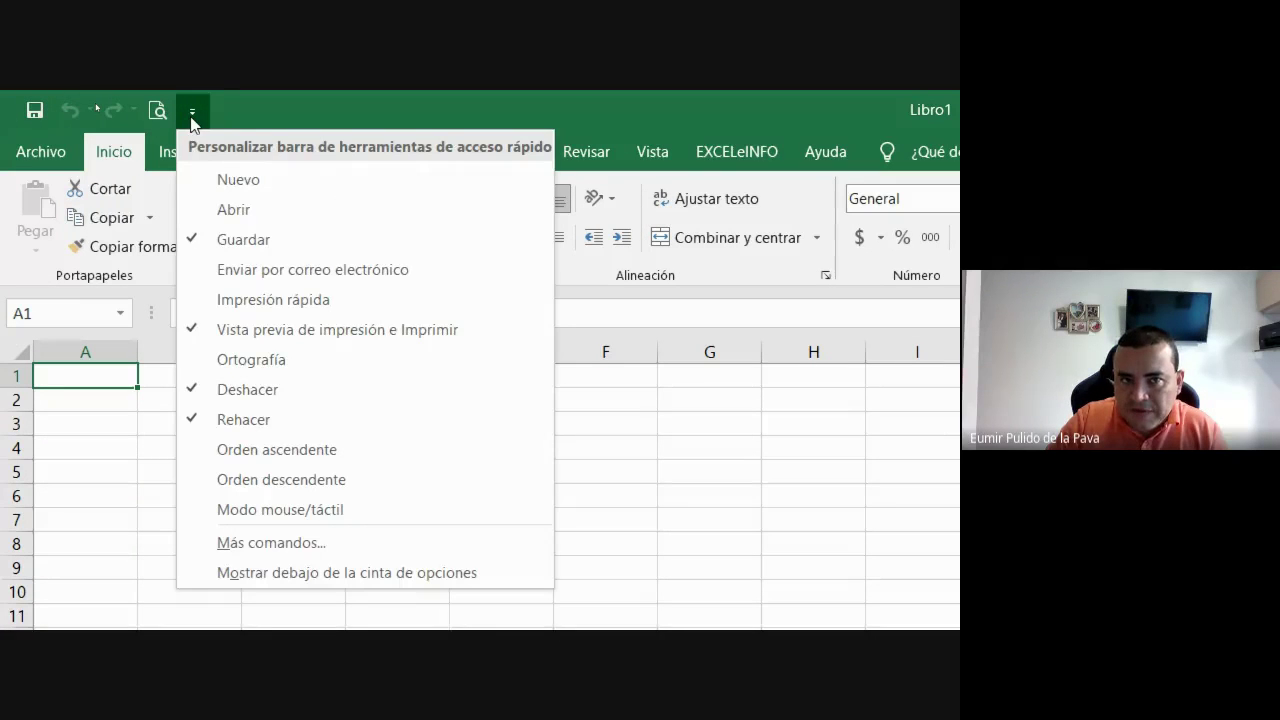
left_click(191, 116)
left_click(191, 116)
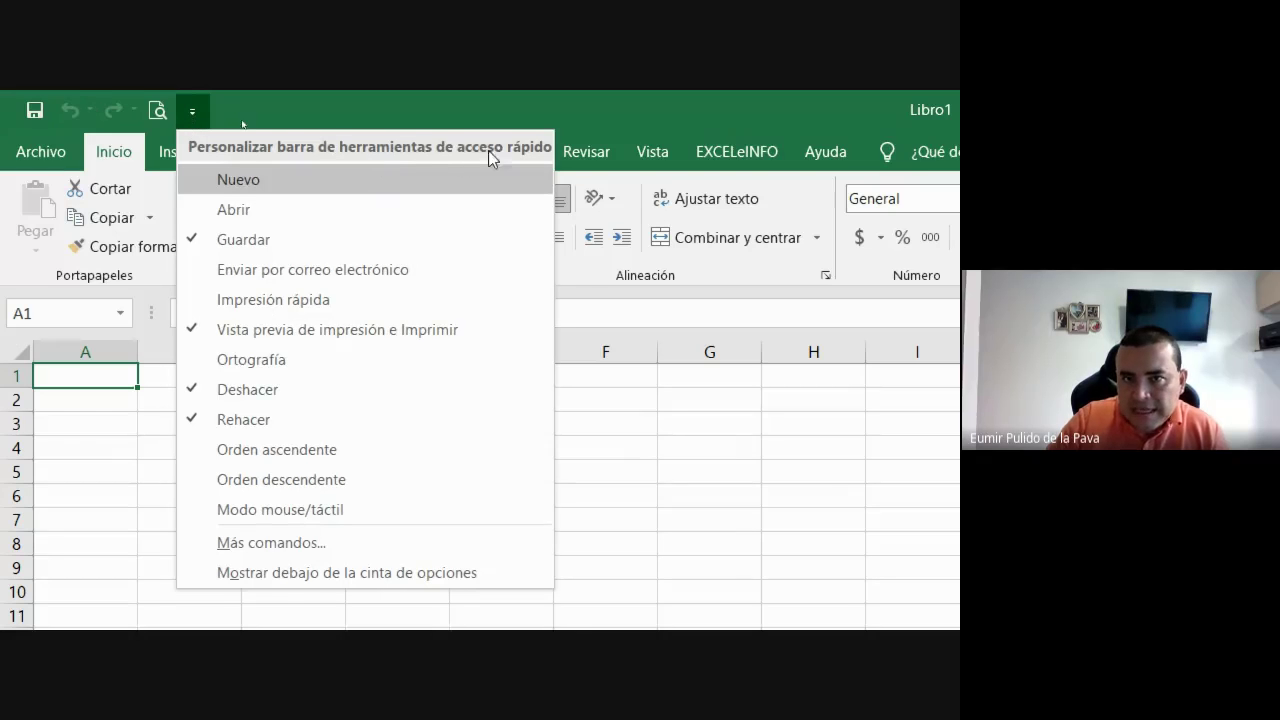
left_click(192, 119)
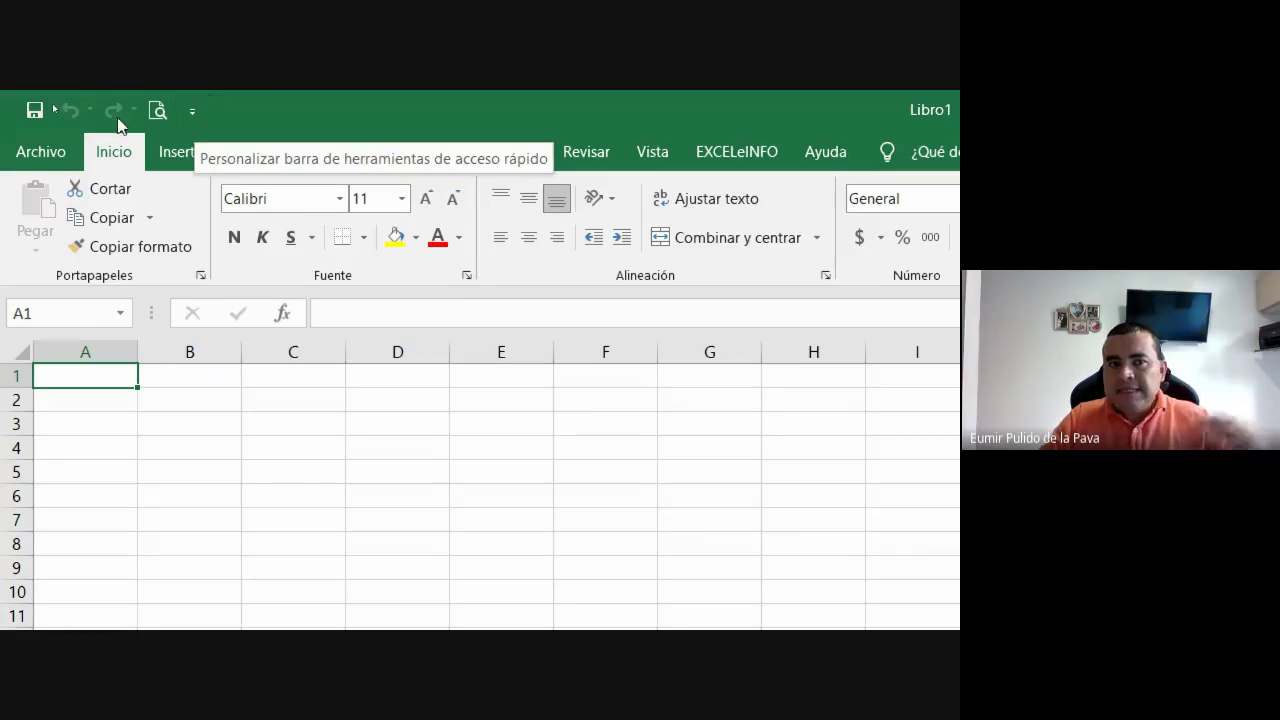
left_click(29, 163)
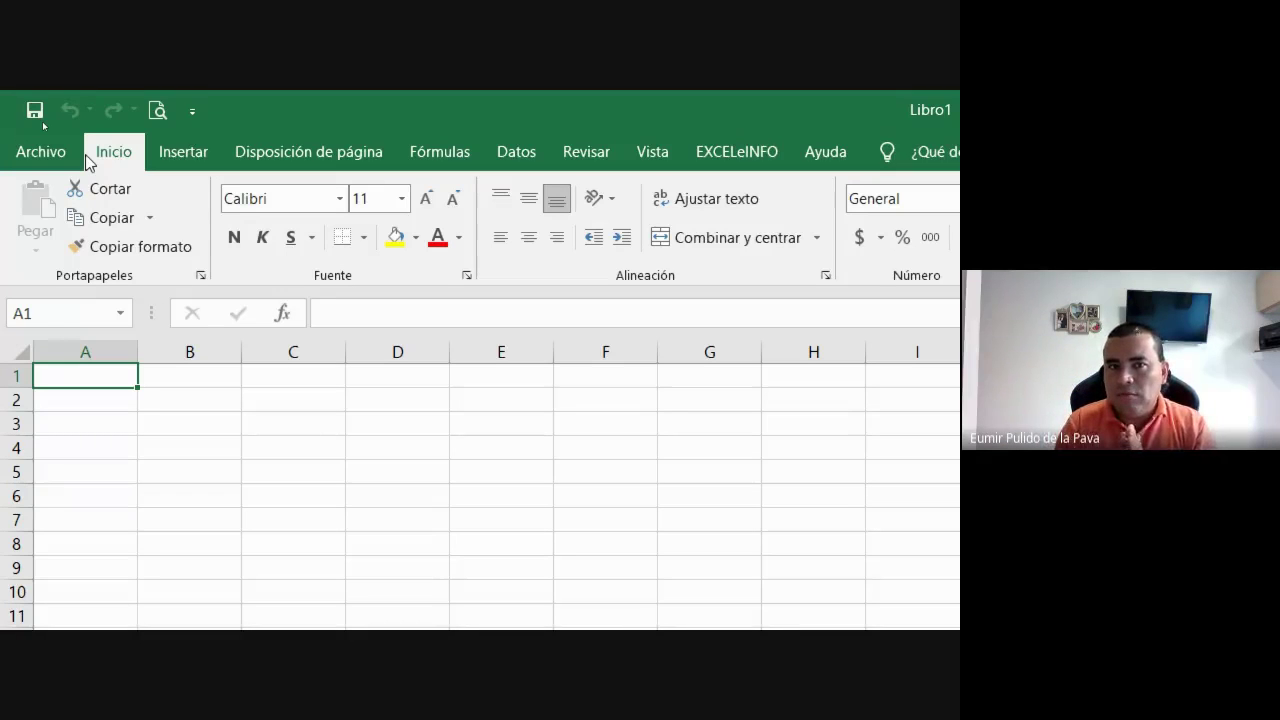
Step: Tour the Insert, Page Layout, Formulas, Data and Home ribbon tabs
left_click(190, 155)
left_click(300, 152)
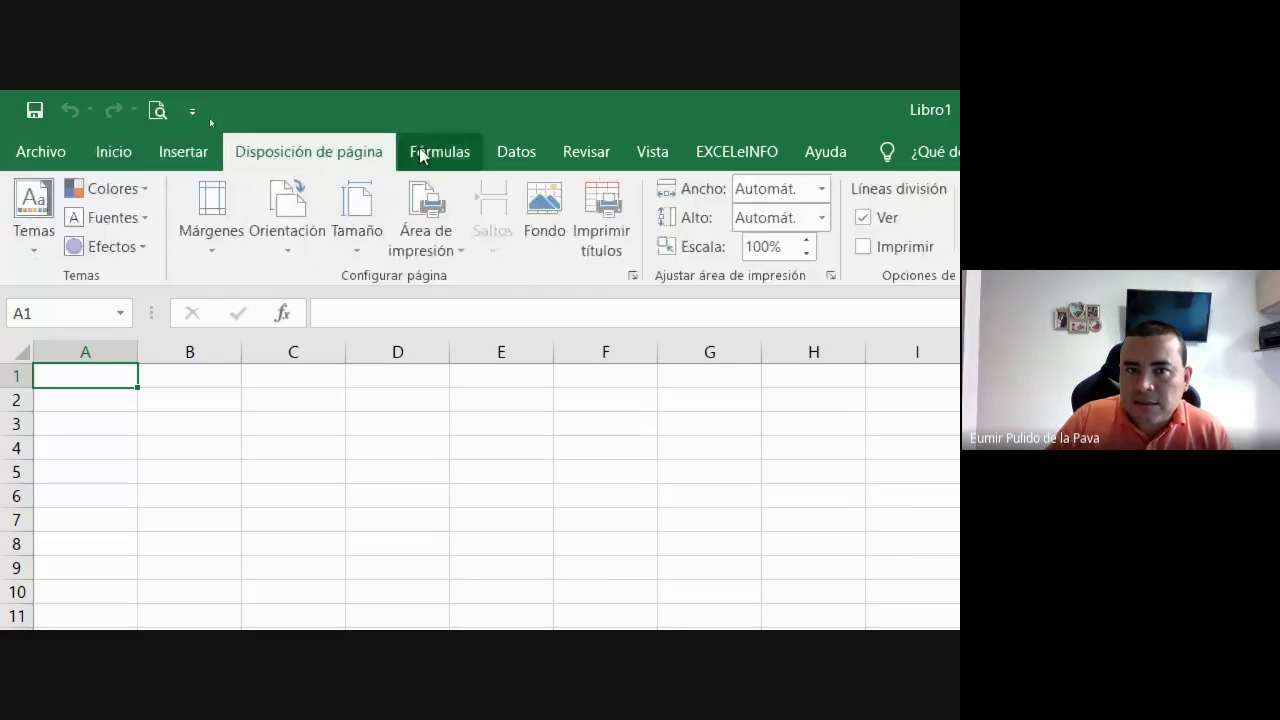
left_click(440, 152)
left_click(540, 155)
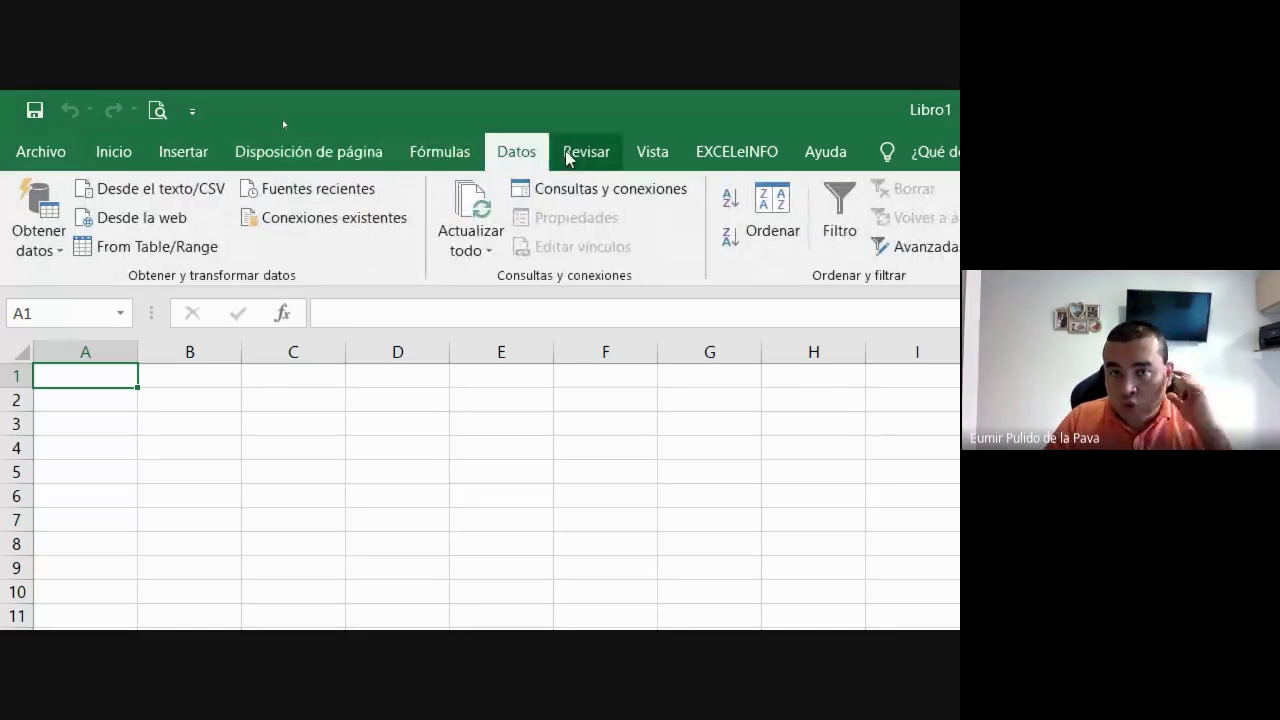
left_click(110, 152)
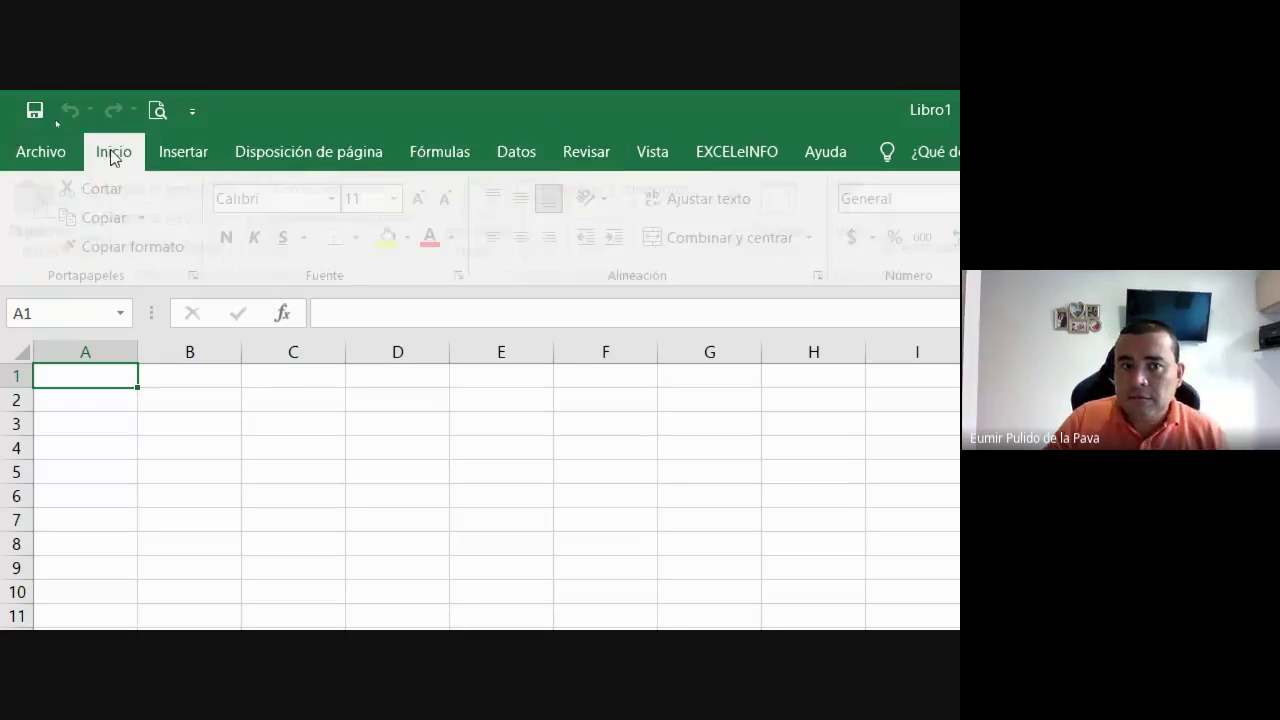
left_click(214, 150)
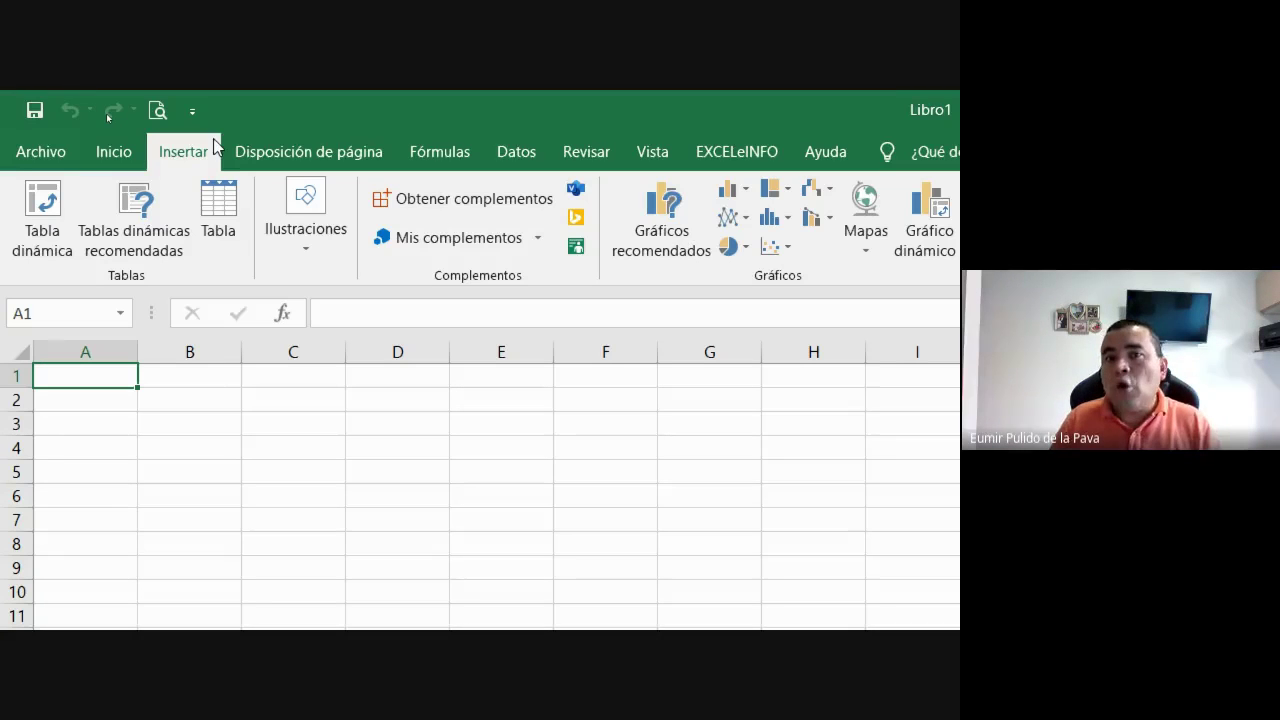
Step: Show the Page Layout, Formulas, Data, Review, View and EXCELeINFO ribbon tabs in turn
left_click(275, 152)
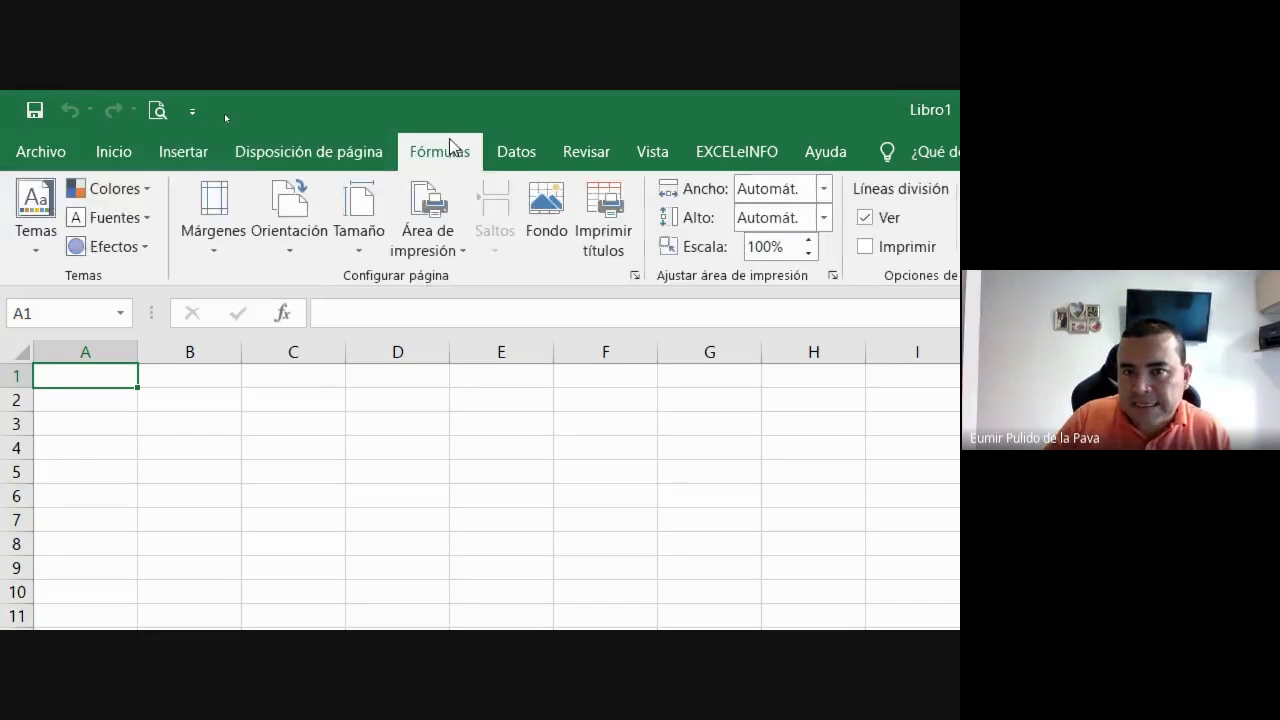
left_click(445, 150)
left_click(502, 155)
left_click(590, 155)
left_click(652, 155)
left_click(702, 155)
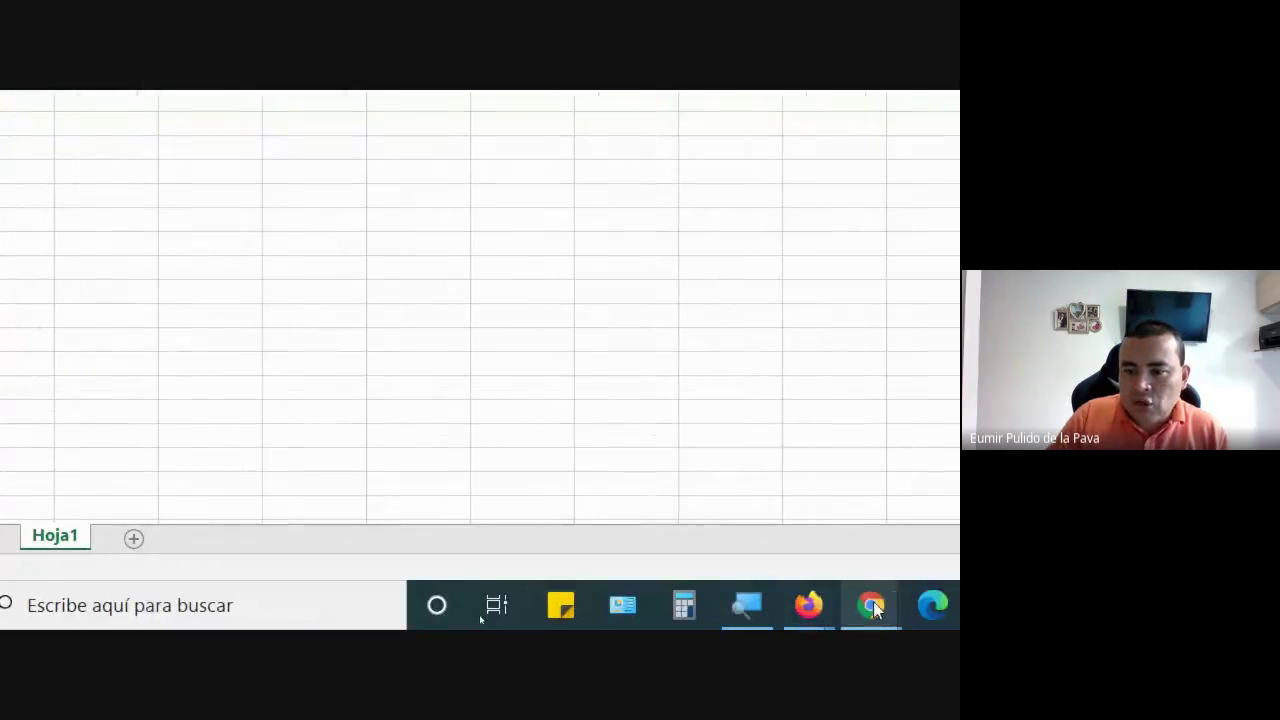
Step: Admit the new Meet participant, then return to Excel's Home tab tools
left_click(815, 485)
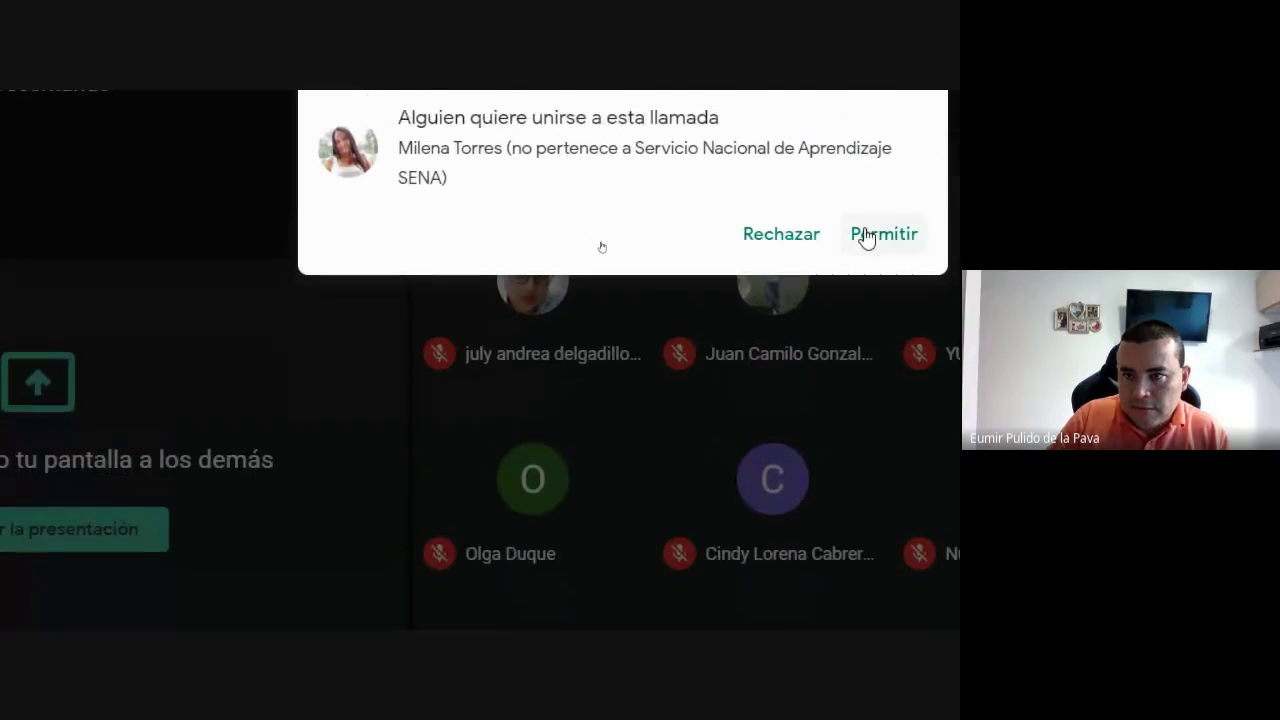
left_click(866, 237)
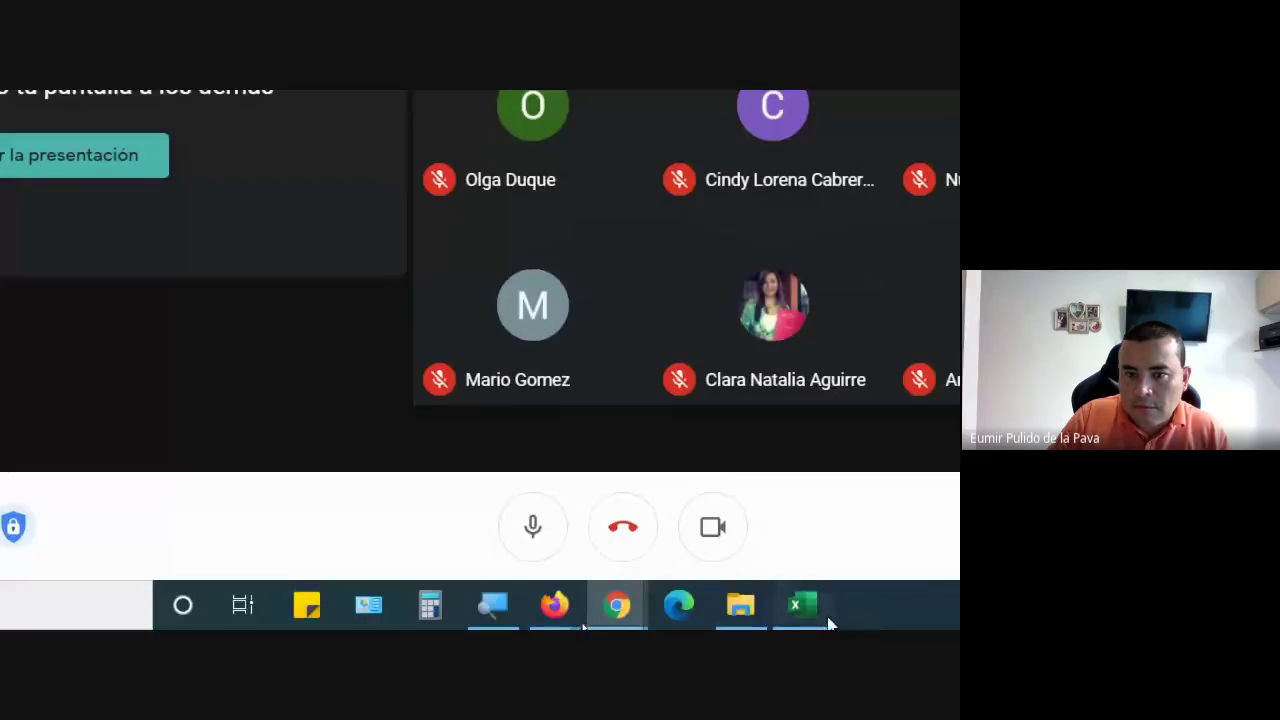
left_click(805, 606)
left_click(113, 151)
Step: Tour the Insertar, Disposición de página, Inicio and Datos ribbon tabs, ending on Fórmulas
left_click(183, 151)
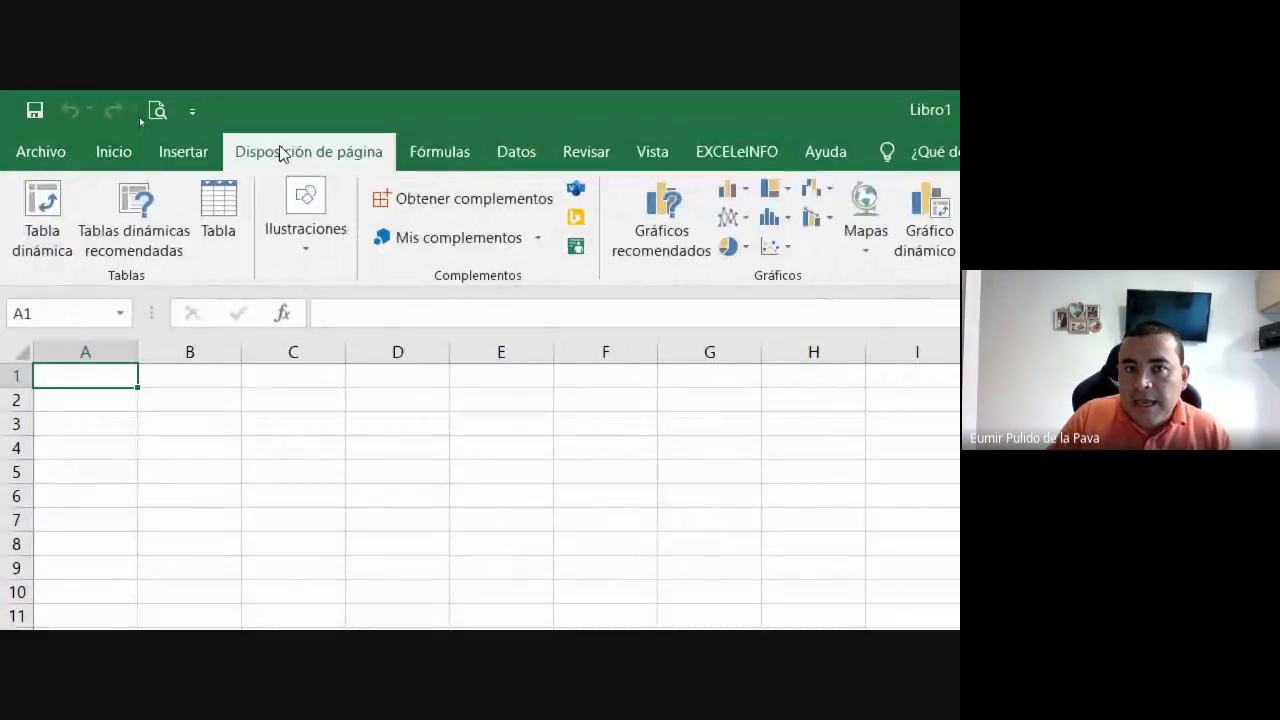
left_click(283, 151)
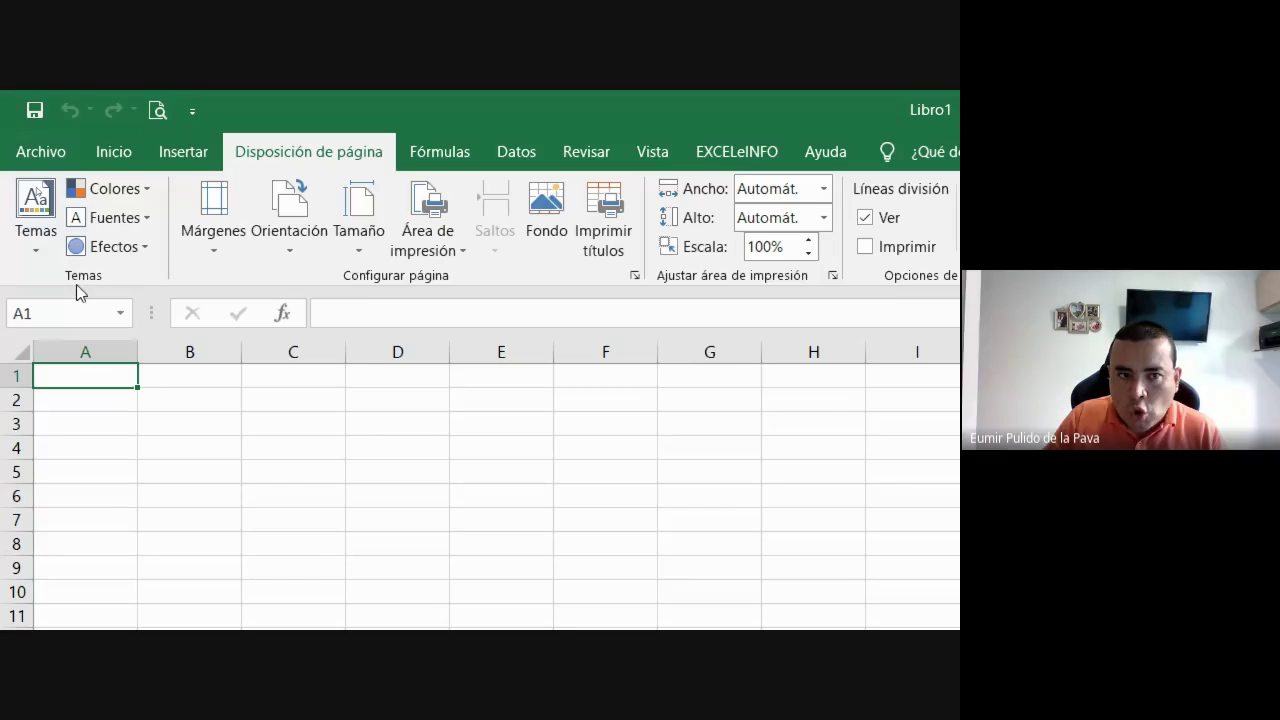
left_click(121, 152)
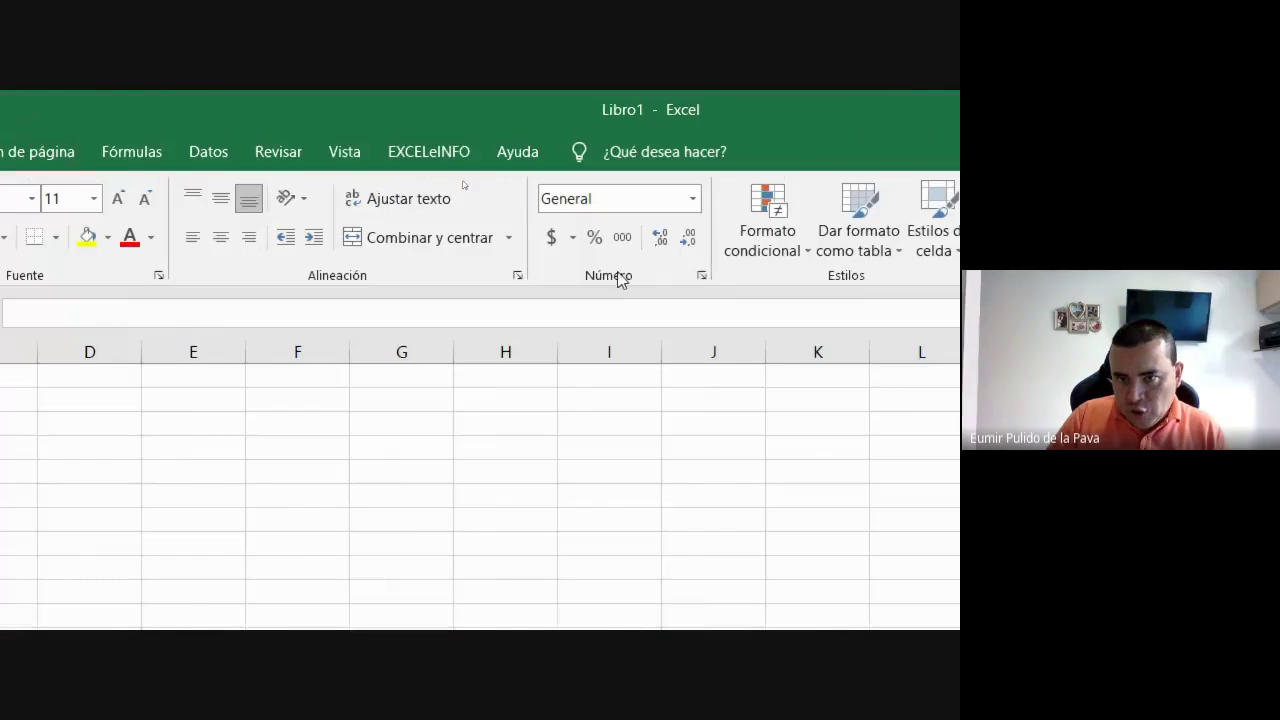
left_click(190, 158)
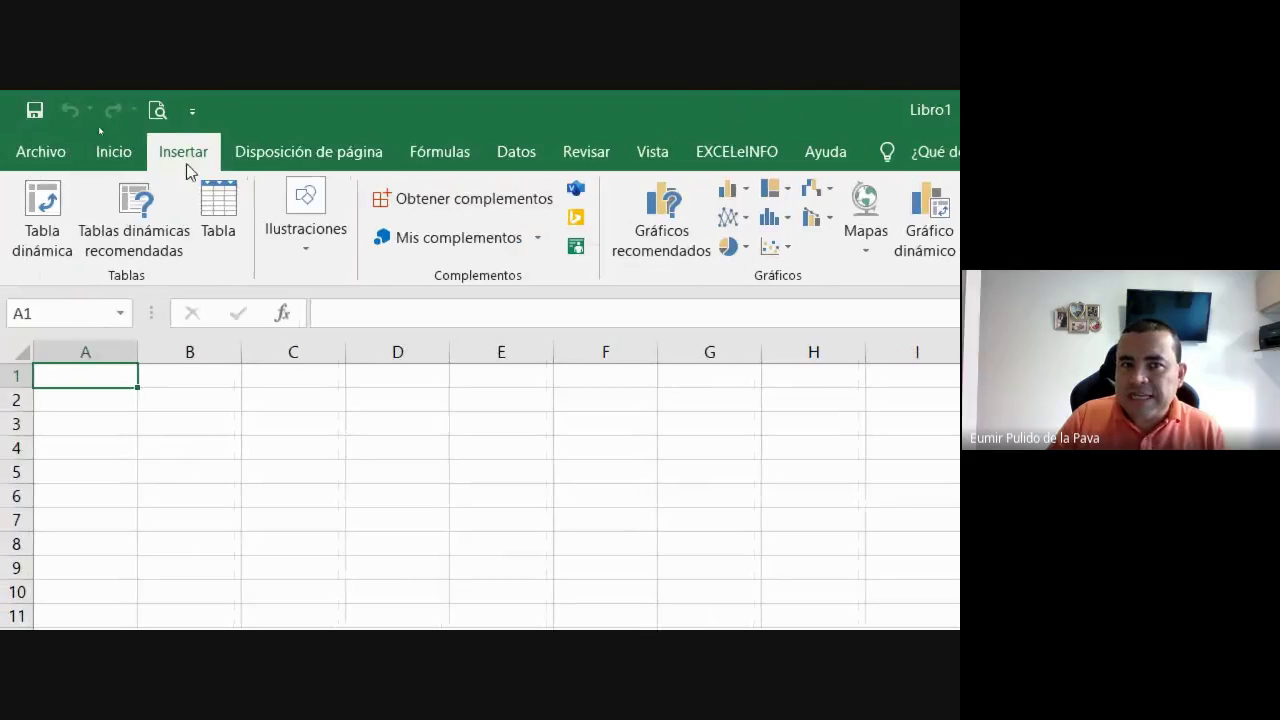
left_click(295, 168)
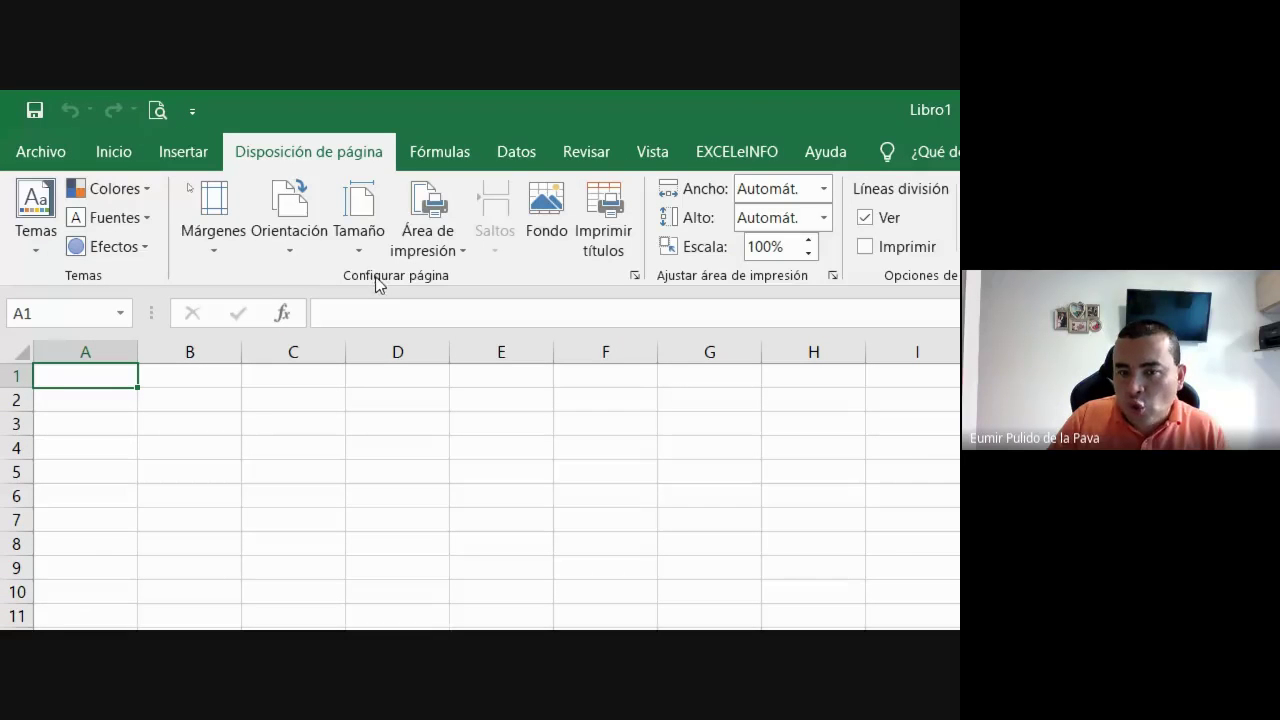
left_click(112, 155)
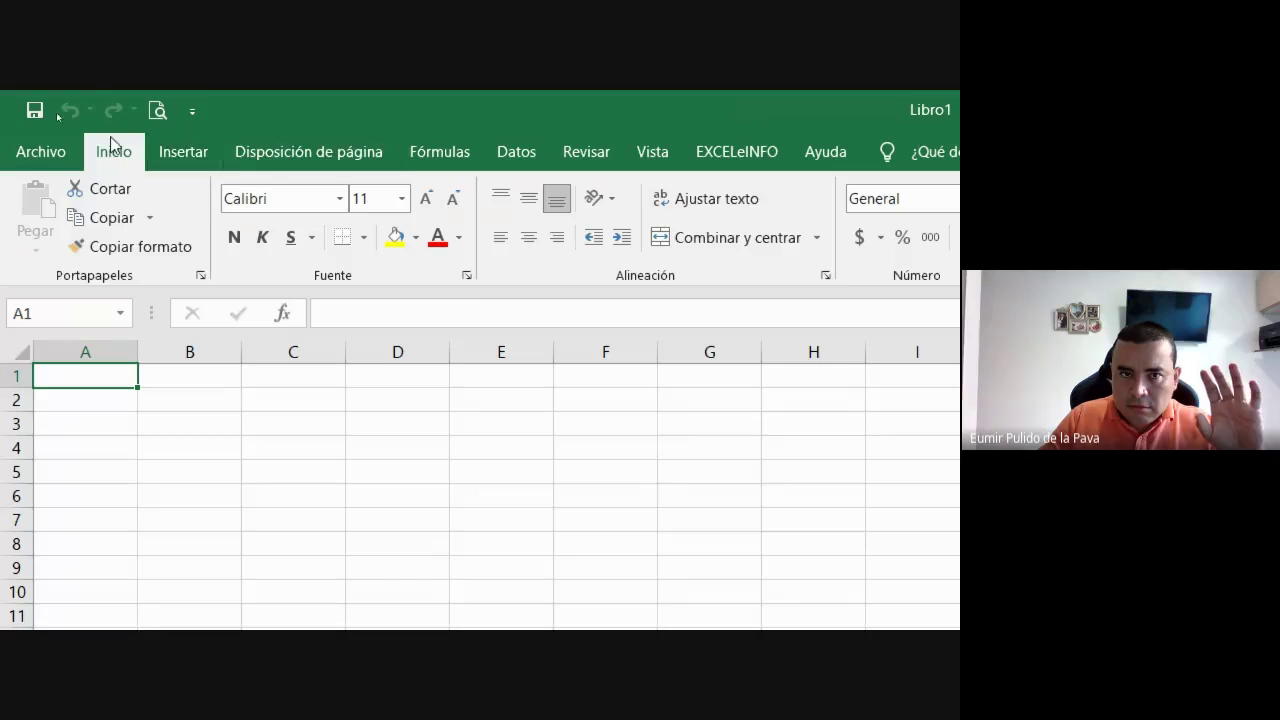
left_click(300, 151)
left_click(528, 153)
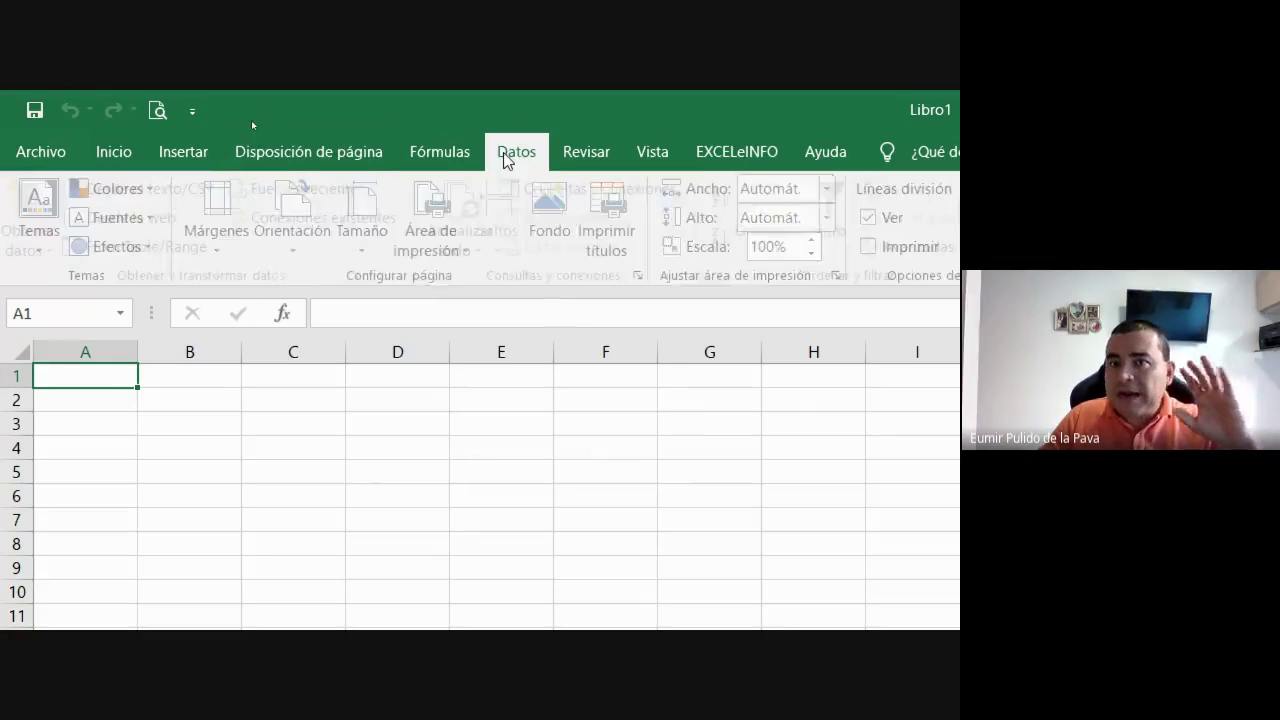
left_click(438, 154)
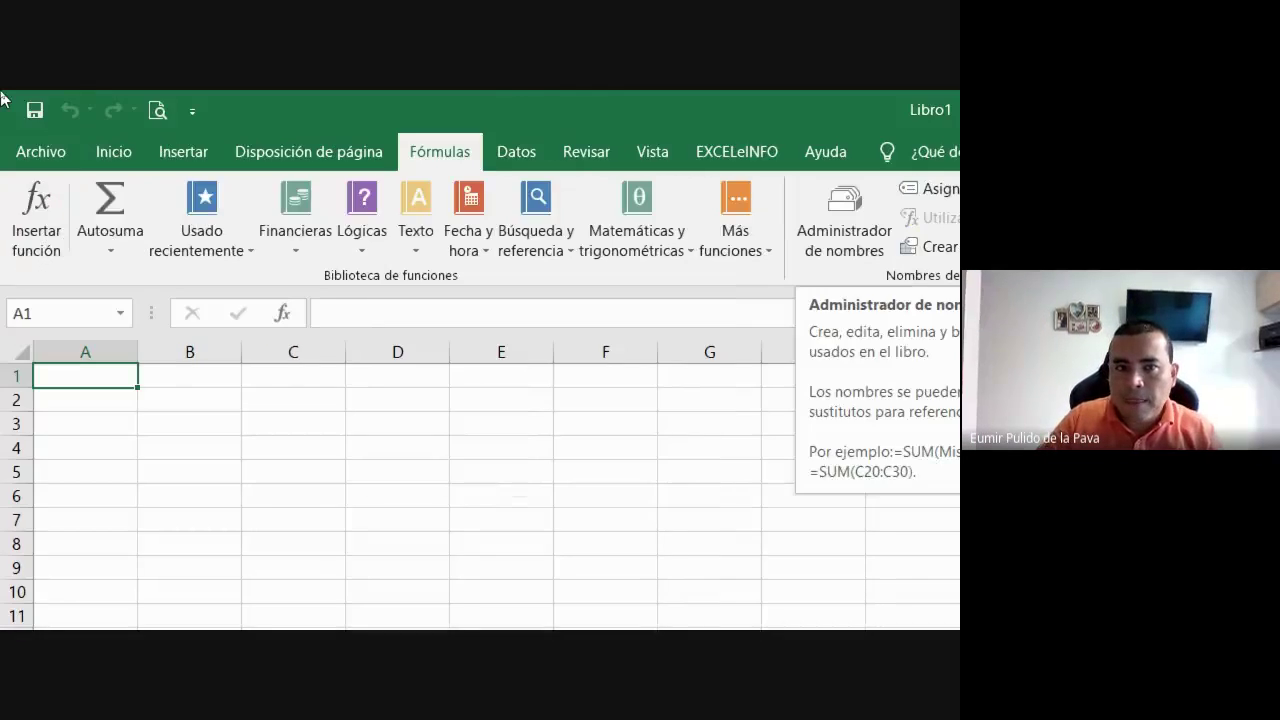
left_click(113, 151)
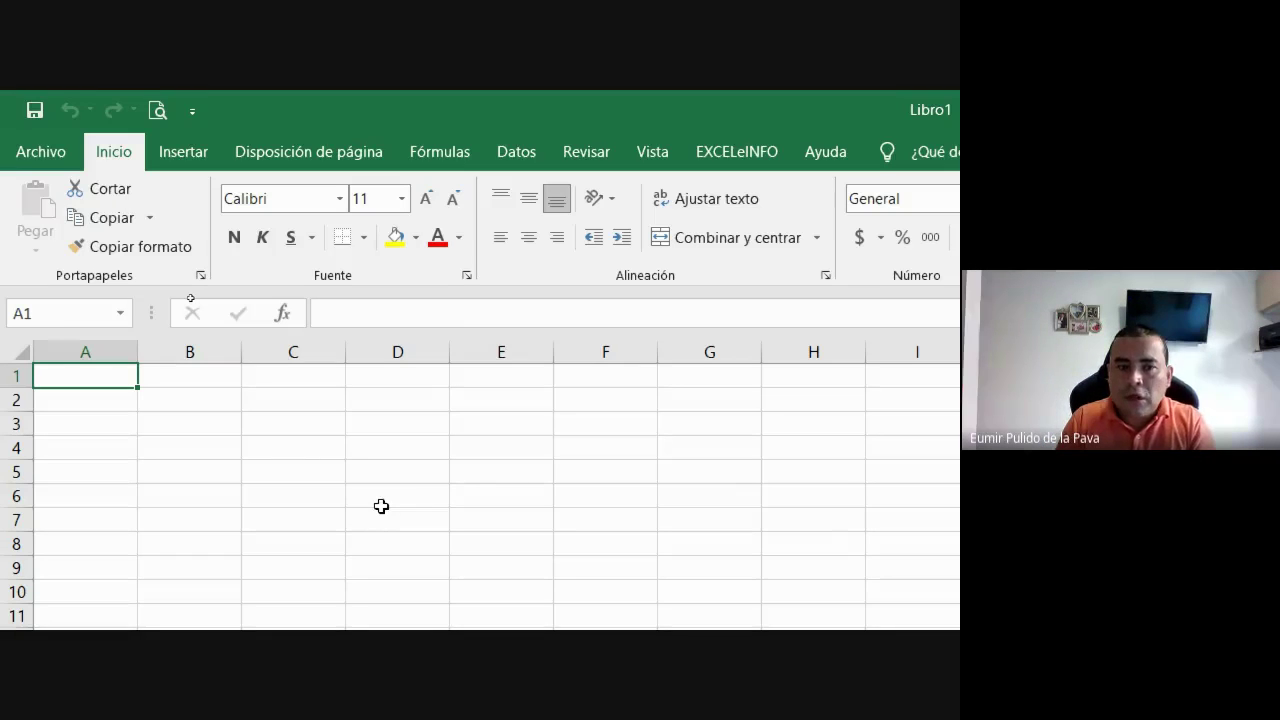
Step: Enter 'fsdfsd' in cell A1 and change its font colour to white
type("fsdfsd")
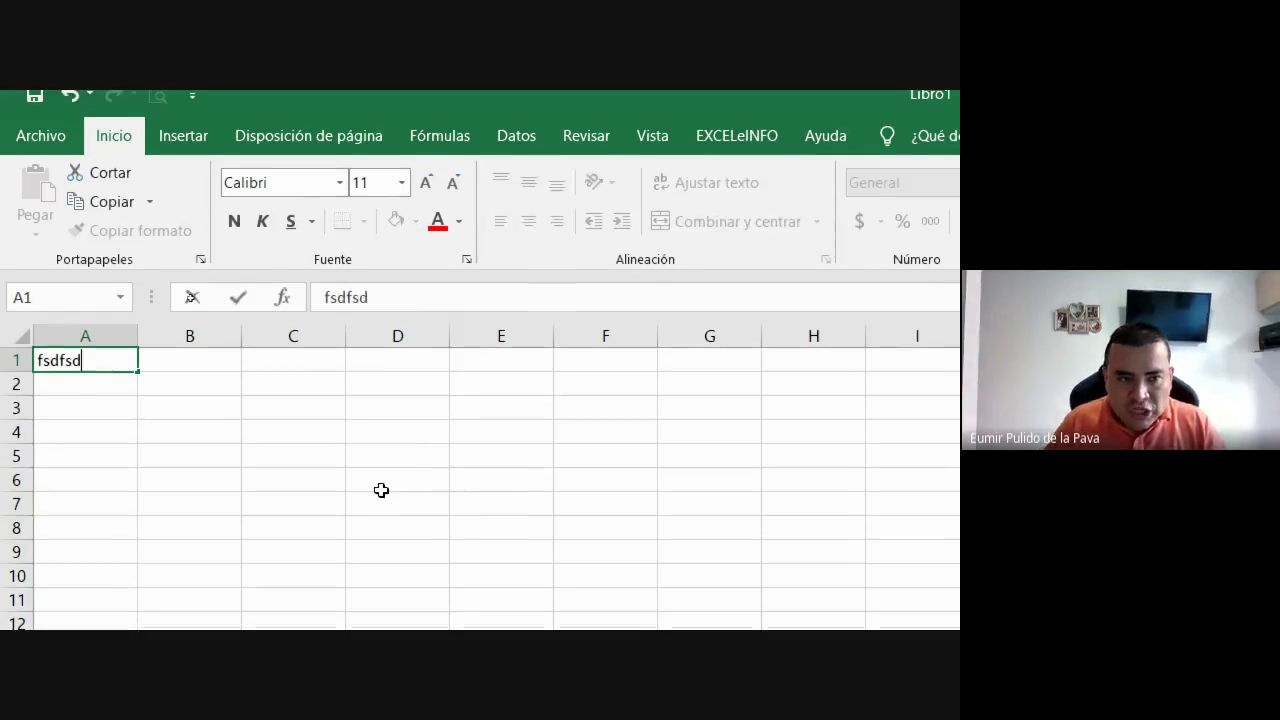
key("Return")
left_click(112, 360)
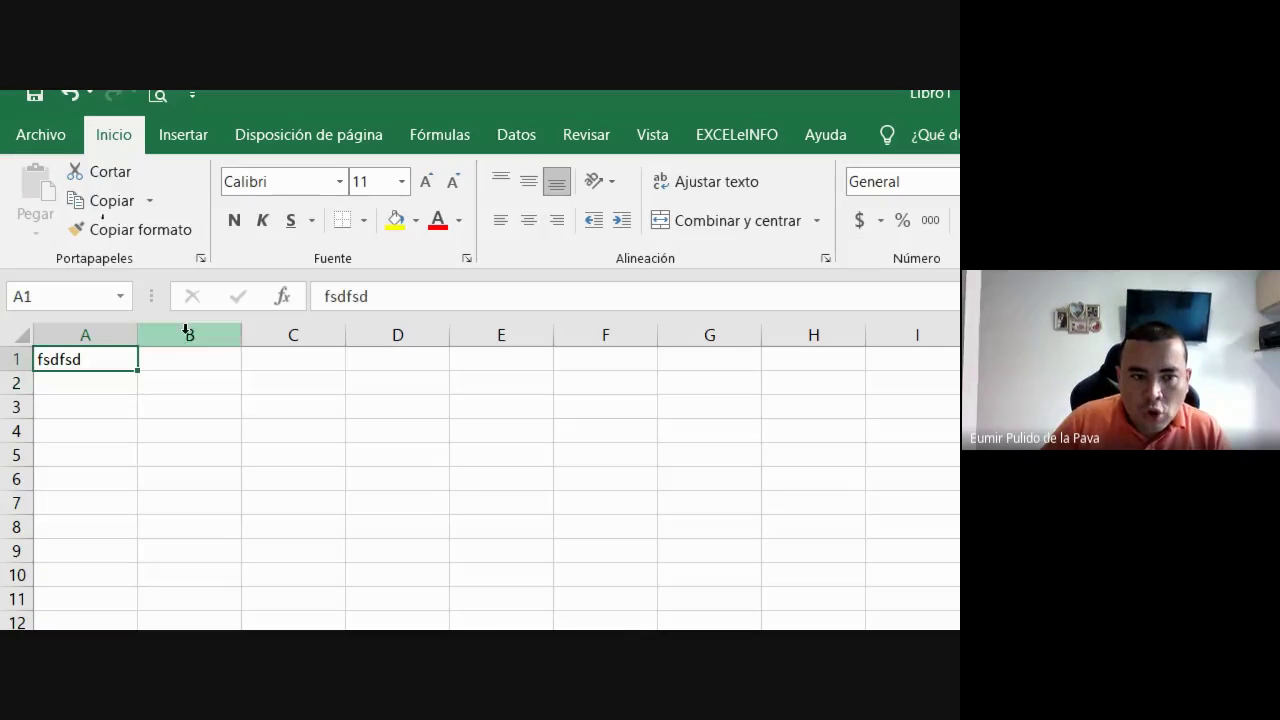
left_click(462, 233)
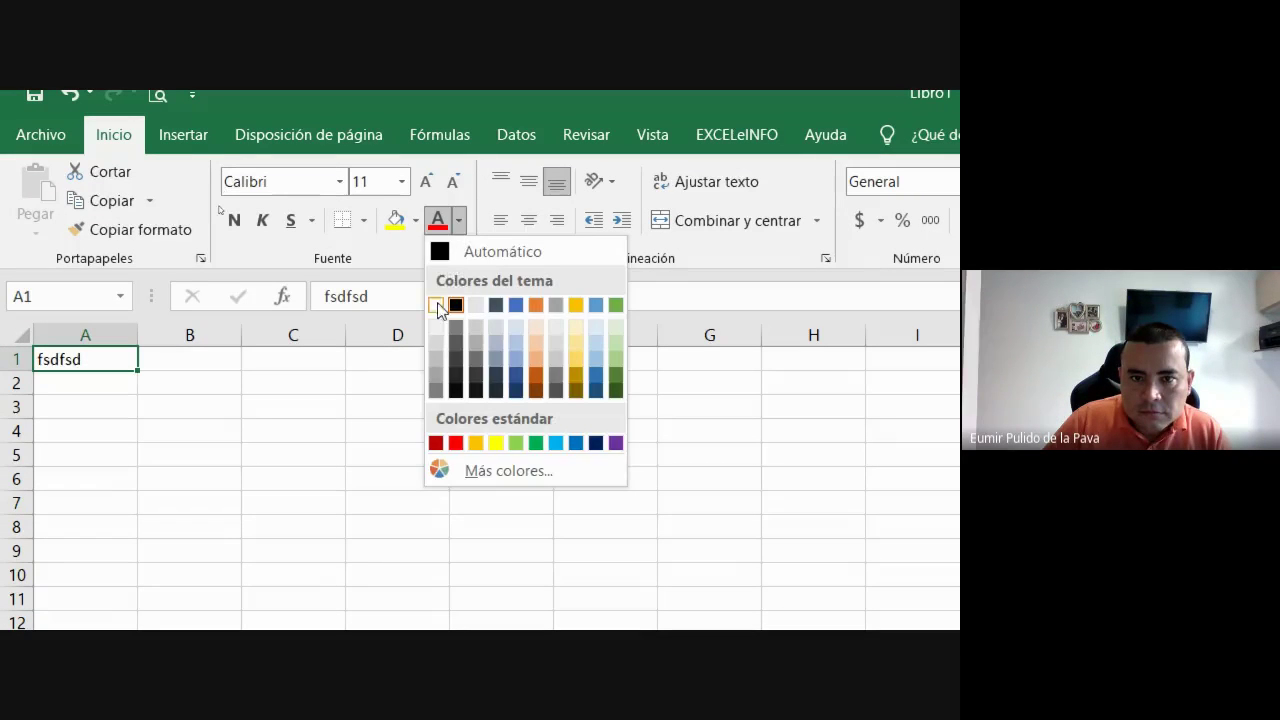
left_click(438, 304)
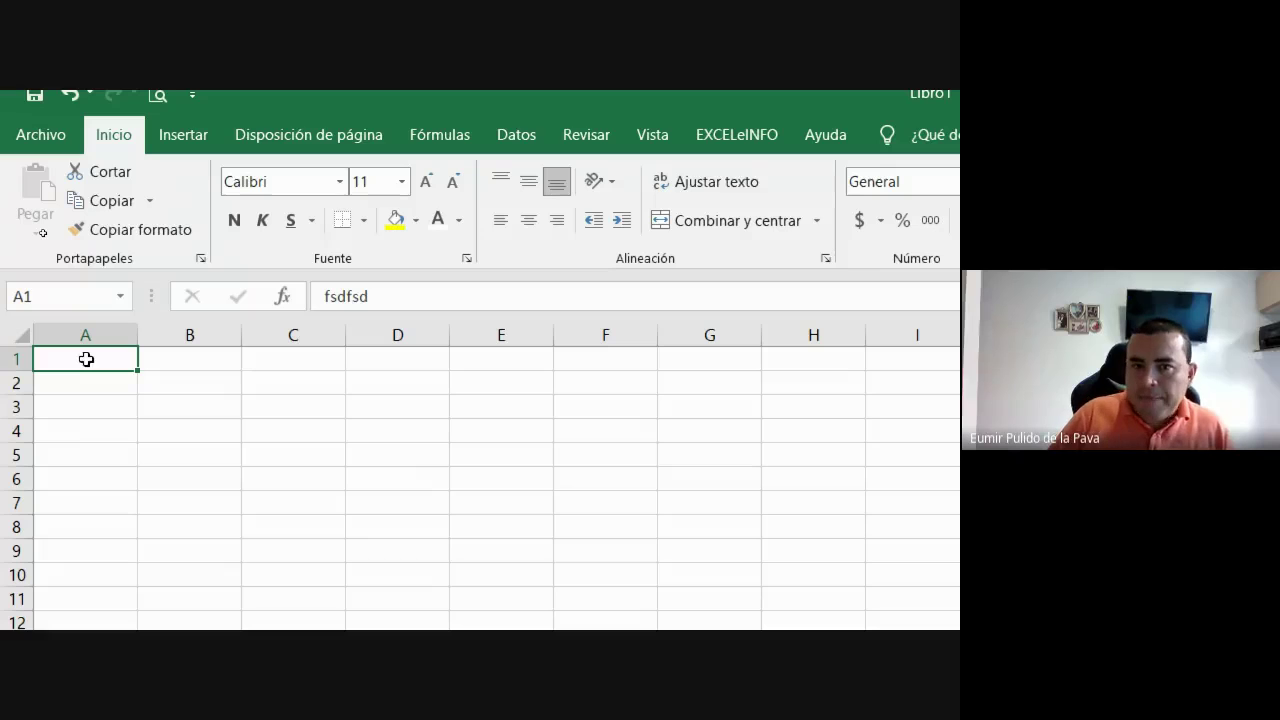
Step: Start editing A1's hidden contents, cancel the edit, and reselect A1 to reveal its text
double_click(408, 296)
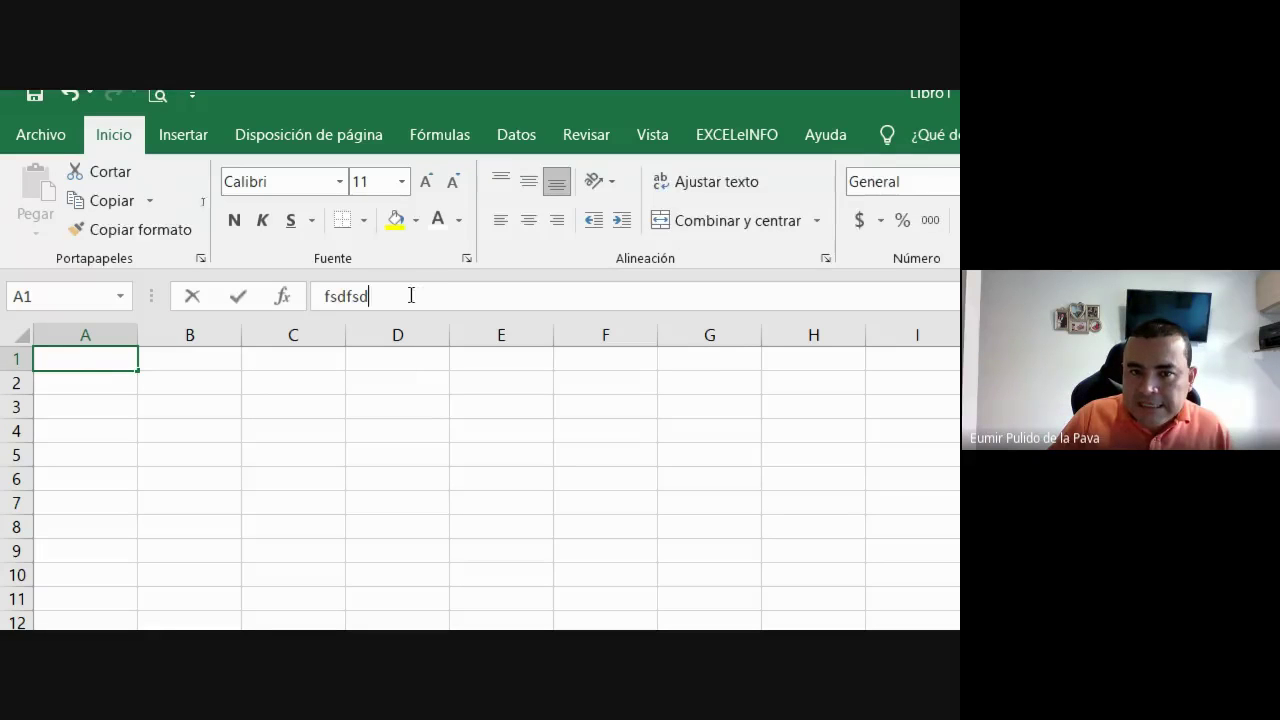
key("BackSpace")
key("Return")
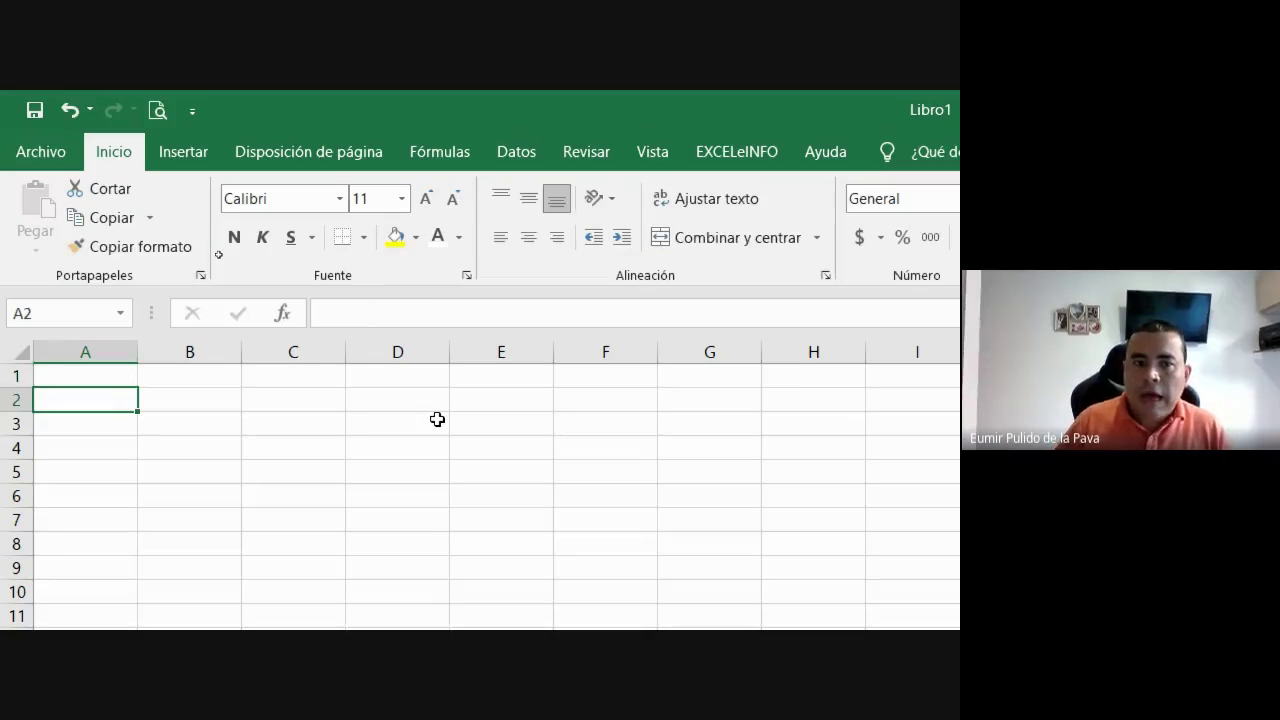
left_click(94, 373)
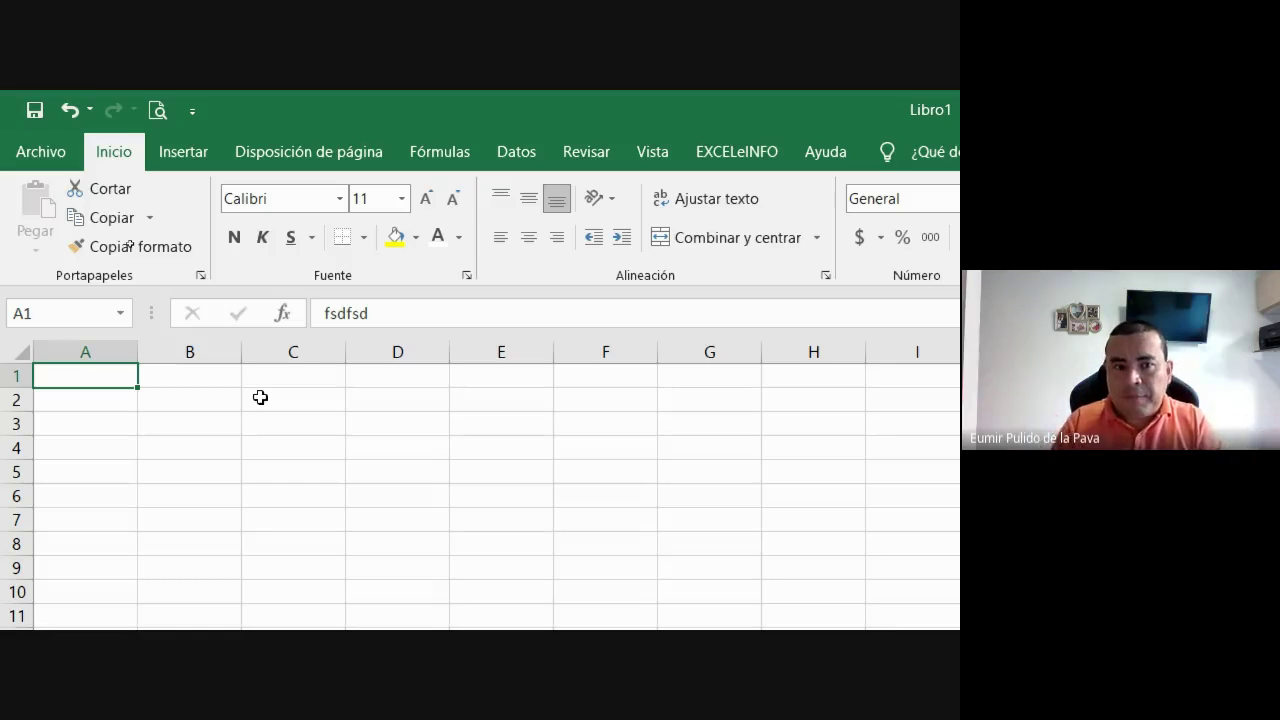
Step: Highlight the A1 address in the Name Box, then select cells B1, E2, E5 and D6
left_click(39, 310)
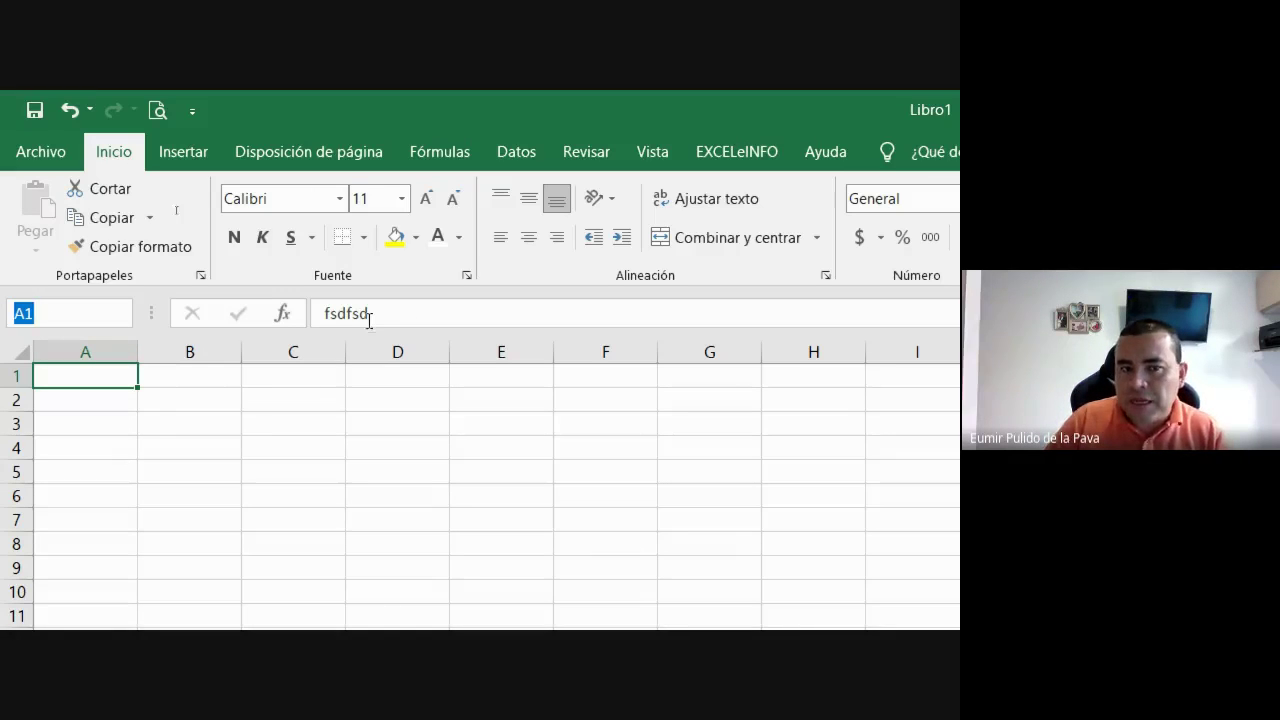
left_click(194, 365)
left_click(471, 391)
left_click(490, 470)
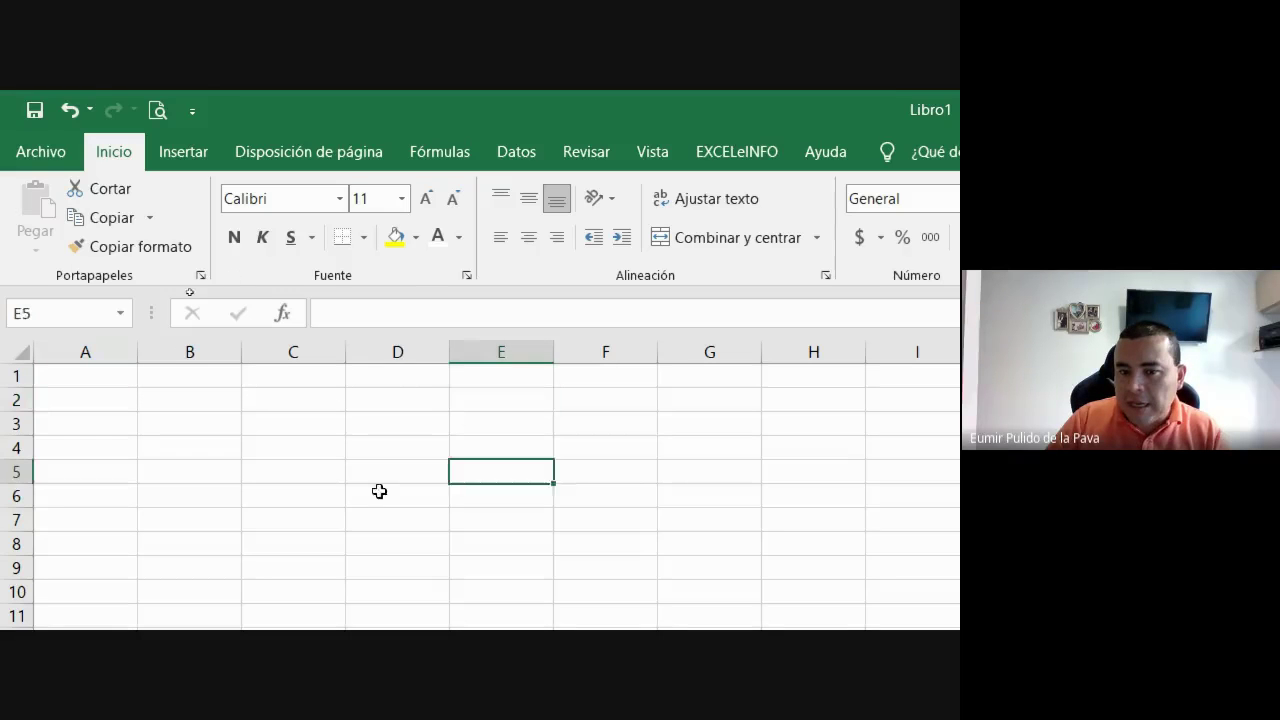
left_click(380, 491)
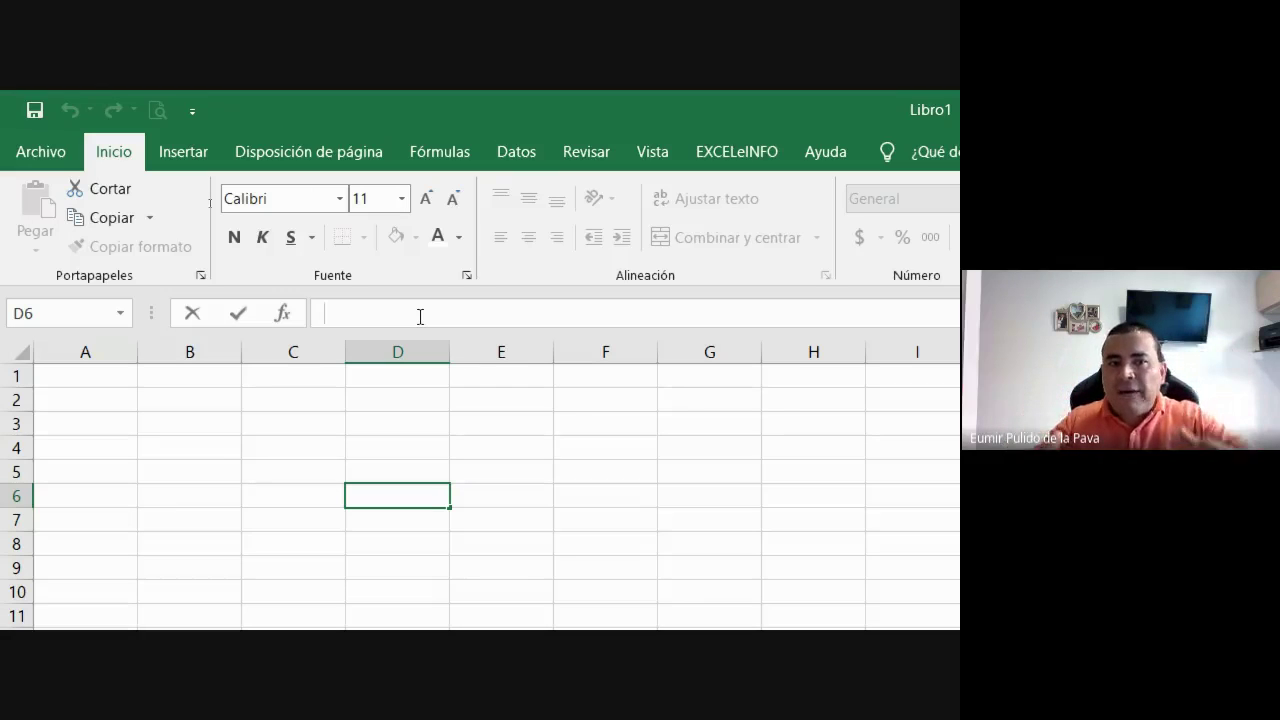
Step: Select the range A1:G18, return to A1, then select whole columns A through E
left_click(129, 396)
left_click_drag(90, 376, 705, 585)
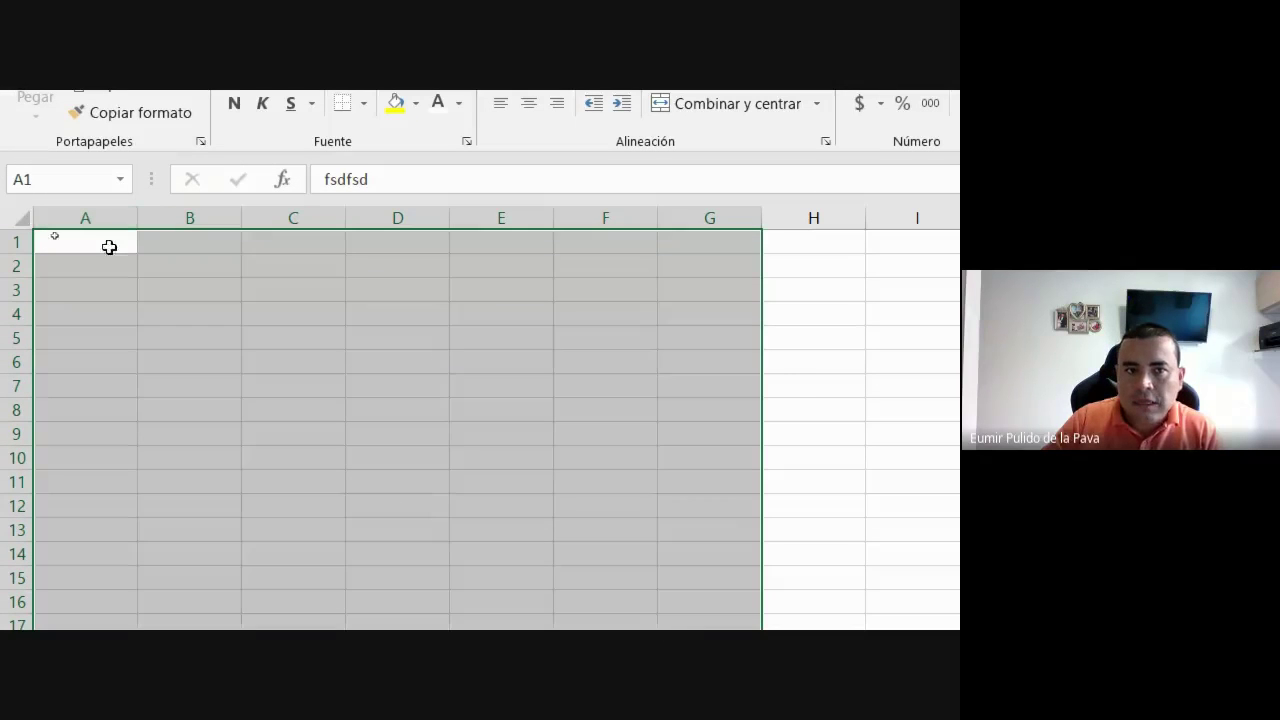
left_click(109, 246)
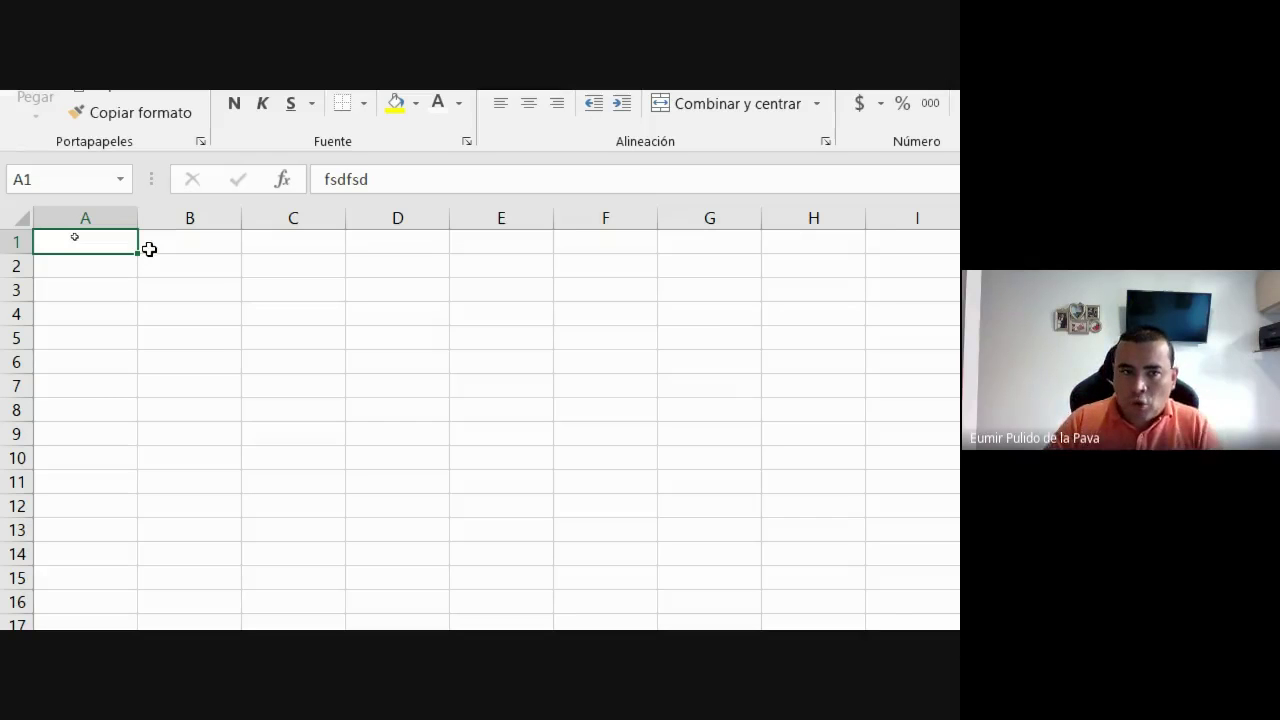
left_click(82, 216)
left_click(199, 216)
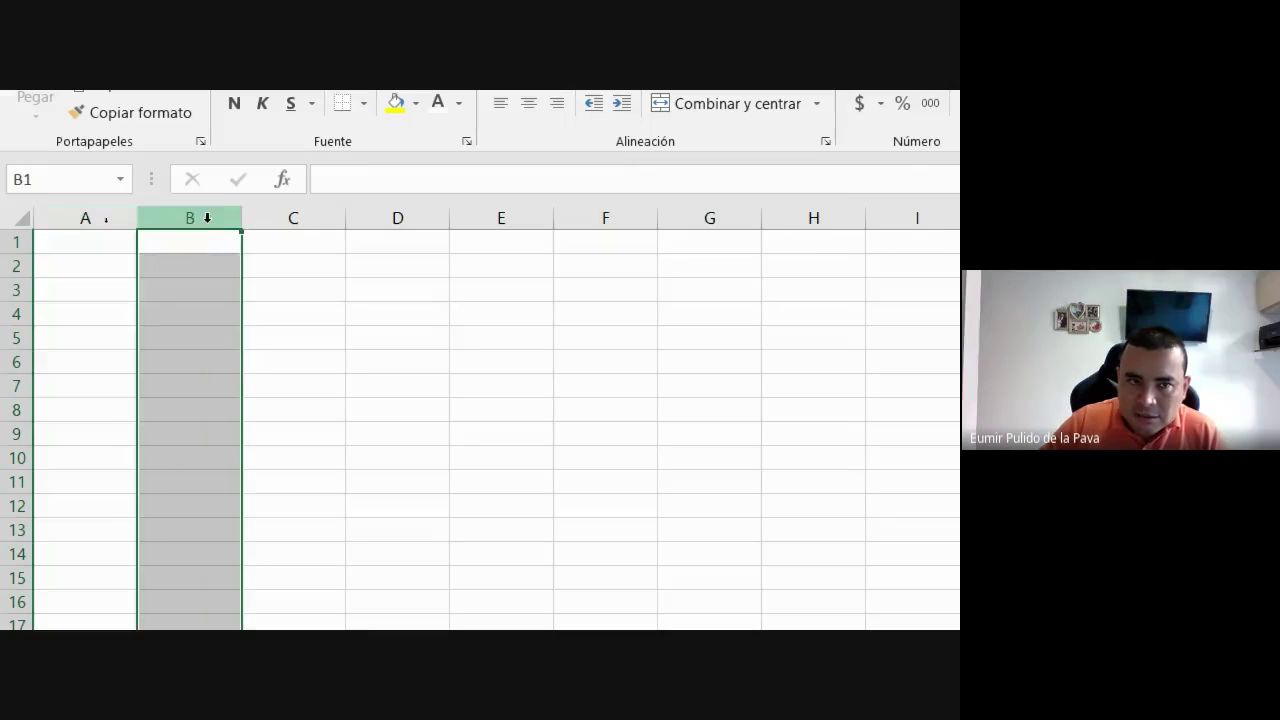
left_click(289, 217)
left_click(397, 217)
left_click(533, 212)
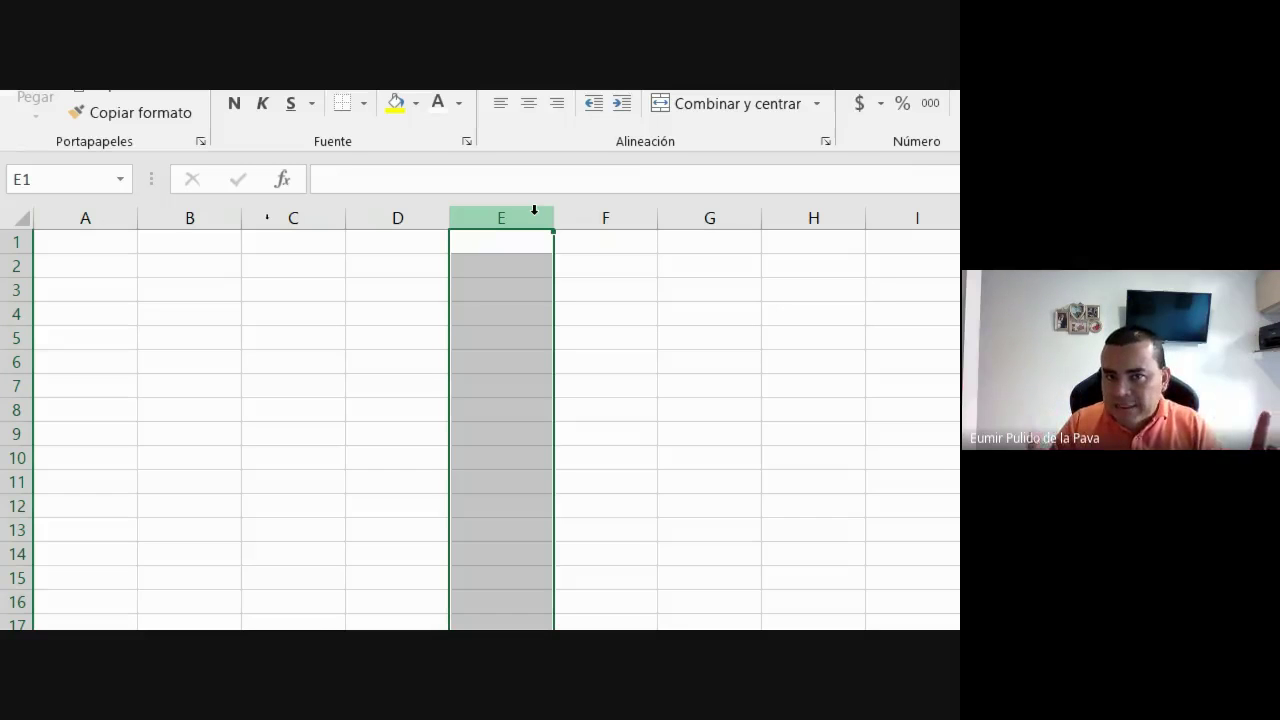
Step: Select rows 2, 3 and 4, then combine column D with row 4 and pick D4
left_click(14, 266)
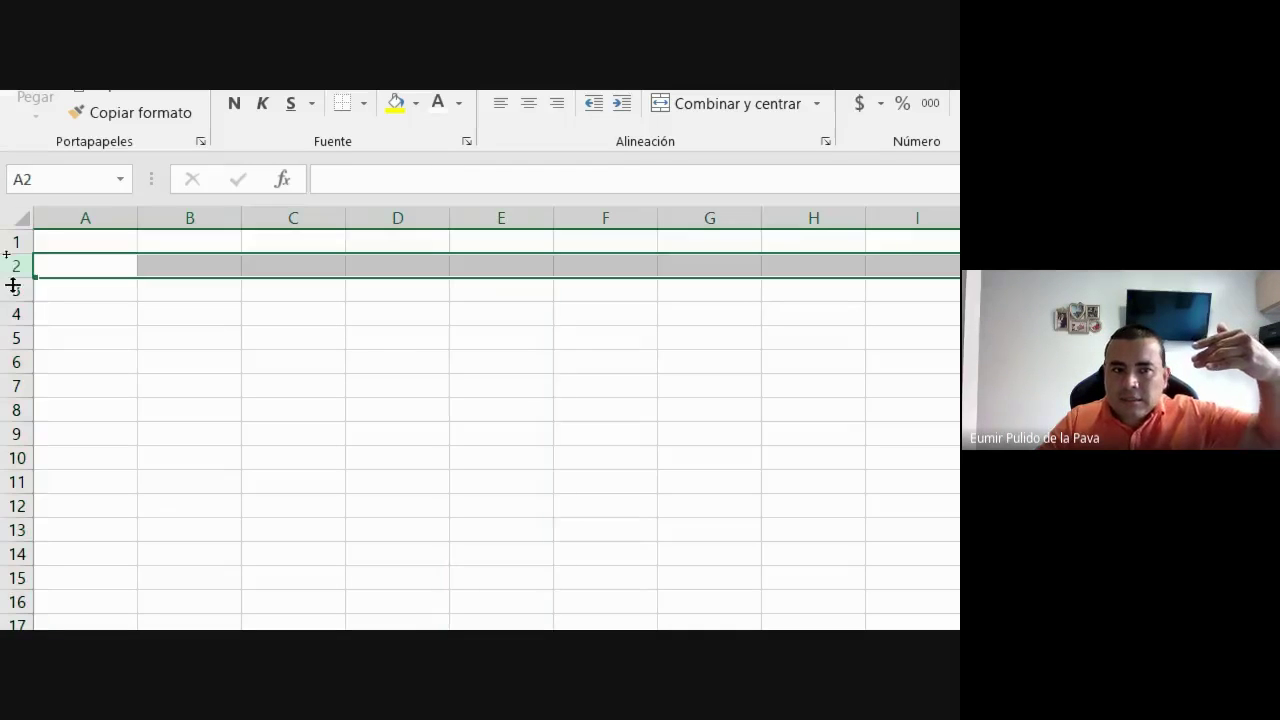
left_click(14, 289)
left_click(14, 312)
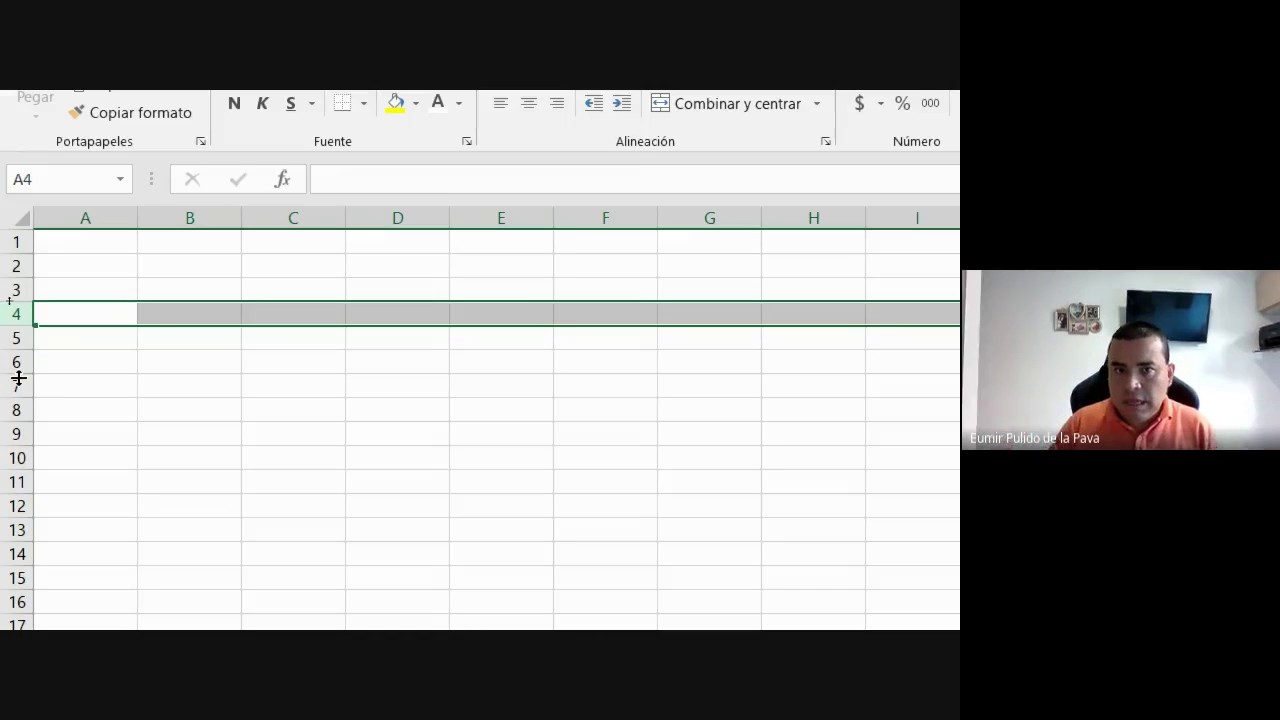
left_click(398, 216)
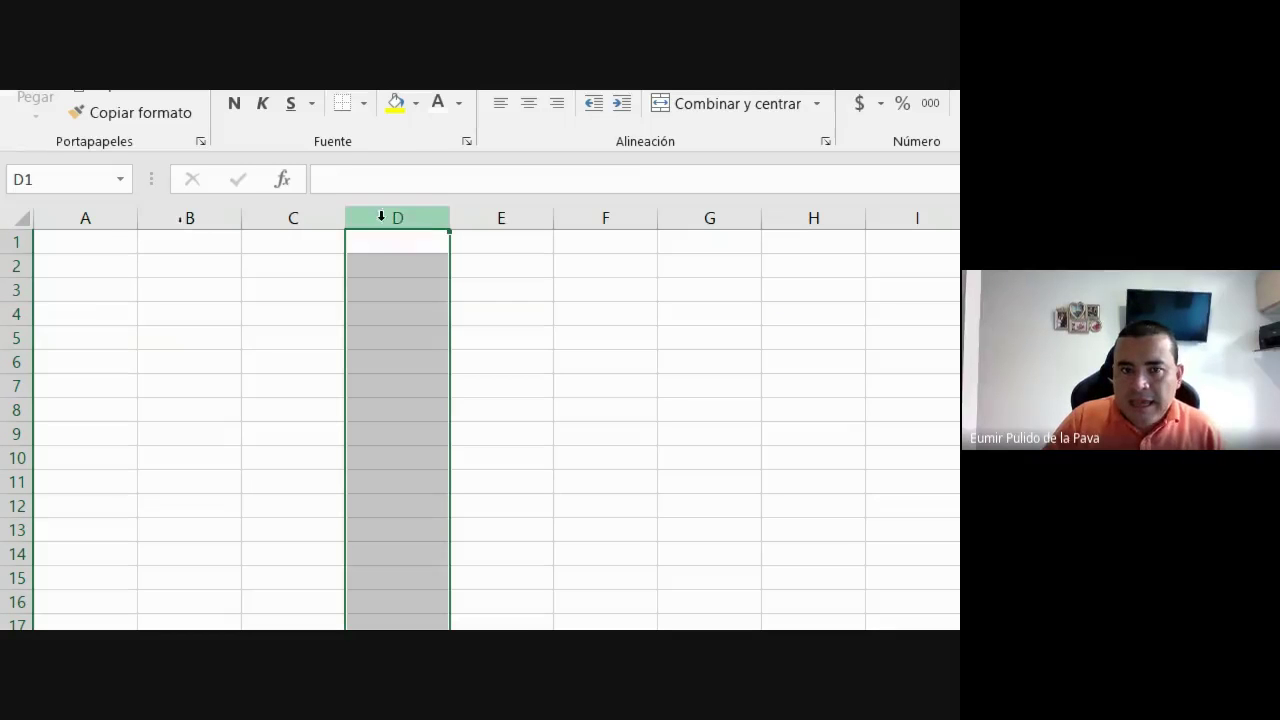
left_click(16, 313, "ctrl")
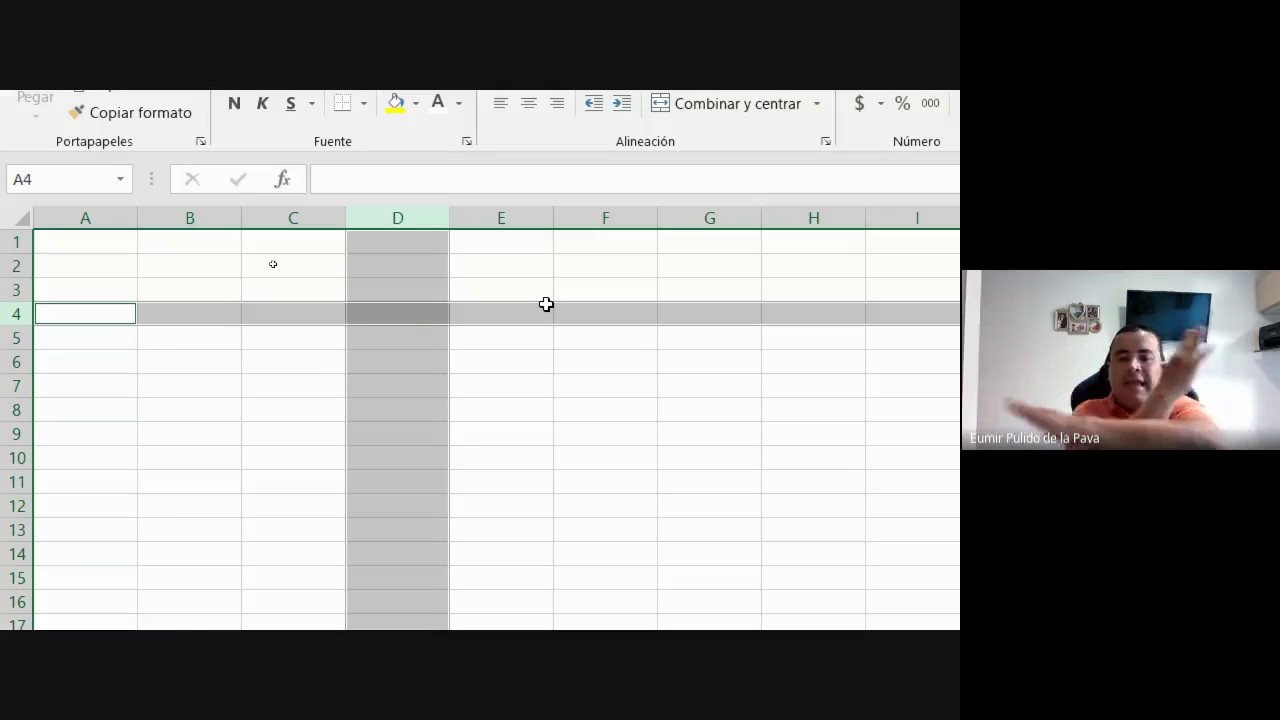
left_click(419, 314)
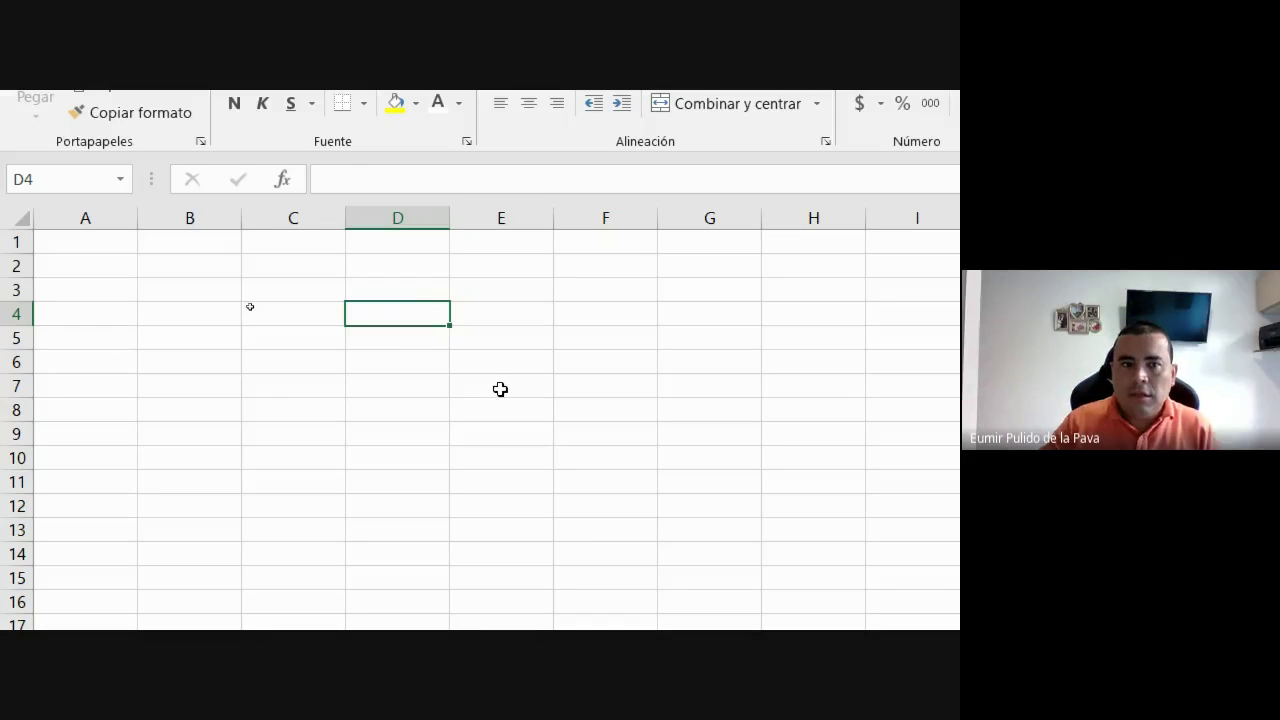
Step: Select cells A1, G9, B10 and H2, then switch to full-screen grid view with Ctrl+Shift+F1
left_click(120, 247)
left_click(692, 430)
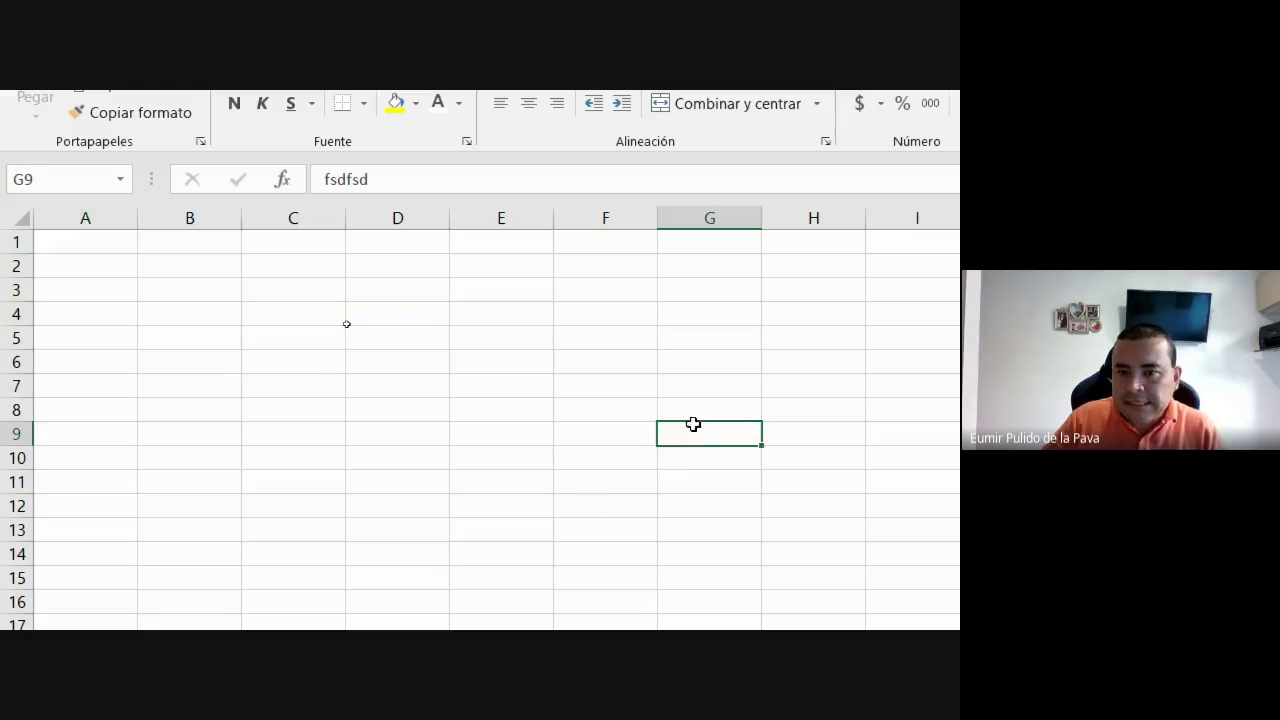
left_click(199, 458)
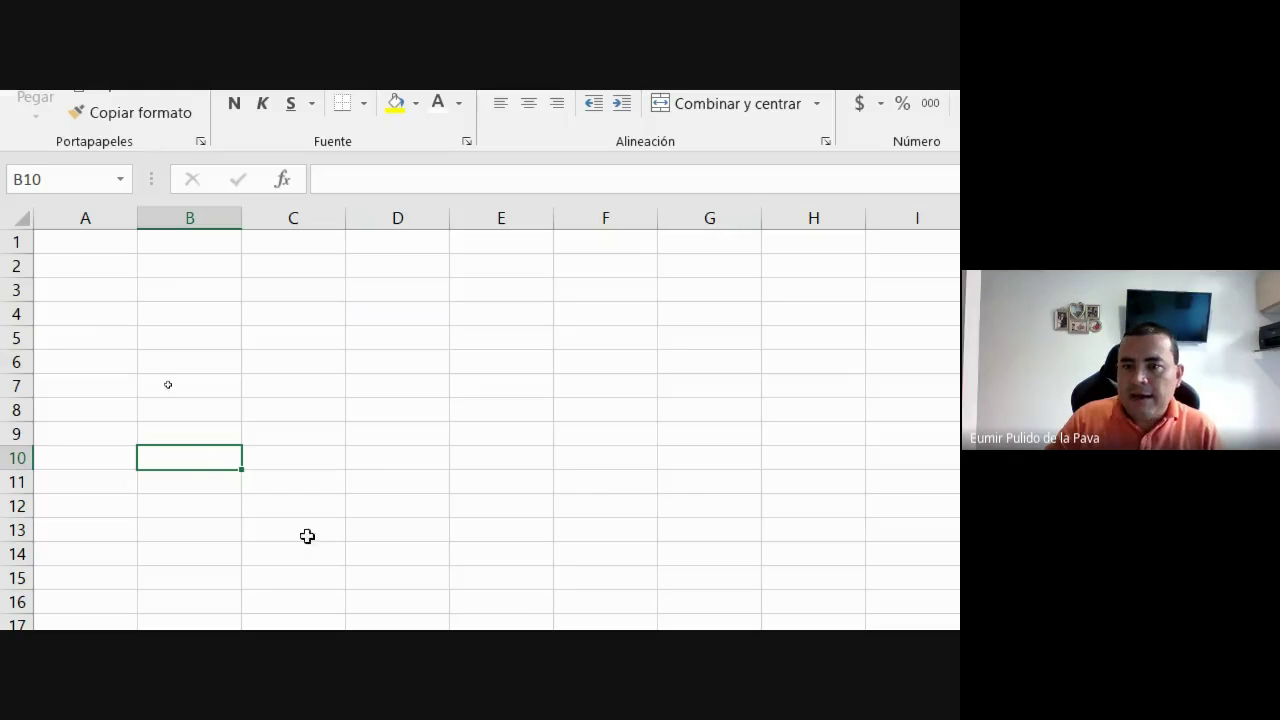
left_click(834, 258)
key("ctrl+shift+F1")
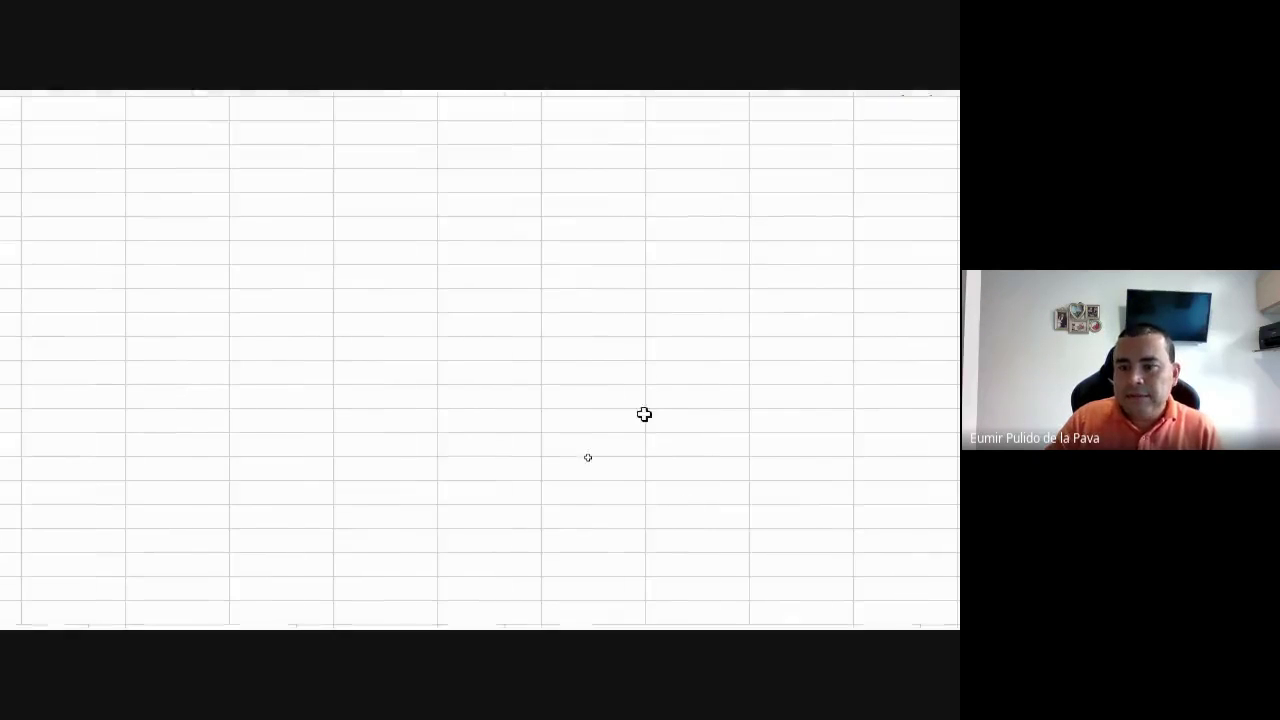
Step: Leave full-screen view with Ctrl+Shift+F1 and select the range B1:C1
left_click(600, 416)
key("ctrl+shift+F1")
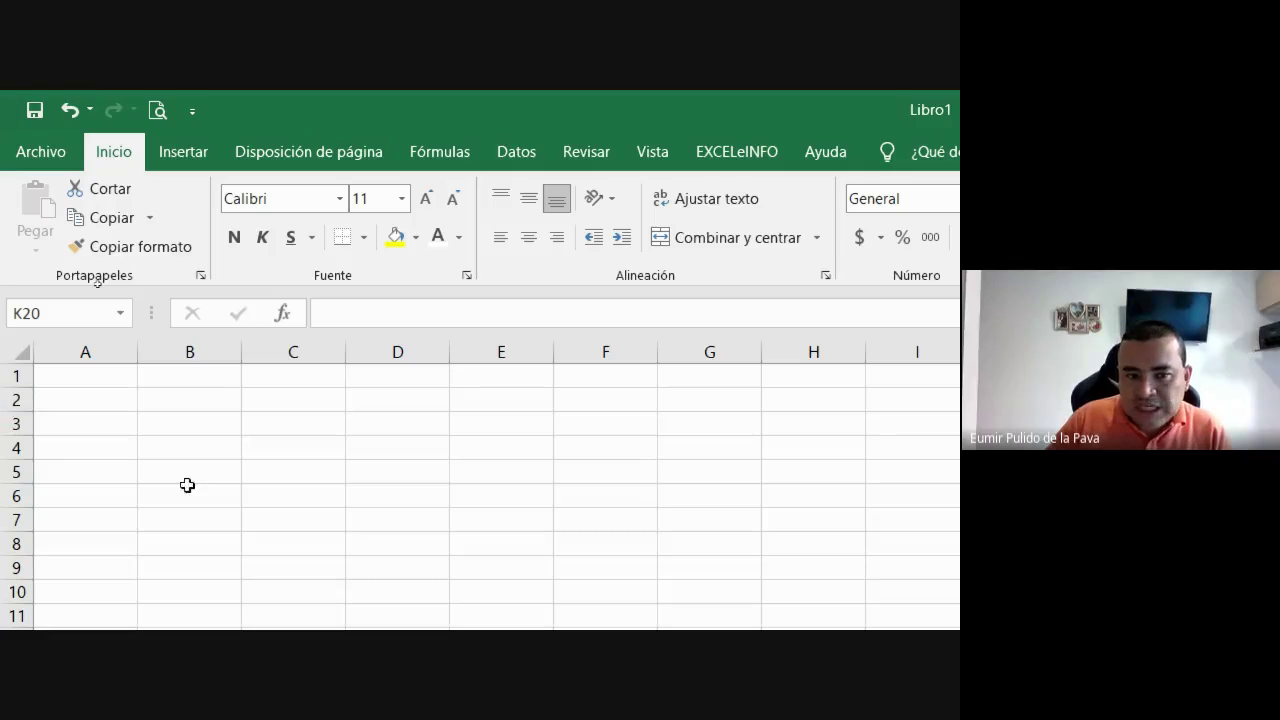
left_click_drag(197, 385, 249, 382)
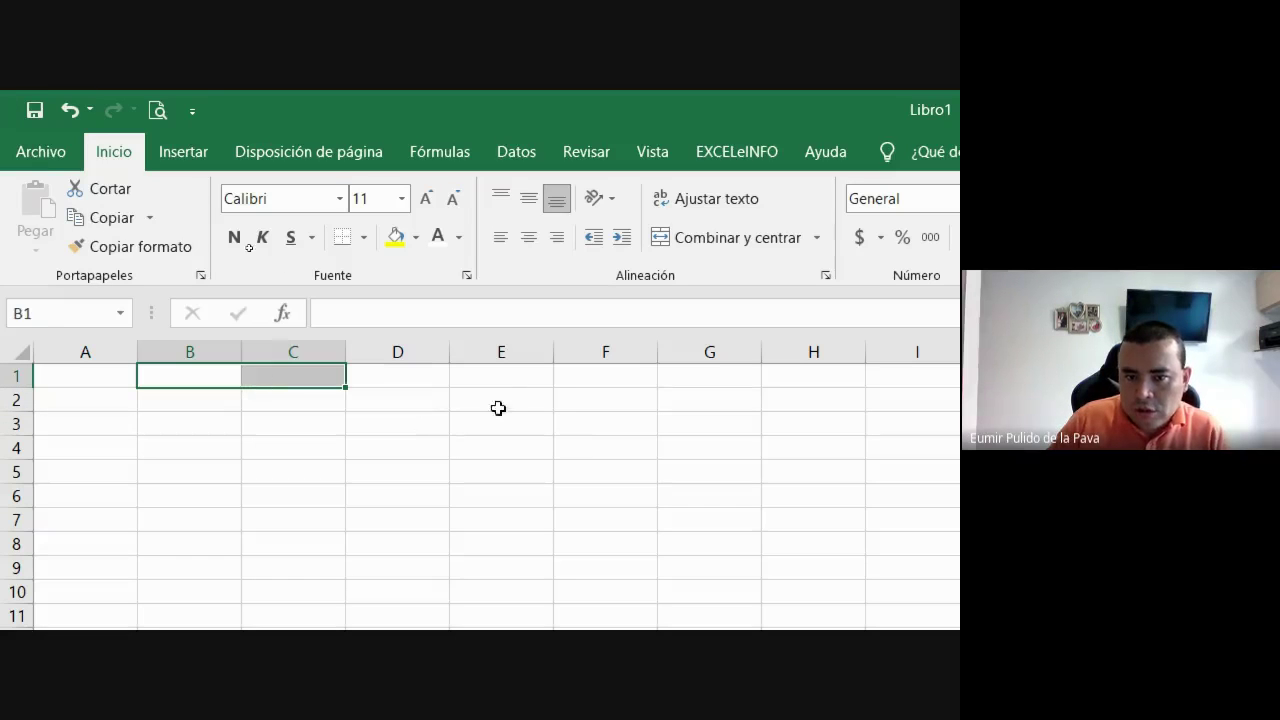
left_click_drag(497, 400, 503, 520)
left_click_drag(610, 423, 866, 434)
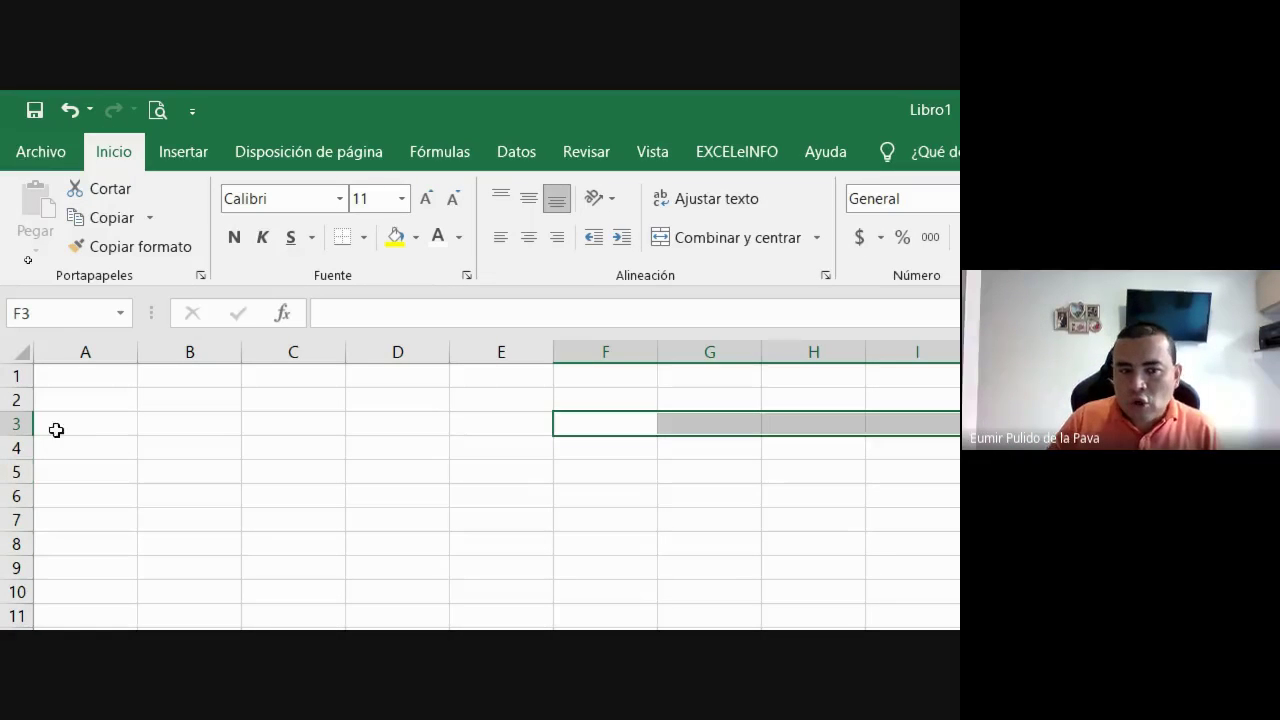
left_click_drag(90, 376, 160, 376)
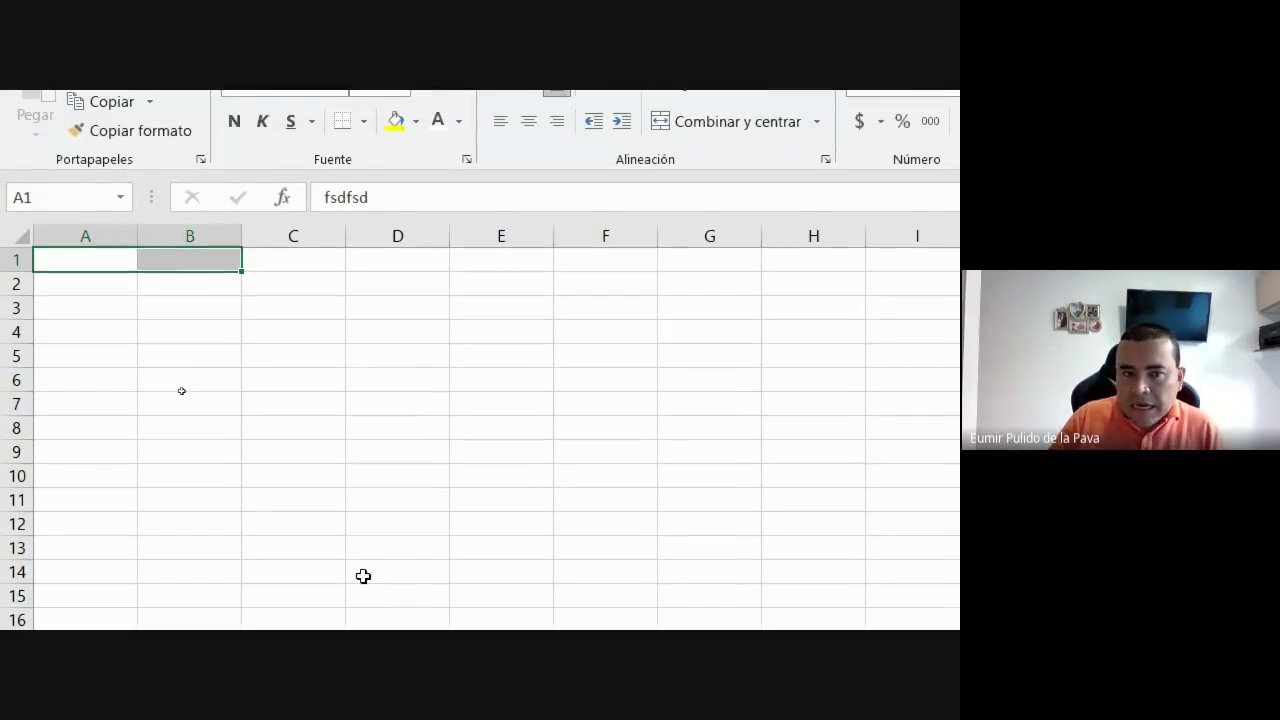
left_click_drag(397, 285, 397, 376)
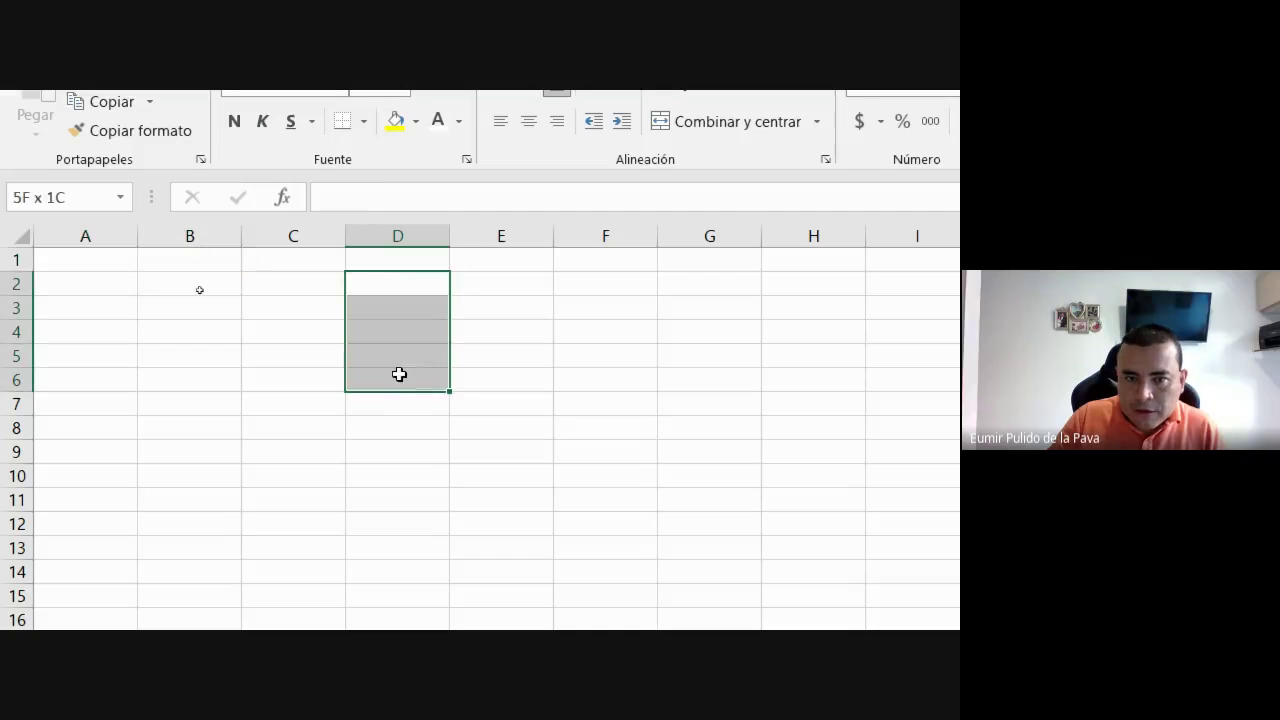
left_click_drag(129, 314, 794, 590)
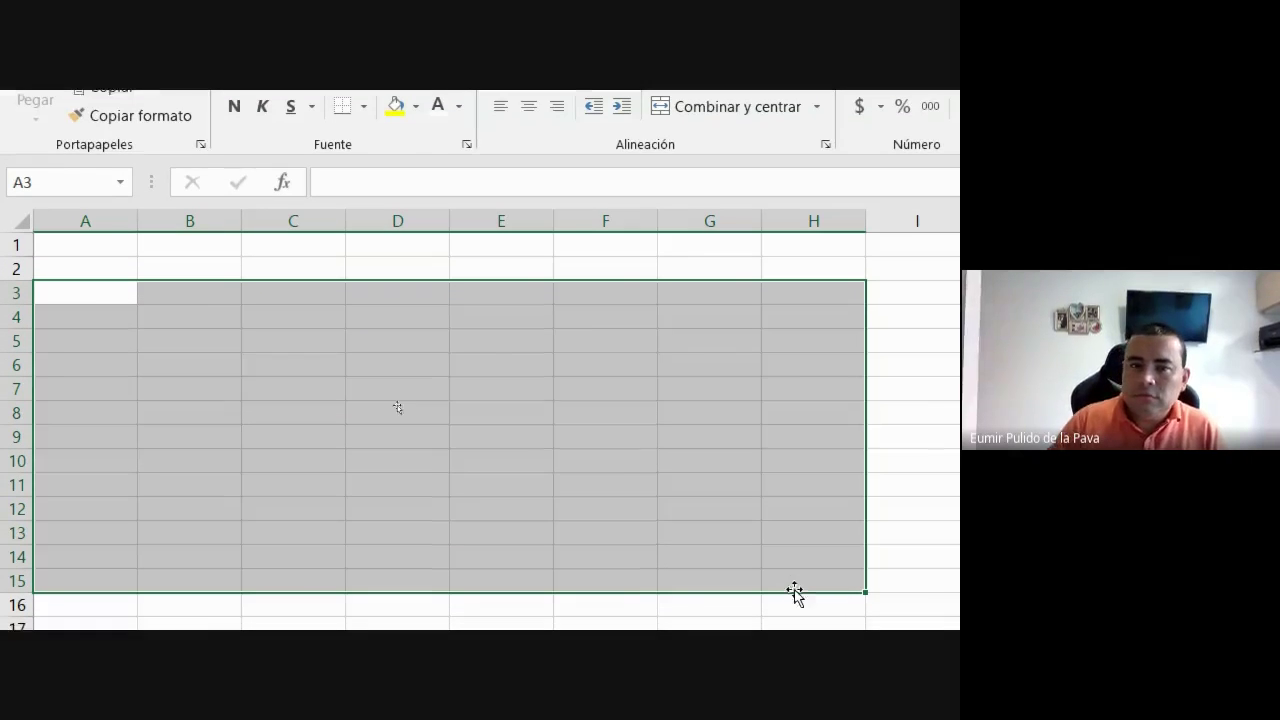
left_click(405, 226)
left_click_drag(405, 226, 871, 508)
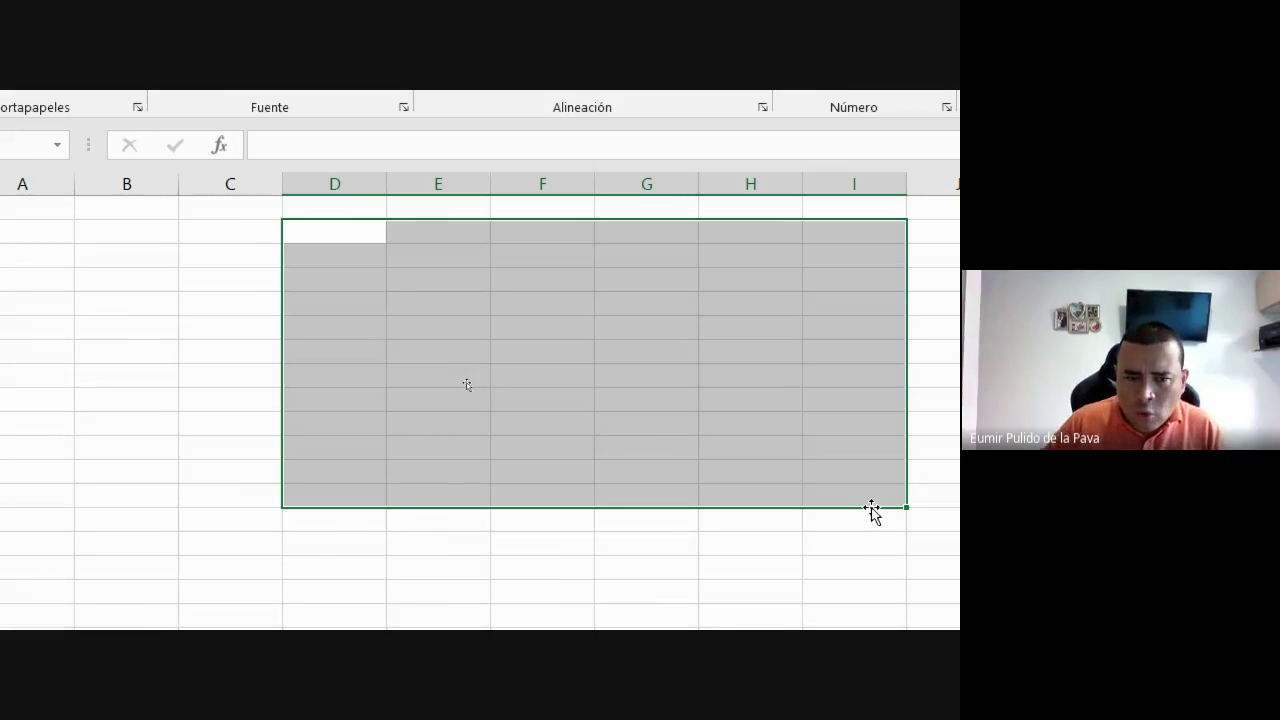
left_click_drag(265, 314, 306, 314)
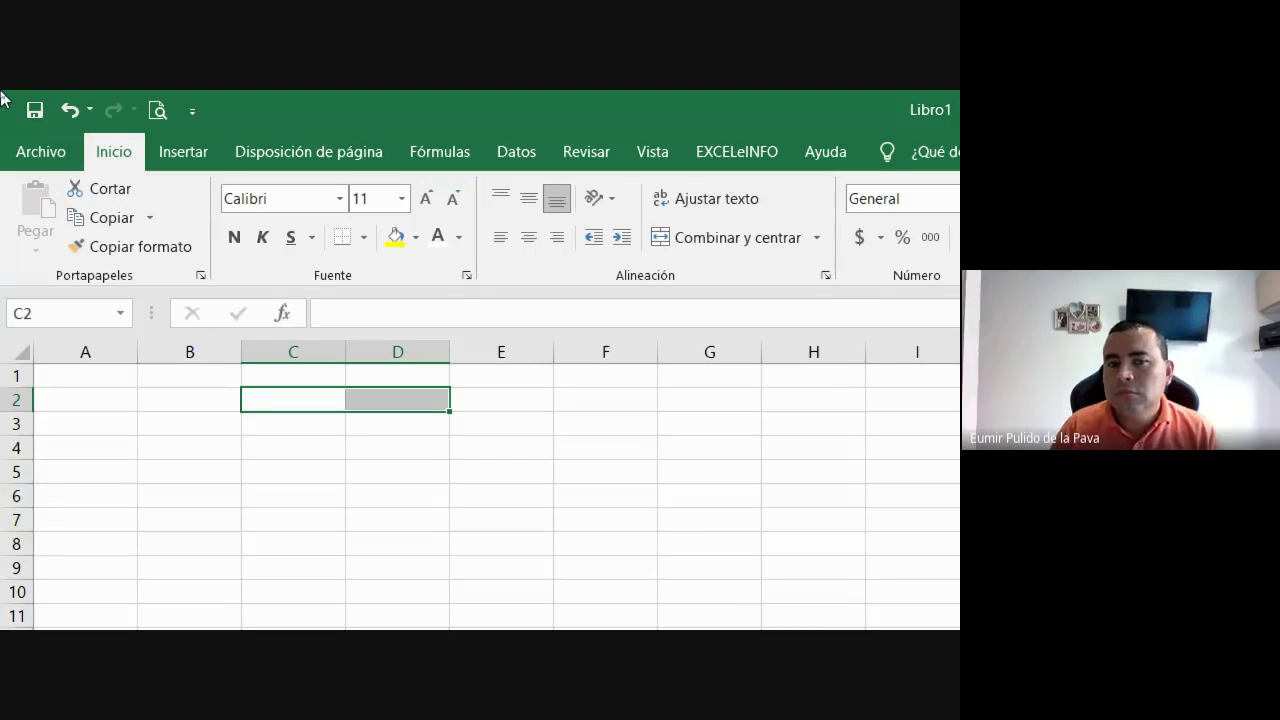
left_click_drag(634, 374, 629, 400)
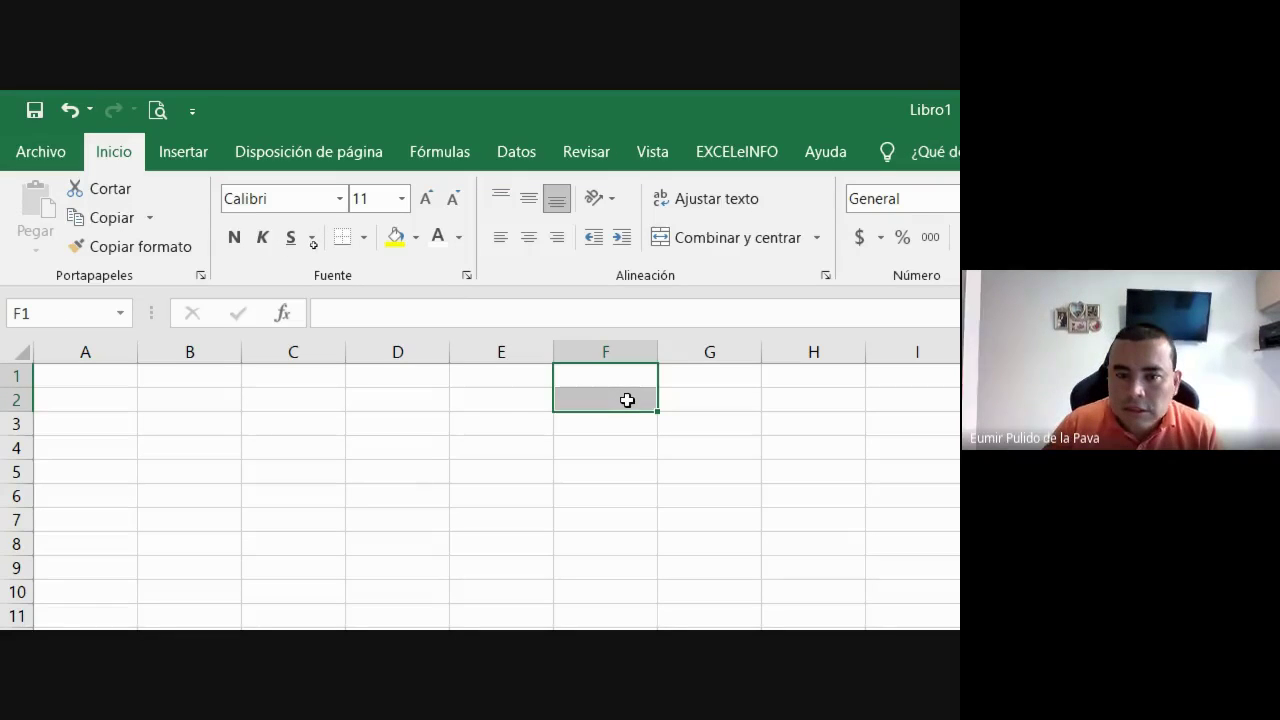
left_click(508, 380)
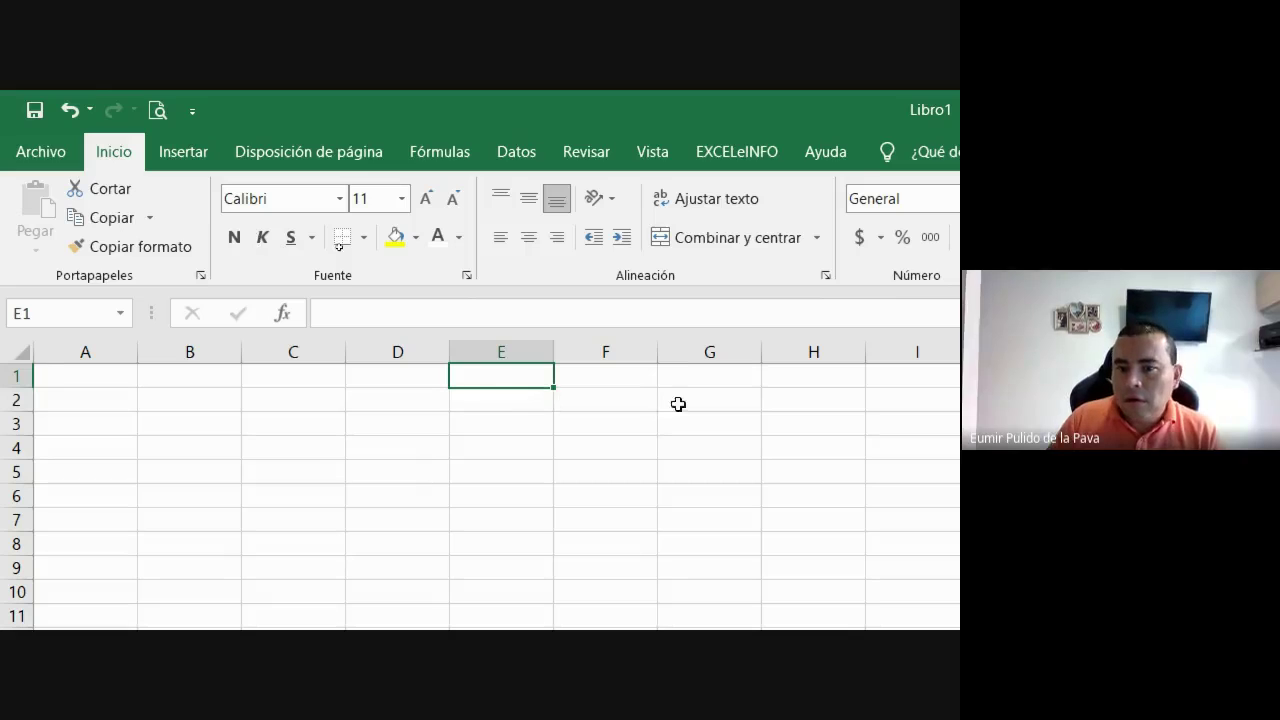
left_click_drag(678, 404, 676, 418)
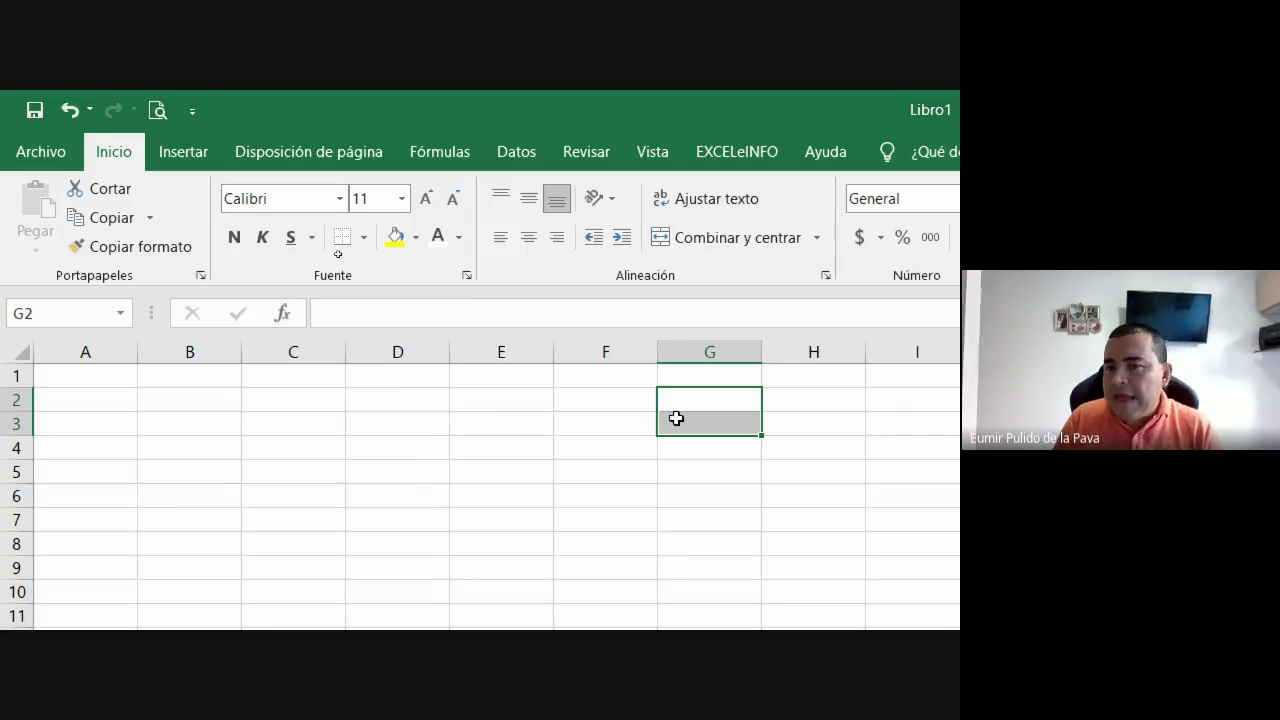
left_click_drag(290, 423, 875, 567)
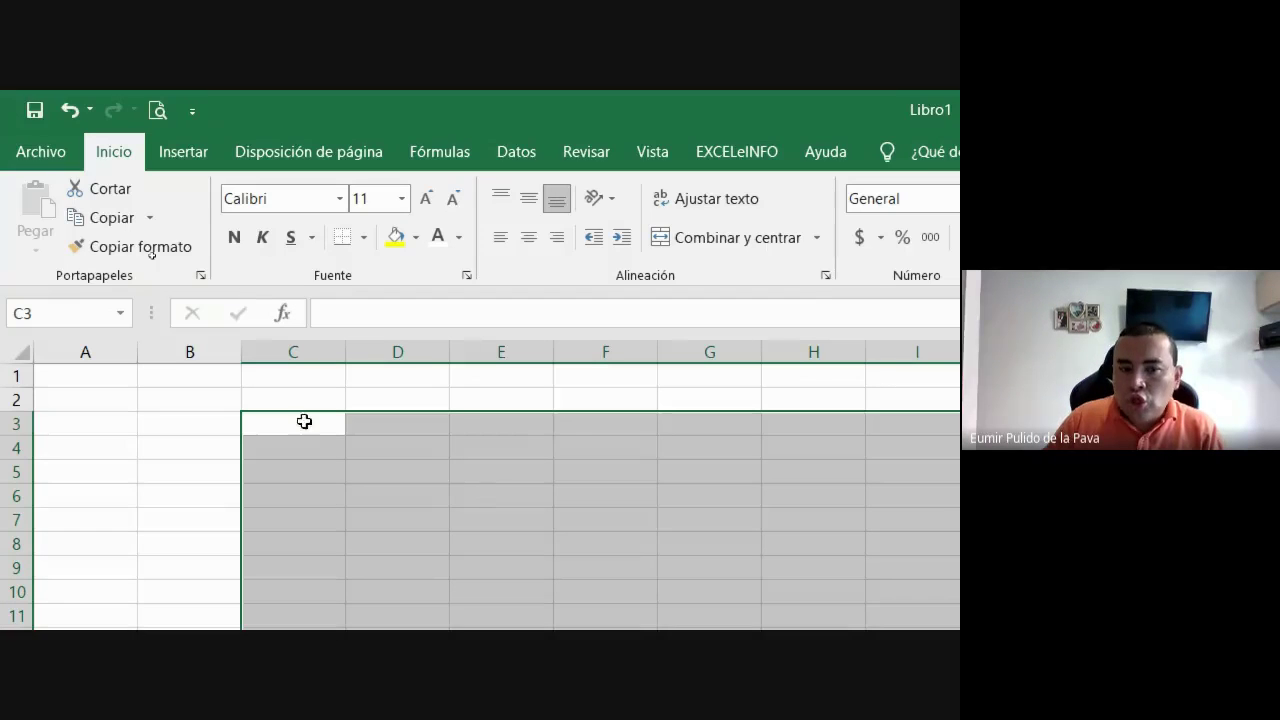
left_click_drag(414, 413, 377, 395)
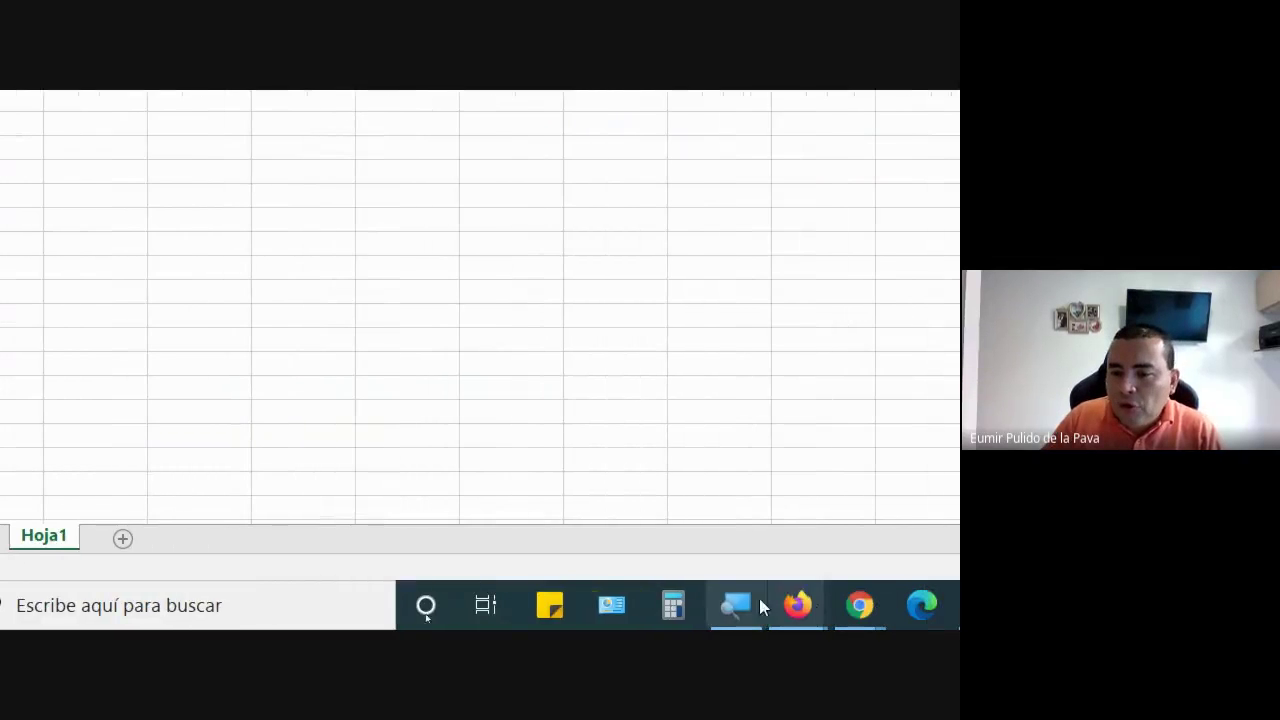
Step: Reset the screen magnification to 100% and bring the class activity PDF to the front
left_click(745, 596)
left_click(605, 352)
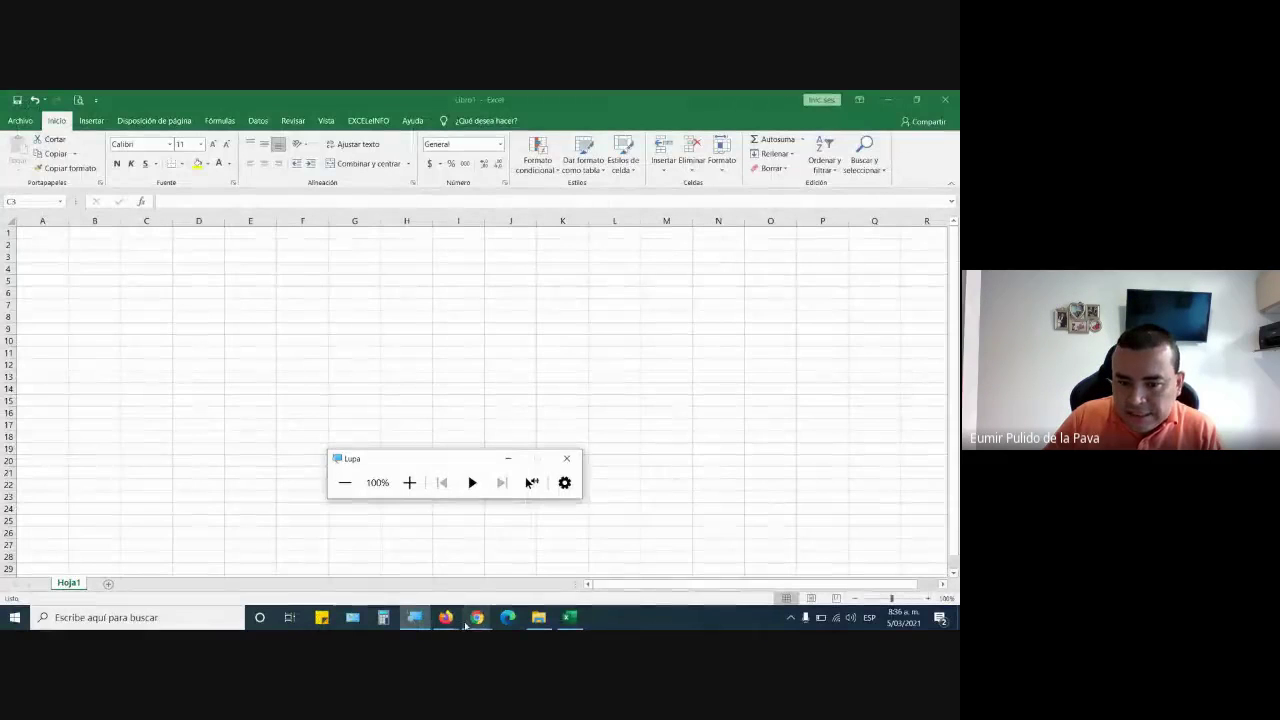
left_click(446, 585)
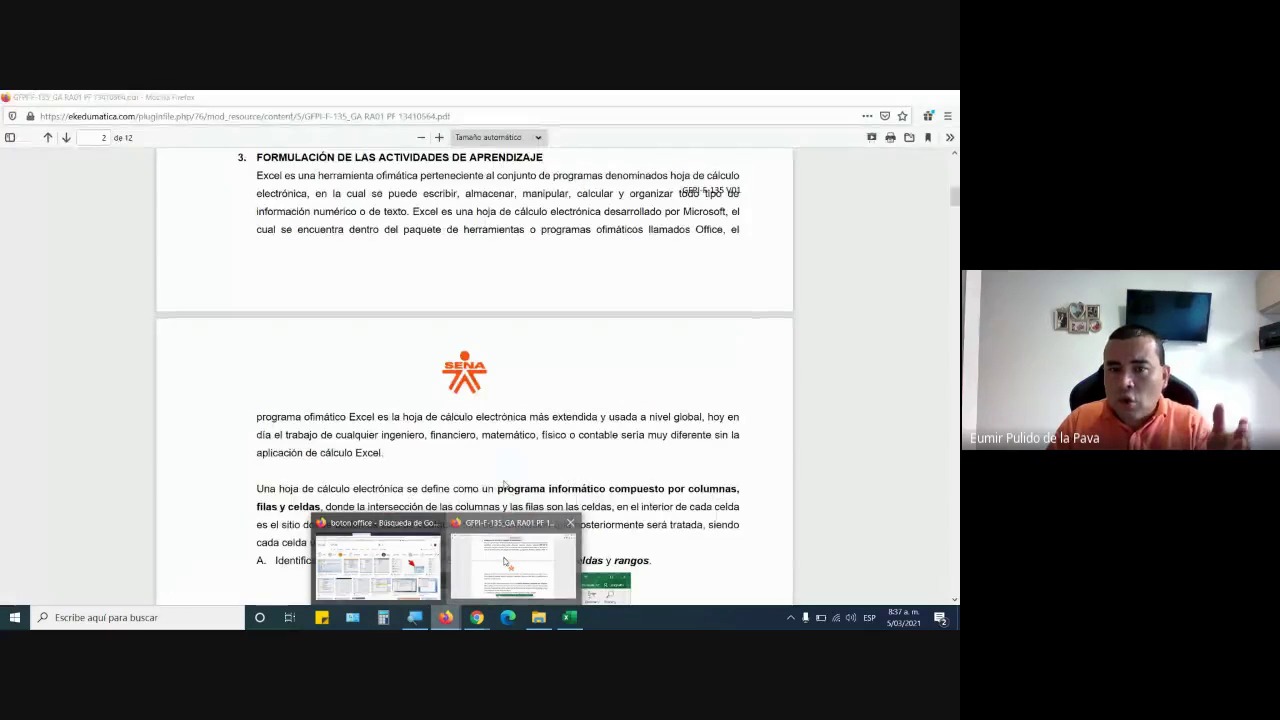
left_click(505, 562)
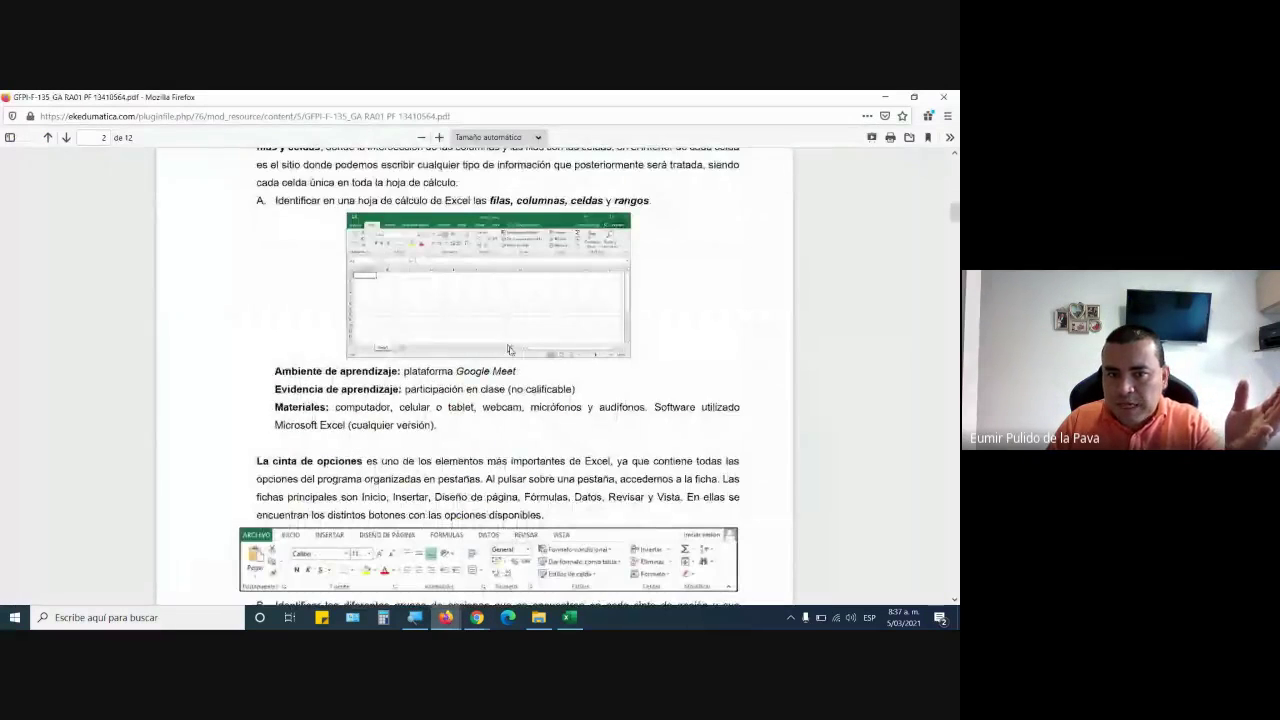
Step: Scroll the RA-01 PDF down to activity D's five-sheet task on page 3
scroll(465, 265, "down", 1)
scroll(465, 265, "down", 3)
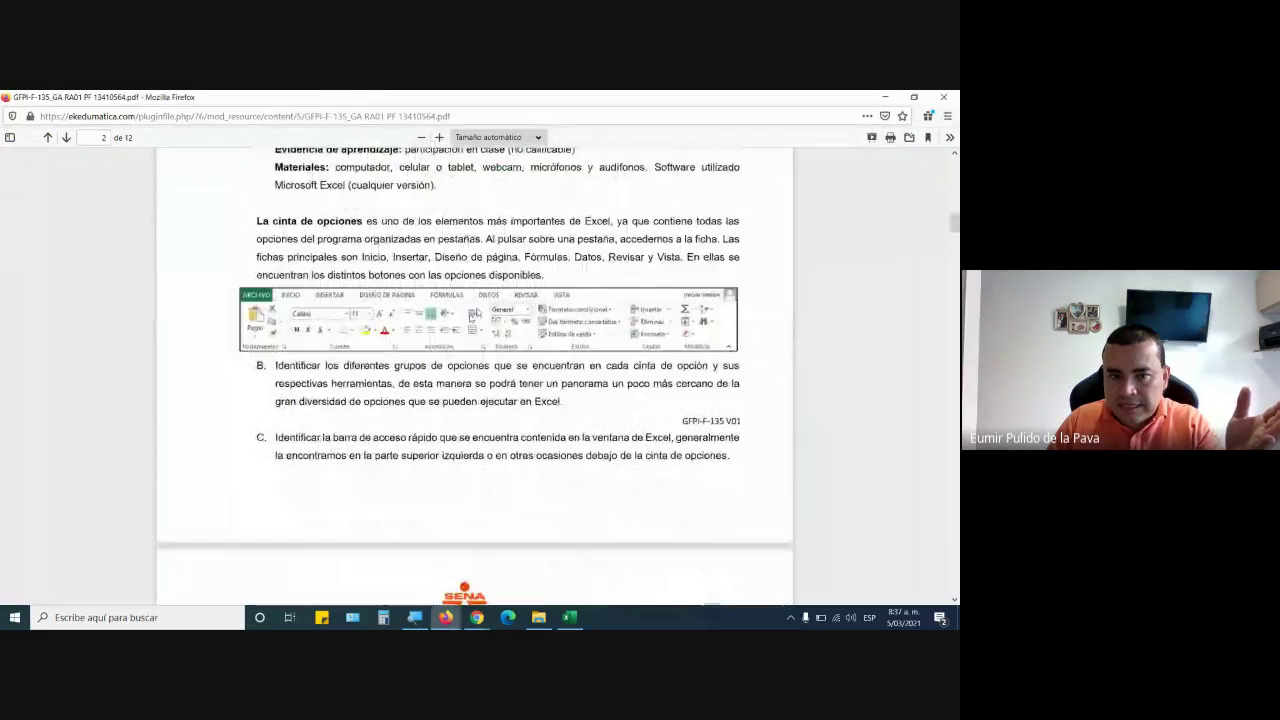
scroll(595, 384, "down", 1)
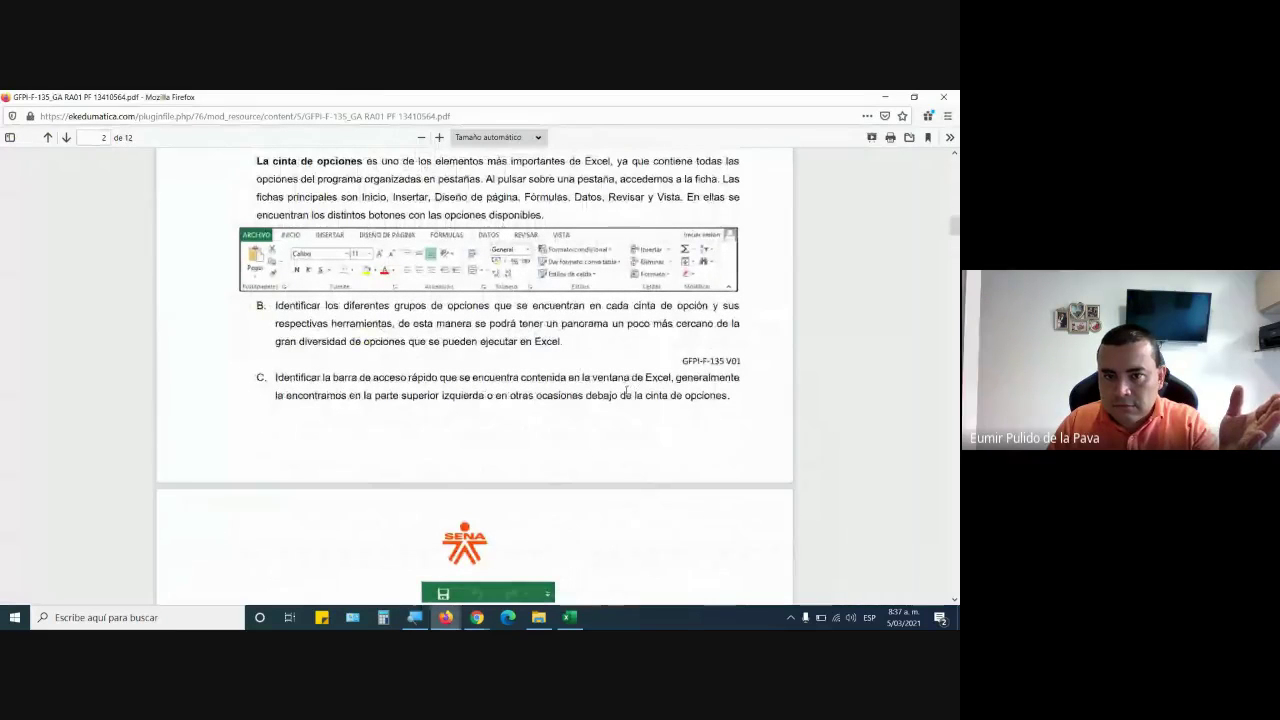
scroll(535, 428, "down", 1)
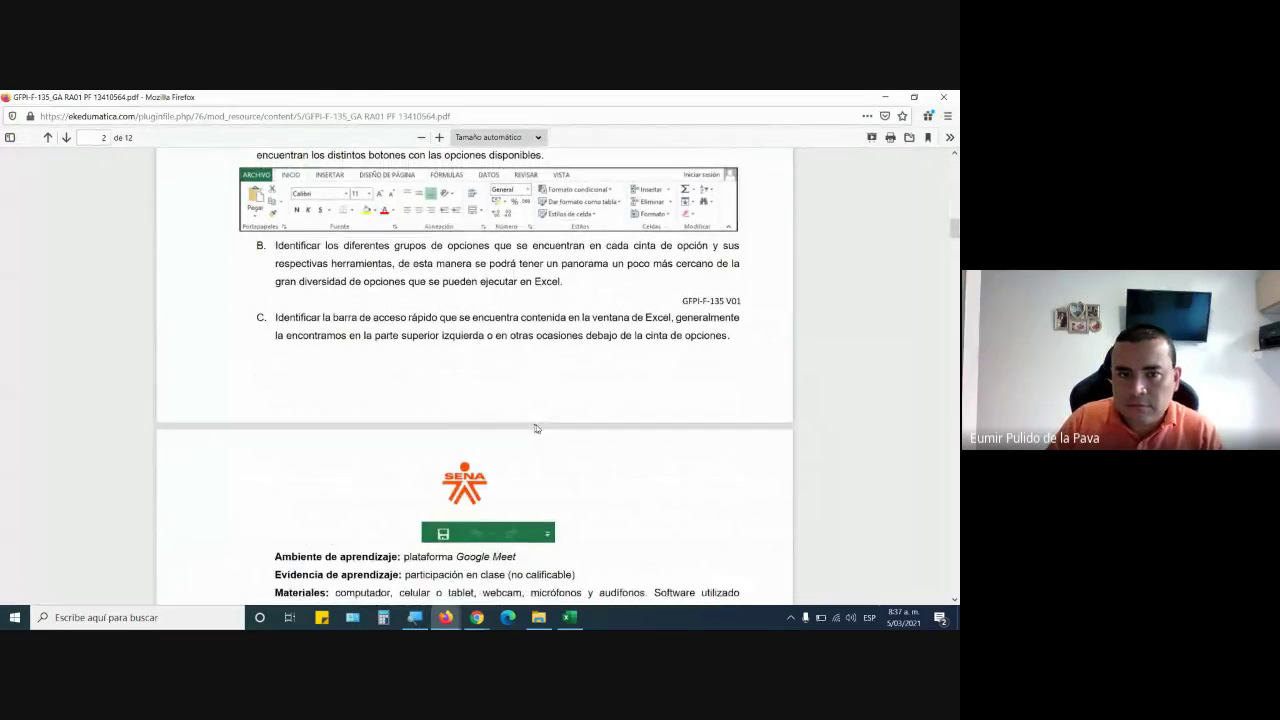
scroll(565, 390, "down", 2)
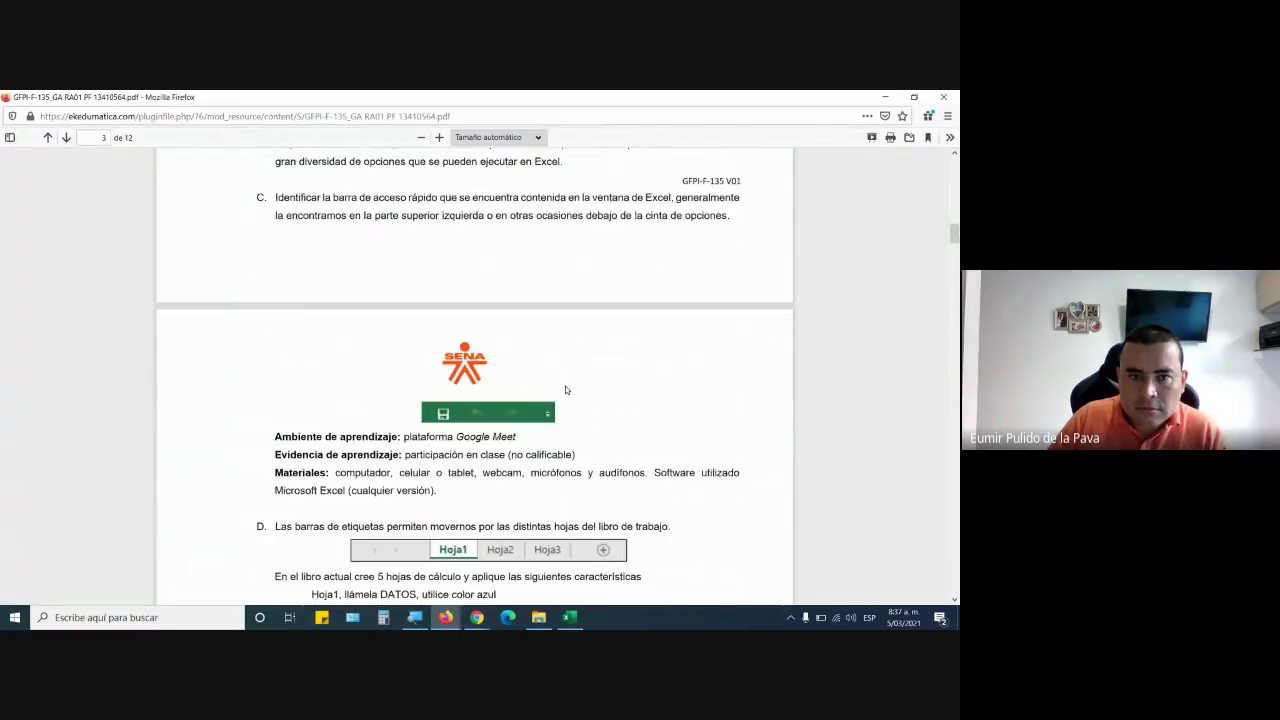
scroll(565, 390, "down", 2)
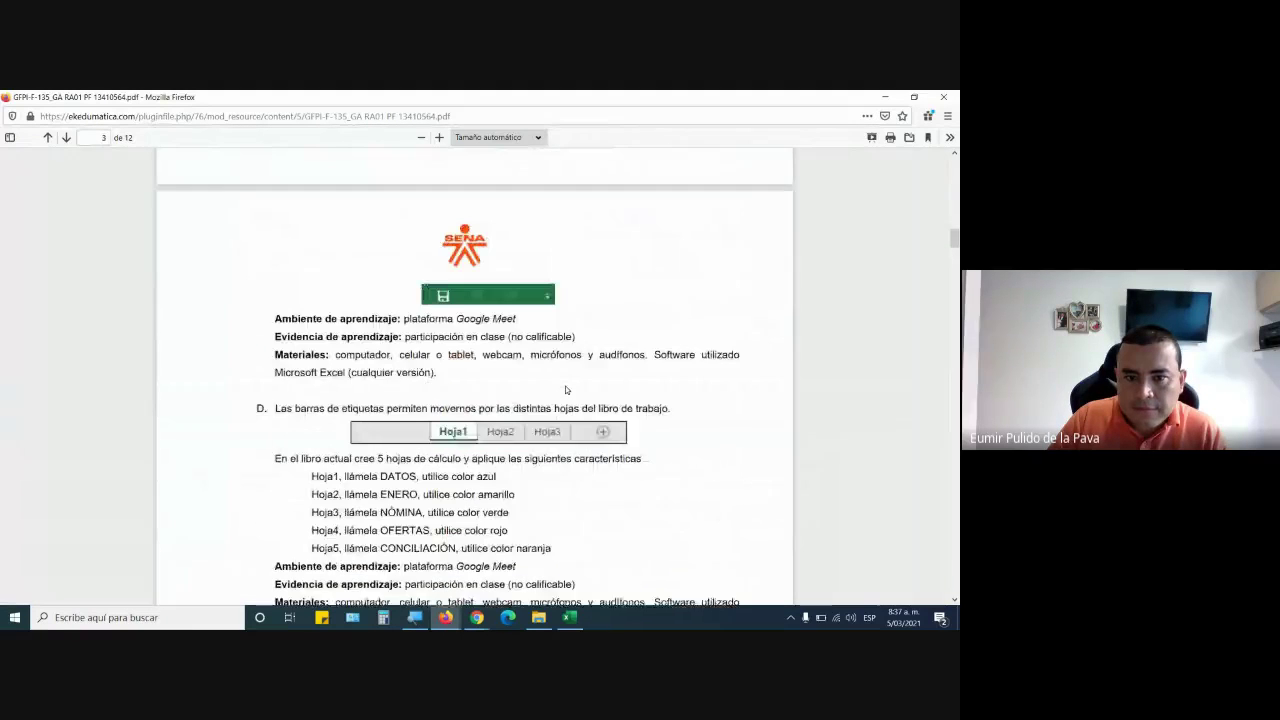
left_click(478, 618)
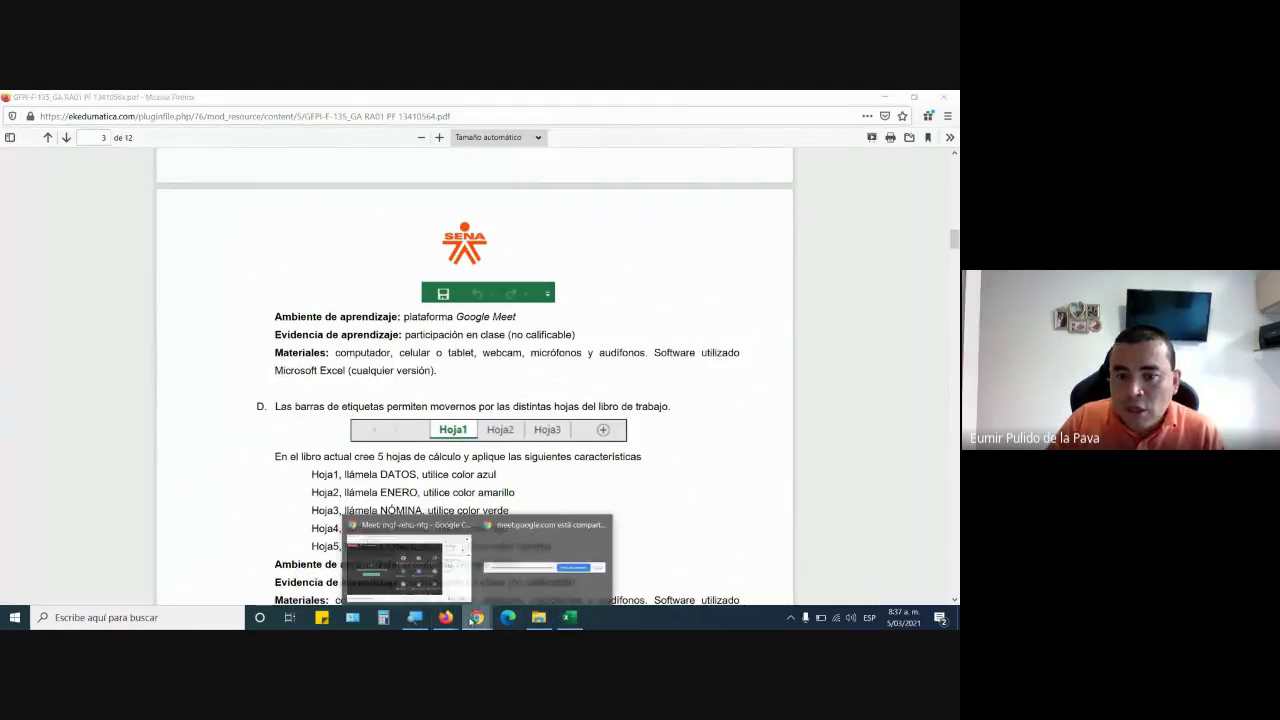
left_click(401, 578)
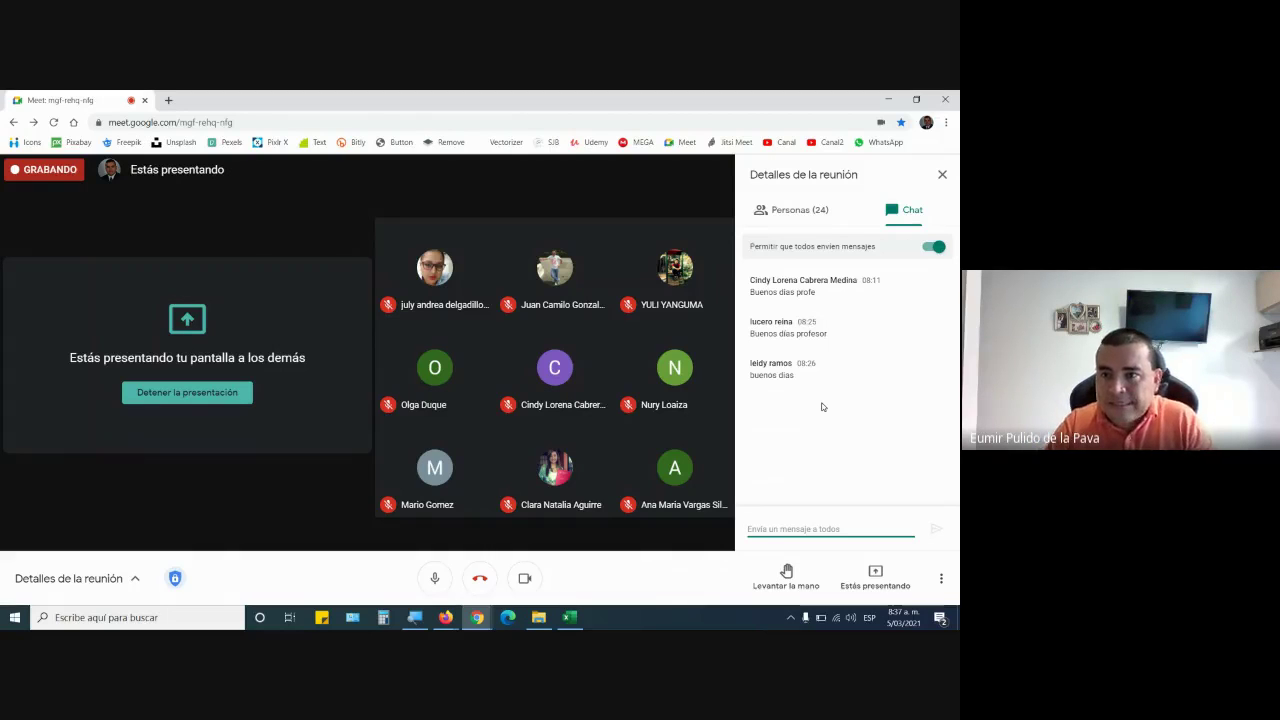
left_click(944, 176)
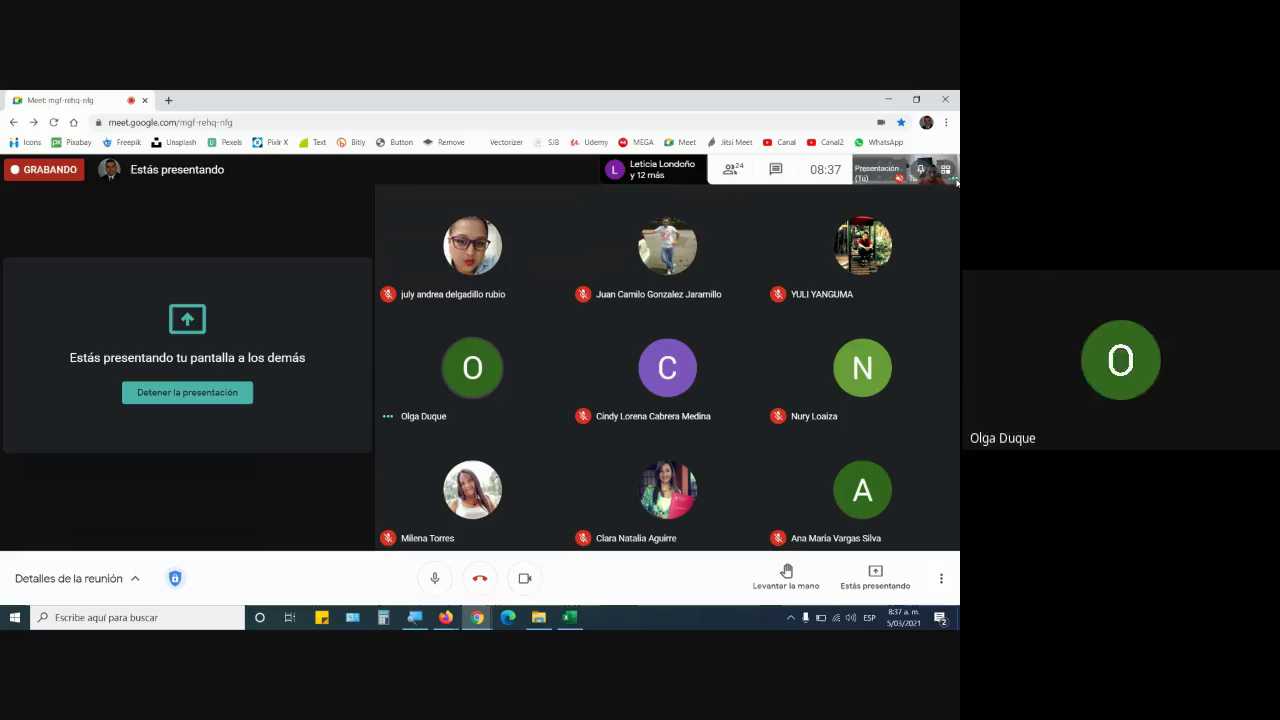
left_click(775, 170)
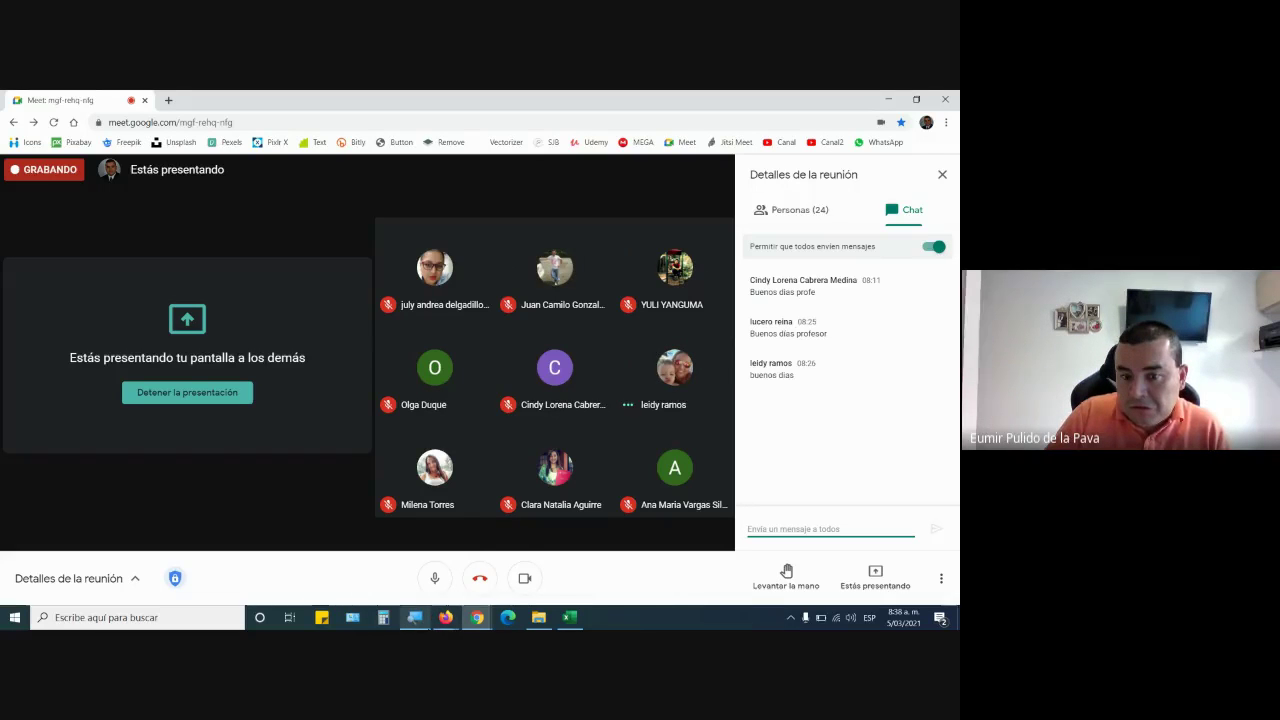
Step: Go back to the Libro1 workbook and select several whole rows starting at row 1
left_click(521, 595)
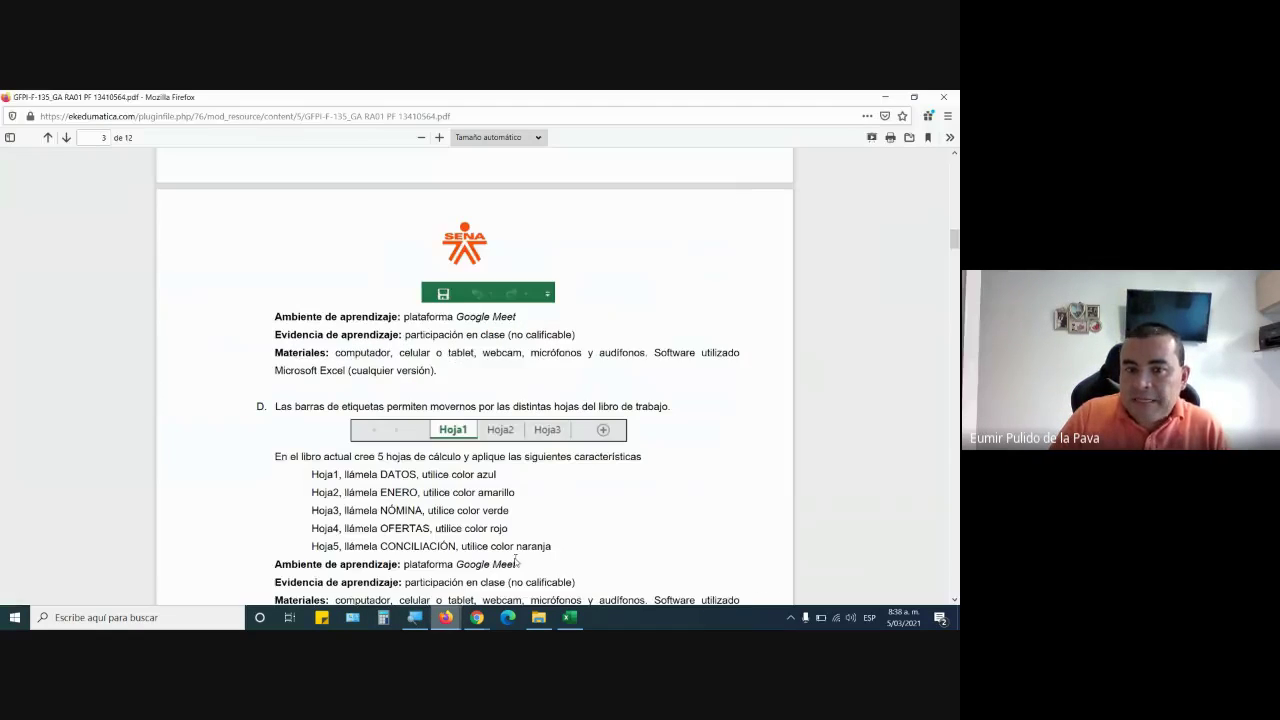
left_click(569, 617)
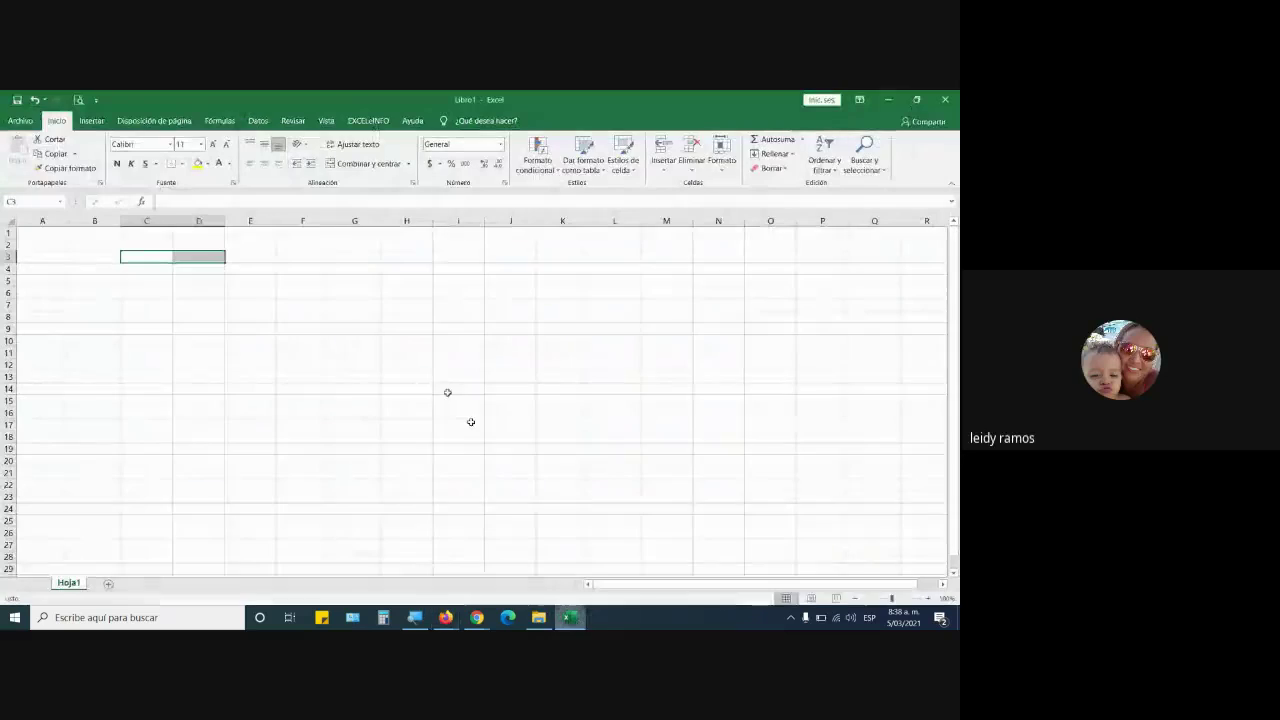
left_click(46, 234)
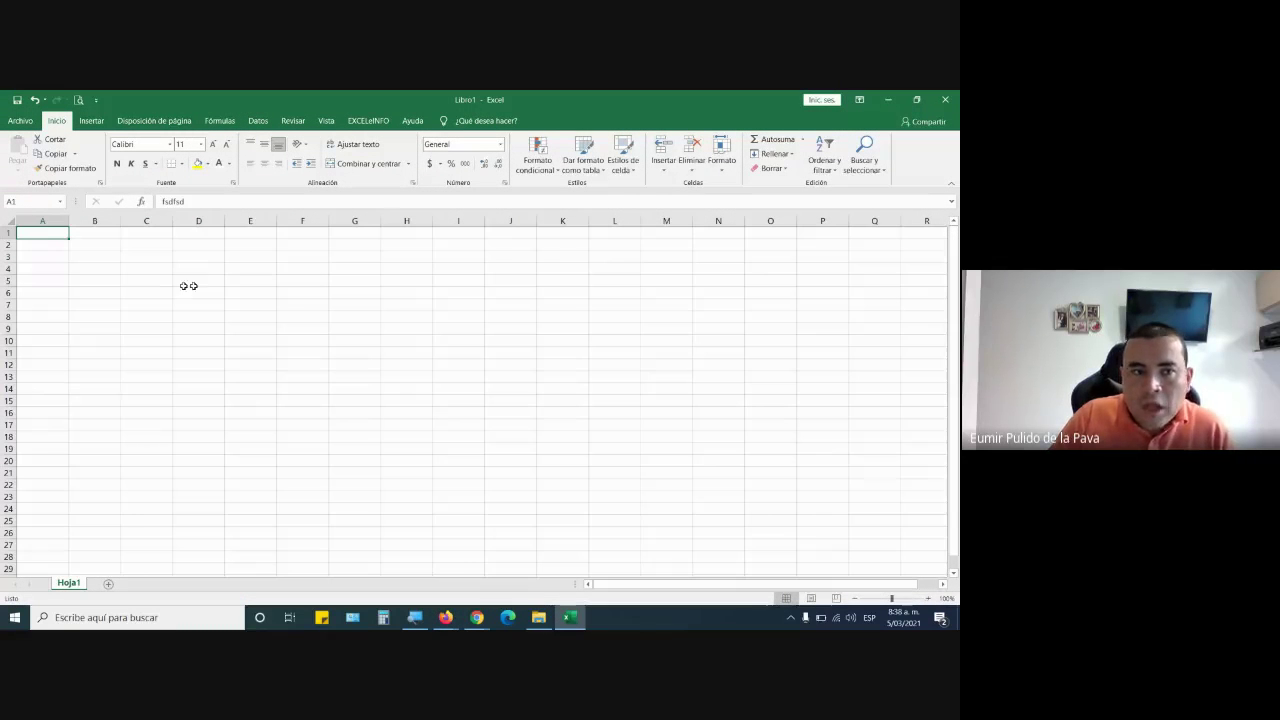
left_click_drag(5, 232, 8, 449)
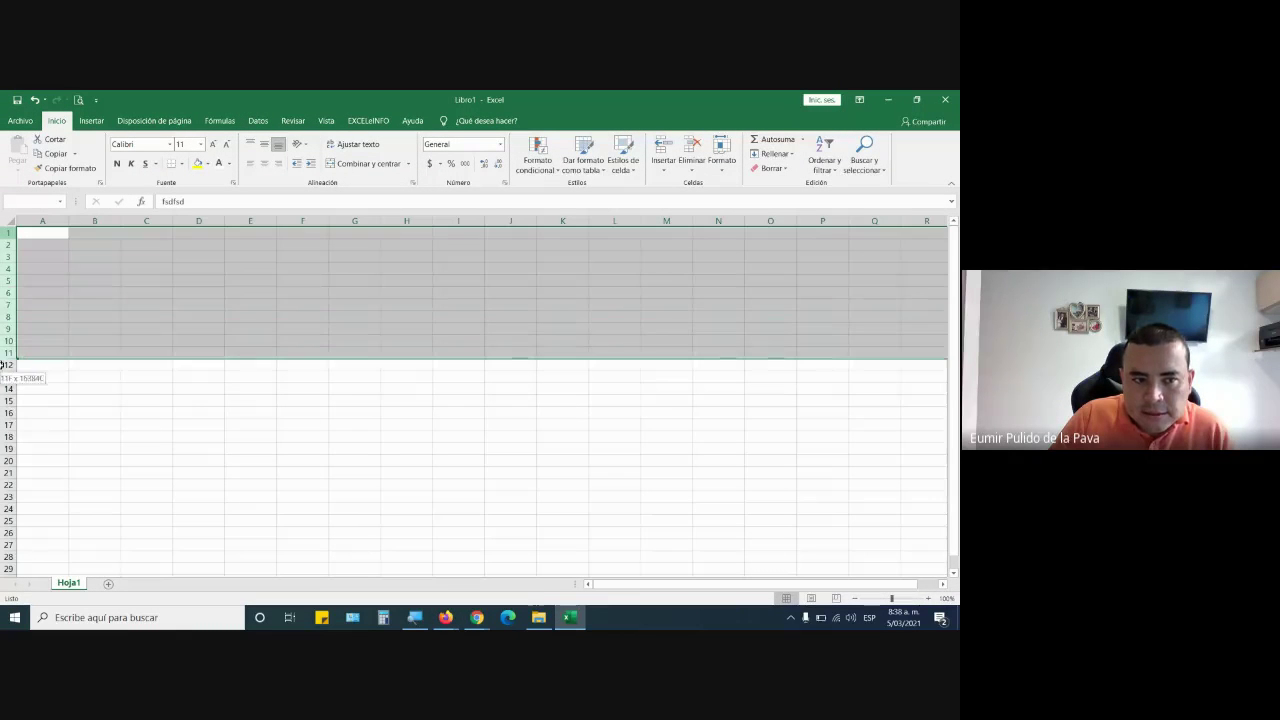
Step: Select whole rows 3 to 17, then bring the Google Meet call back to the front
left_click(73, 329)
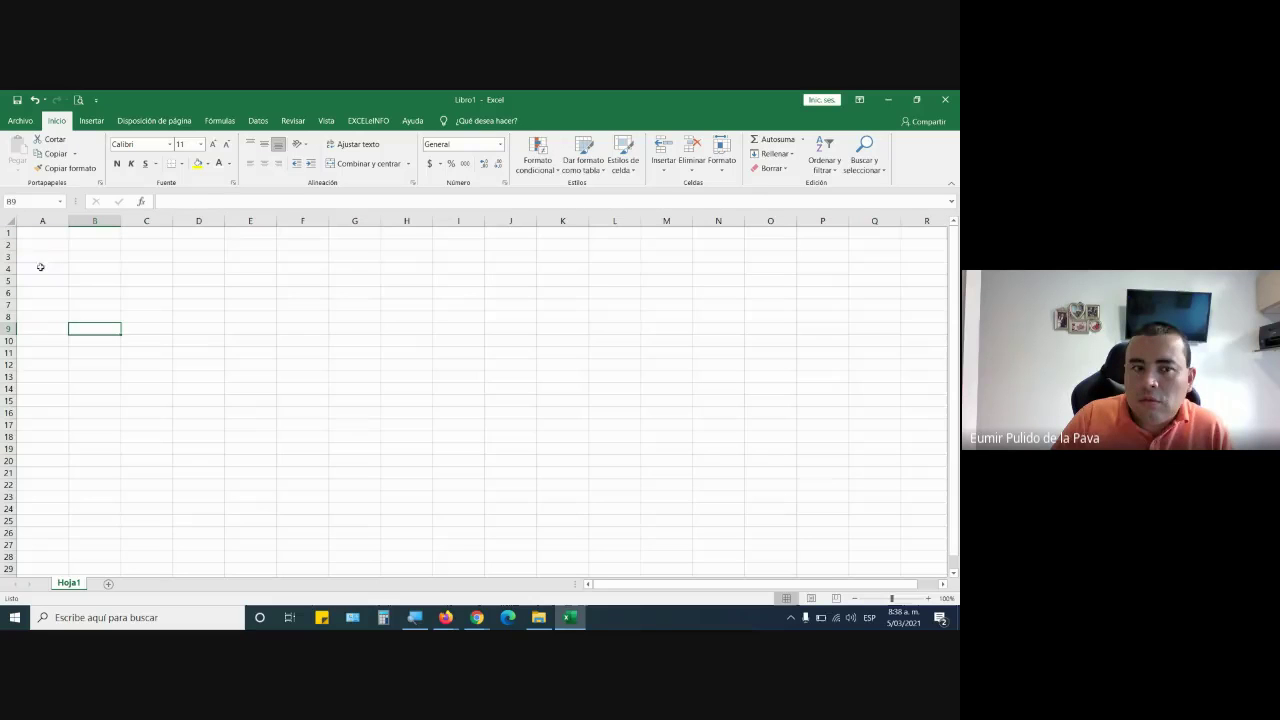
left_click_drag(7, 256, 8, 425)
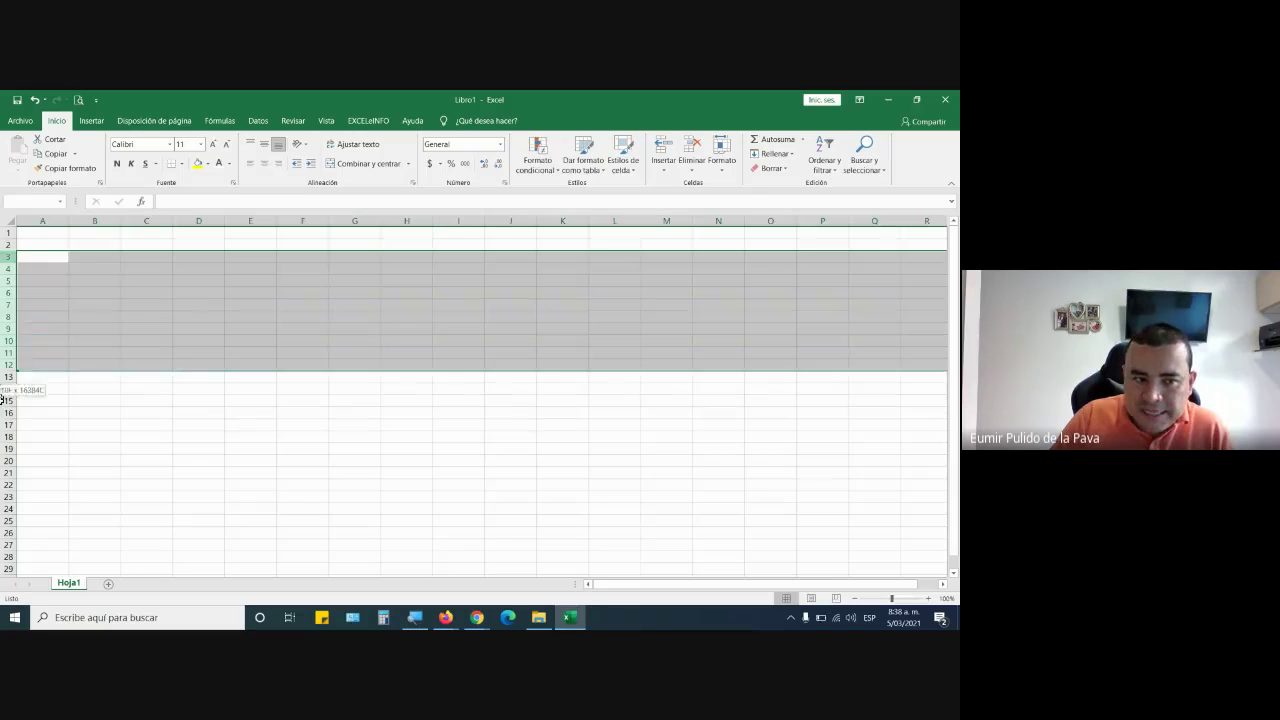
left_click(50, 234)
left_click(445, 562)
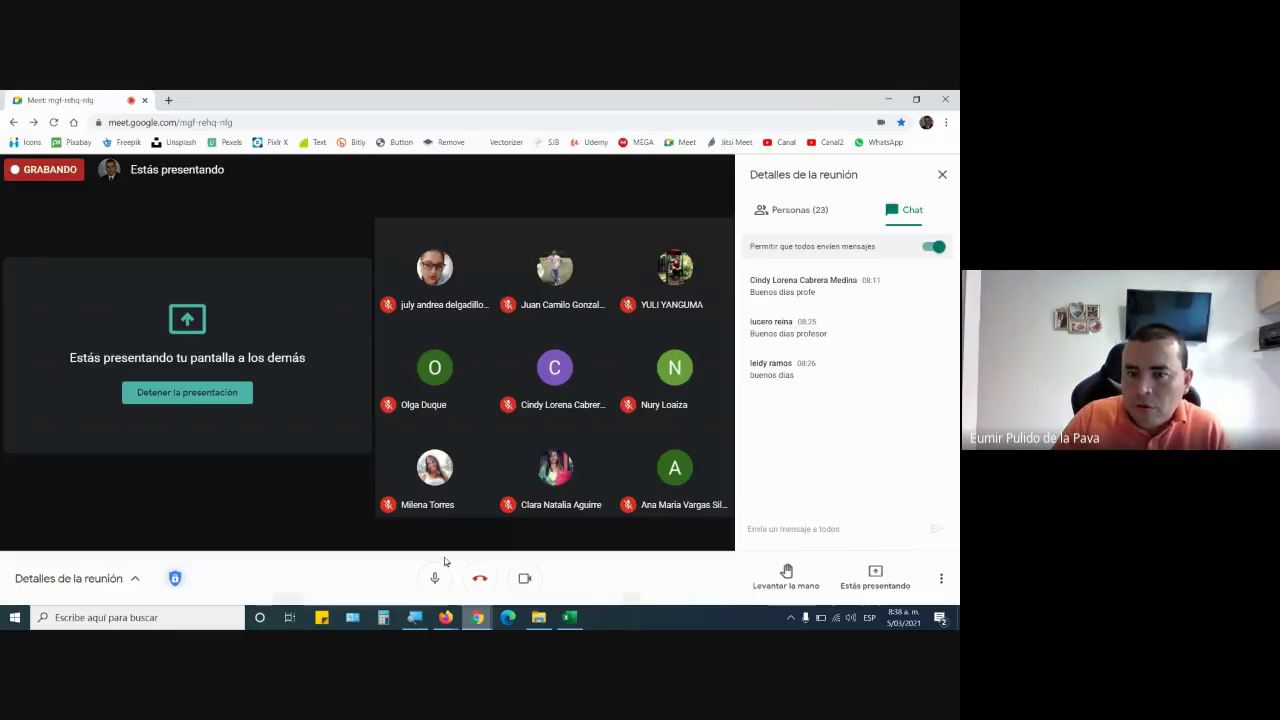
mouse_move(555, 475)
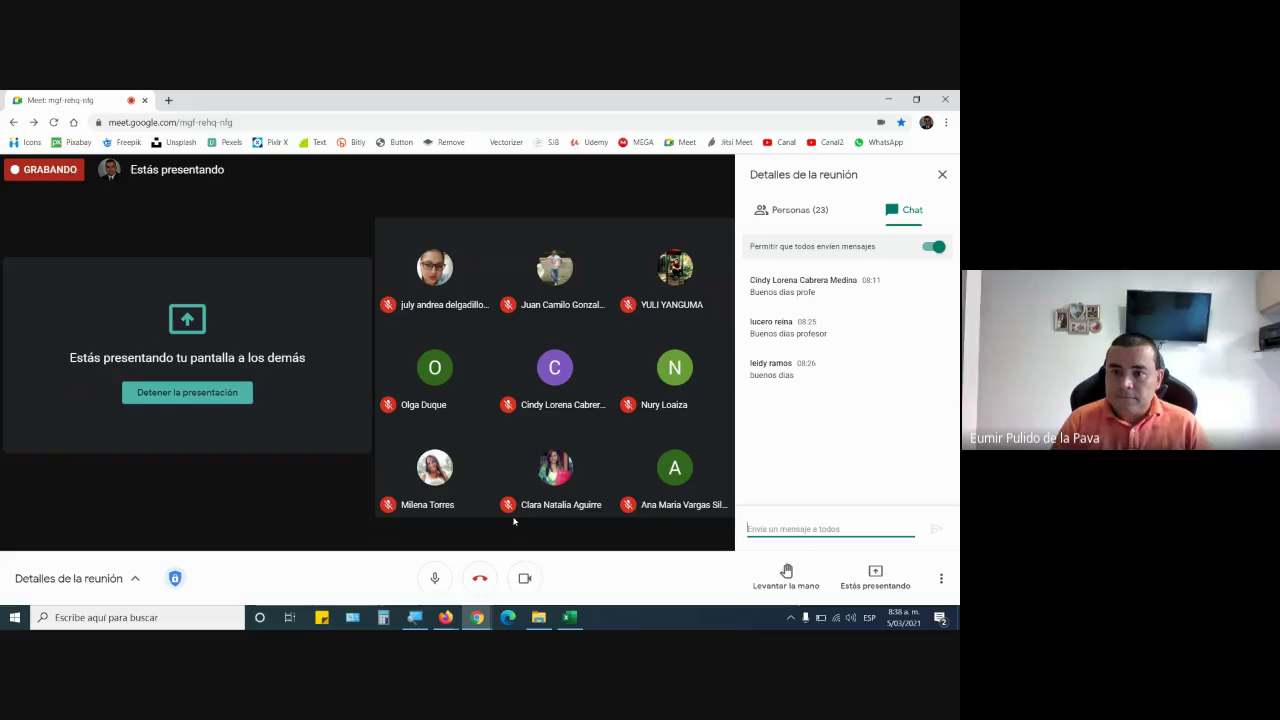
Step: Switch off the presenter's camera with the camera button in the bottom toolbar
left_click(525, 580)
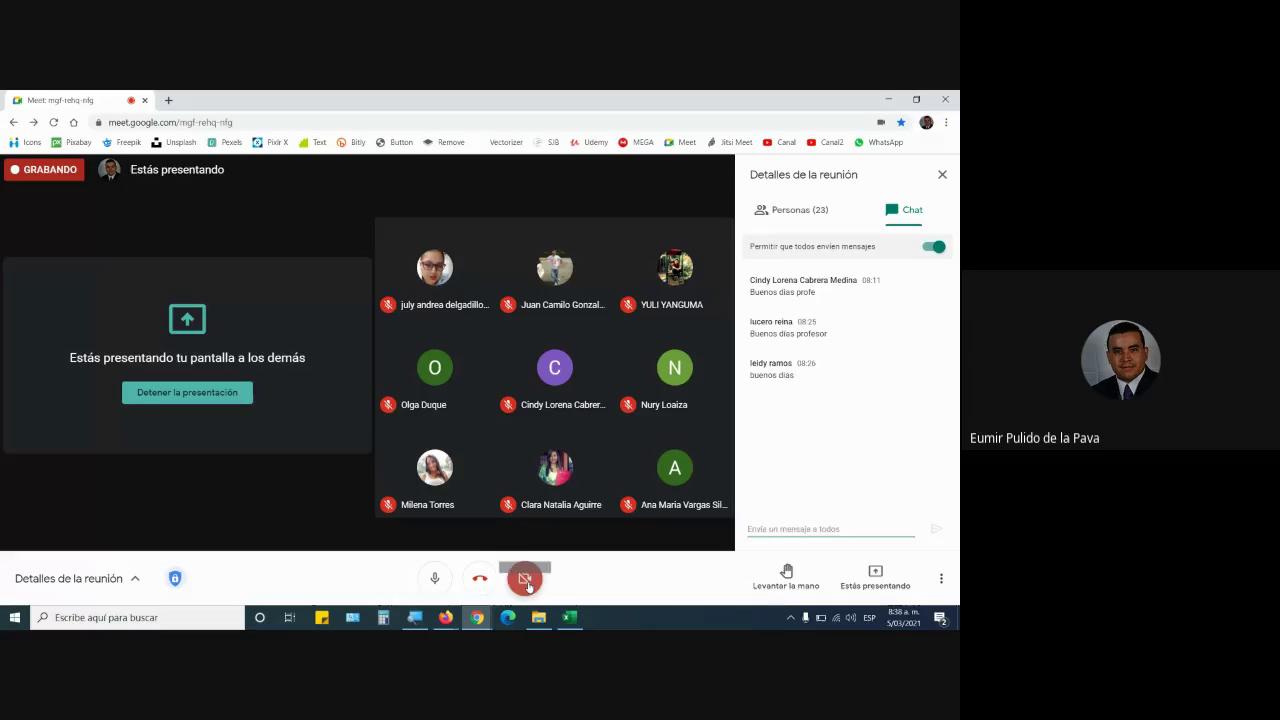
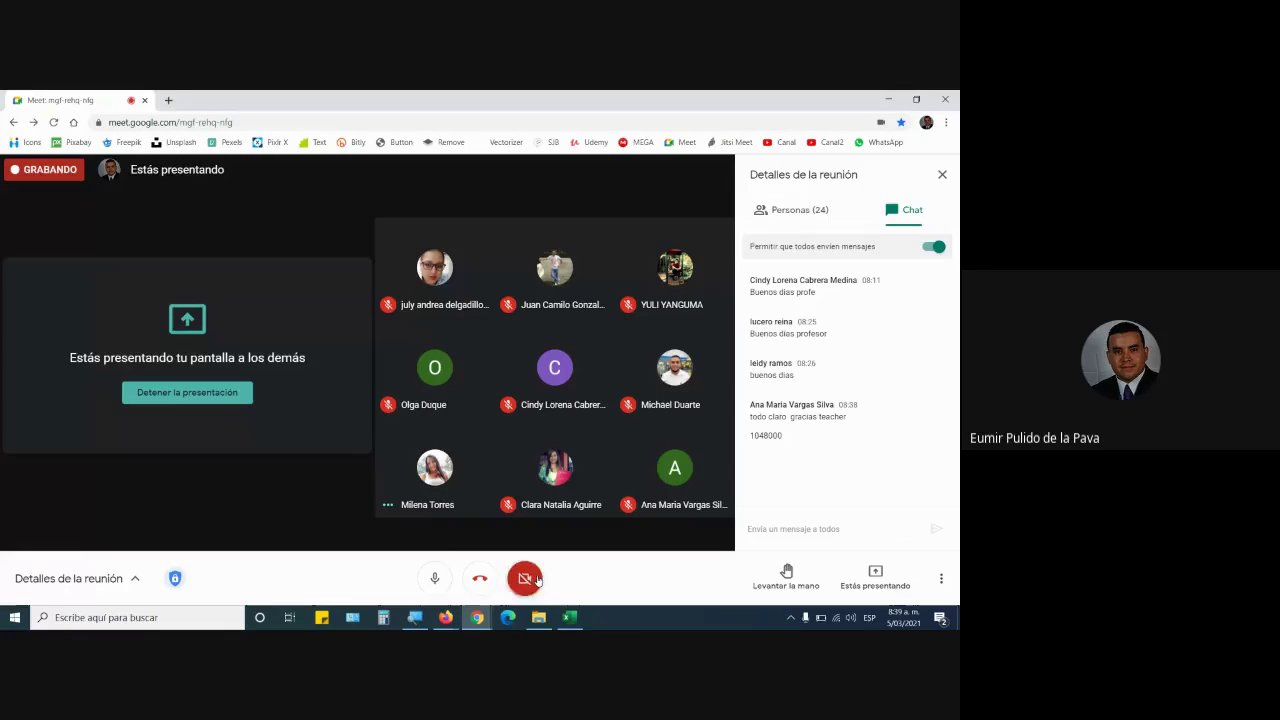
Step: Bring Libro1 forward, jump to row 1048576 with Magnifier enlarged, then return to A1
left_click(570, 617)
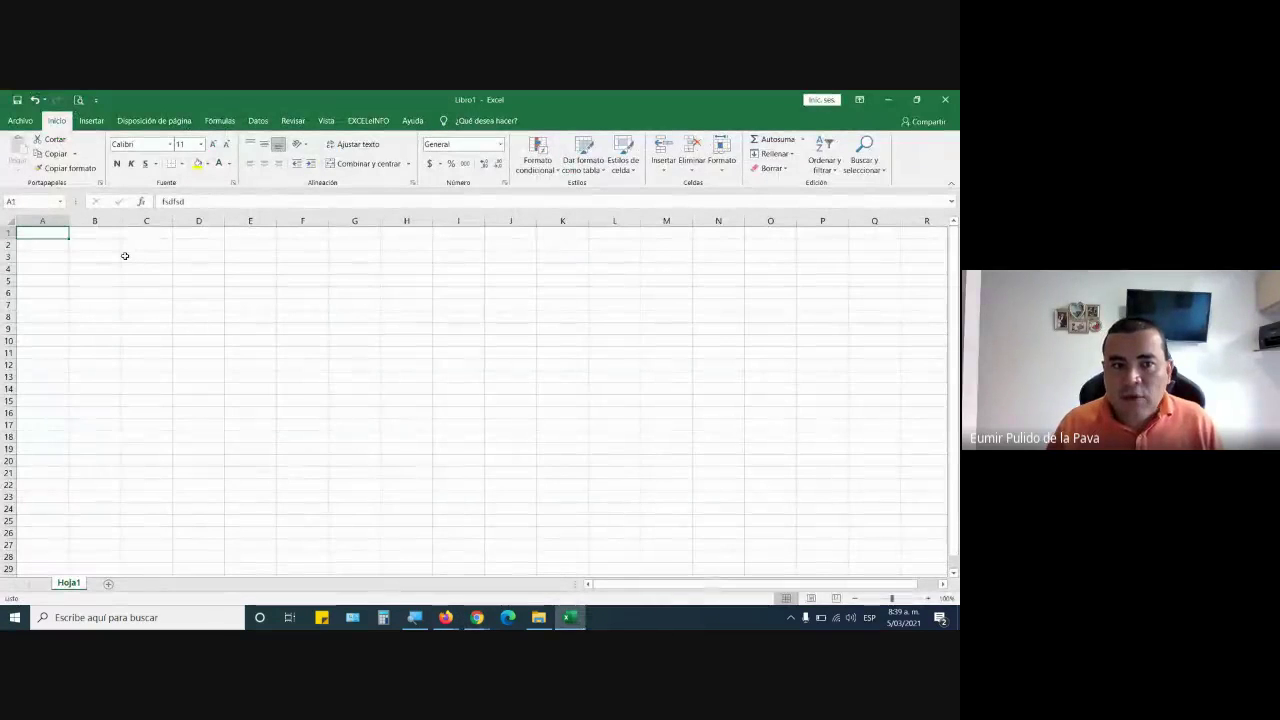
key("ctrl+Down")
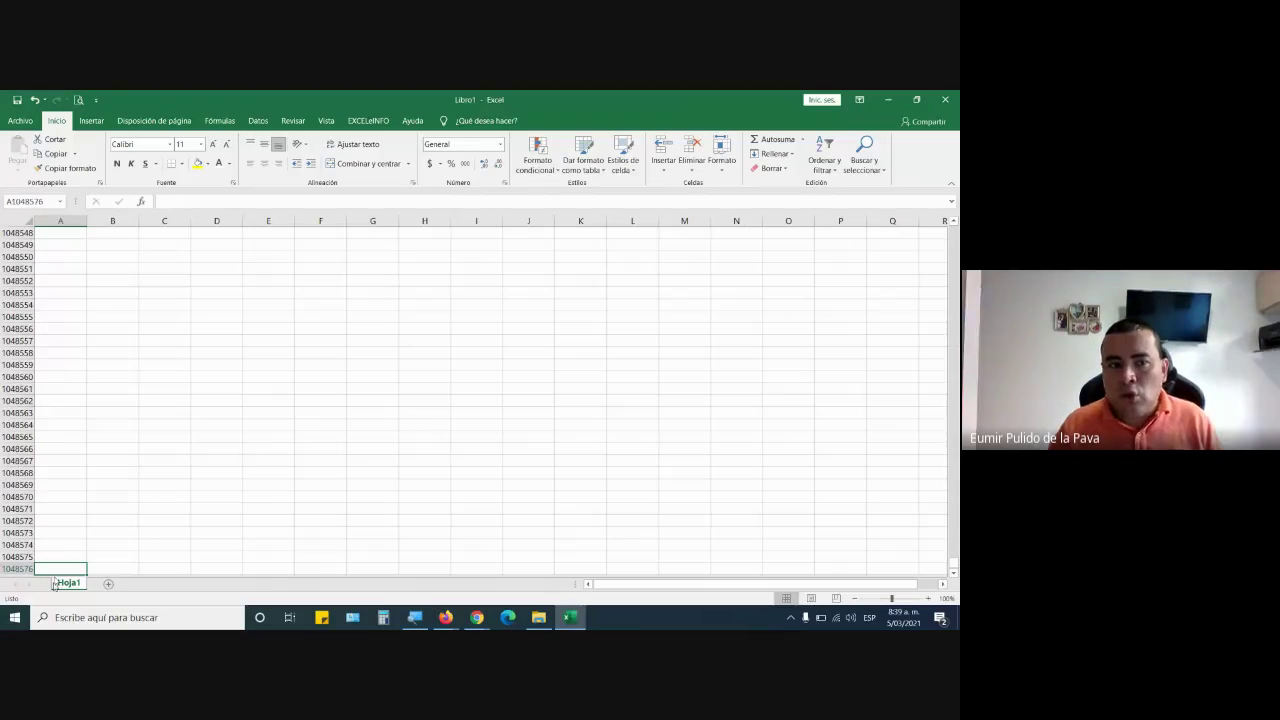
key("super+plus")
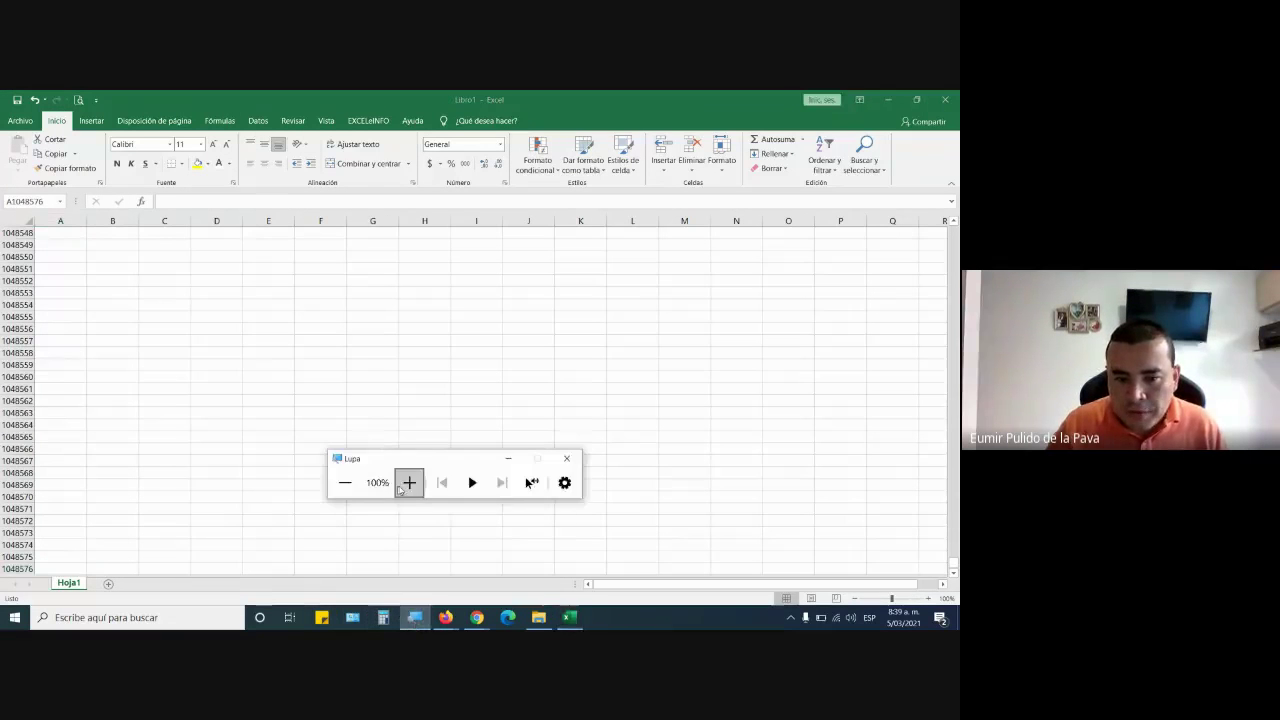
left_click(594, 437)
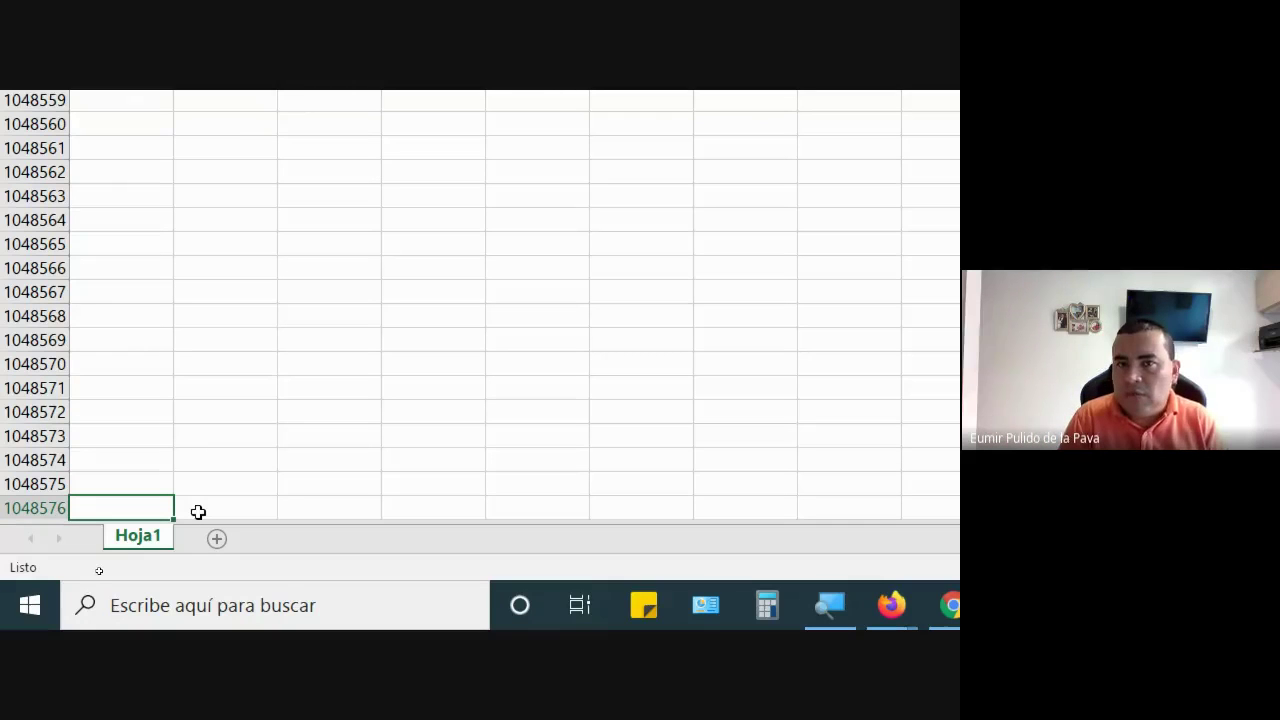
key("ctrl+Up")
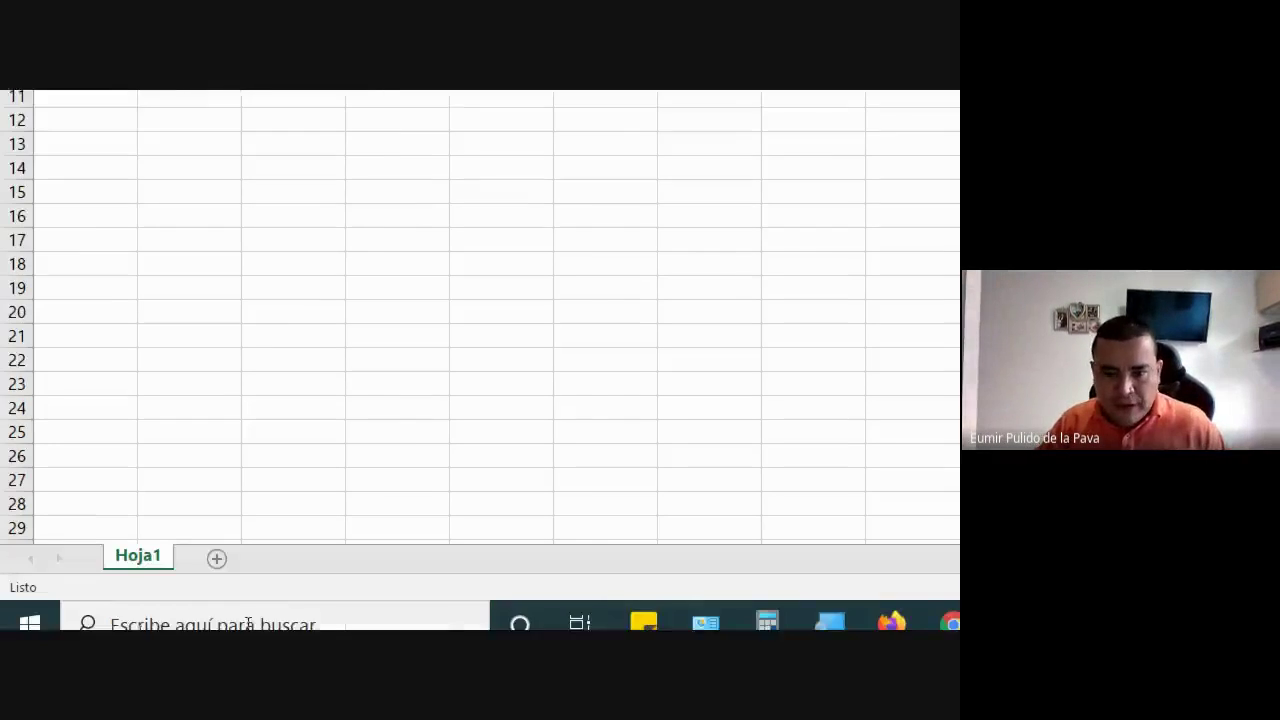
Step: Mute all participants from the Meet people list, then switch back to Excel
mouse_move(950, 623)
left_click(589, 575)
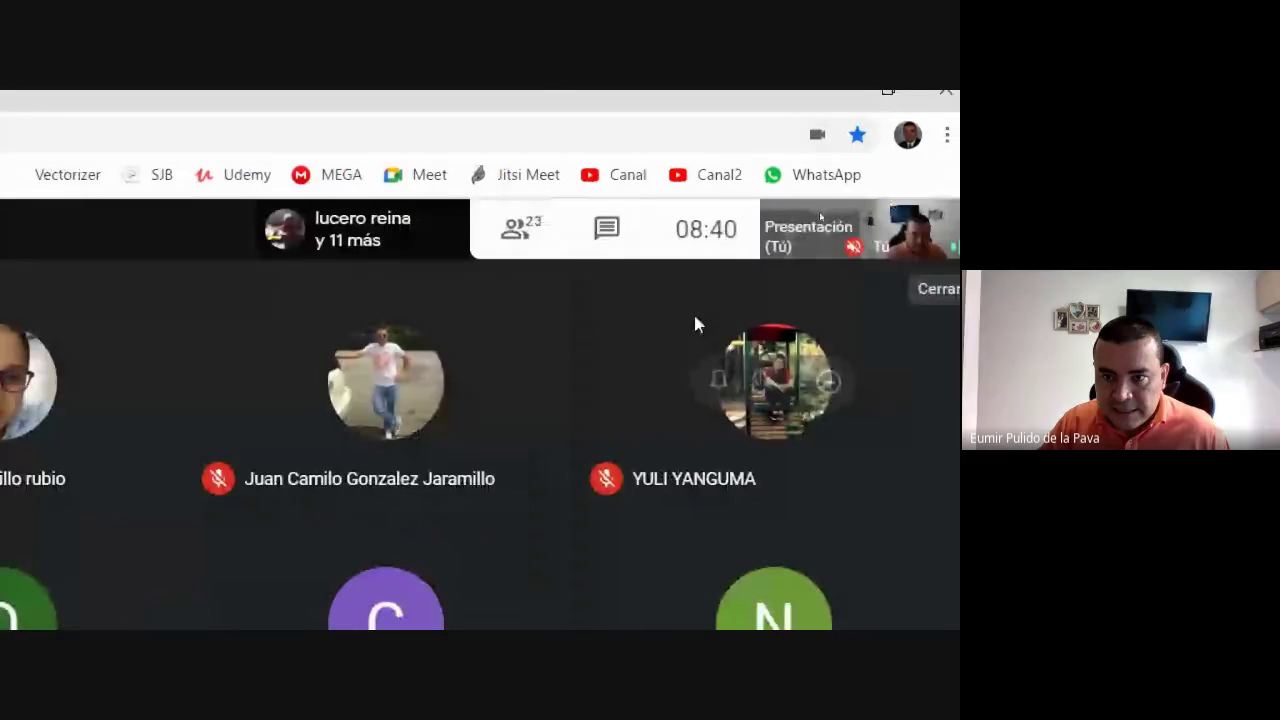
left_click(567, 238)
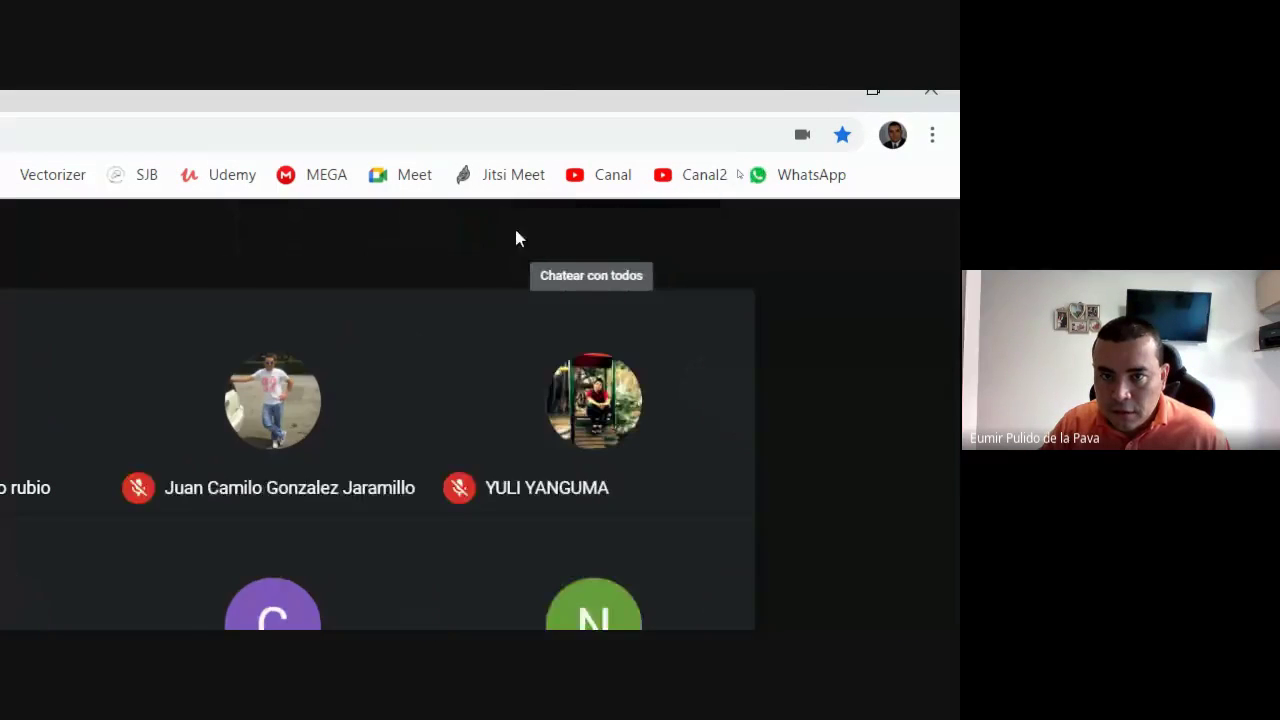
left_click(641, 325)
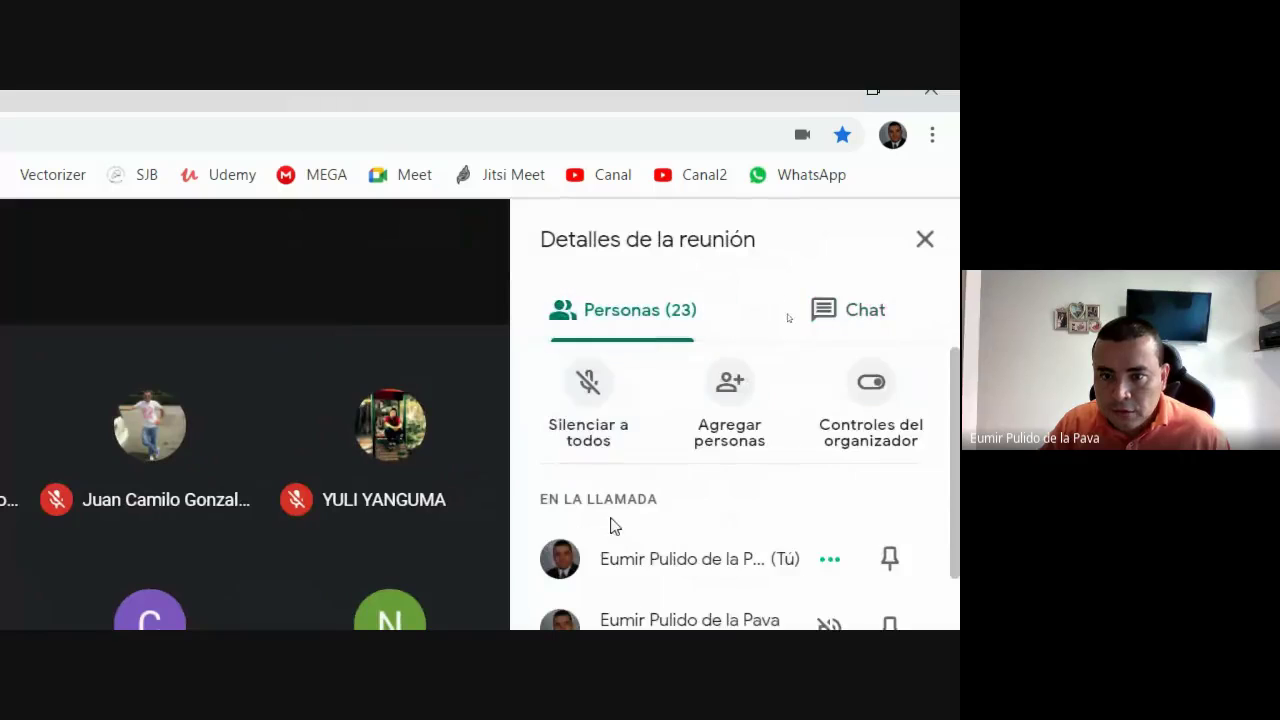
left_click(613, 446)
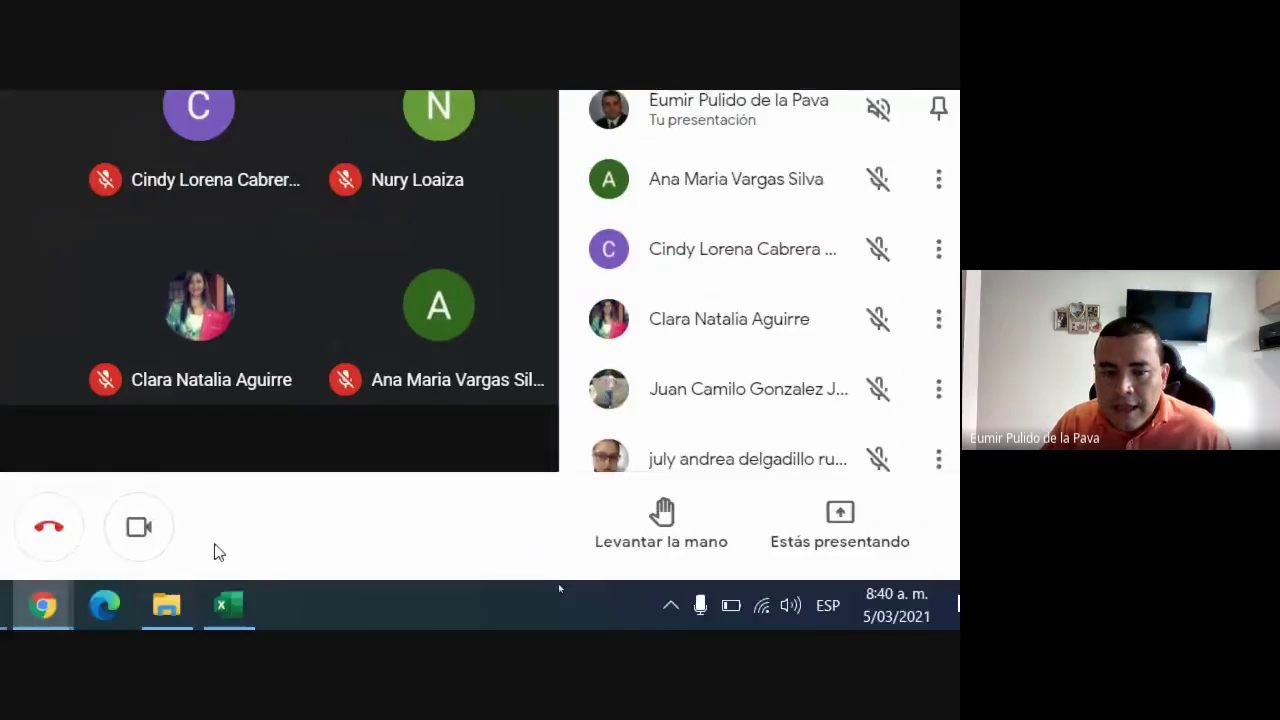
left_click(395, 612)
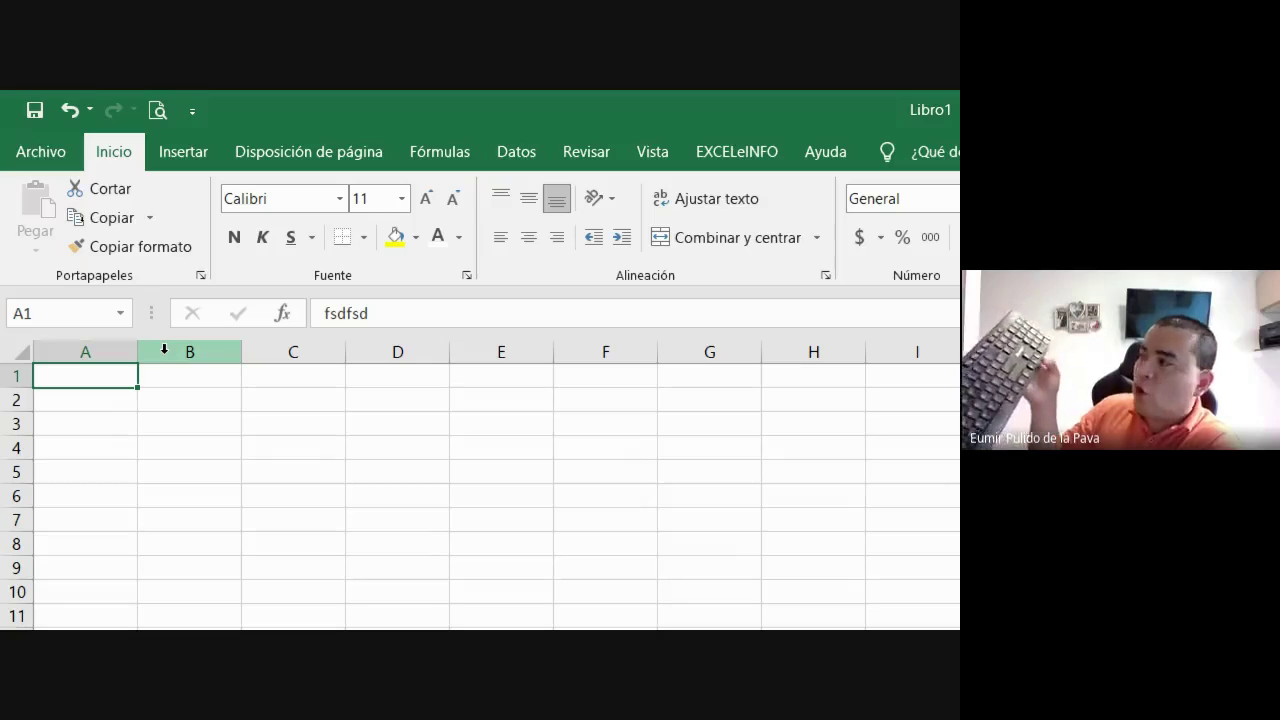
Step: Jump to row 1048576 and back to A1, then restore the ribbon with Ctrl+Shift+F1
key("ctrl+Down")
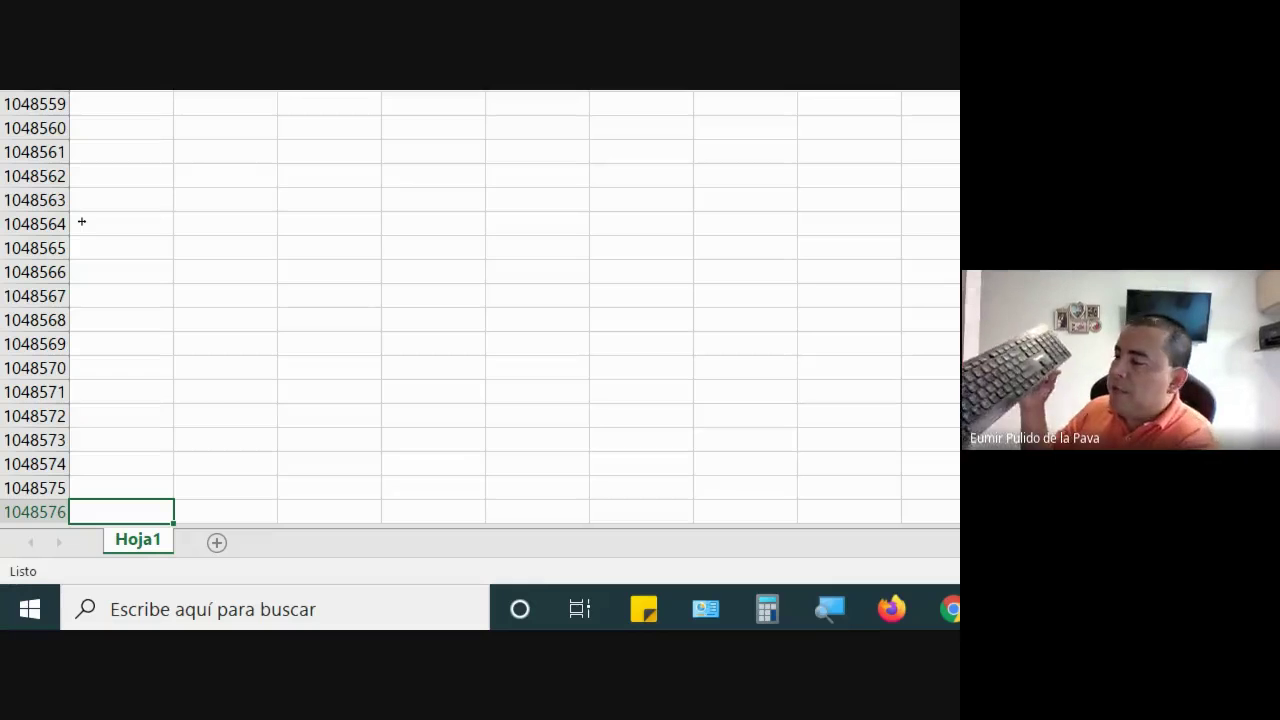
key("ctrl+Up")
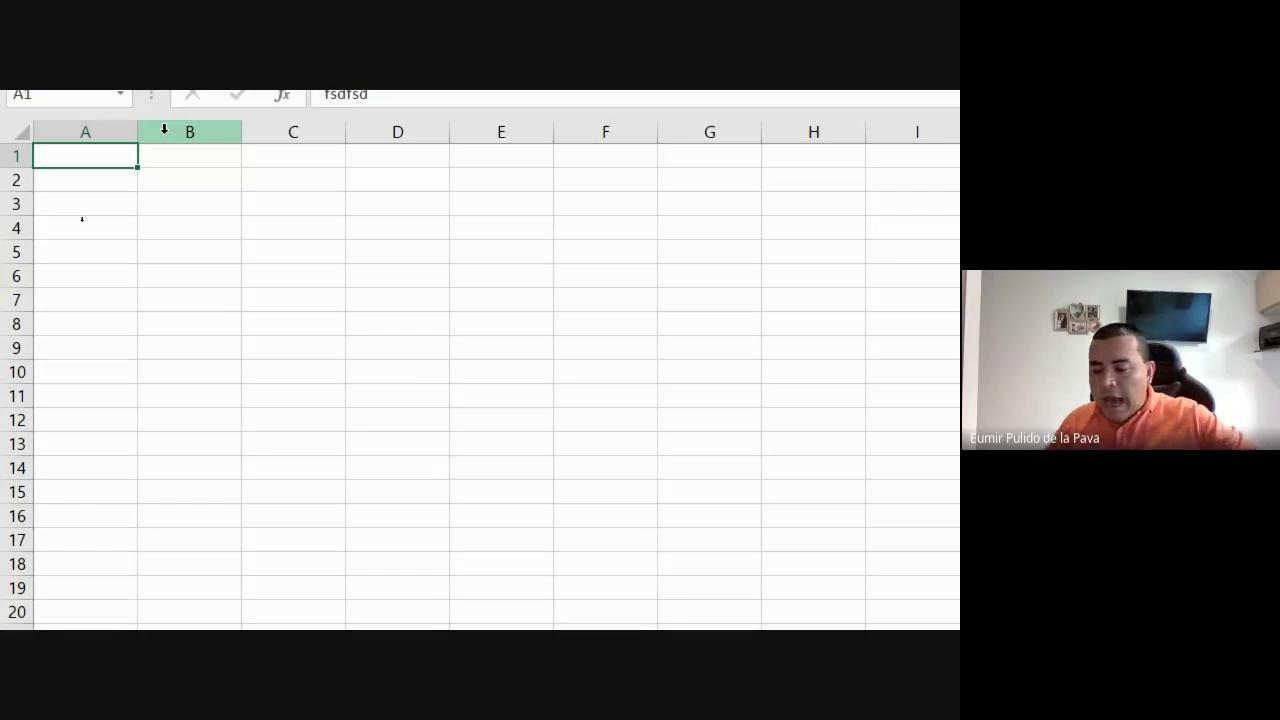
key("ctrl+shift+F1")
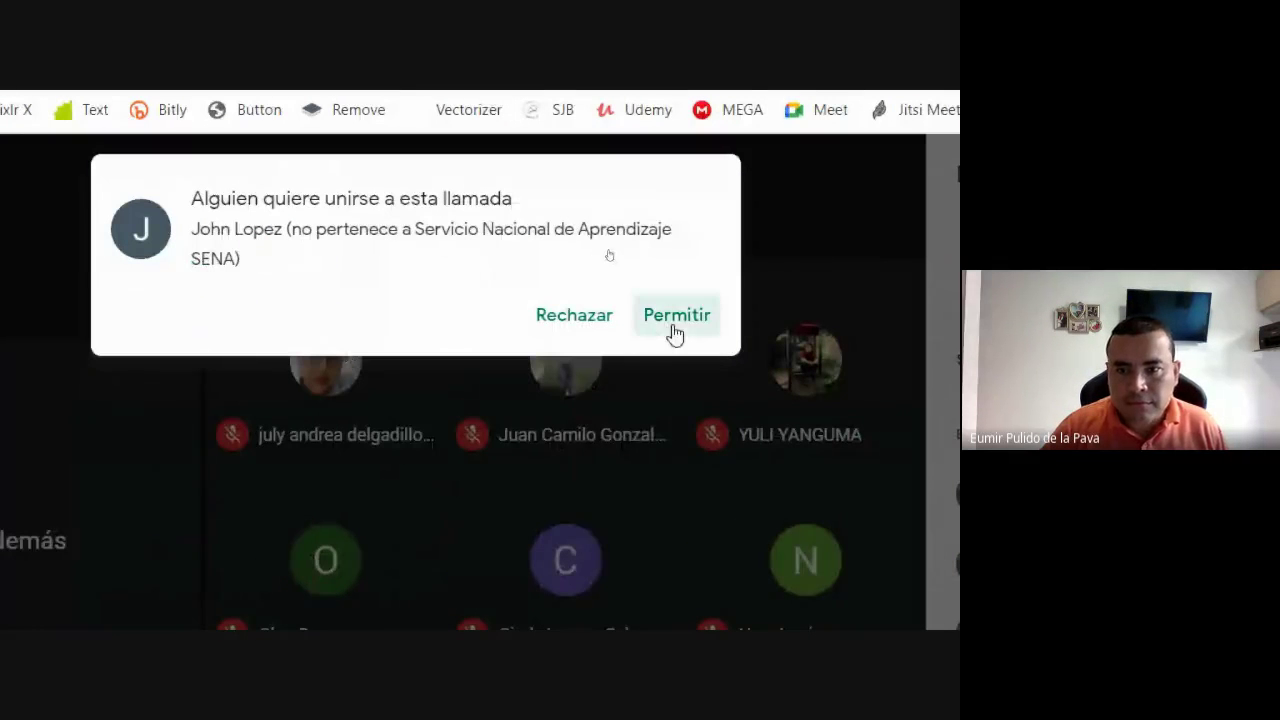
Step: Admit the first join request, reset Magnifier to 100%, and show the meeting chat
left_click(674, 330)
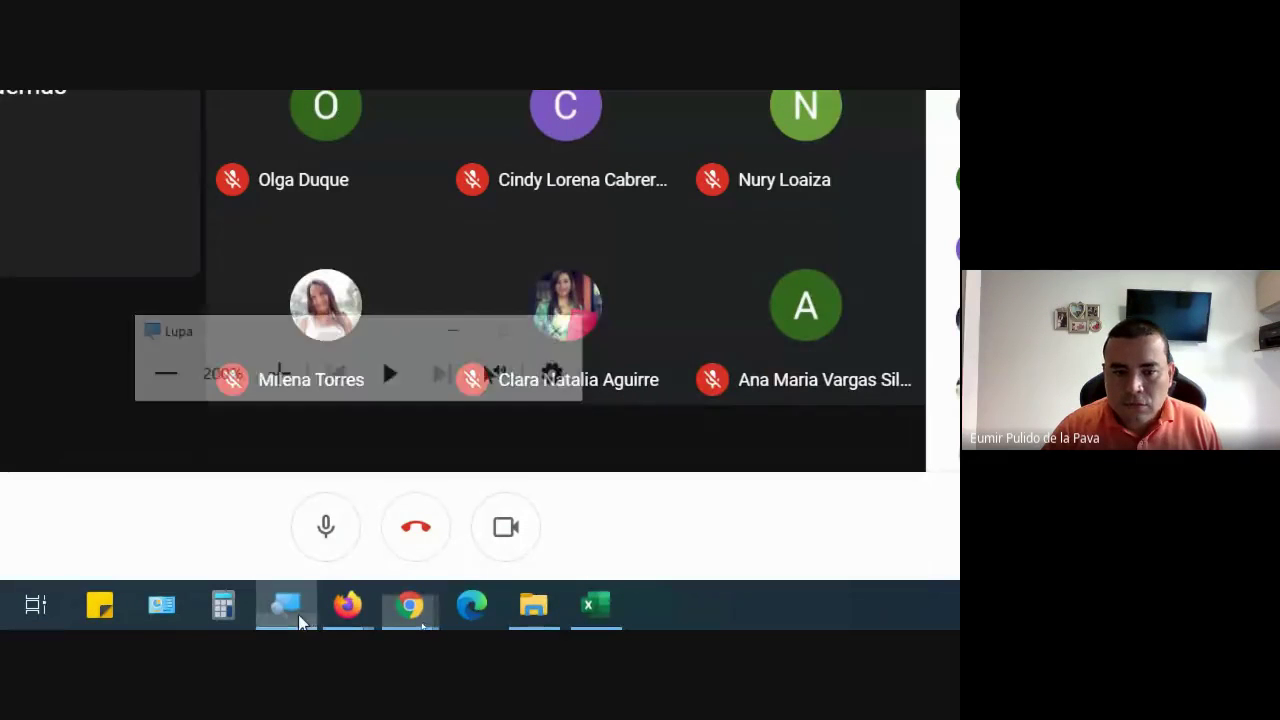
left_click(286, 604)
left_click(146, 334)
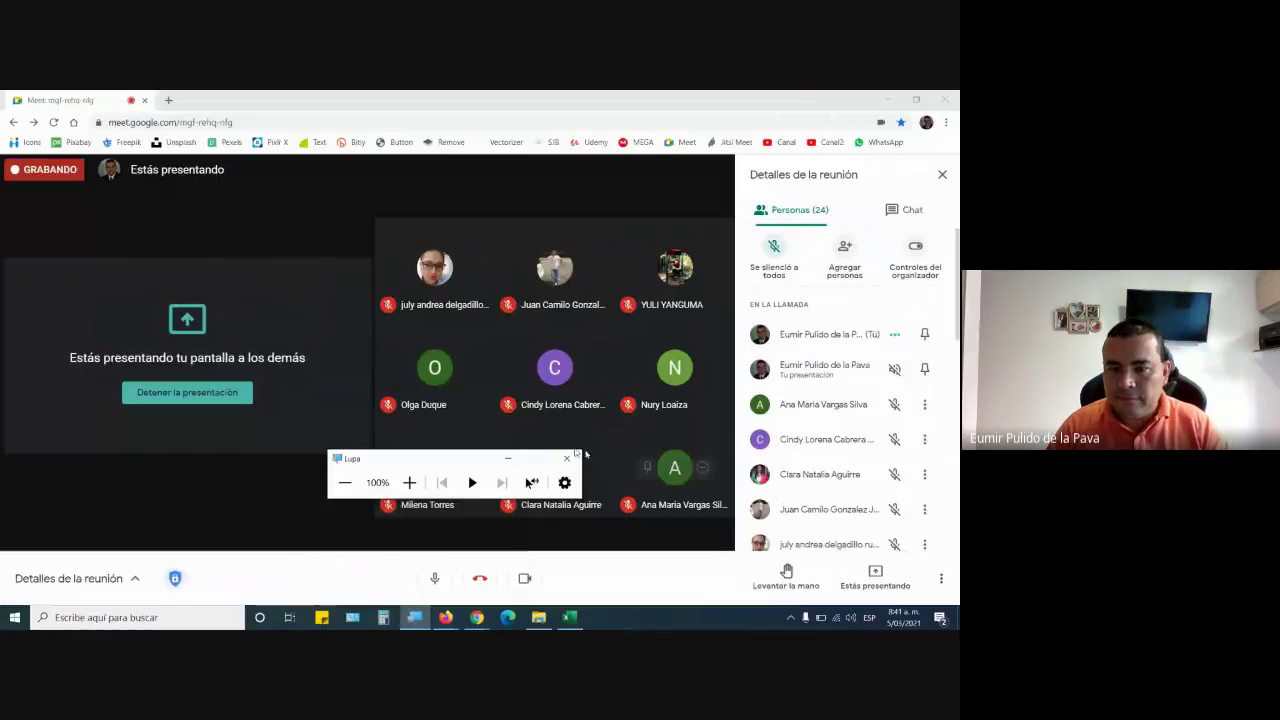
left_click(895, 212)
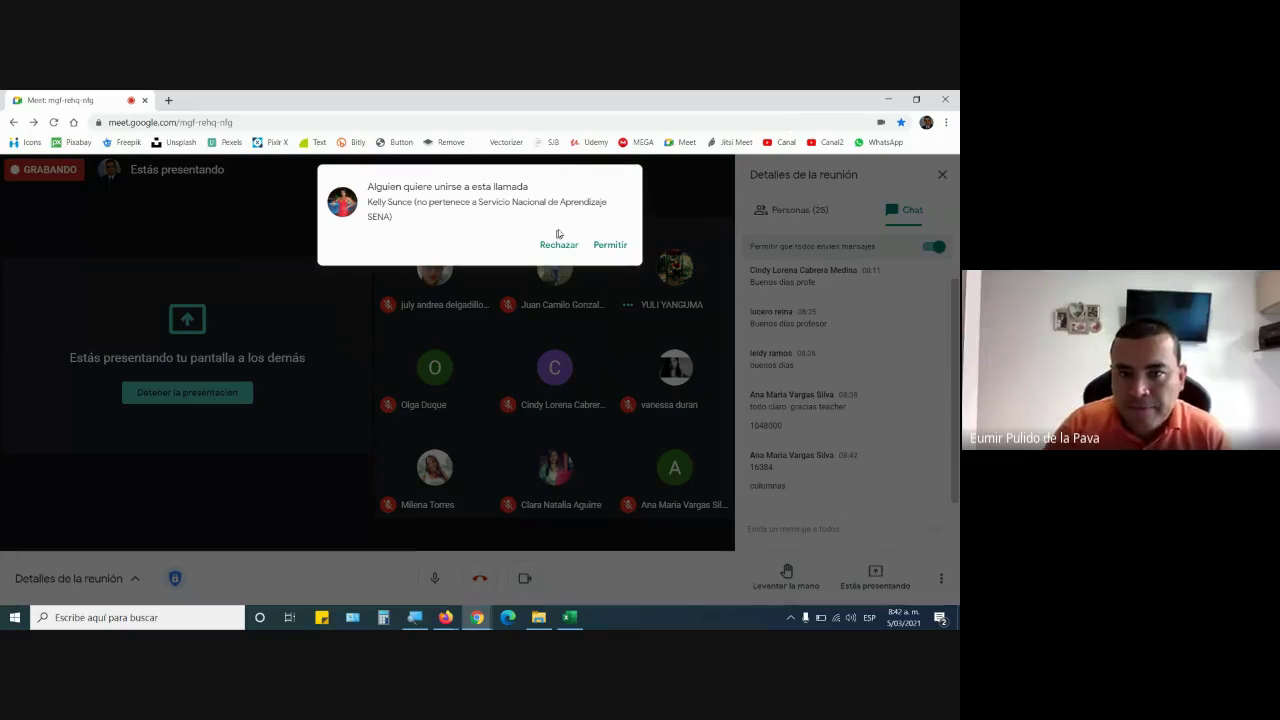
Step: Admit the second waiting person, hide the Magnifier, and return to the Excel workbook
left_click(622, 254)
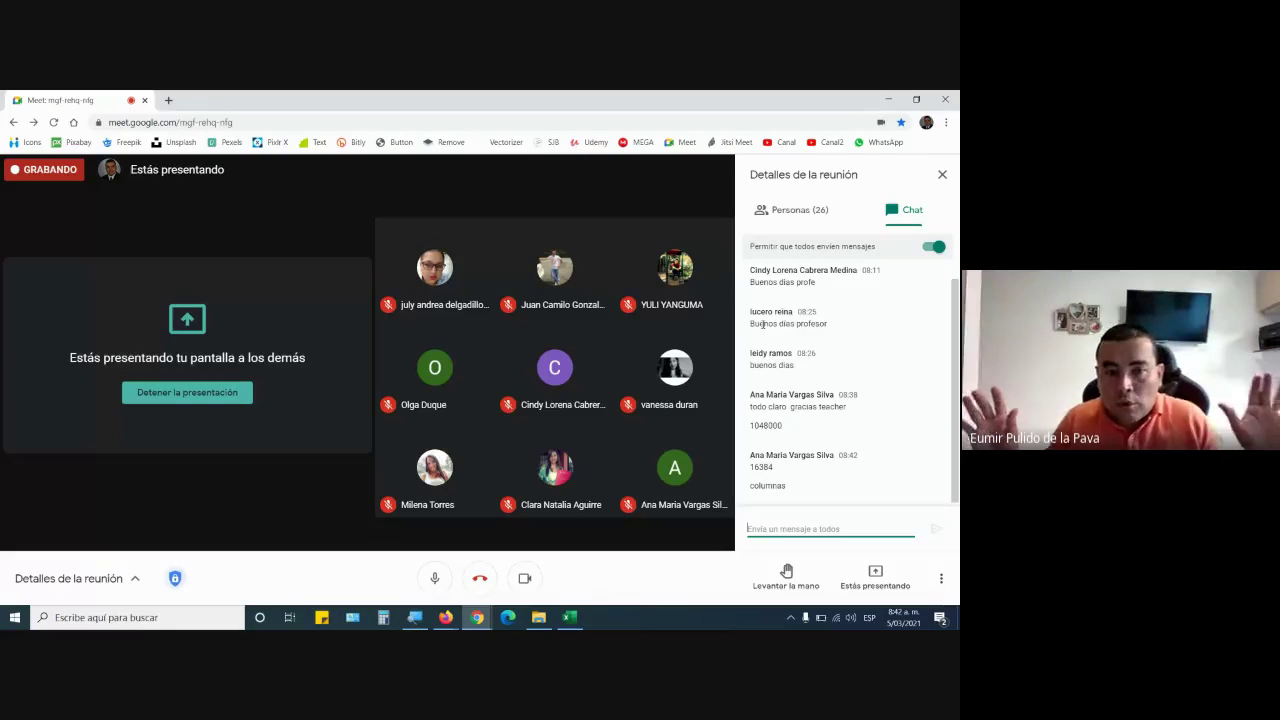
left_click(415, 617)
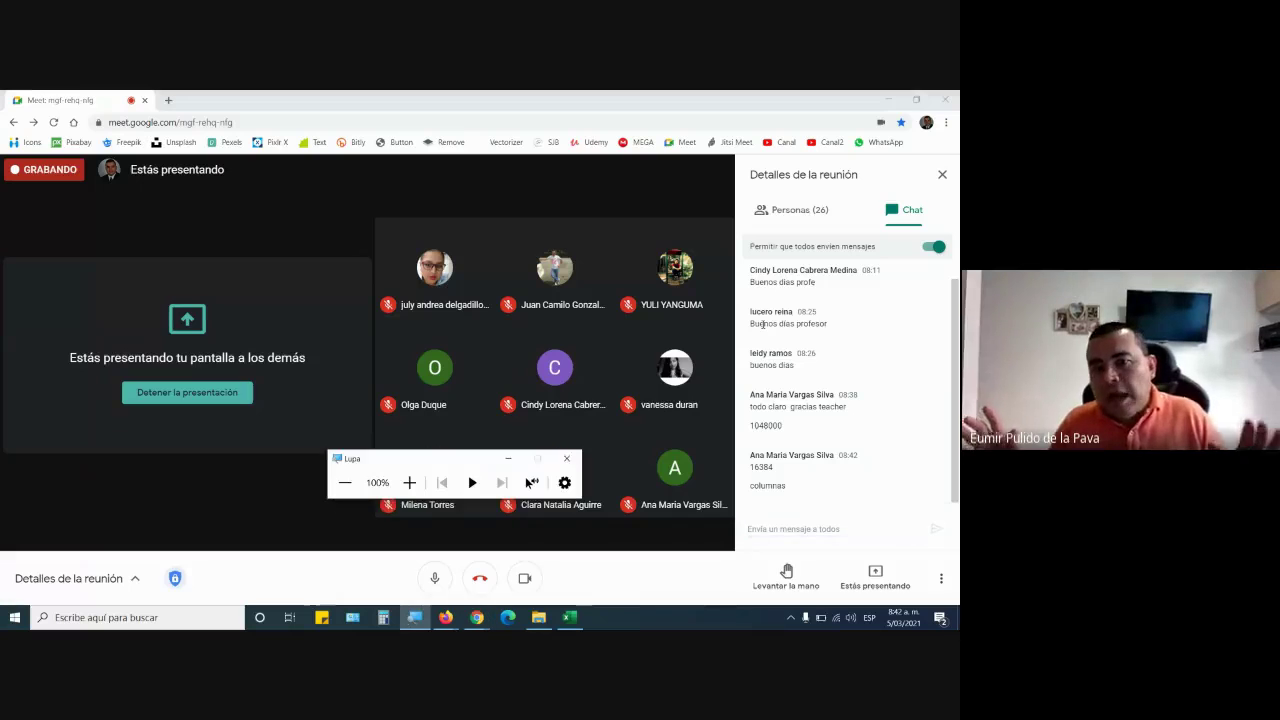
left_click(508, 458)
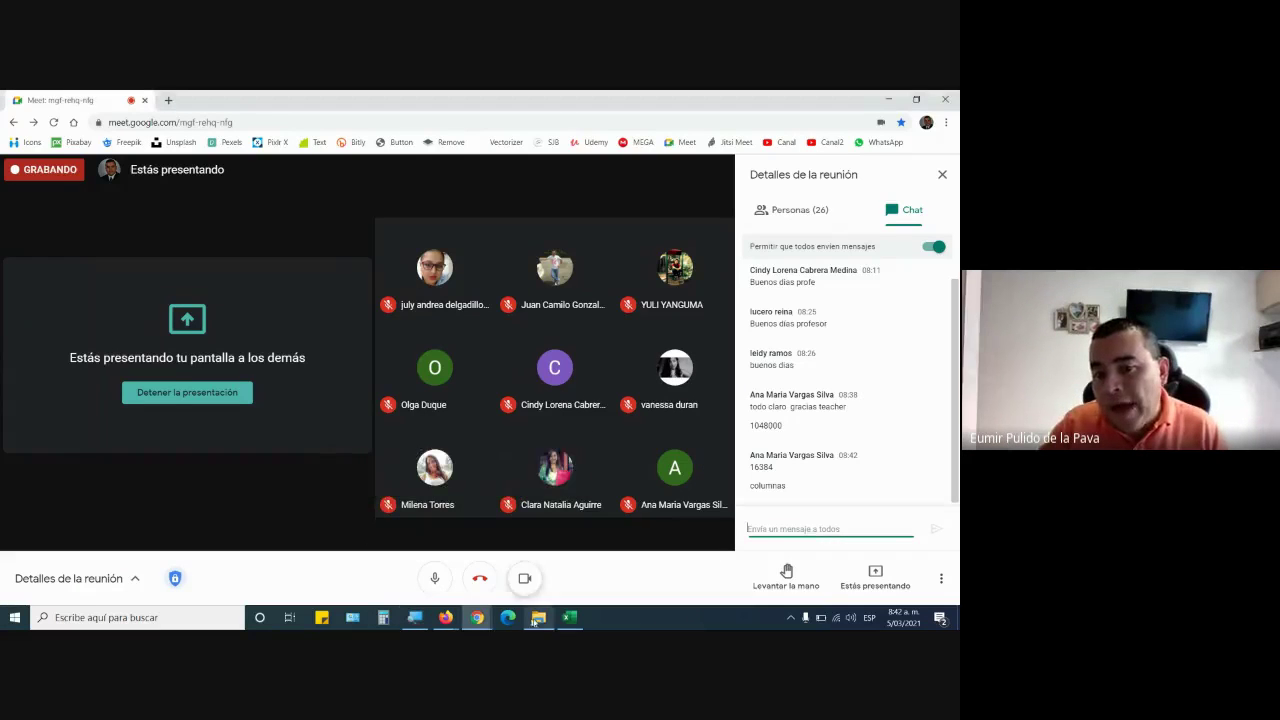
left_click(570, 617)
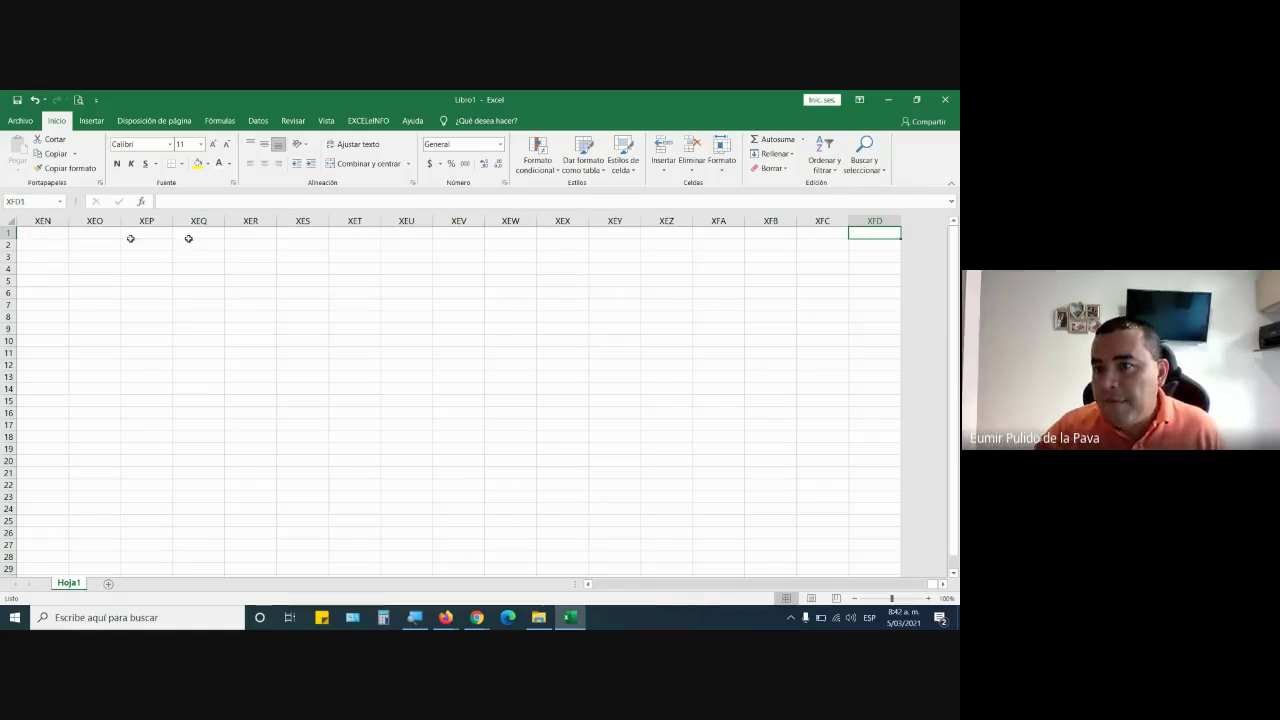
Step: Select last column XFD, mute the open-microphone participant in Meet, and jump back to column A
left_click(866, 220)
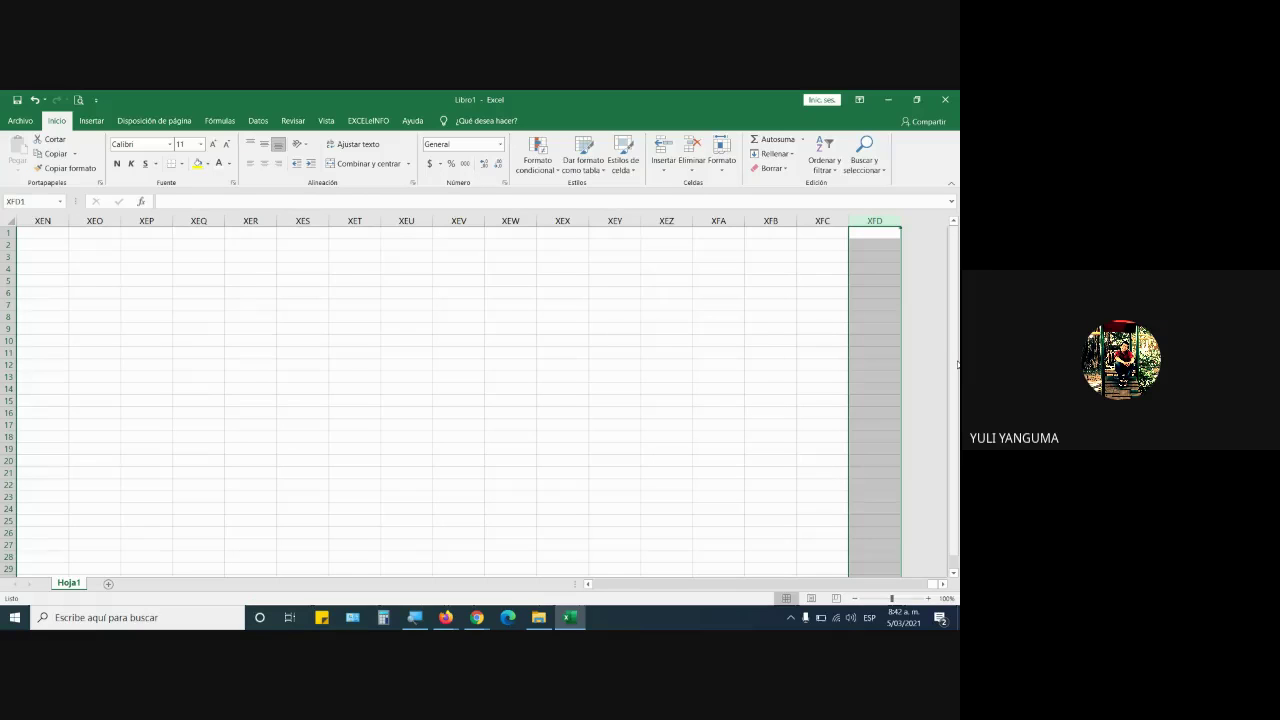
key("Right")
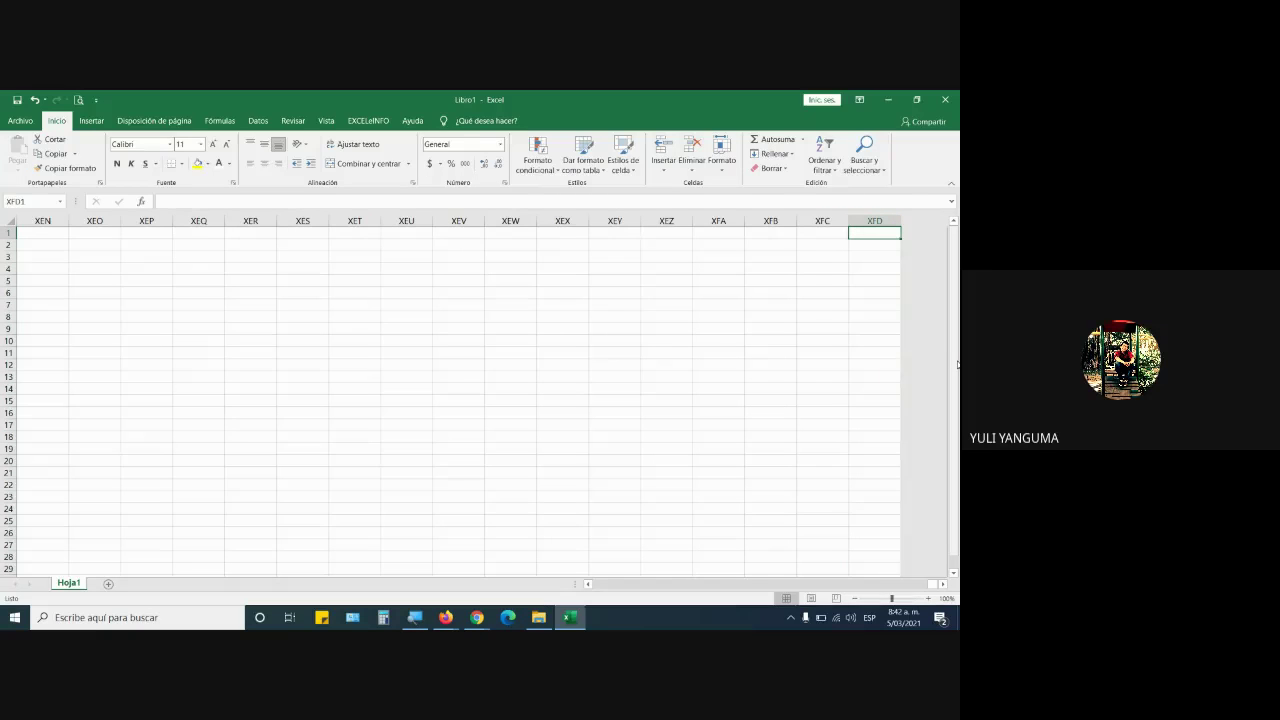
key("alt+Tab")
left_click(673, 269)
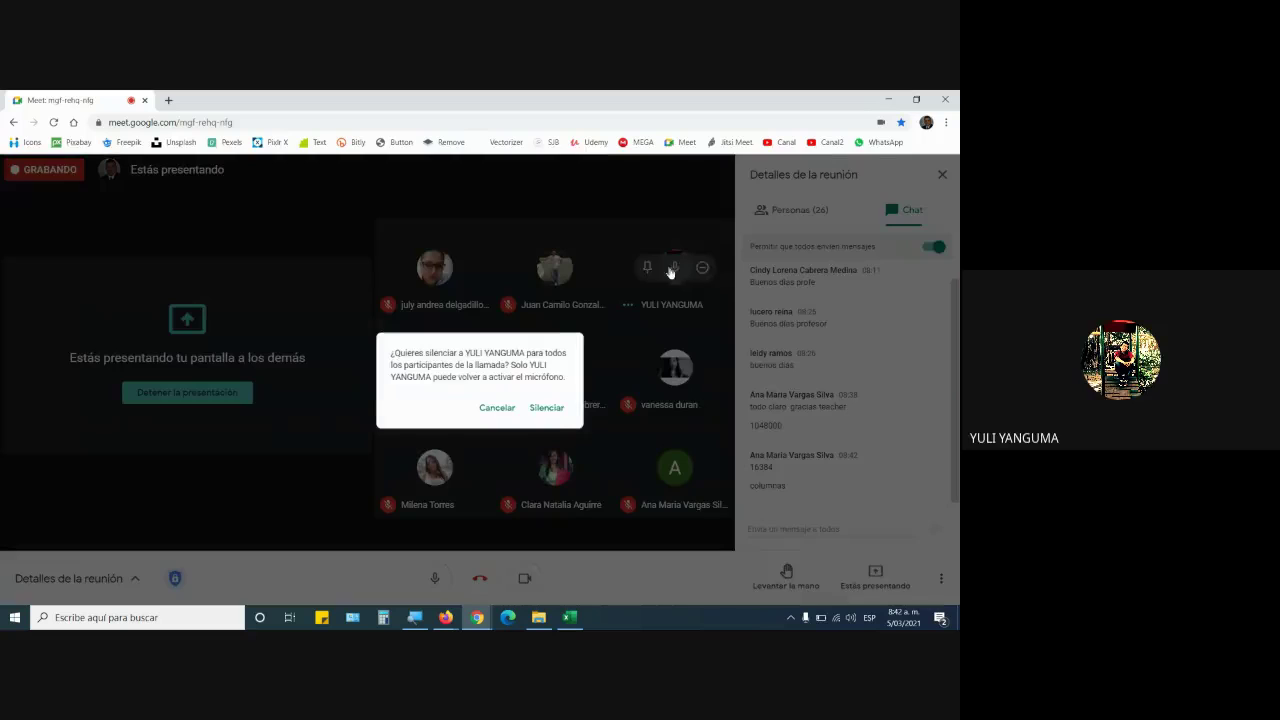
left_click(547, 407)
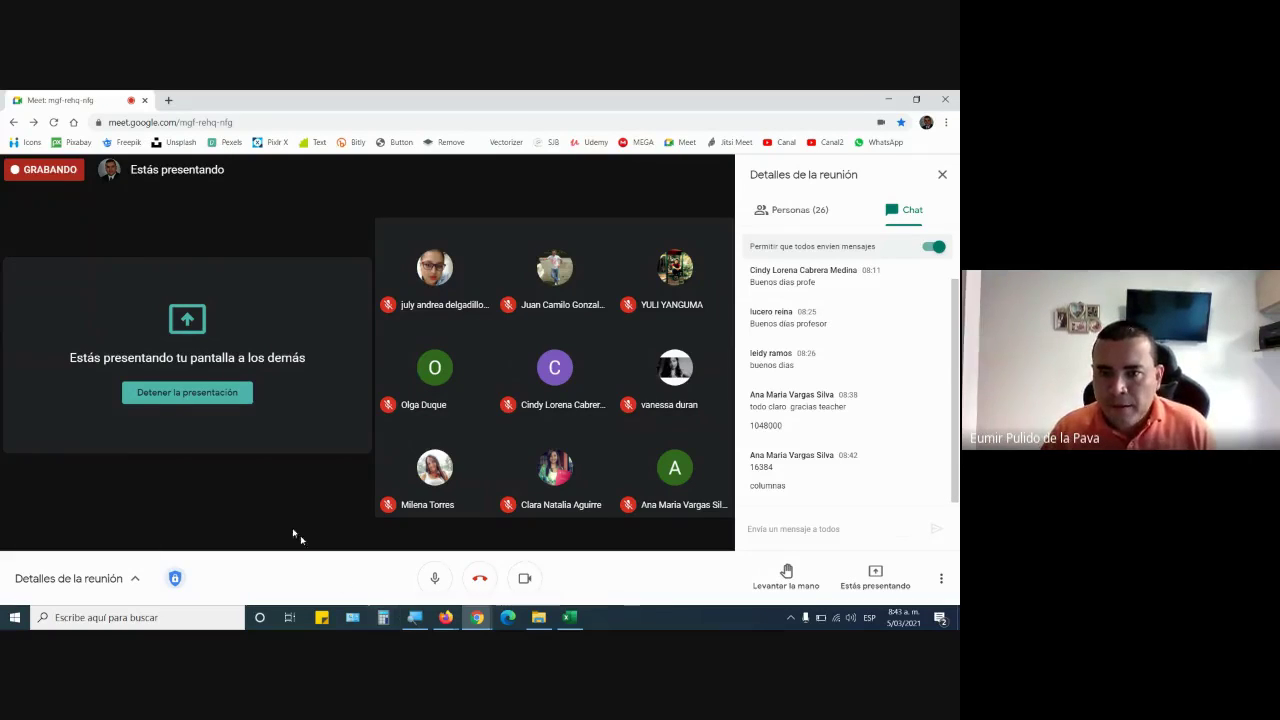
key("alt+Tab")
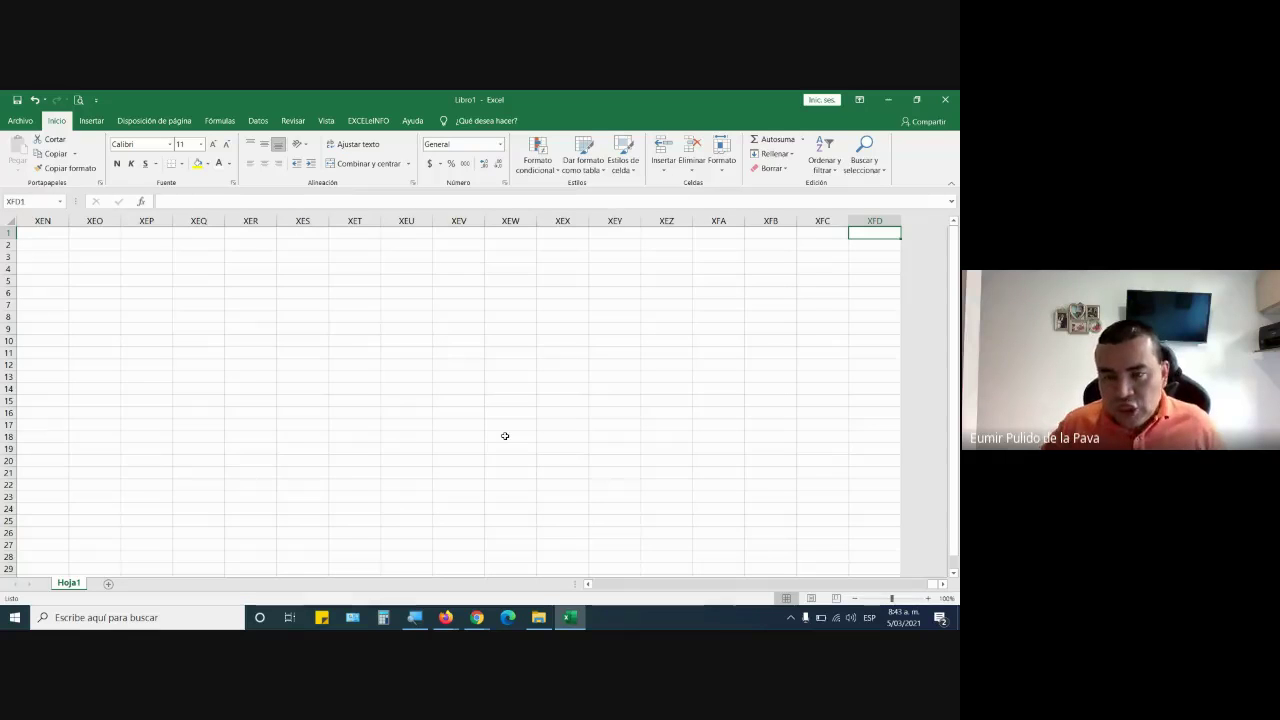
key("ctrl+Left")
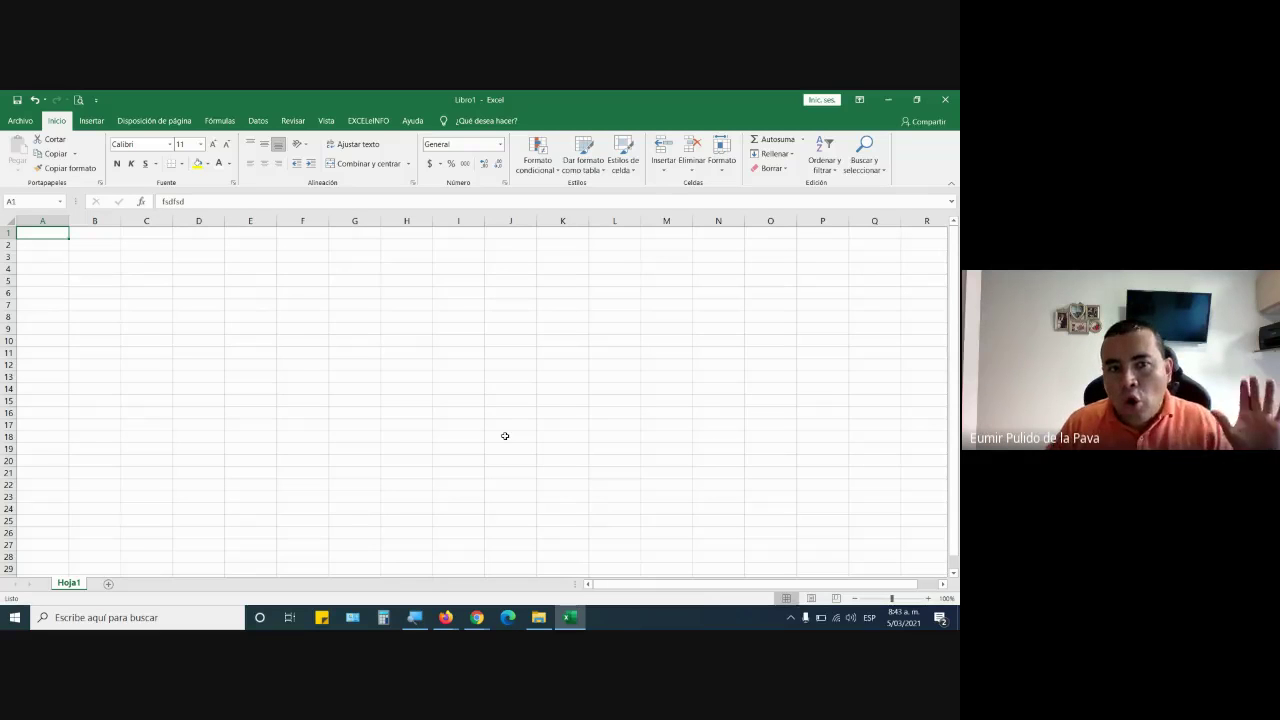
Step: Move along row 1, return to the first column with Home, then switch to Meet
key("Right")
key("Right")
key("Right")
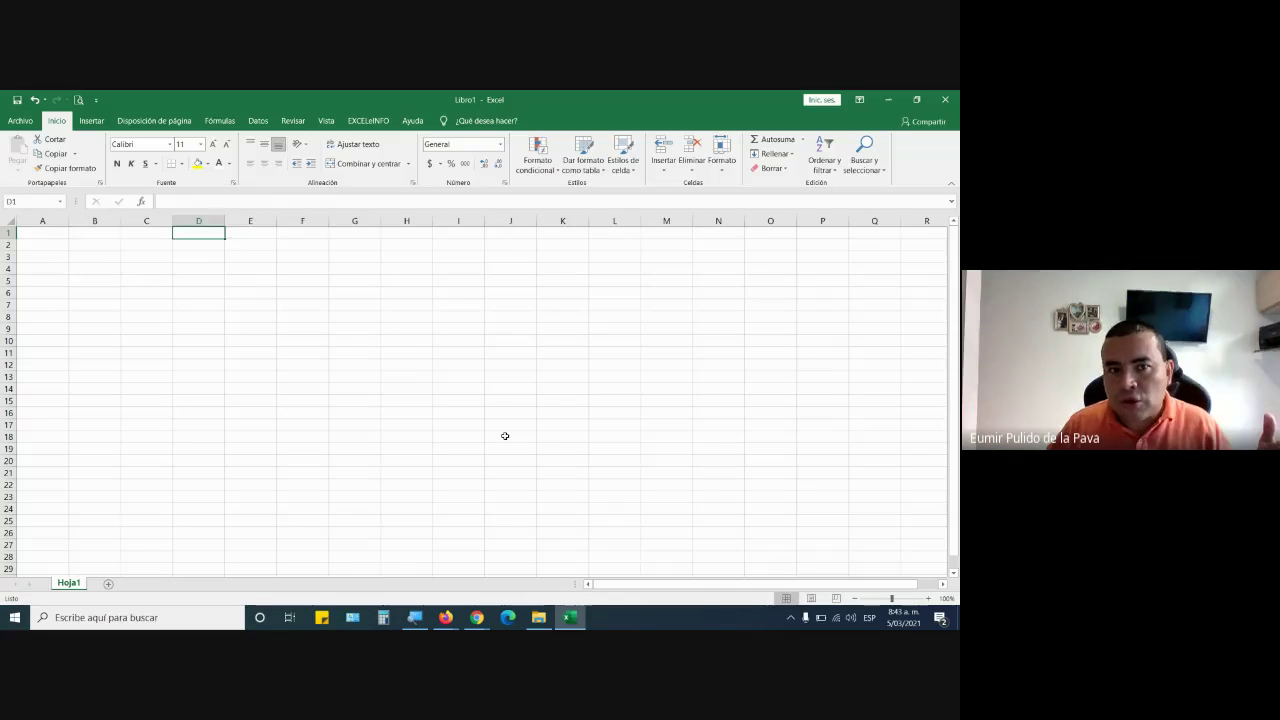
key("Right")
key("Right")
key("Right")
key("Right")
key("Right")
key("Right")
key("Right")
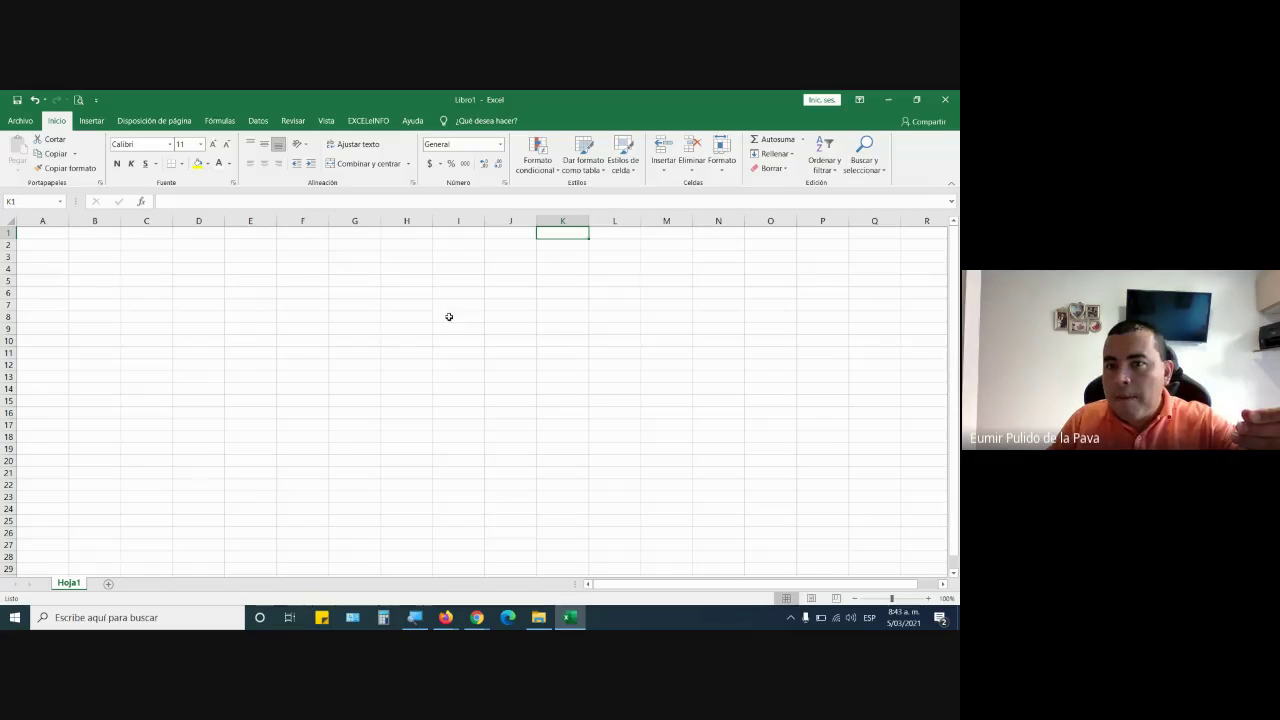
key("Right")
key("Right")
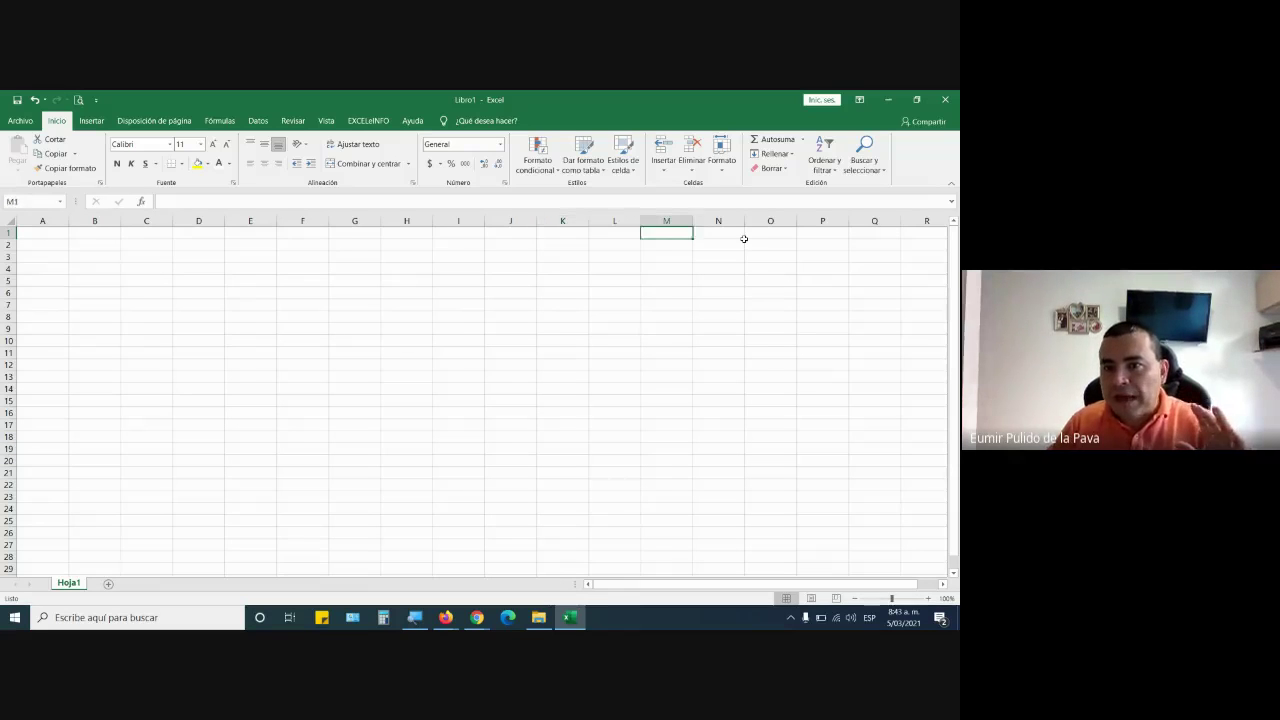
key("Right")
key("Right")
key("Right")
key("Right")
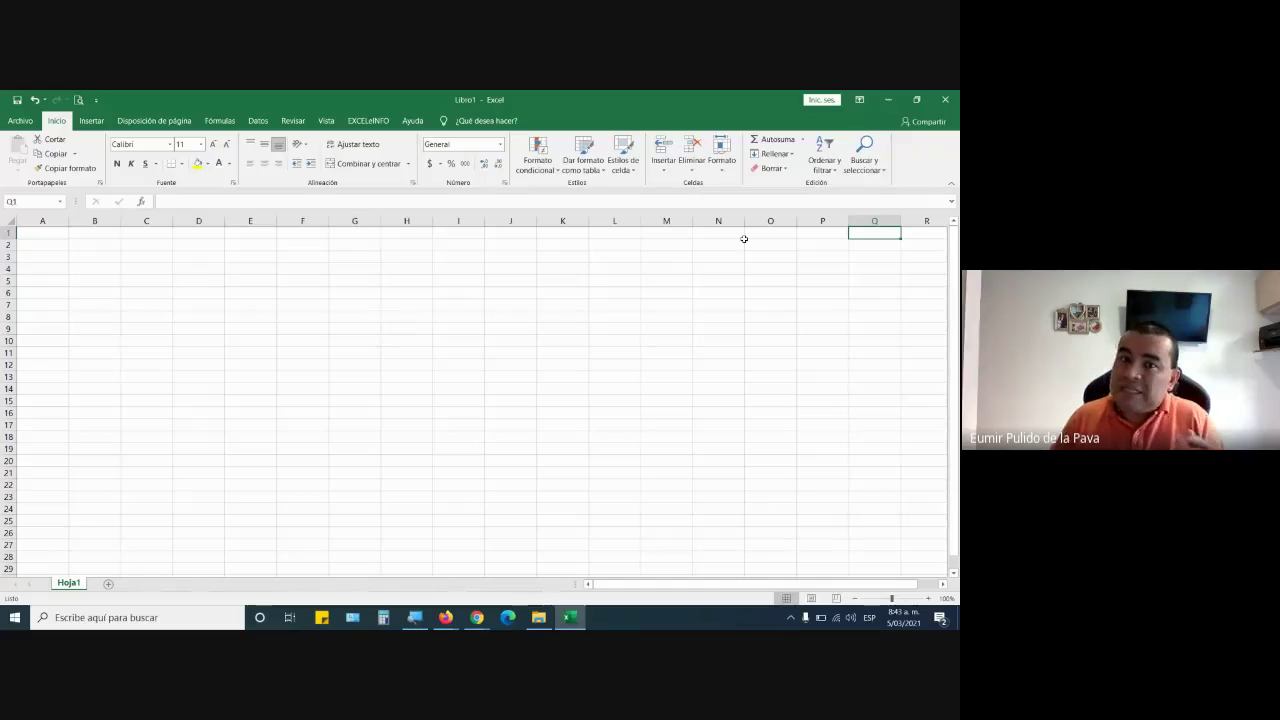
key("Right")
key("Right")
key("Right")
key("Right")
key("Right")
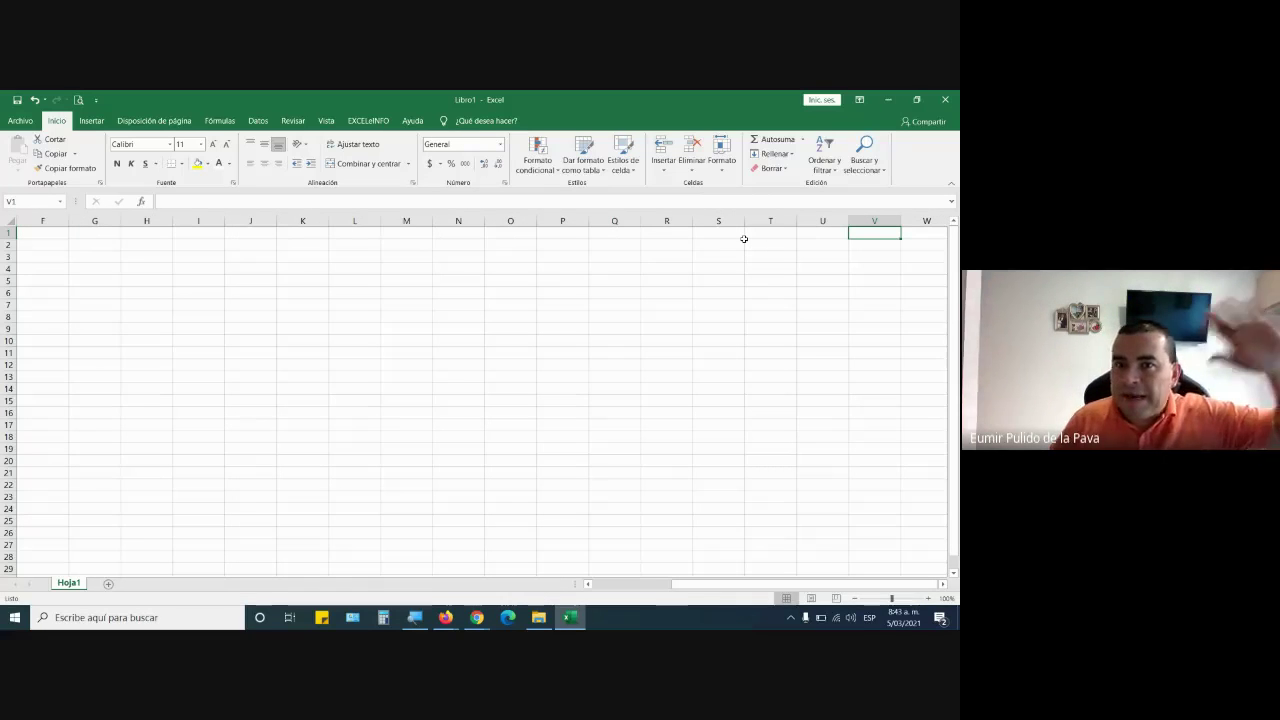
key("Right")
key("Right")
key("Left")
key("Left")
key("Left")
key("Home")
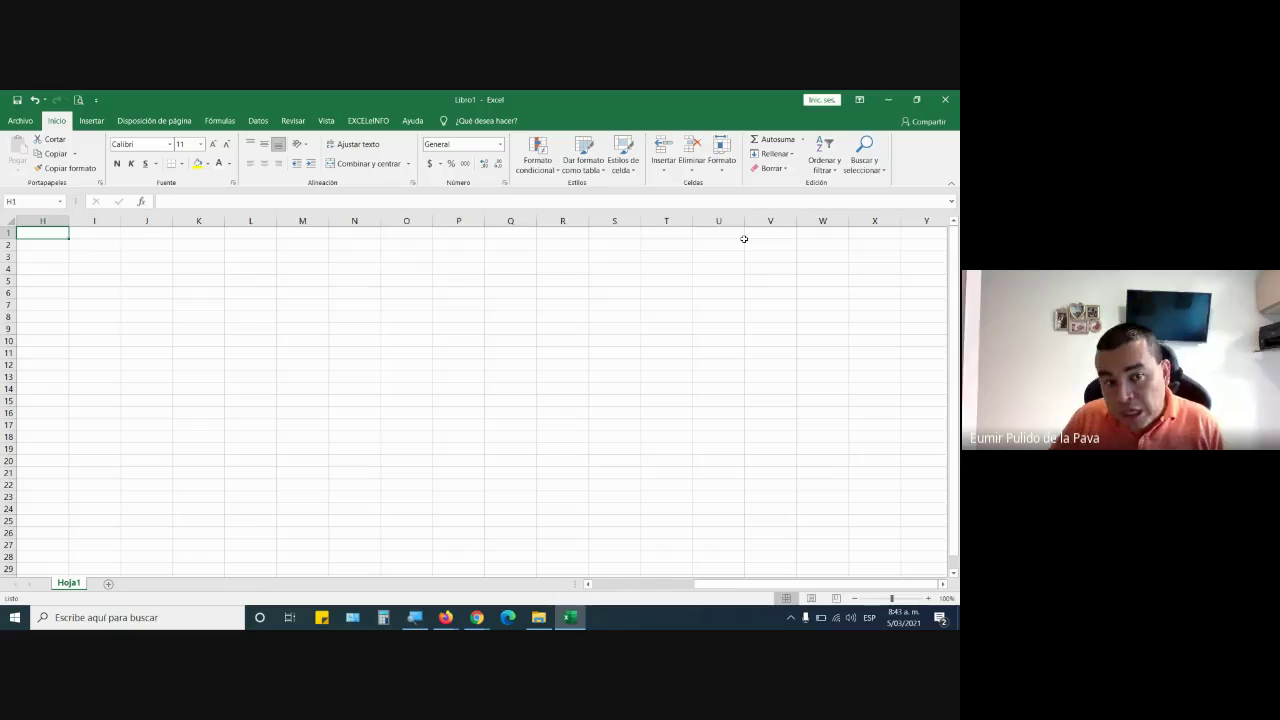
key("alt+Tab")
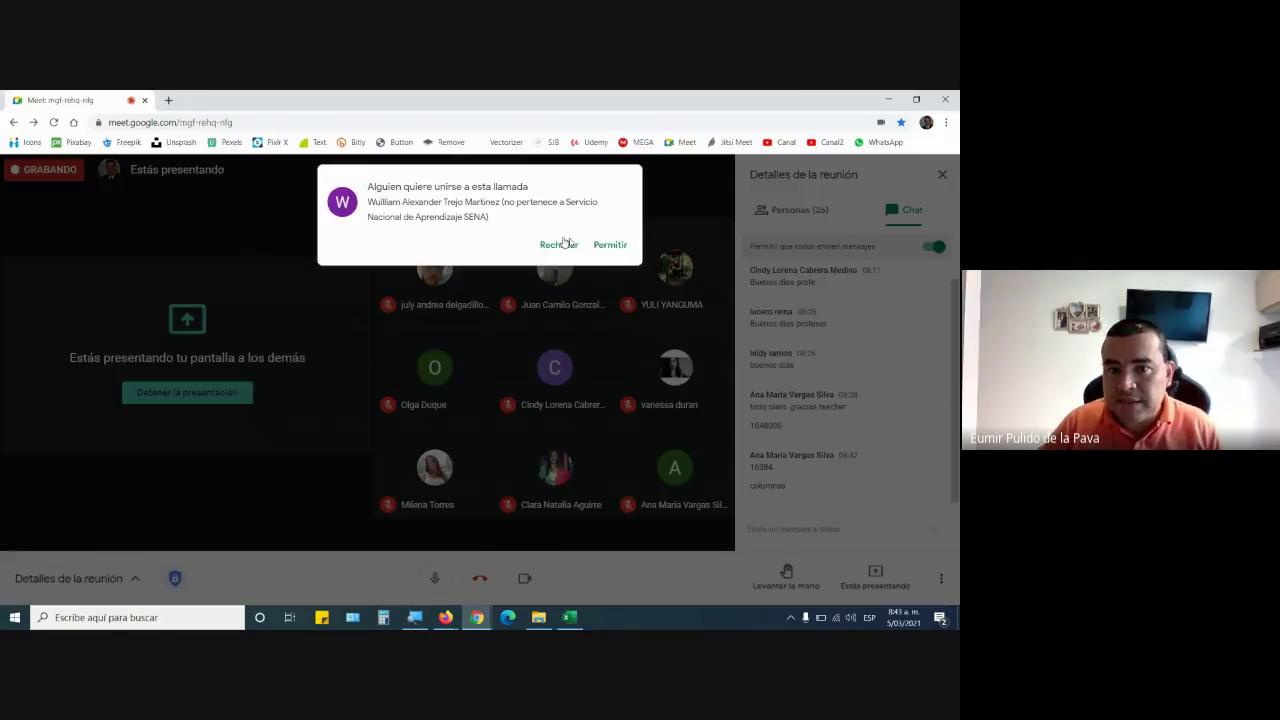
Step: Admit the guest asking to join the Meet call, then switch back to Excel
left_click(610, 245)
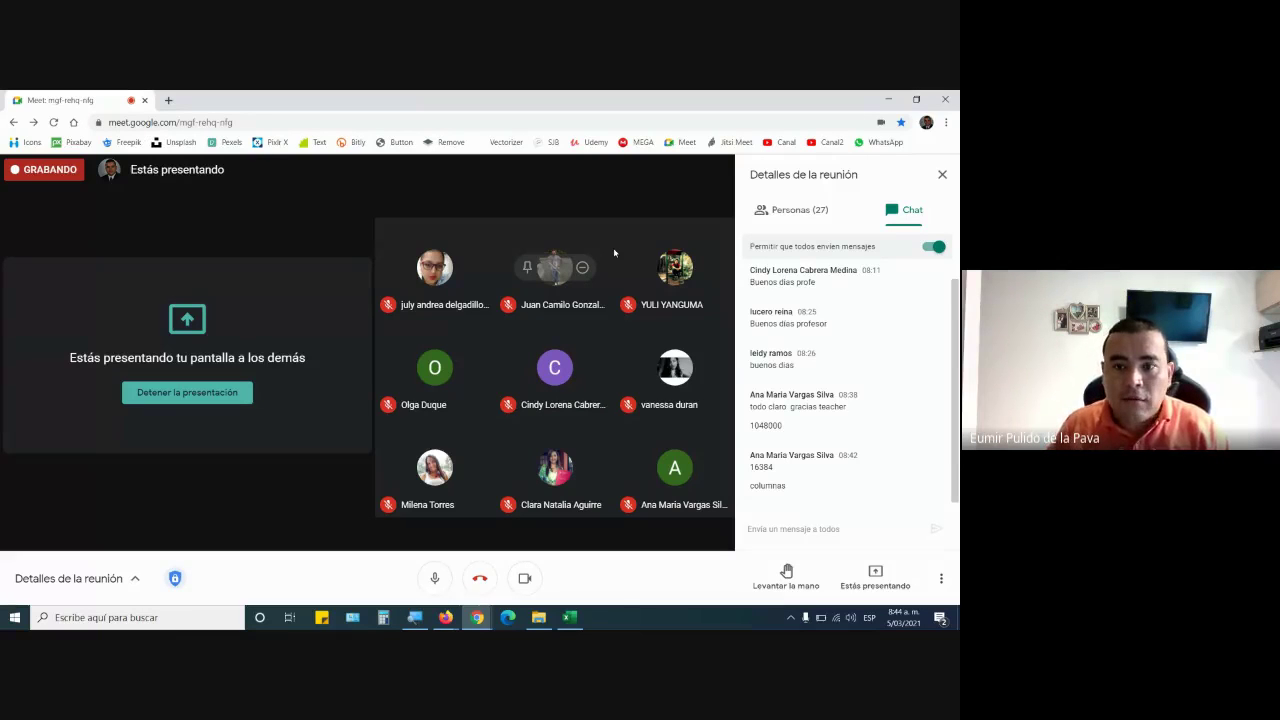
key("alt+Tab")
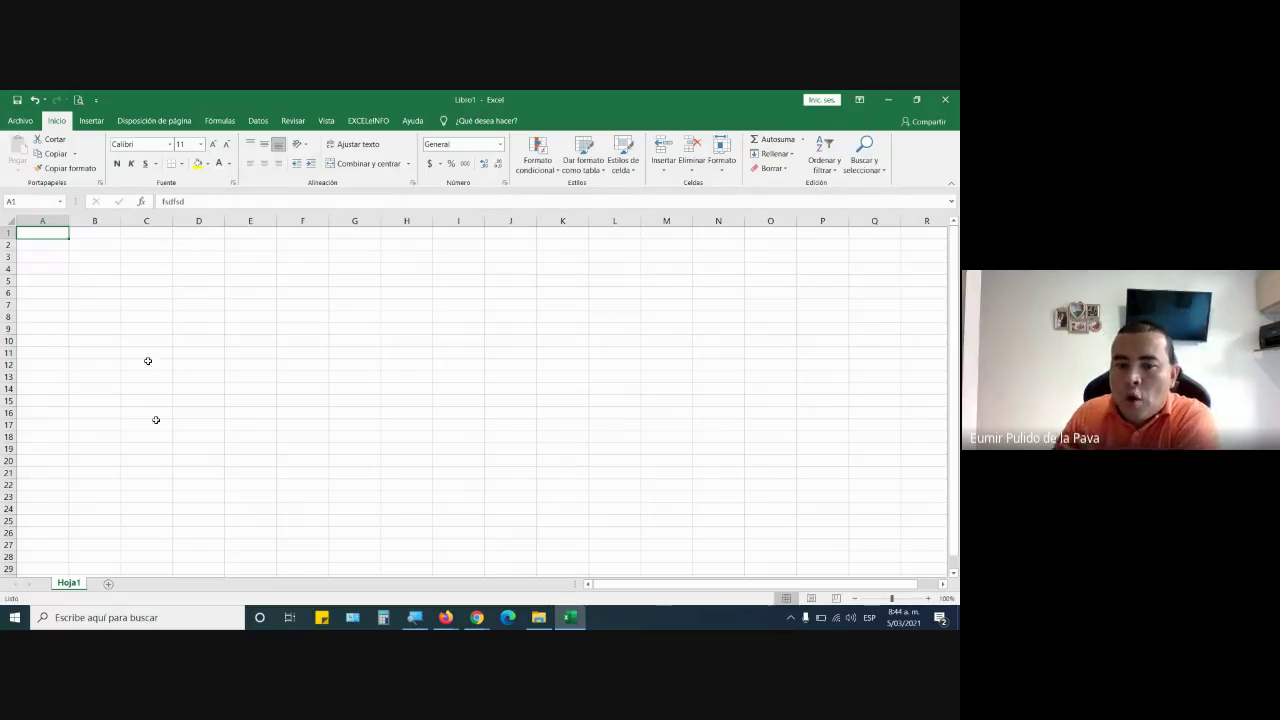
Step: Zoom the Magnifier to 200%, then select column B, column A and cell B1
left_click(414, 617)
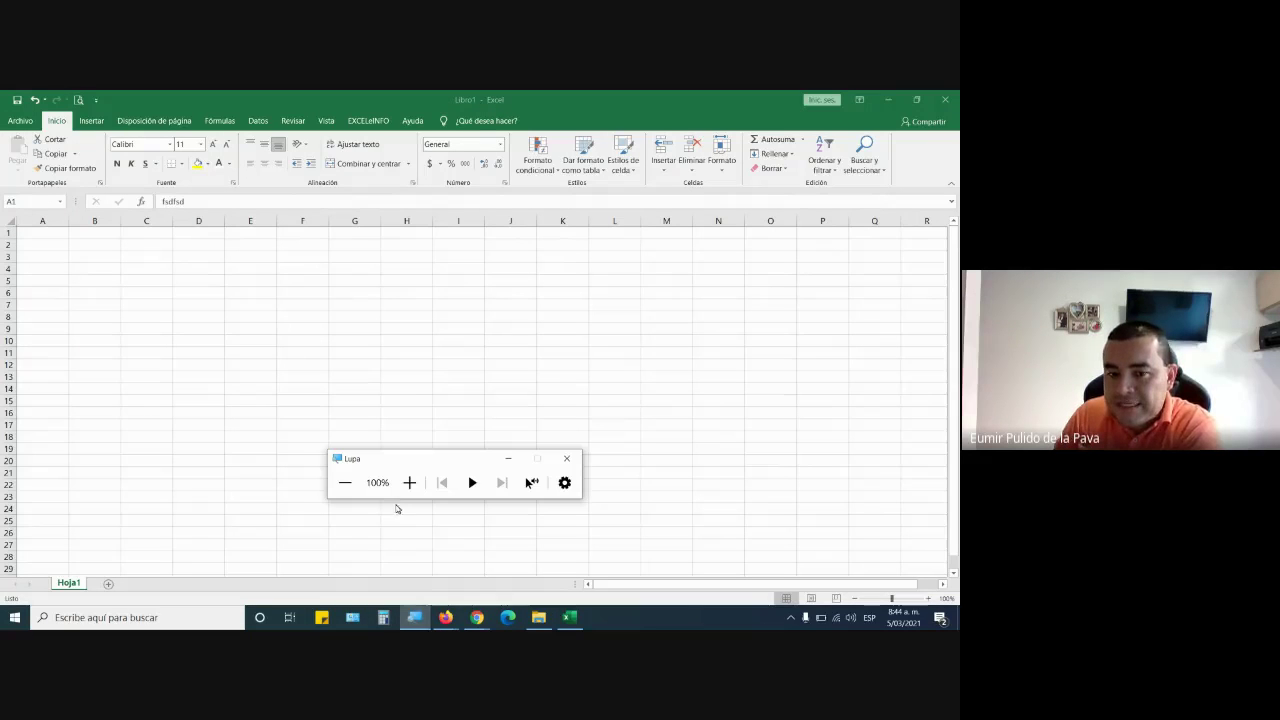
left_click(409, 482)
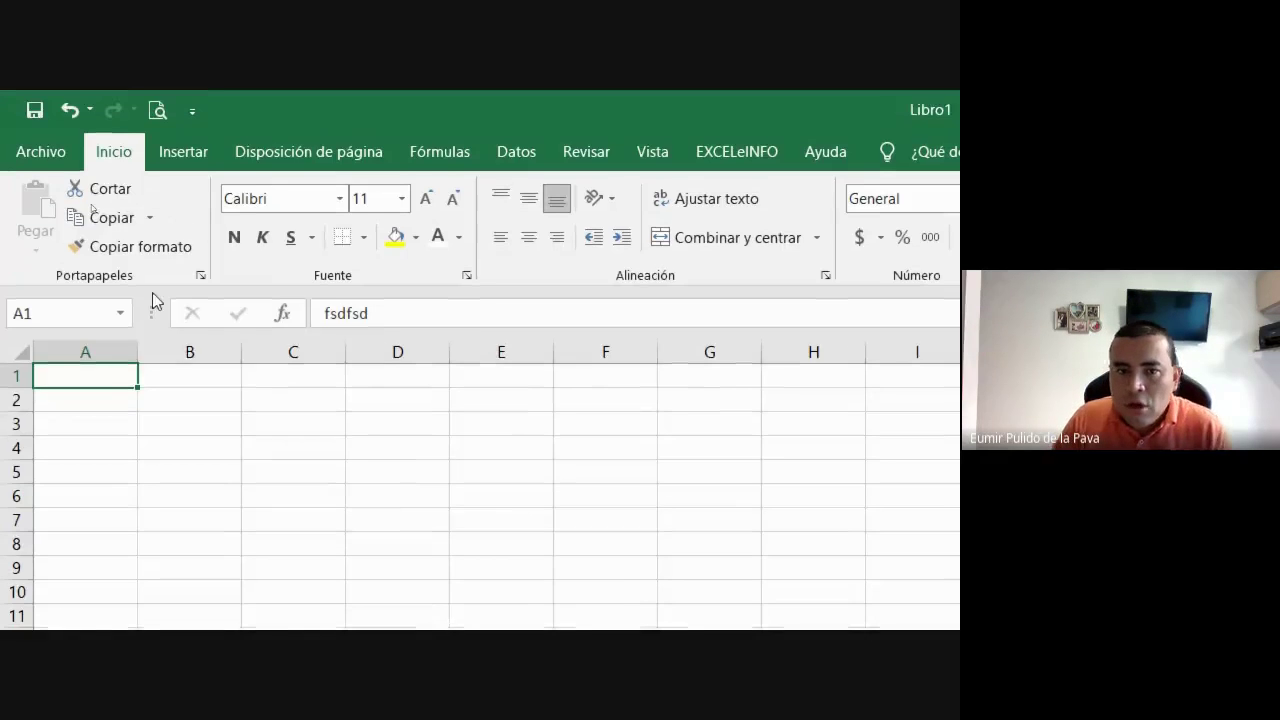
left_click(188, 352)
left_click(84, 352)
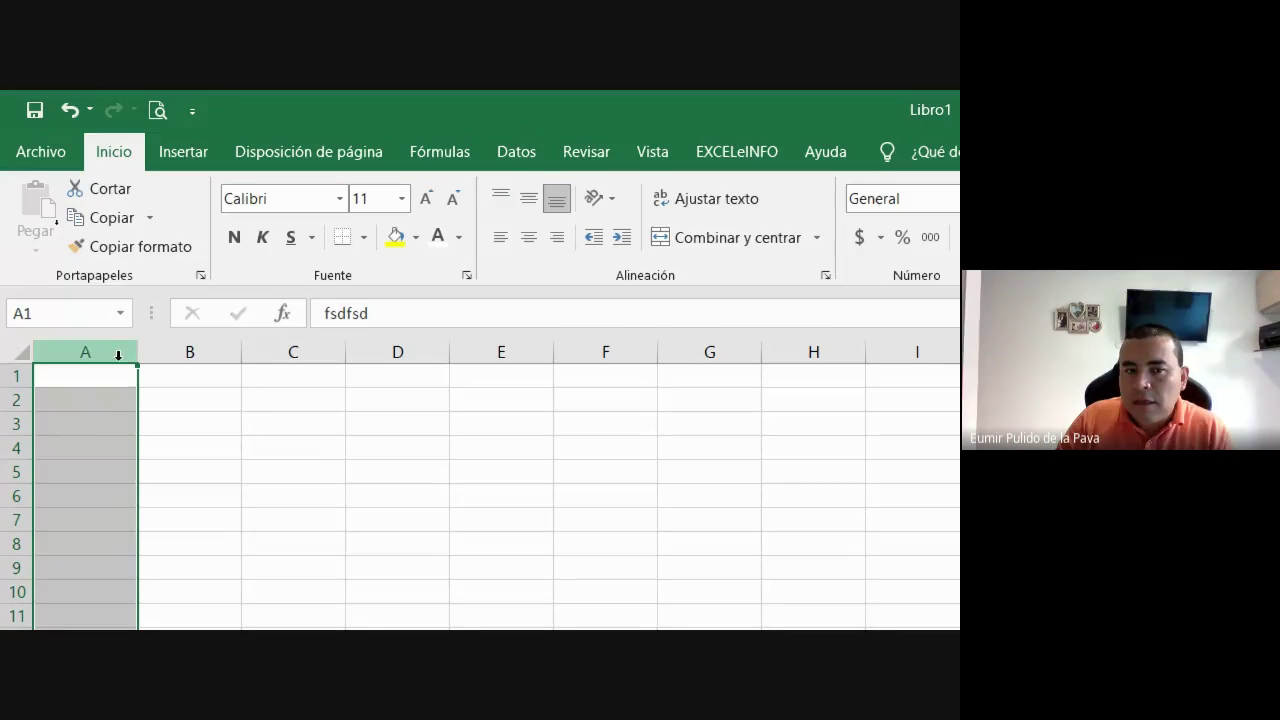
left_click(188, 378)
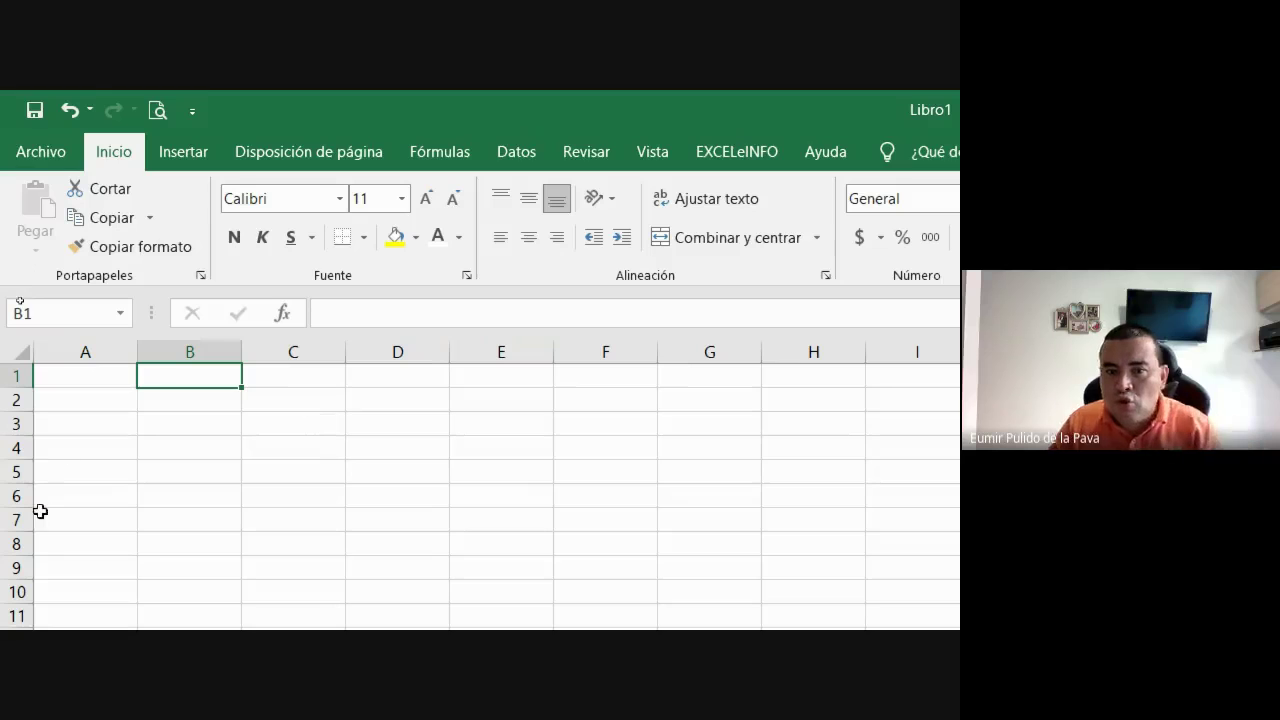
Step: Turn on 'Estilo de referencia F1C1' under Opciones > Fórmulas and apply it
left_click(36, 150)
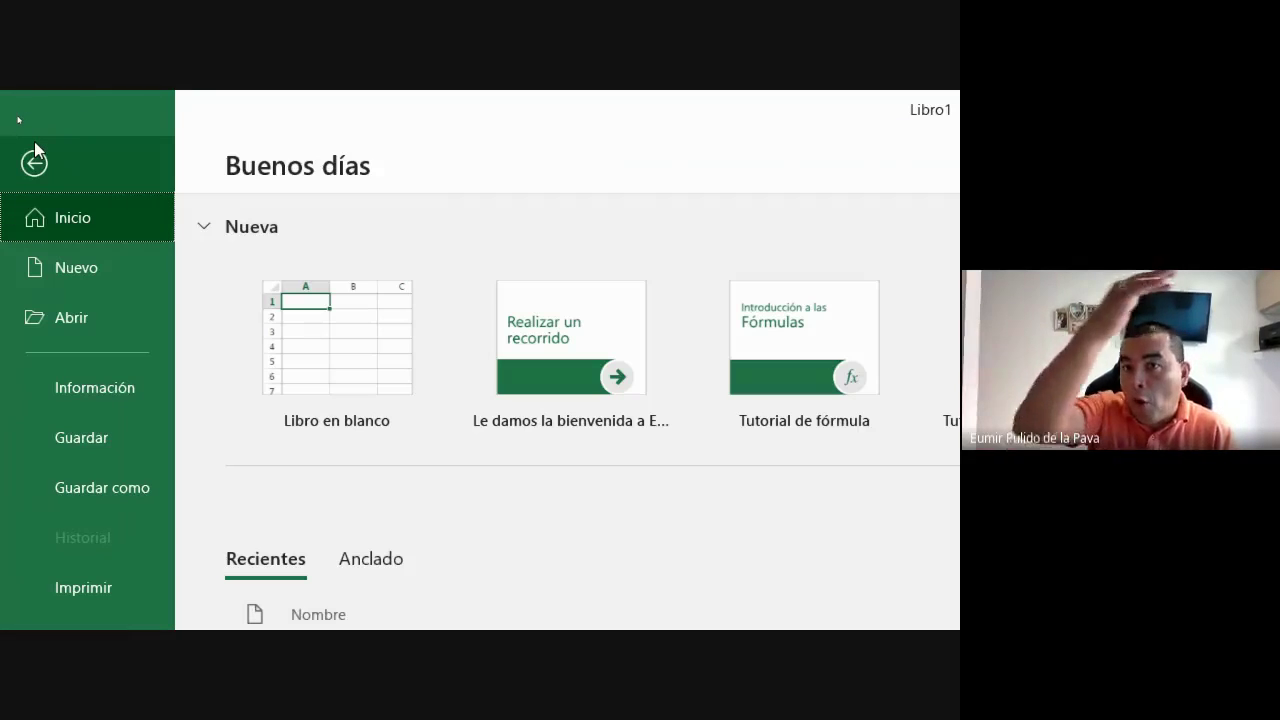
scroll(45, 400, "down", 10)
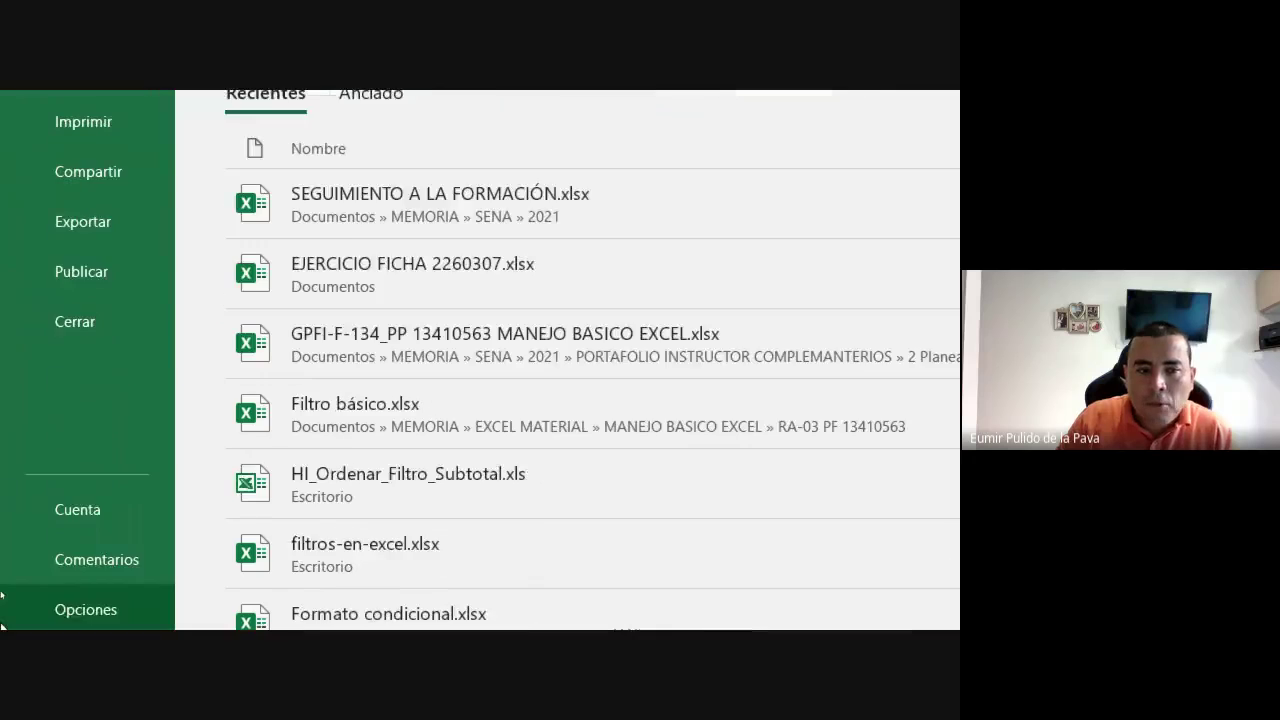
left_click(74, 548)
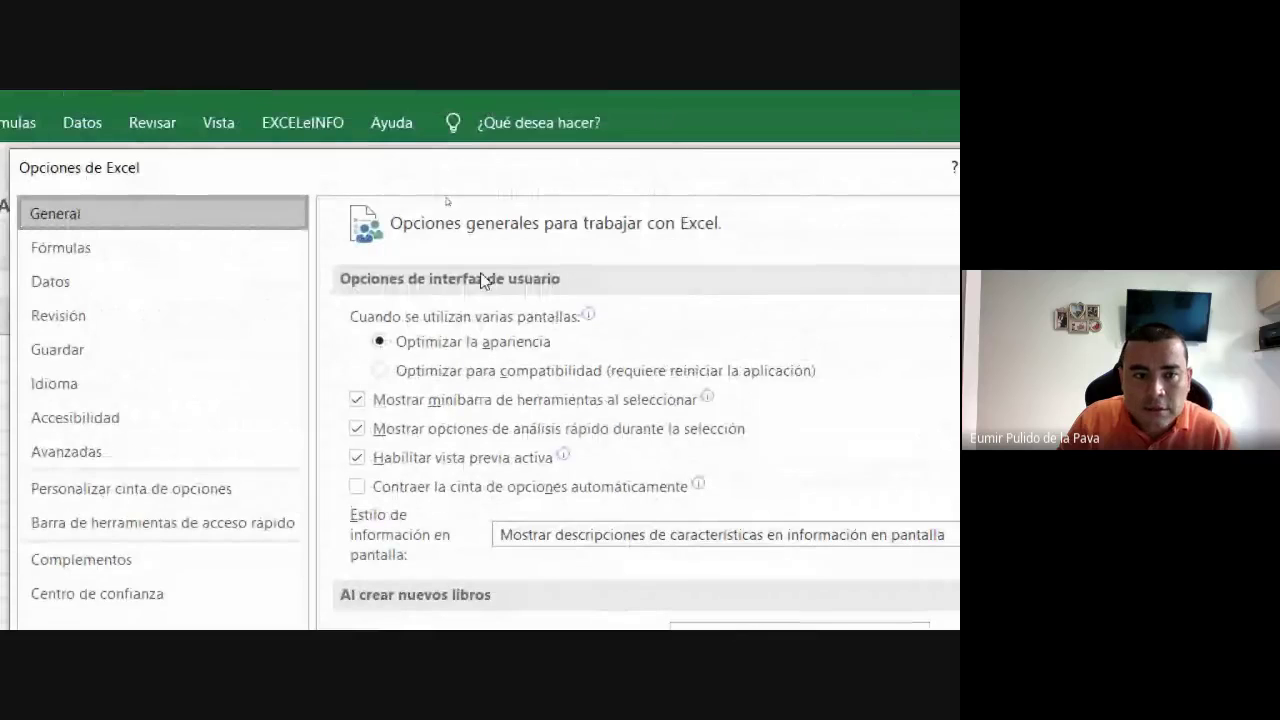
left_click(104, 256)
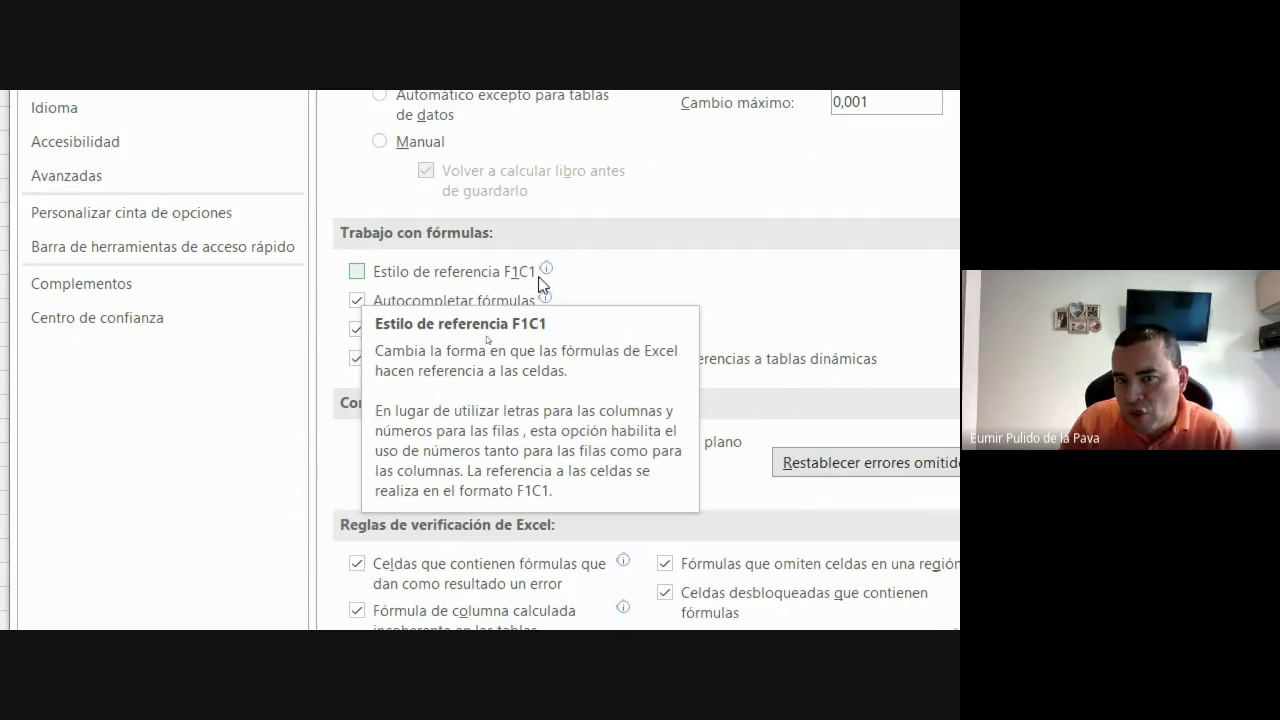
left_click(356, 273)
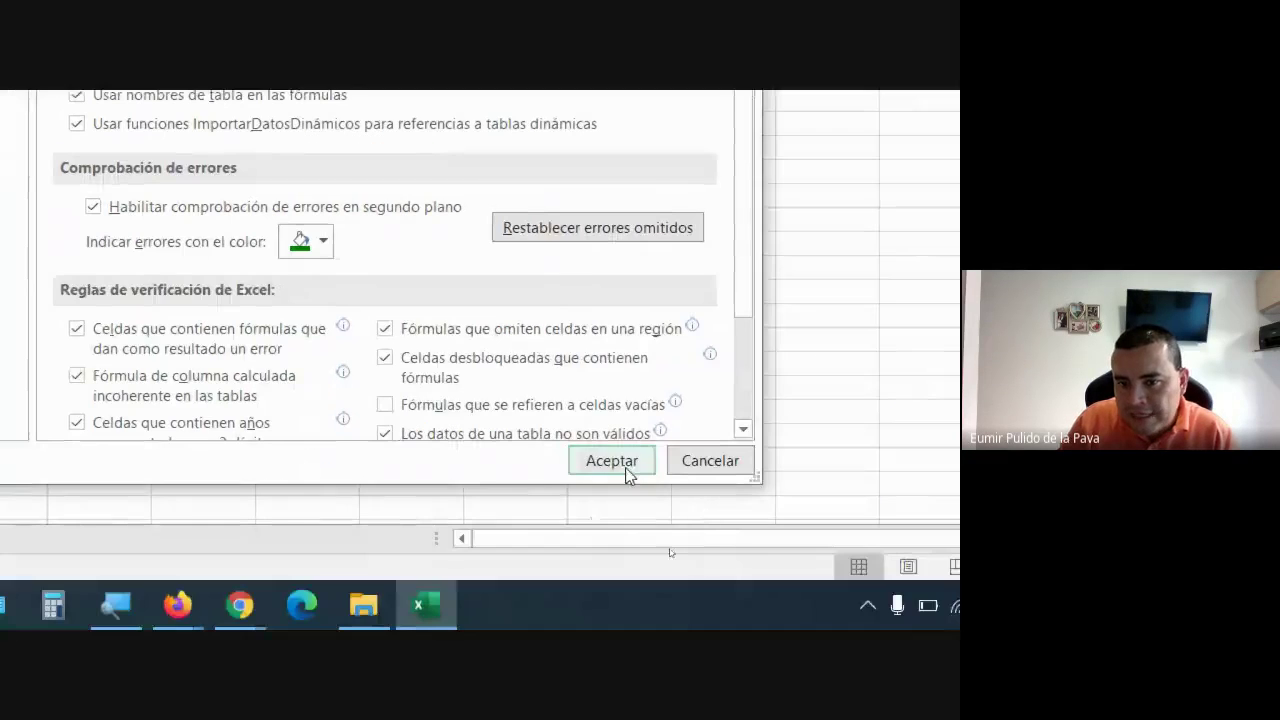
left_click(606, 451)
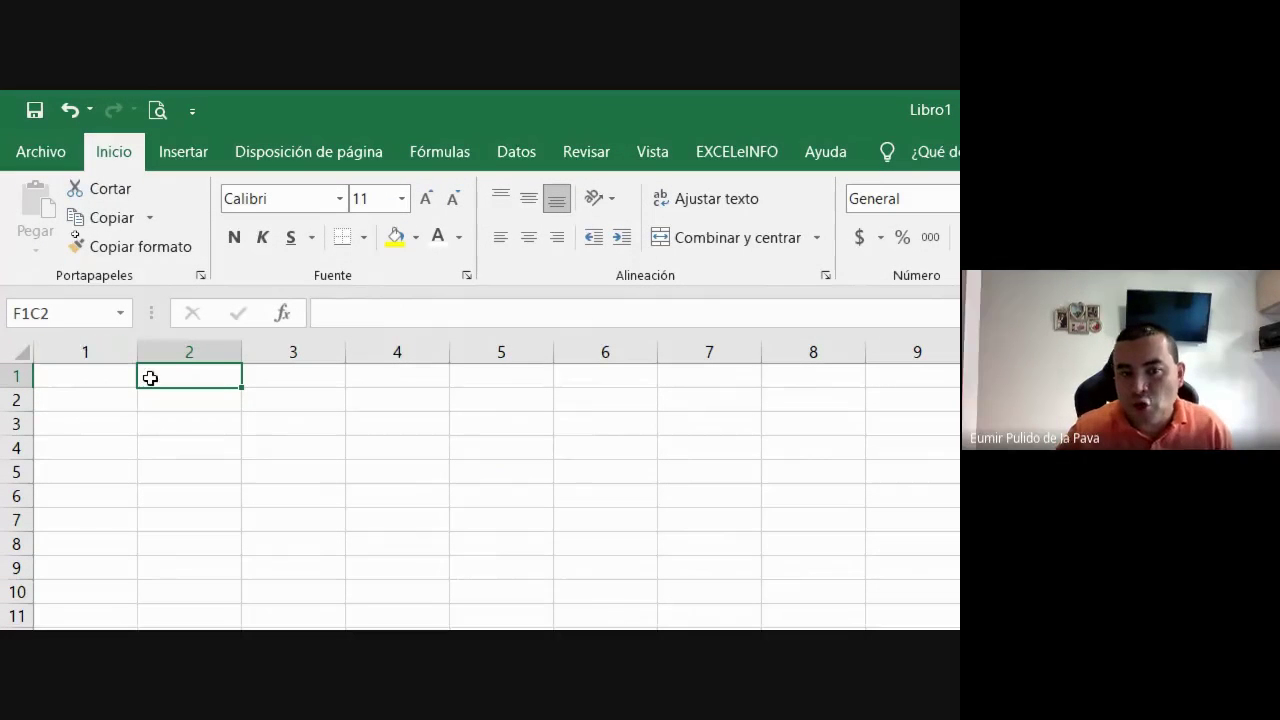
Step: Jump to column 16384 and back to the start, then select cells F1C2, F3C3 and F4C3
key("ctrl+Right")
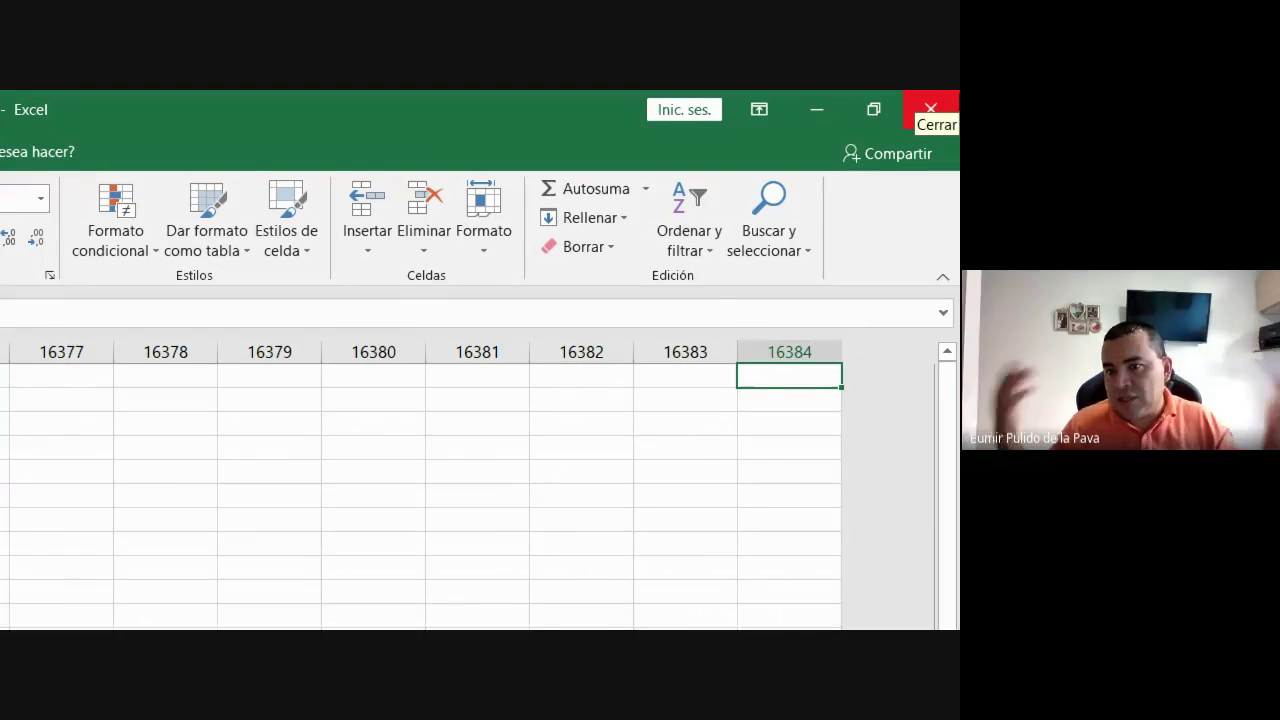
key("ctrl+Home")
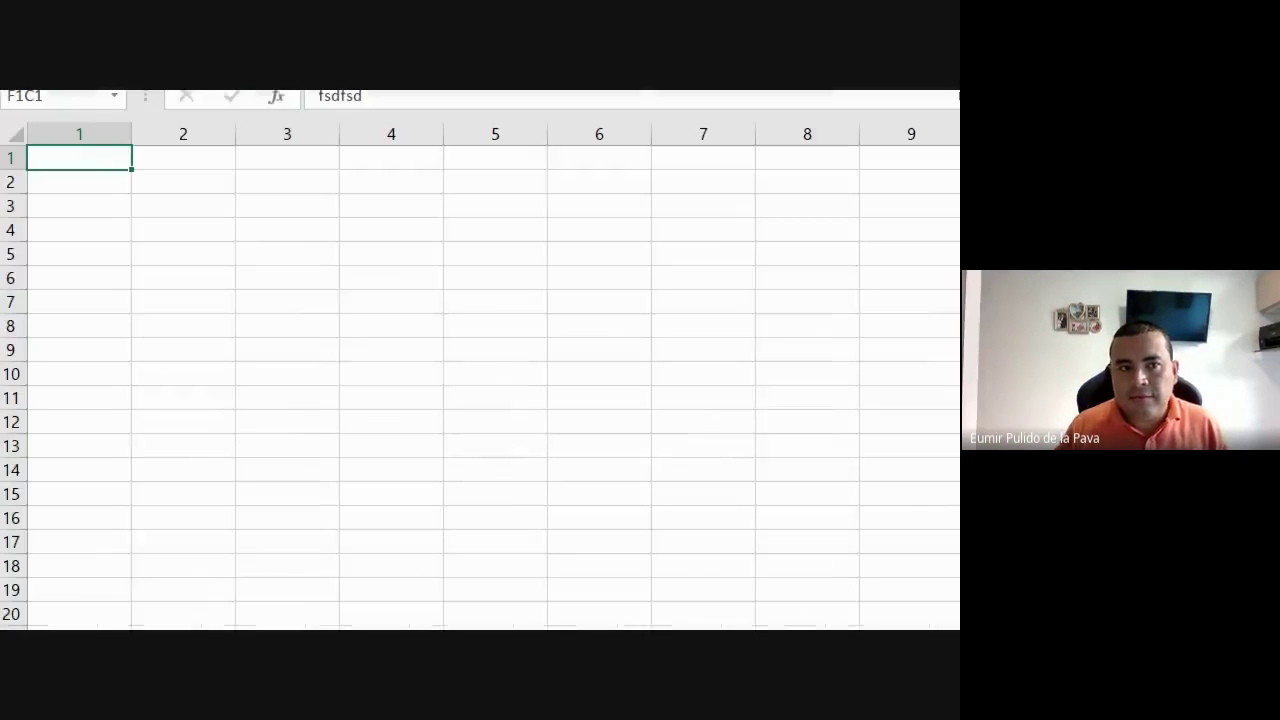
left_click(189, 376)
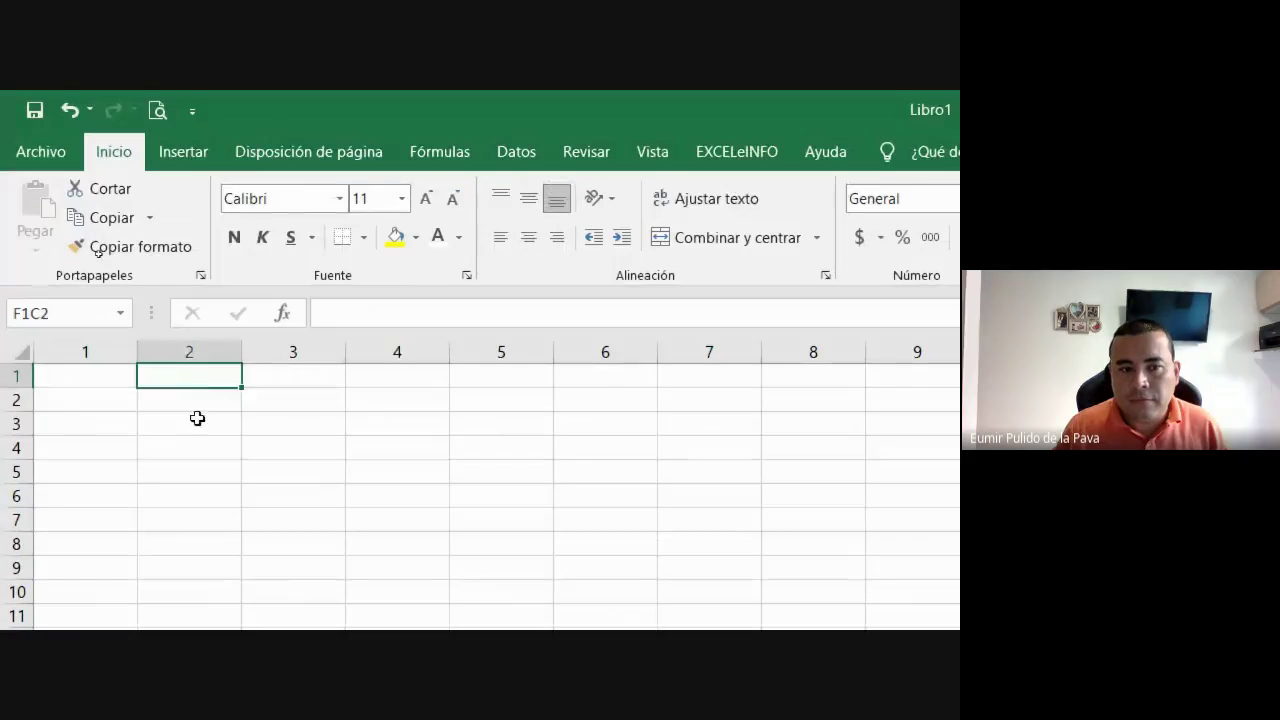
left_click(301, 416)
left_click(329, 455)
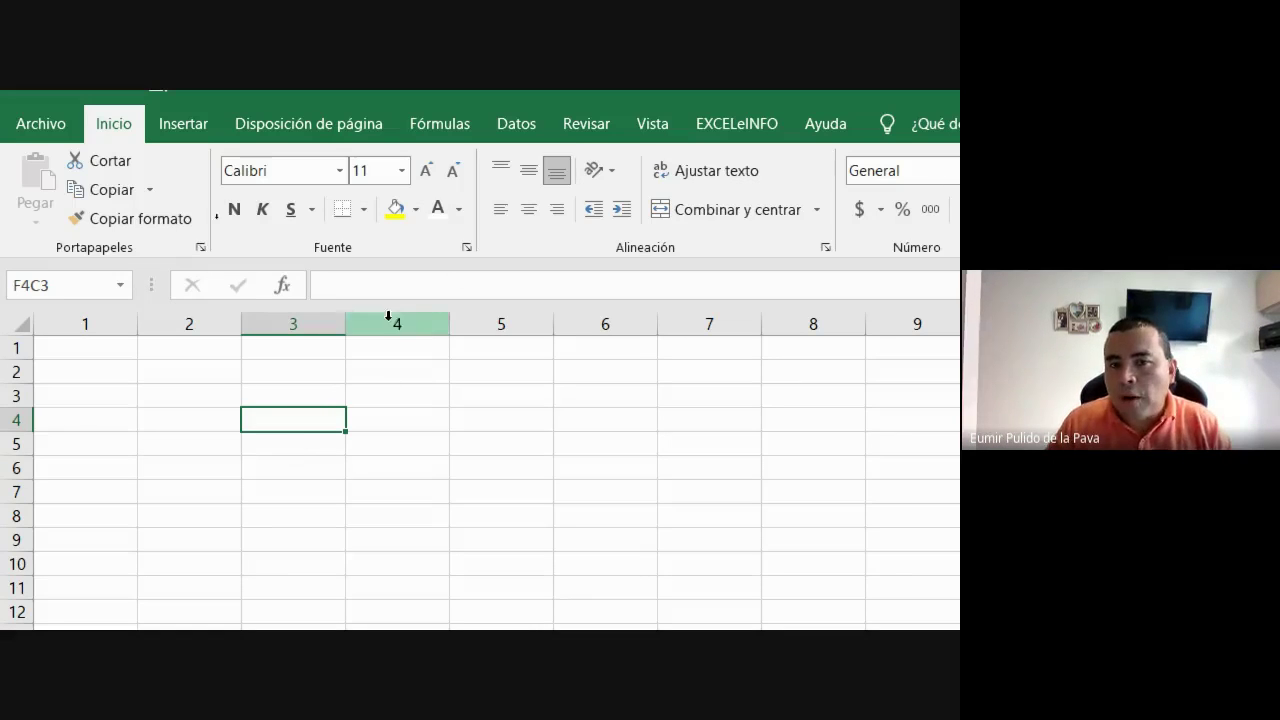
Step: Uncheck 'Estilo de referencia F1C1' in Opciones > Fórmulas, then start the Magnifier
left_click(12, 120)
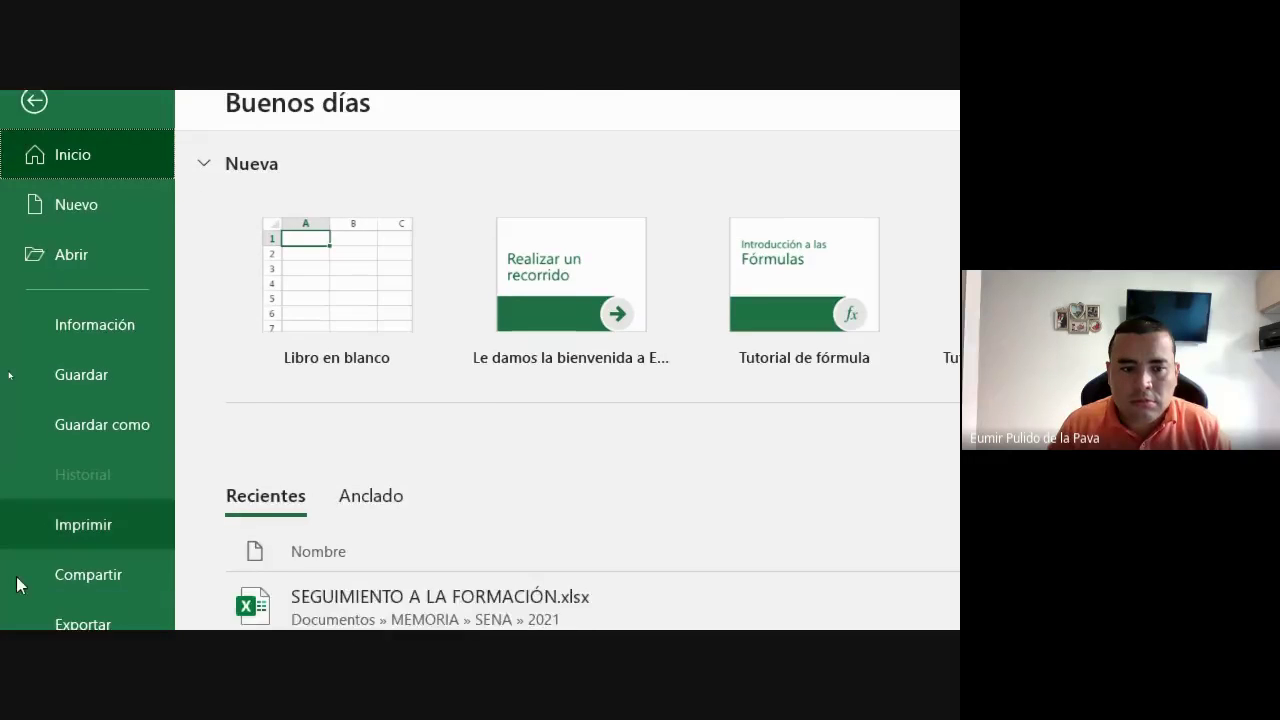
left_click(94, 608)
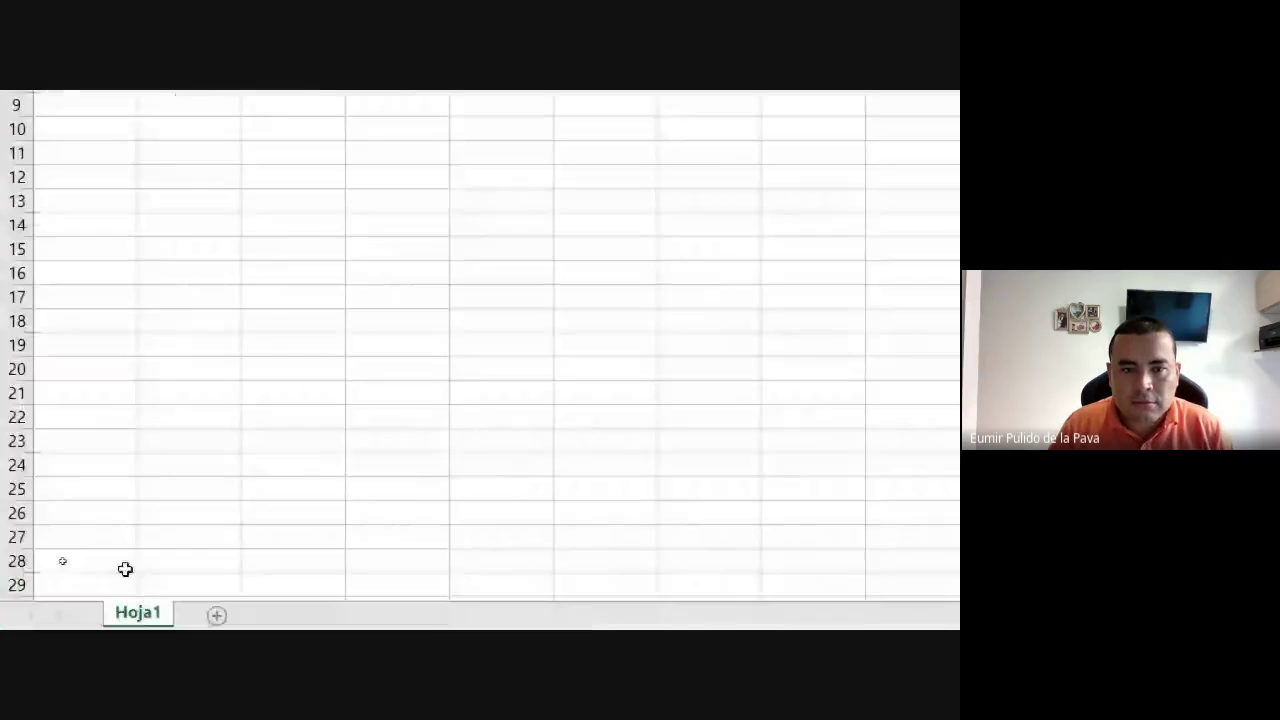
left_click(466, 172)
left_click(724, 138)
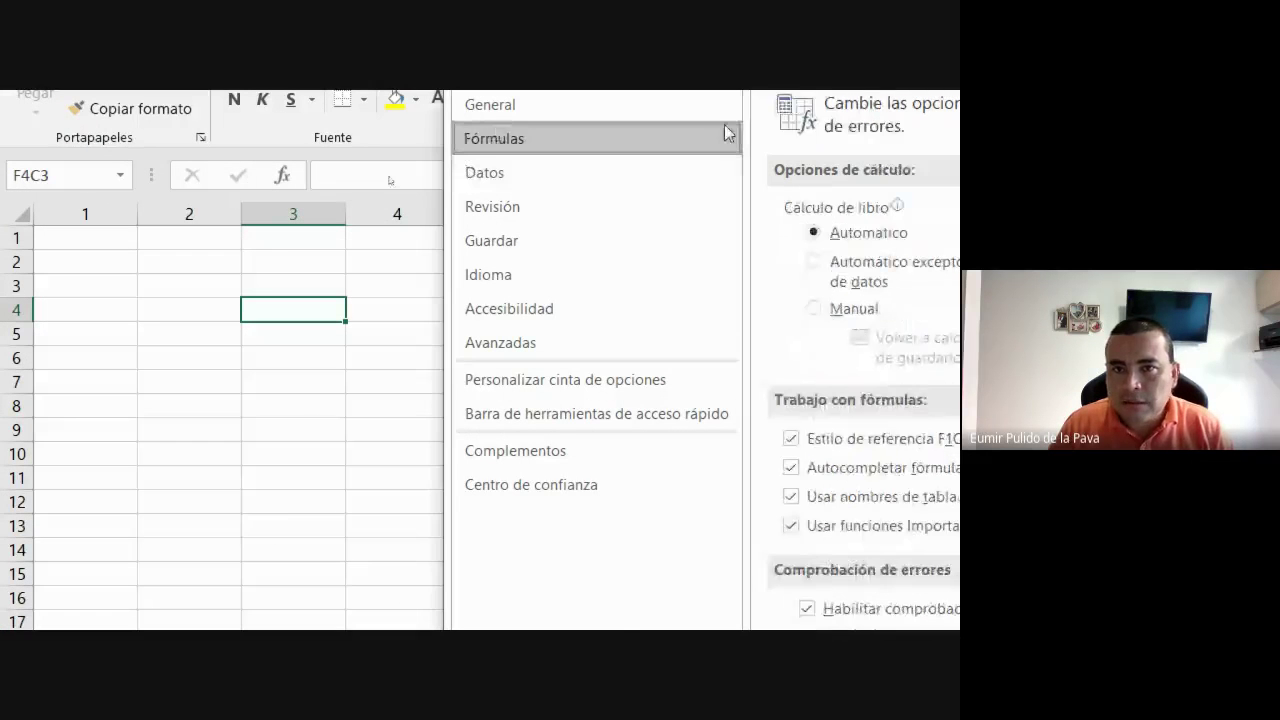
left_click(304, 449)
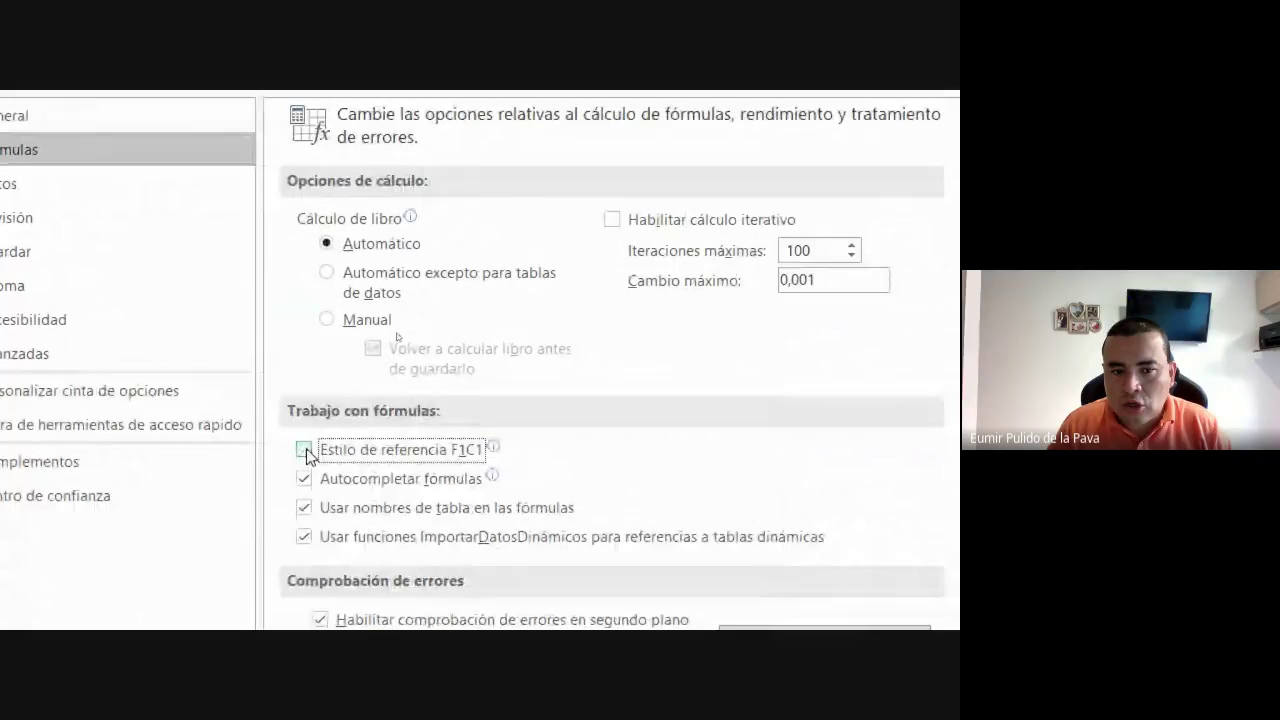
left_click(557, 552)
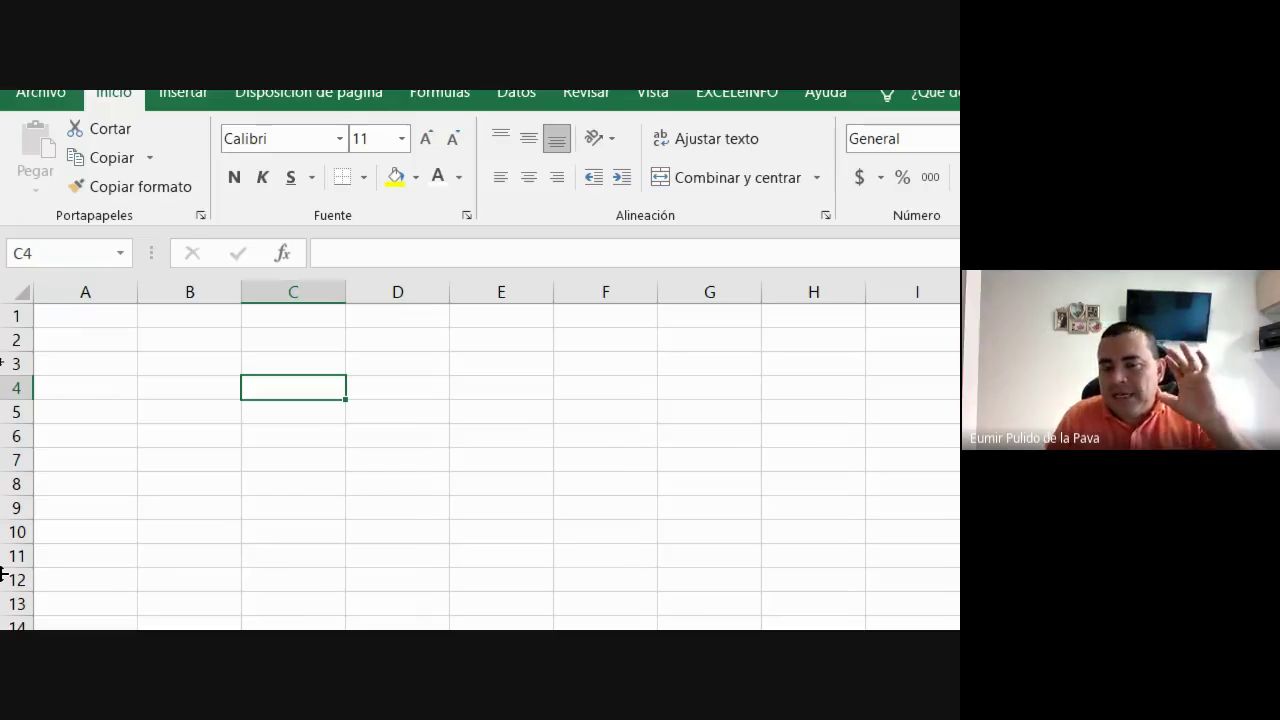
key("super+plus")
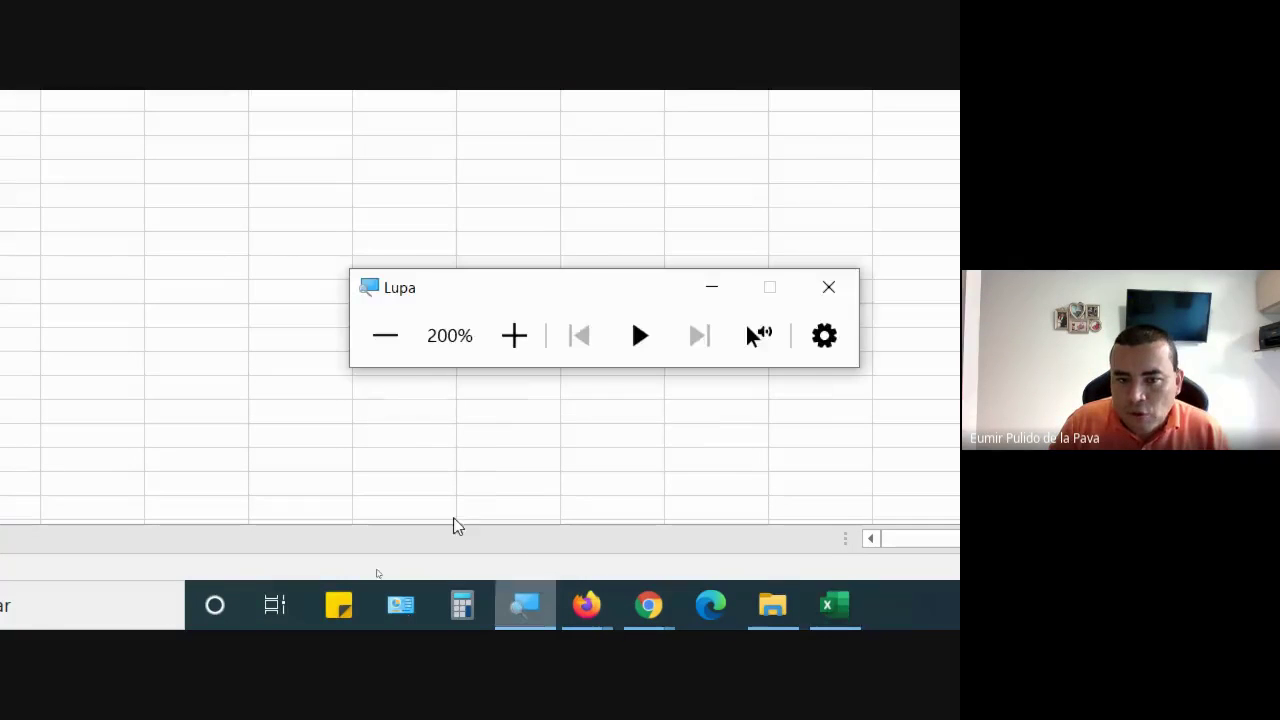
Step: Zoom back to 100%, bring Google Meet to the front, and close the Magnifier
key("super+minus")
mouse_move(648, 605)
left_click(440, 578)
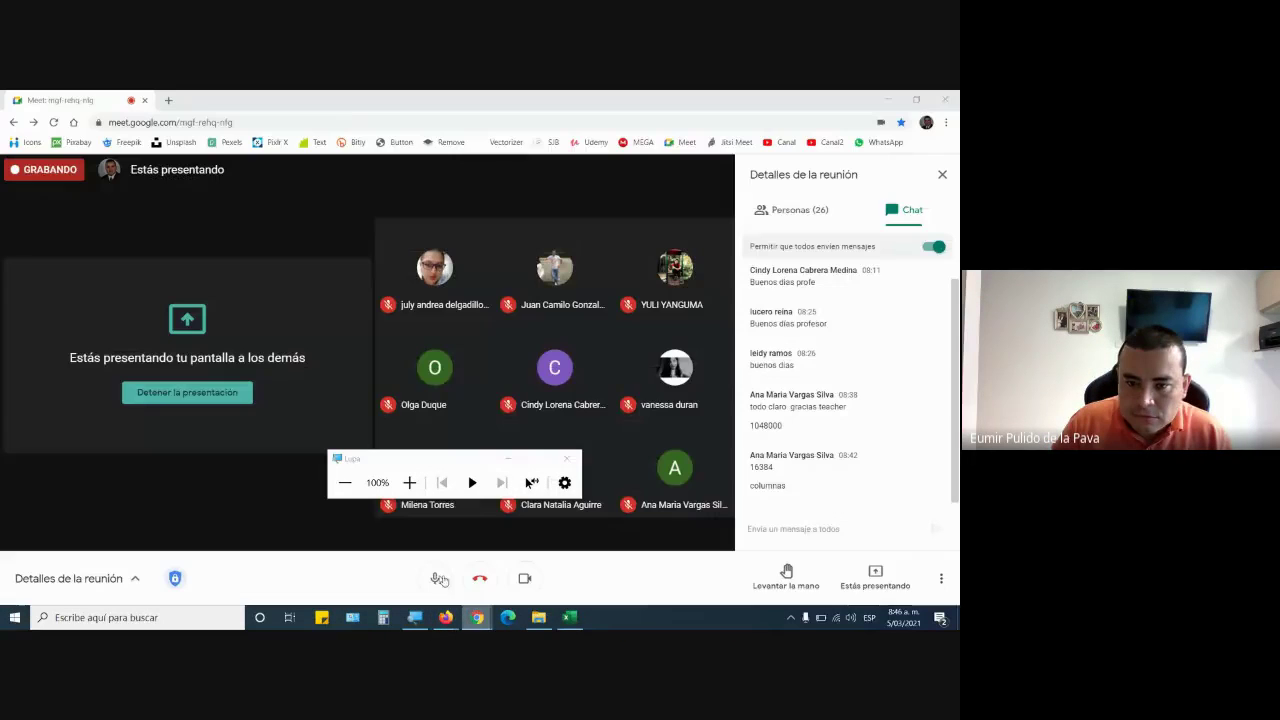
key("super+Escape")
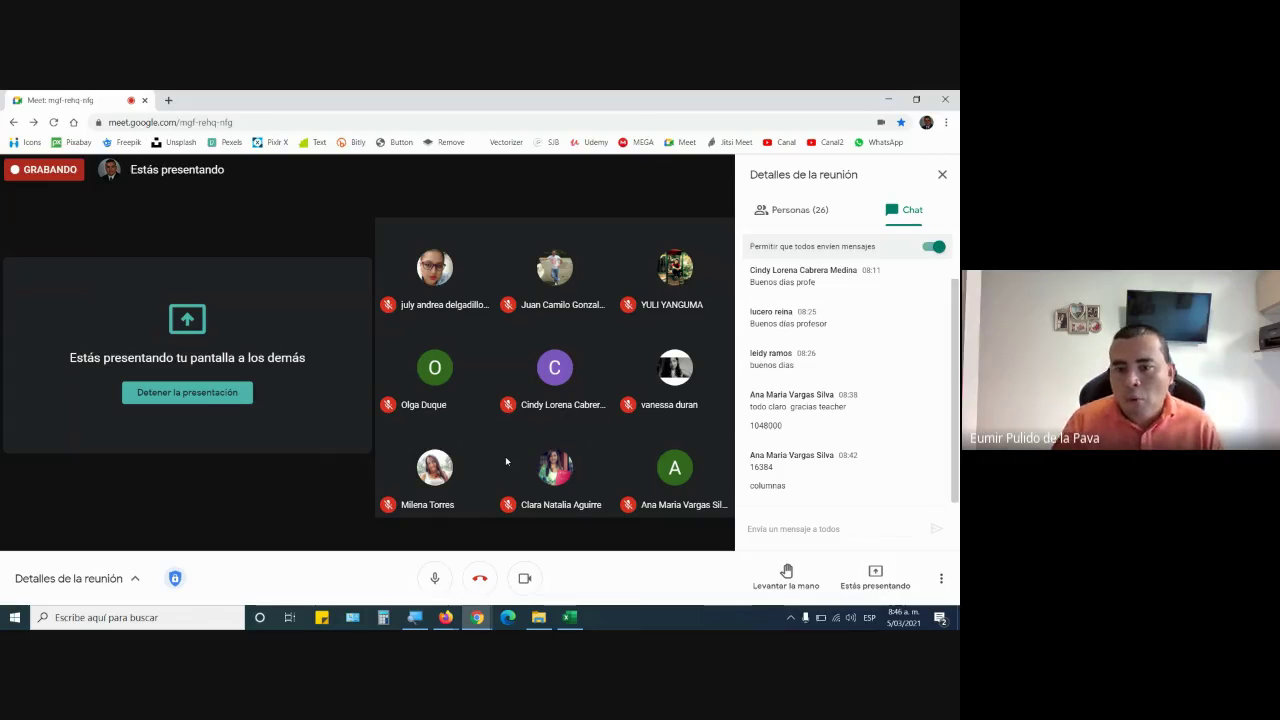
left_click(570, 617)
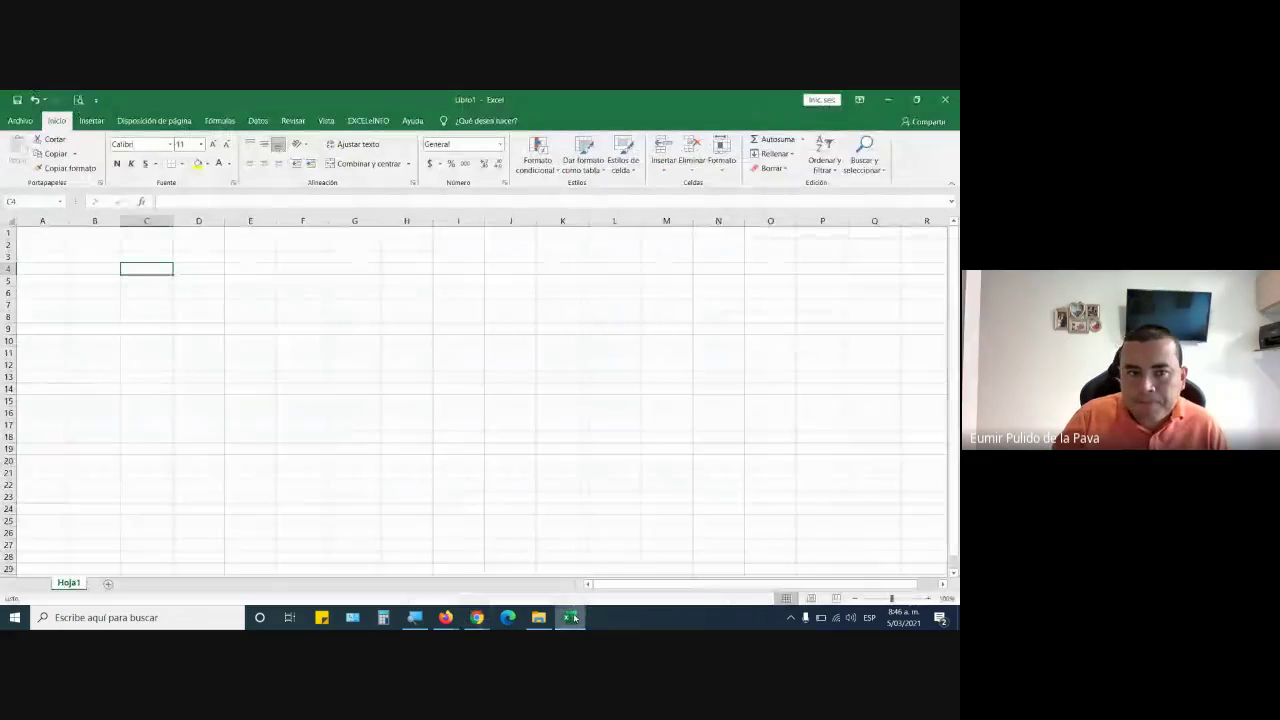
left_click(407, 614)
left_click(410, 483)
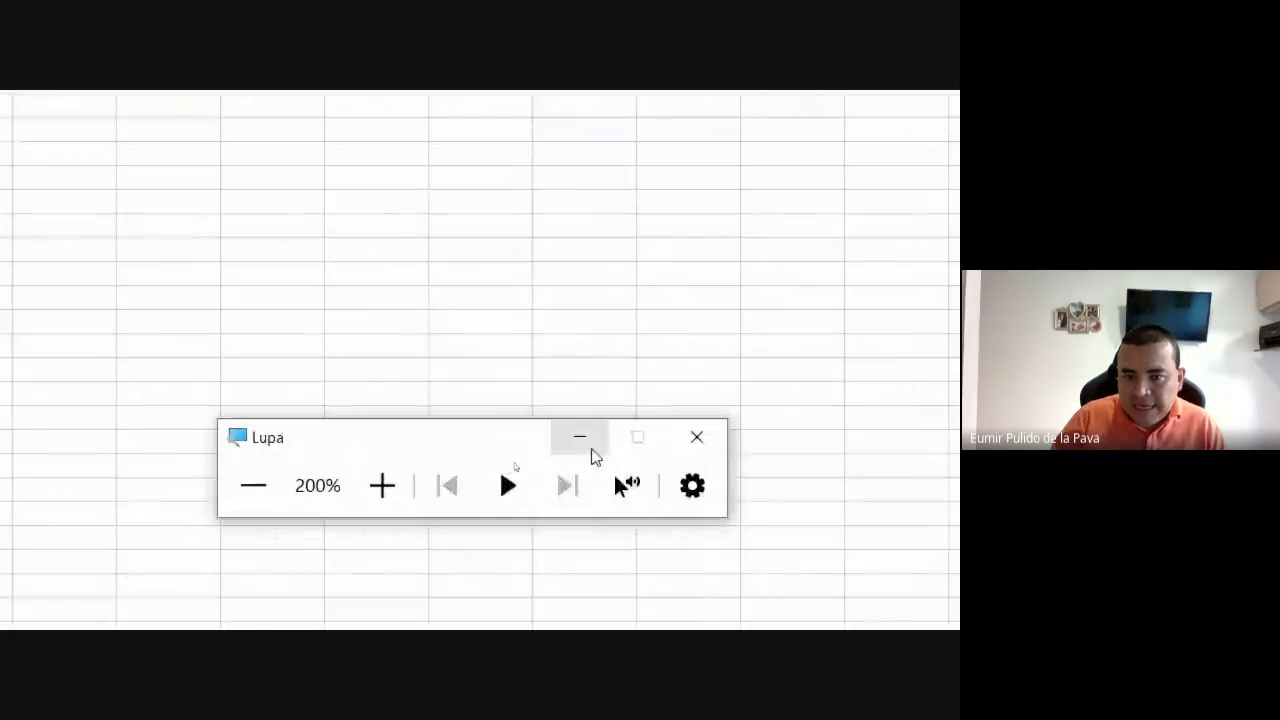
left_click(588, 447)
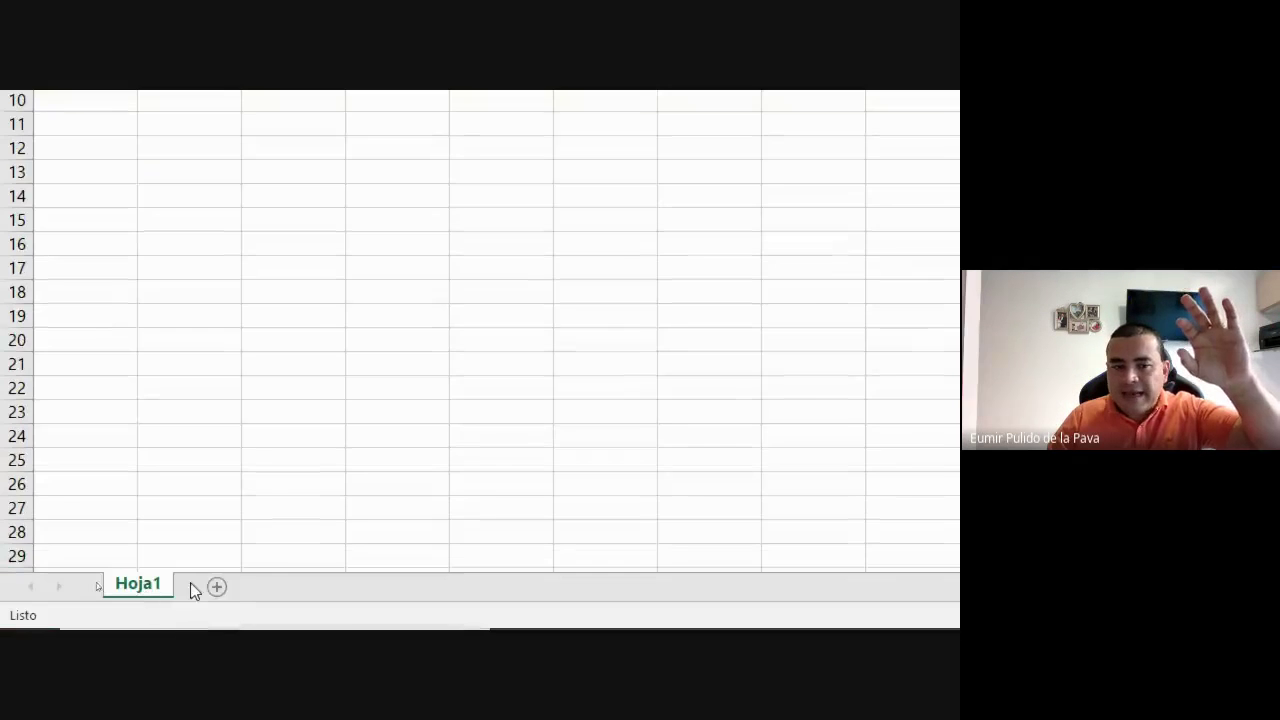
left_click(272, 588)
left_click(286, 588)
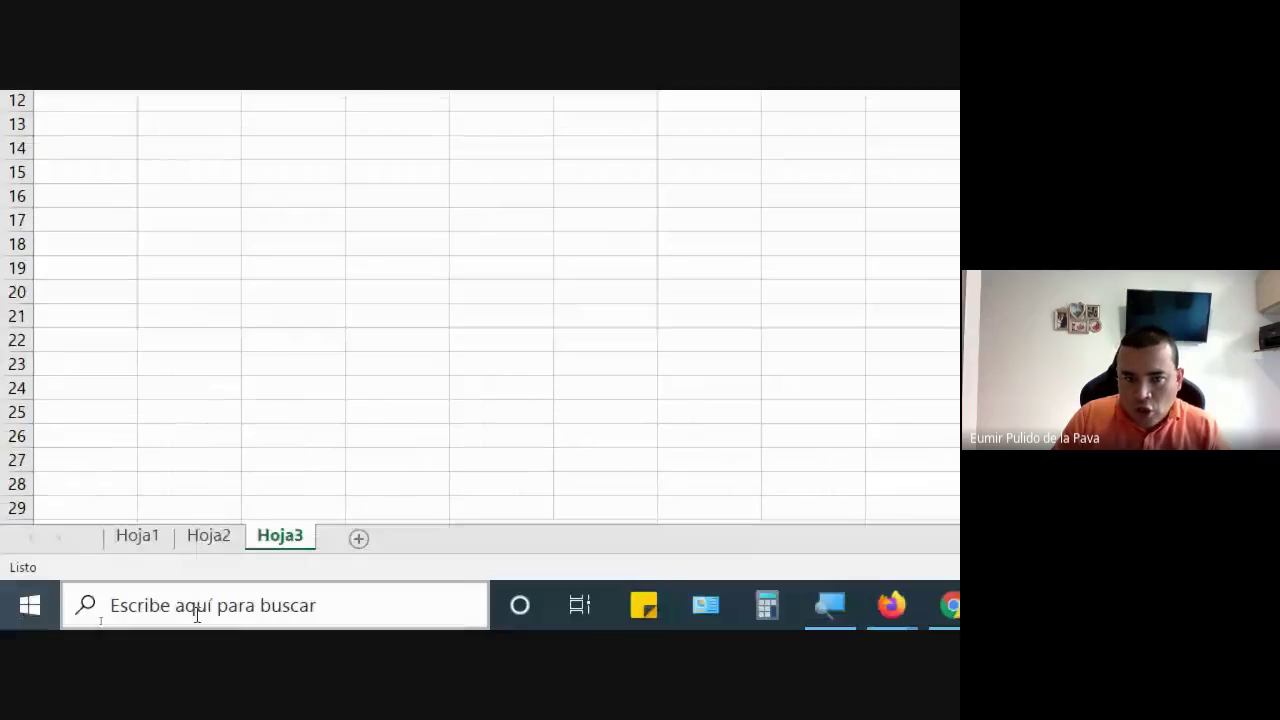
left_click(226, 537)
left_click(289, 538)
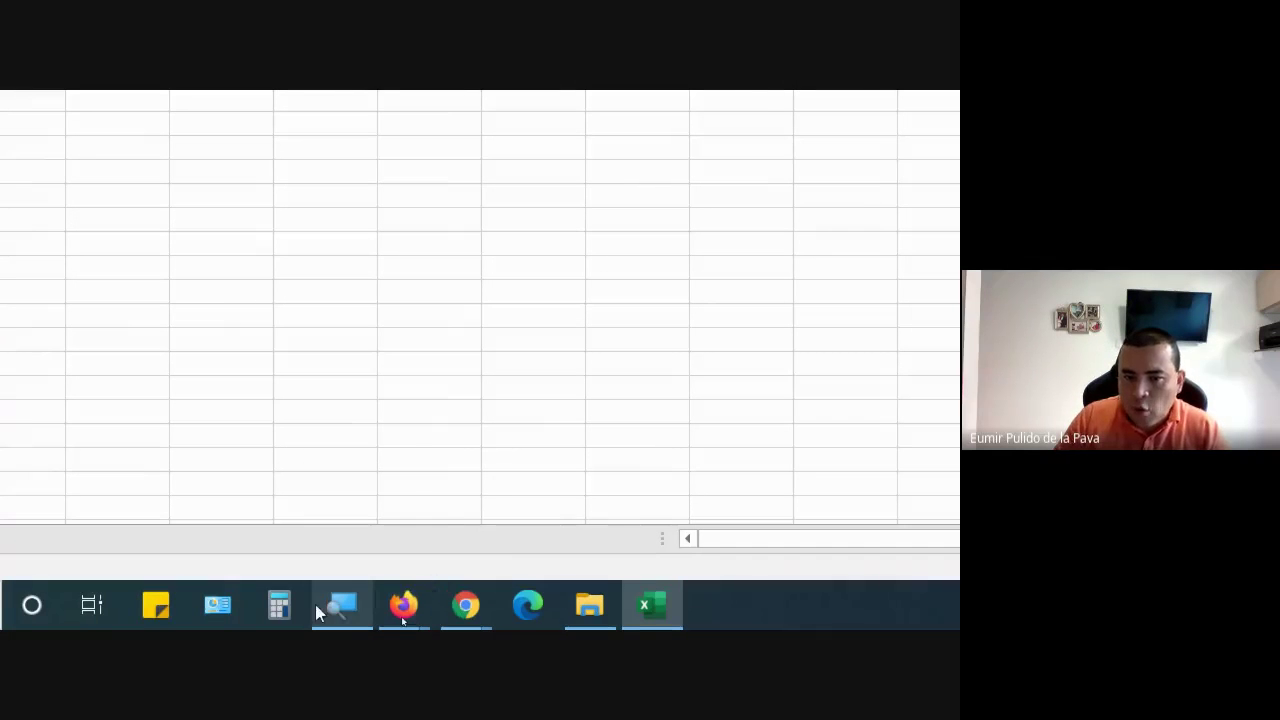
left_click(325, 605)
left_click(203, 337)
mouse_move(466, 605)
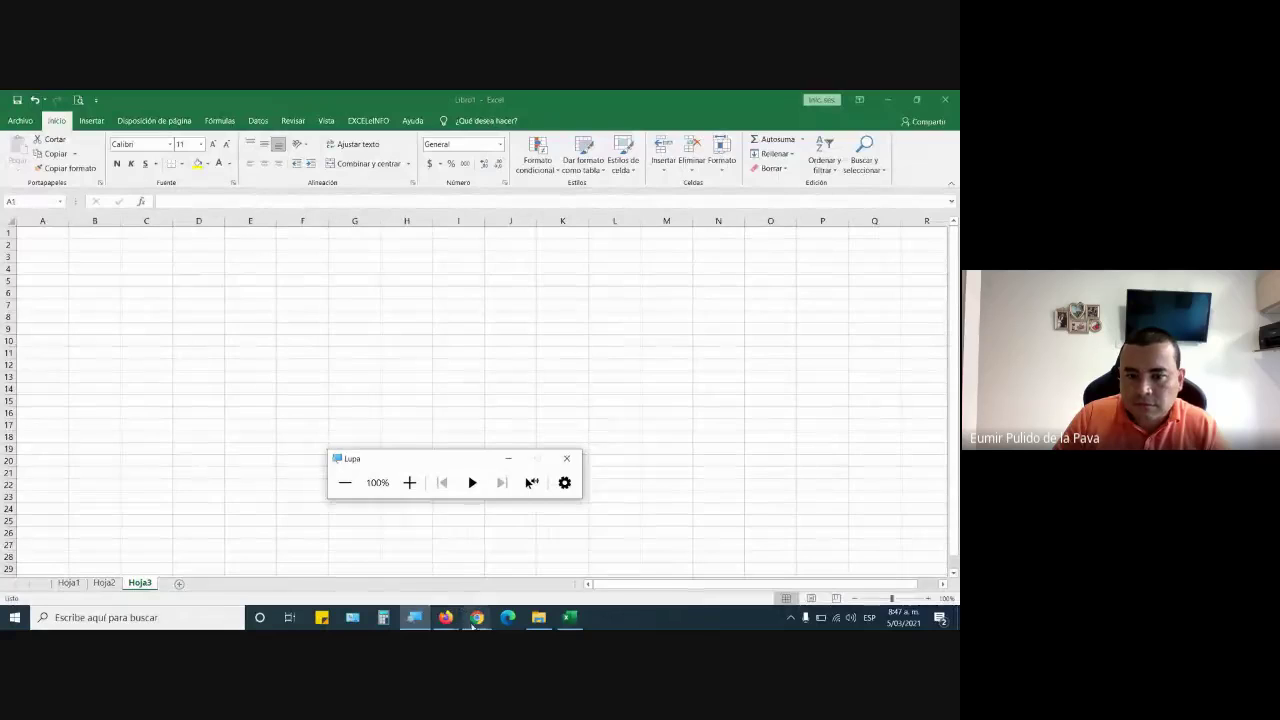
left_click(436, 578)
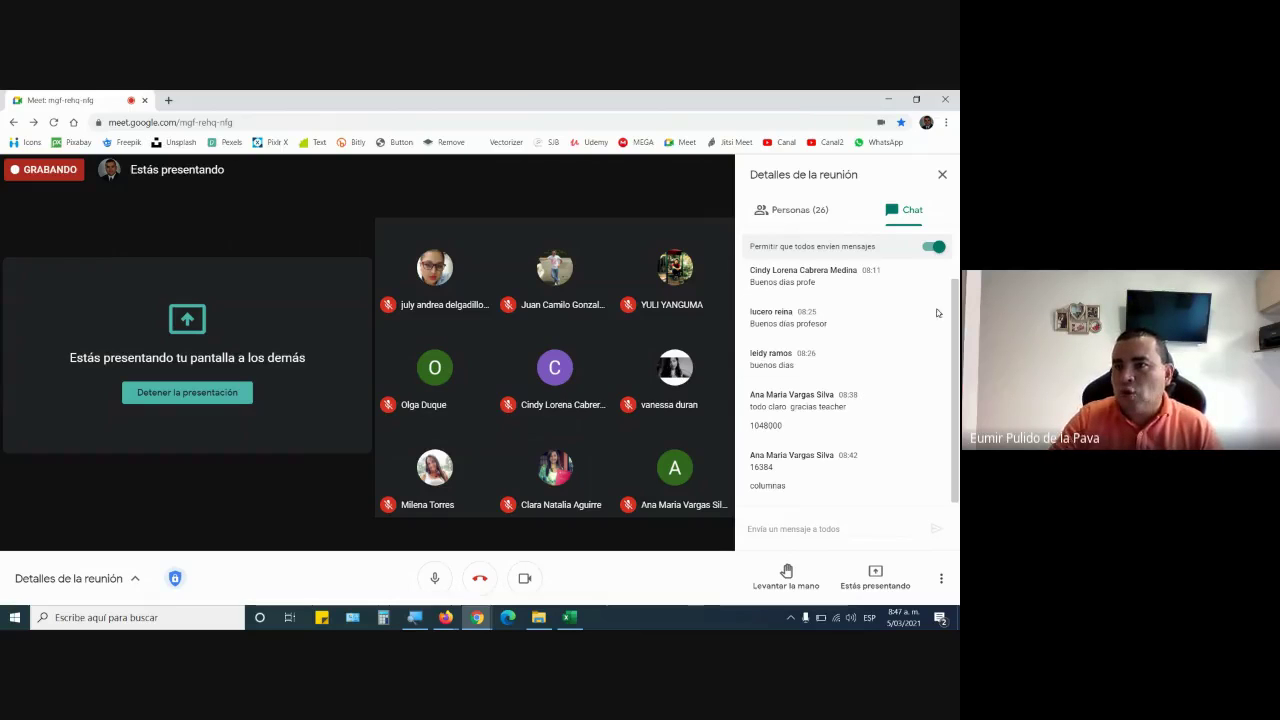
left_click(942, 174)
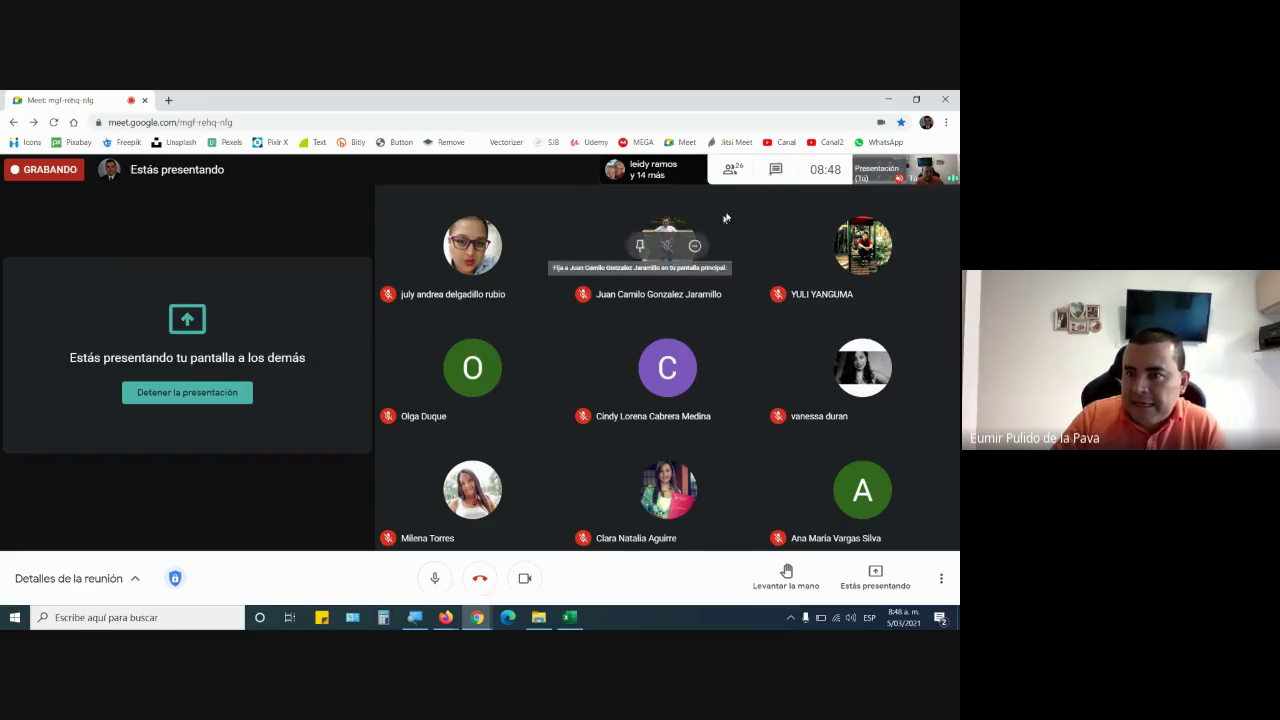
left_click(775, 169)
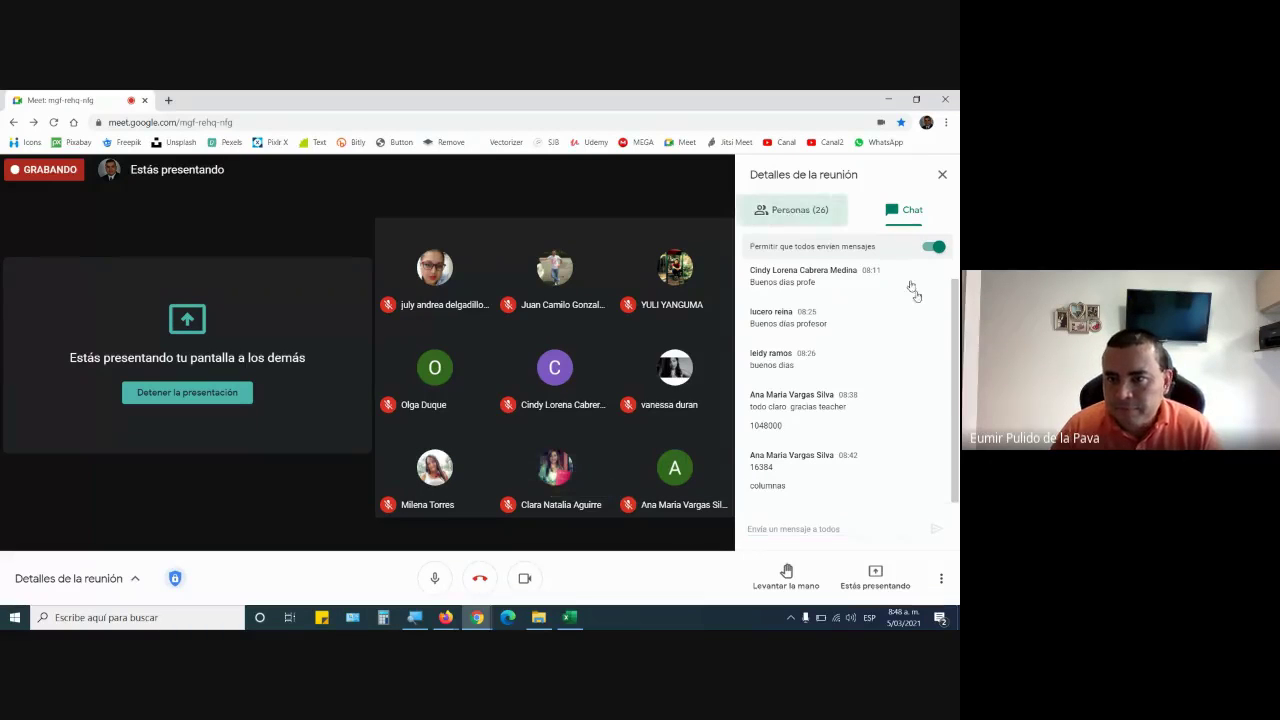
left_click(799, 210)
scroll(938, 512, "down", 6)
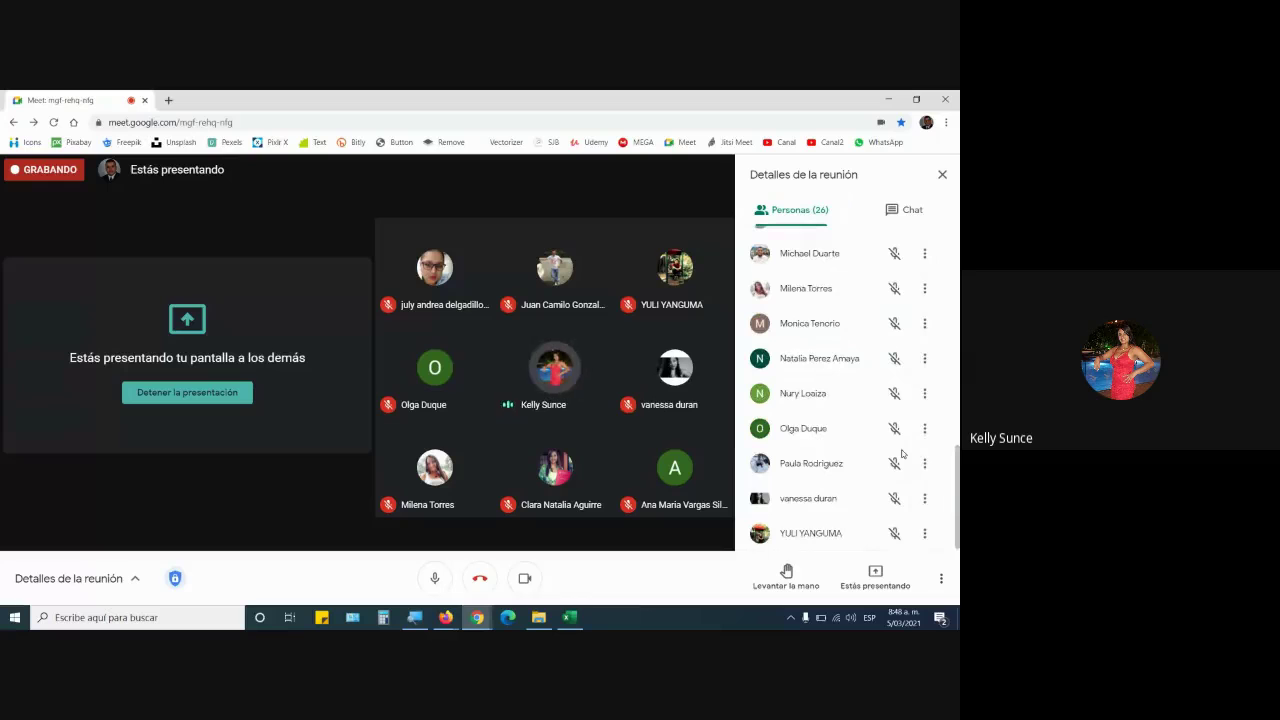
scroll(902, 452, "up", 4)
scroll(902, 452, "up", 3)
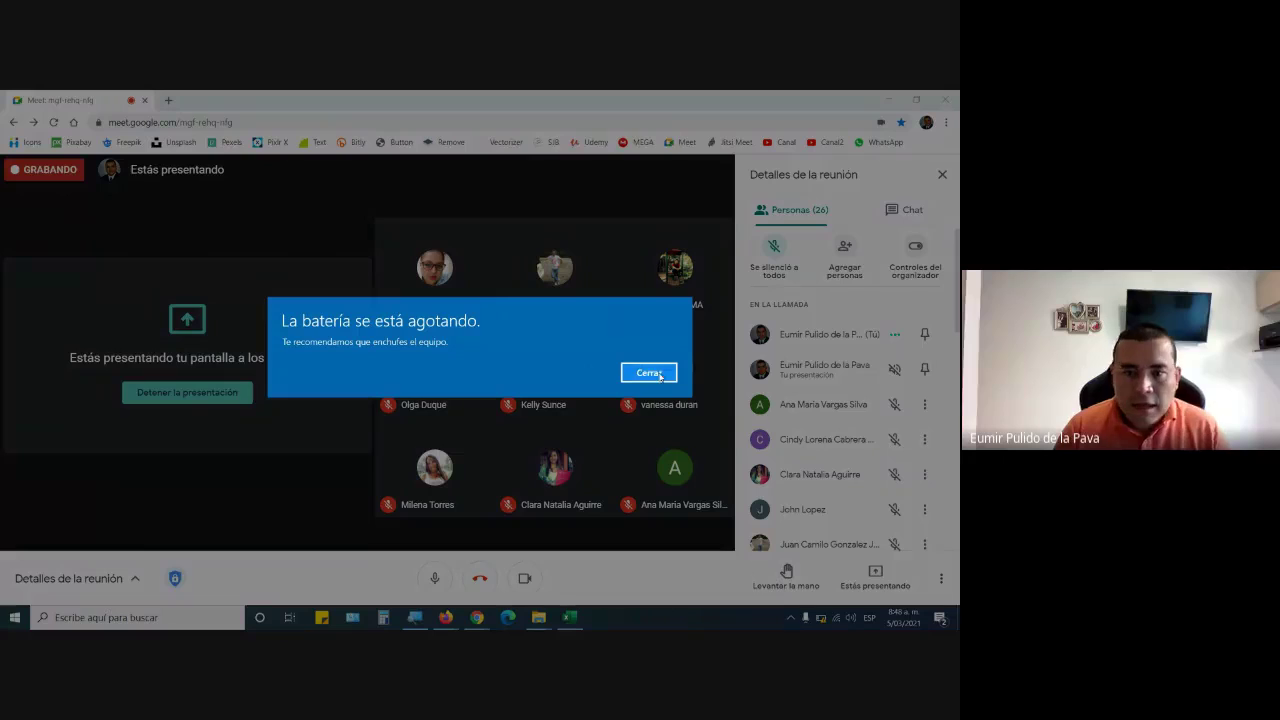
left_click(656, 373)
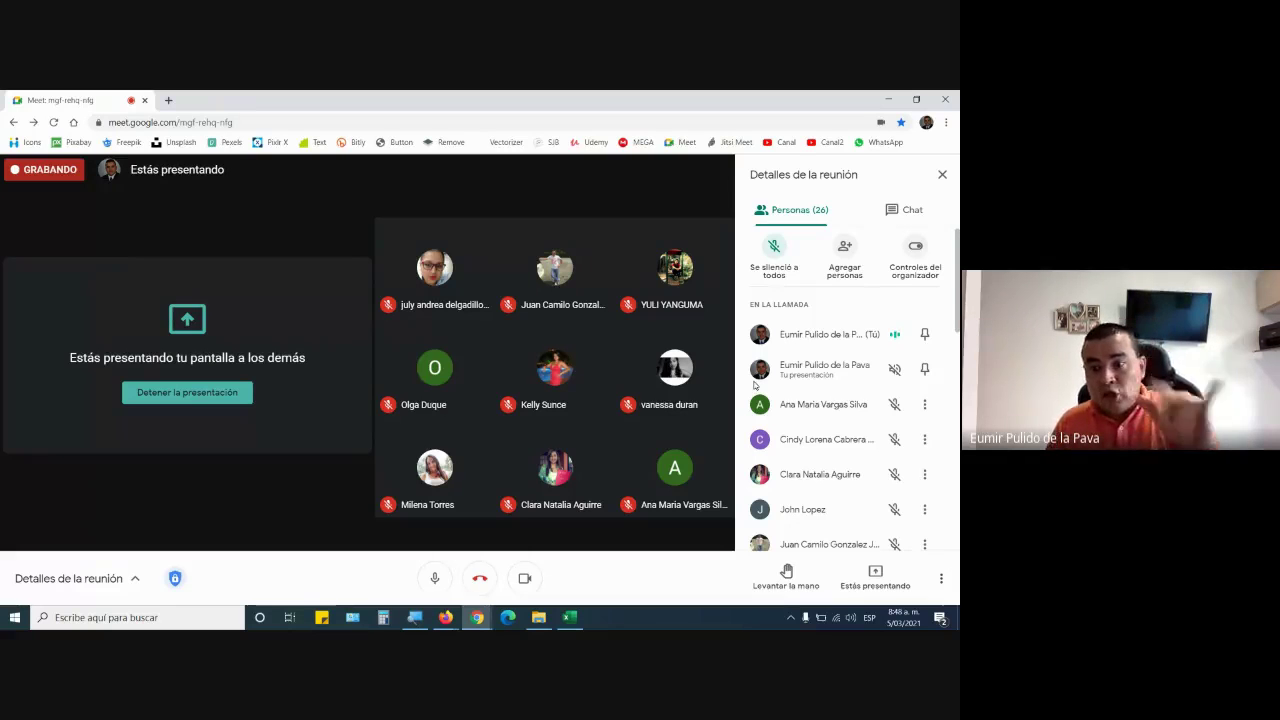
left_click(572, 619)
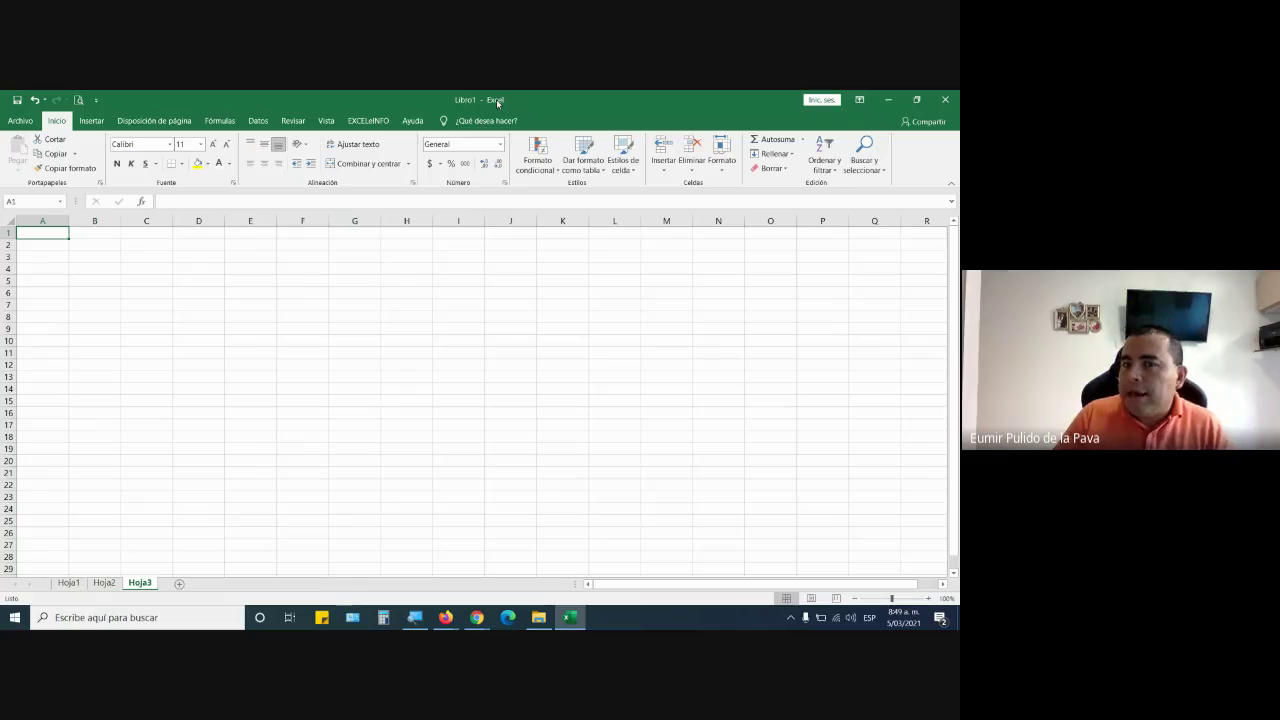
Step: Check sheets Hoja1, Hoja2 and Hoja3 in turn
left_click(68, 582)
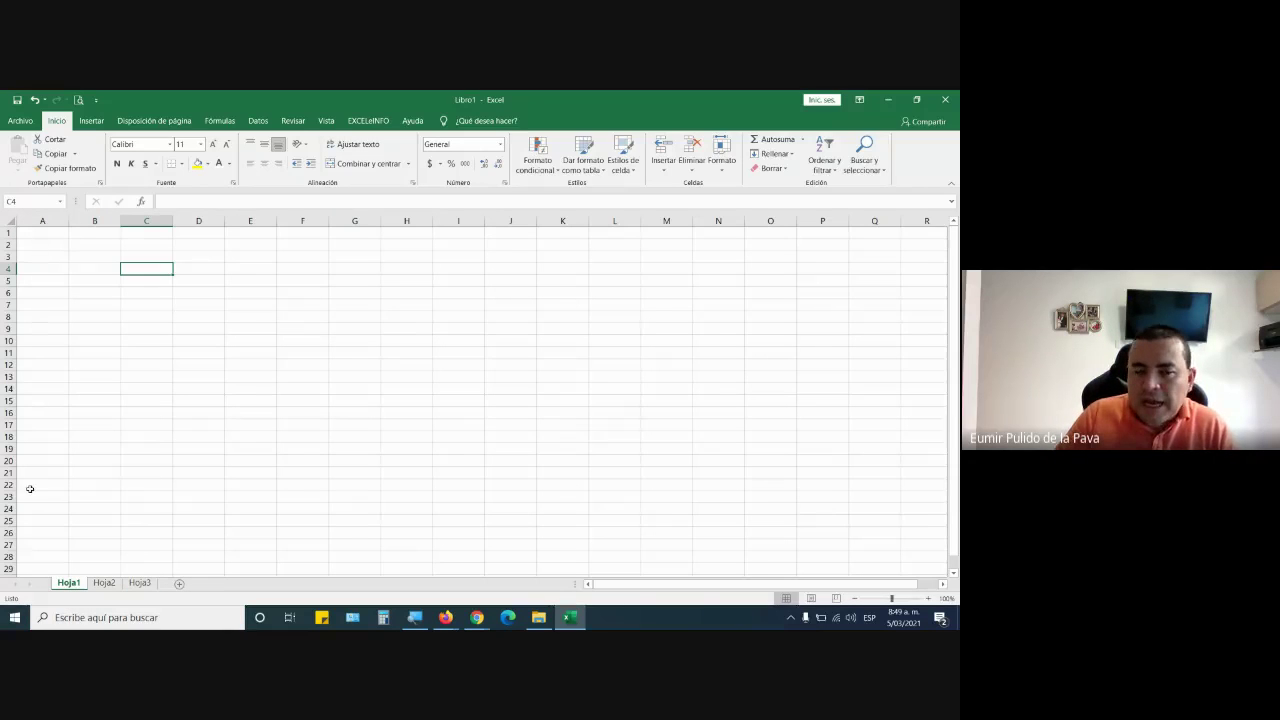
left_click(105, 583)
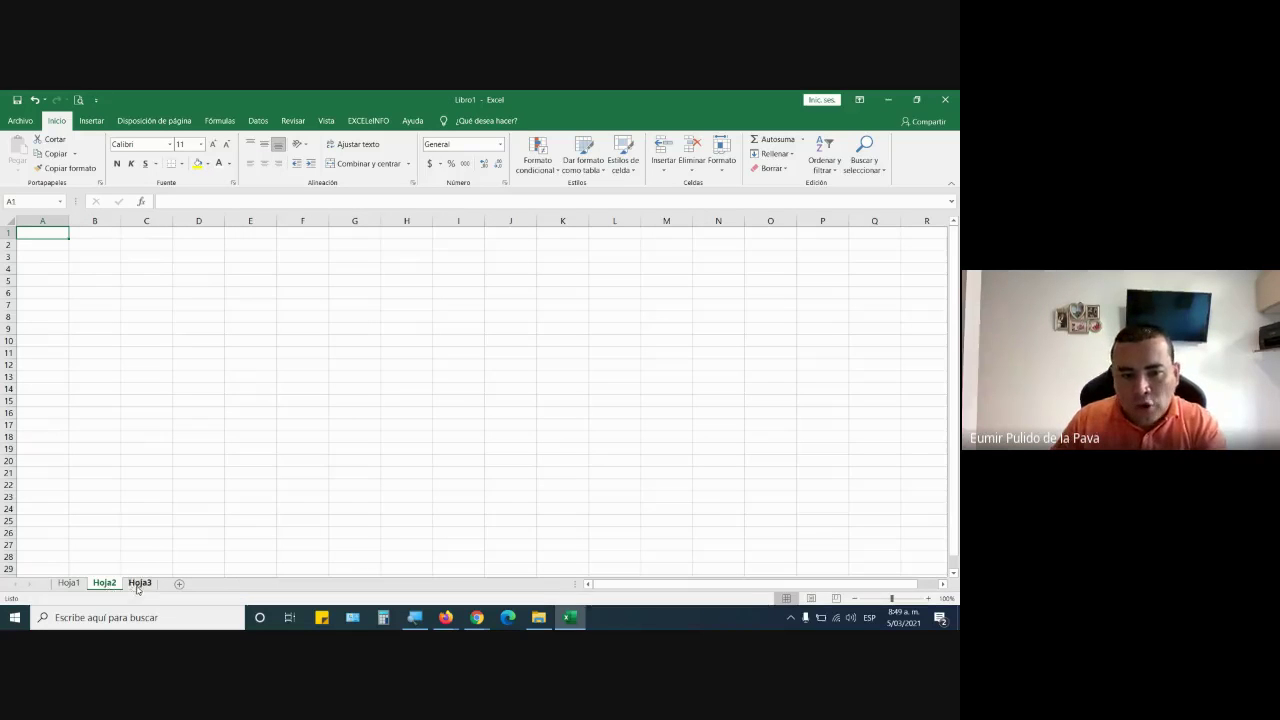
left_click(140, 583)
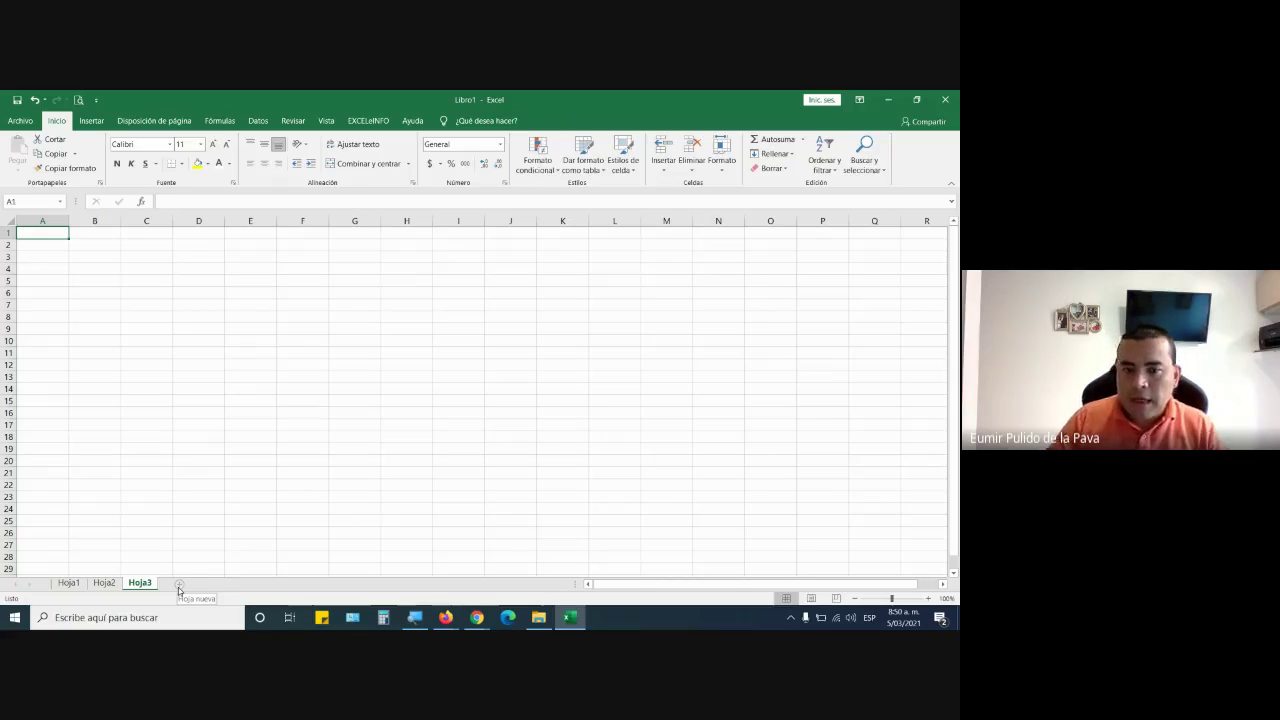
Step: Bring the GFPI-F-135 activity guide PDF to the front in Firefox
left_click(446, 617)
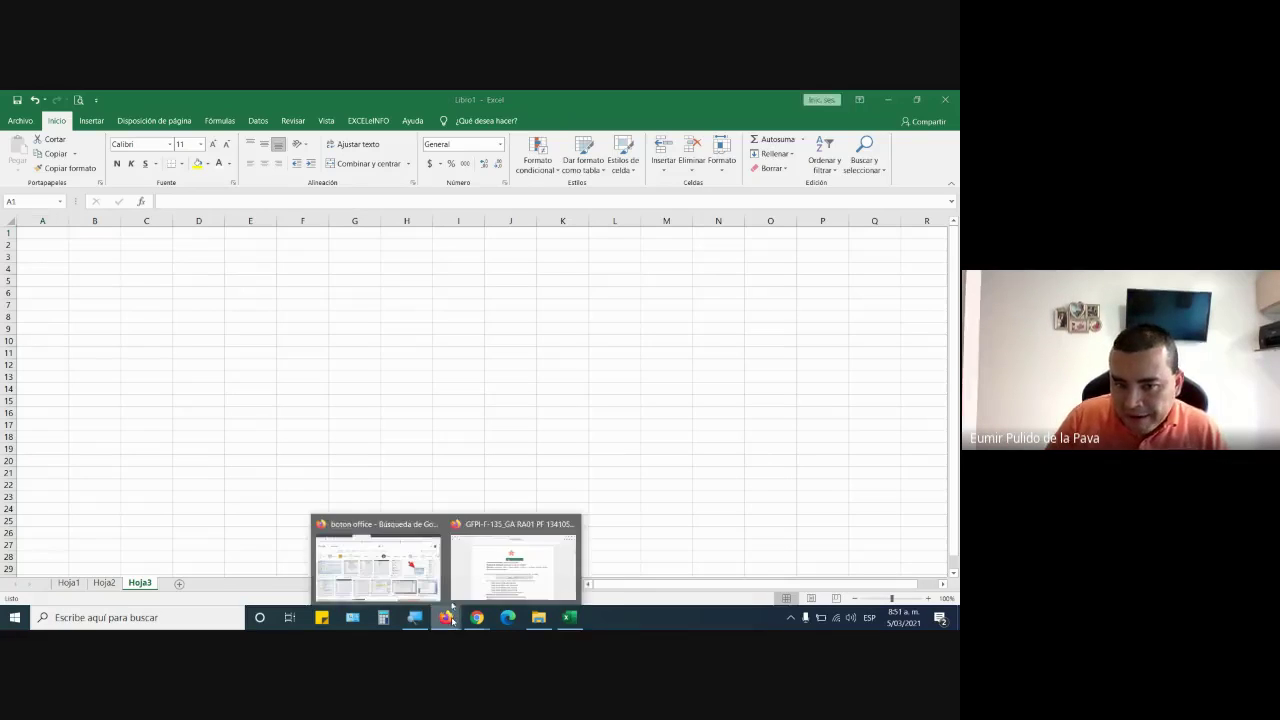
left_click(499, 567)
scroll(451, 352, "up", 4)
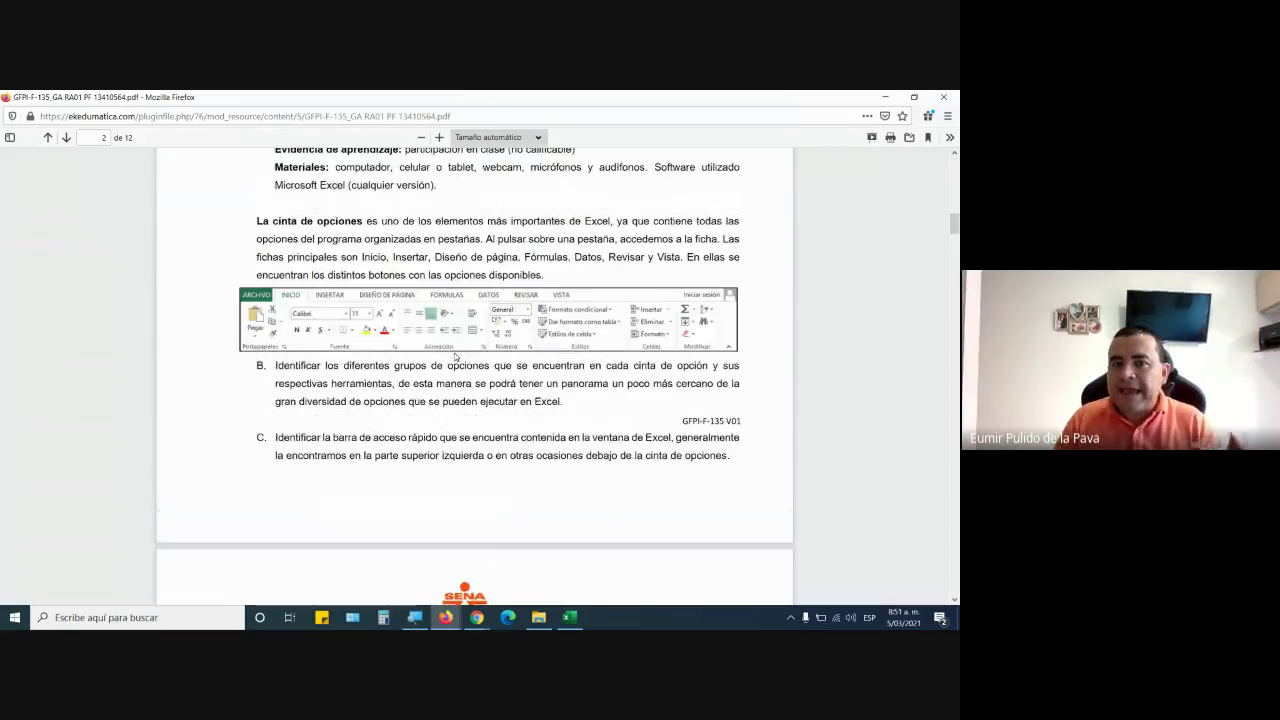
Step: Scroll through the activity guide and select a first passage of text
scroll(467, 425, "up", 3)
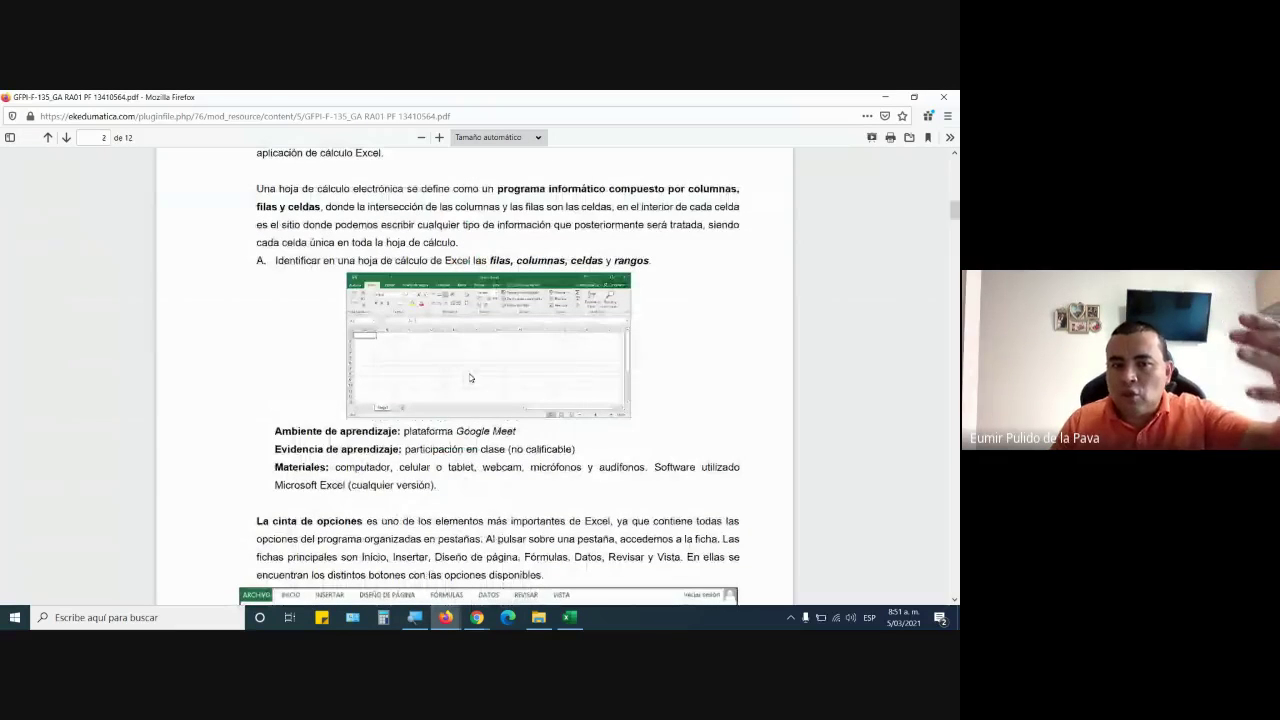
scroll(467, 420, "down", 2)
scroll(470, 376, "down", 3)
scroll(470, 376, "down", 1)
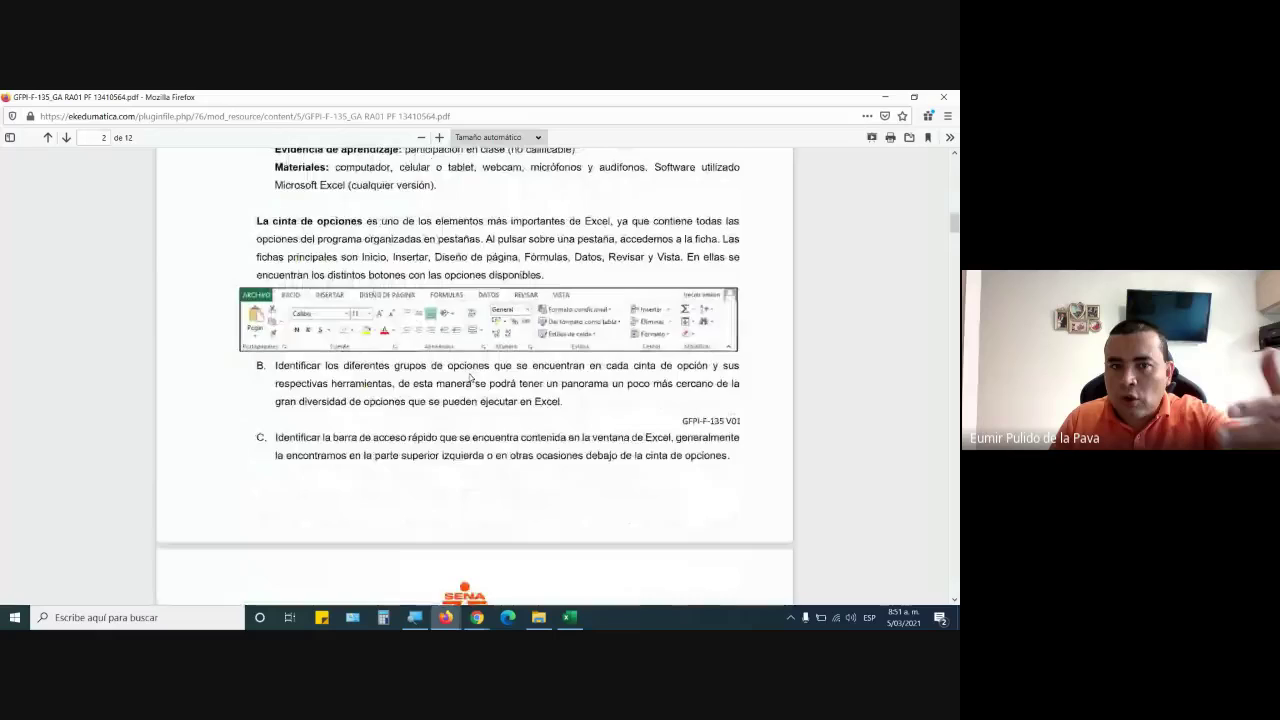
scroll(258, 260, "up", 1)
left_click_drag(258, 281, 582, 322)
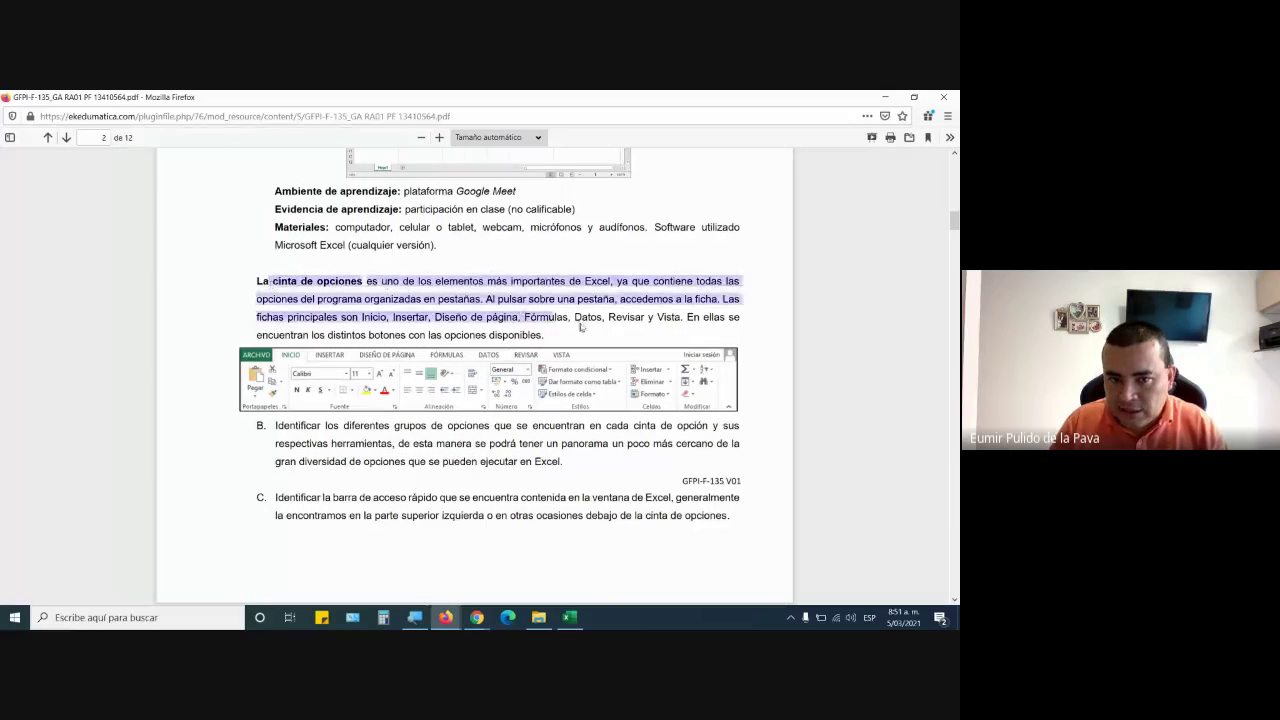
Step: Select the text in item C describing the quick access toolbar
scroll(83, 279, "down", 3)
scroll(418, 318, "down", 2)
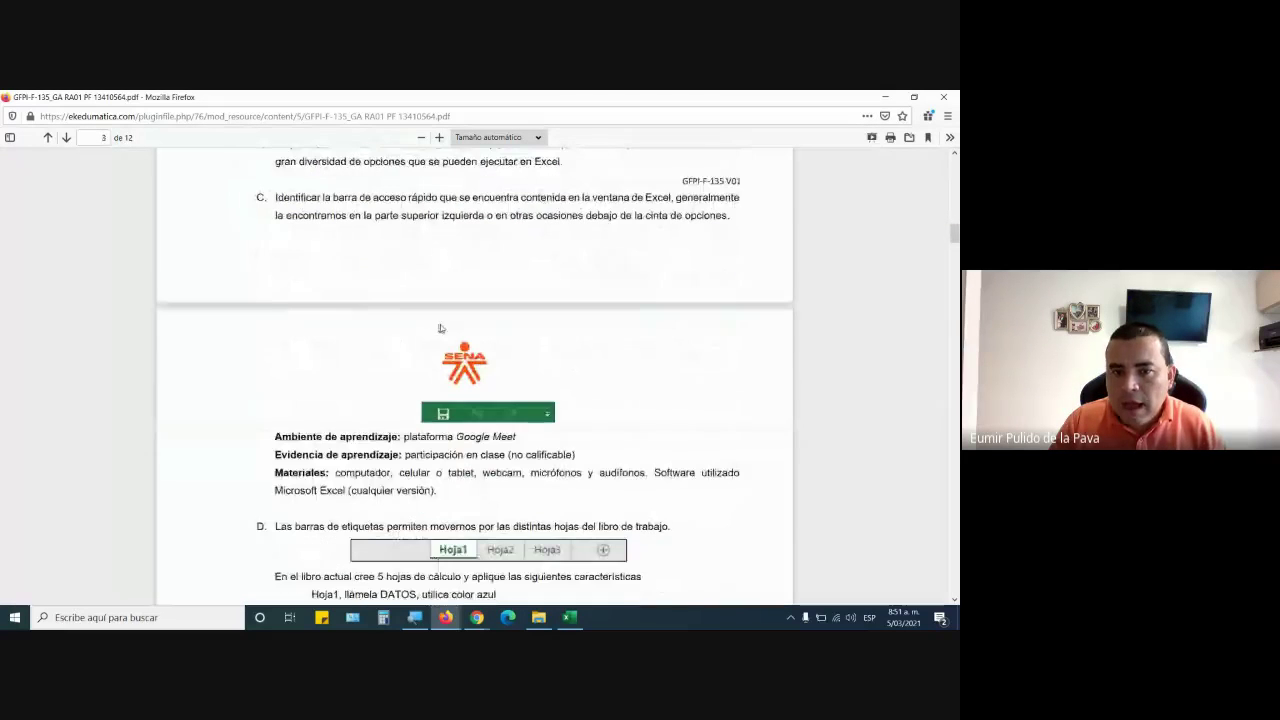
scroll(616, 345, "up", 1)
scroll(428, 420, "up", 1)
scroll(546, 389, "down", 2)
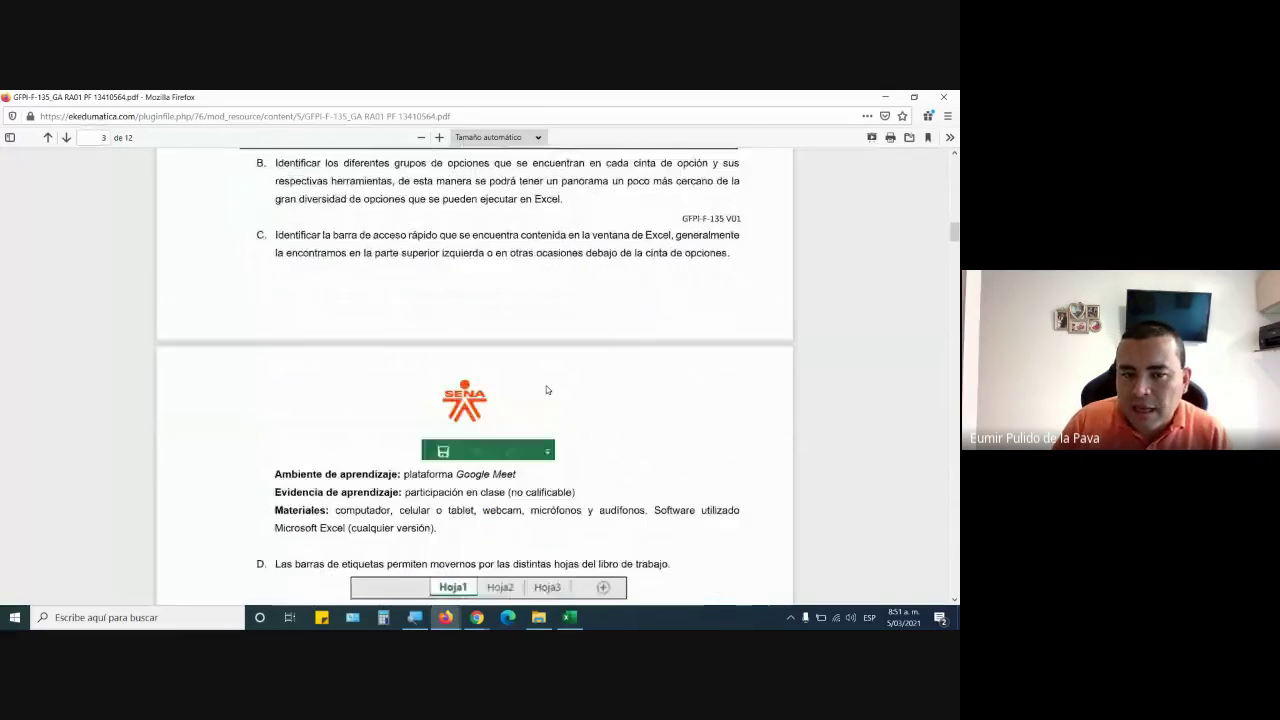
scroll(550, 393, "down", 2)
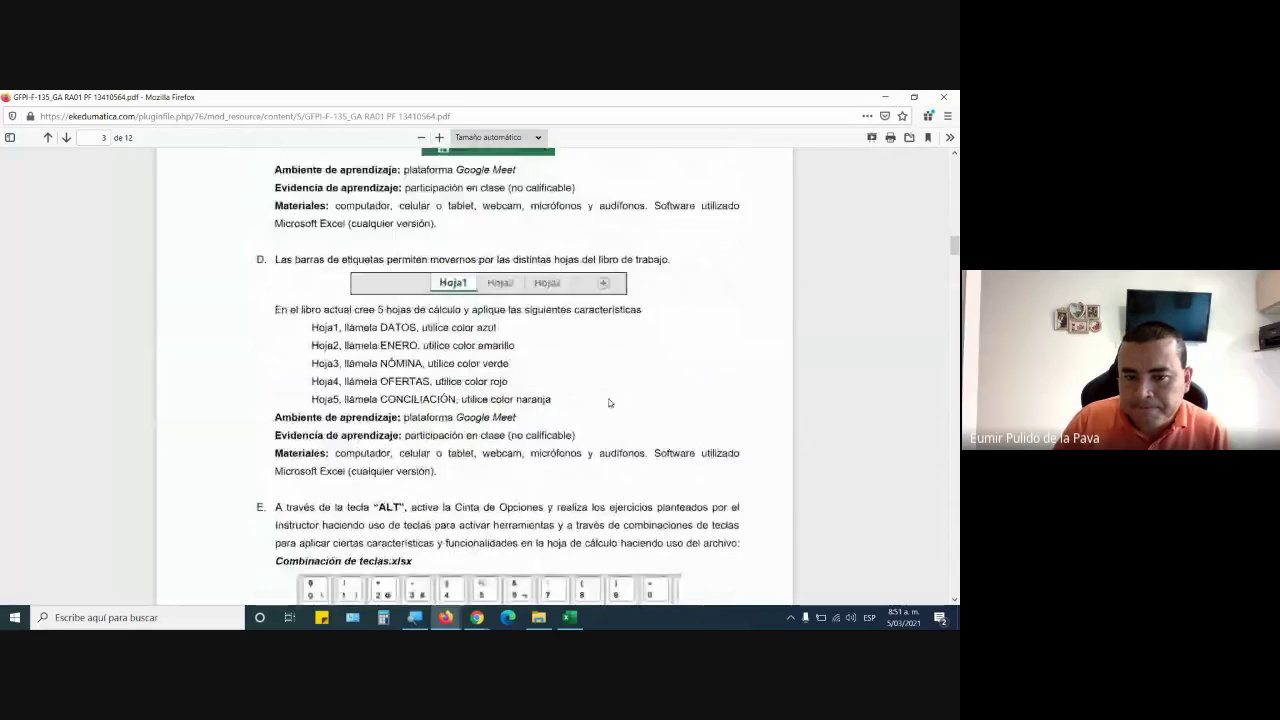
scroll(550, 393, "up", 3)
scroll(385, 272, "up", 1)
left_click_drag(322, 257, 477, 273)
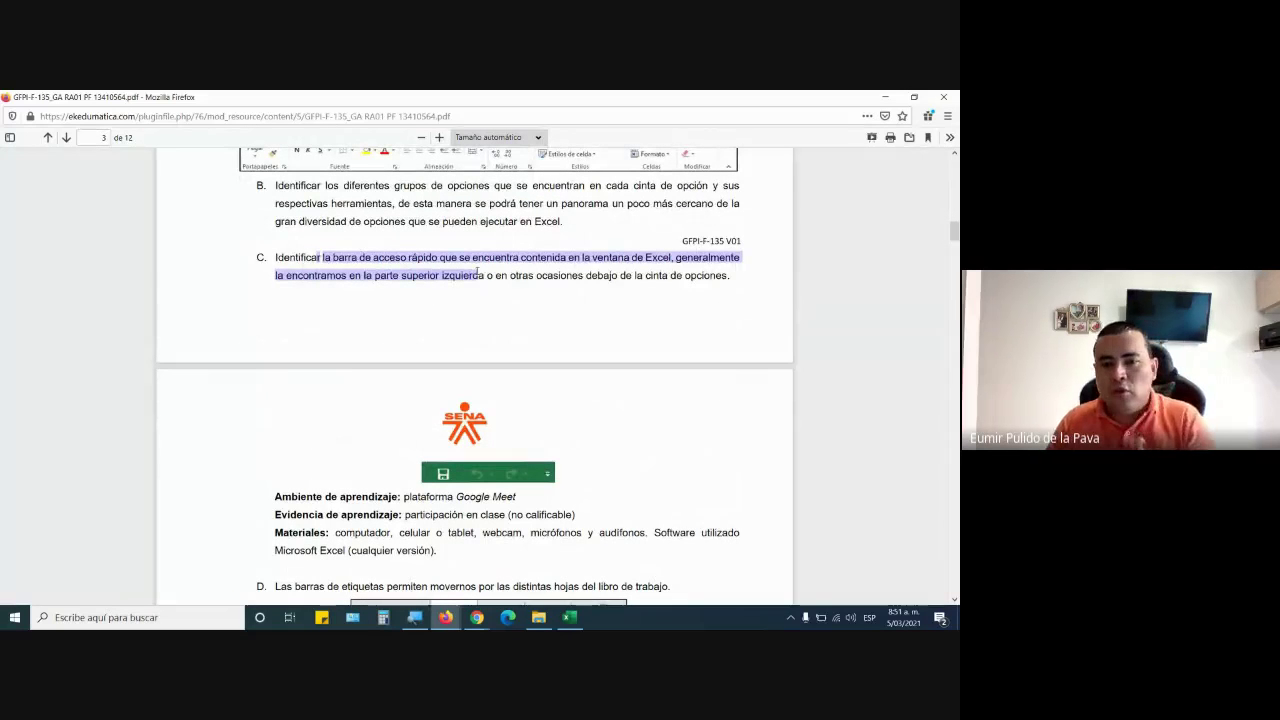
Step: Return to Excel, magnify the screen to about 200%, and open the quick access toolbar customization list
key("alt+Tab")
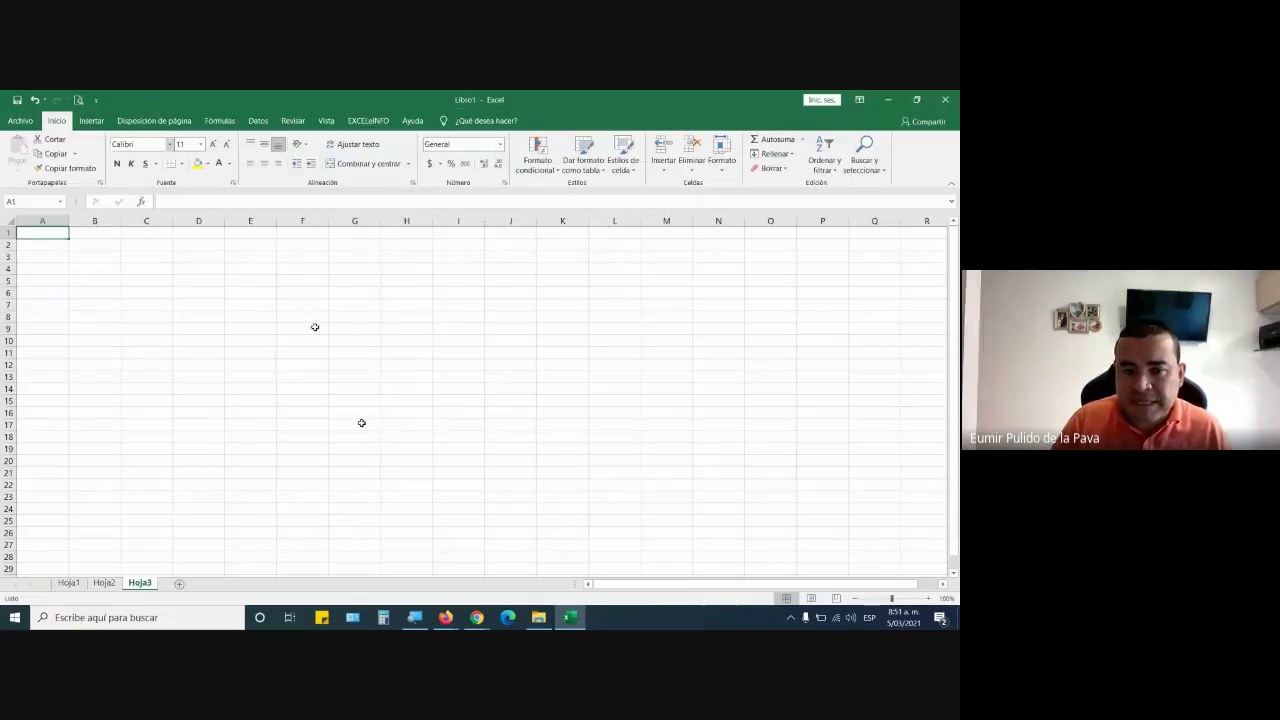
left_click(414, 617)
left_click(405, 483)
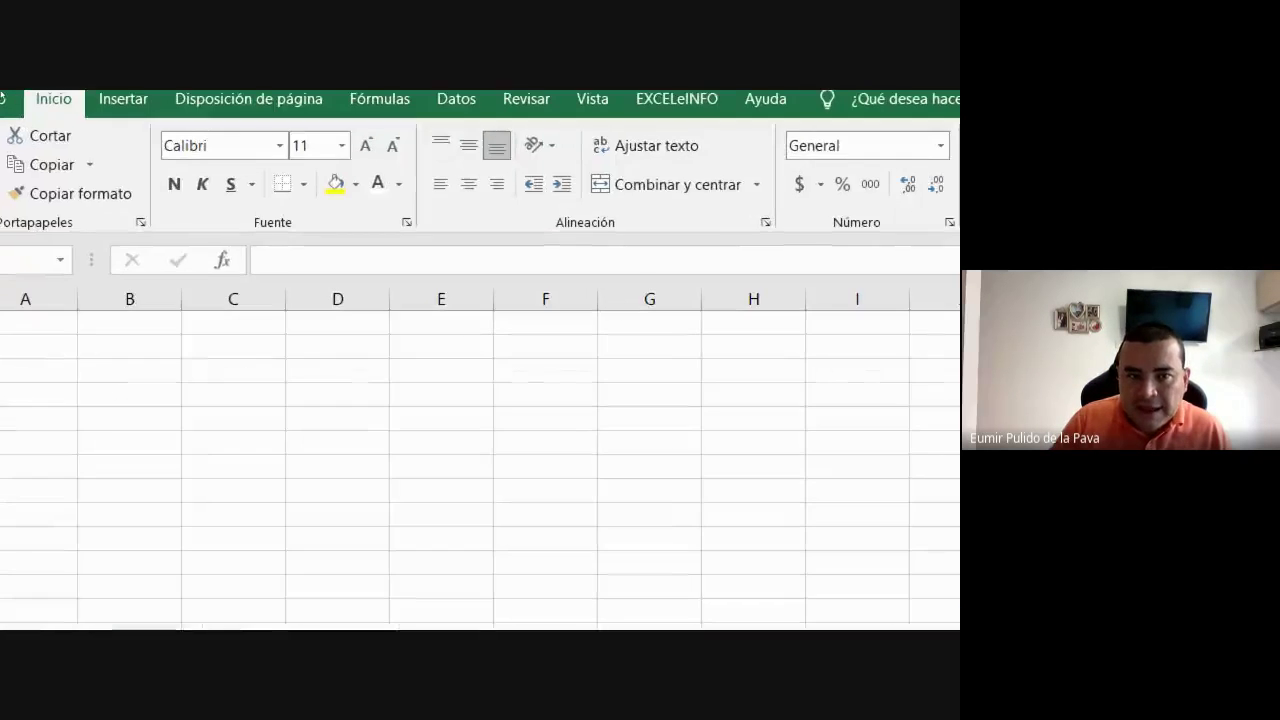
left_click(185, 110)
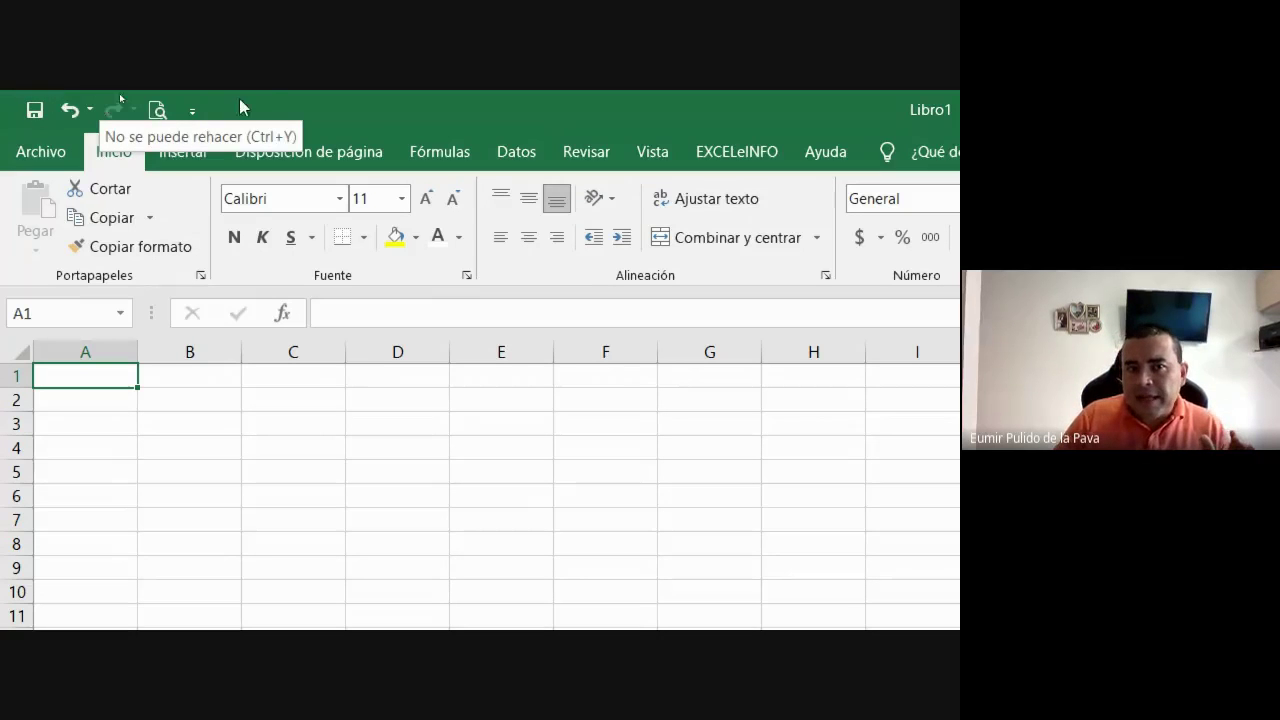
left_click(196, 110)
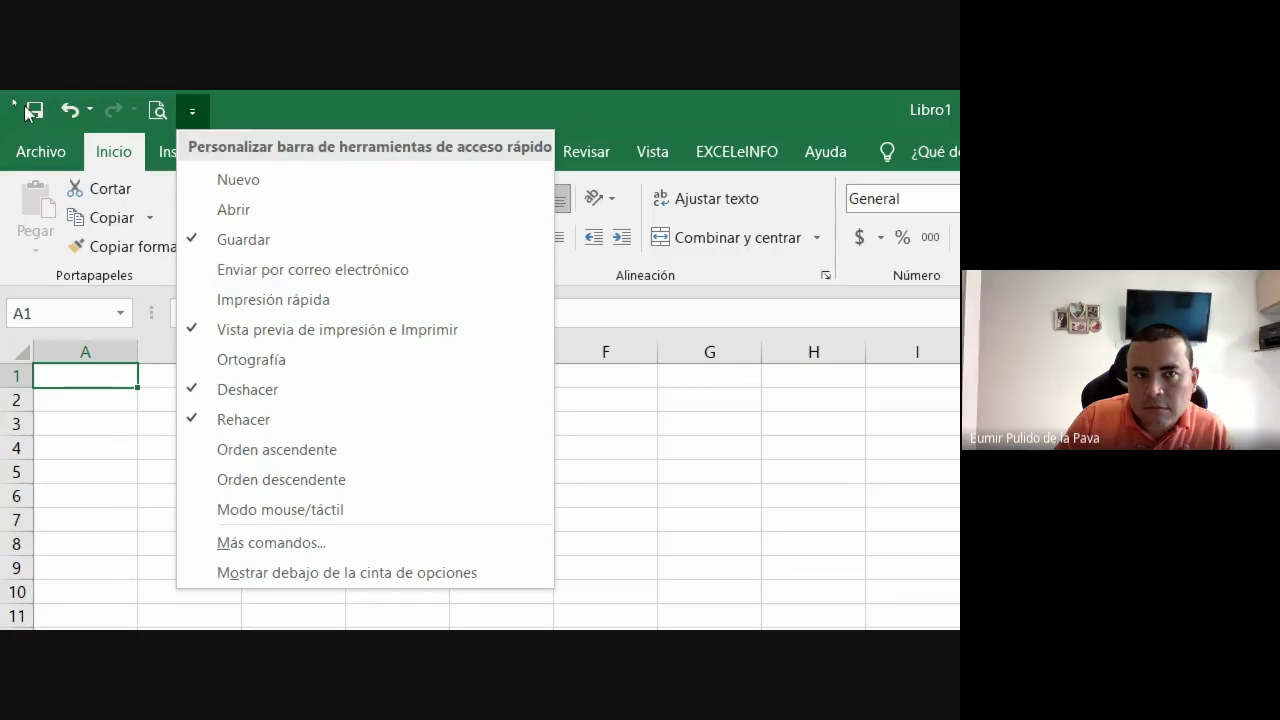
Step: Dismiss the customization list without changes and select cell B5
left_click(111, 518)
left_click(213, 470)
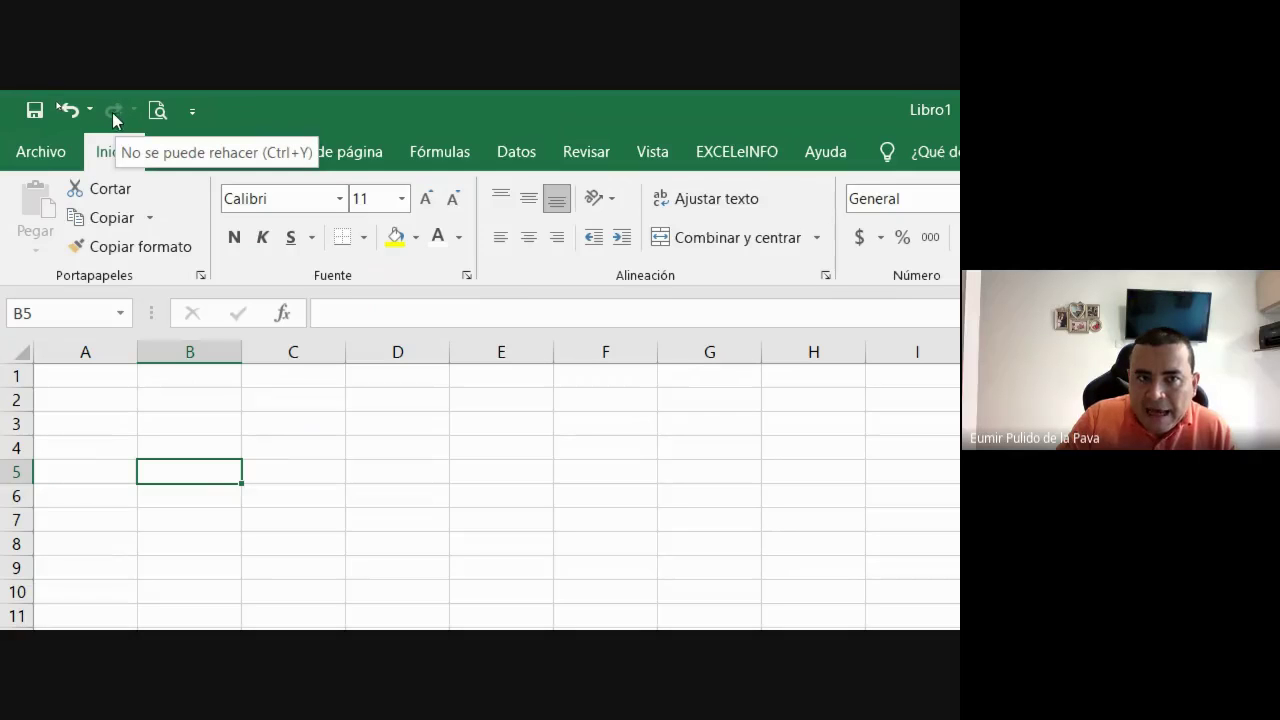
left_click(188, 151)
left_click(329, 151)
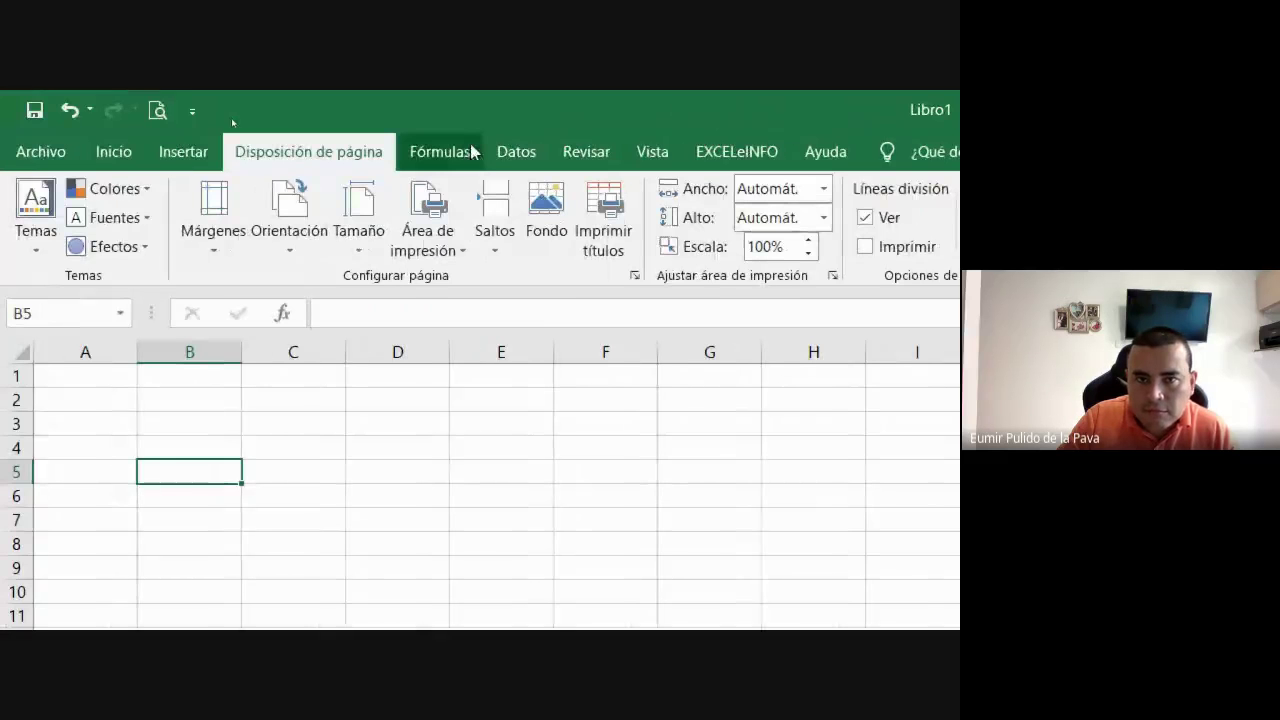
left_click(450, 155)
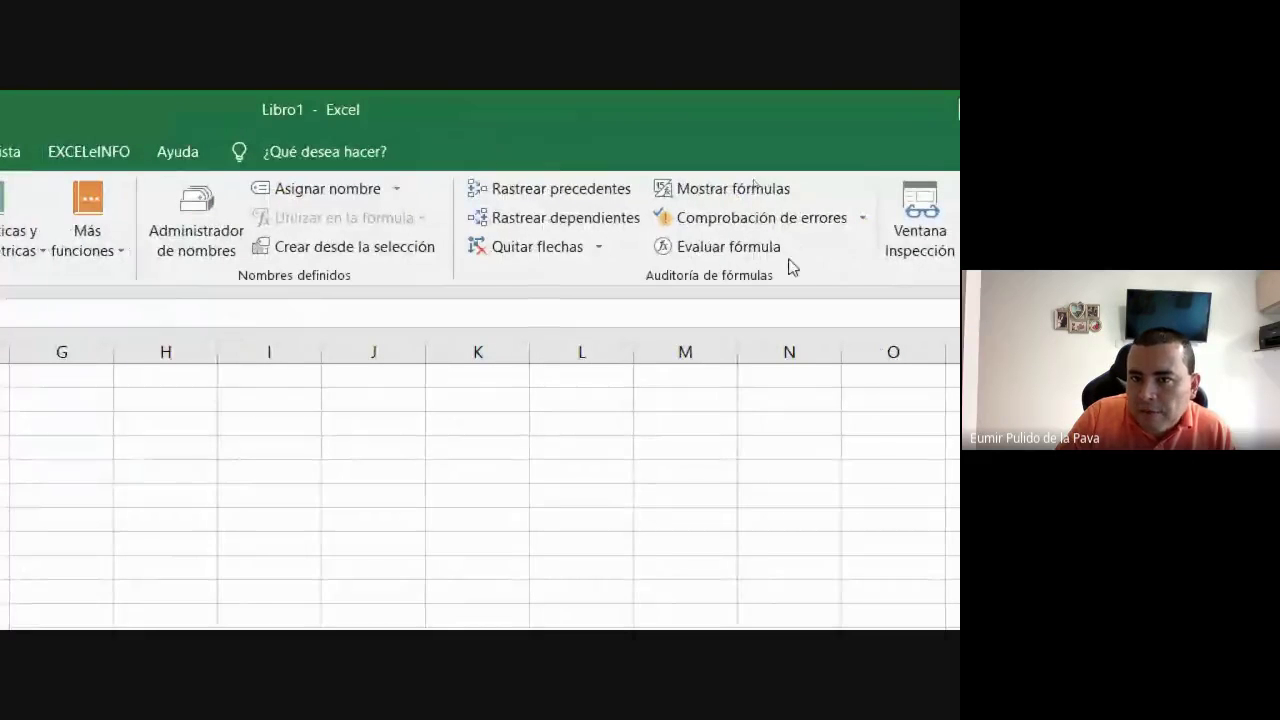
left_click(275, 150)
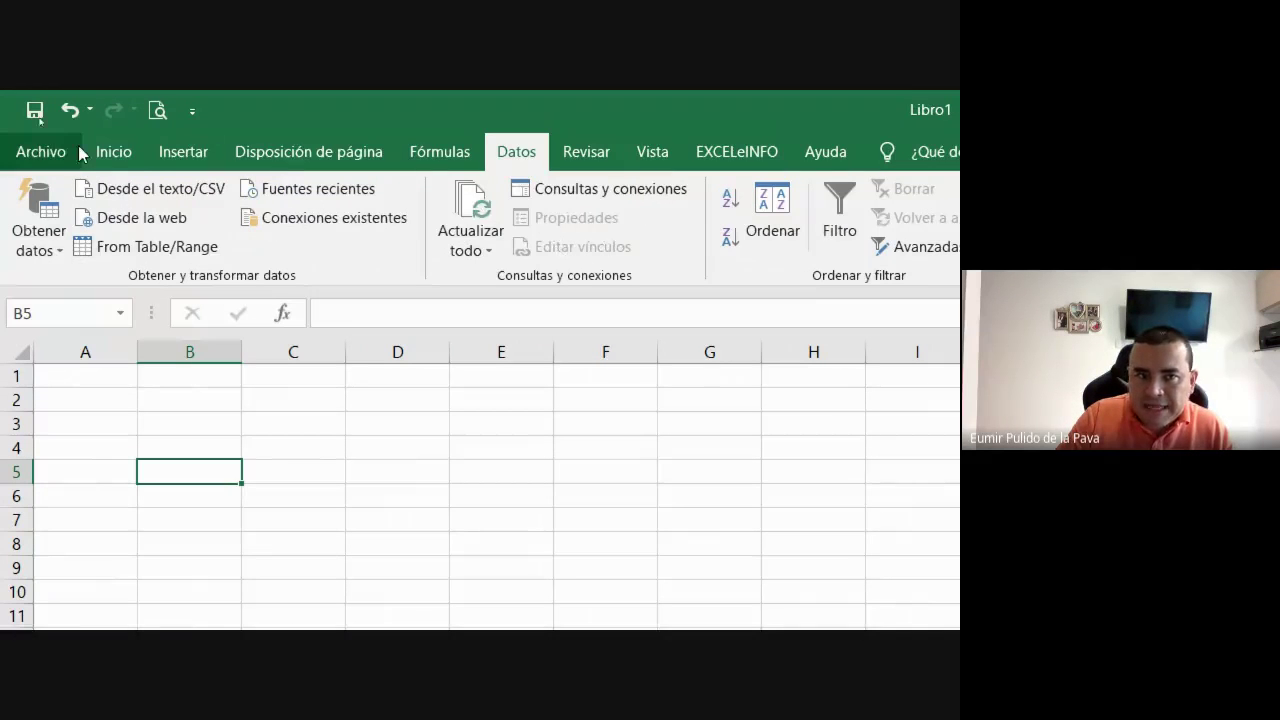
left_click(110, 151)
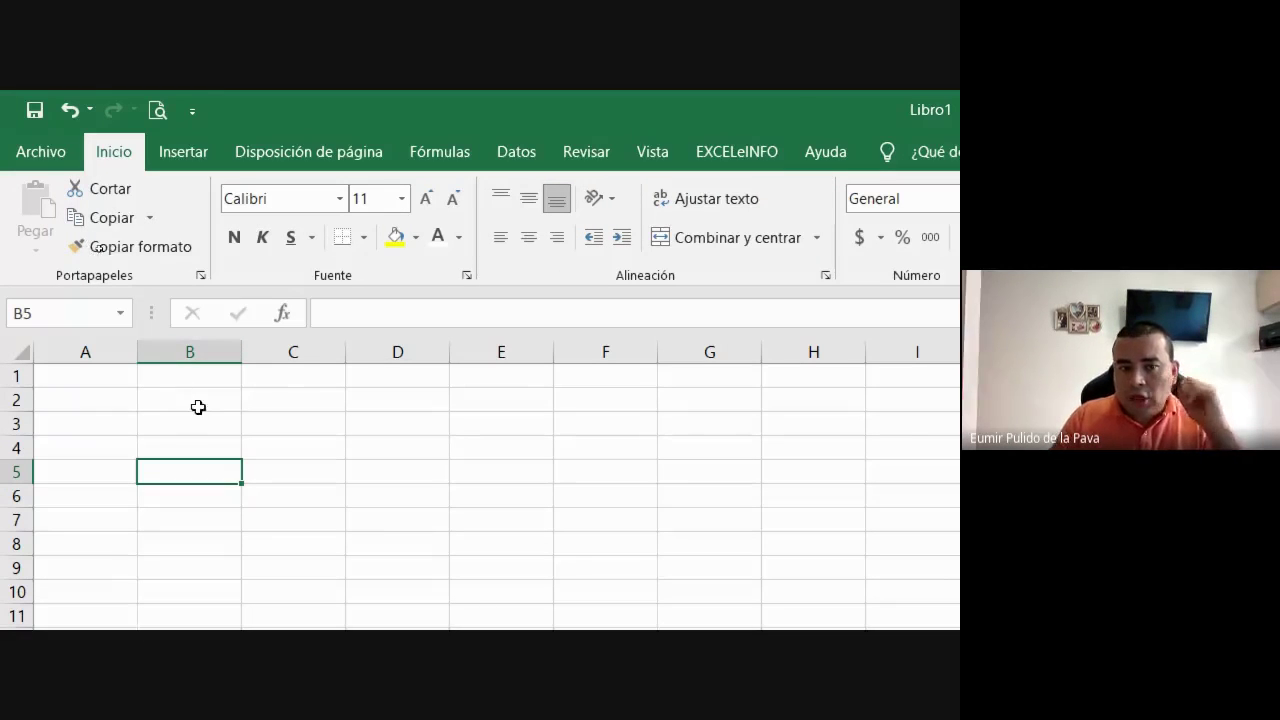
Step: Enter 5 in cells B2 and B3
left_click(205, 404)
type("5")
key("Return")
type("5")
key("Return")
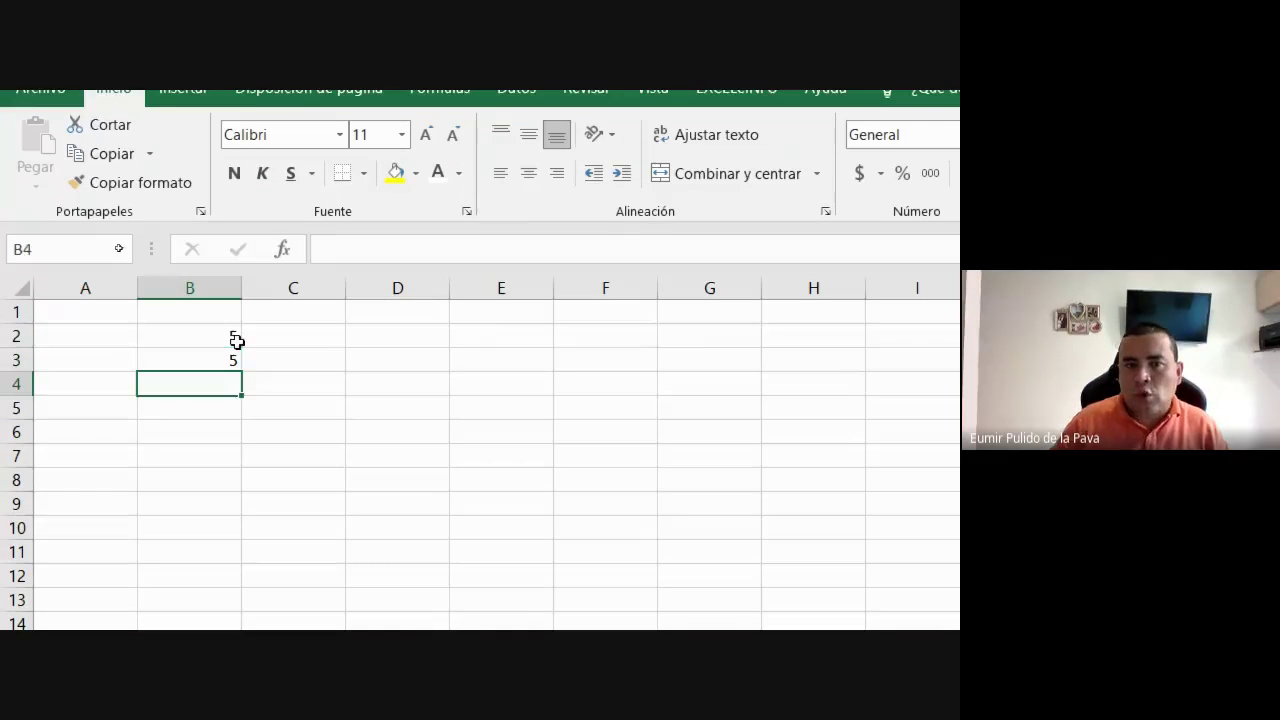
Step: Copy B2:B3, cancel the copy, and reopen B2 for editing
left_click_drag(175, 401, 177, 428)
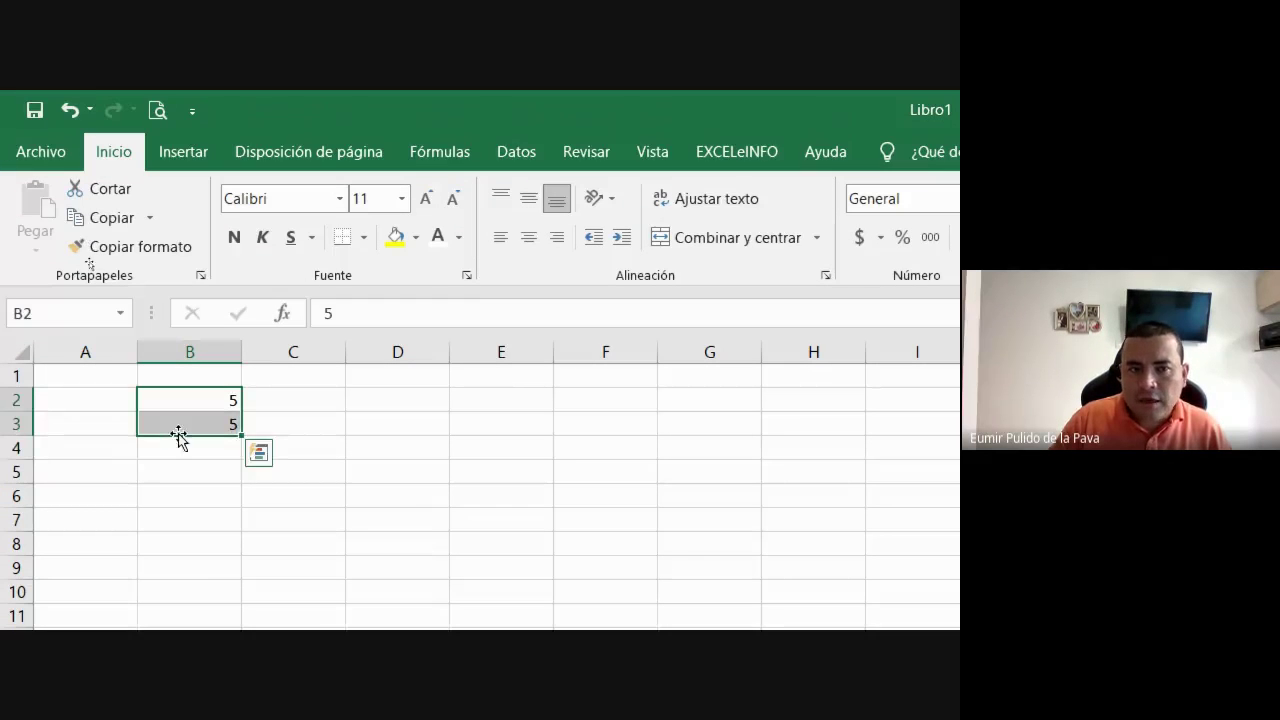
left_click(104, 218)
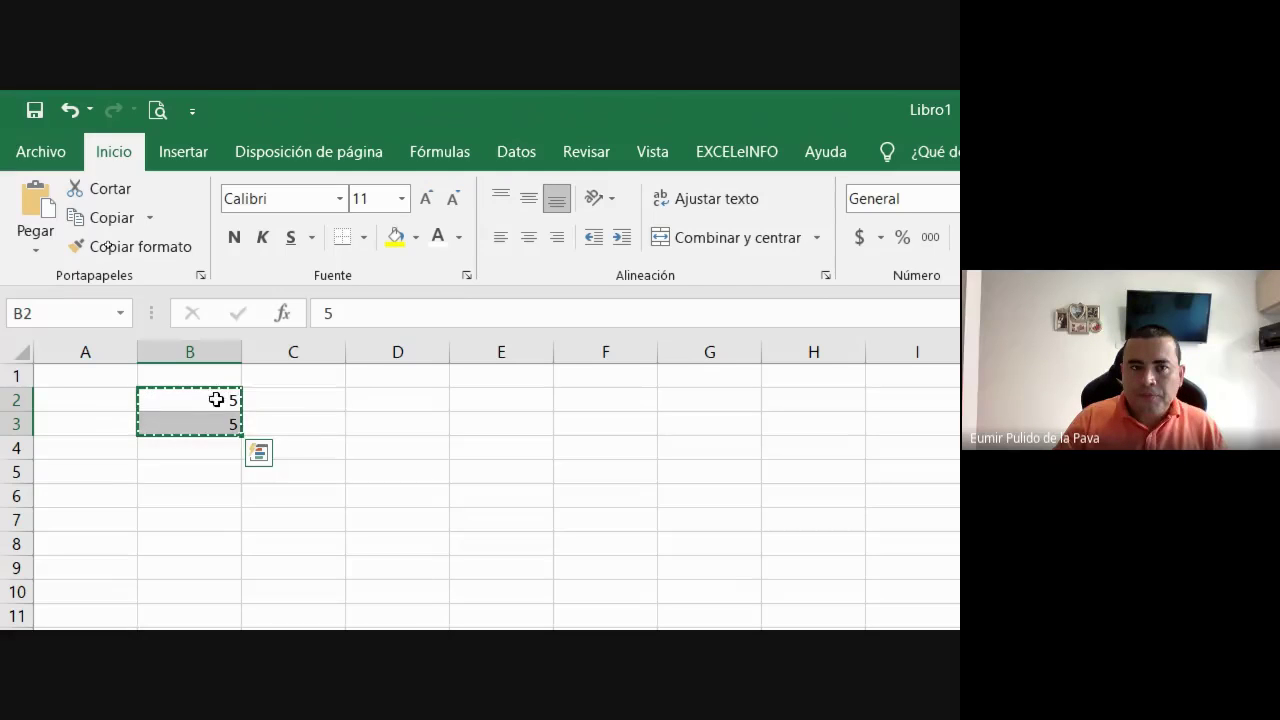
key("Escape")
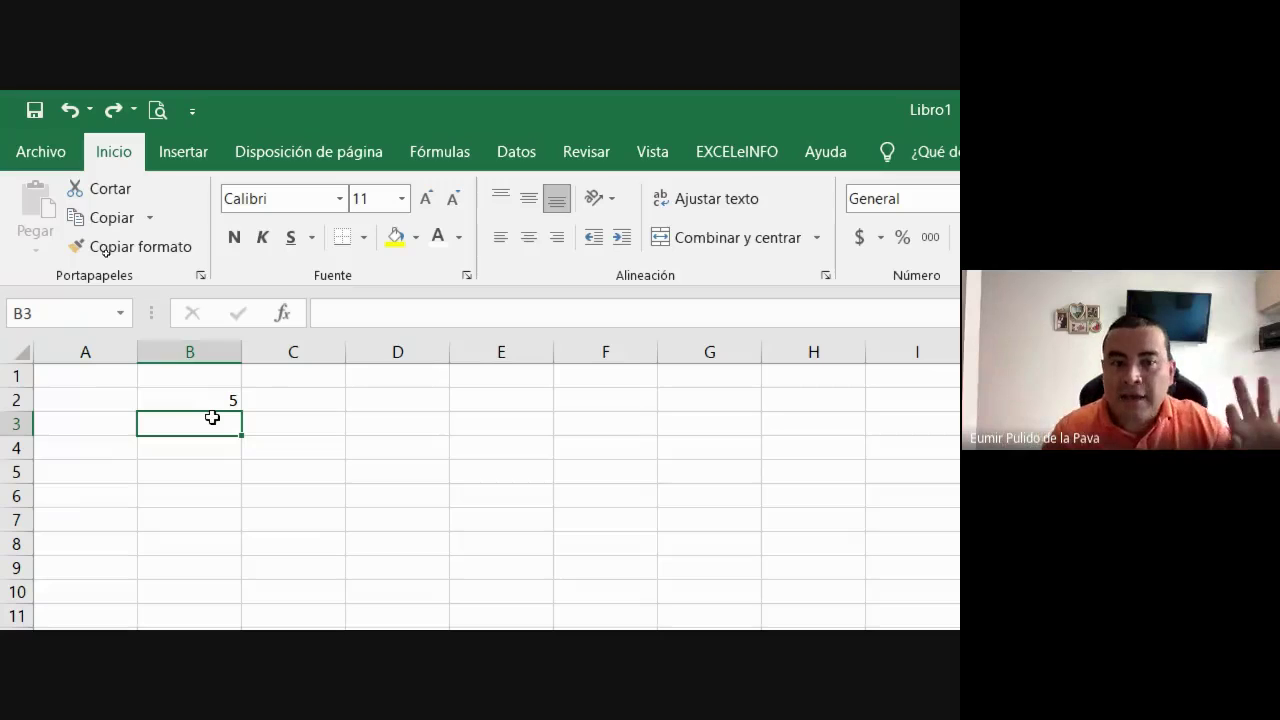
double_click(214, 400)
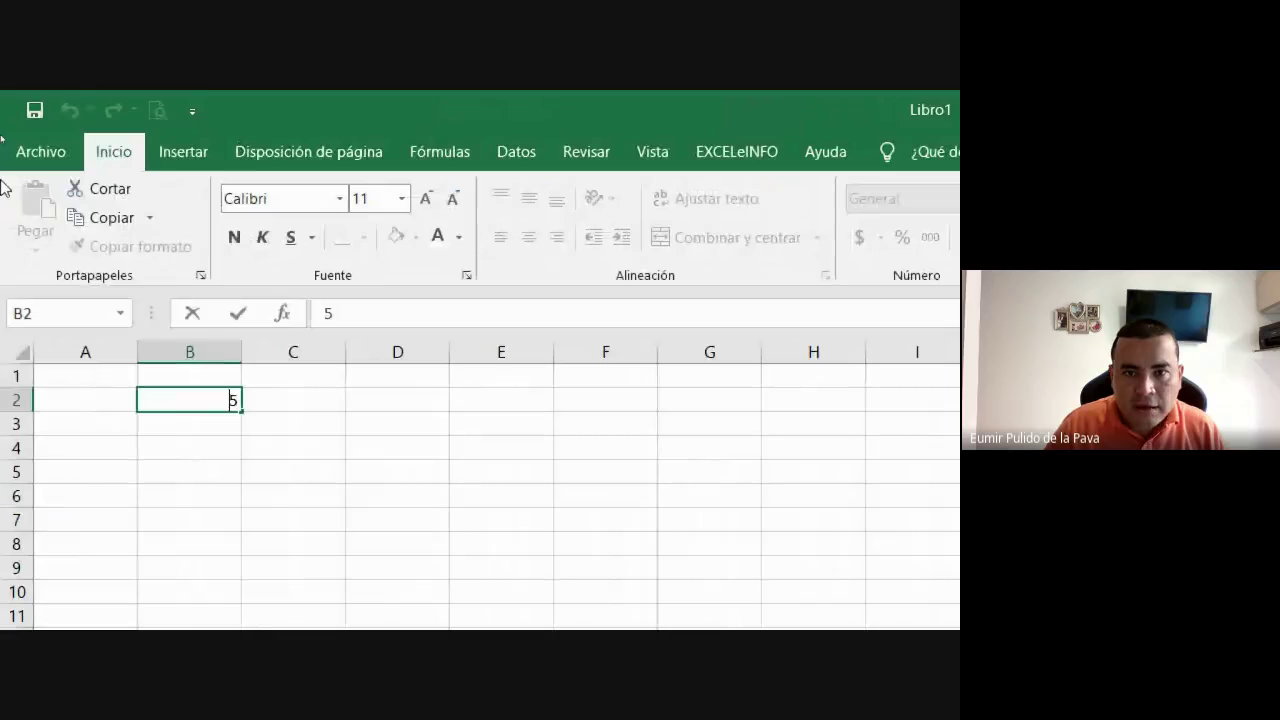
Step: Switch from Insertar back to Inicio, commit 5 in B2, and open the quick access toolbar customization list
left_click(183, 151)
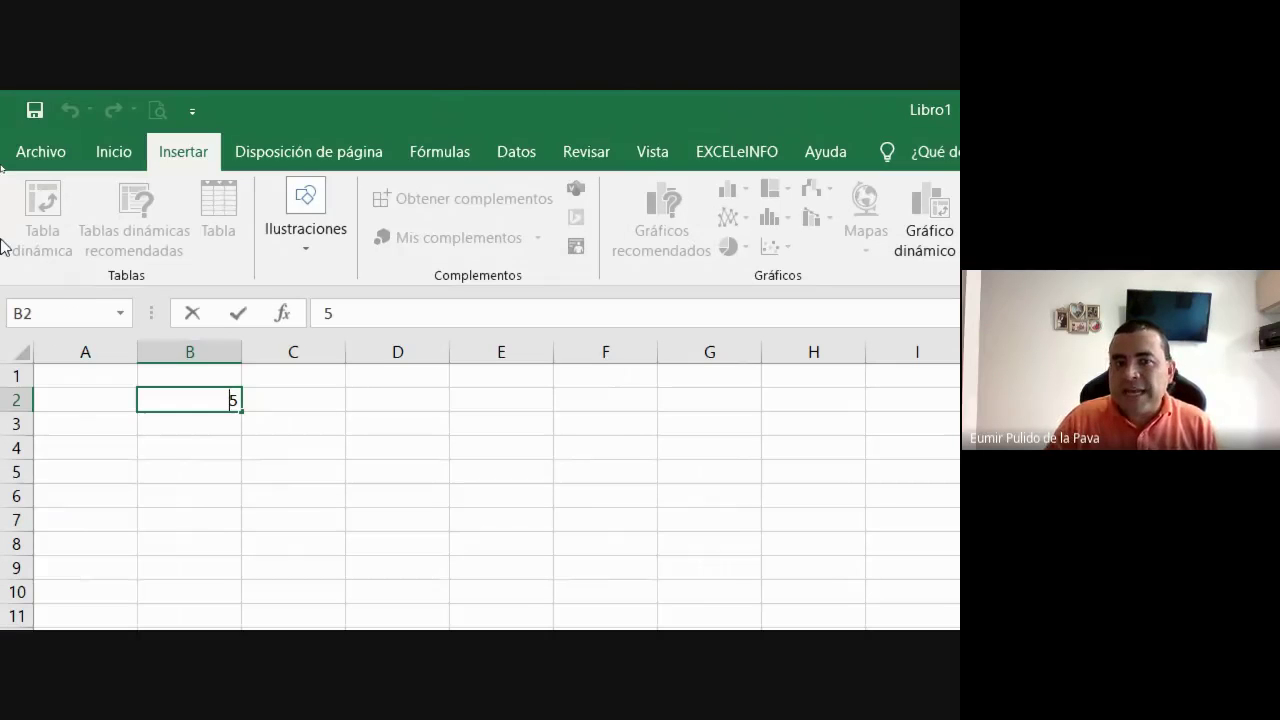
left_click(114, 155)
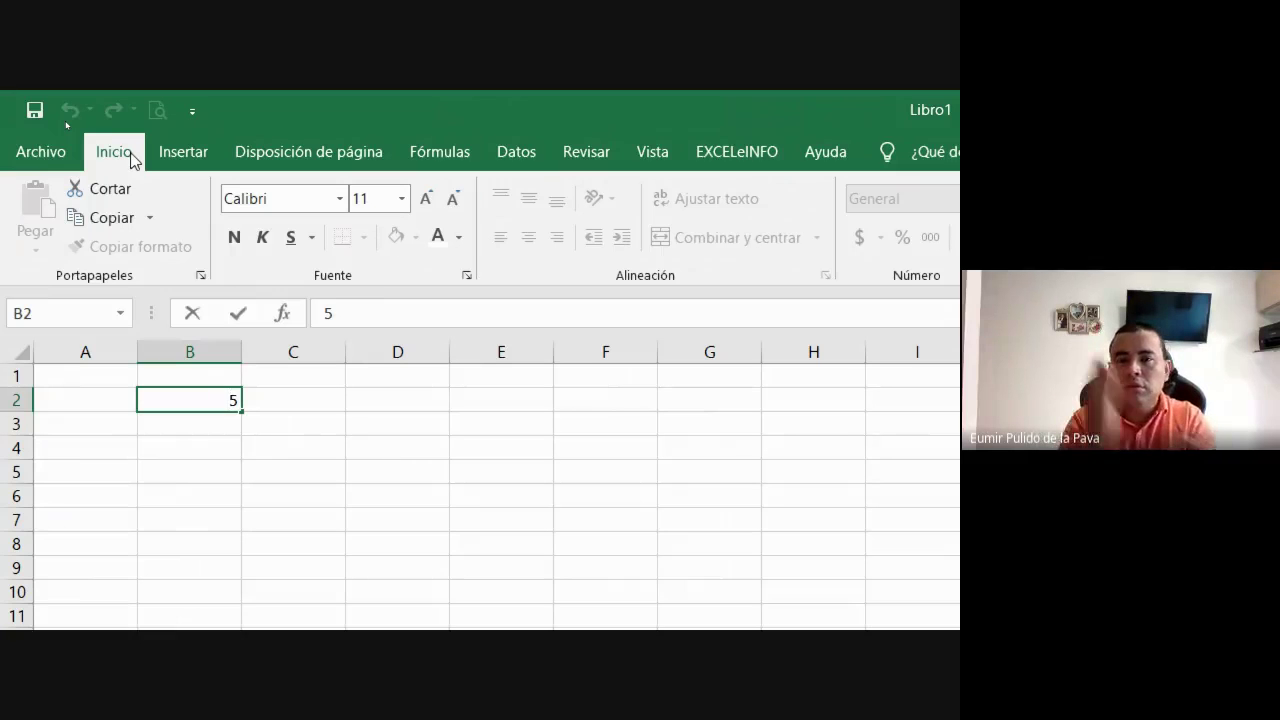
key("F2")
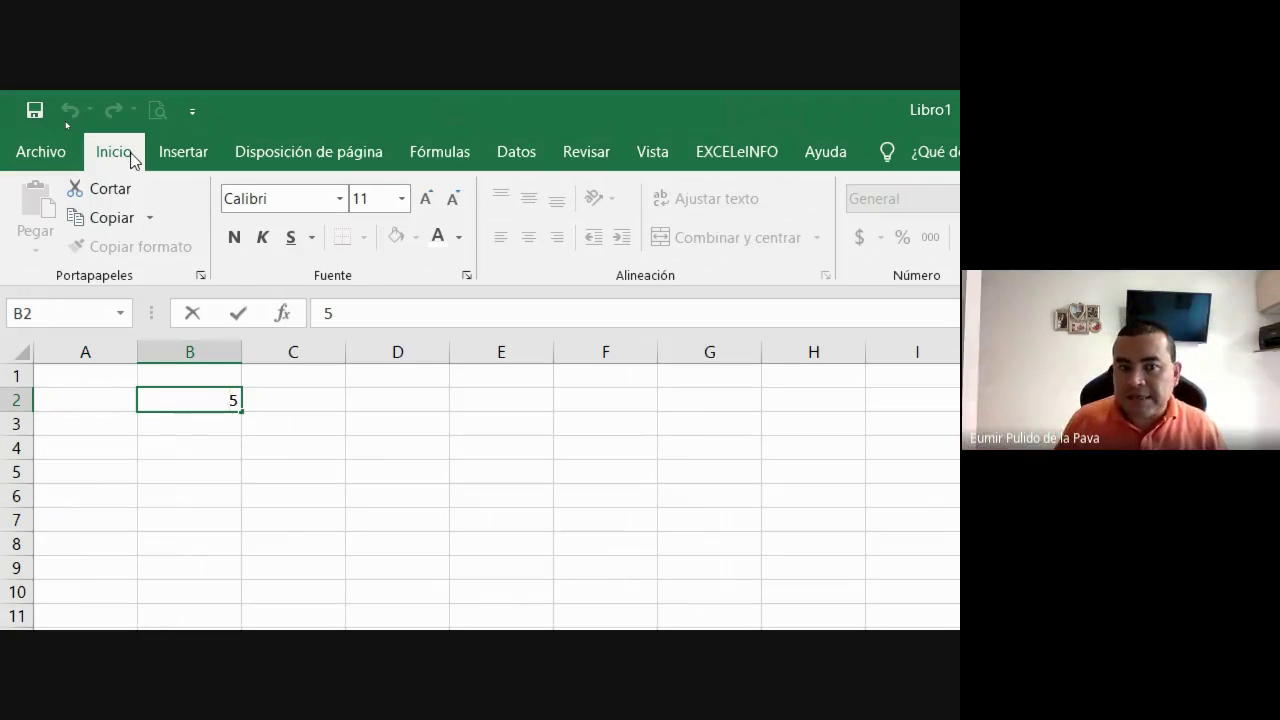
key("Return")
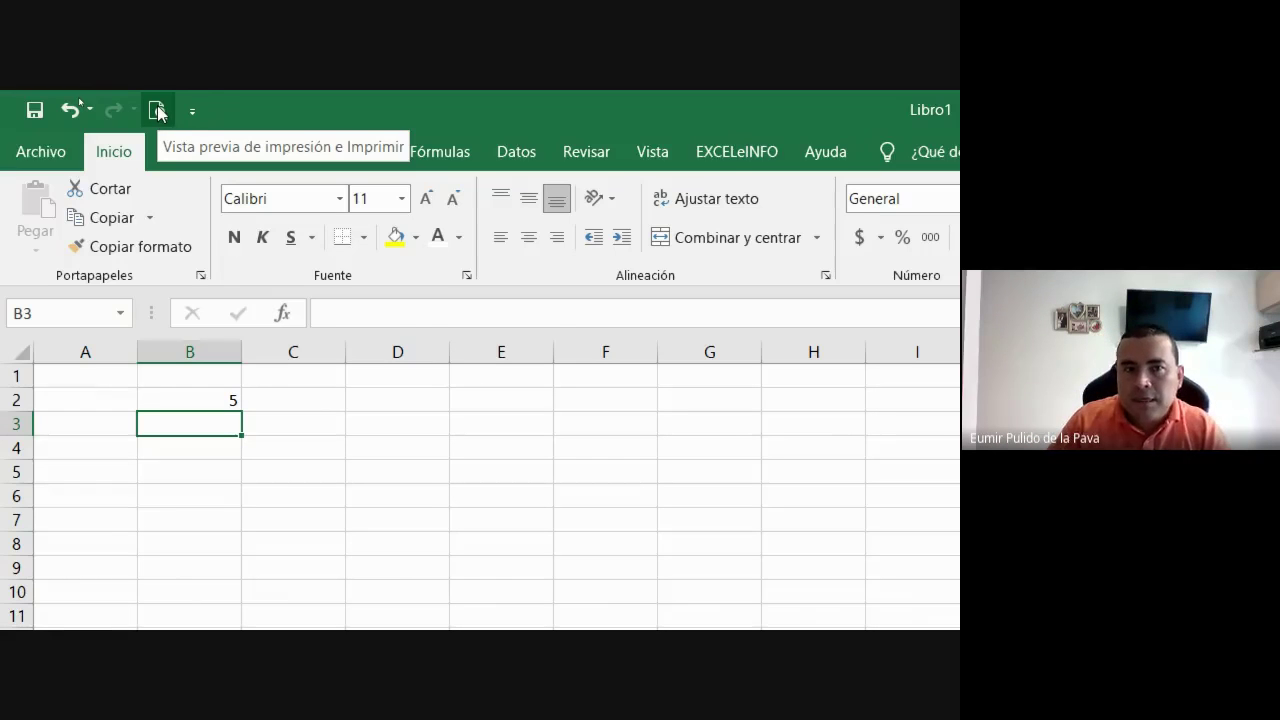
left_click(205, 117)
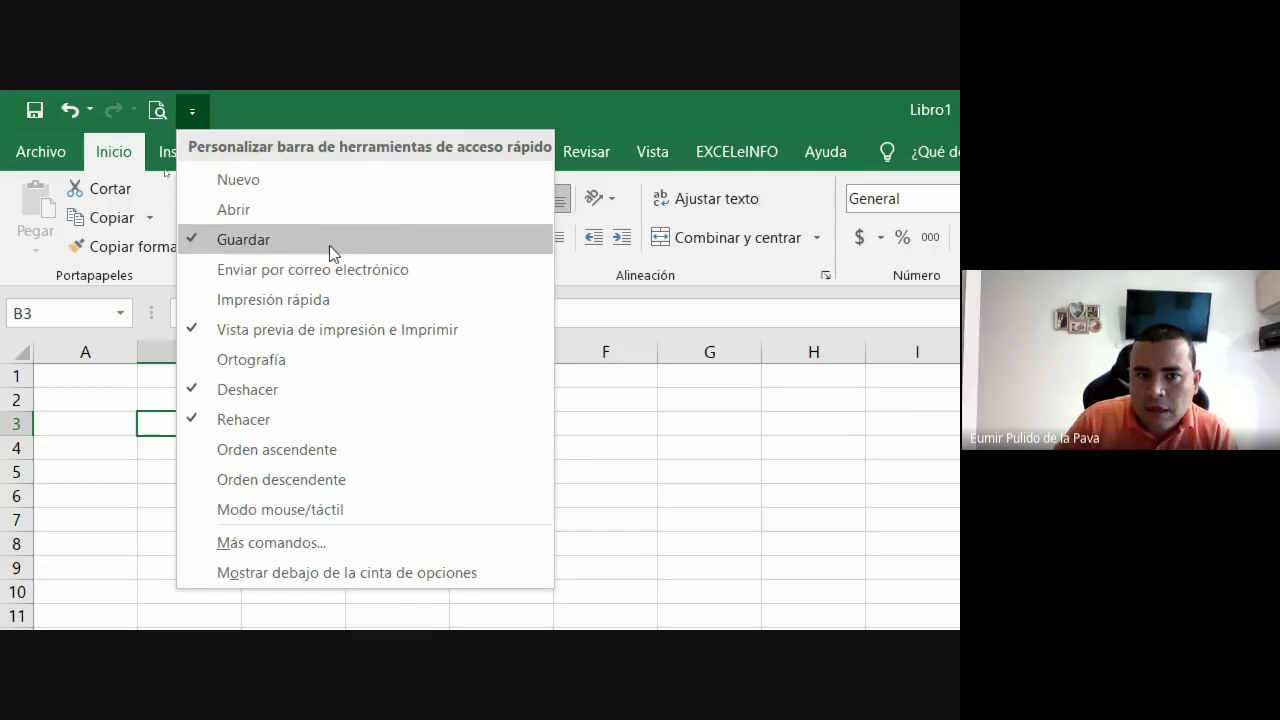
Step: Remove 'Vista previa de impresión e Imprimir' from the toolbar, restore it, and reopen the list
left_click(201, 329)
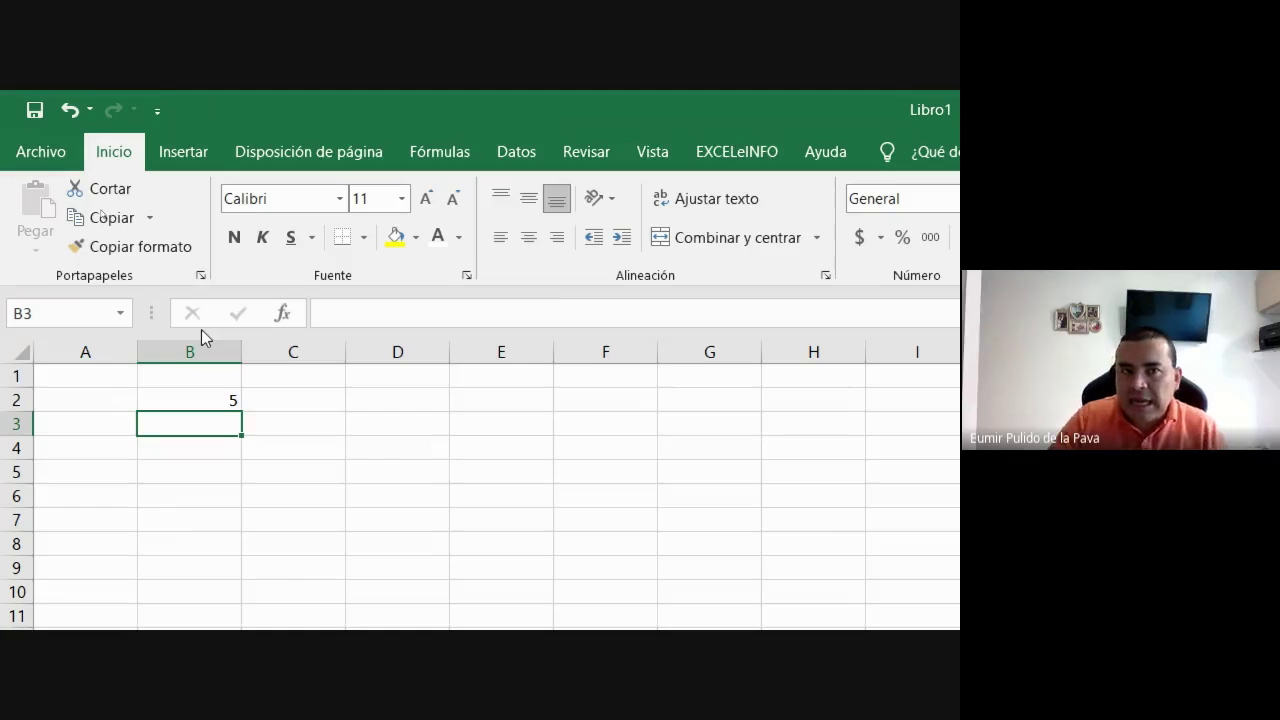
left_click(157, 111)
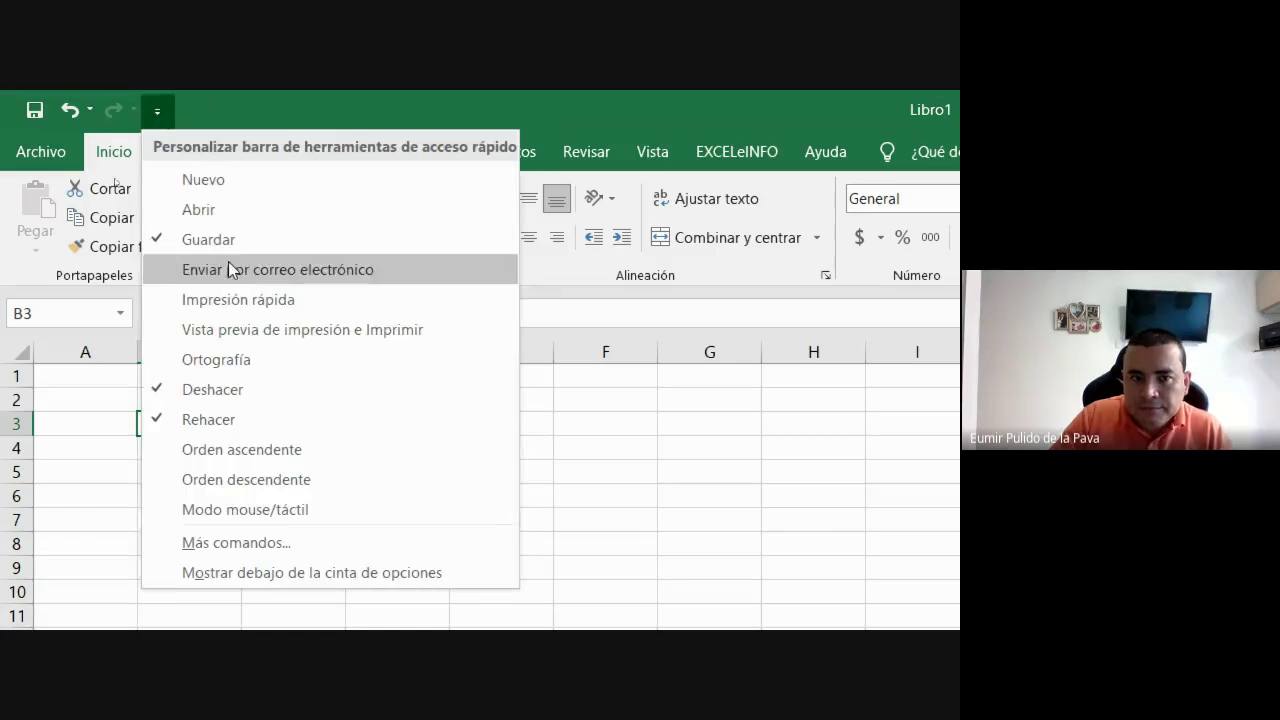
left_click(212, 329)
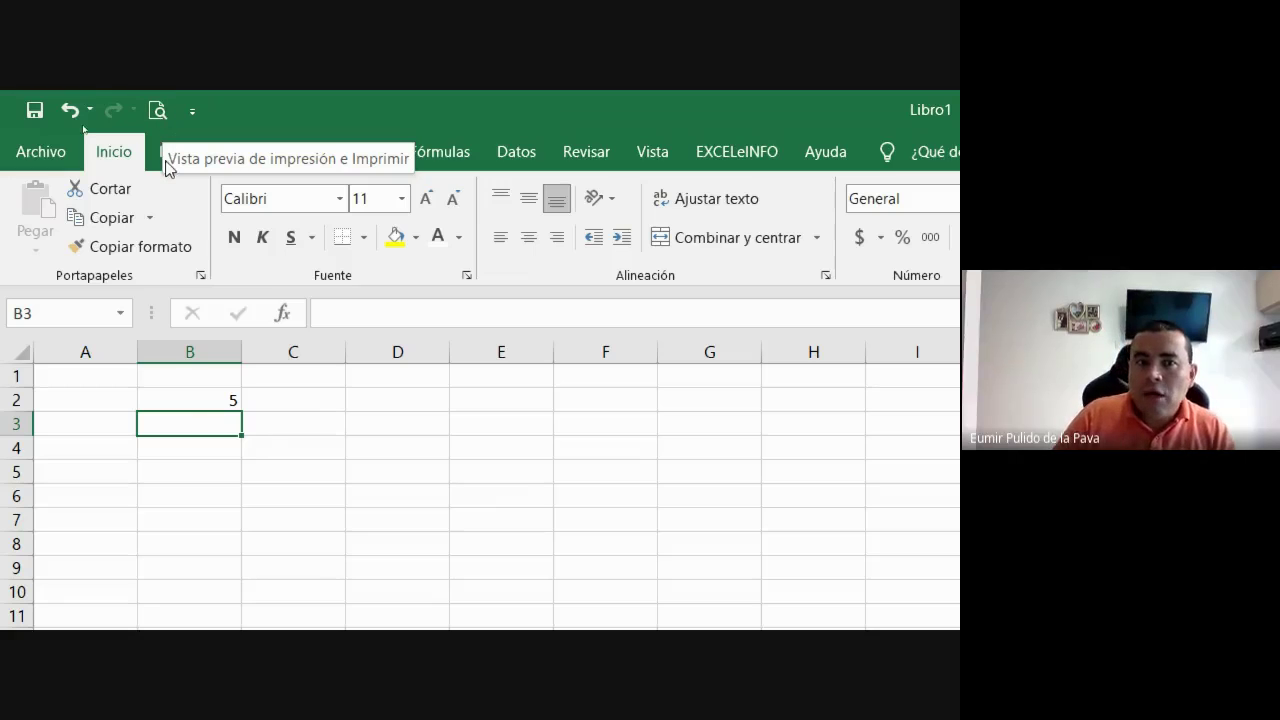
left_click(191, 112)
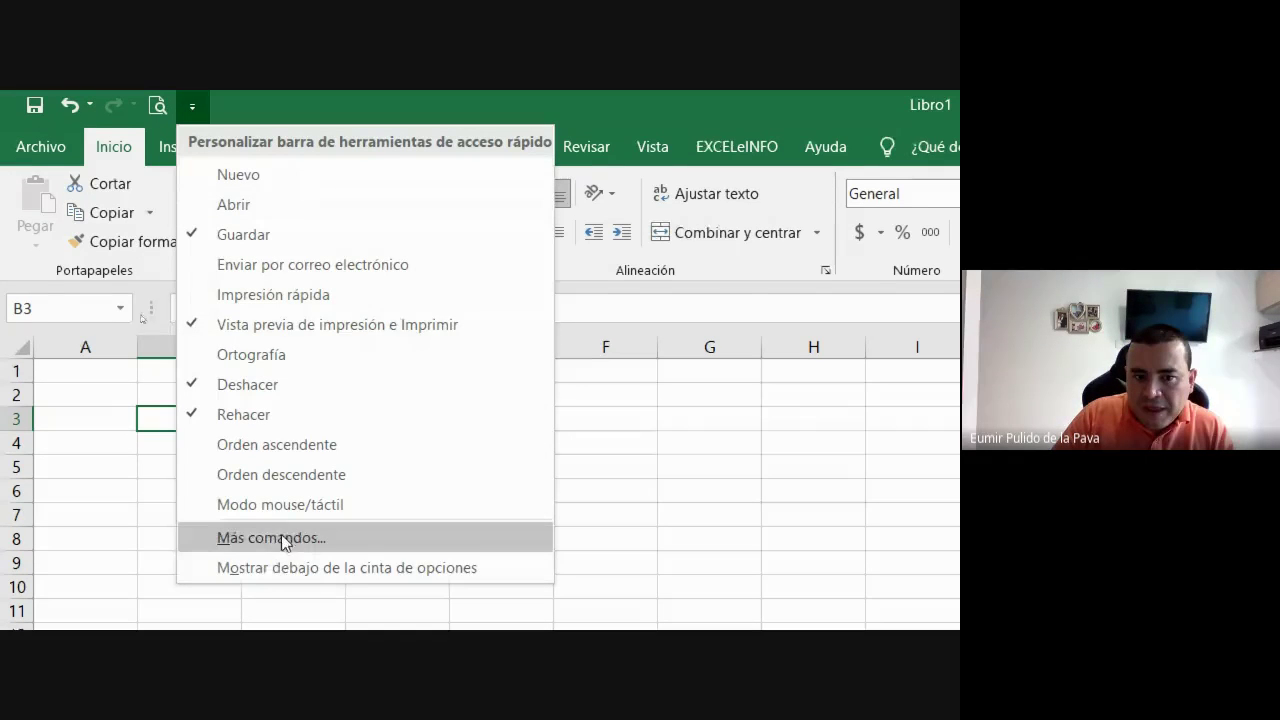
Step: In Más comandos..., list all commands and add Mapa 3D to the quick access toolbar
left_click(288, 538)
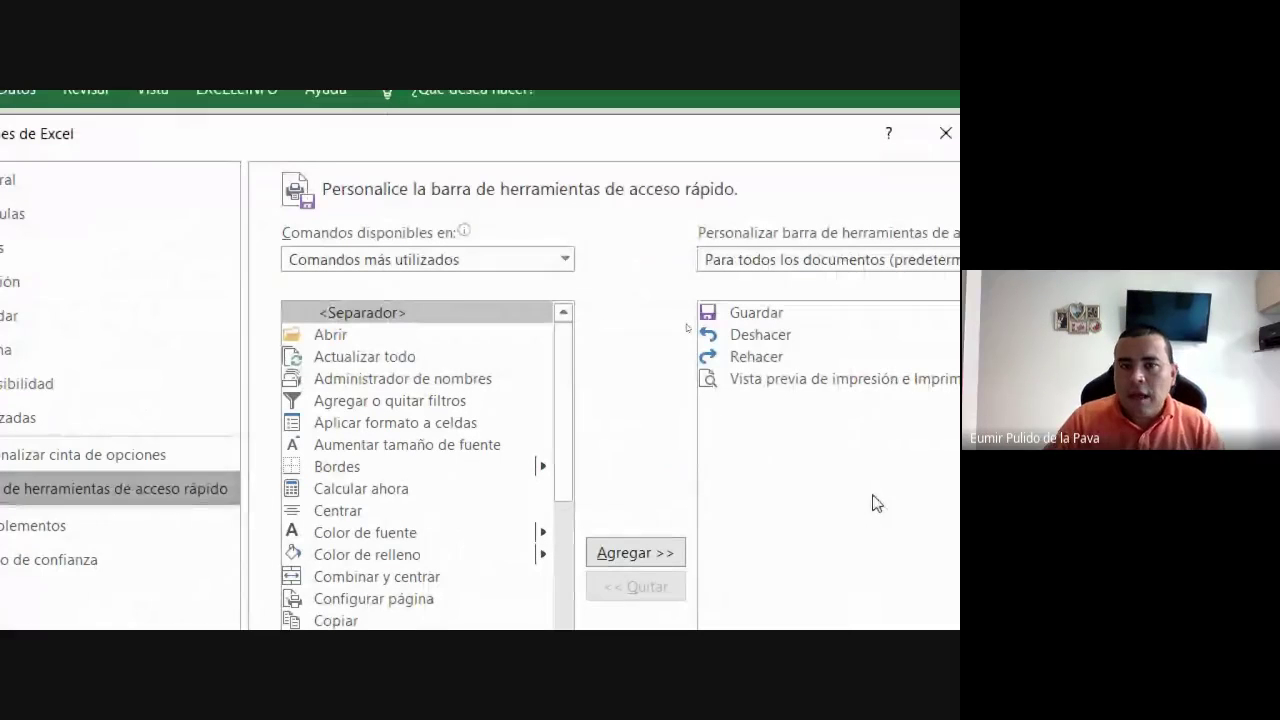
left_click(565, 262)
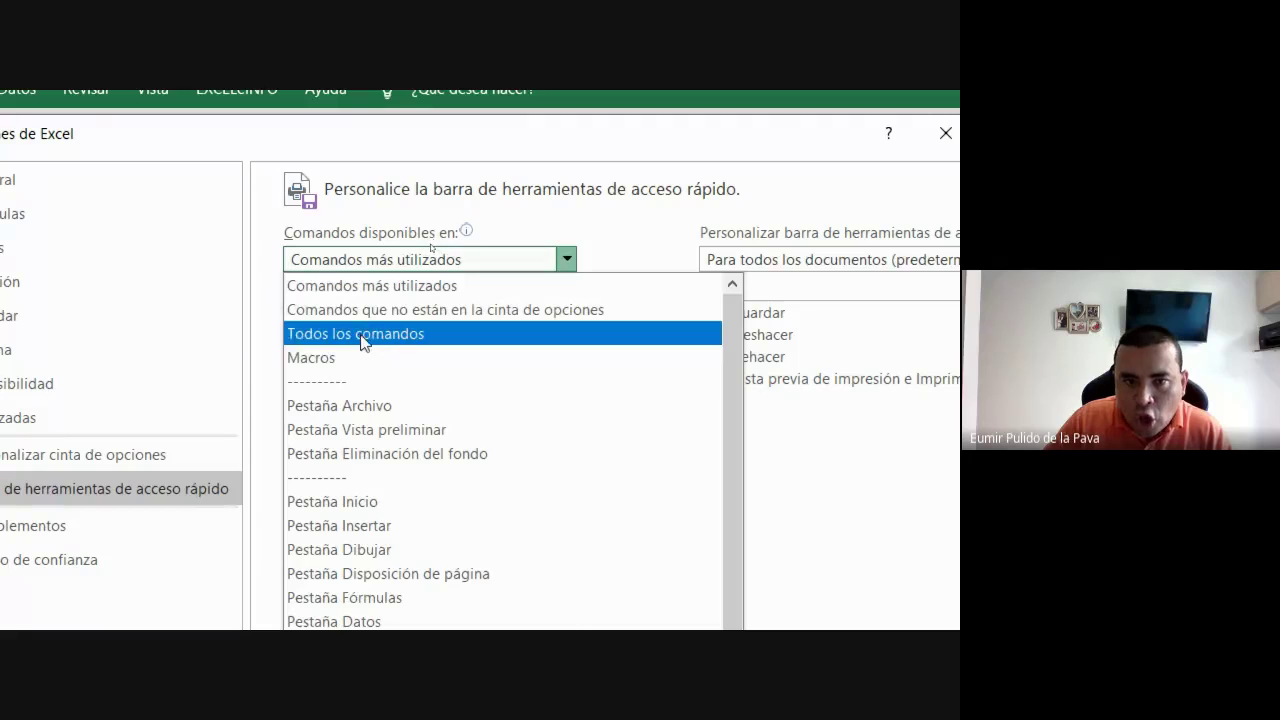
key("Escape")
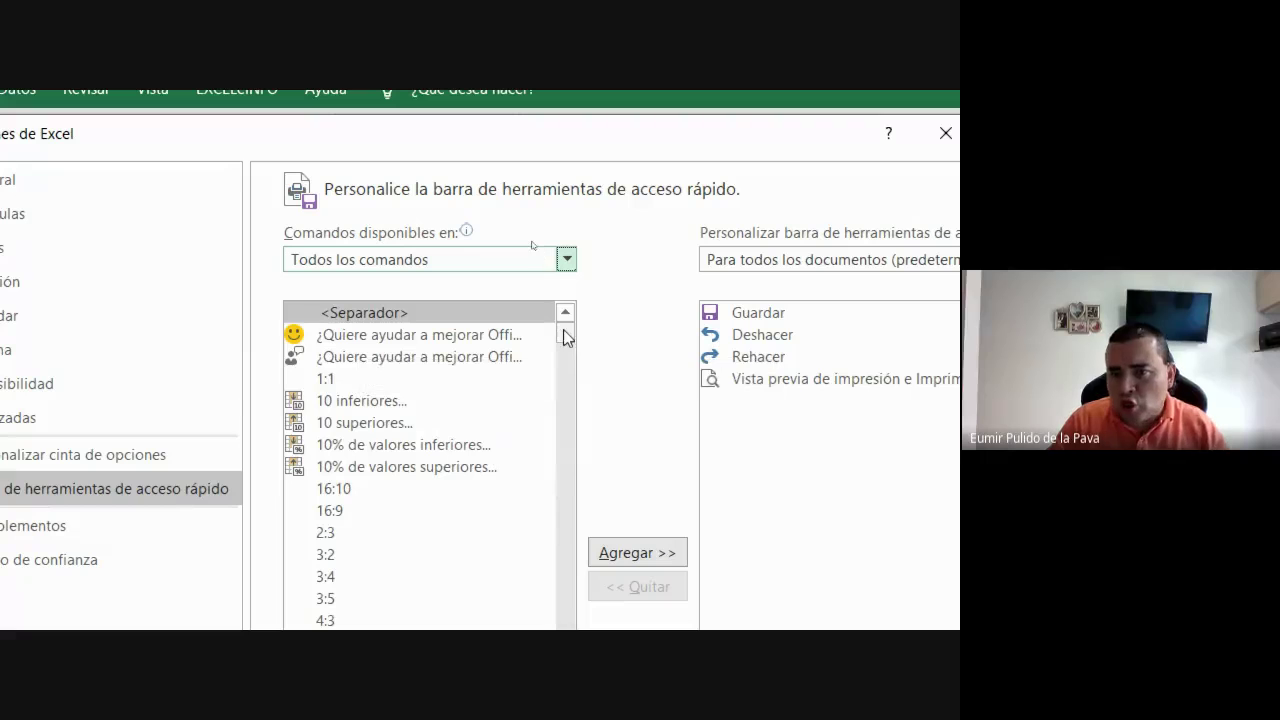
left_click_drag(565, 337, 577, 584)
scroll(486, 337, "down", 2)
scroll(477, 334, "down", 2)
scroll(465, 430, "down", 4)
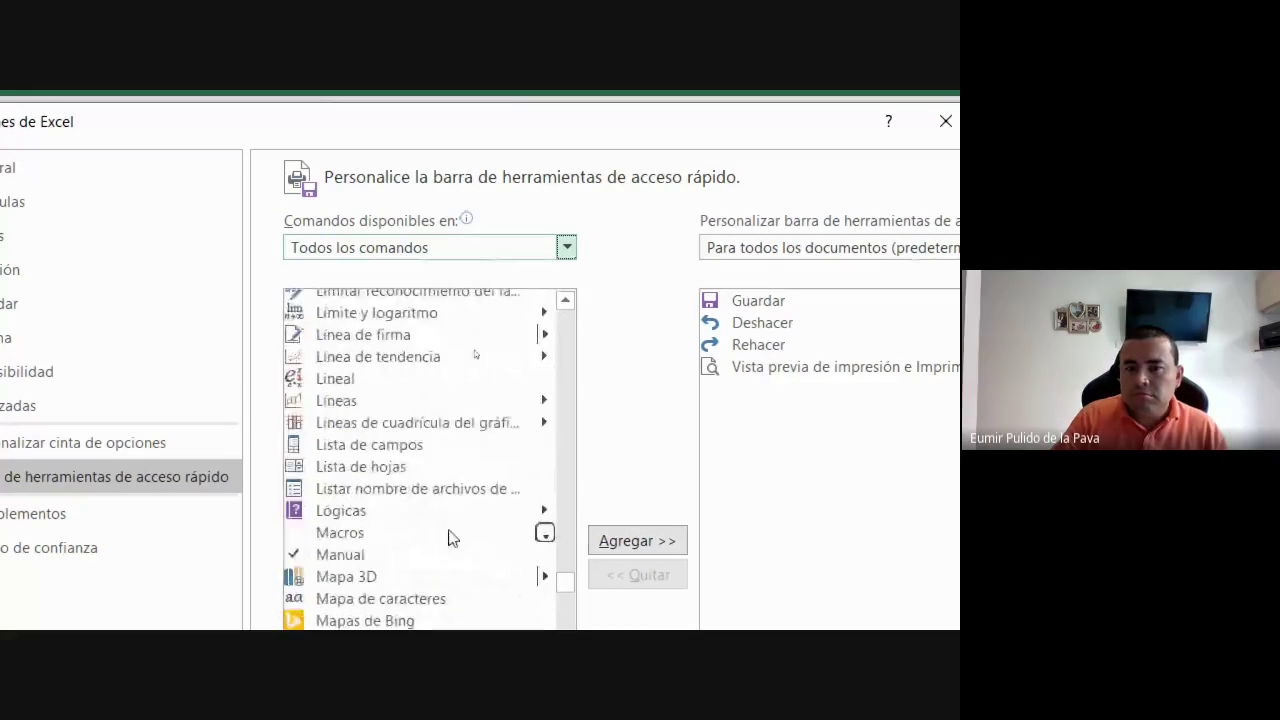
scroll(449, 540, "down", 3)
scroll(450, 555, "down", 1)
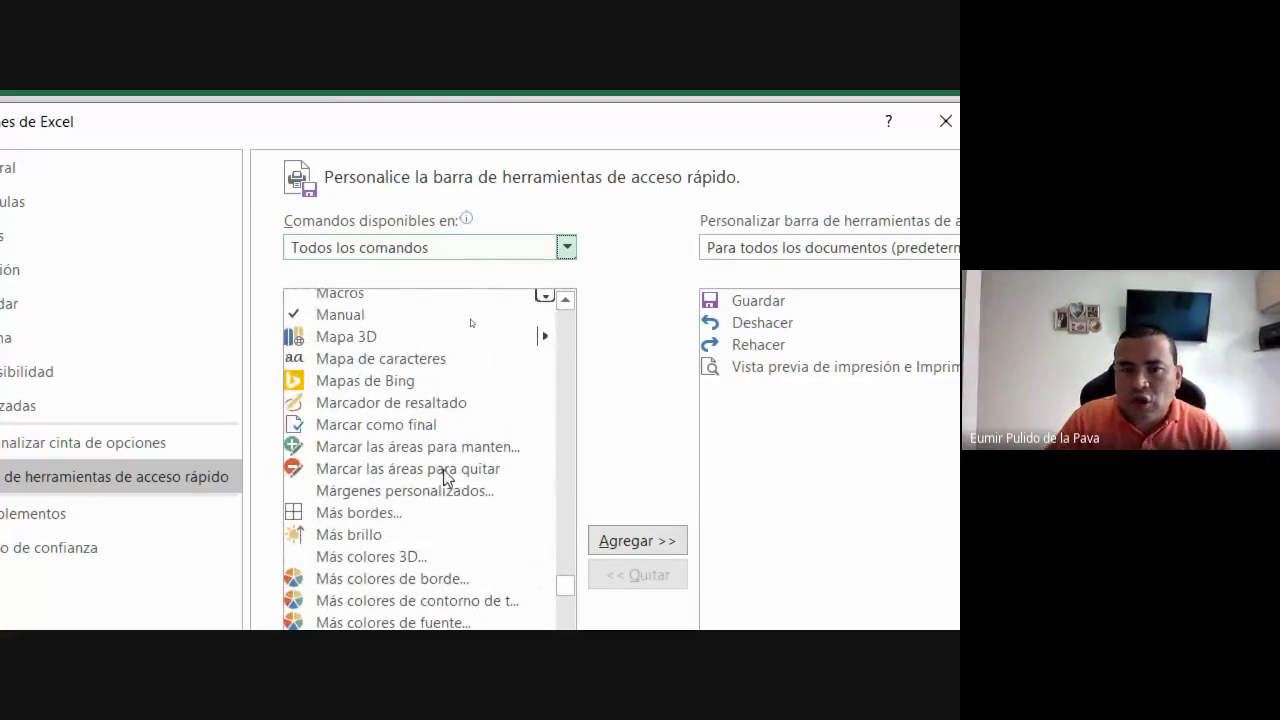
left_click(372, 340)
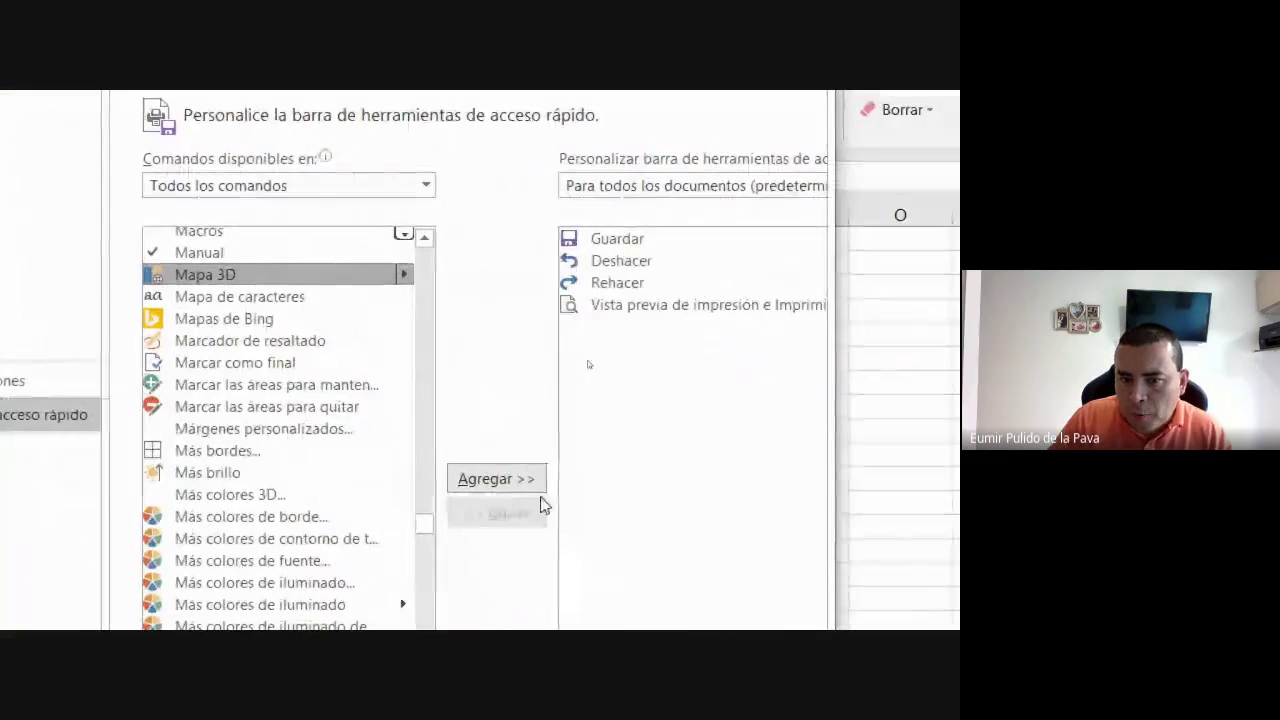
left_click(530, 484)
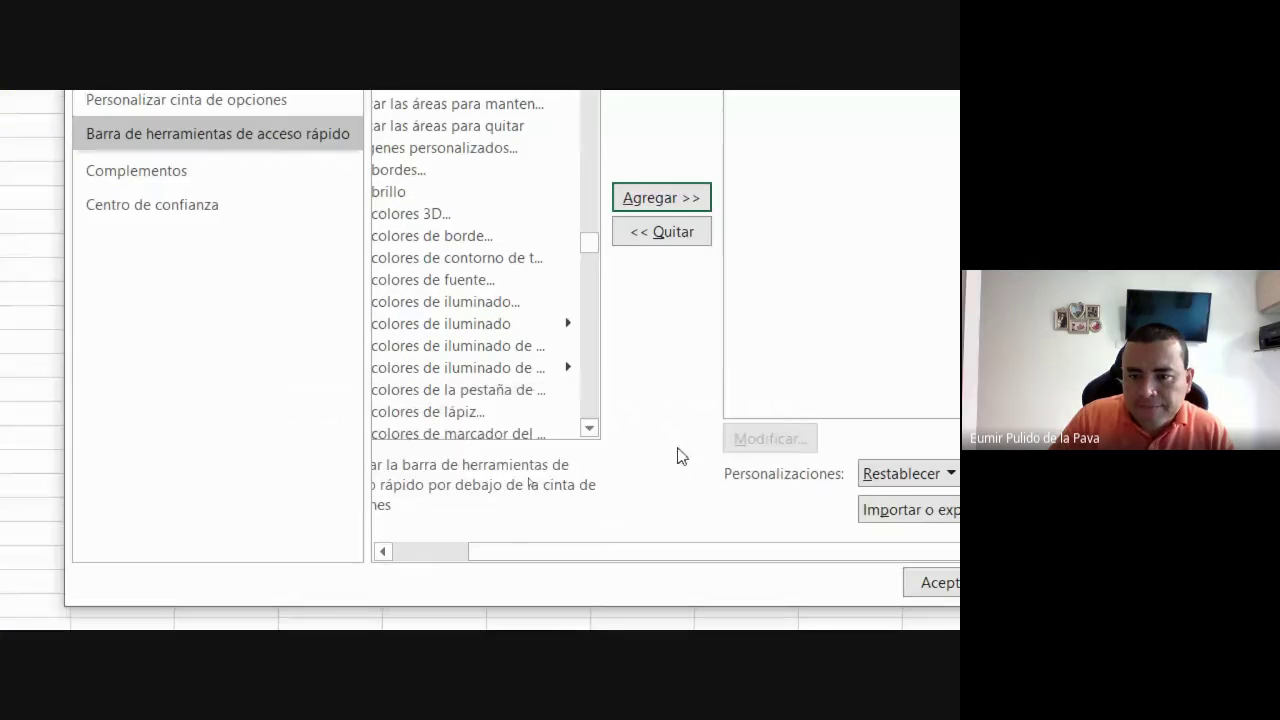
Step: Add Más diseños... to the quick access toolbar list
scroll(530, 390, "down", 10)
scroll(557, 331, "down", 7)
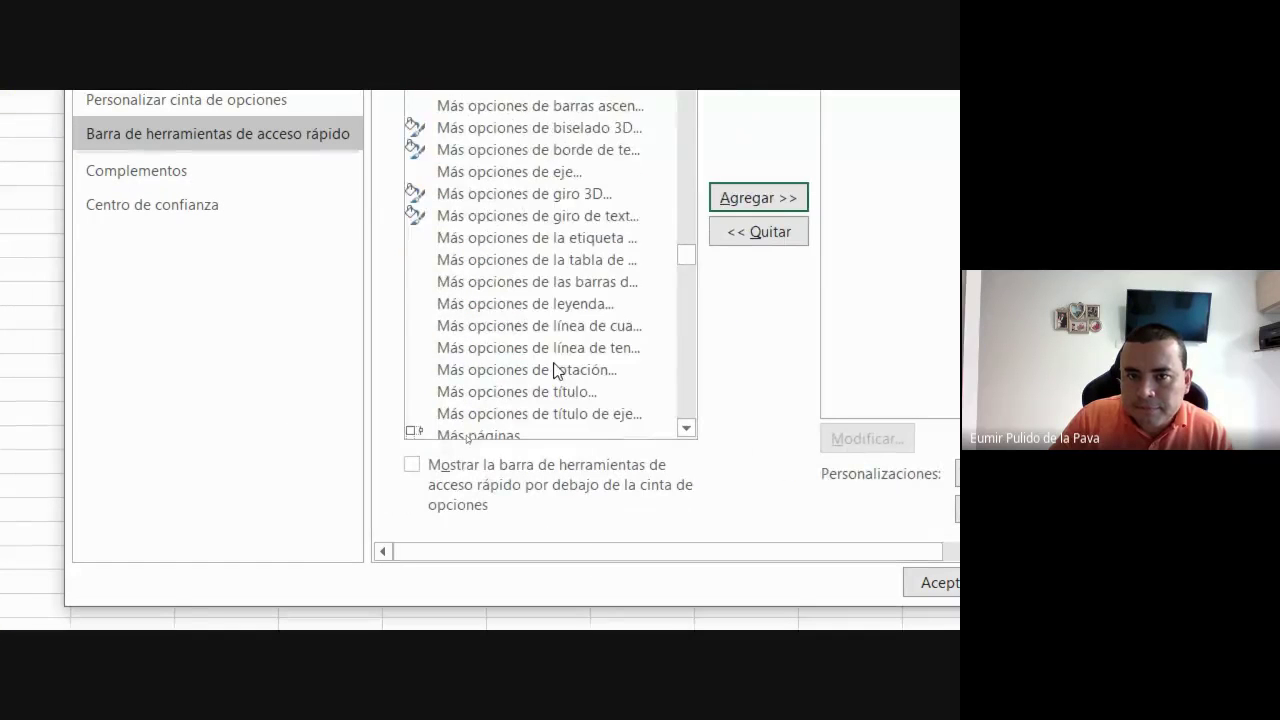
scroll(570, 357, "up", 4)
left_click(470, 125)
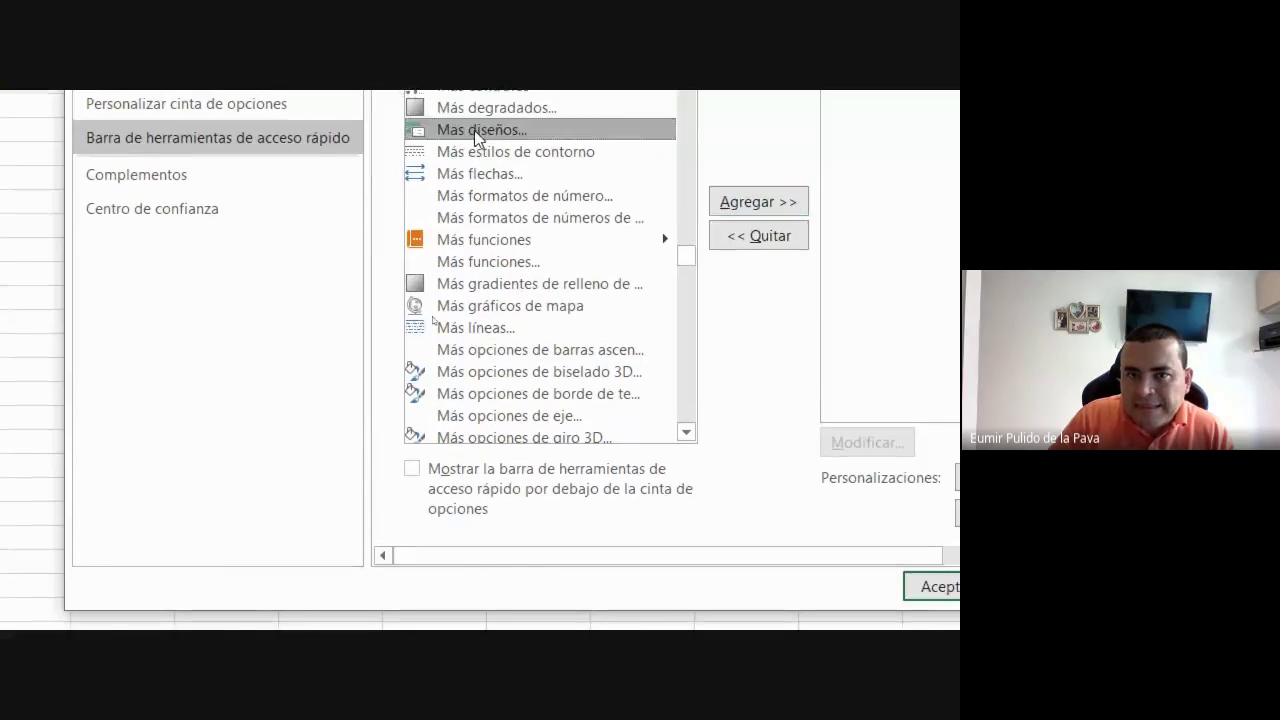
left_click(466, 309)
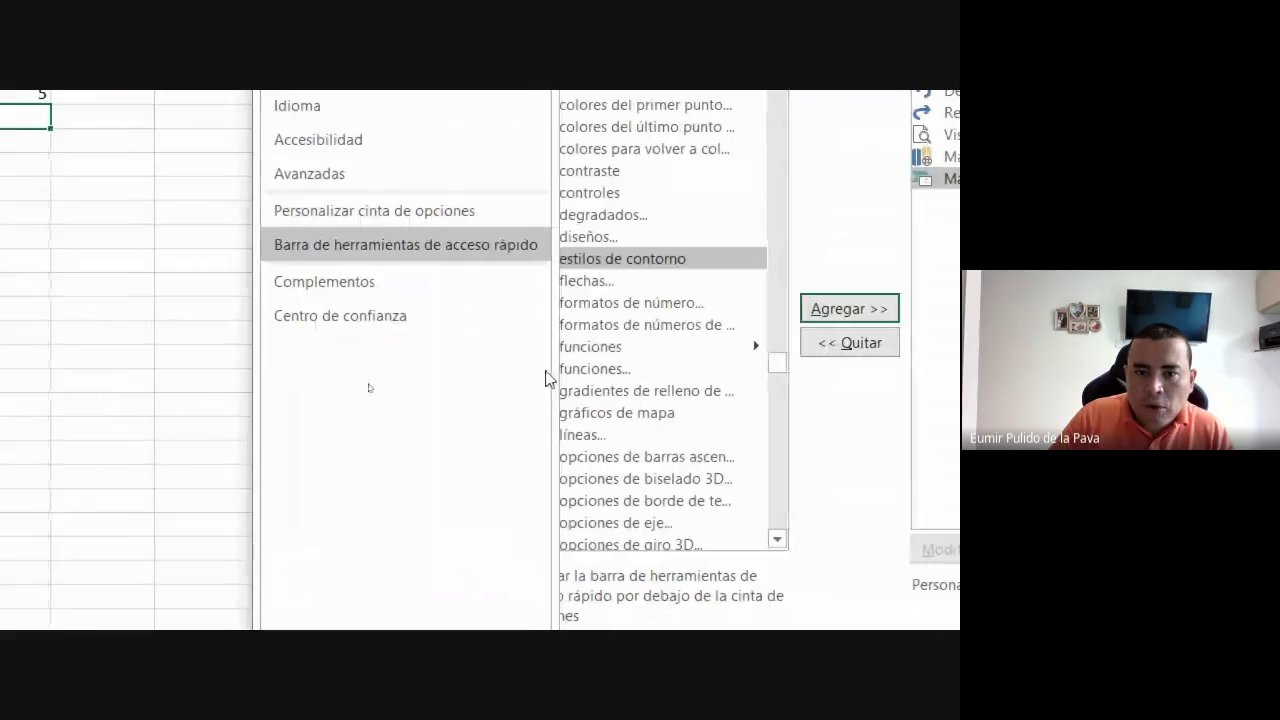
Step: Add Office Insider to the toolbar list and confirm with Aceptar
scroll(250, 400, "down", 5)
scroll(250, 400, "down", 10)
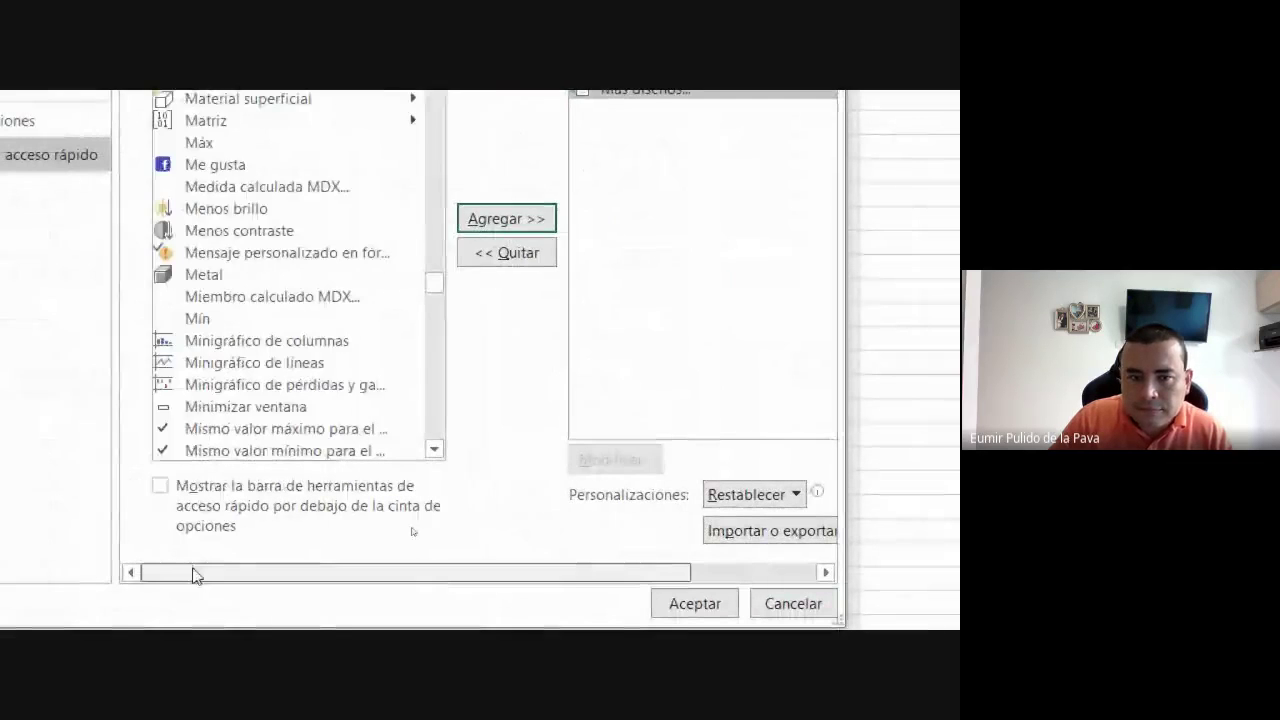
scroll(229, 323, "down", 4)
scroll(255, 337, "down", 6)
scroll(262, 350, "down", 6)
scroll(271, 366, "down", 4)
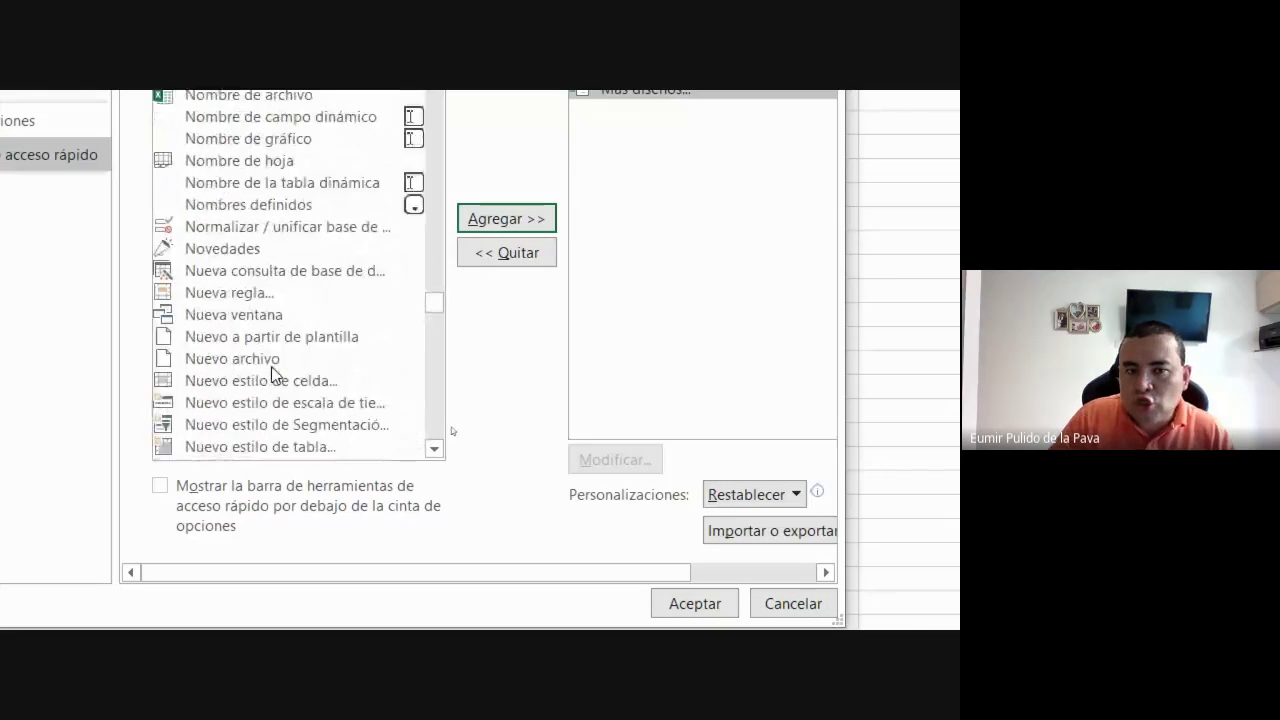
scroll(271, 366, "up", 3)
scroll(273, 375, "down", 5)
scroll(277, 385, "down", 1)
scroll(277, 395, "down", 5)
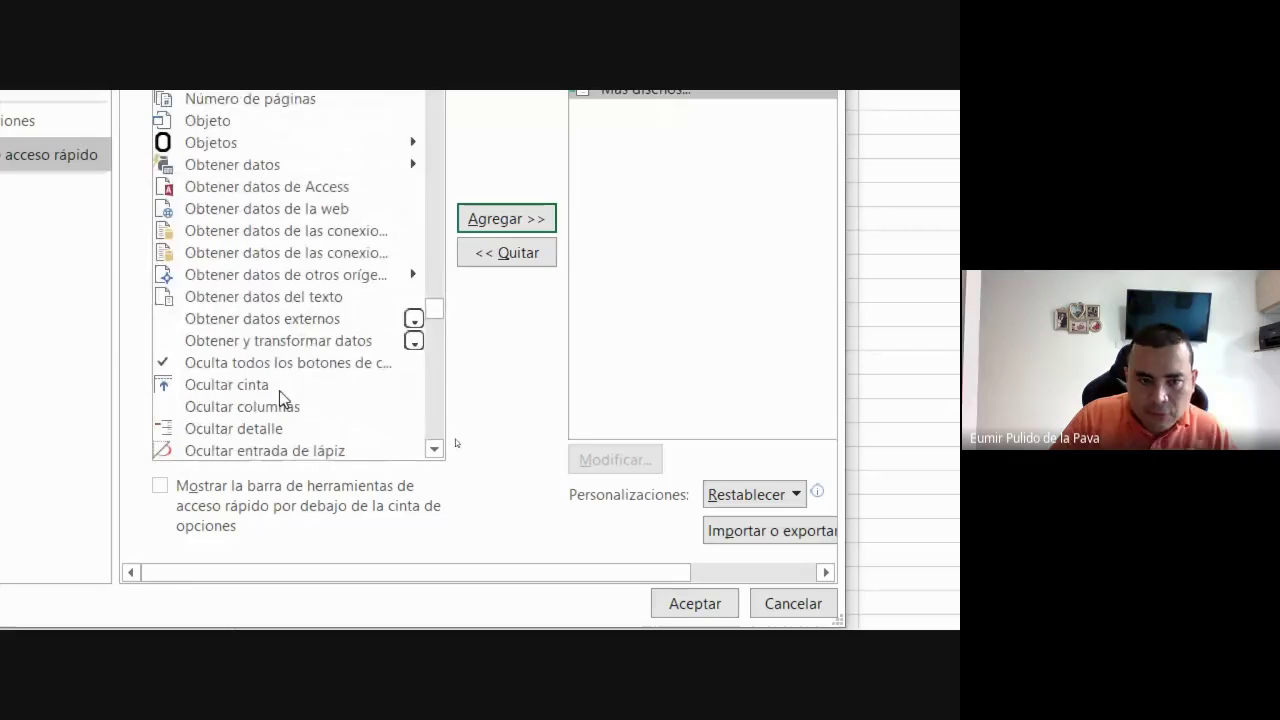
scroll(280, 400, "down", 2)
scroll(286, 407, "down", 2)
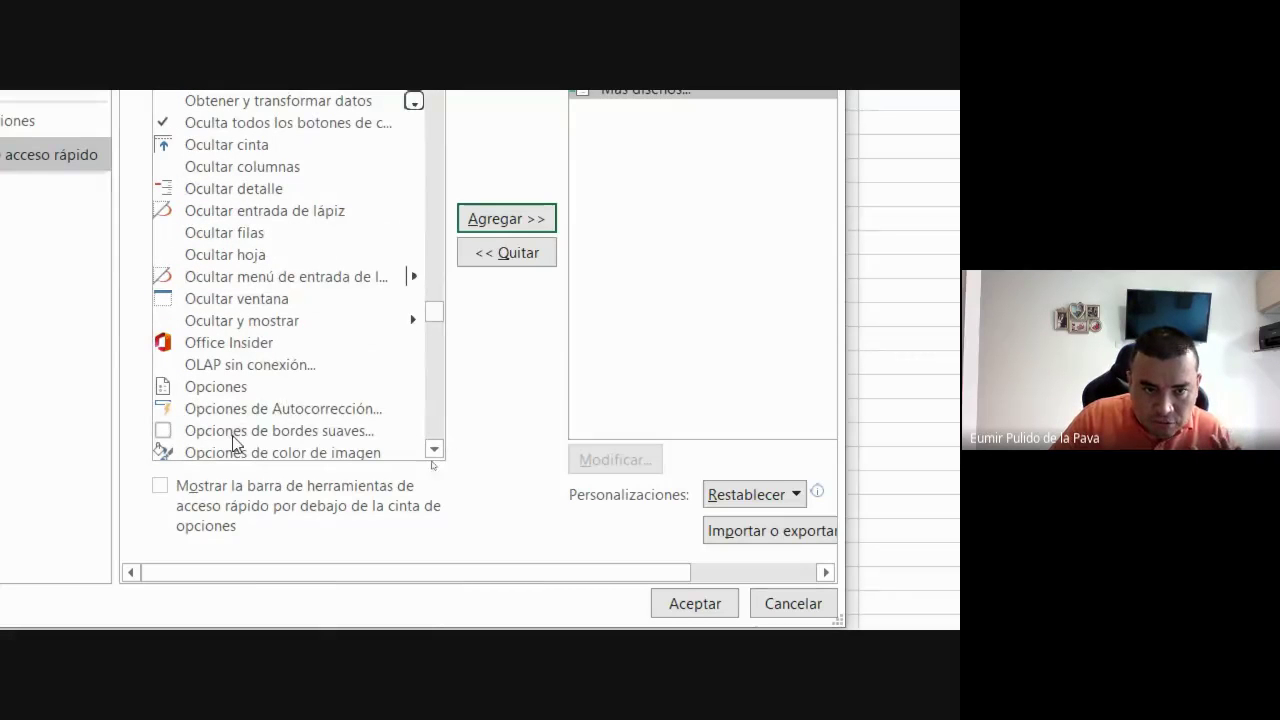
left_click(226, 345)
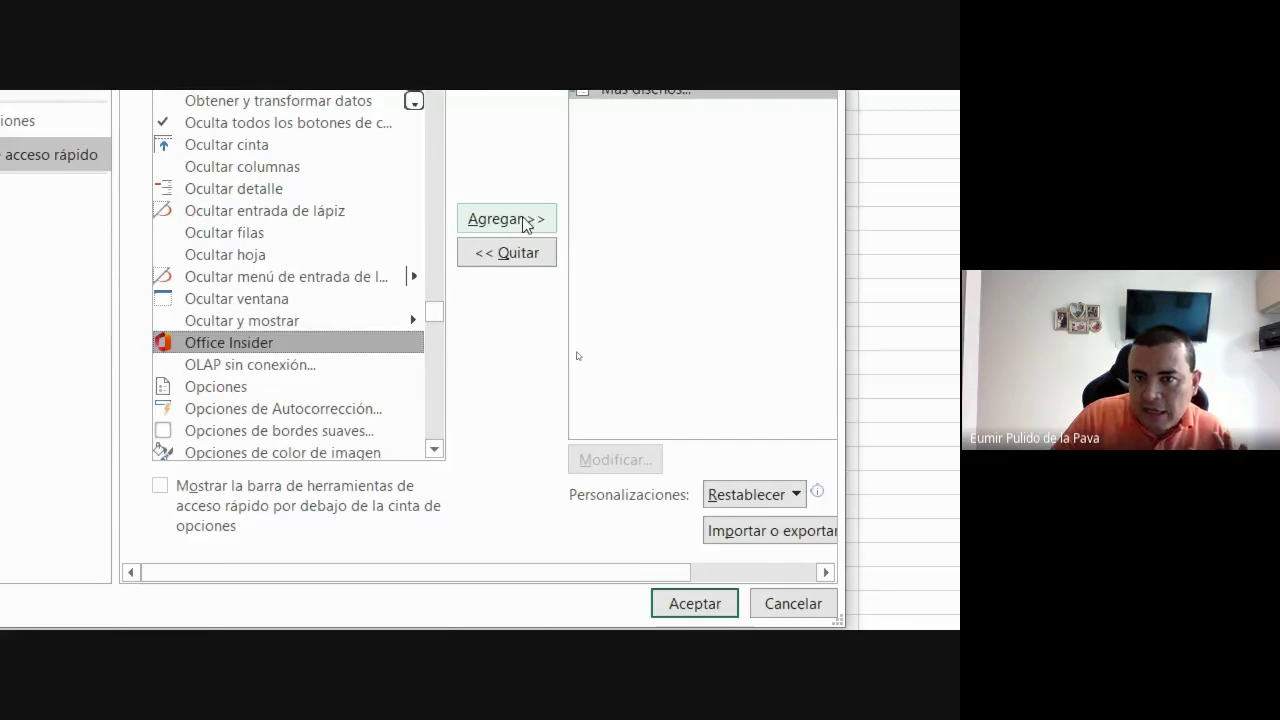
left_click(523, 219)
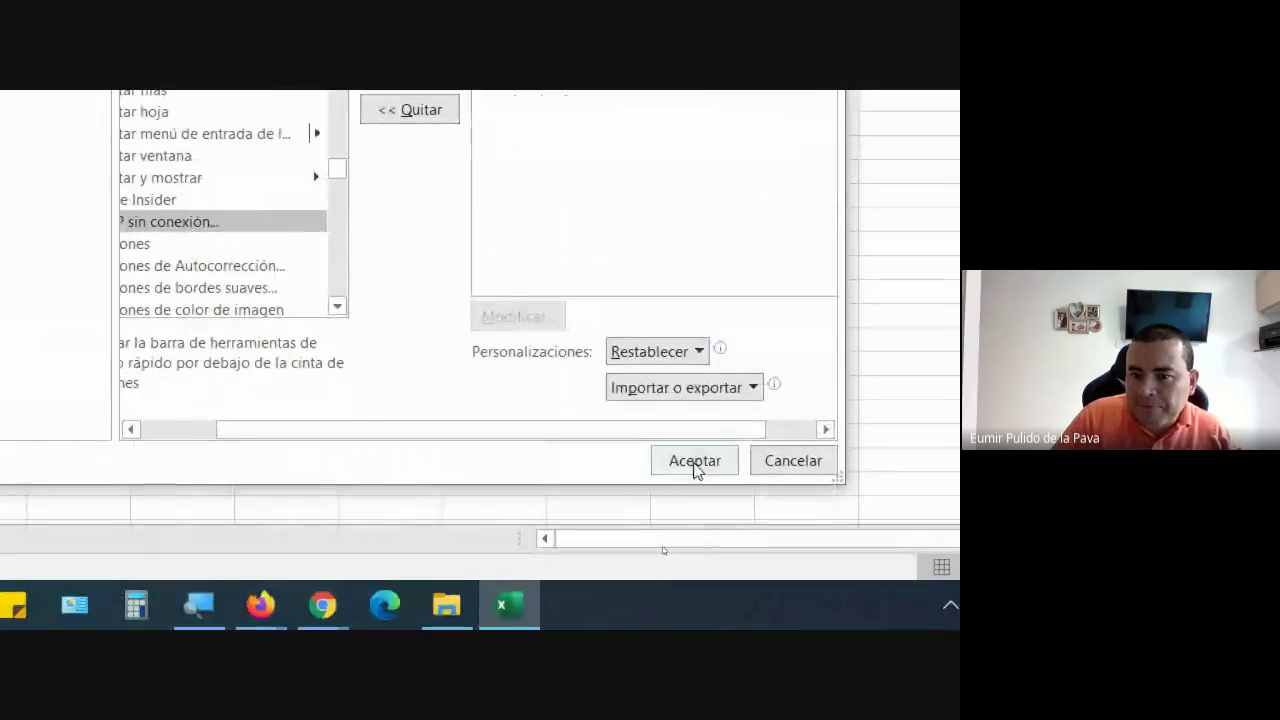
left_click(695, 464)
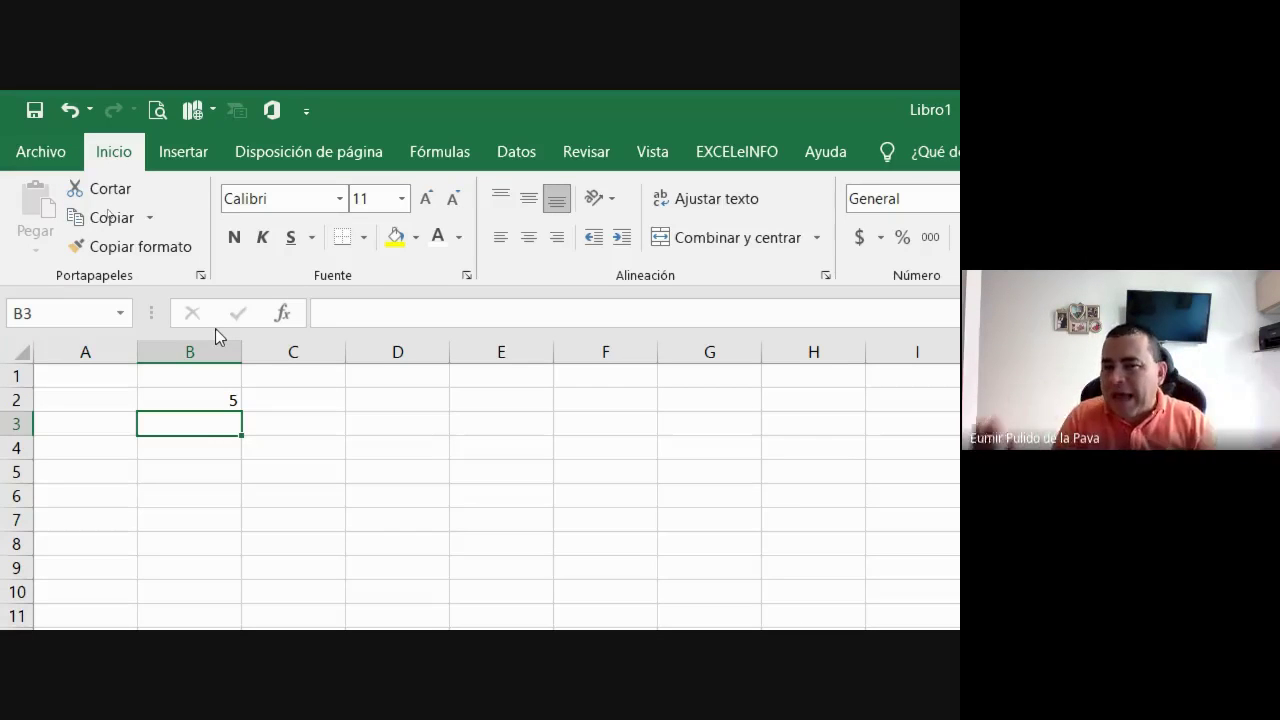
Step: Open the Quick Access Toolbar page of Excel Options via Más comandos..
left_click(307, 112)
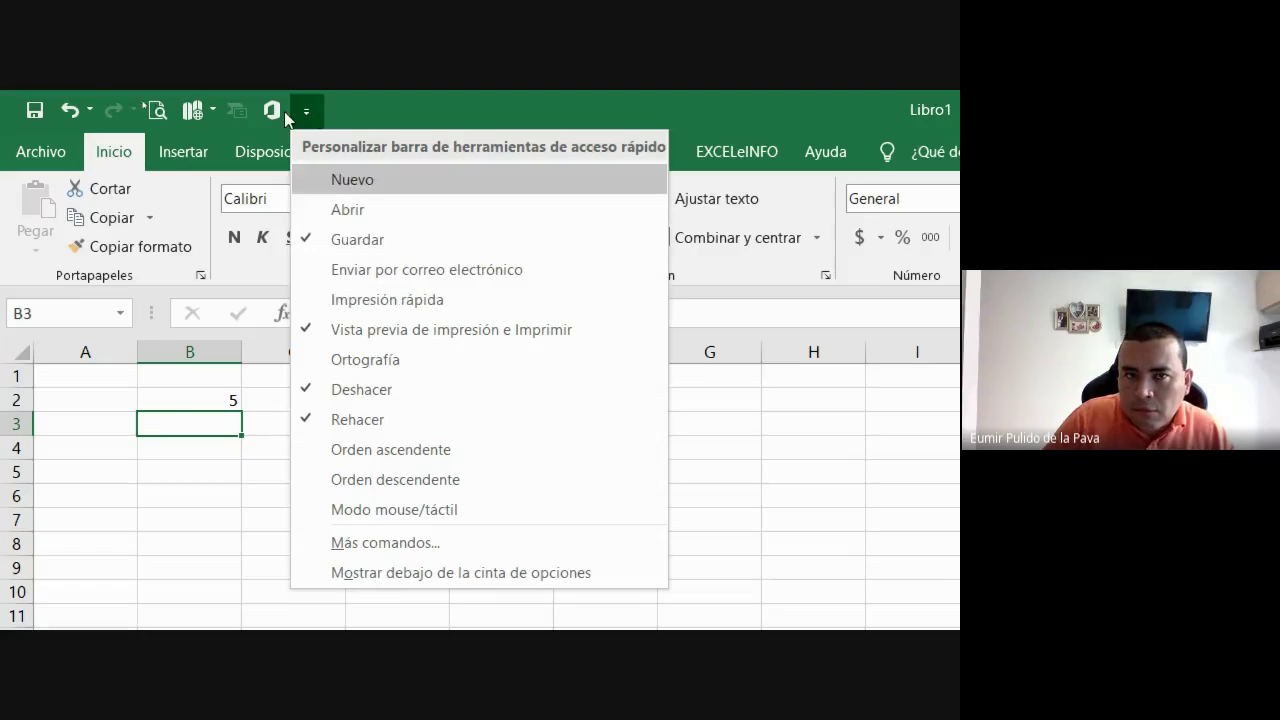
left_click(305, 113)
left_click(307, 113)
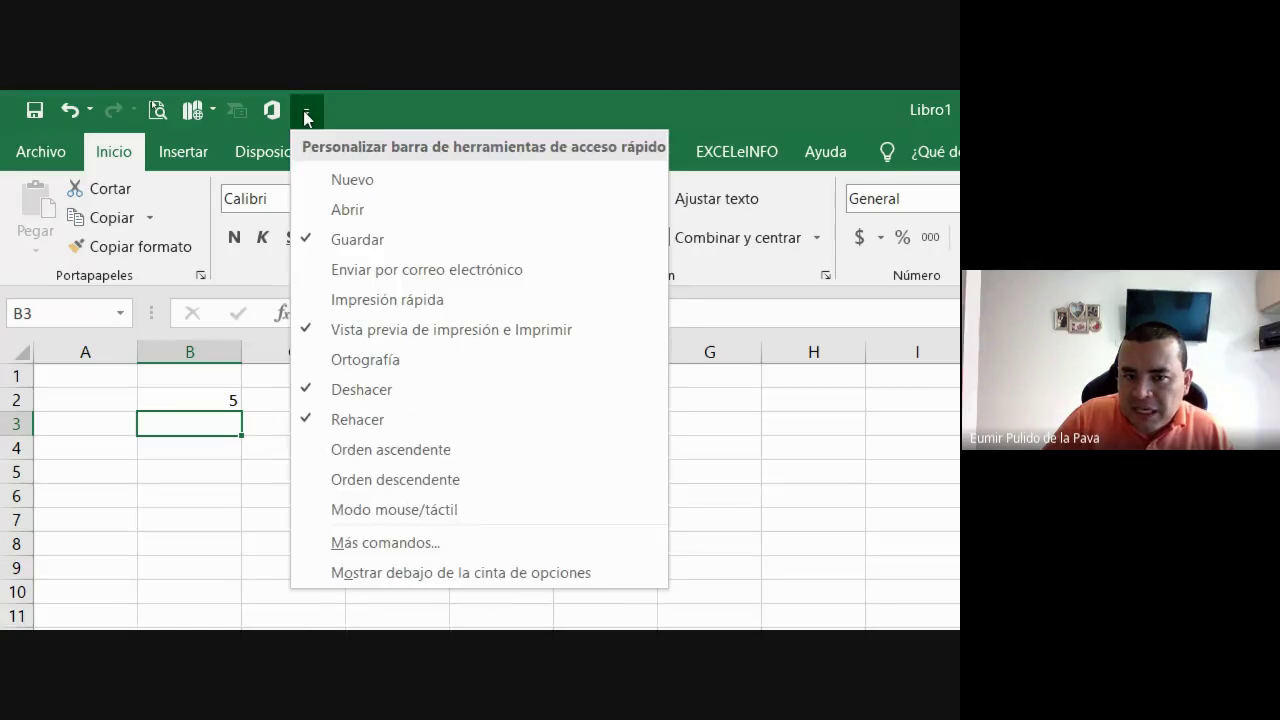
left_click(340, 541)
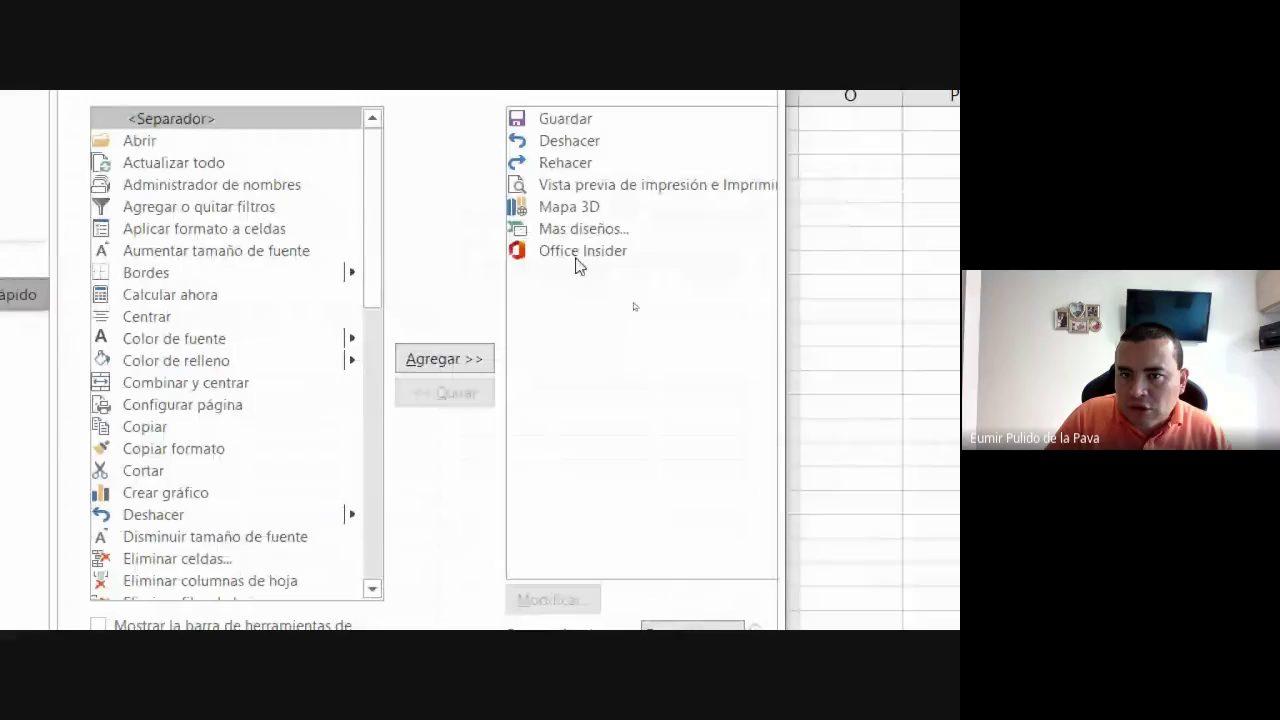
Step: Remove Office Insider, Más diseños and Mapa 3D from the Quick Access Toolbar and confirm
left_click(575, 252)
left_click(475, 395)
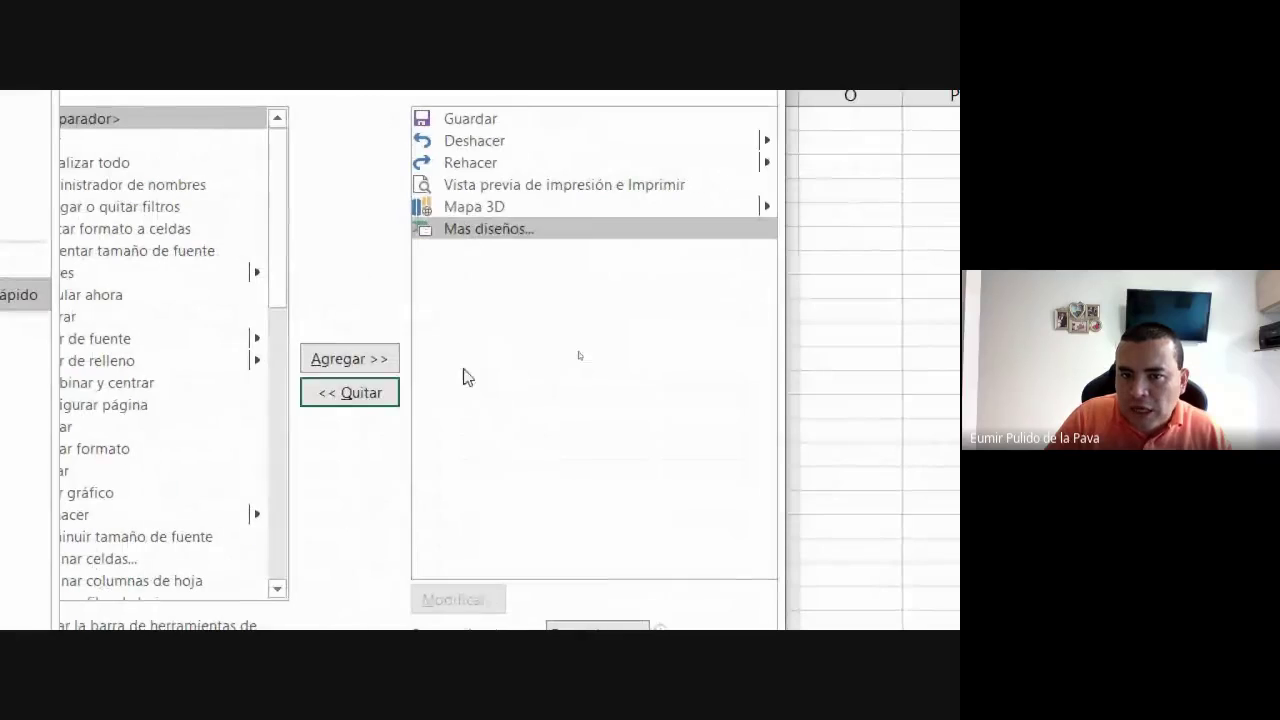
left_click(370, 392)
left_click(366, 394)
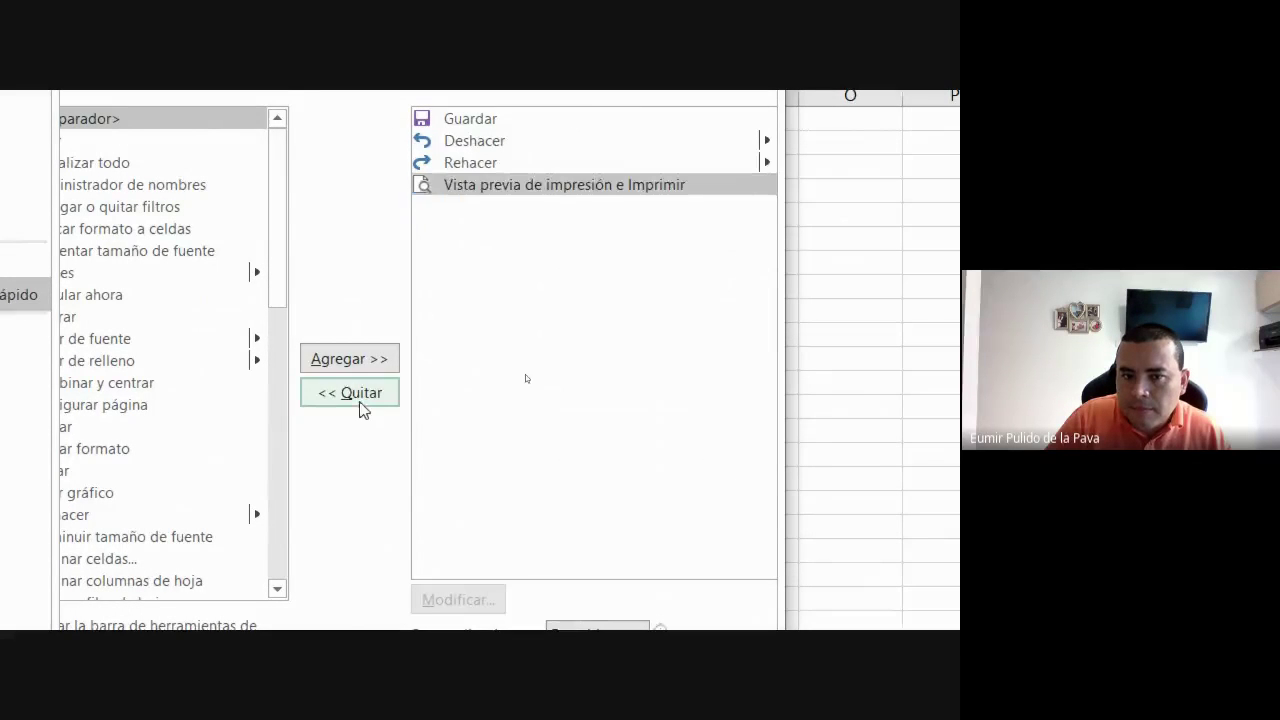
left_click(630, 545)
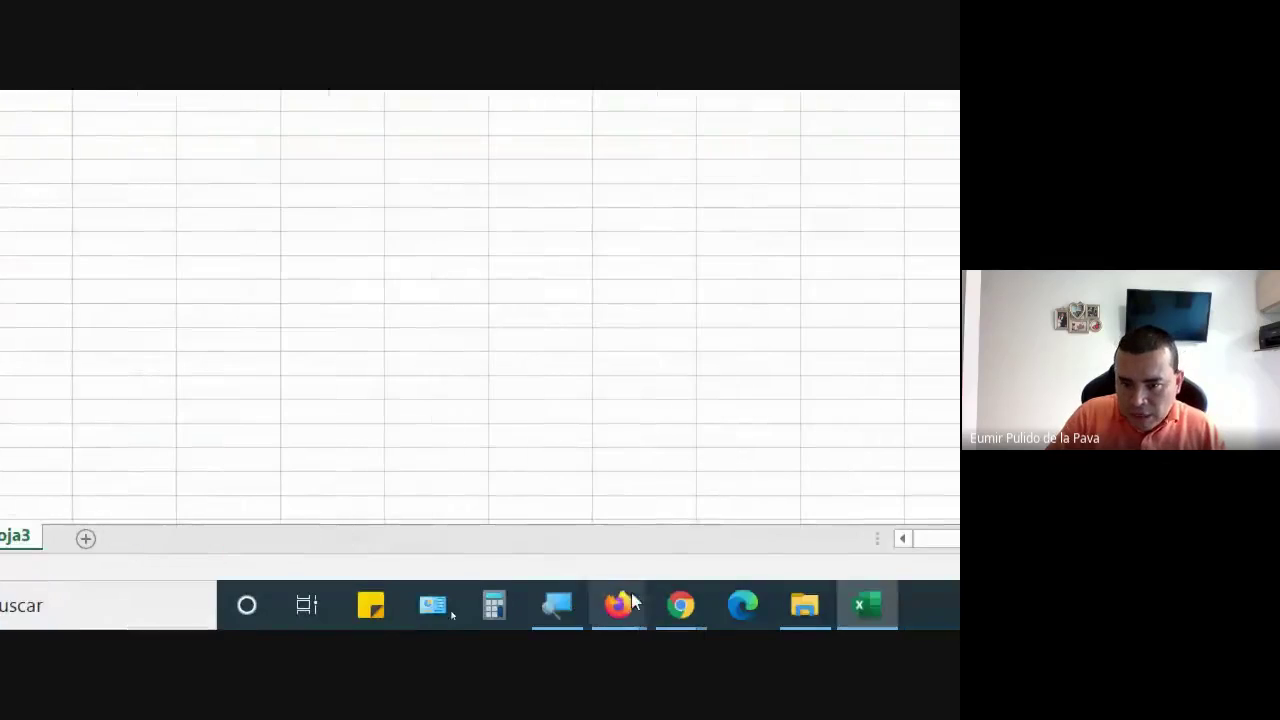
left_click(557, 605)
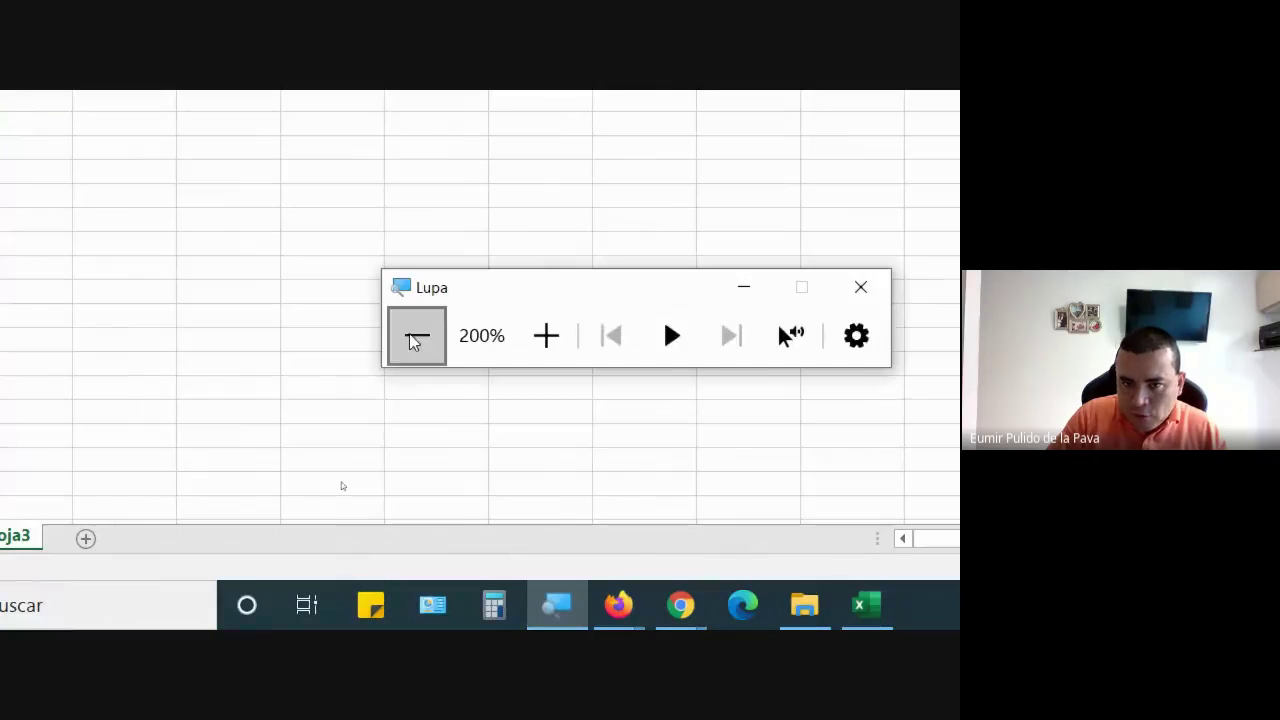
left_click(415, 341)
left_click(400, 565)
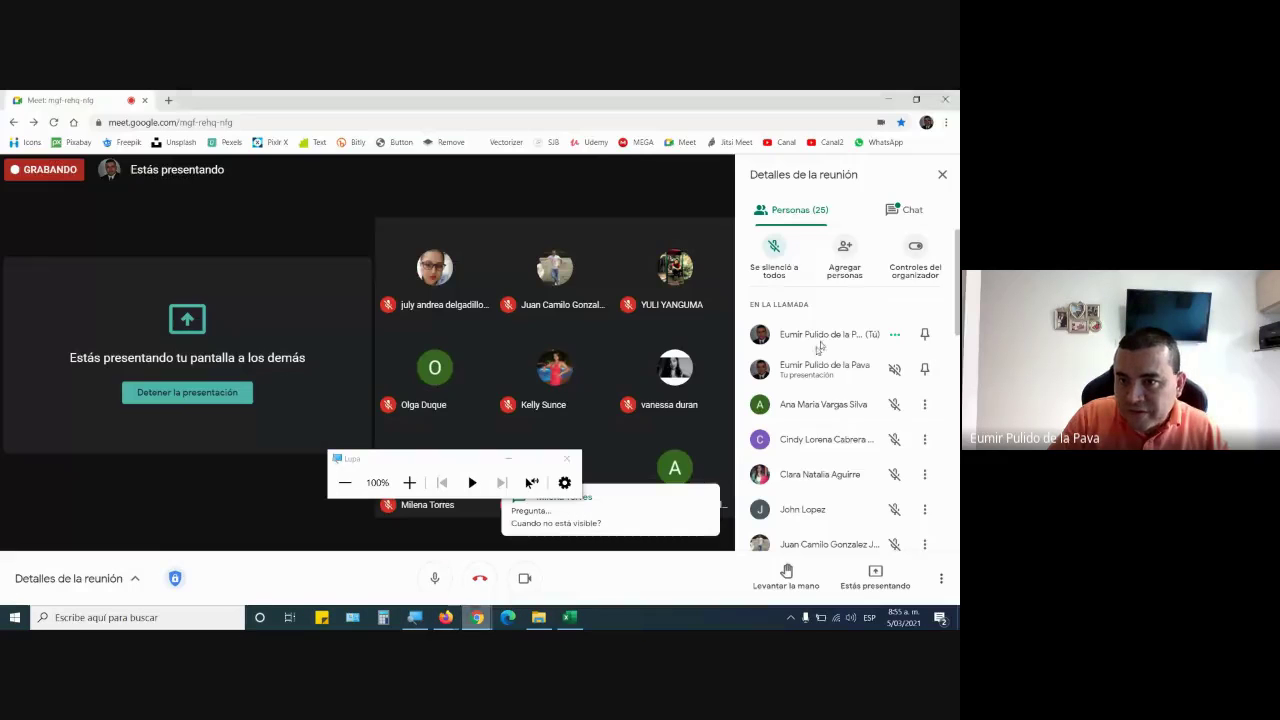
left_click(912, 210)
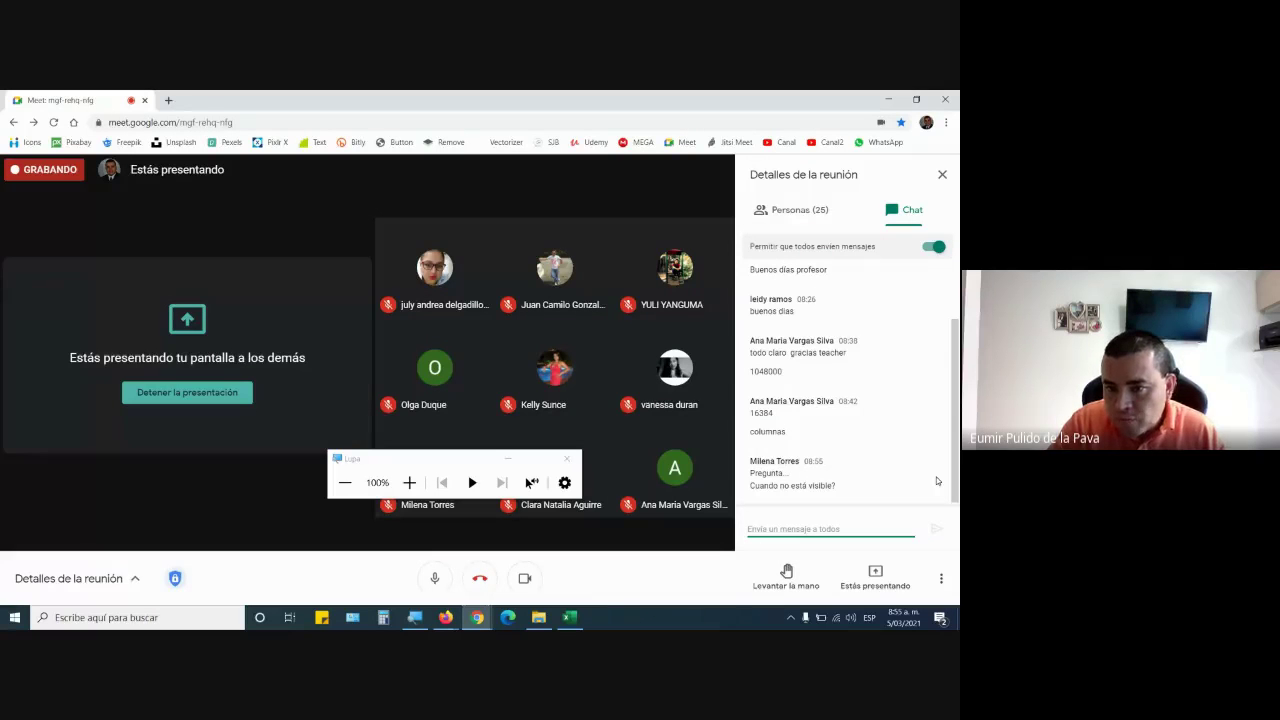
left_click(510, 460)
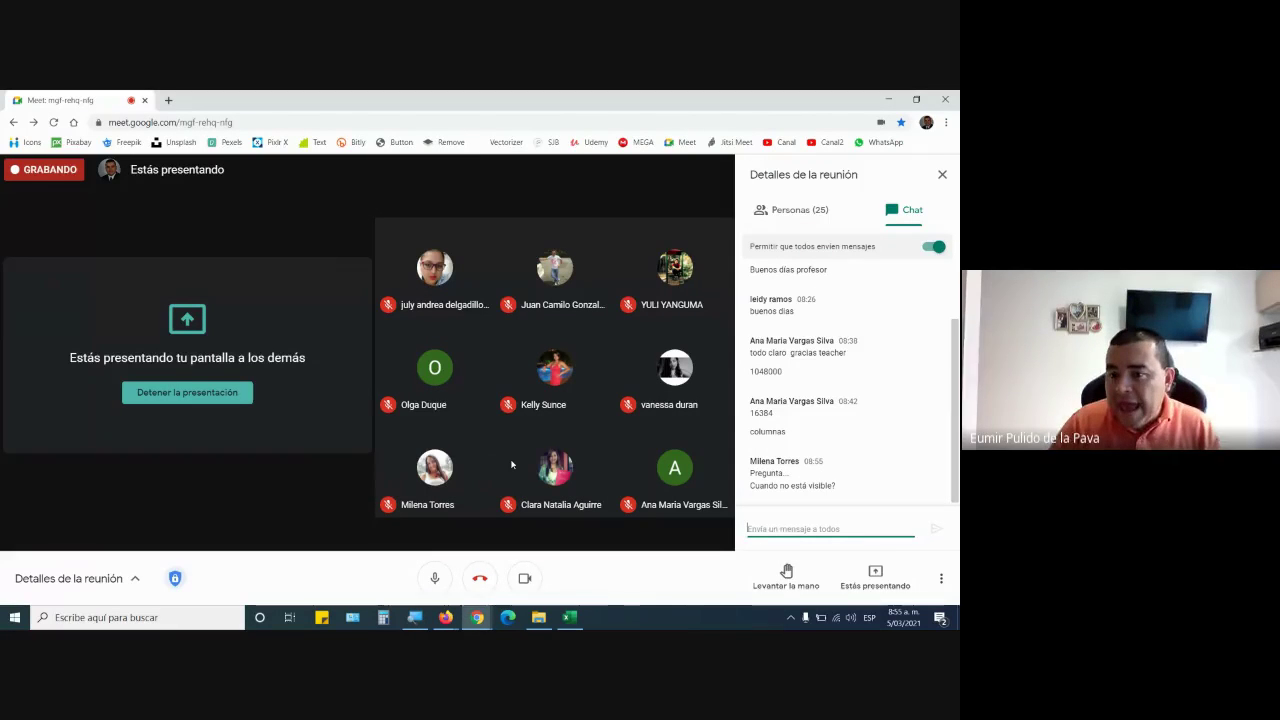
left_click(566, 618)
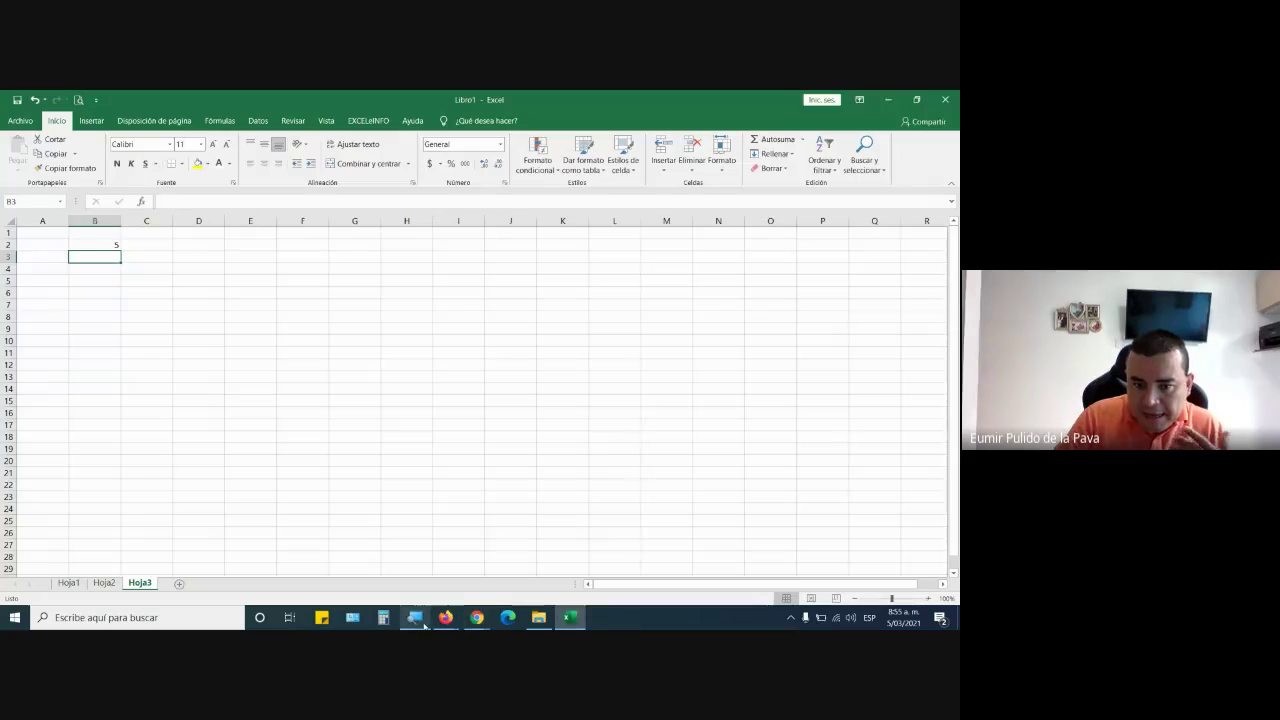
key("super+plus")
left_click(409, 480)
left_click(588, 440)
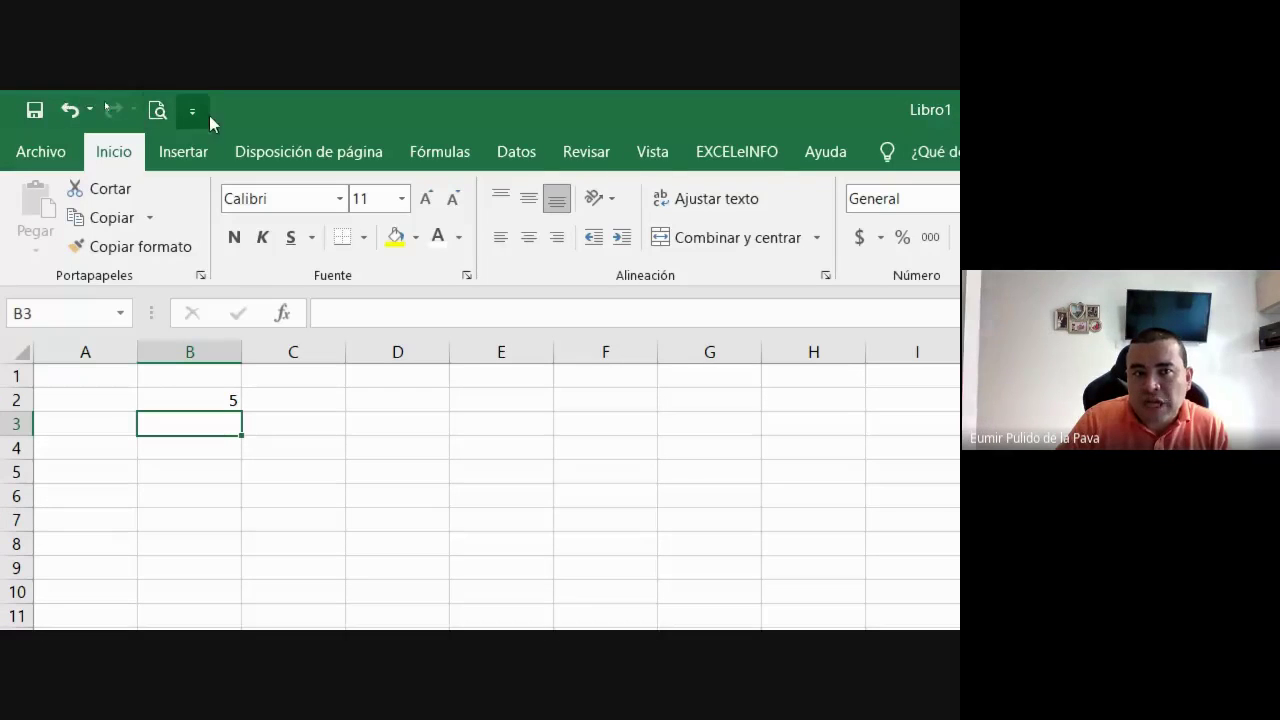
left_click(192, 112)
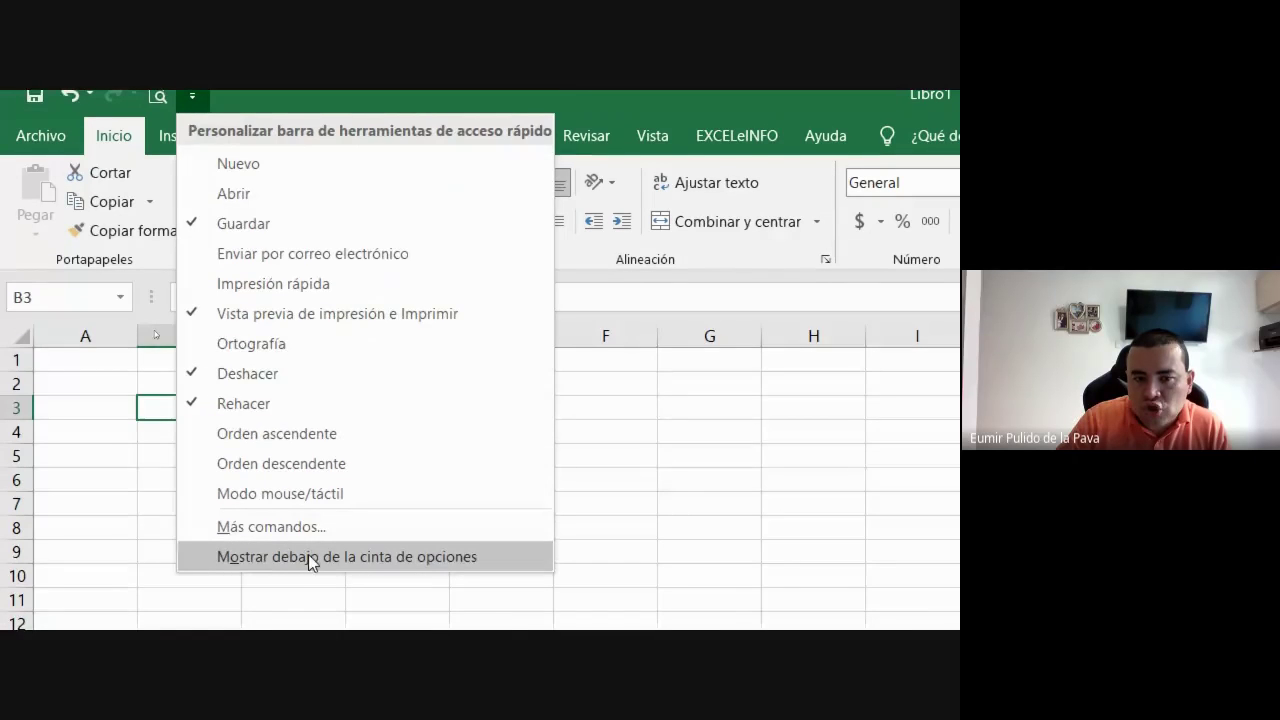
left_click(320, 560)
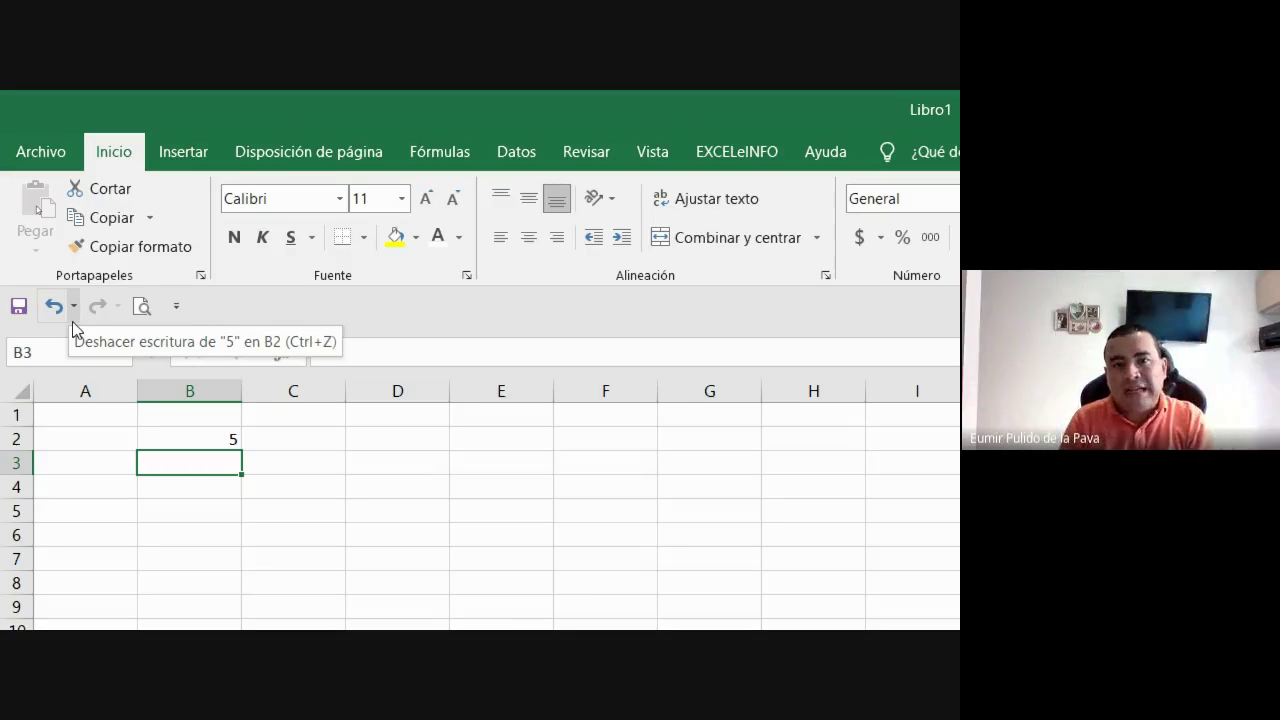
left_click(176, 305)
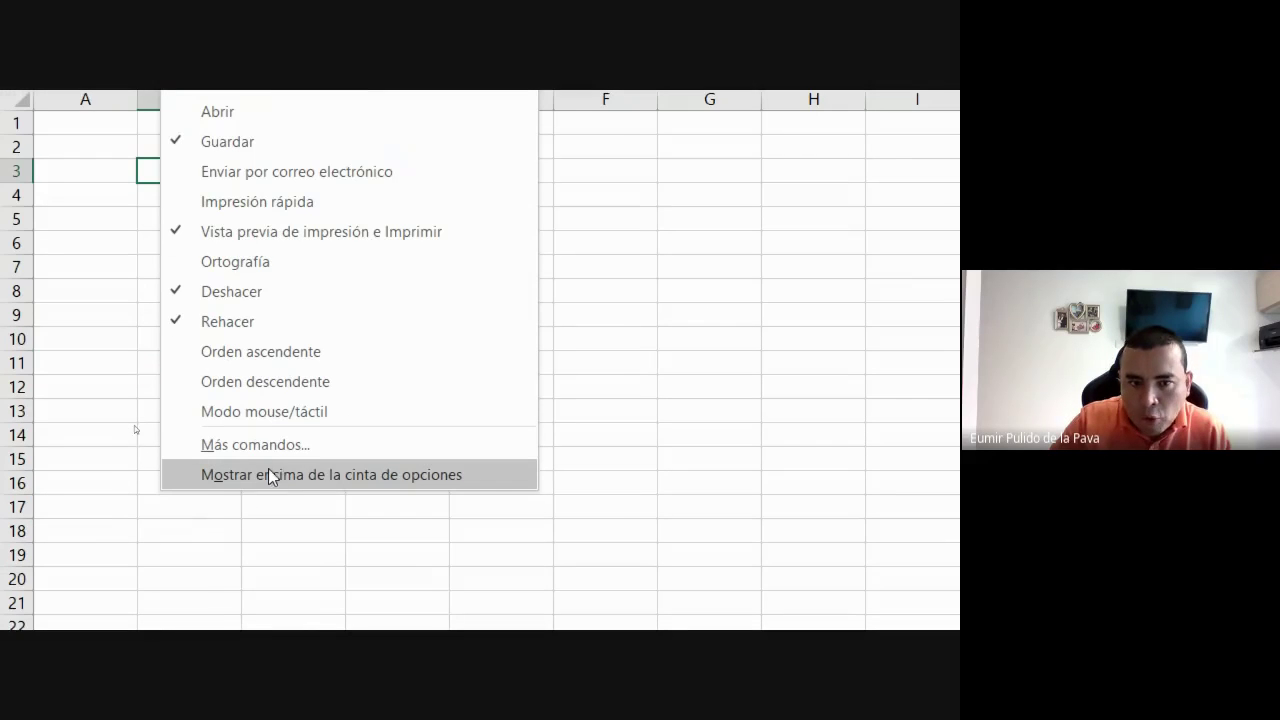
left_click(262, 475)
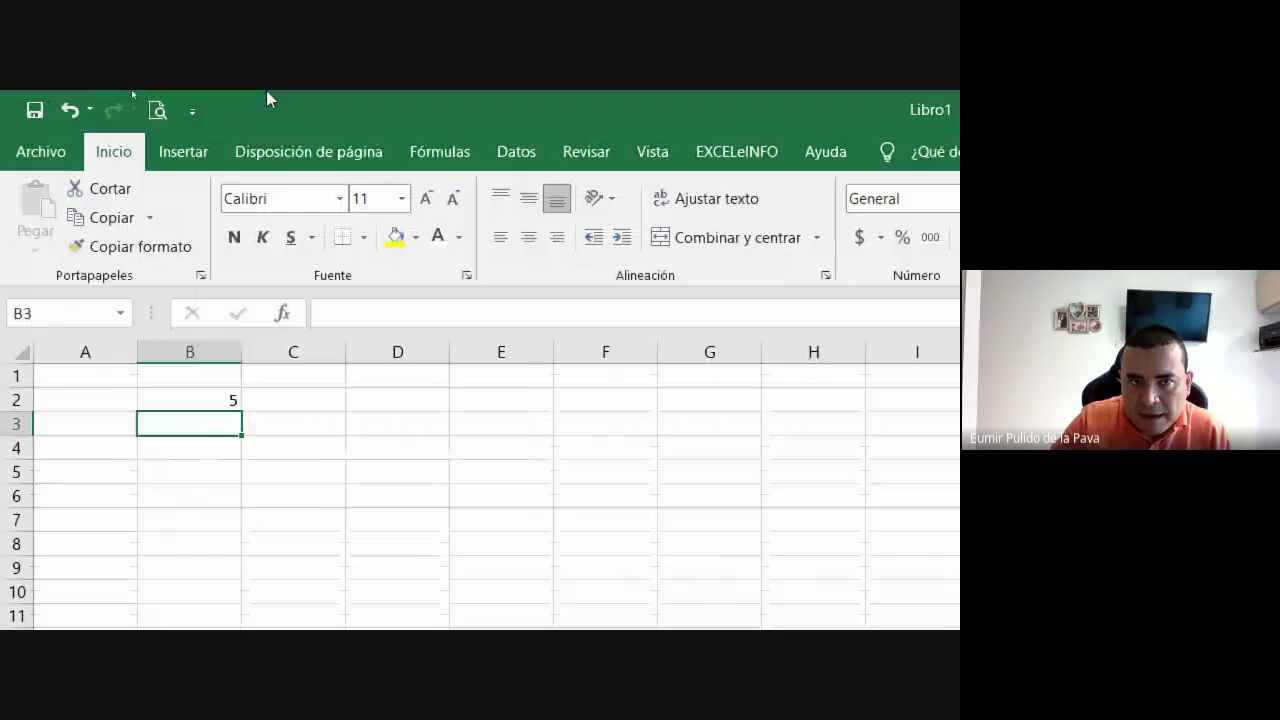
left_click(192, 111)
left_click(281, 575)
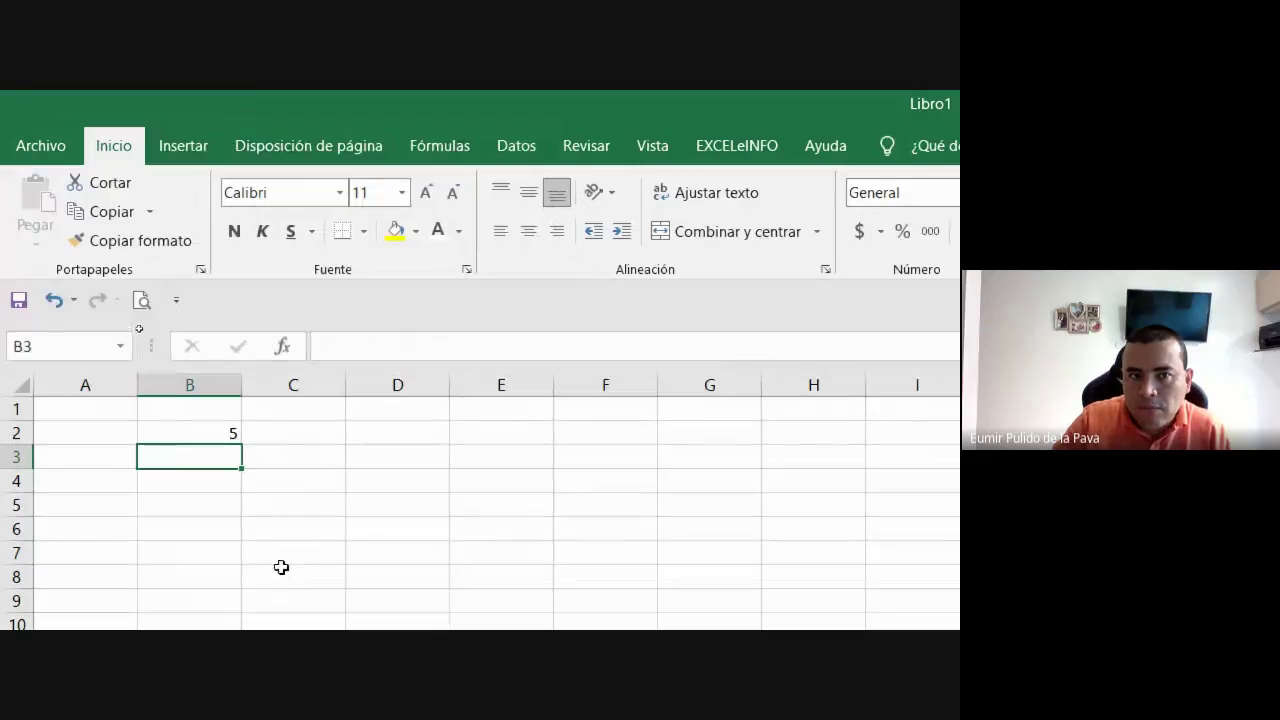
left_click(176, 300)
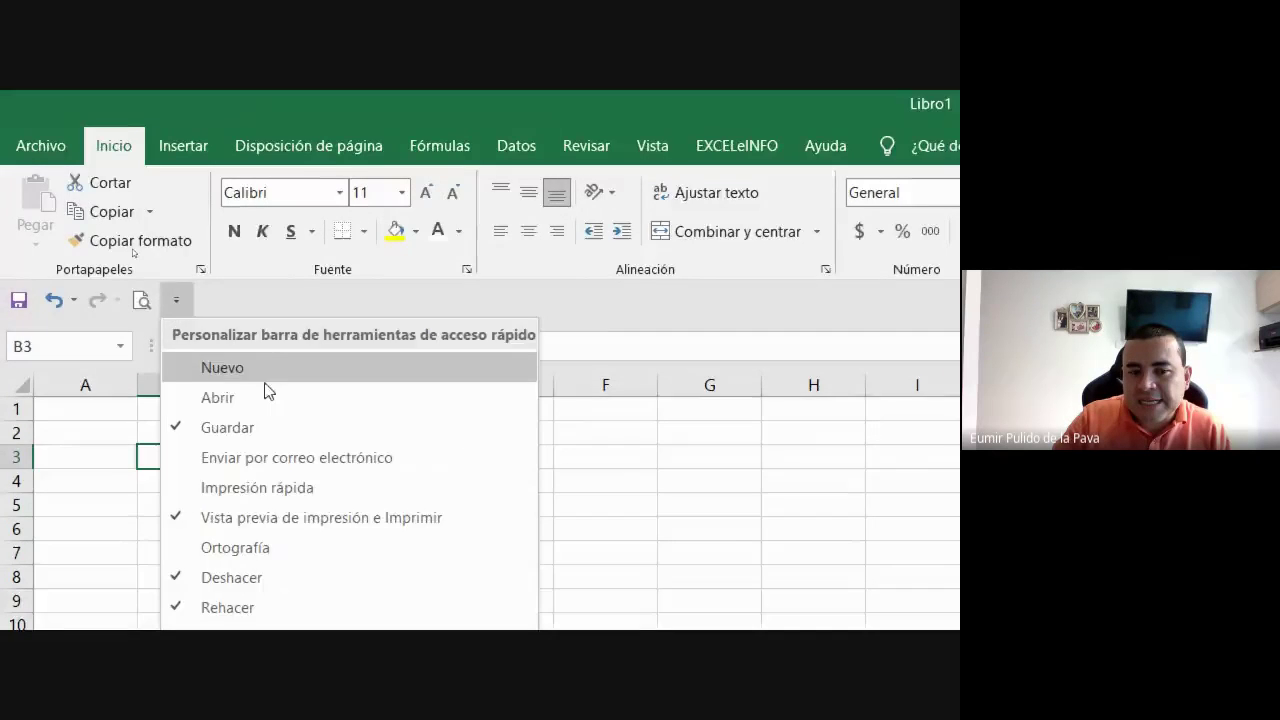
left_click(300, 540)
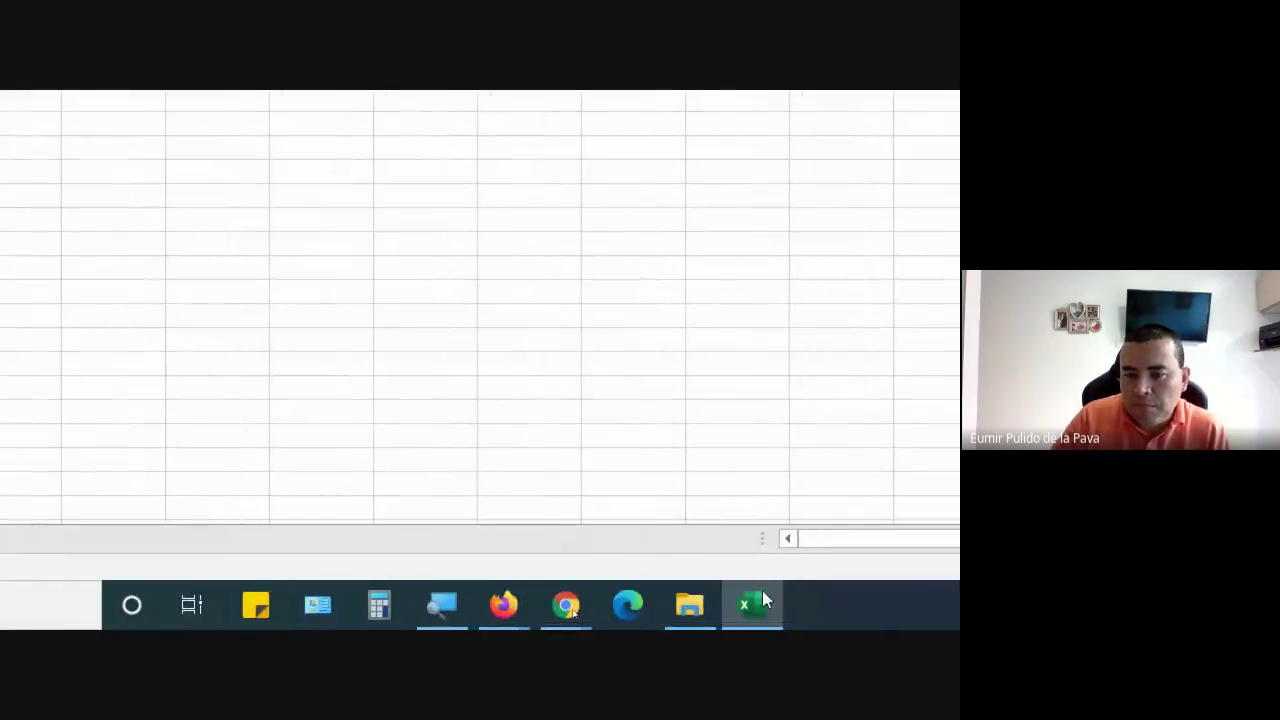
left_click(466, 610)
key("super+minus")
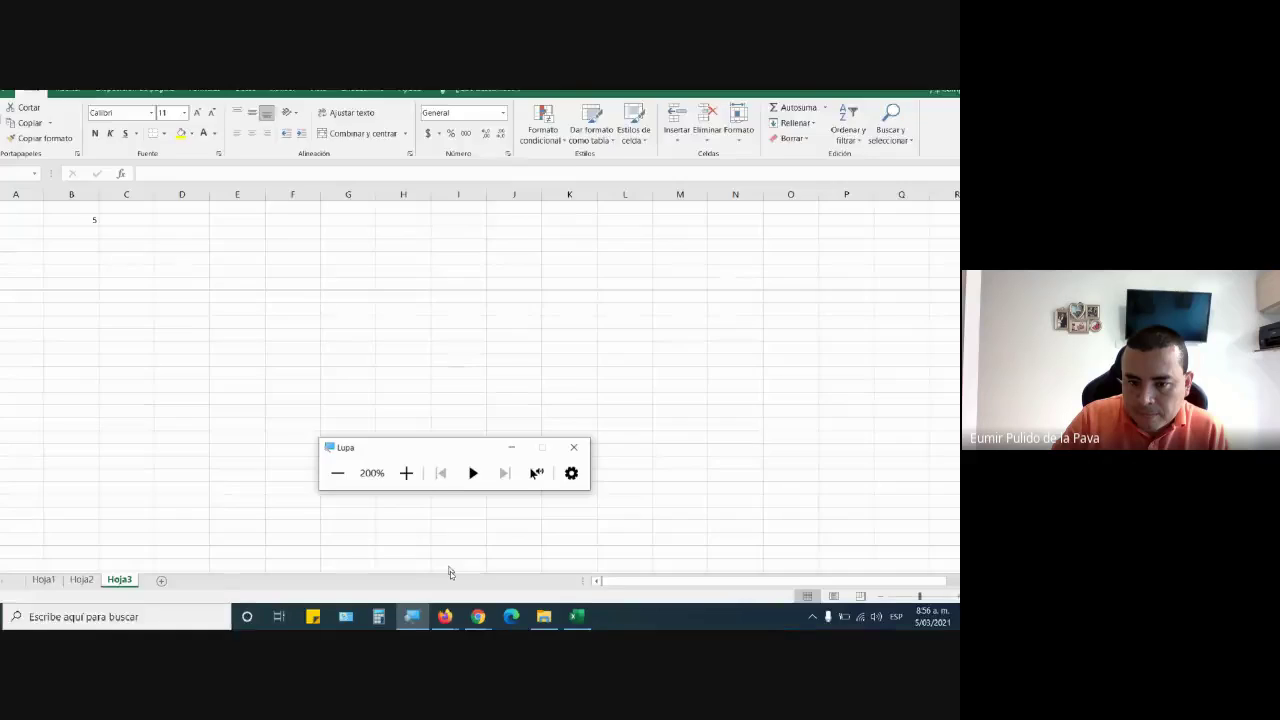
mouse_move(478, 616)
left_click(405, 565)
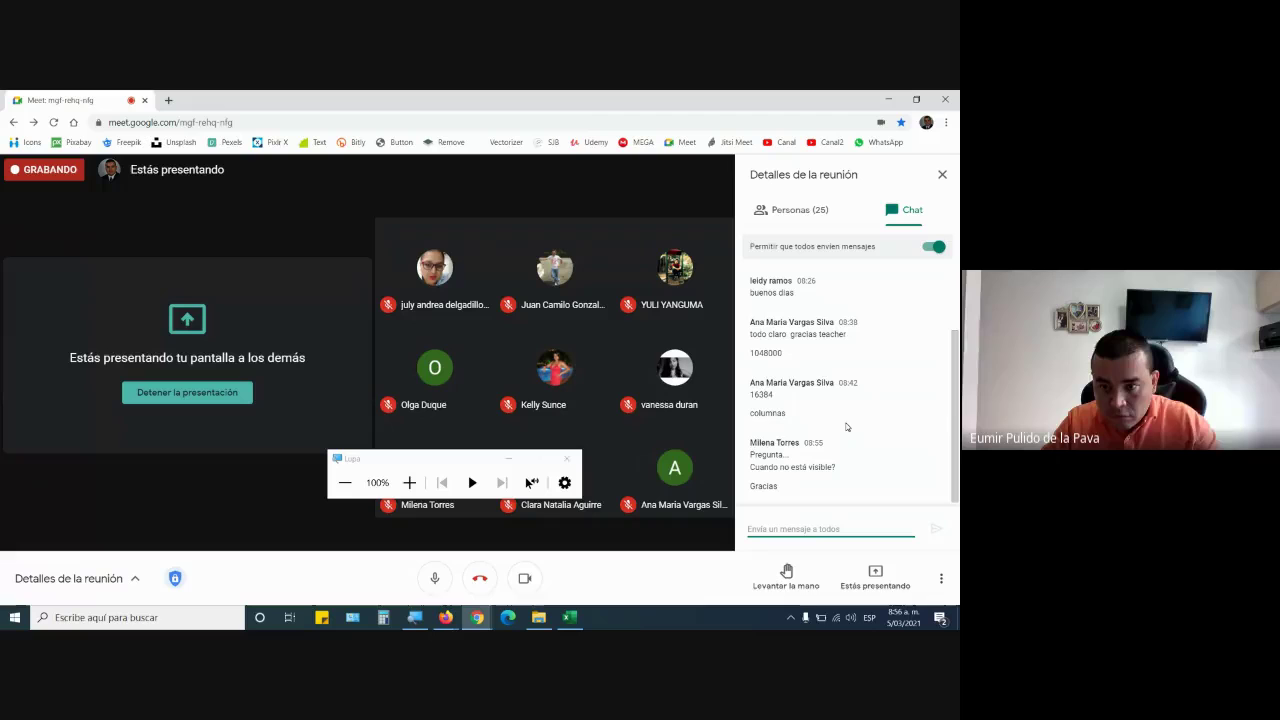
left_click(506, 459)
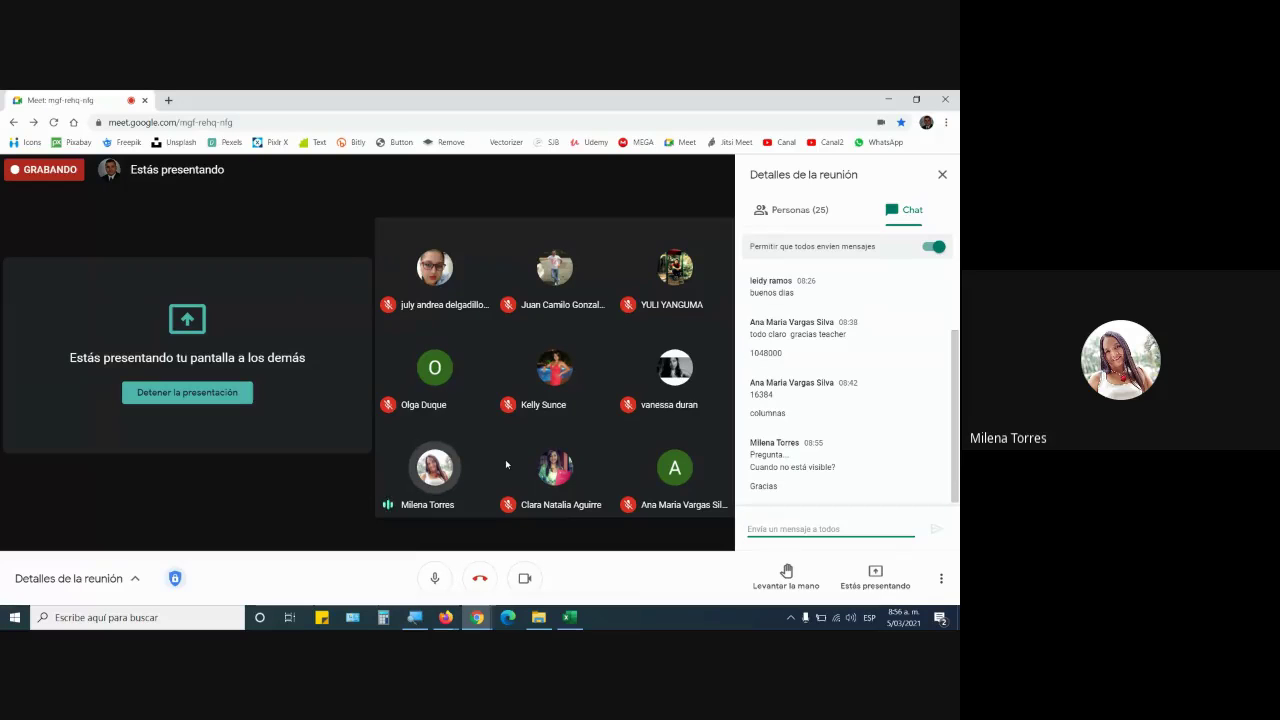
left_click(570, 617)
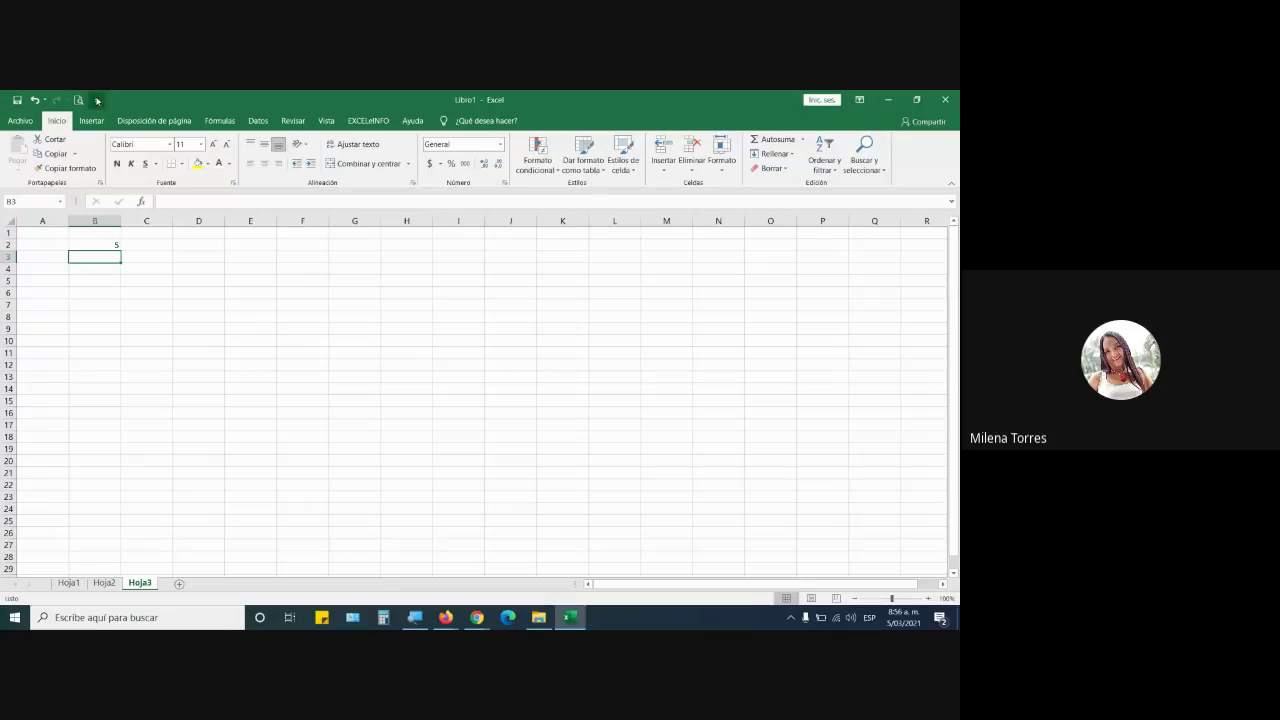
left_click(386, 617)
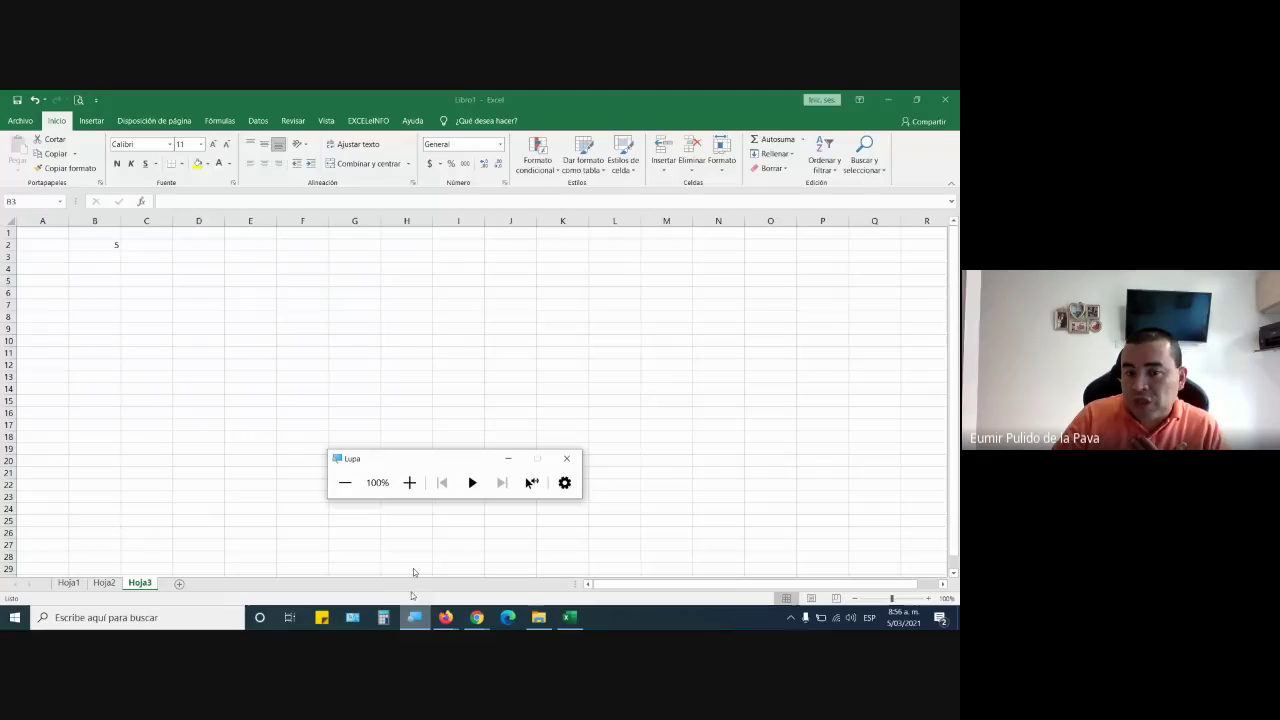
left_click(409, 483)
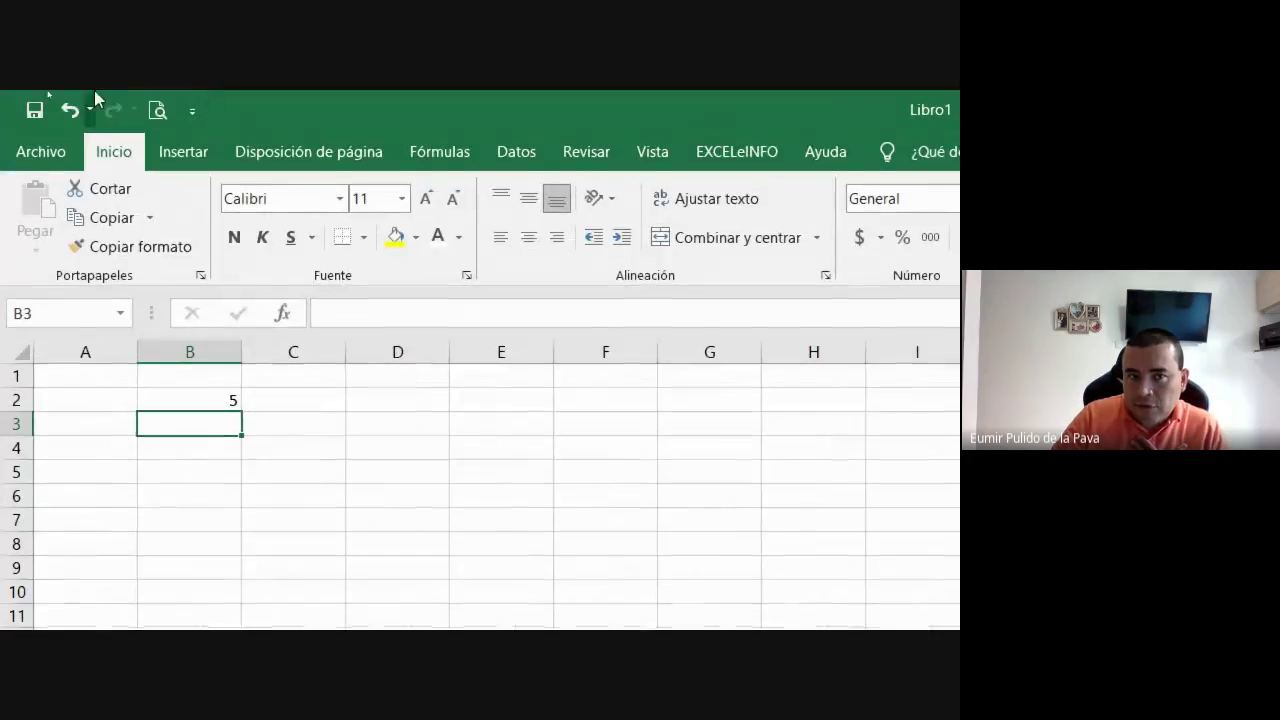
left_click(189, 114)
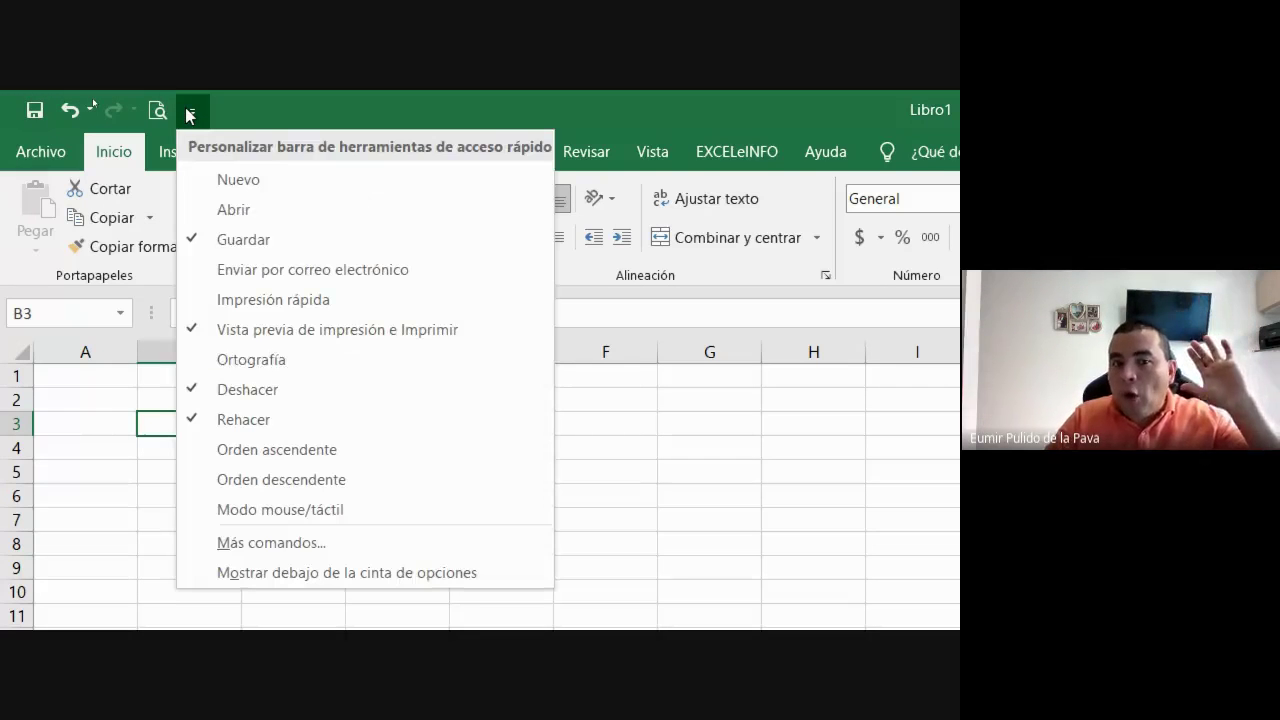
left_click(190, 571)
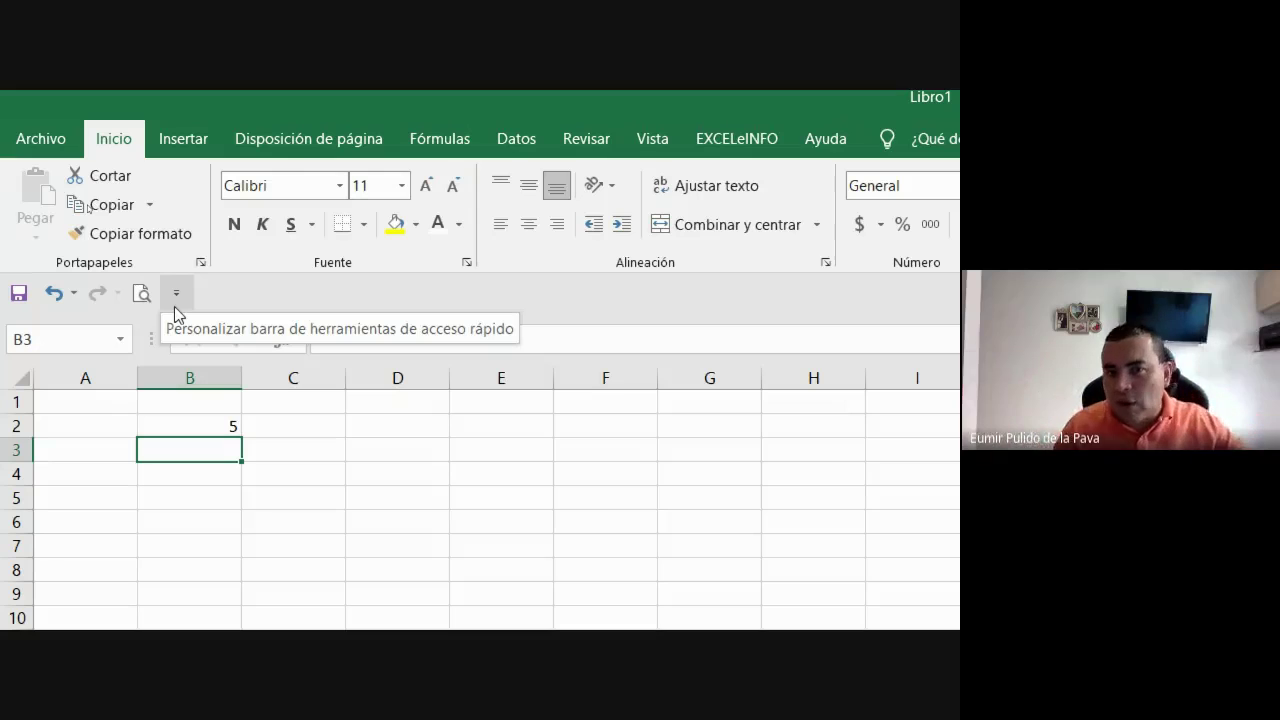
left_click(176, 293)
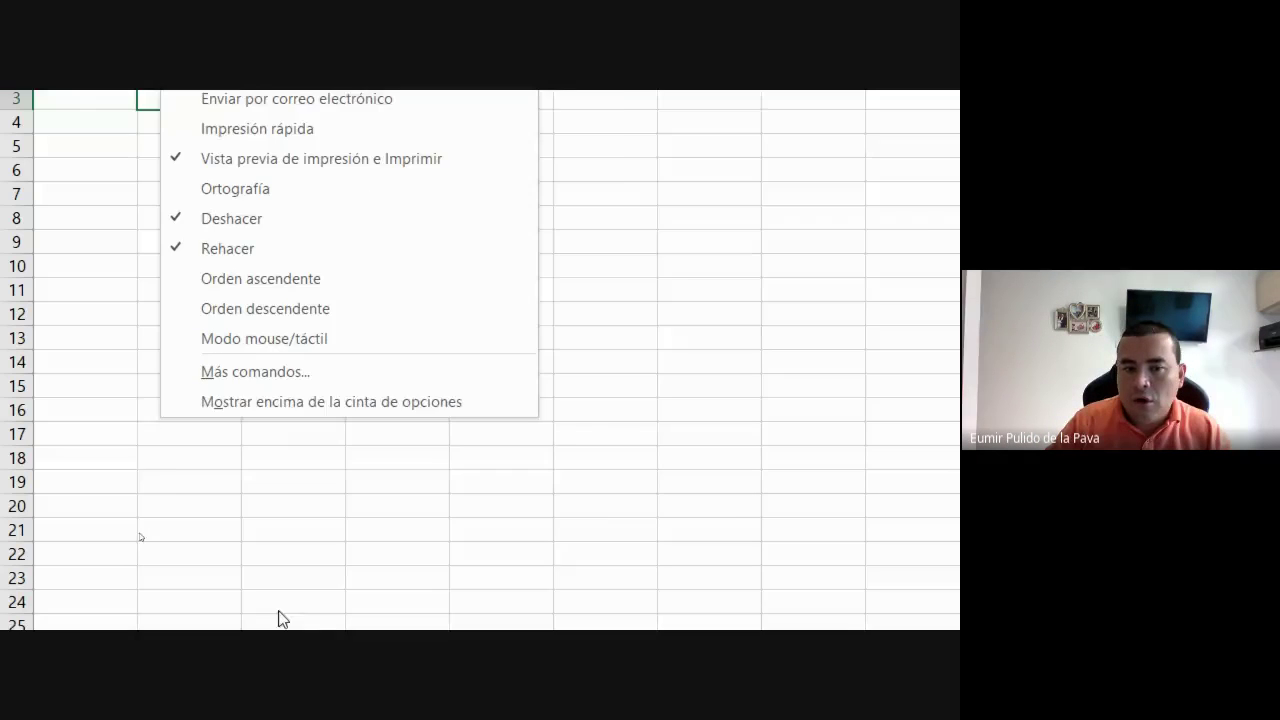
left_click(280, 404)
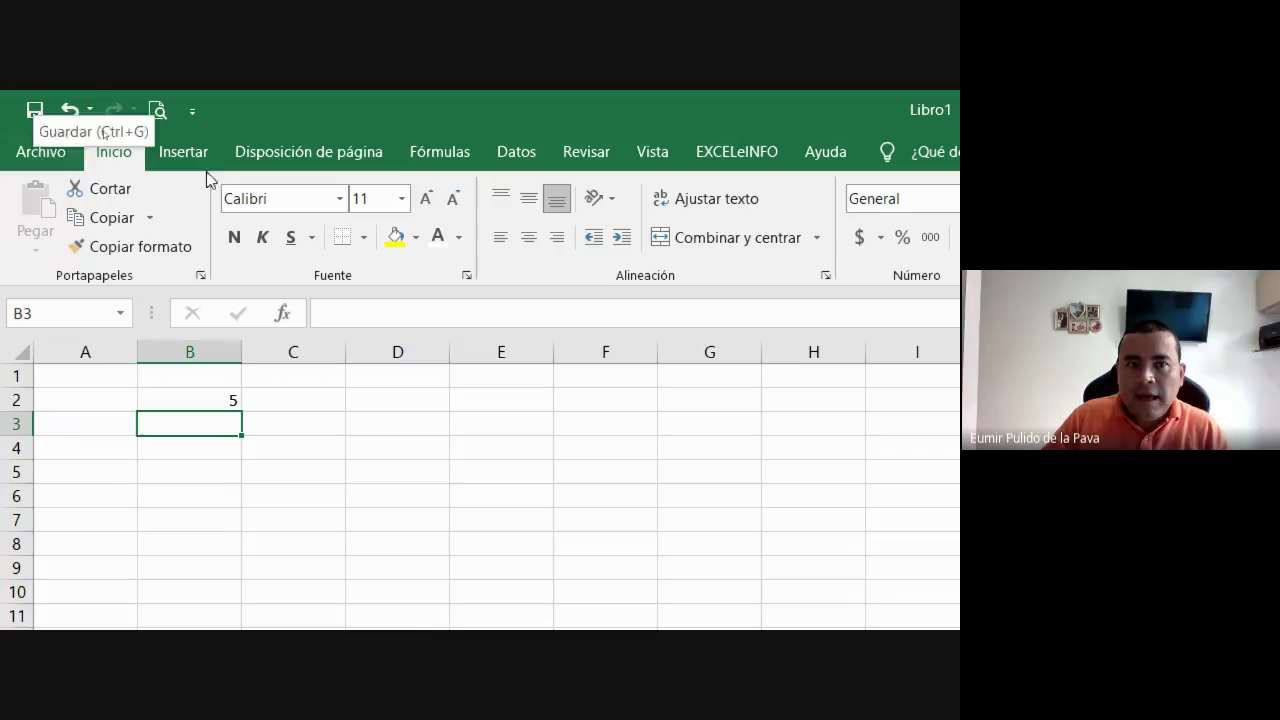
left_click(272, 145)
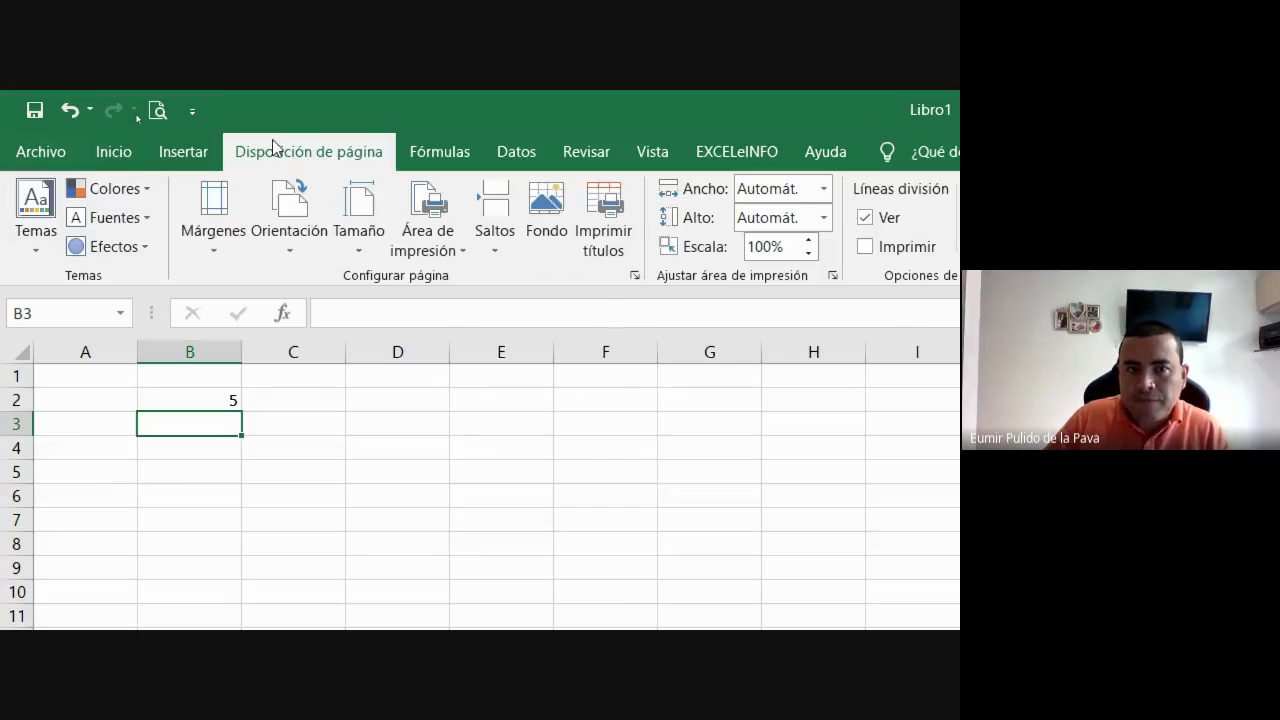
double_click(272, 148)
left_click(278, 303)
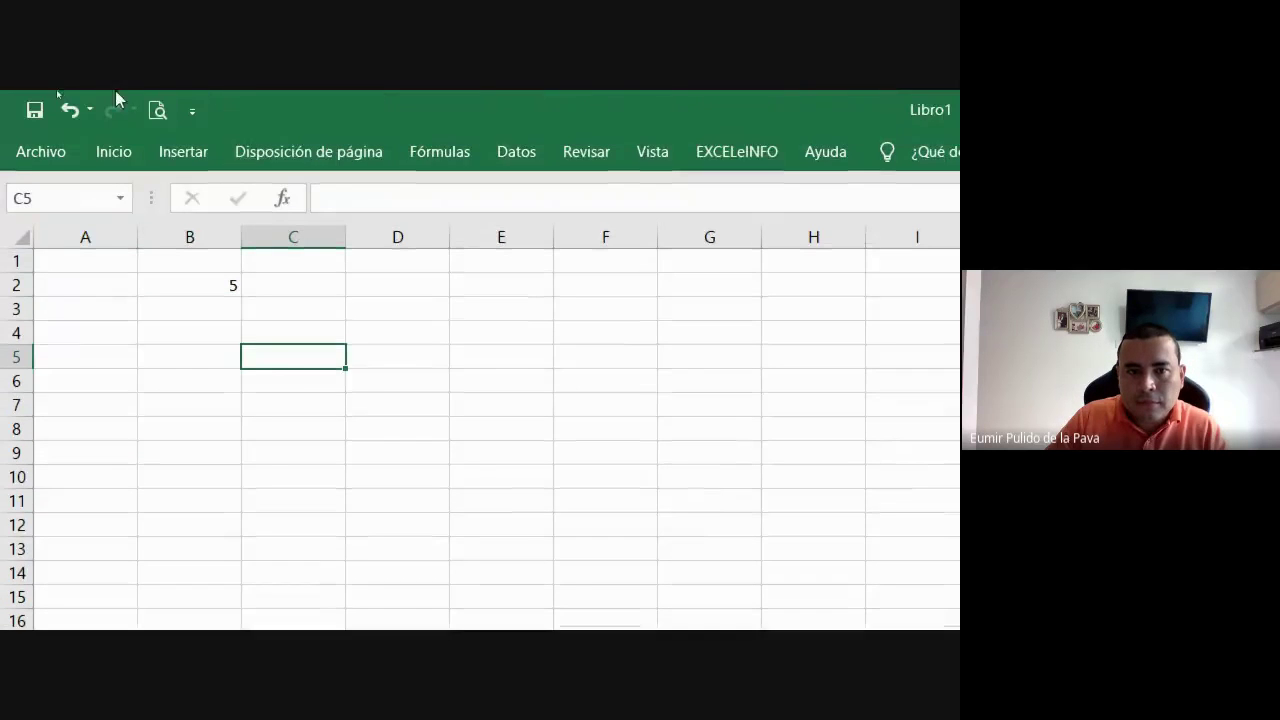
left_click(212, 280)
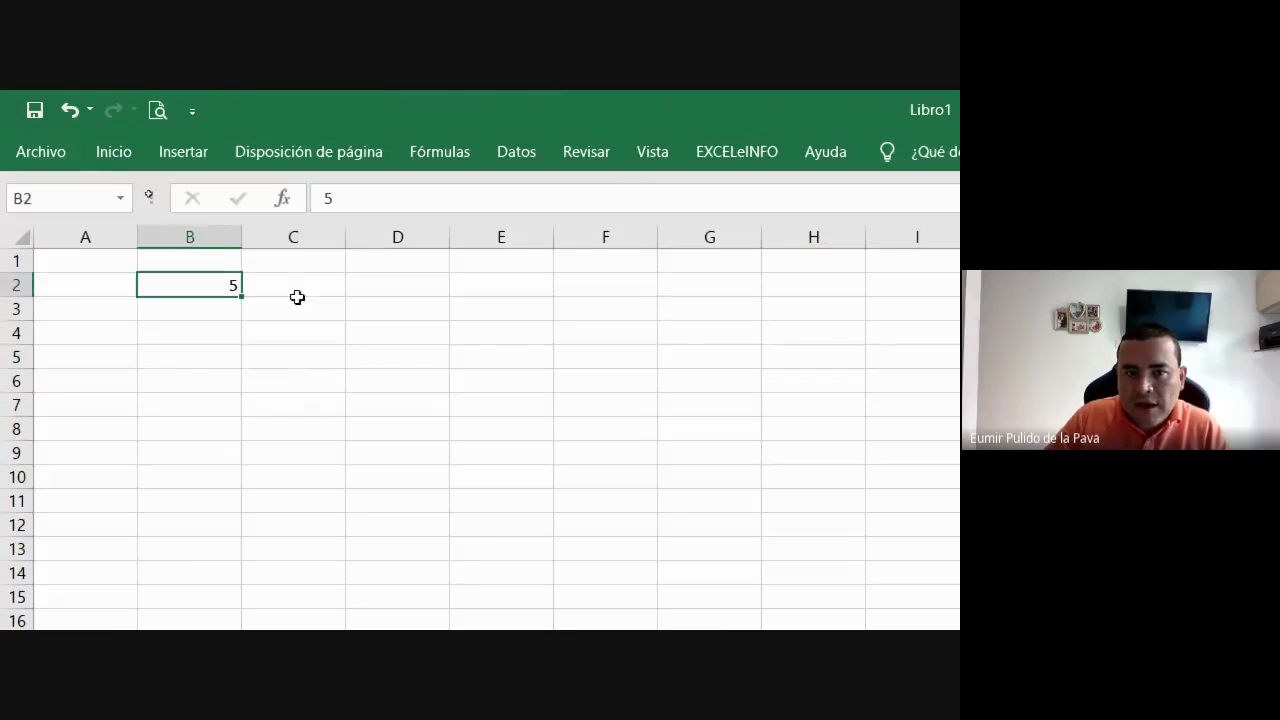
left_click(294, 305)
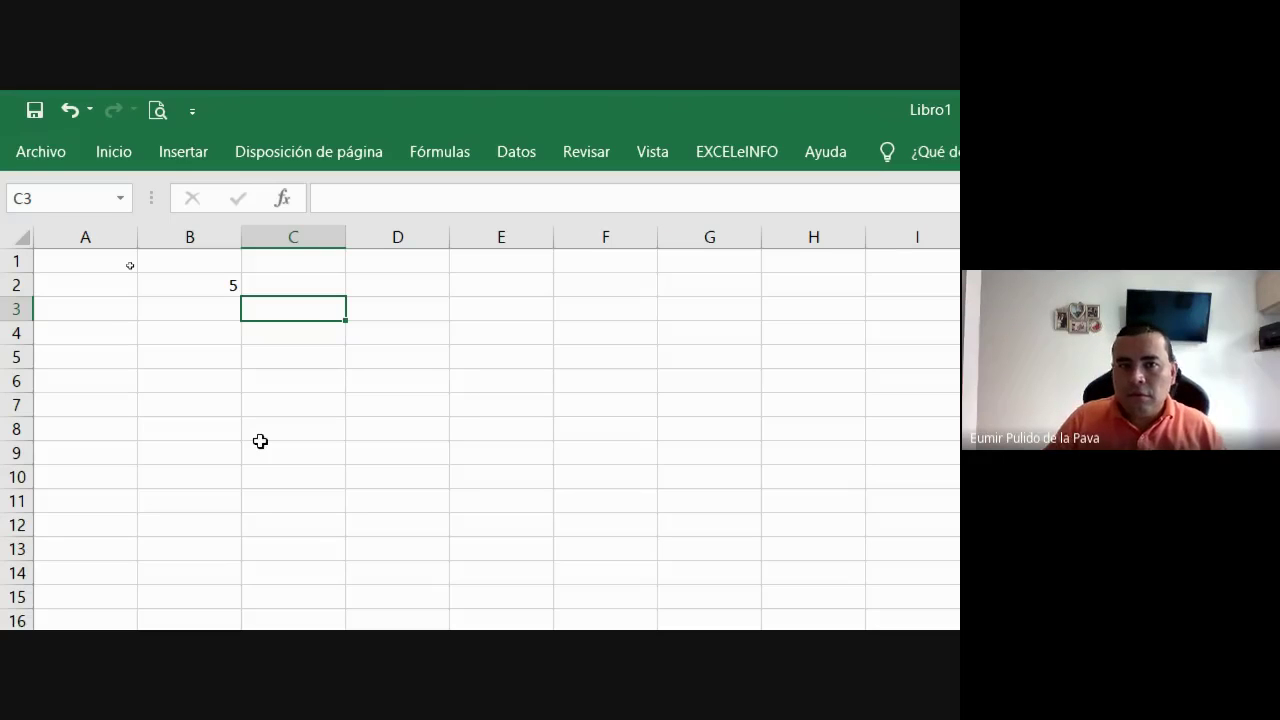
left_click(123, 150)
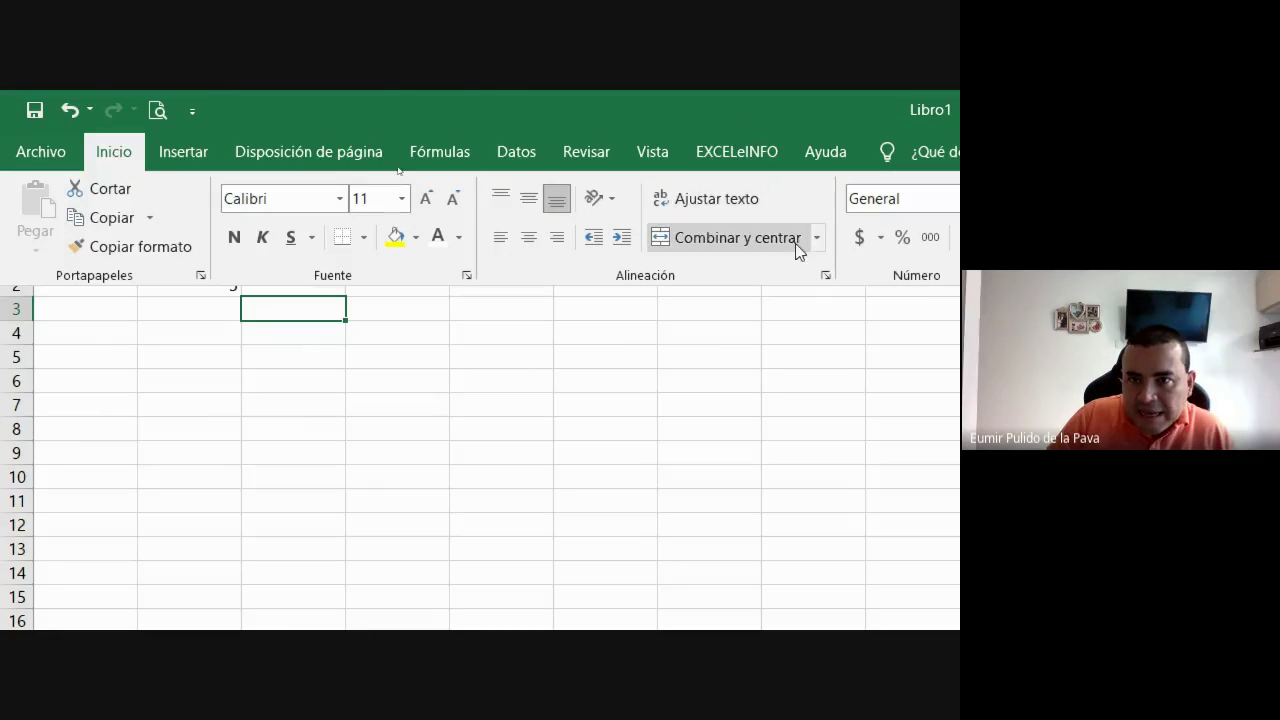
left_click(401, 401)
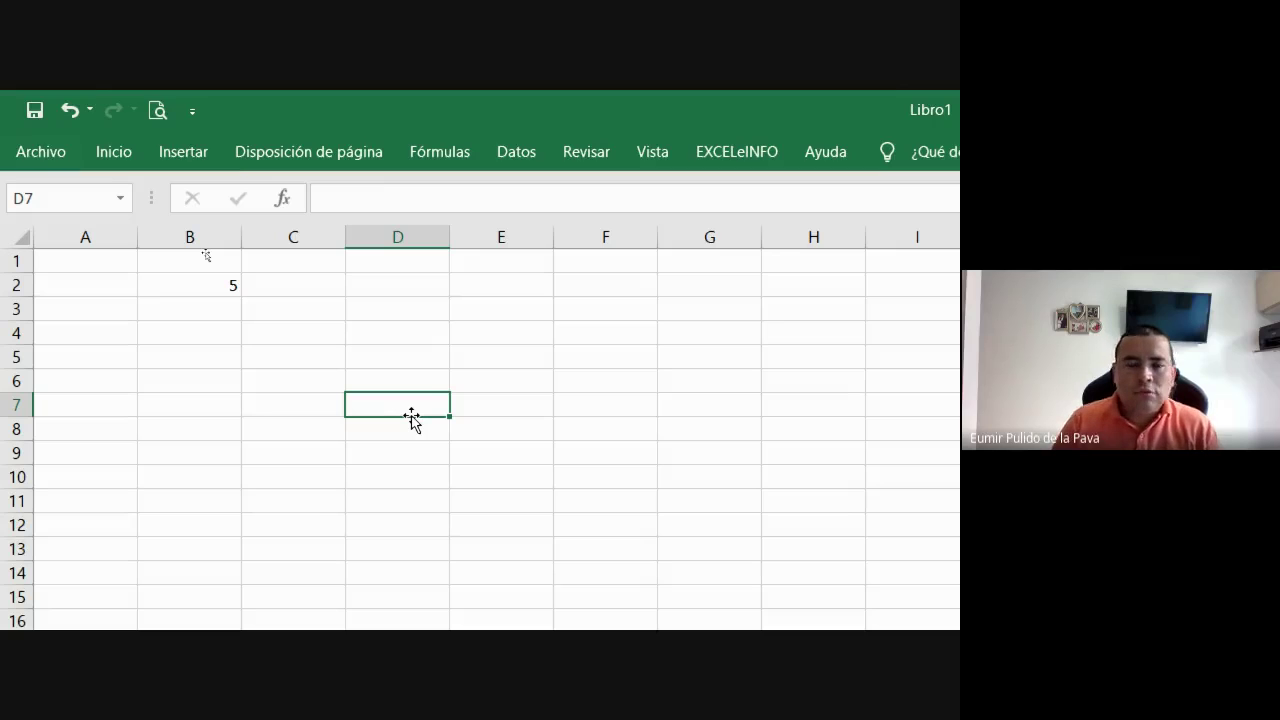
left_click(205, 343)
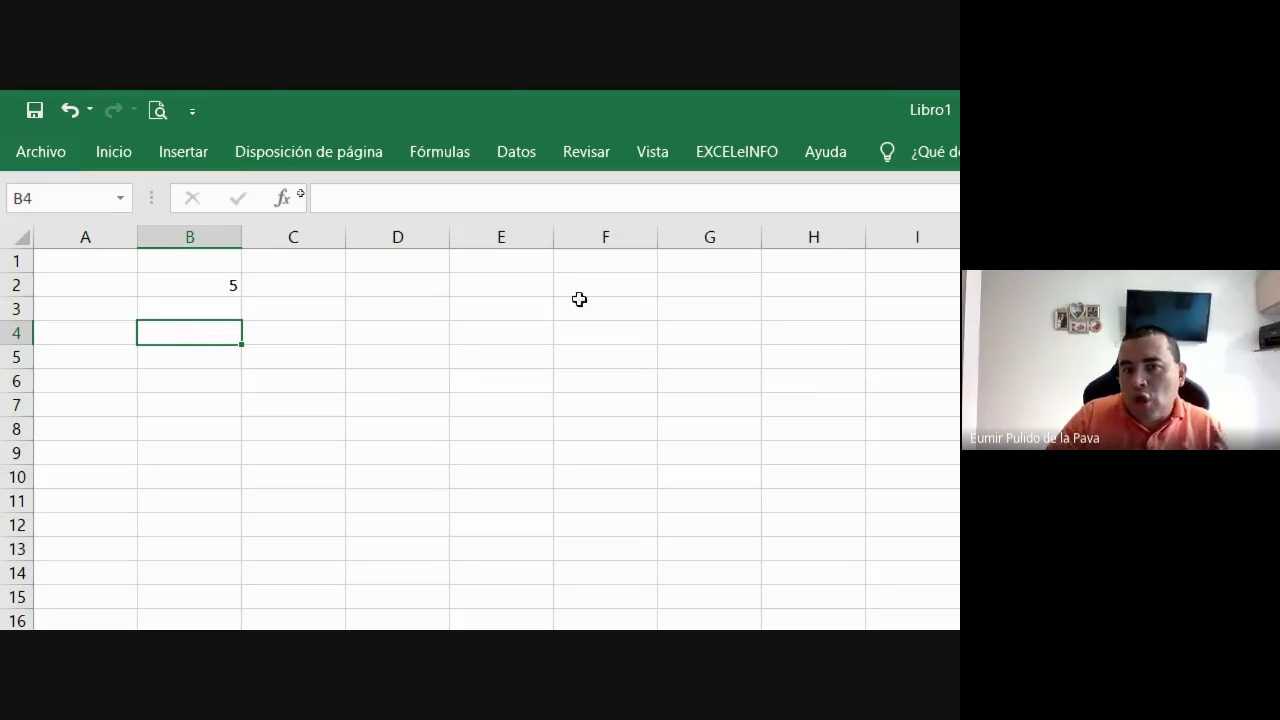
left_click(326, 157)
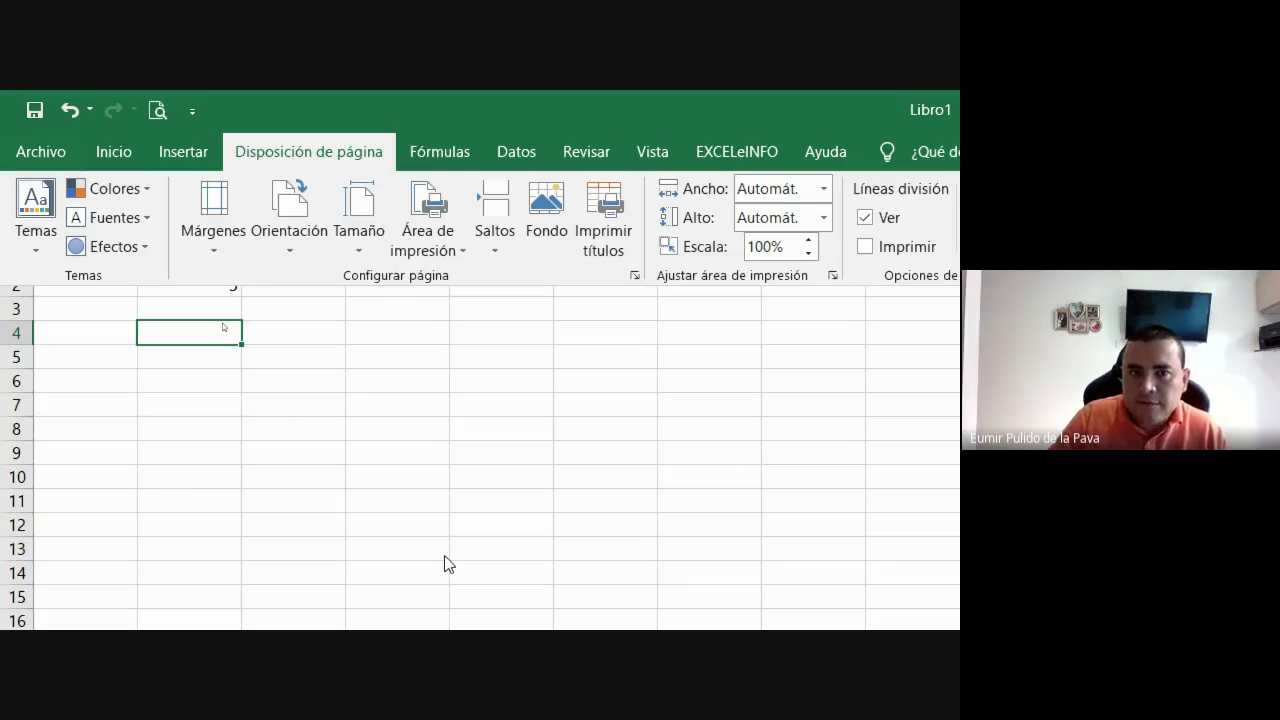
left_click(279, 438)
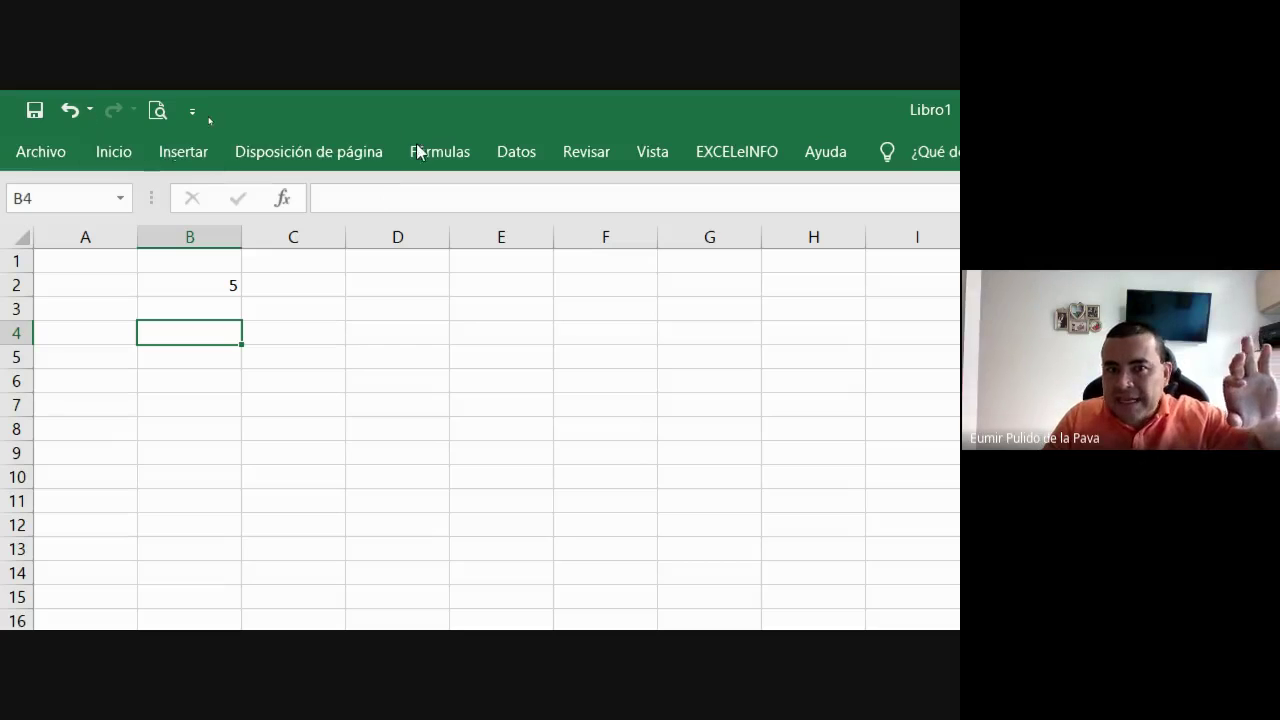
Step: Collapse and re-pin the ribbon from the Disposición de página tab, then select cell C11
left_click(360, 152)
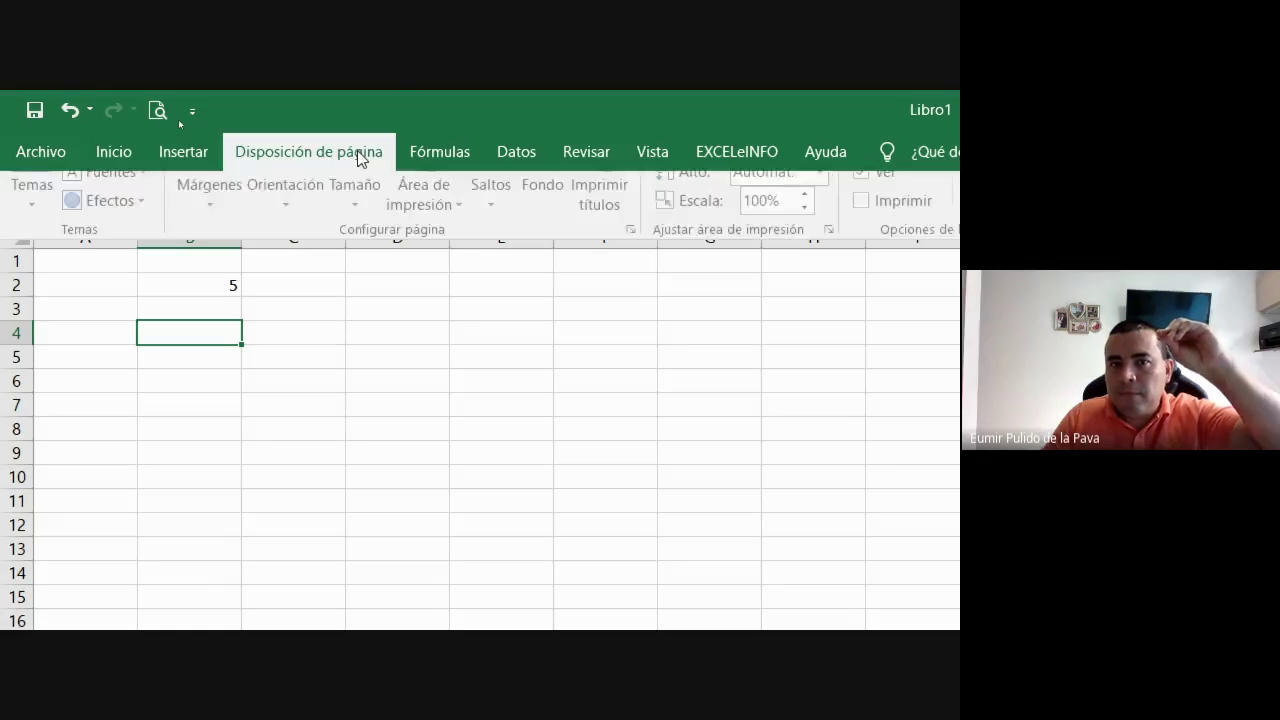
left_click(358, 154)
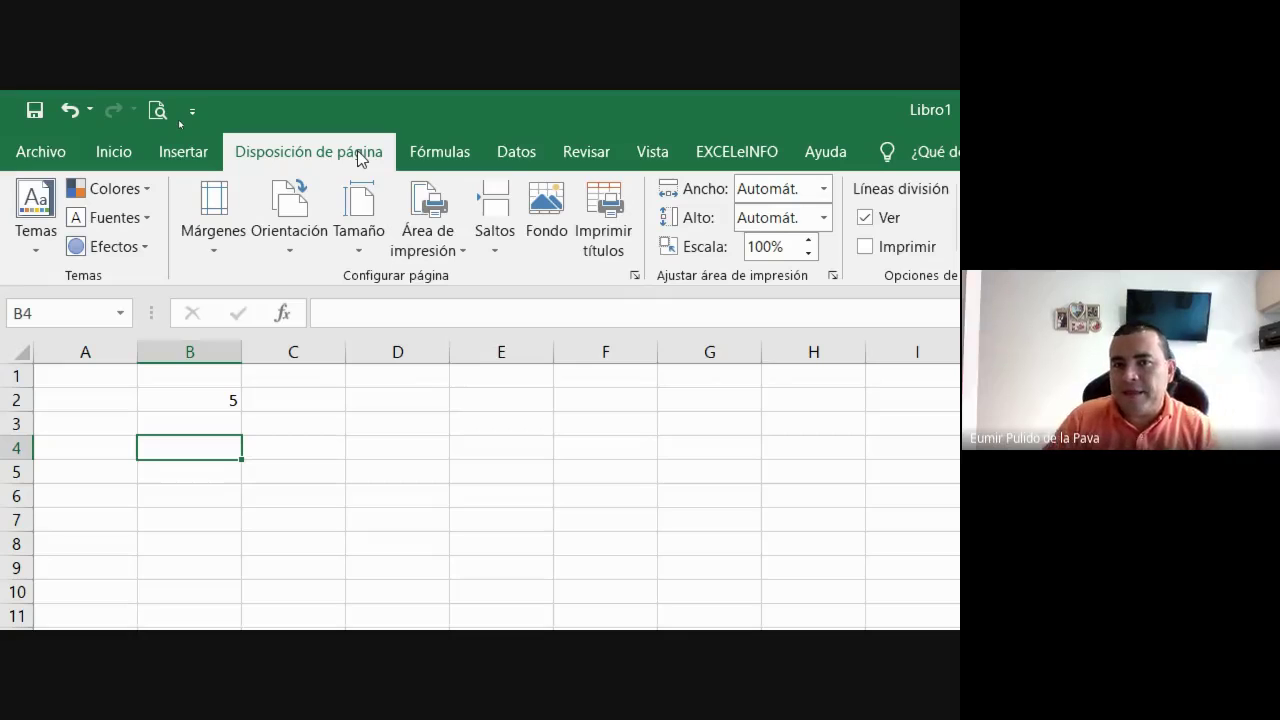
double_click(358, 154)
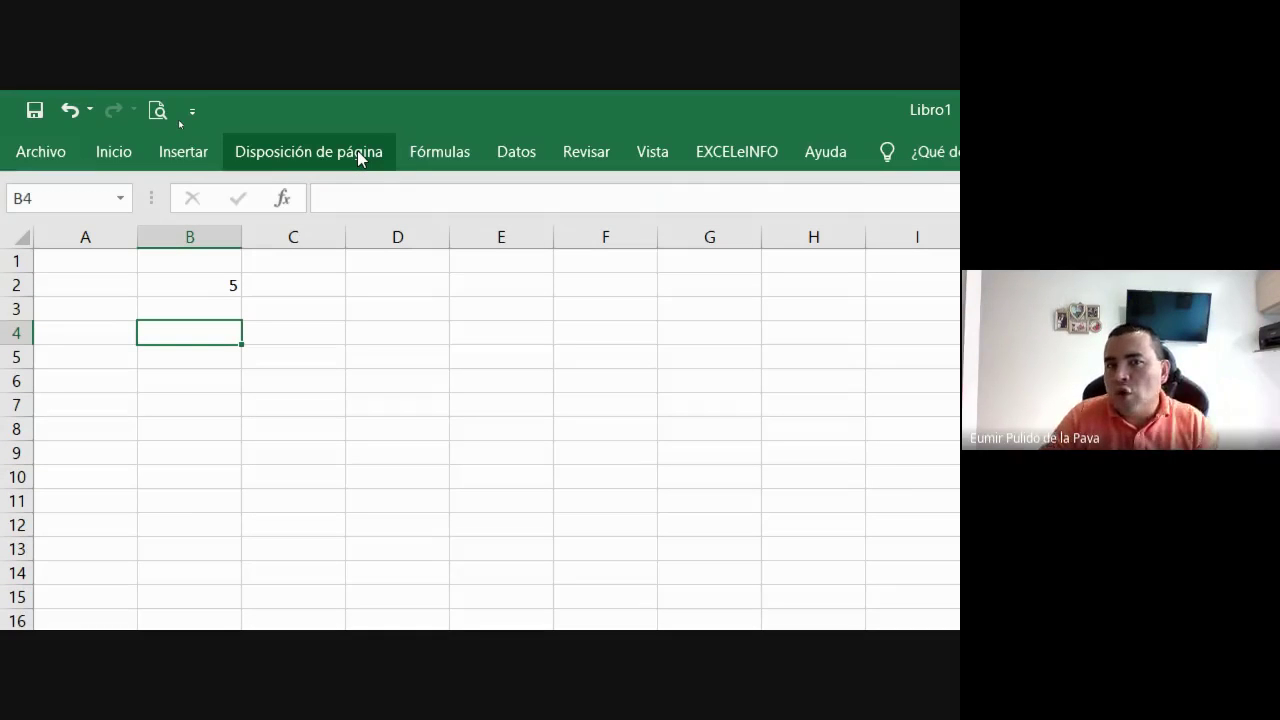
double_click(358, 155)
left_click(300, 579)
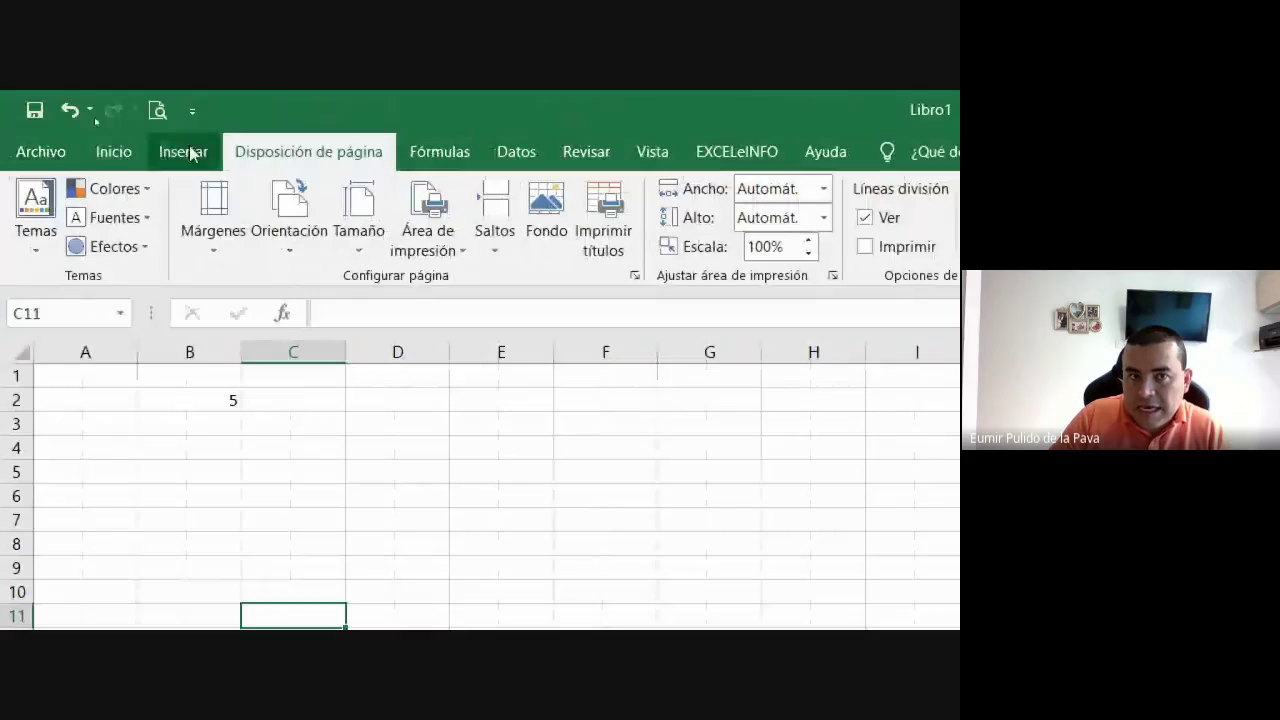
scroll(200, 155, "up", 2)
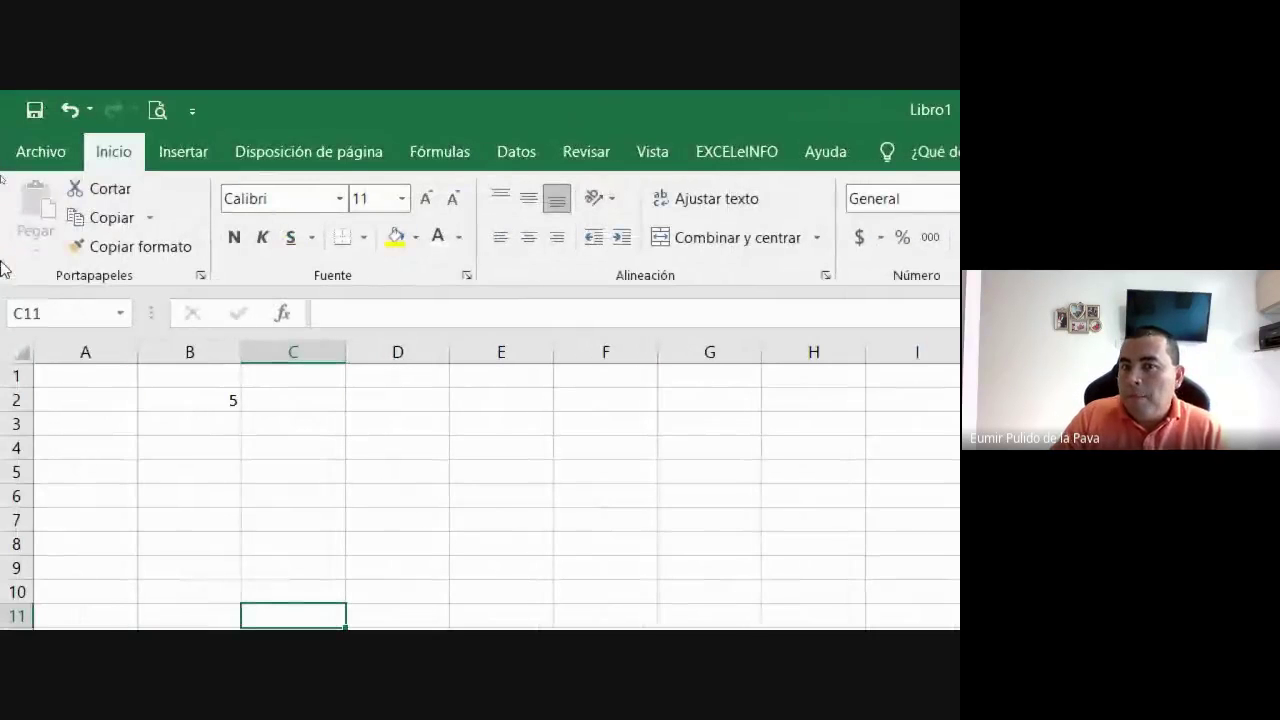
Step: Collapse the ribbon again, select cell D4, and pin the ribbon back open
left_click(343, 157)
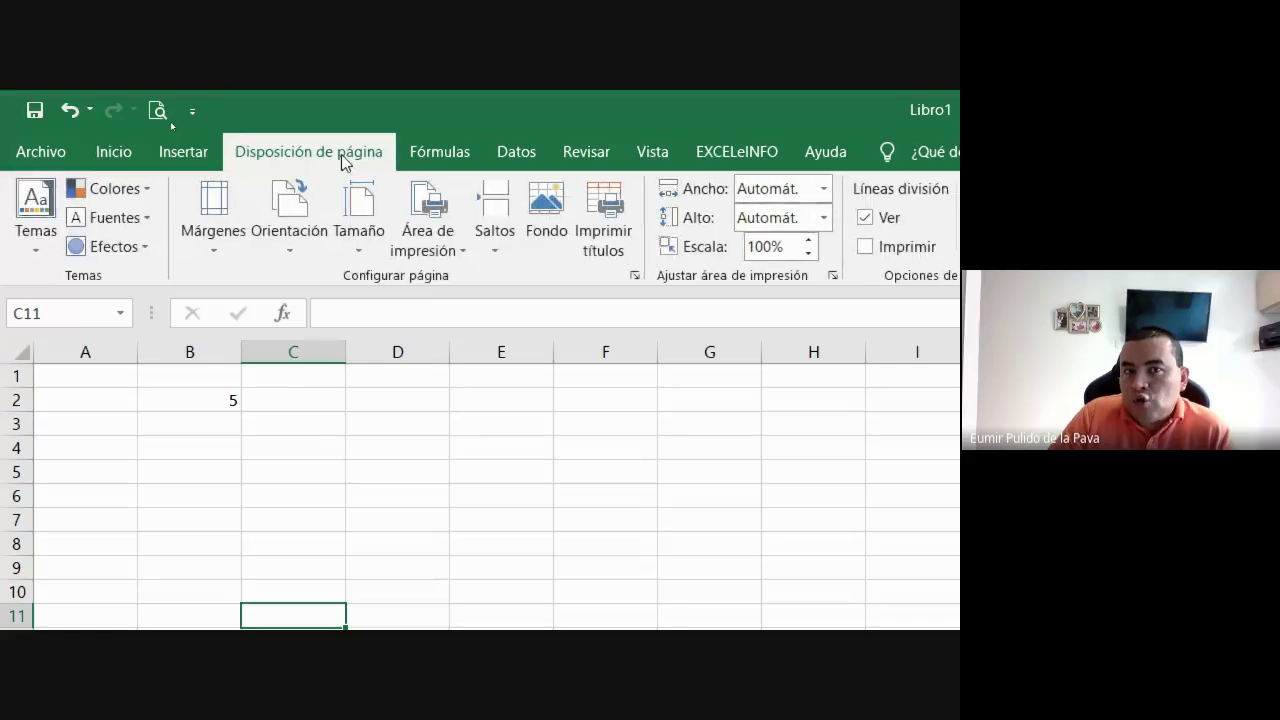
double_click(343, 157)
left_click(379, 331)
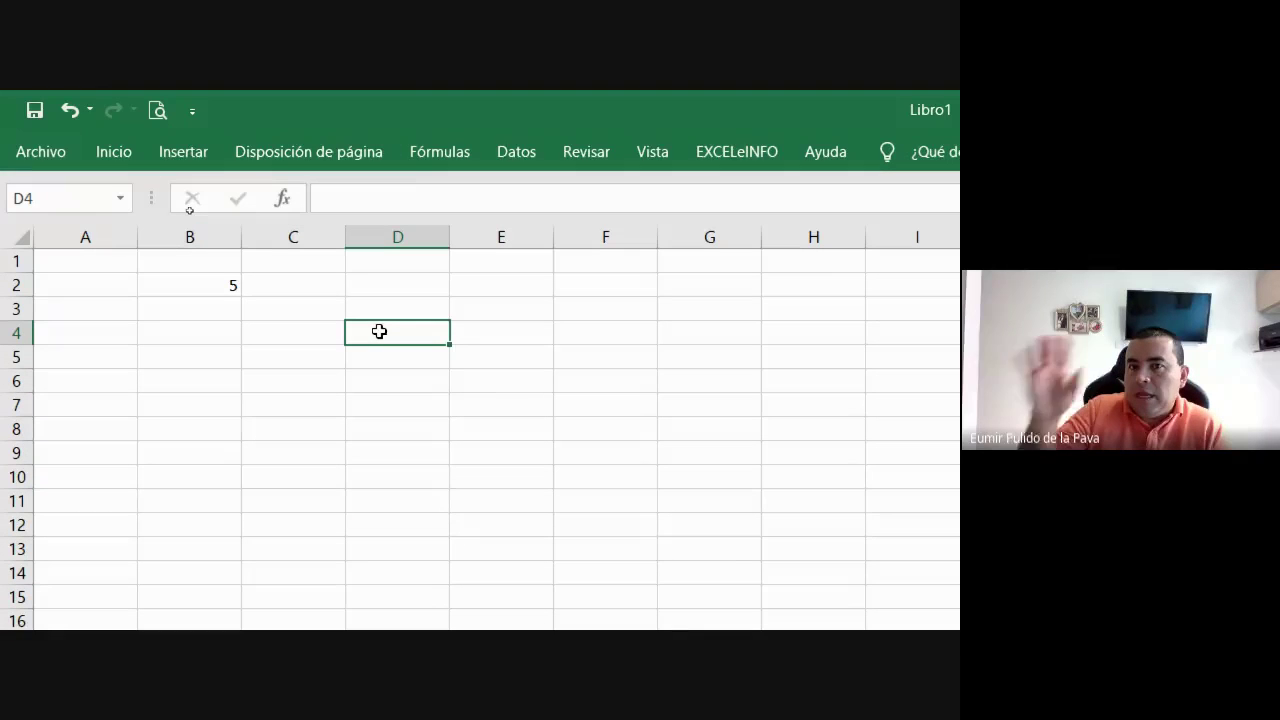
left_click(420, 160)
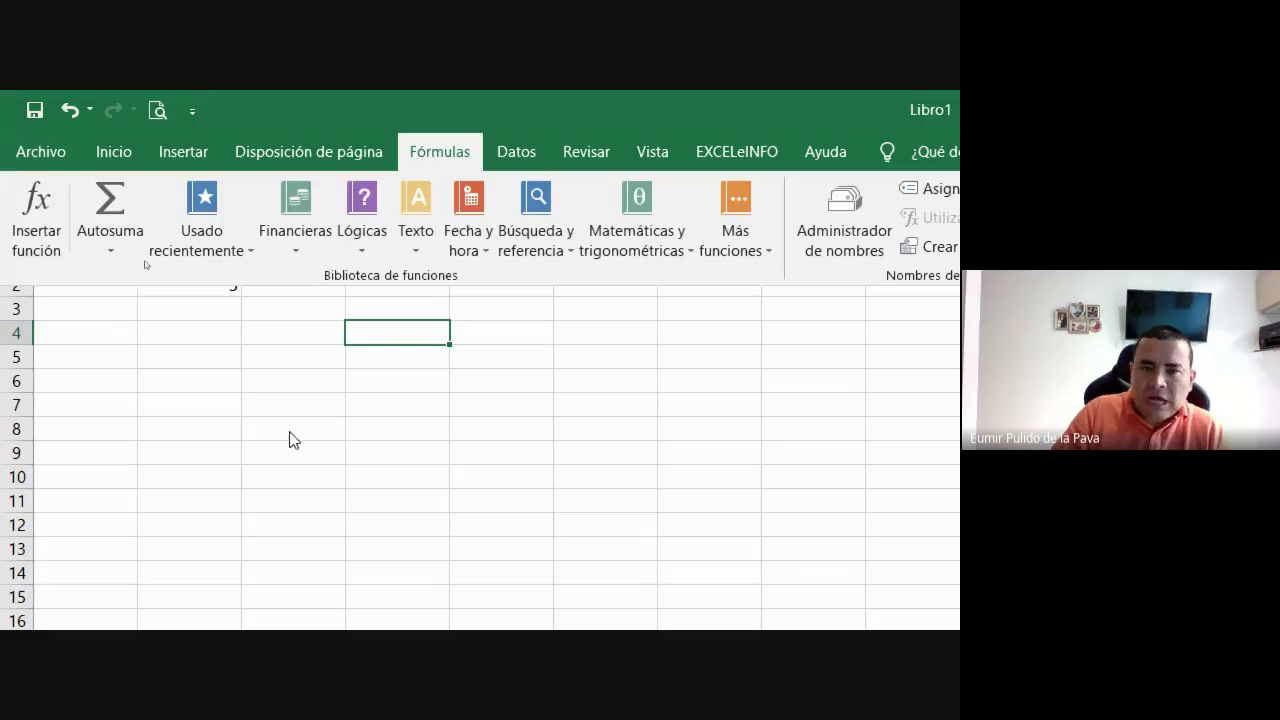
double_click(347, 157)
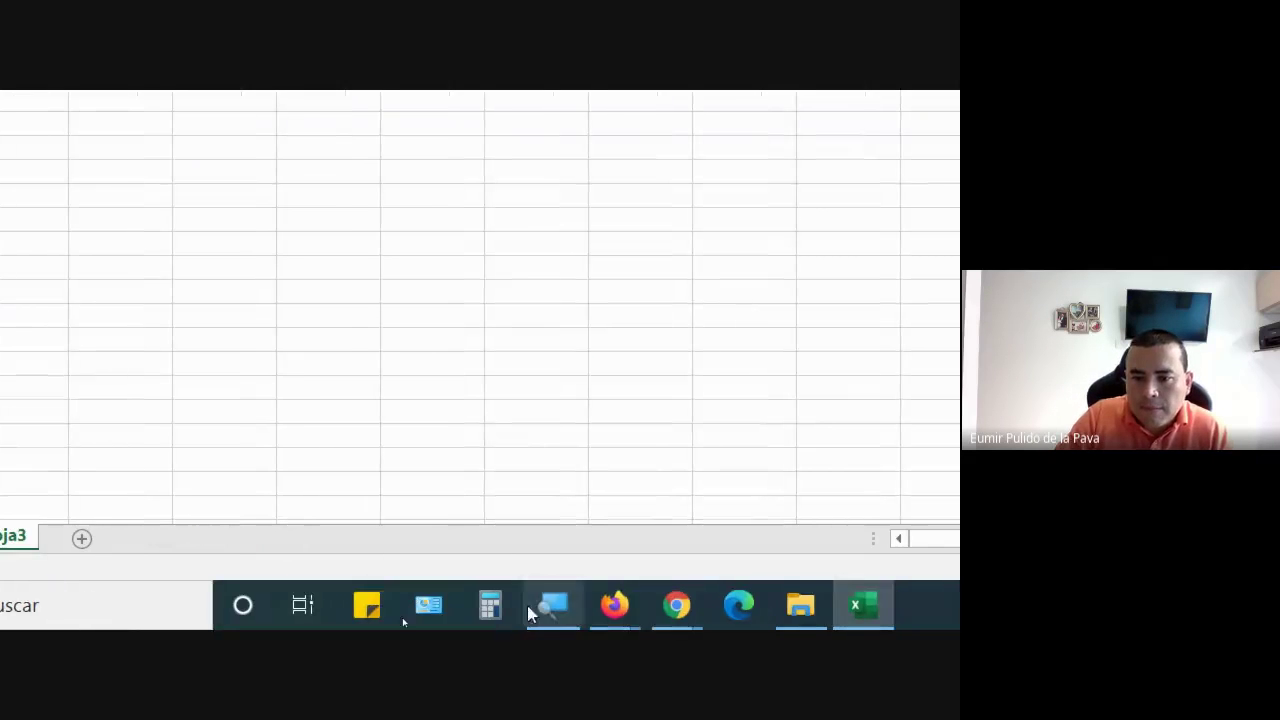
Step: Reset the screen magnifier to 100%, glance at the Meet window, and return to Libro1
left_click(530, 608)
key("super+minus")
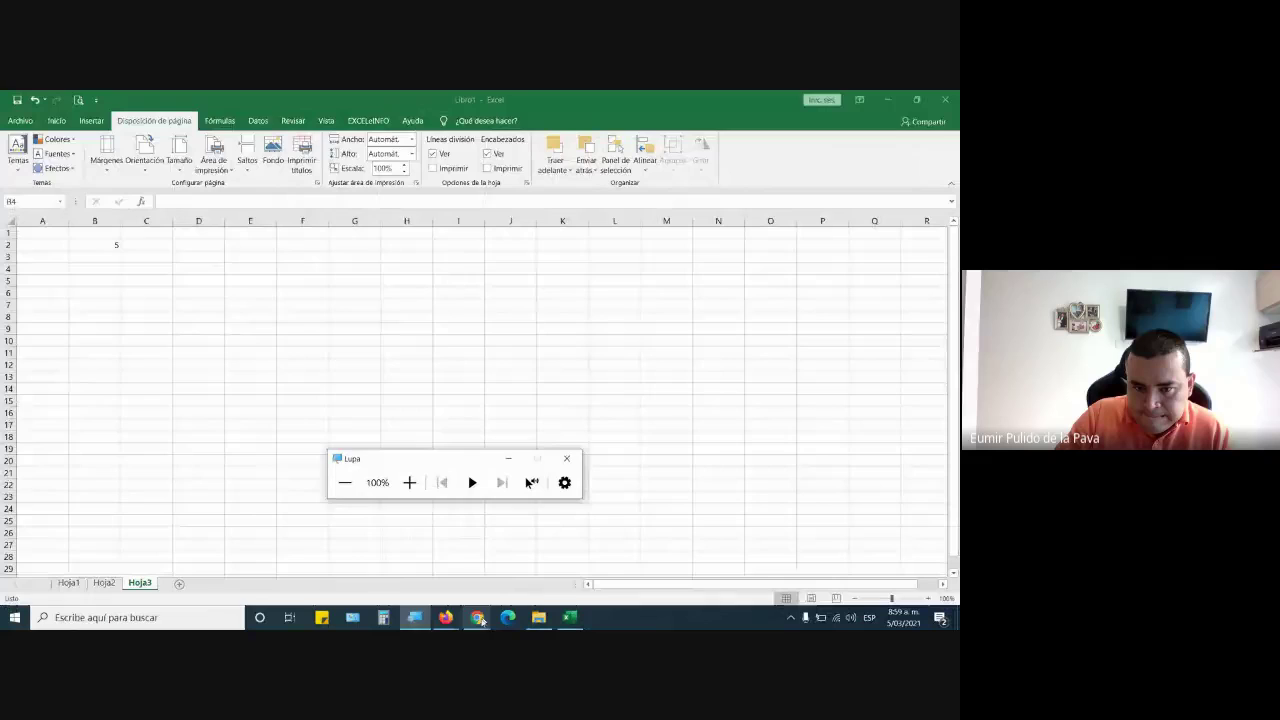
left_click(407, 560)
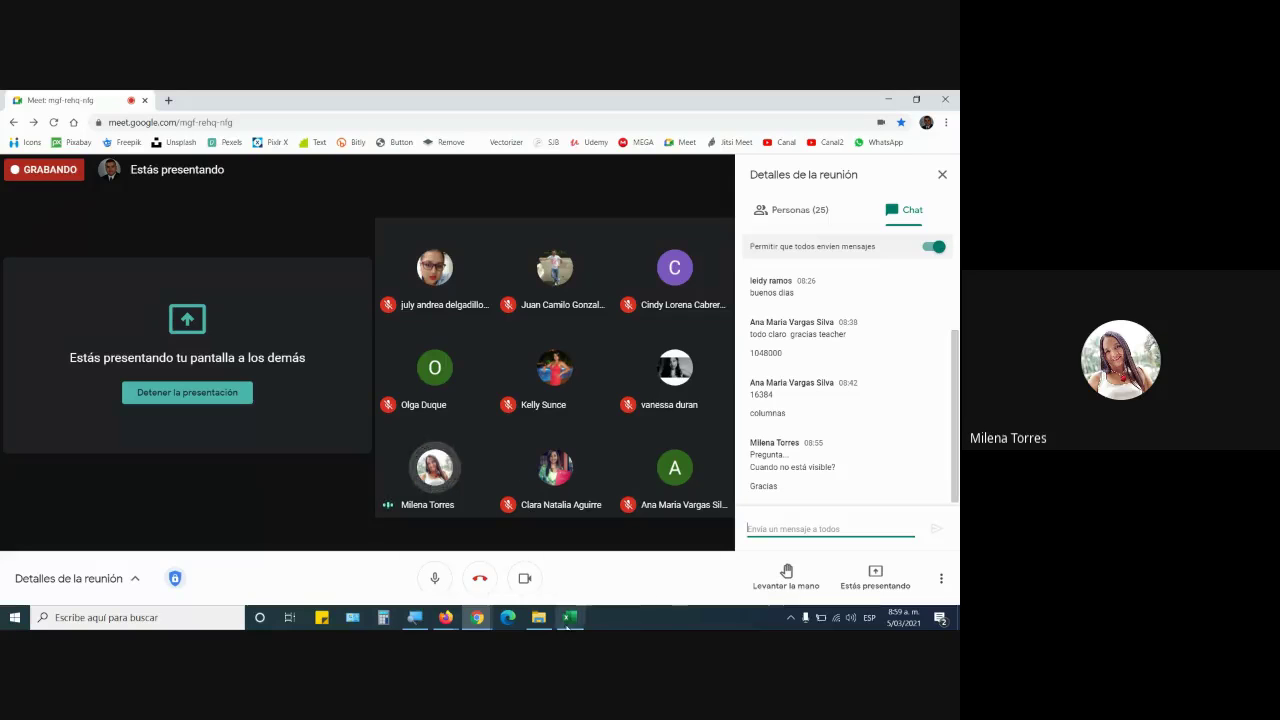
mouse_move(569, 617)
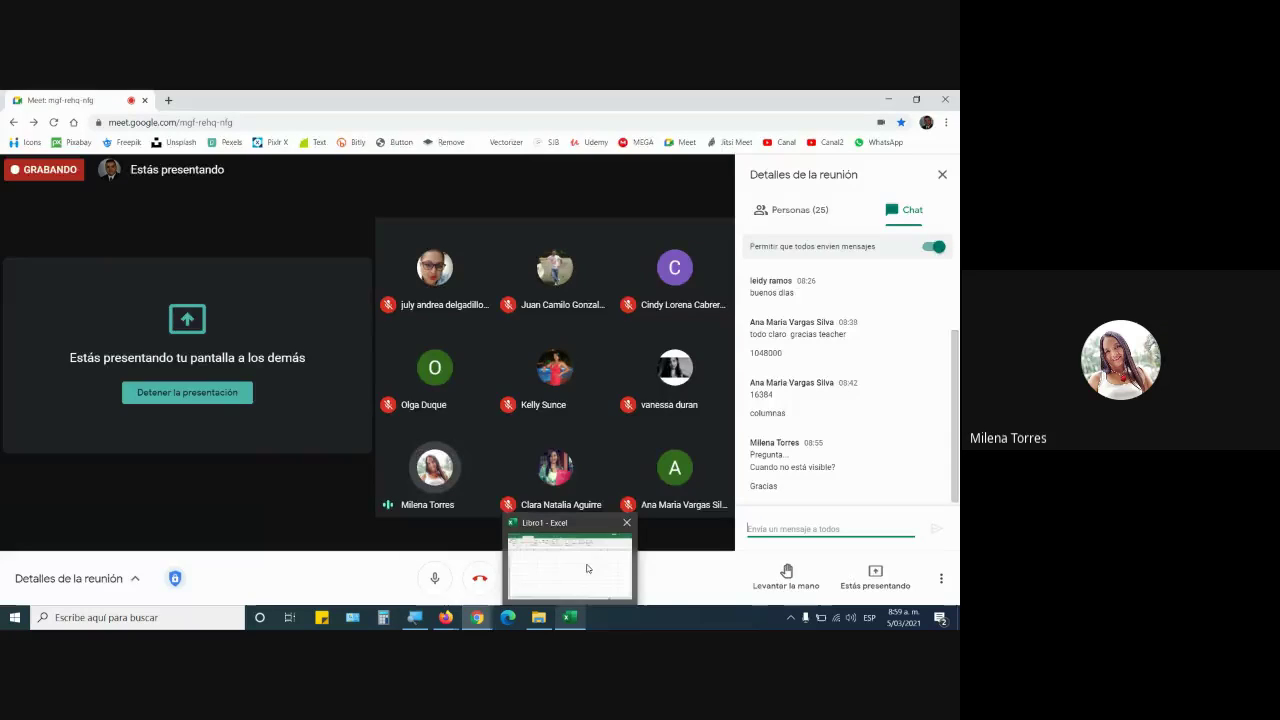
left_click(586, 565)
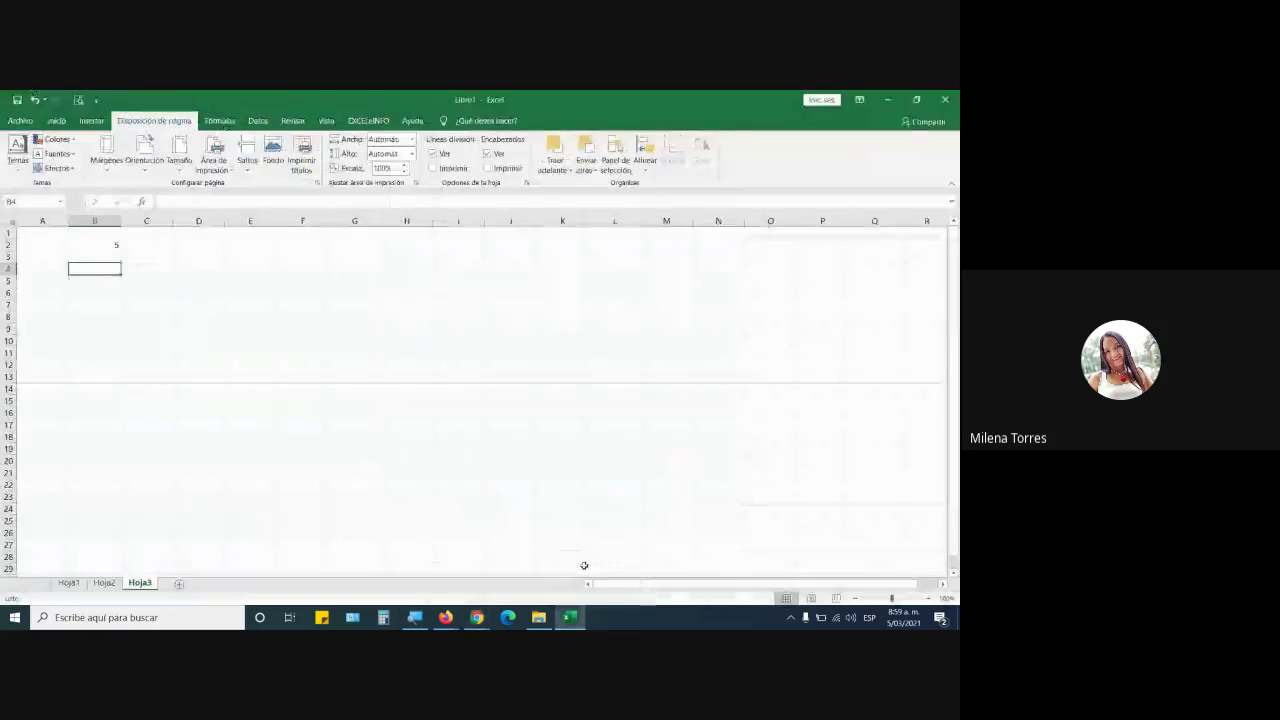
Step: Repeatedly collapse and re-pin the ribbon from the Fórmulas tab, ending with Datos pinned open
left_click(229, 122)
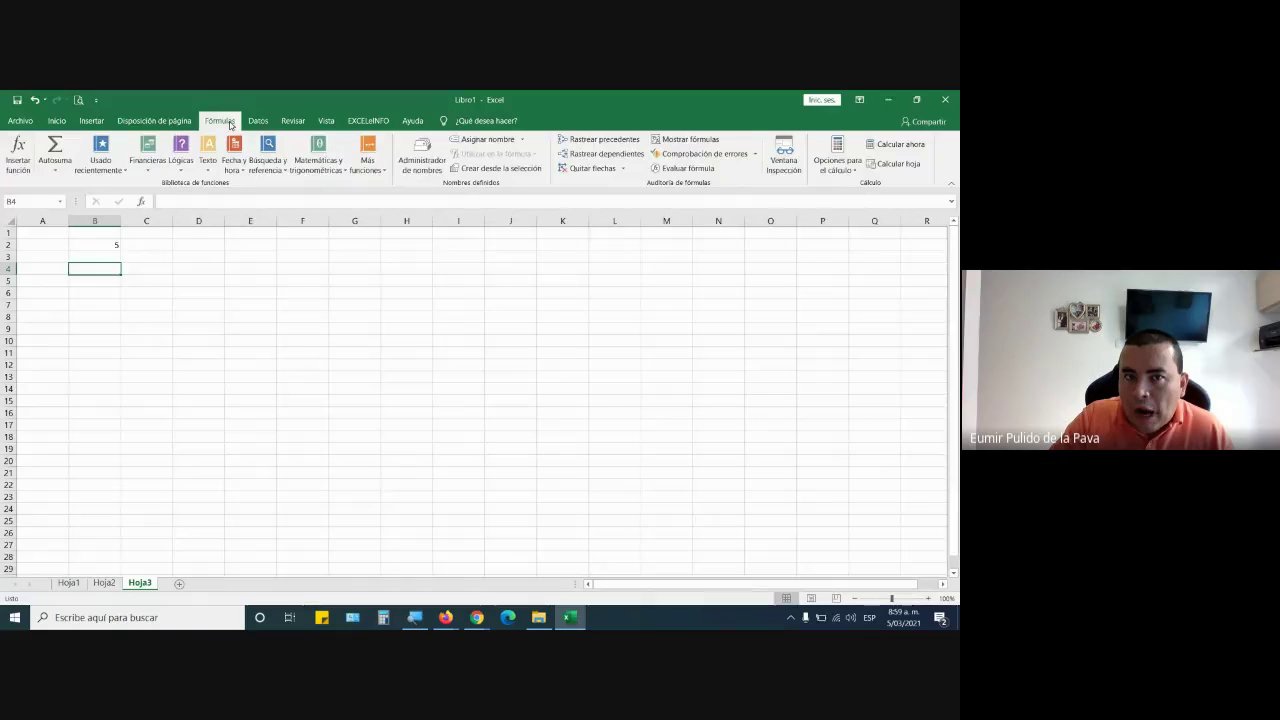
double_click(229, 122)
double_click(229, 122)
double_click(229, 122)
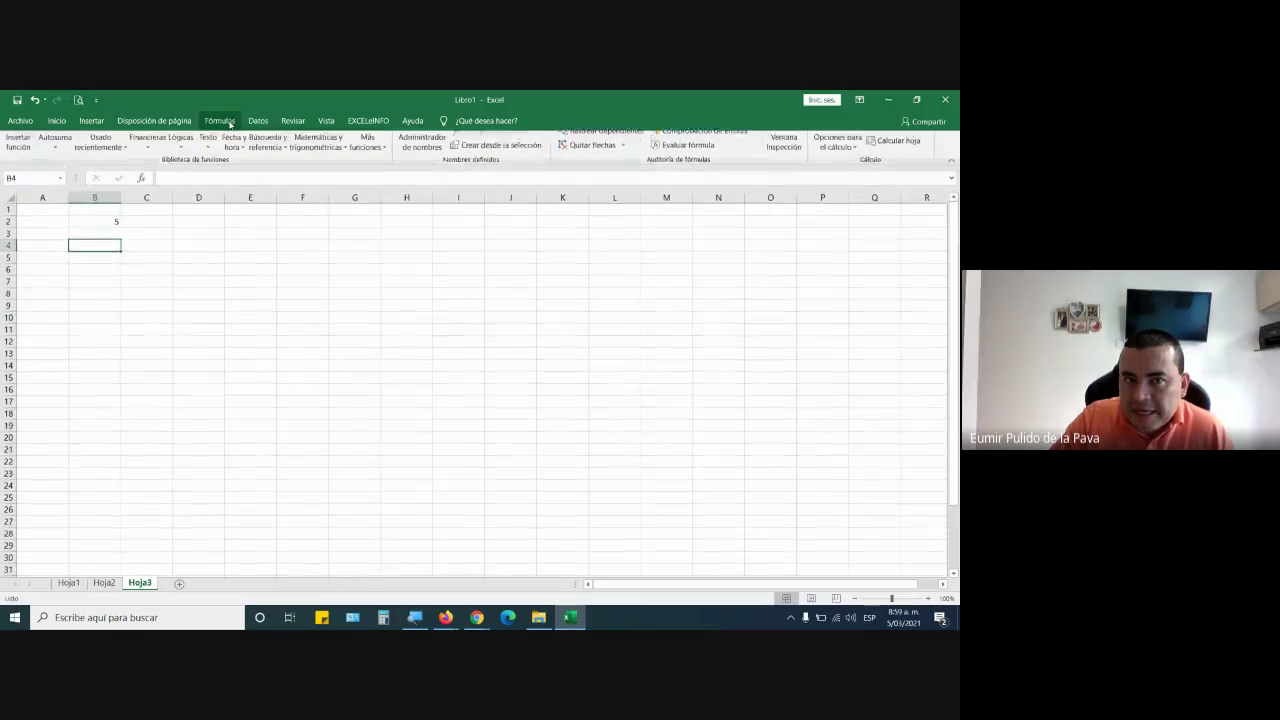
double_click(229, 122)
double_click(229, 122)
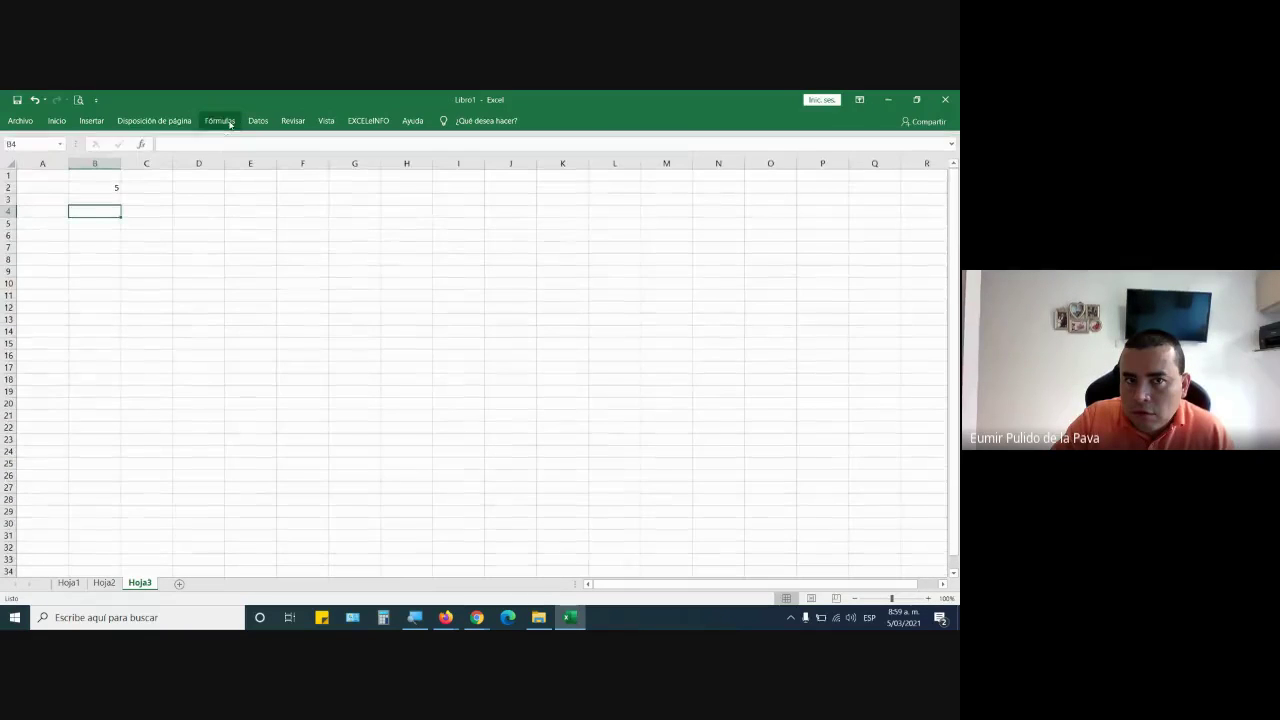
double_click(229, 122)
double_click(229, 122)
left_click(229, 122)
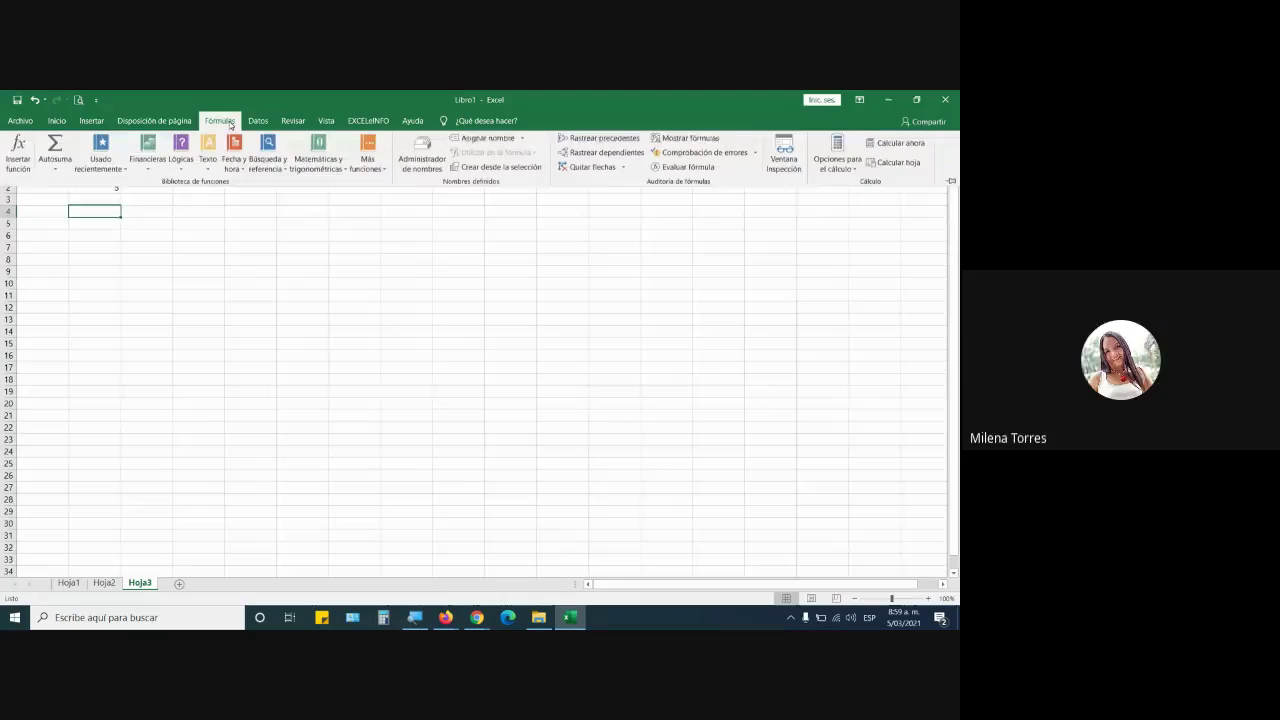
double_click(229, 122)
double_click(229, 122)
double_click(229, 122)
double_click(229, 122)
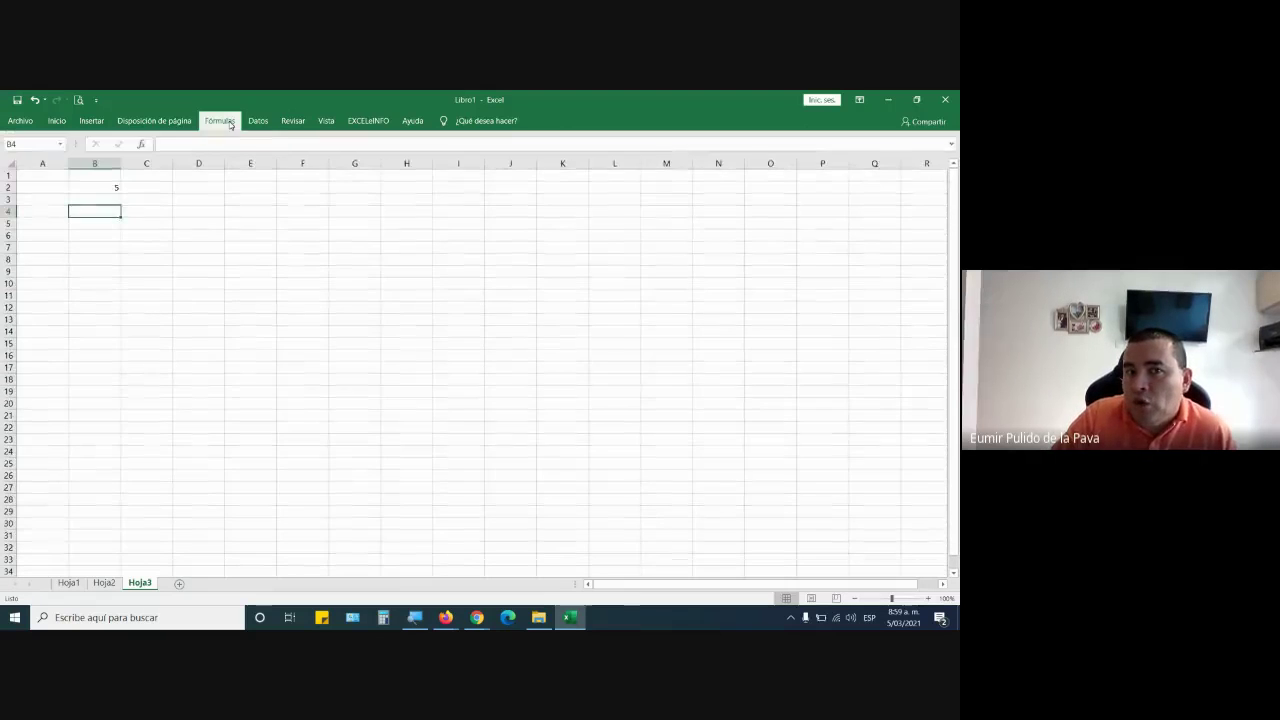
left_click(229, 122)
double_click(229, 122)
double_click(229, 122)
double_click(229, 122)
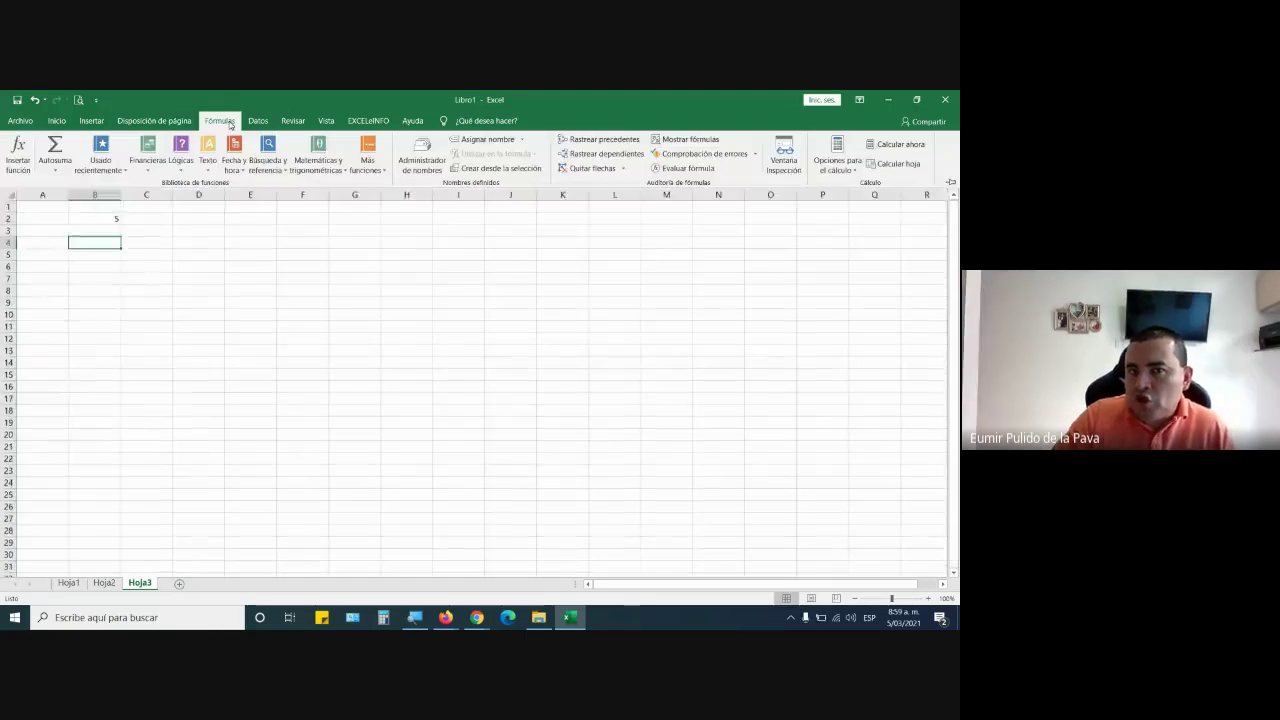
double_click(229, 122)
left_click(229, 122)
double_click(229, 122)
double_click(229, 122)
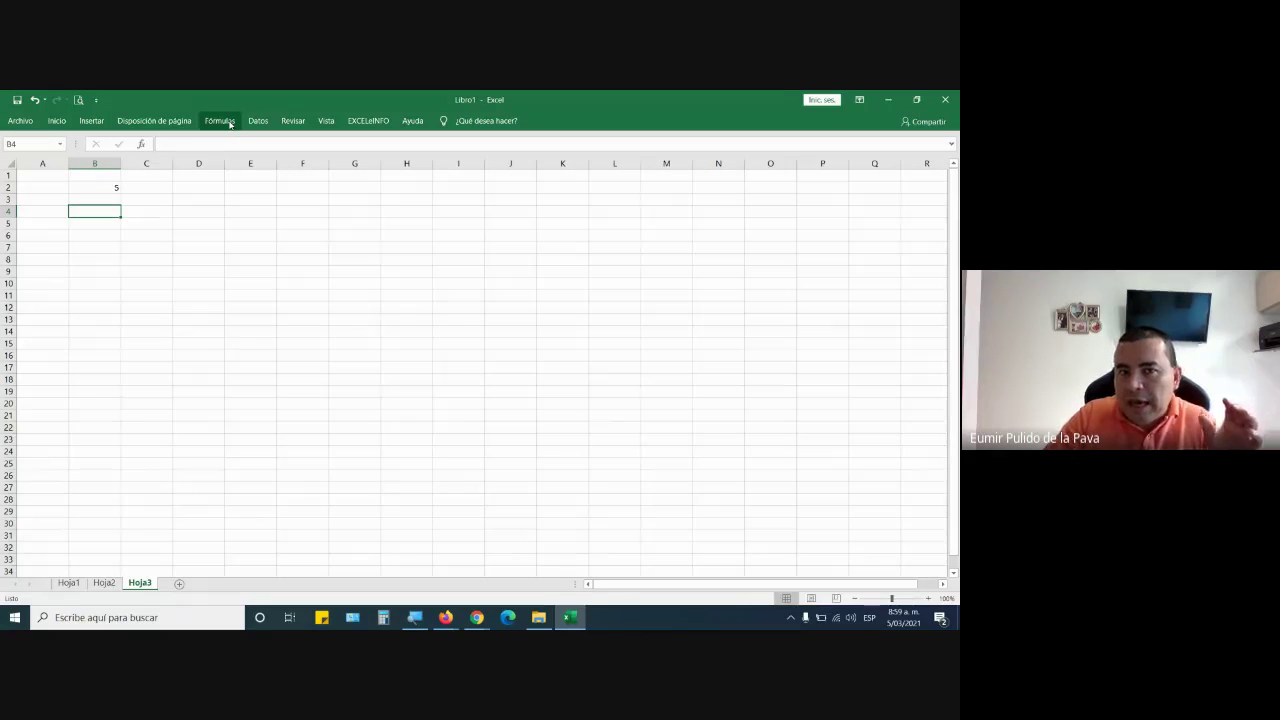
left_click(229, 122)
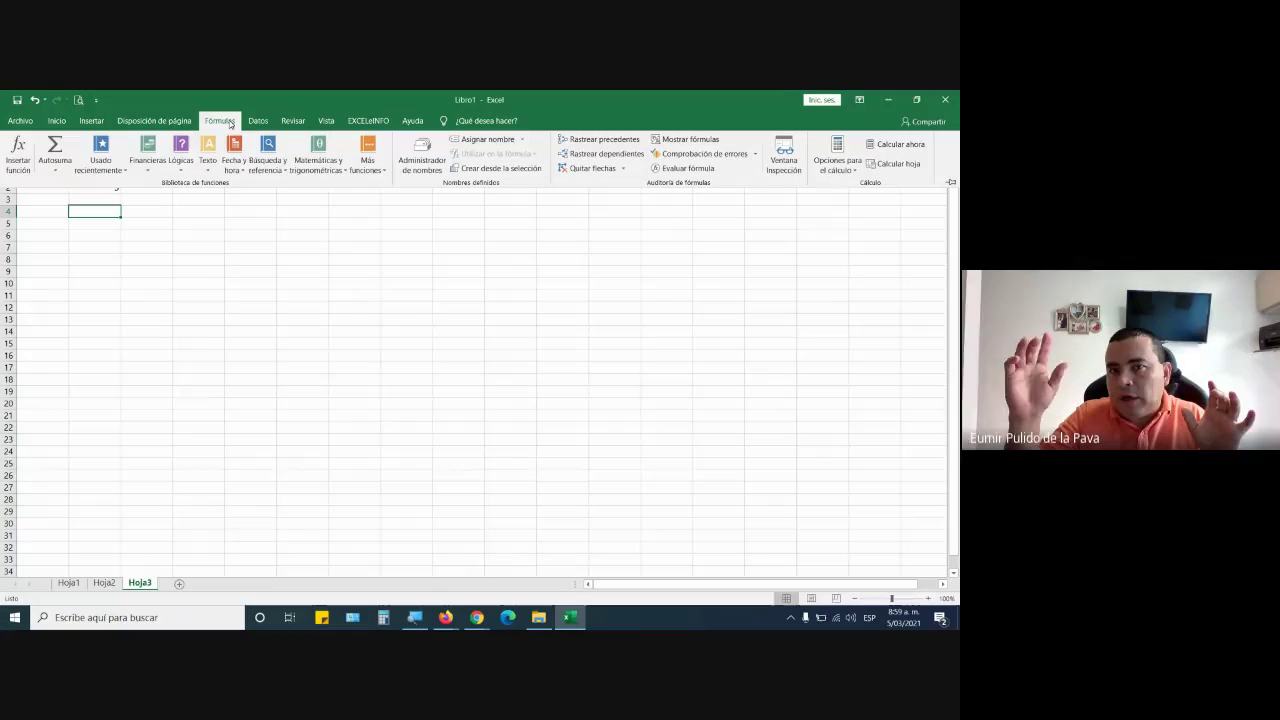
left_click(229, 122)
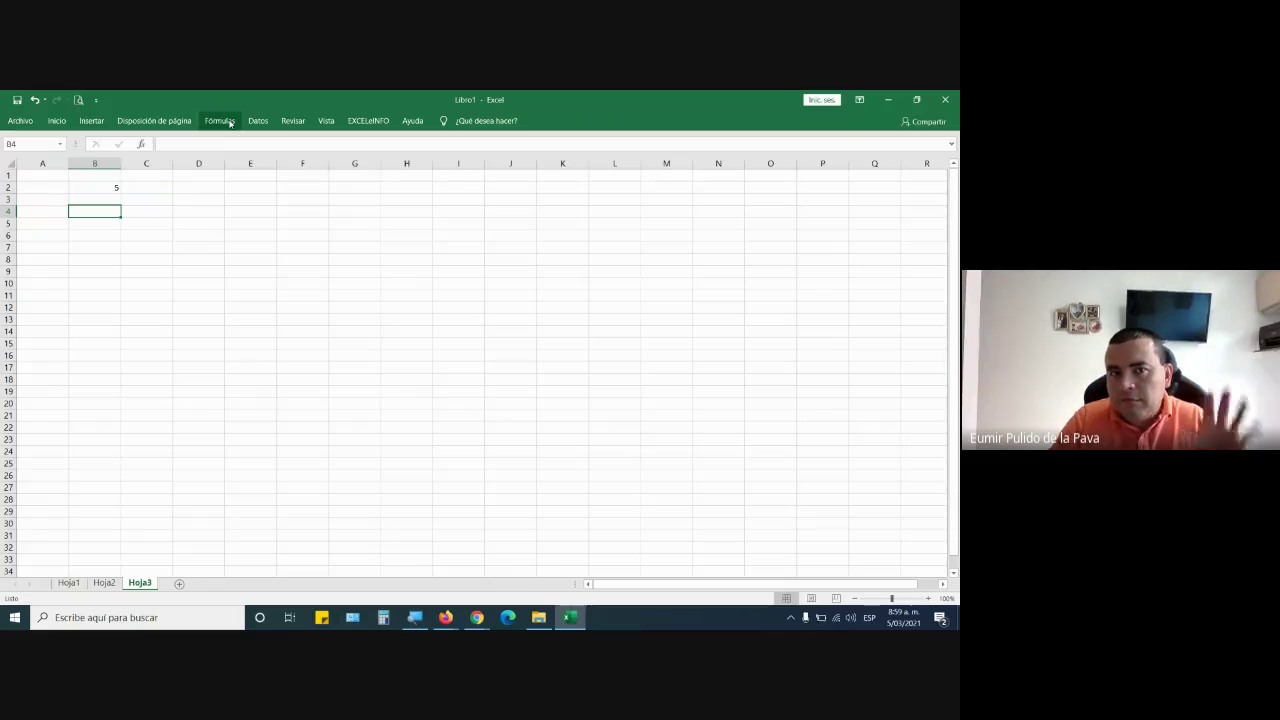
left_click(247, 121)
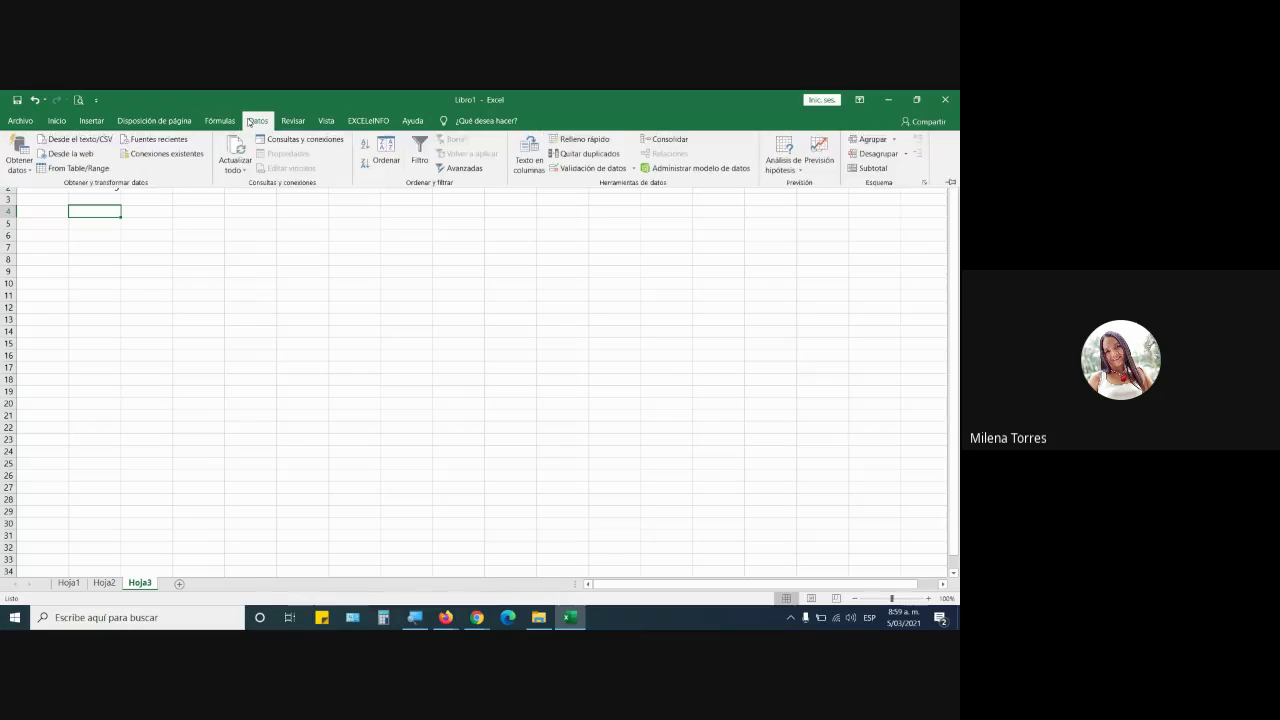
left_click(249, 122)
double_click(249, 122)
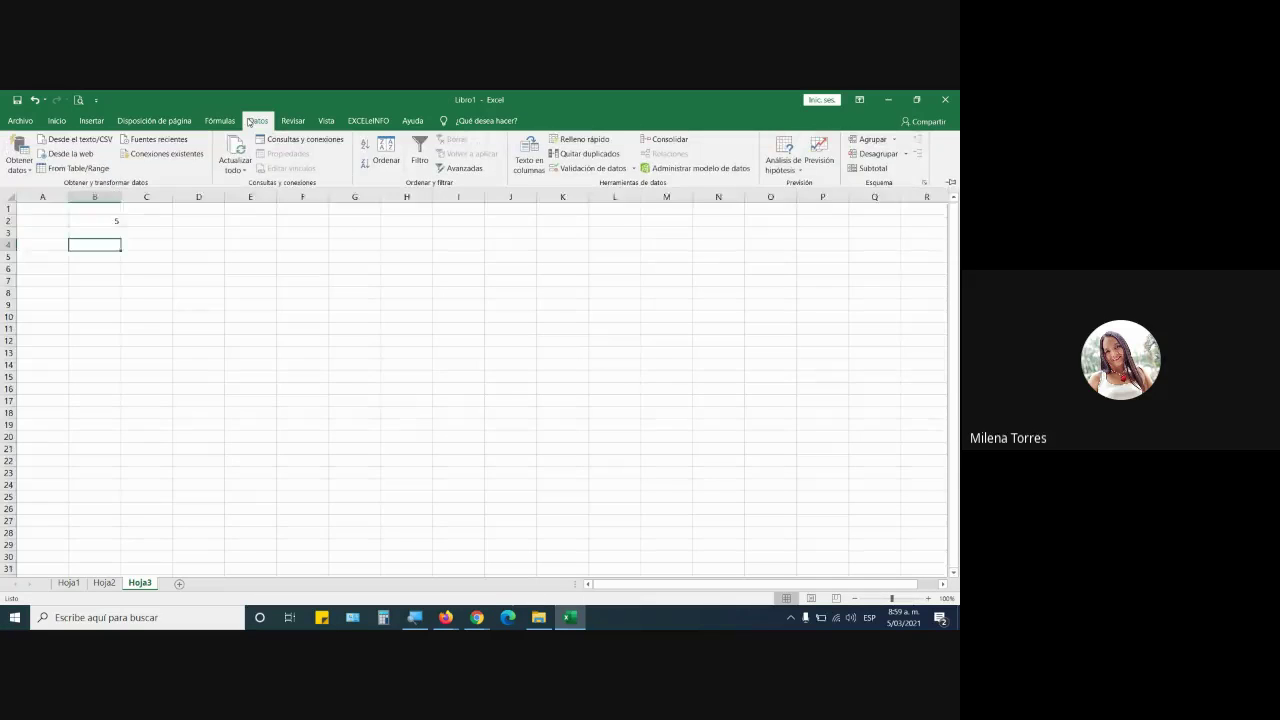
Step: Select cell B2, then collapse and re-pin the Disposición de página ribbon
left_click(303, 309)
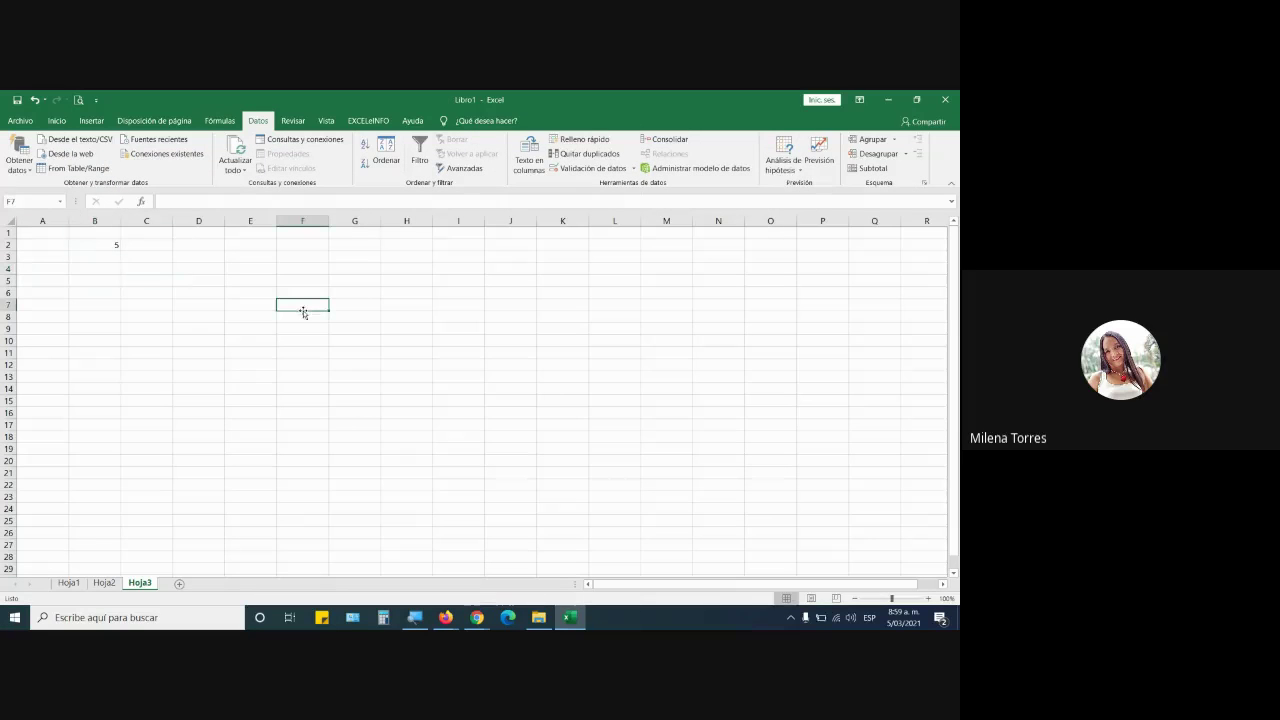
left_click(95, 253)
left_click(99, 245)
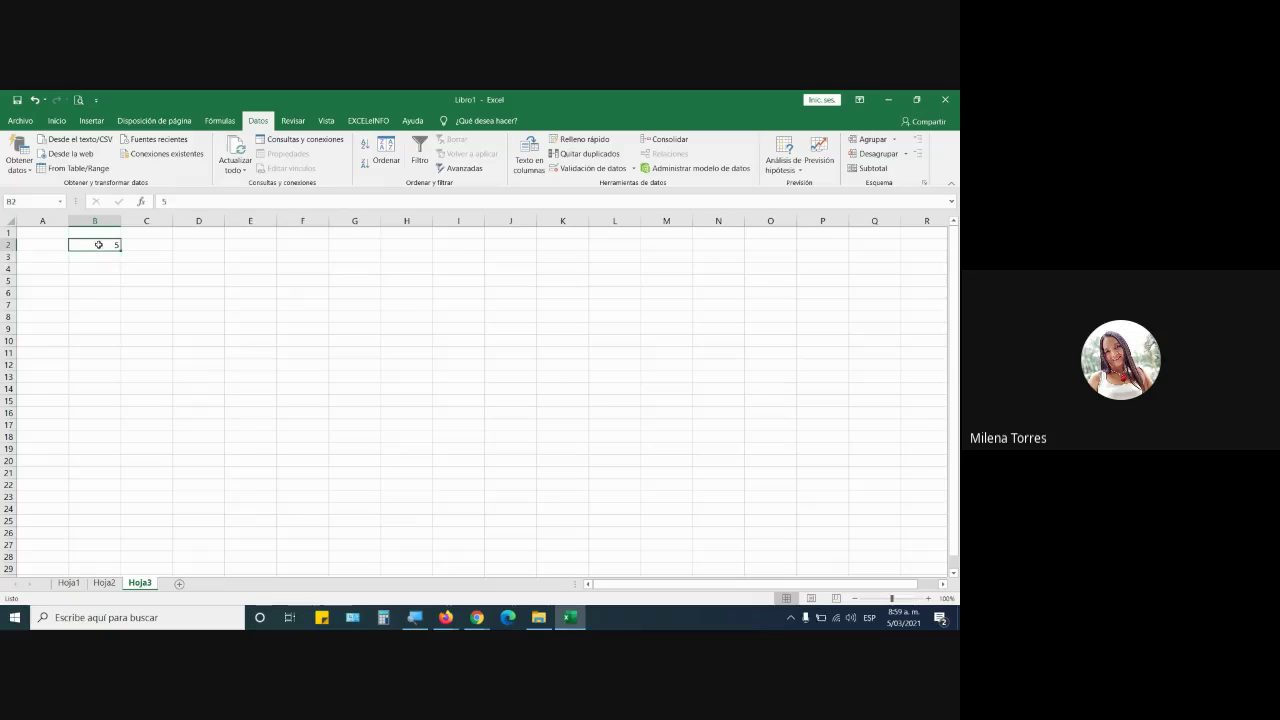
left_click(150, 121)
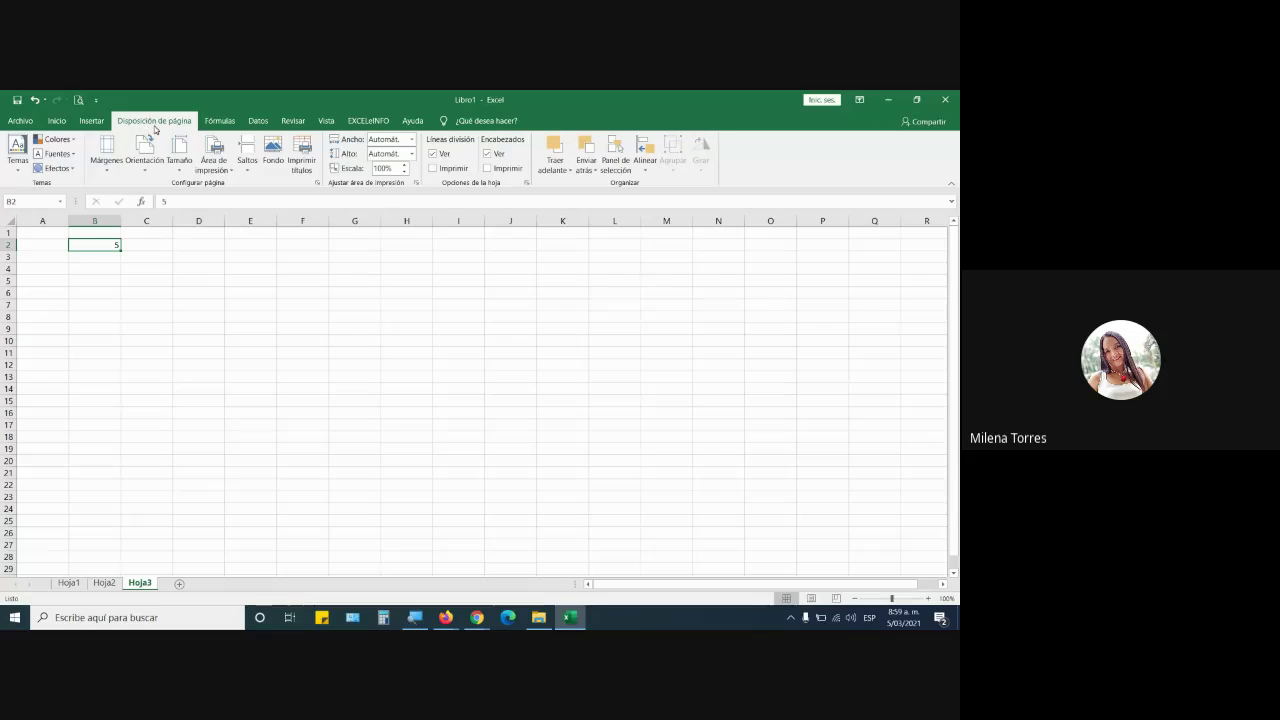
double_click(157, 121)
left_click(158, 121)
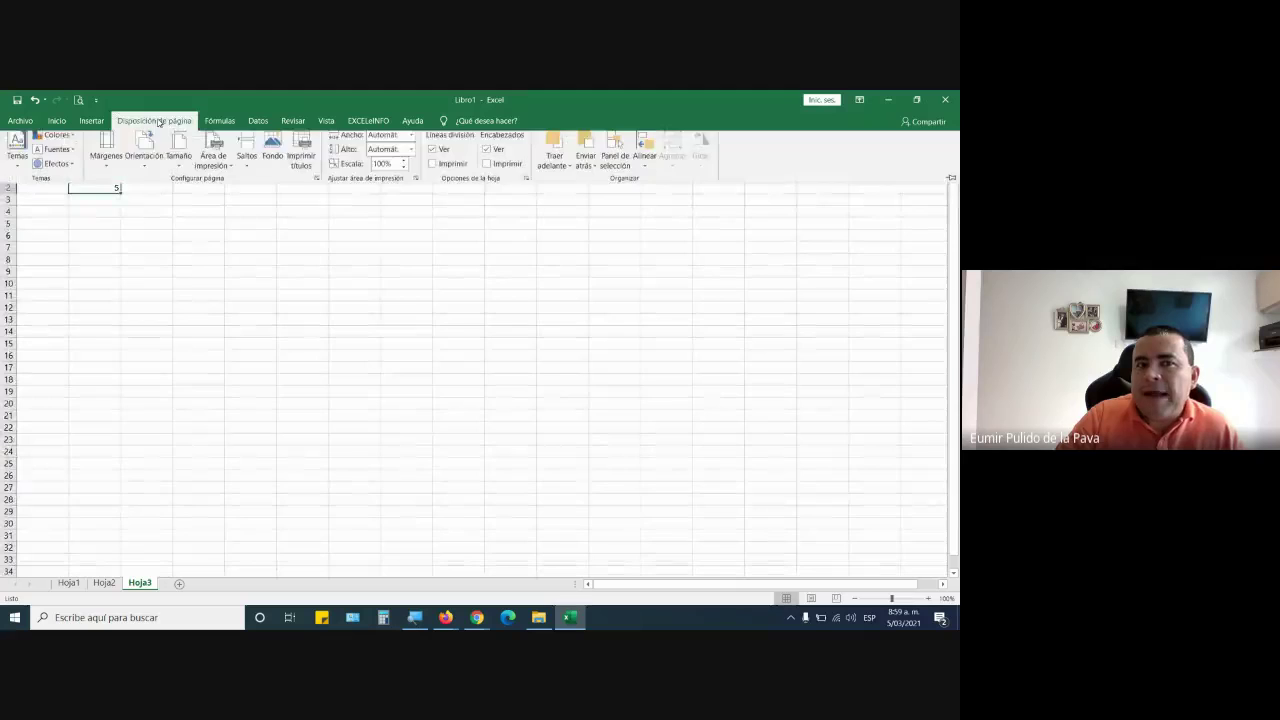
double_click(158, 121)
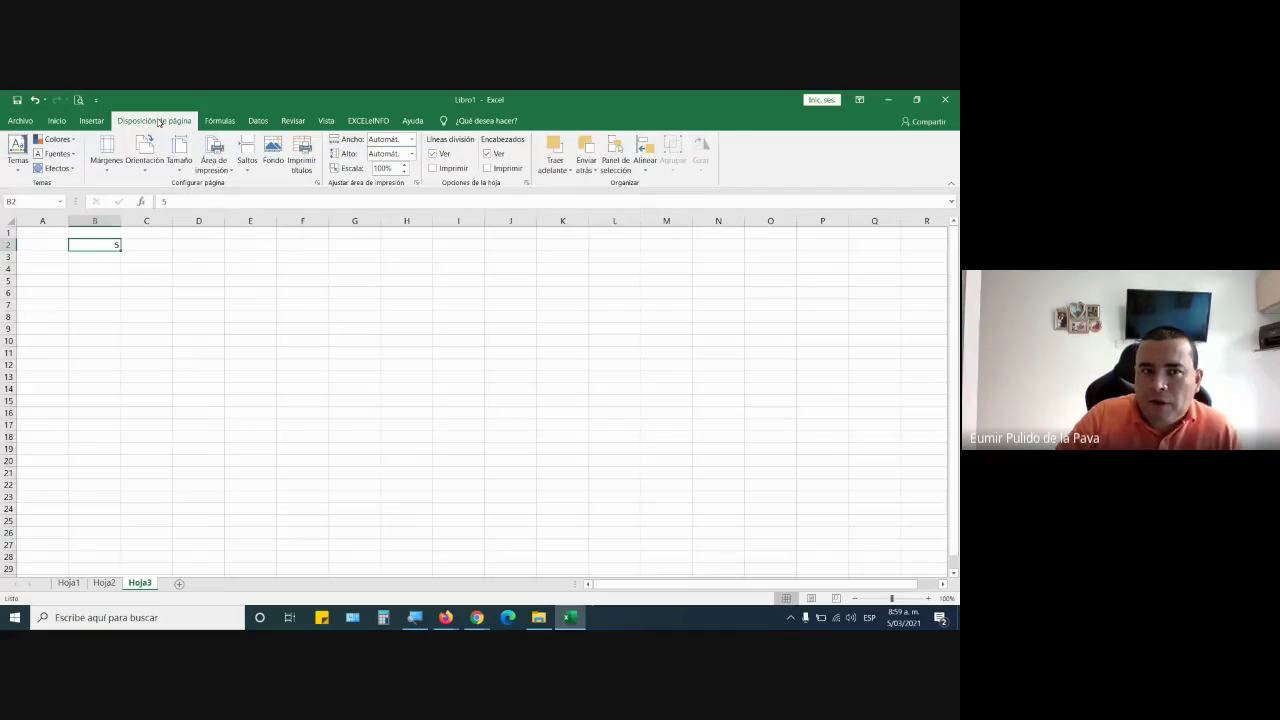
Step: Pin the Insertar ribbon open, then delete the 5 from cell B2
left_click(91, 121)
double_click(93, 122)
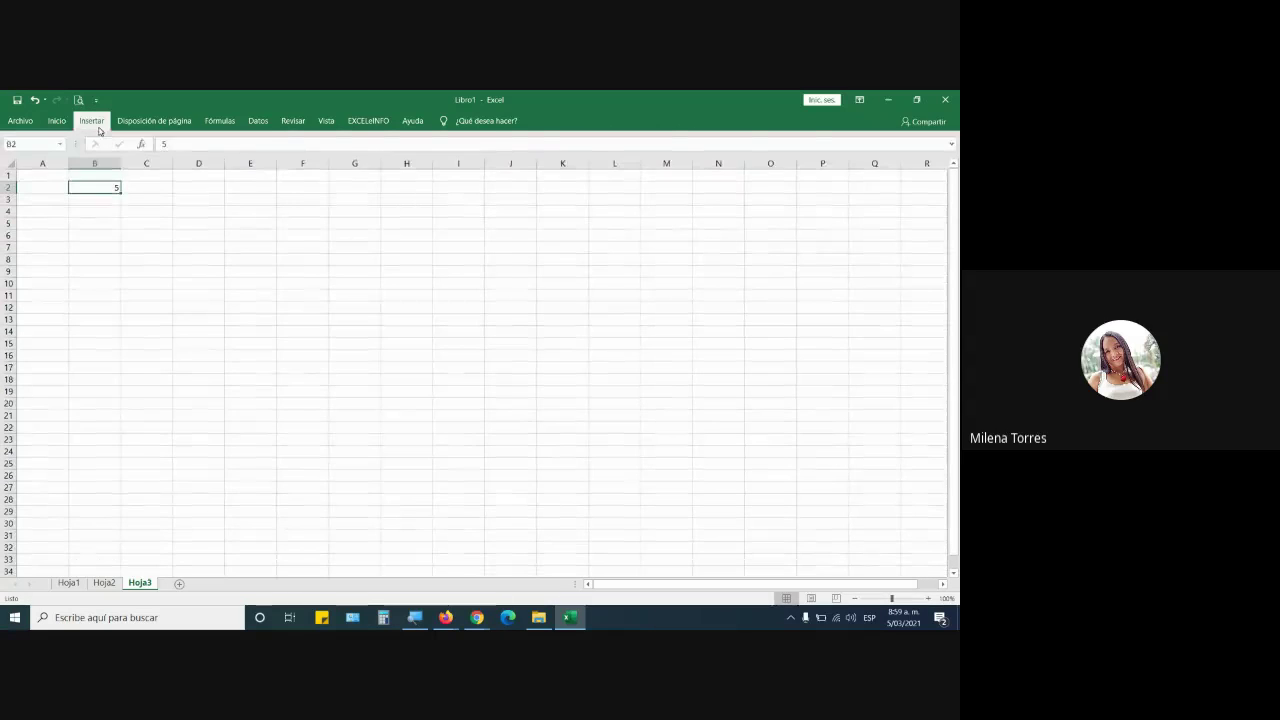
double_click(95, 122)
left_click(266, 411)
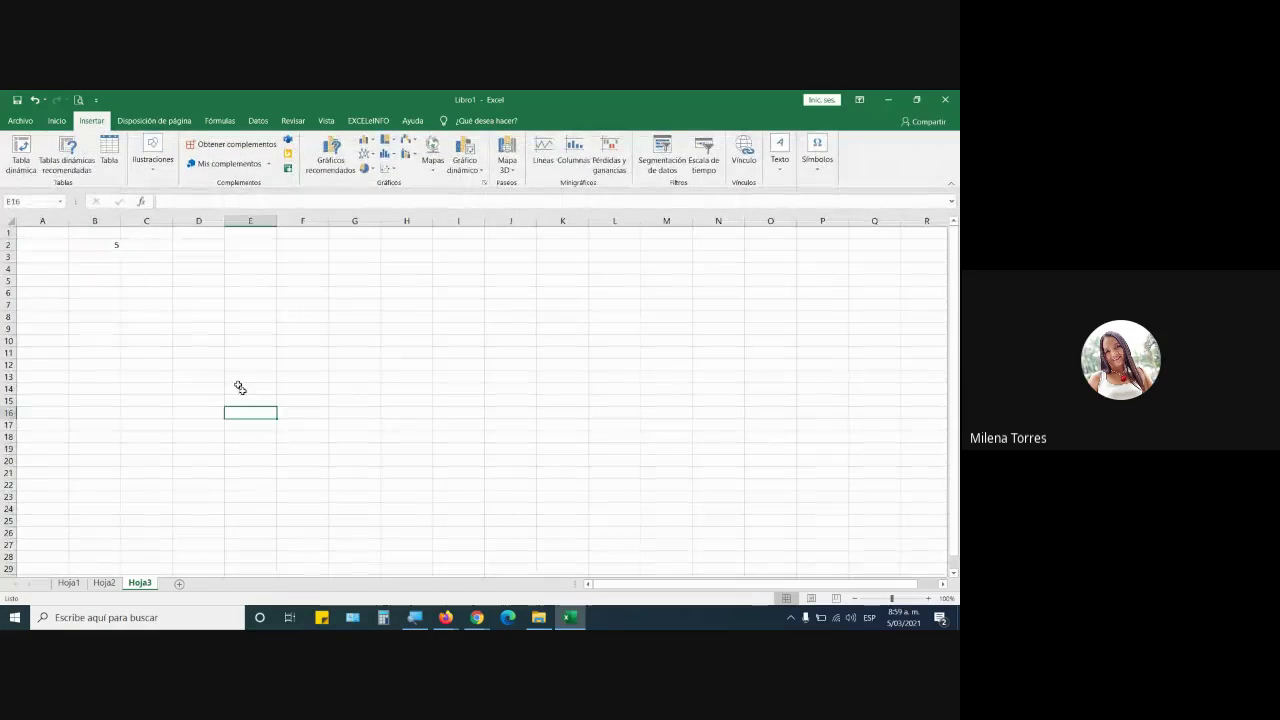
left_click(107, 247)
key("Delete")
Step: Admit the waiting participant into the Google Meet call, then return to Libro1
left_click(479, 618)
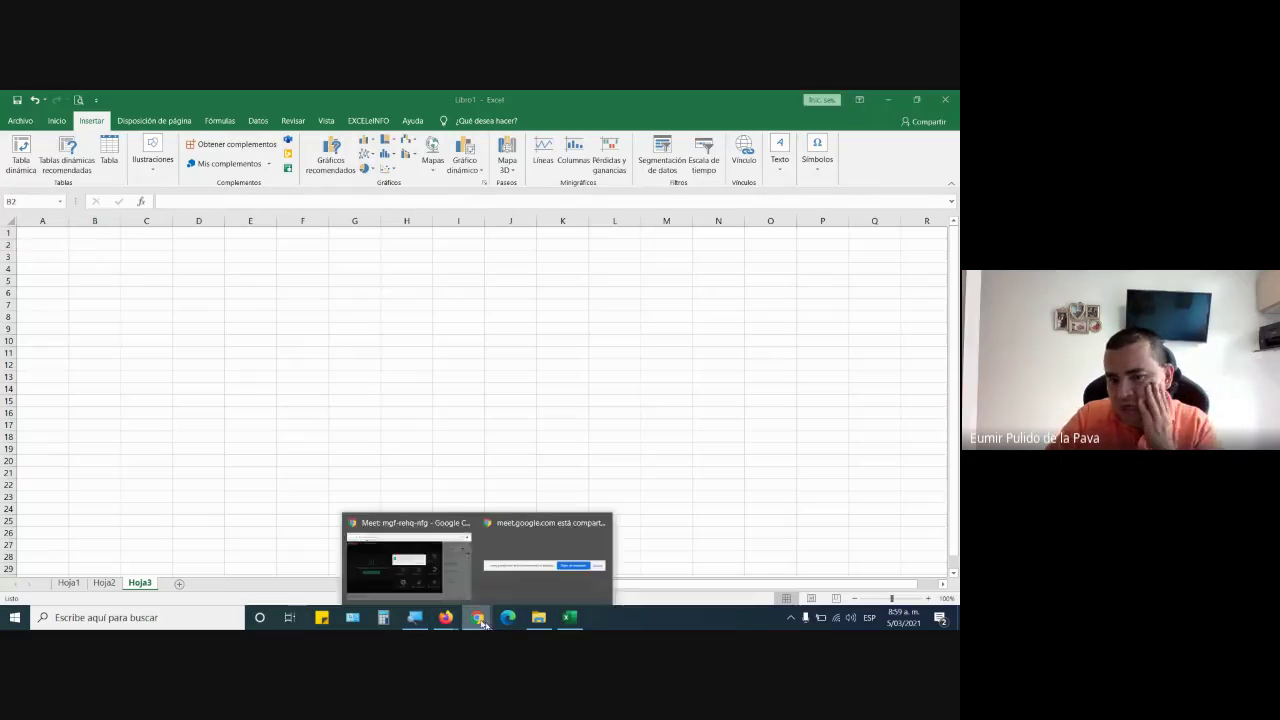
left_click(408, 562)
left_click(608, 246)
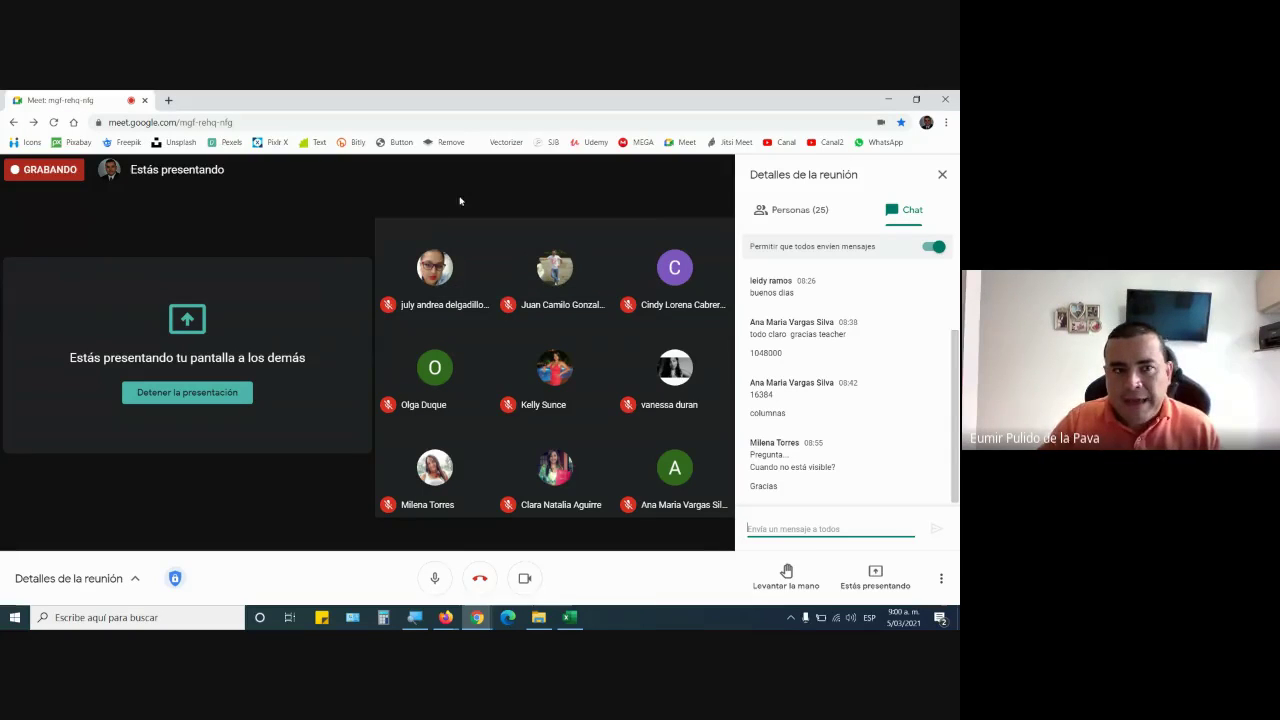
left_click(569, 617)
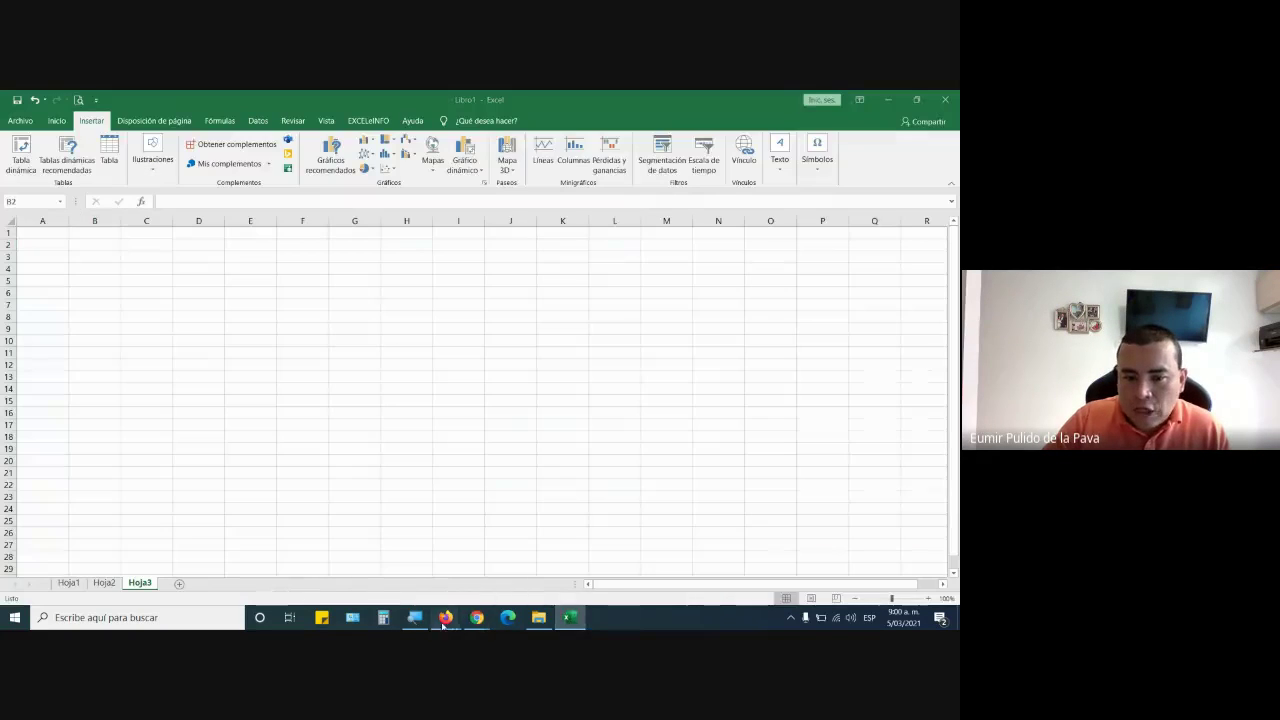
Step: Scroll the guide PDF to item D and highlight its create-five-named-coloured-sheets instruction, then return to Excel
mouse_move(445, 617)
left_click(492, 560)
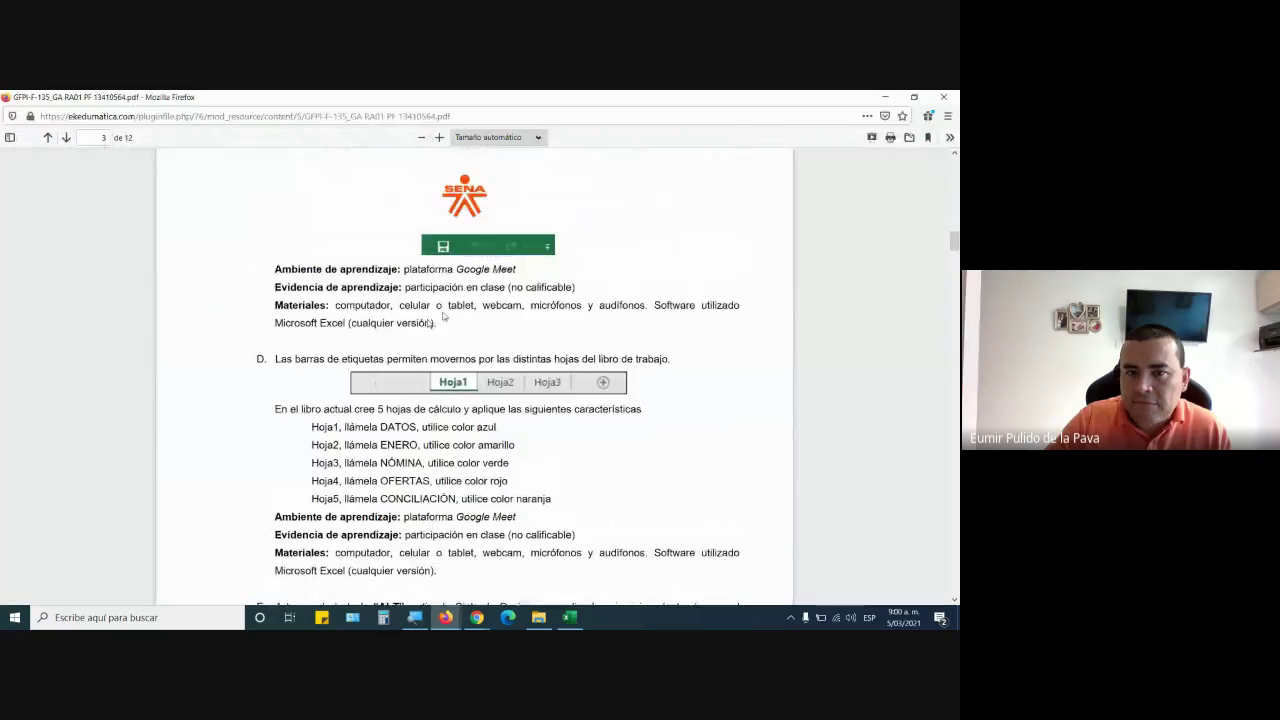
scroll(455, 295, "down", 1)
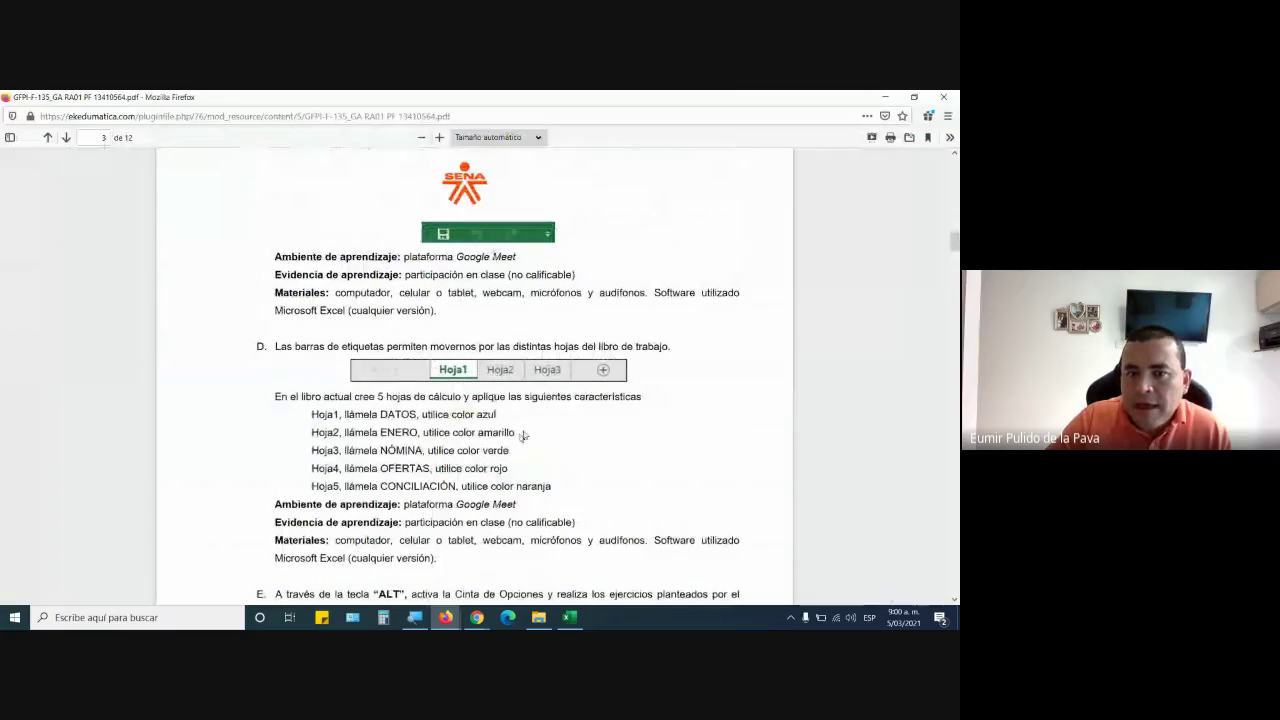
scroll(522, 435, "down", 3)
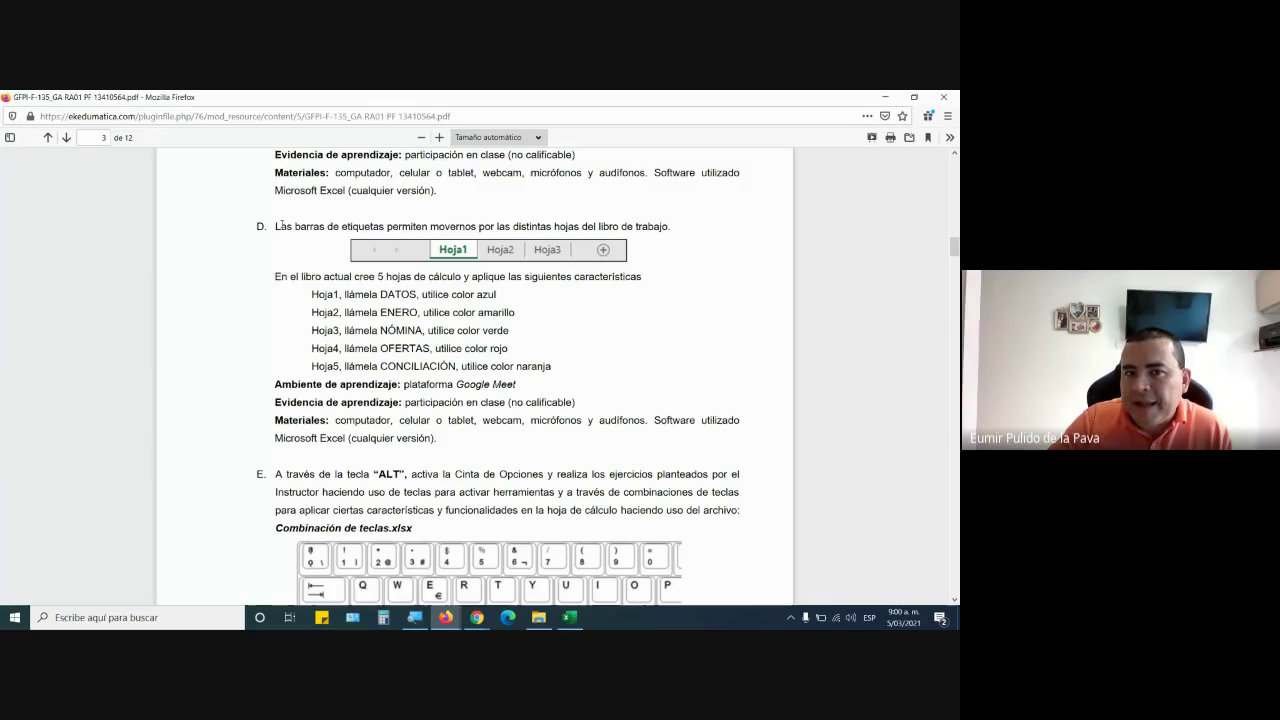
left_click_drag(344, 228, 510, 228)
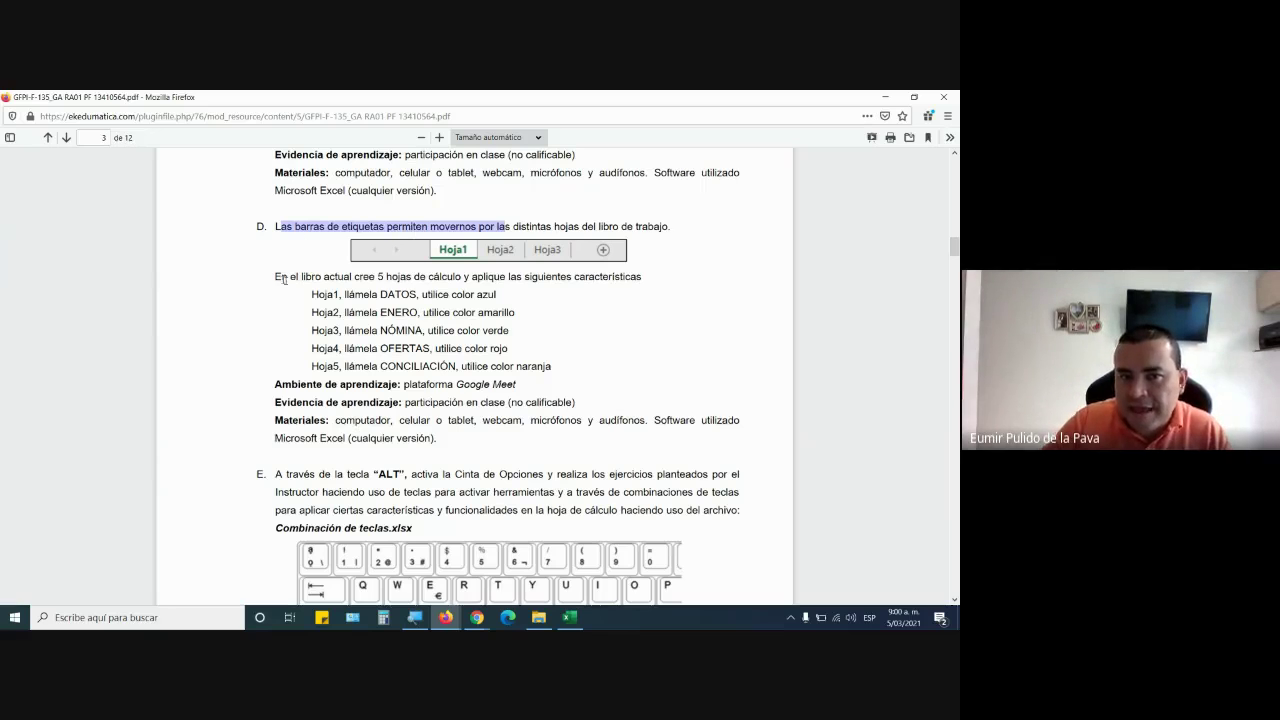
left_click_drag(281, 278, 427, 278)
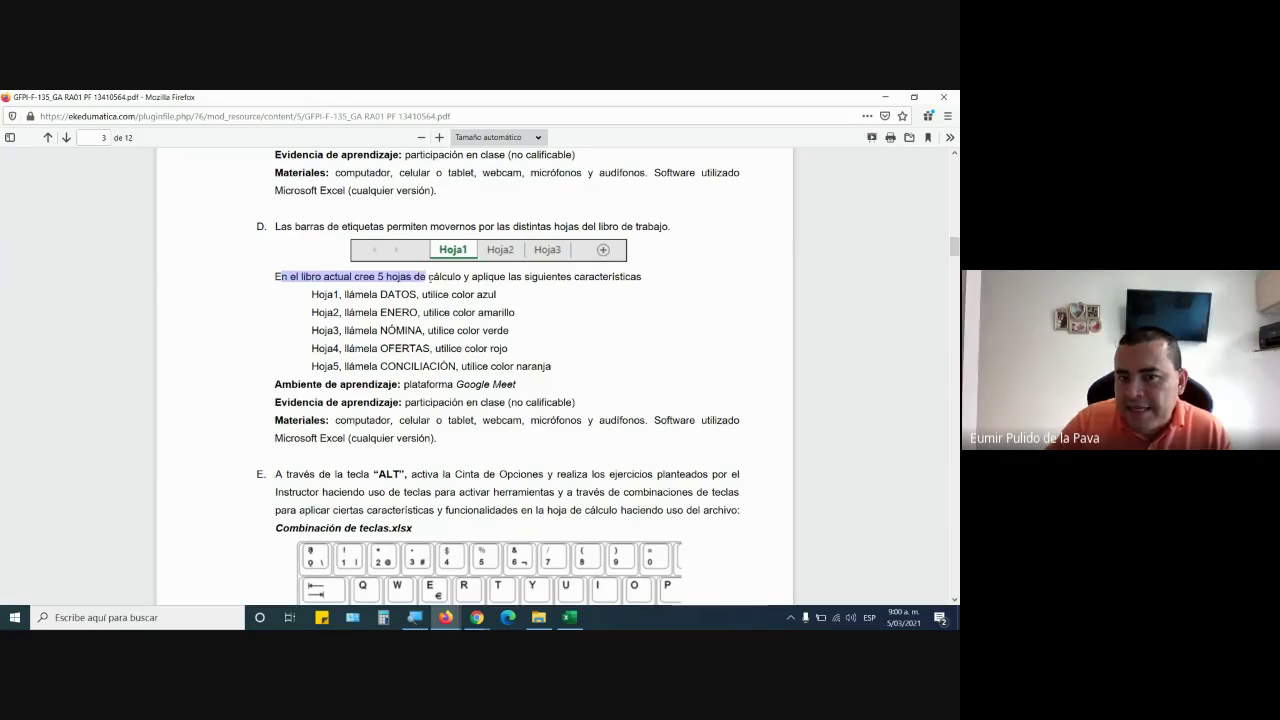
left_click_drag(514, 274, 641, 274)
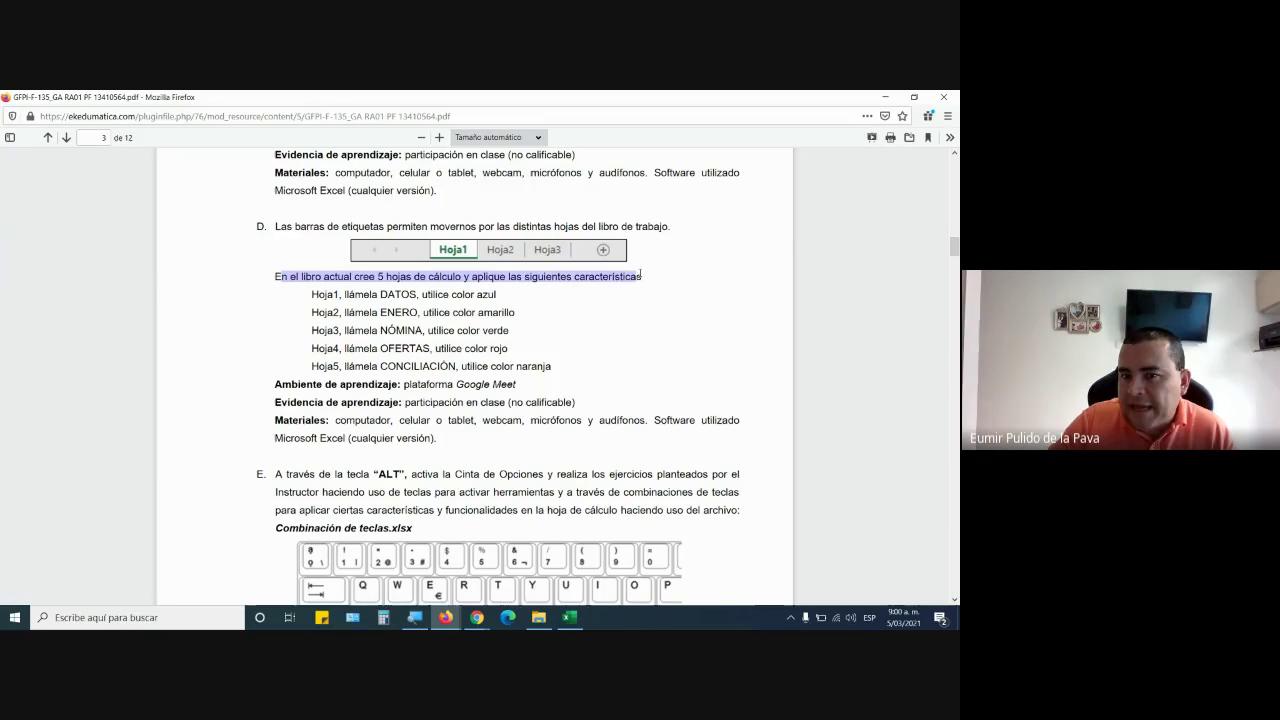
left_click(568, 621)
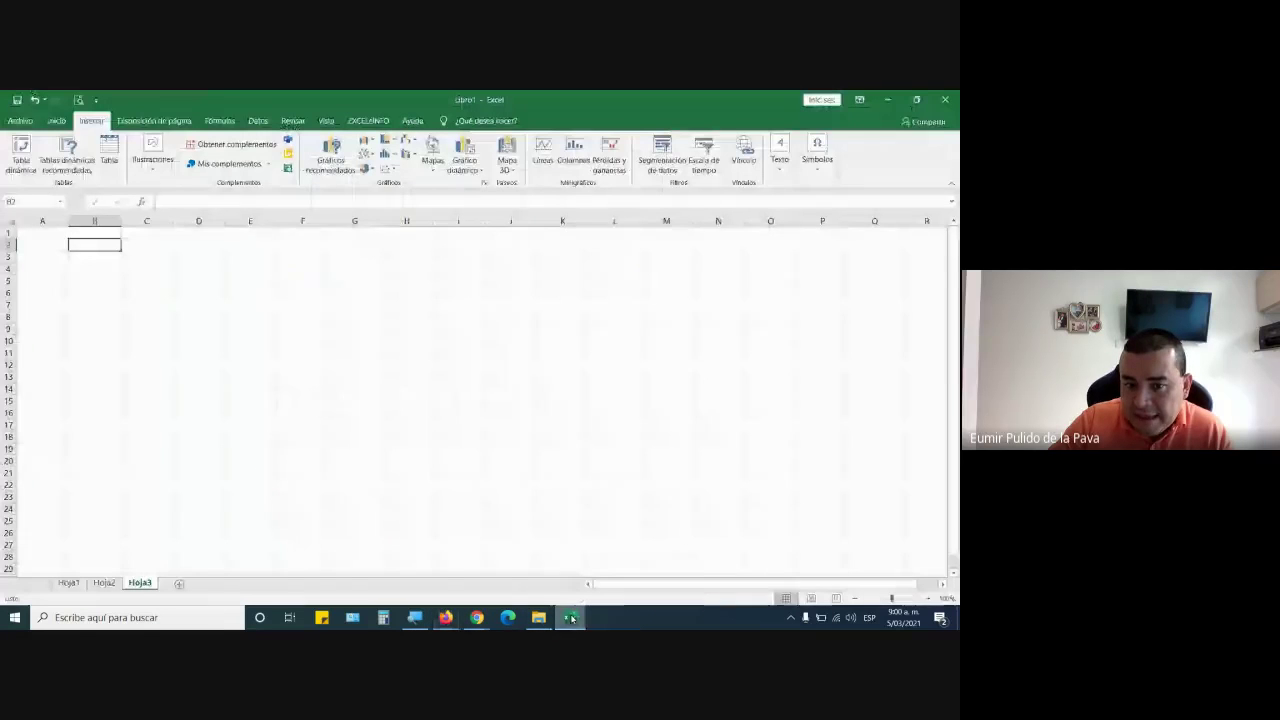
Step: Magnify the screen to 200% and add six new sheets, Hoja4 through Hoja9
left_click(412, 619)
left_click(409, 482)
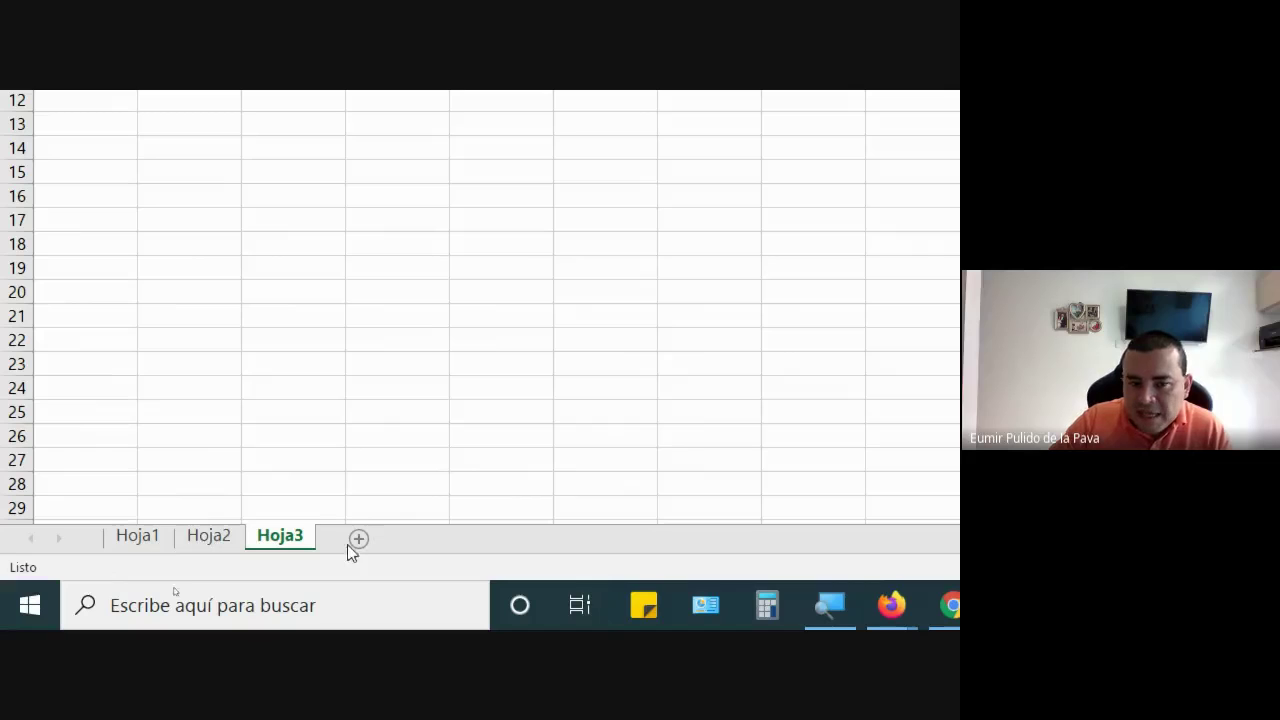
left_click(409, 538)
left_click(429, 538)
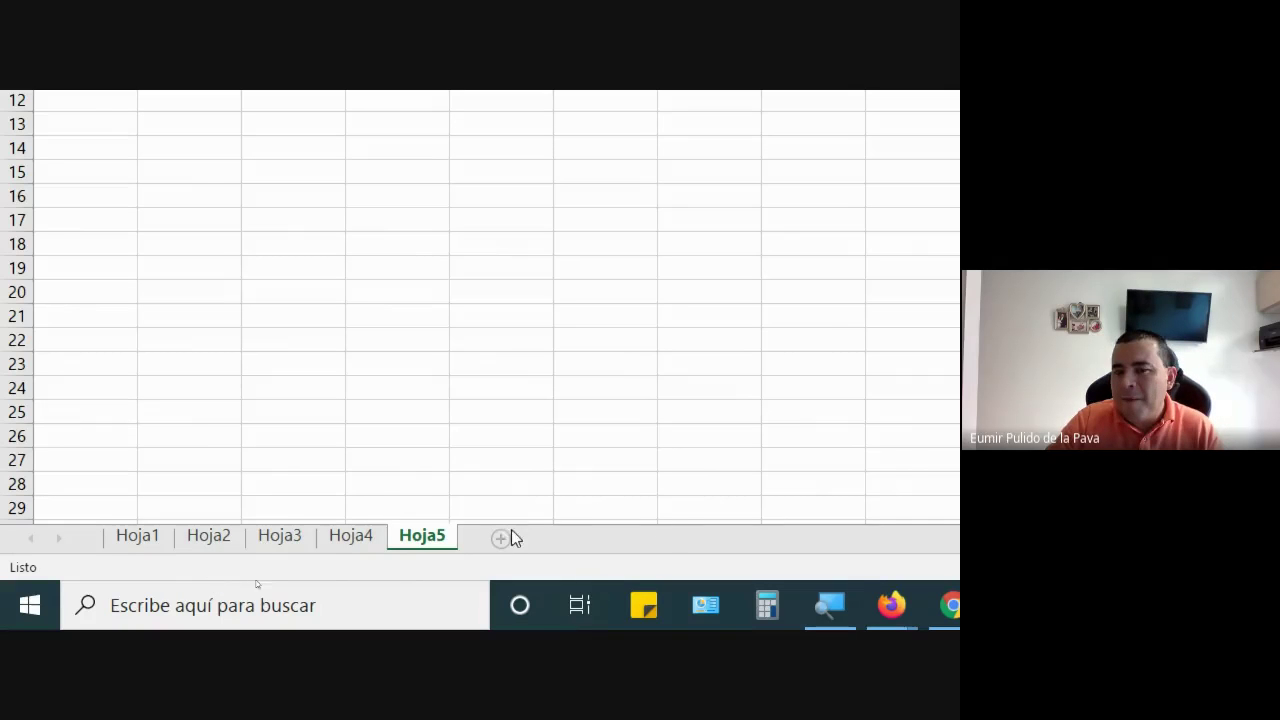
left_click(556, 538)
left_click(574, 538)
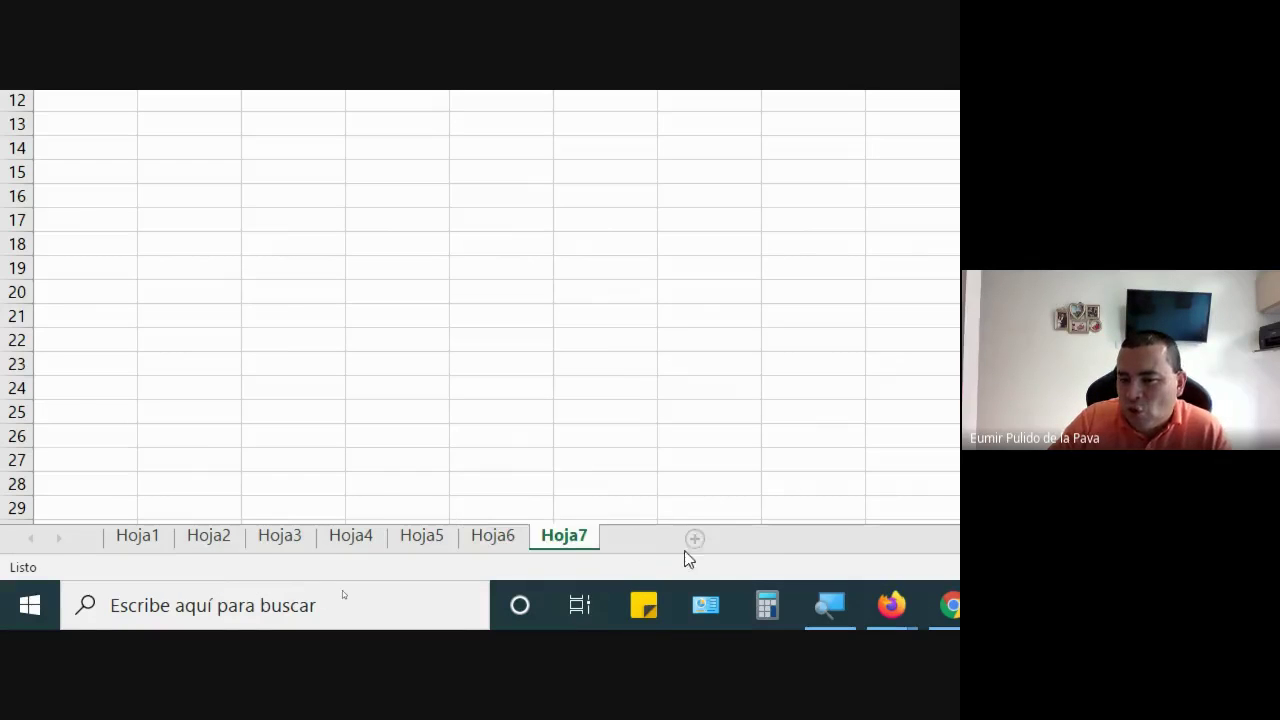
left_click(705, 538)
left_click(714, 539)
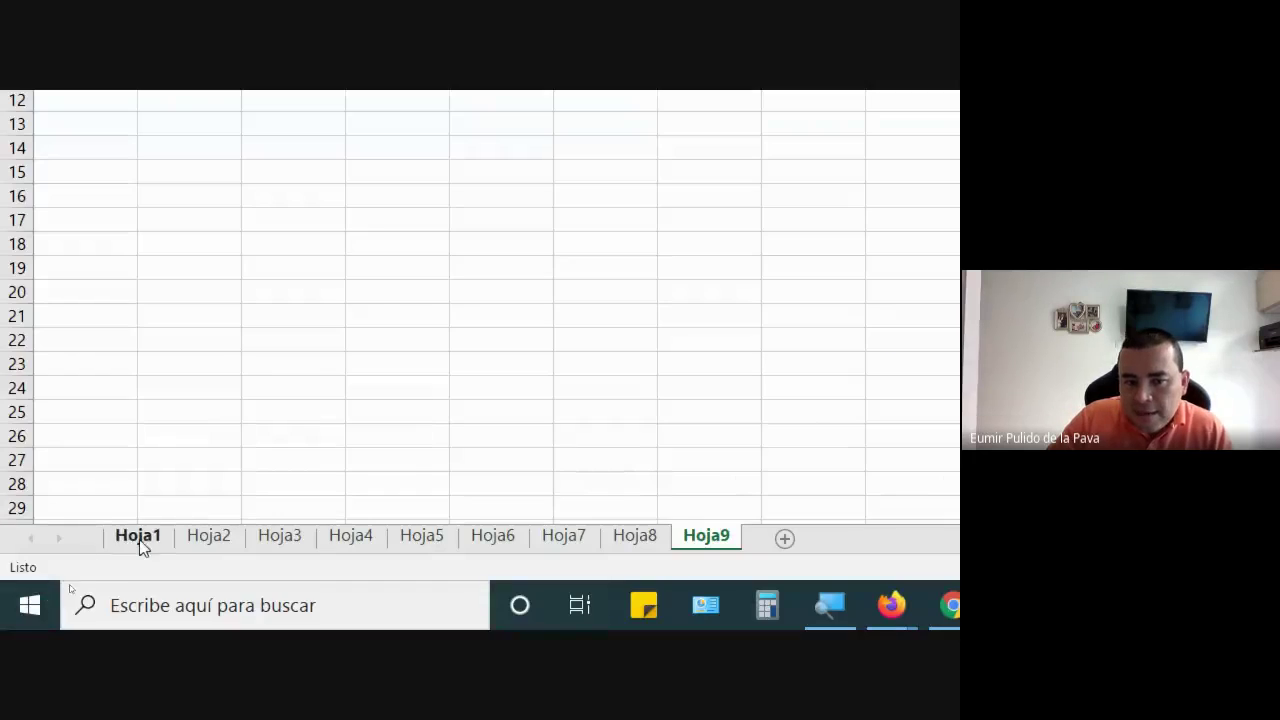
left_click(140, 538)
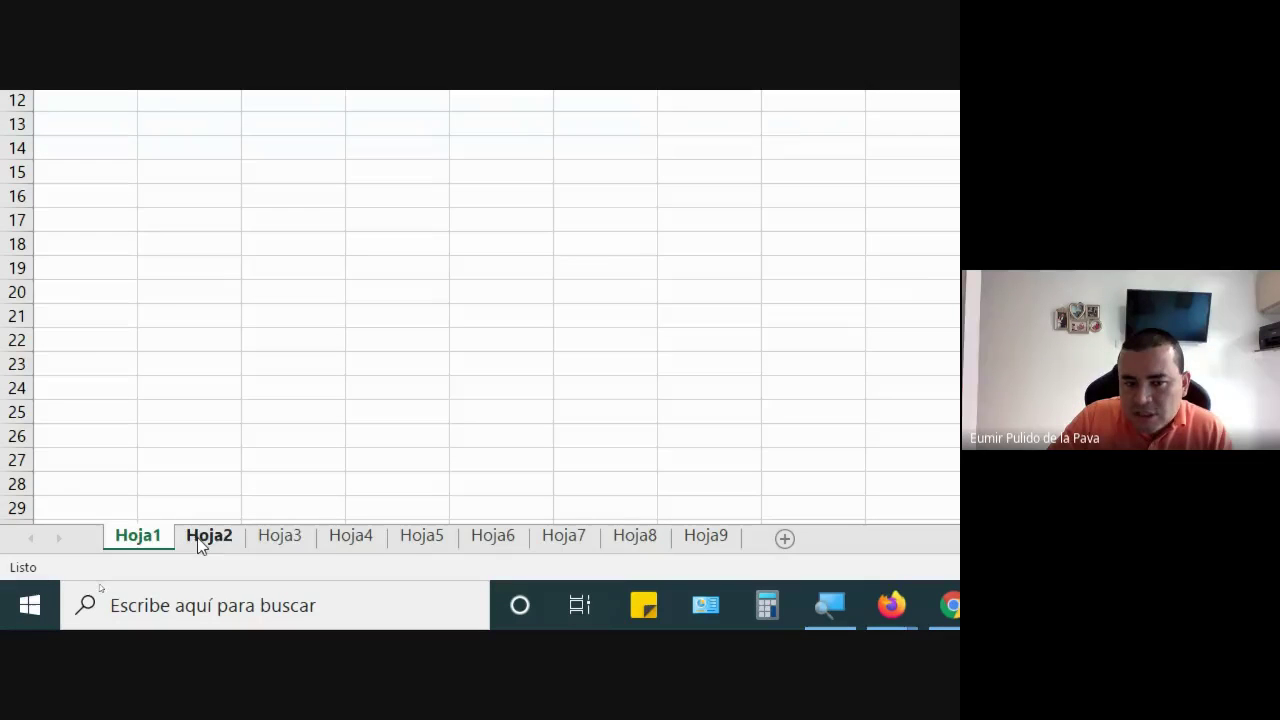
left_click(205, 538)
left_click(300, 537)
left_click(360, 537)
left_click(430, 537)
left_click(500, 537)
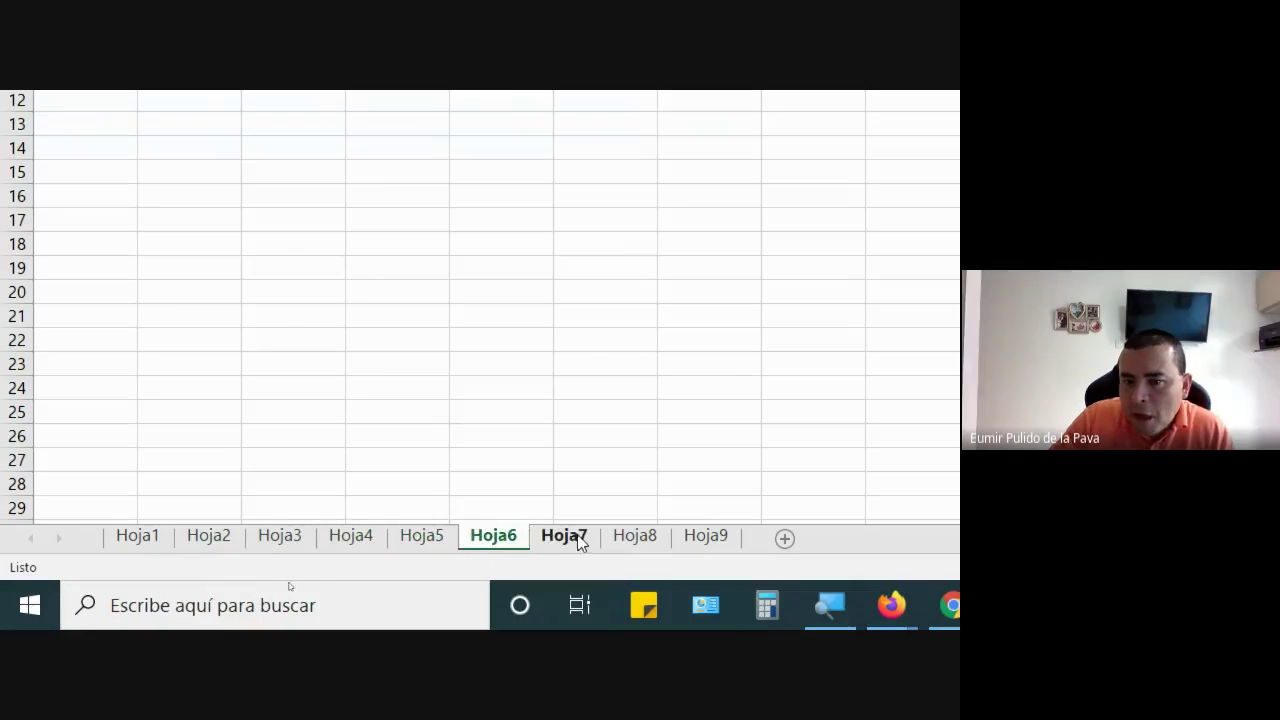
left_click(570, 537)
left_click(632, 538)
left_click(708, 538)
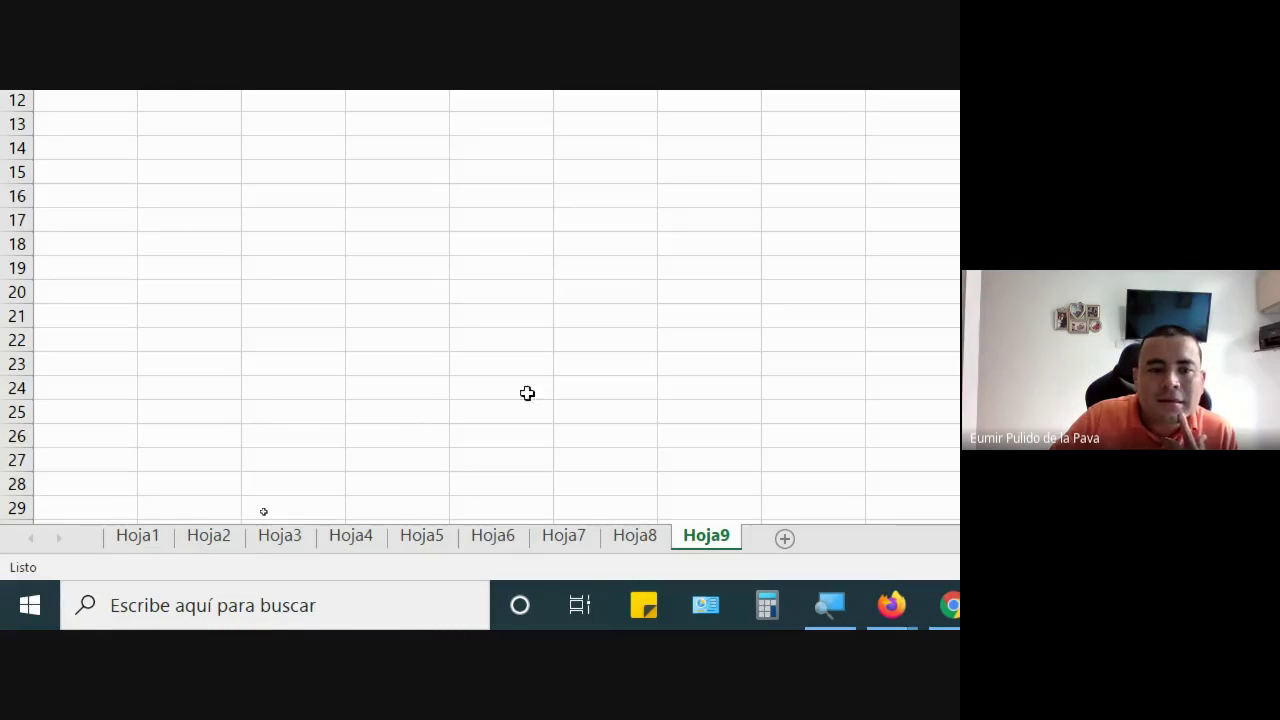
left_click(346, 537)
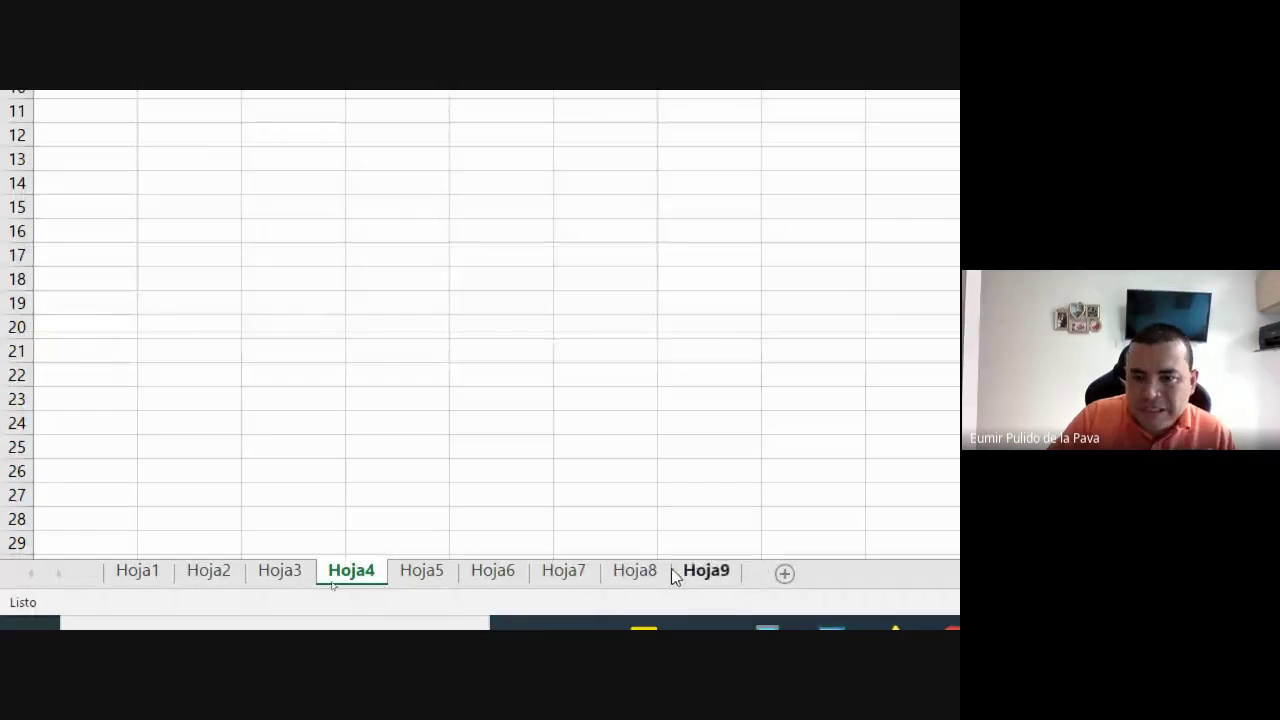
left_click(563, 572)
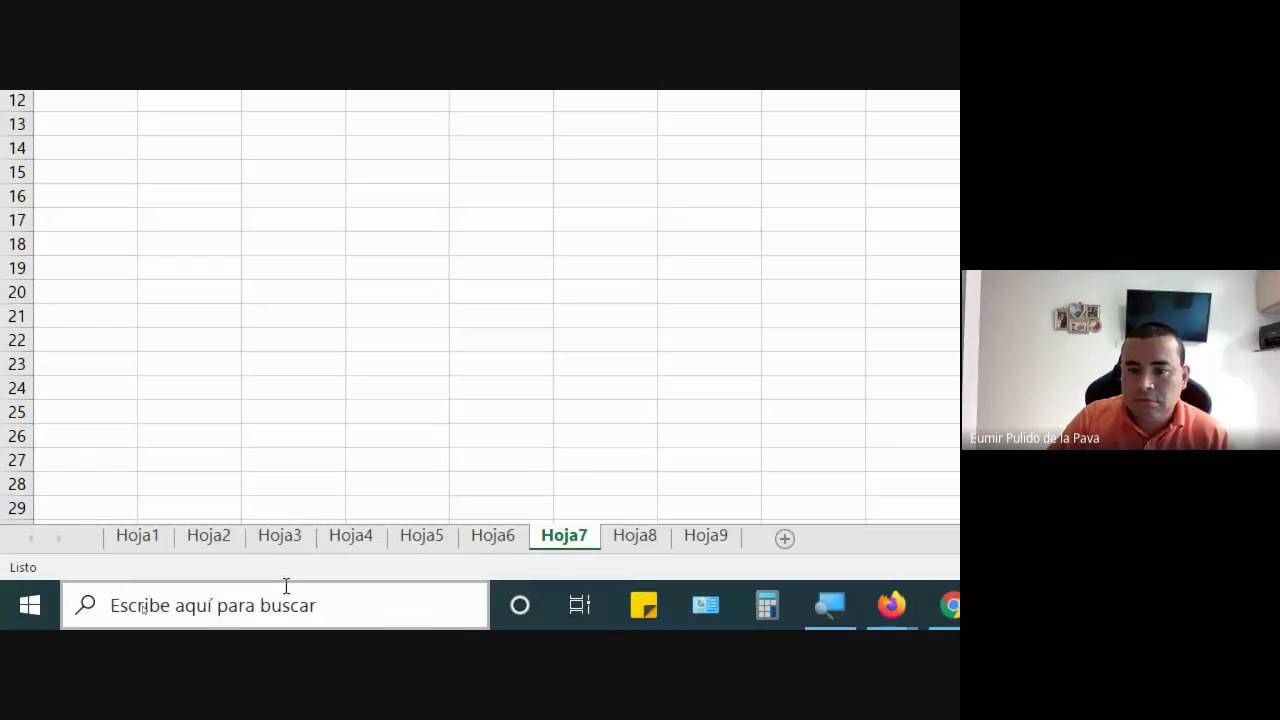
left_click(735, 535)
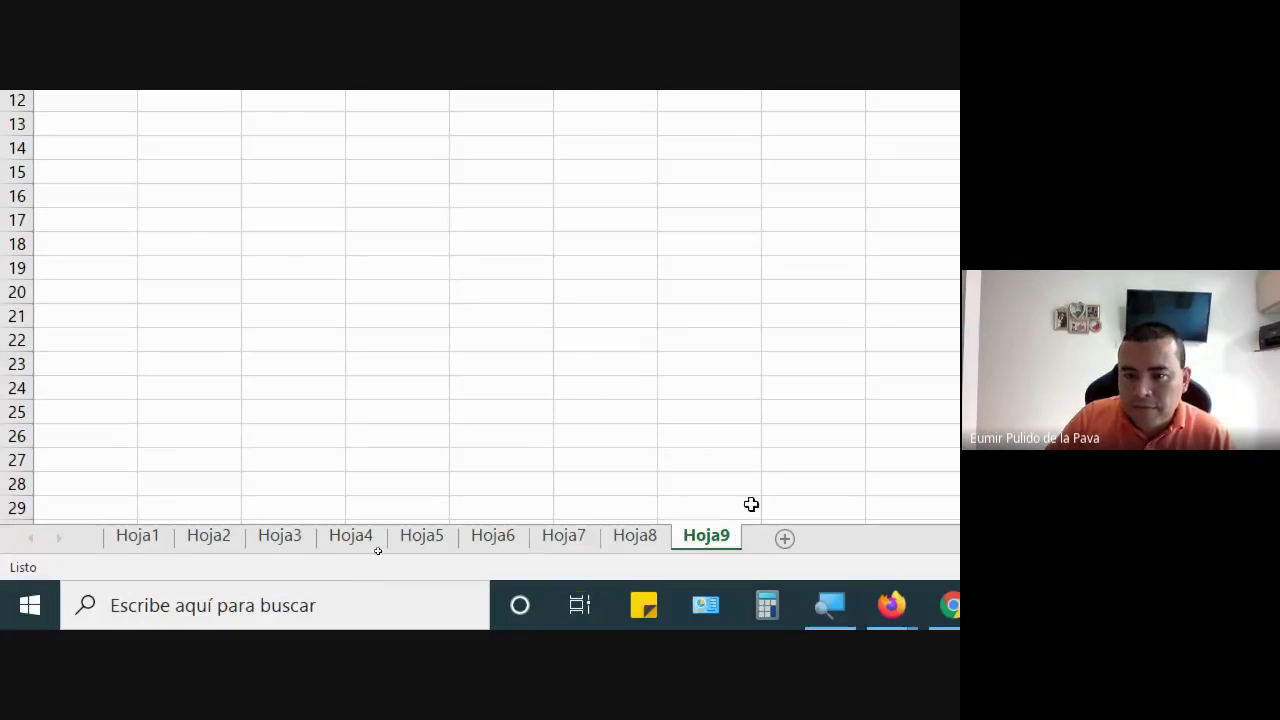
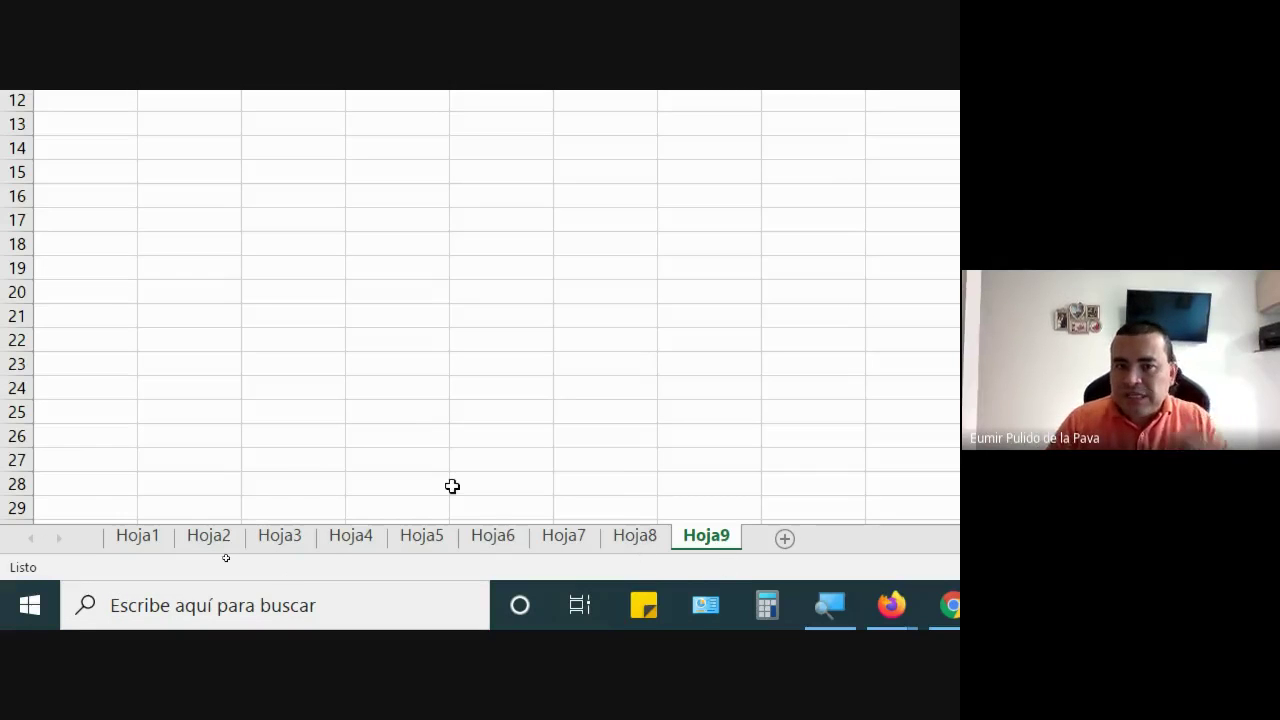
Step: Open the Hoja1 sheet tab's context menu with the tab colour palette showing
right_click(154, 540)
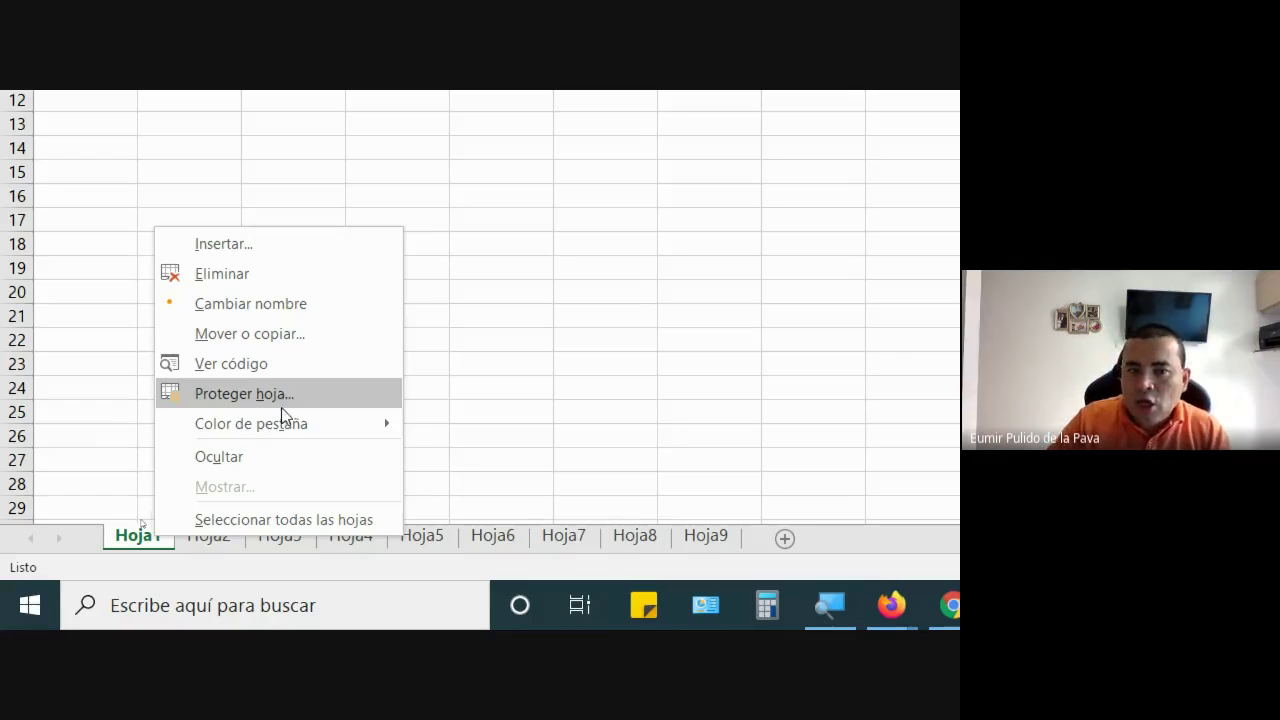
mouse_move(251, 424)
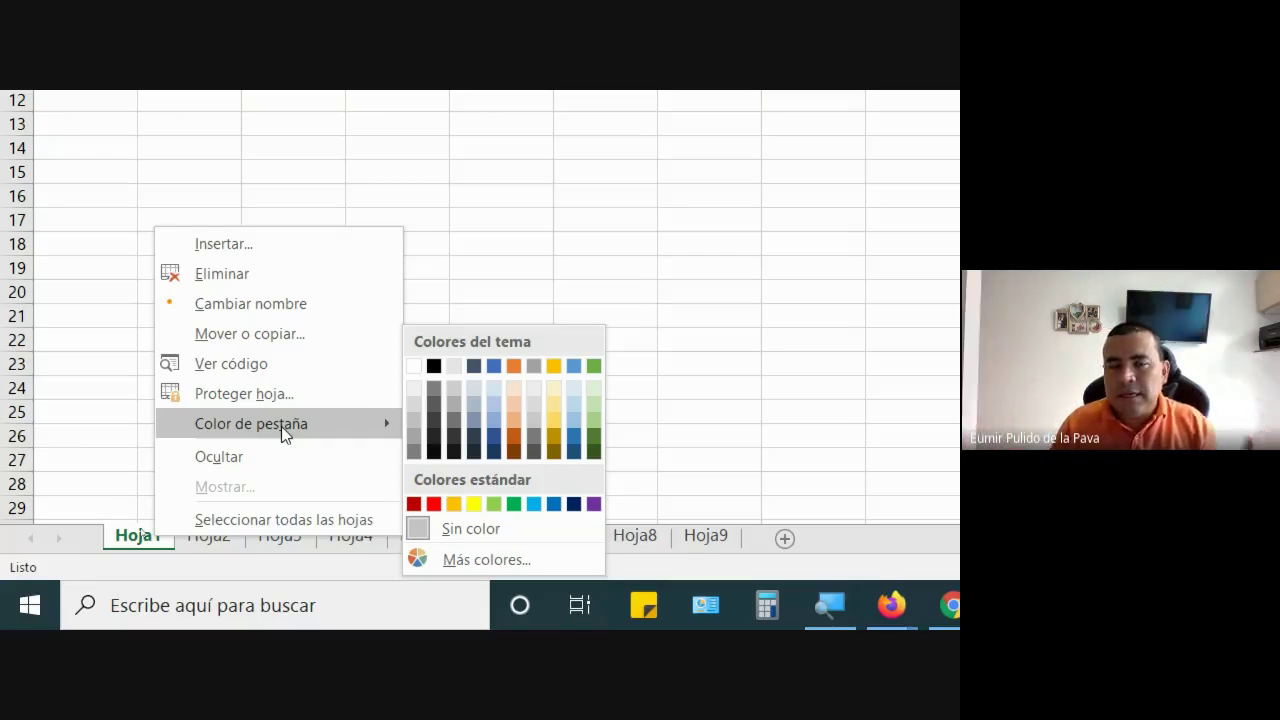
Step: Rename the Hoja1 sheet to NOM ENERO
left_click(325, 308)
type("no")
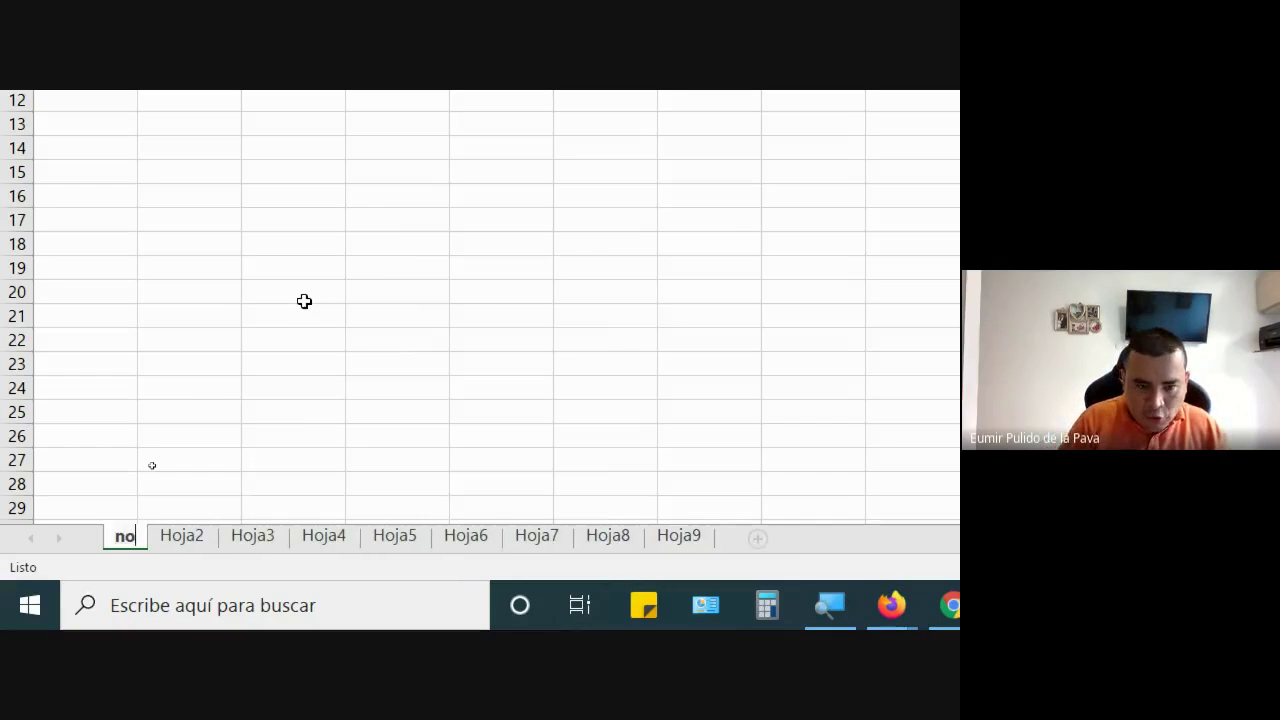
type("m")
key("BackSpace")
key("BackSpace")
key("BackSpace")
type("NO")
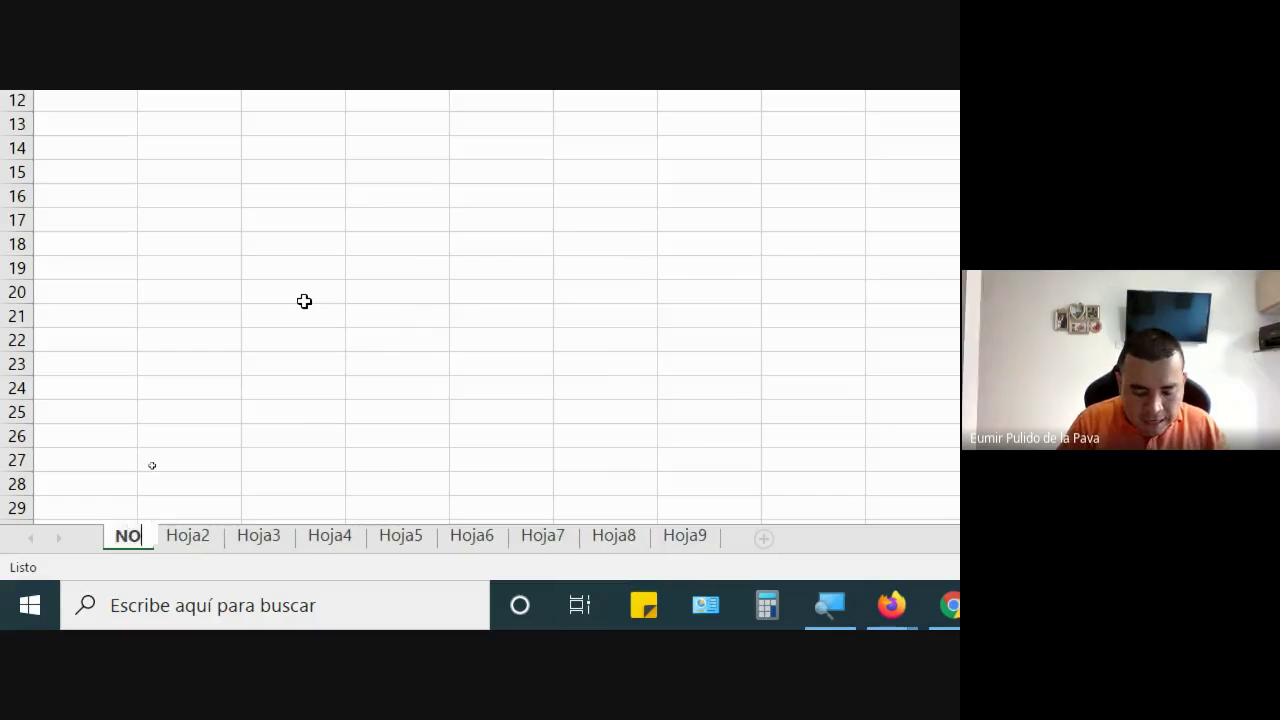
type("M ENERO")
key("Return")
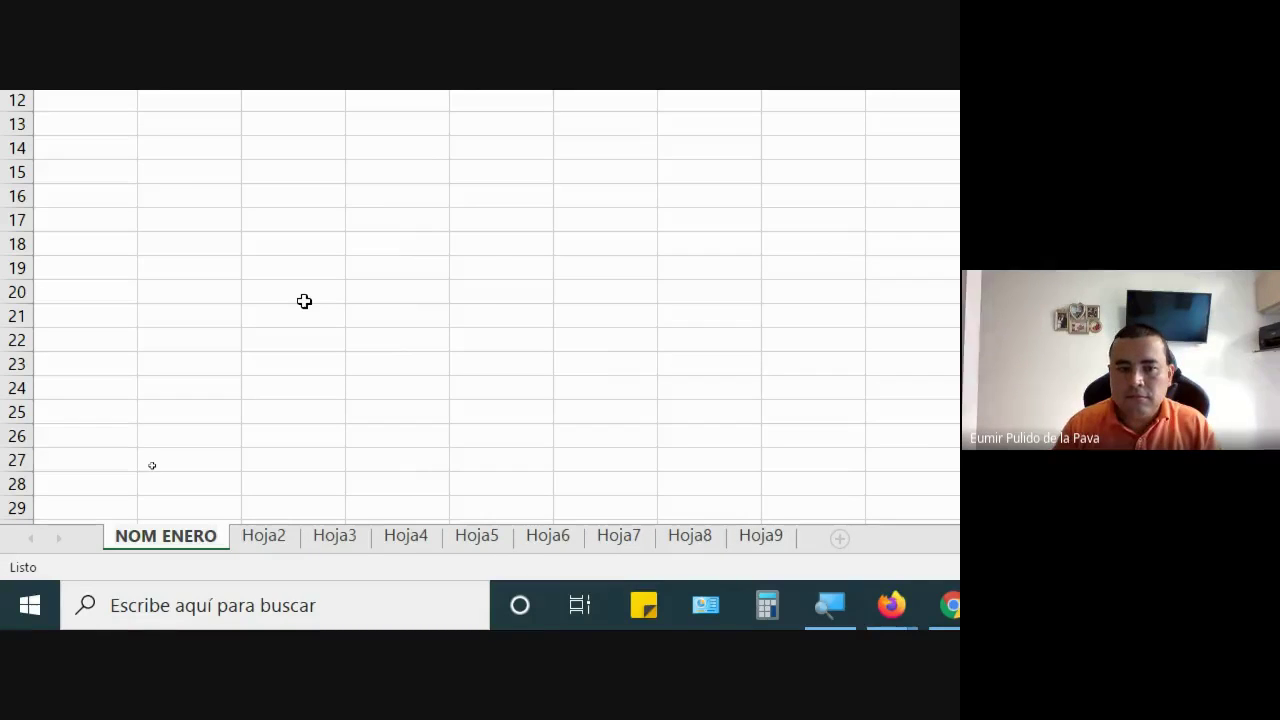
Step: Rename Hoja2 to NOM FEBRE and Hoja3 to NOM MARZ
right_click(275, 545)
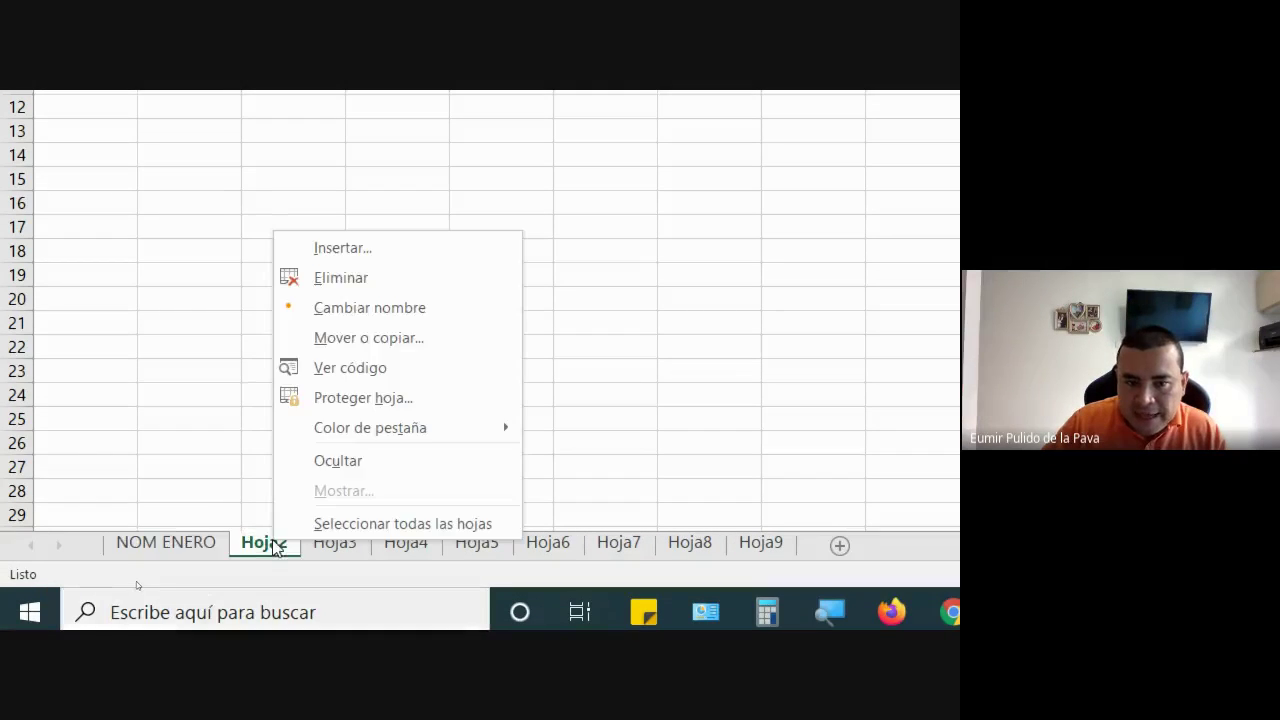
left_click(405, 306)
type("NO")
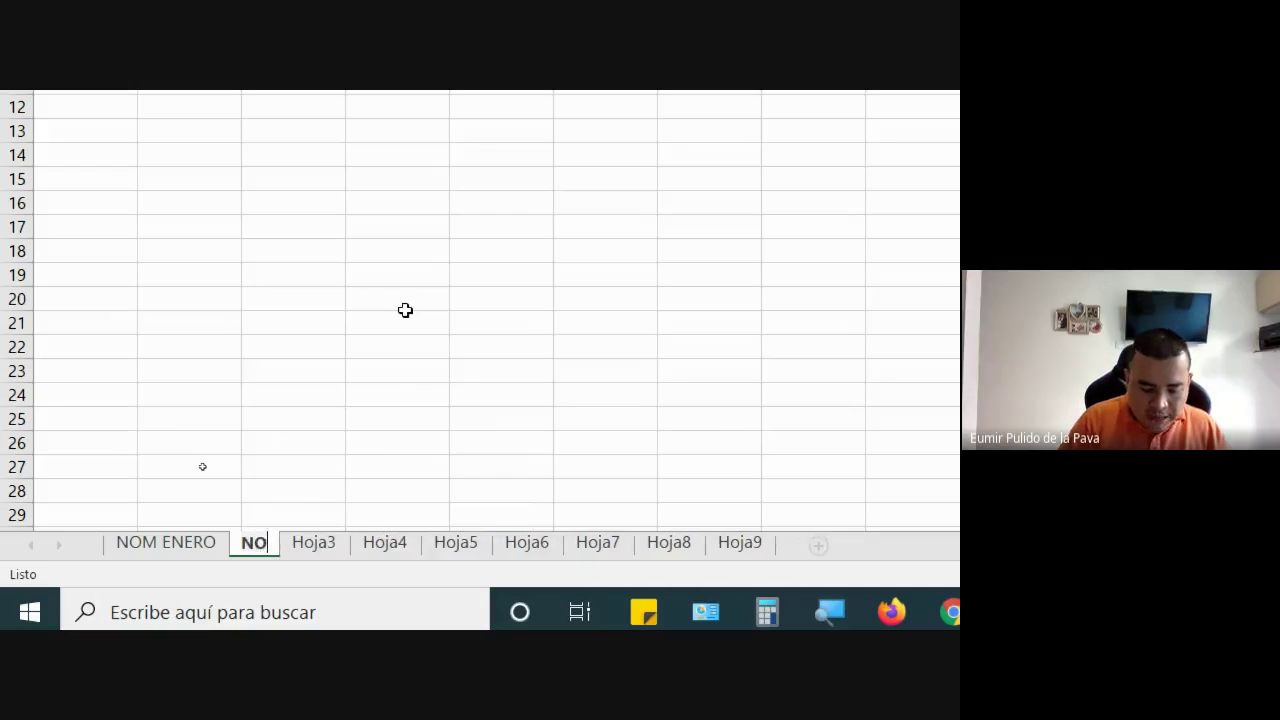
type("M FEBRE")
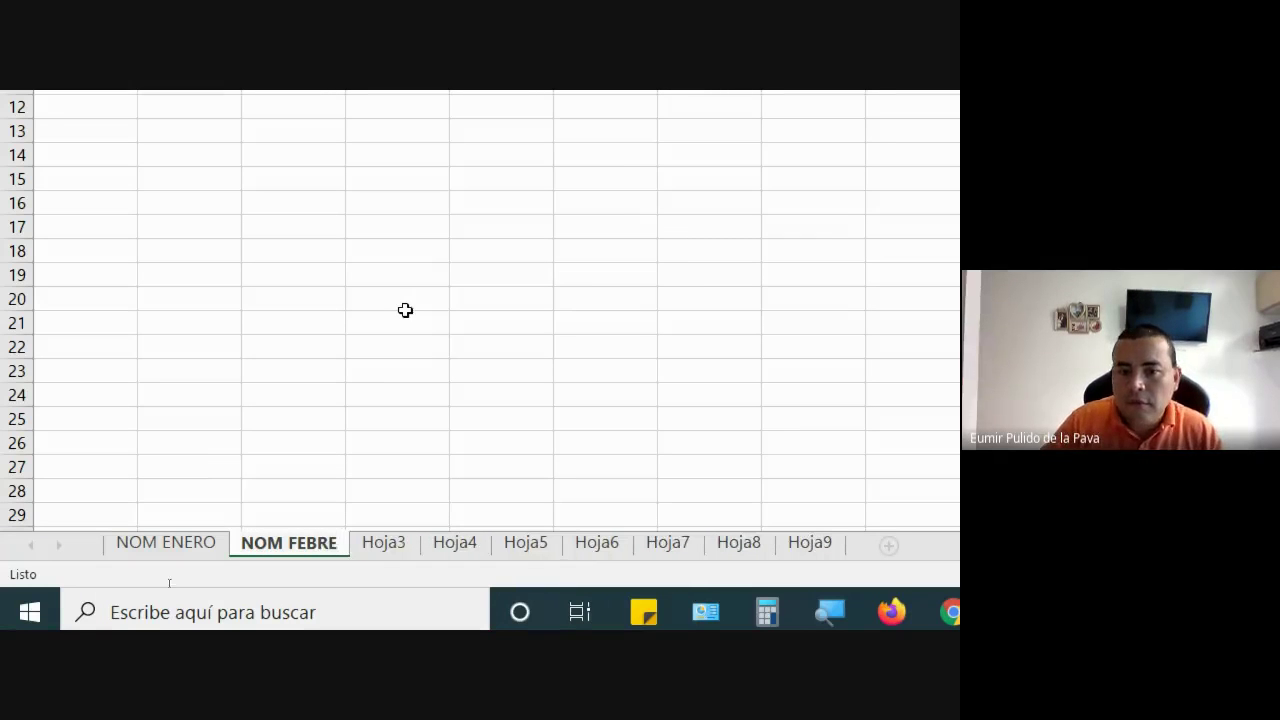
key("Return")
right_click(396, 543)
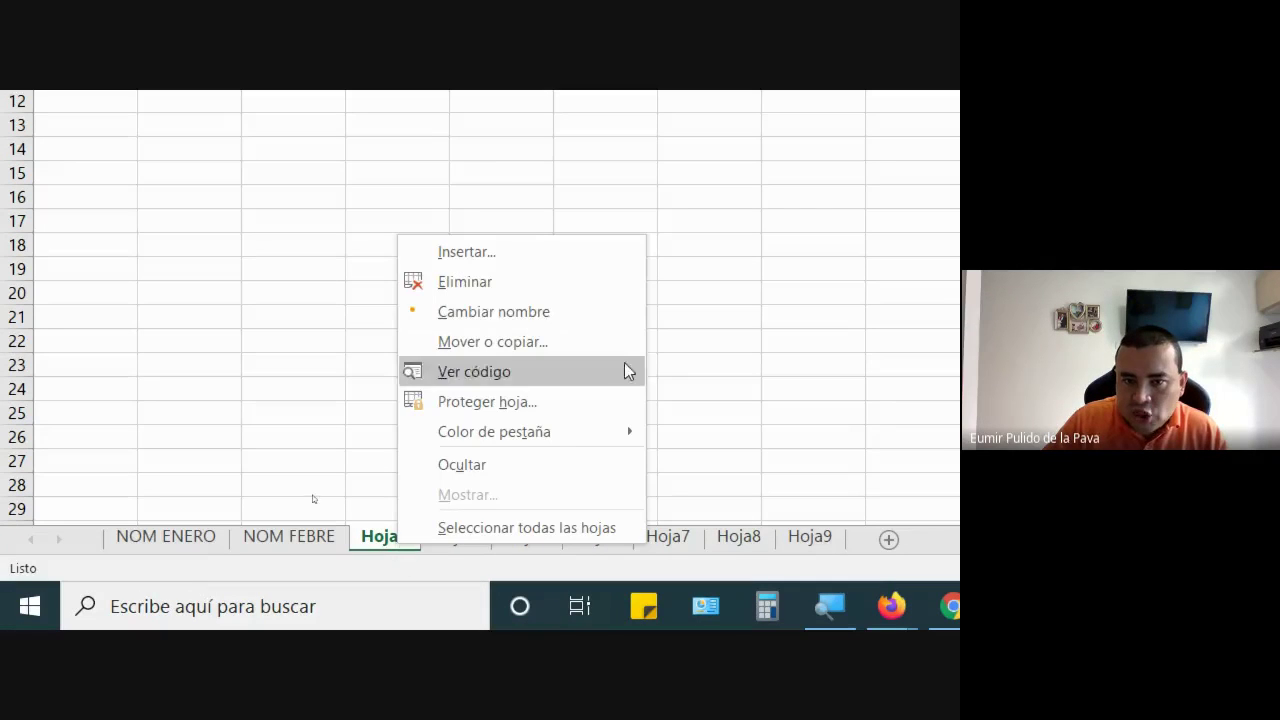
left_click(632, 306)
type("NOM M")
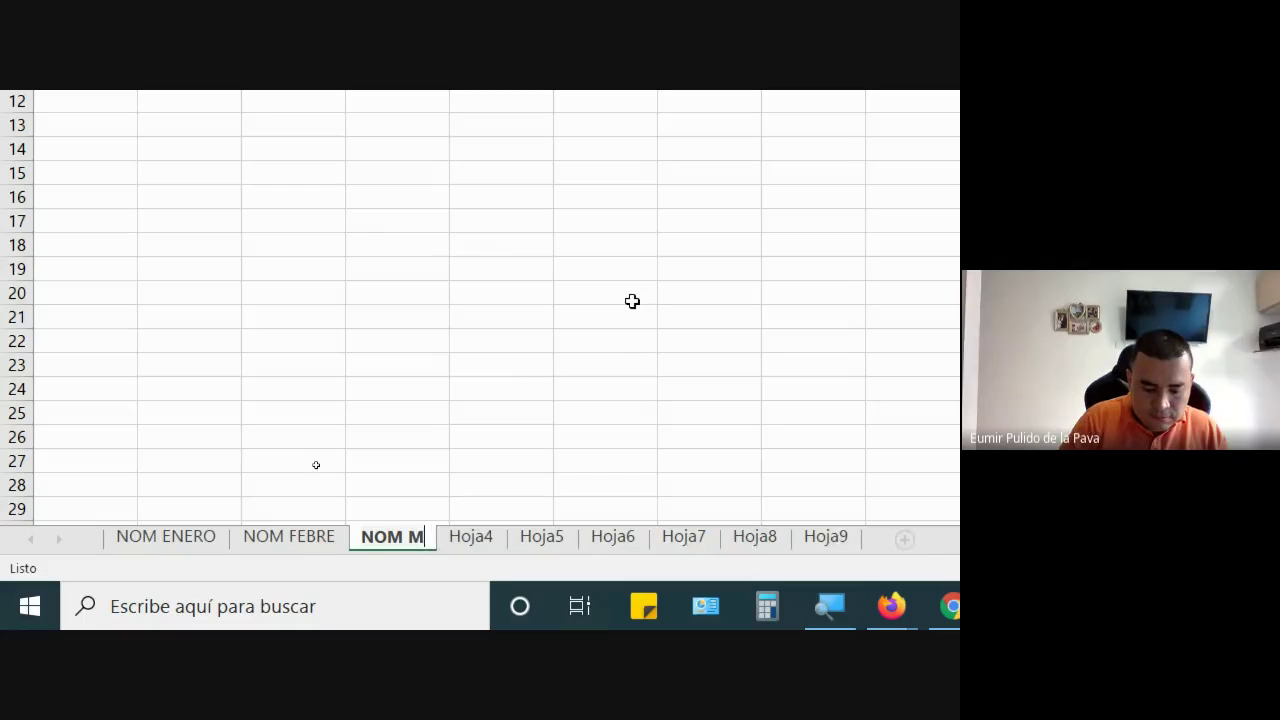
type("ARZ")
key("Return")
left_click(632, 301)
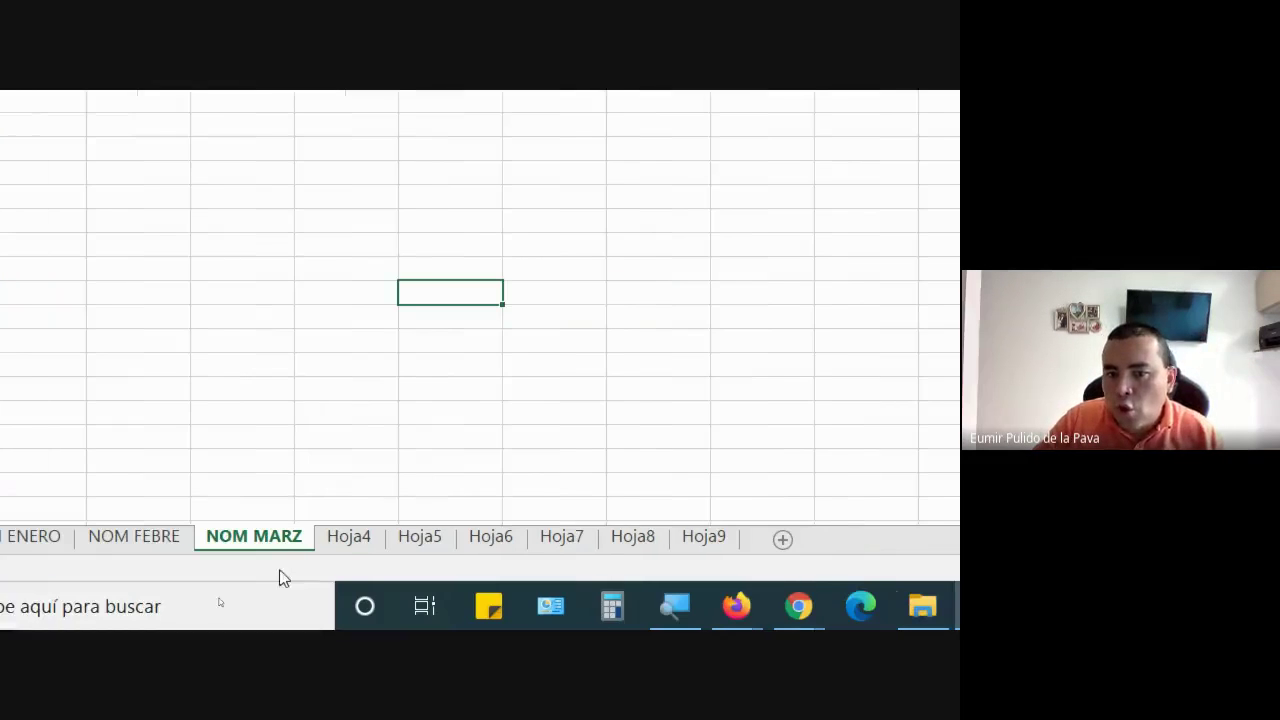
Step: Colour the Hoja4 tab light green and the Hoja5 tab light blue
right_click(352, 540)
mouse_move(457, 428)
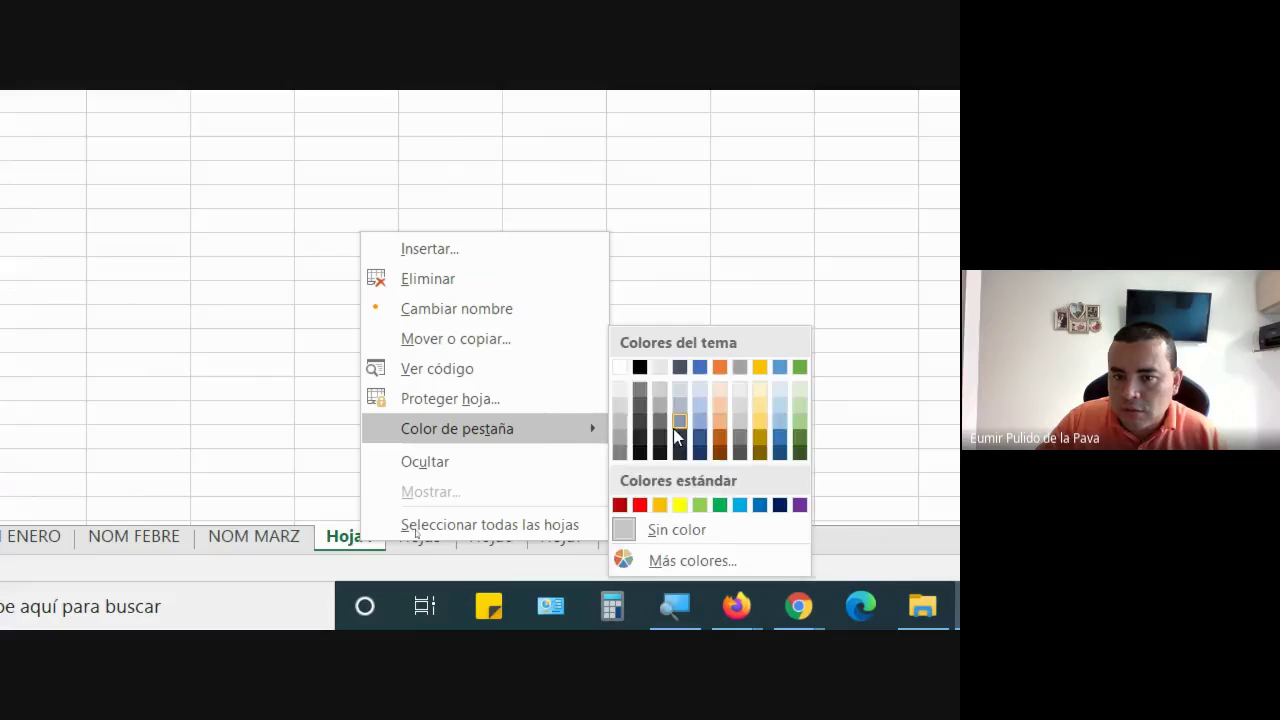
left_click(848, 505)
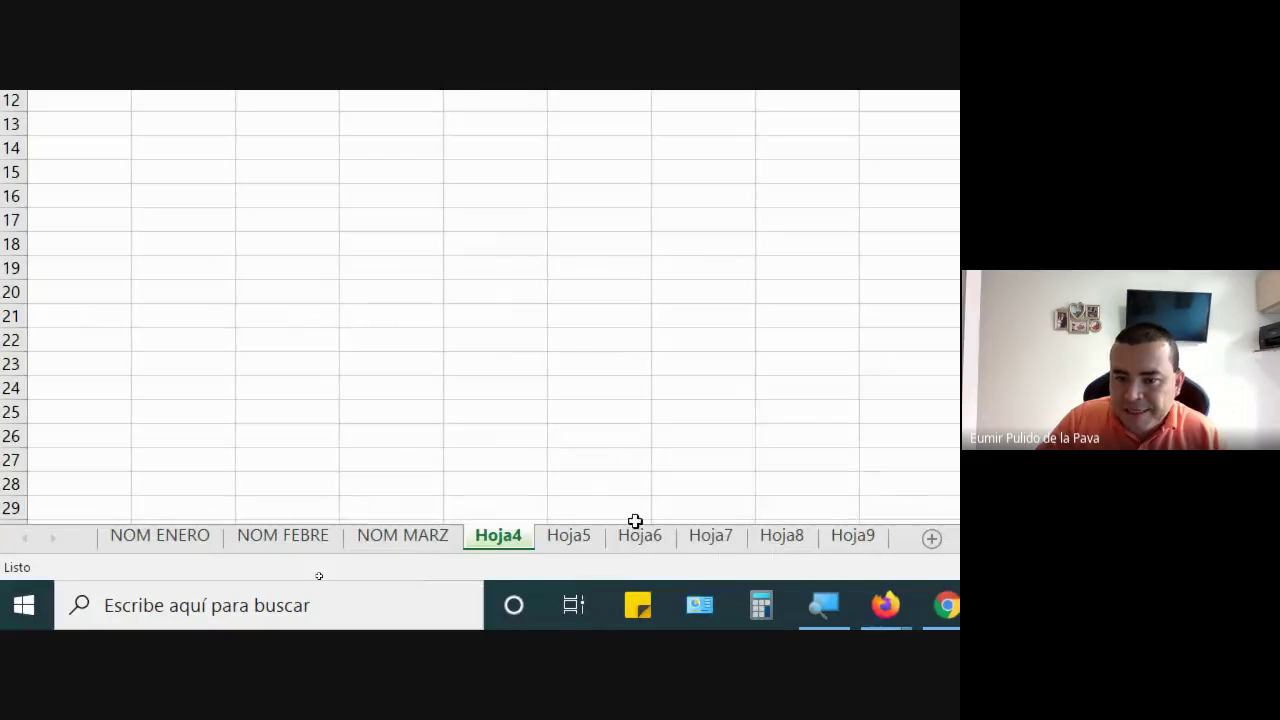
right_click(565, 537)
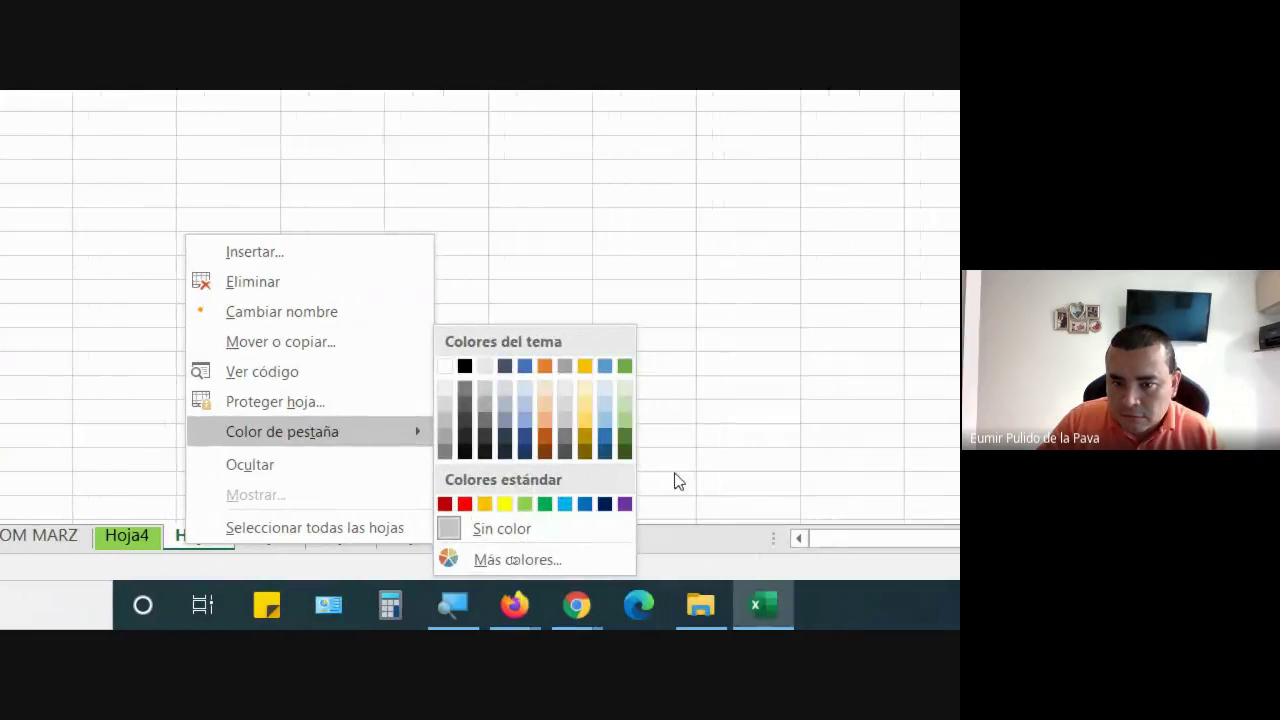
left_click(935, 505)
Step: Make the Hoja6 tab red and the Hoja7 tab yellow
right_click(256, 540)
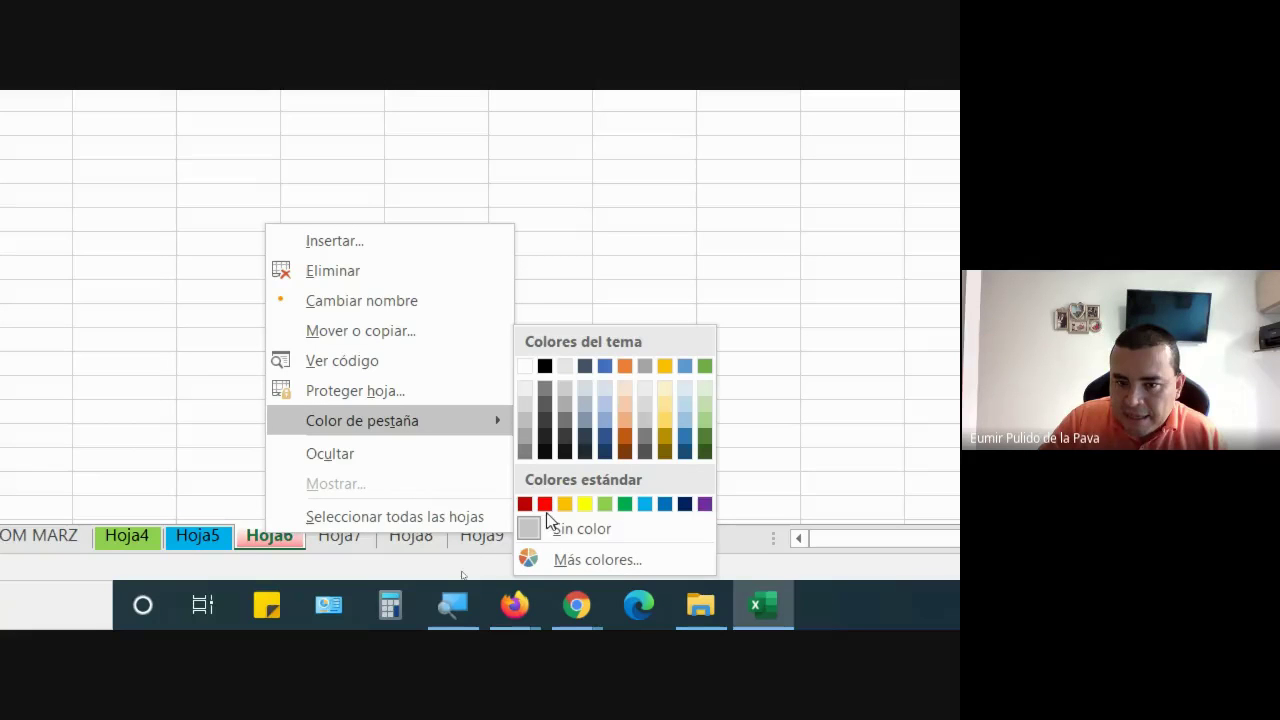
left_click(547, 508)
left_click(337, 537)
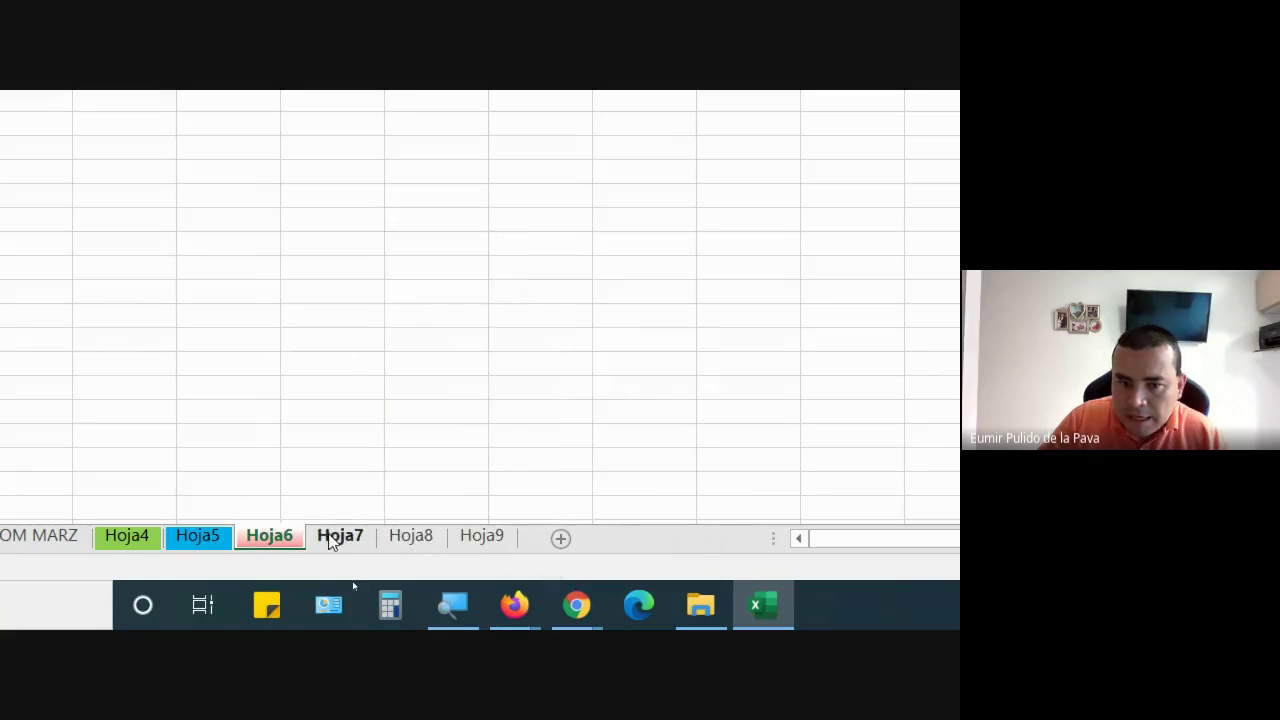
right_click(337, 537)
left_click(631, 504)
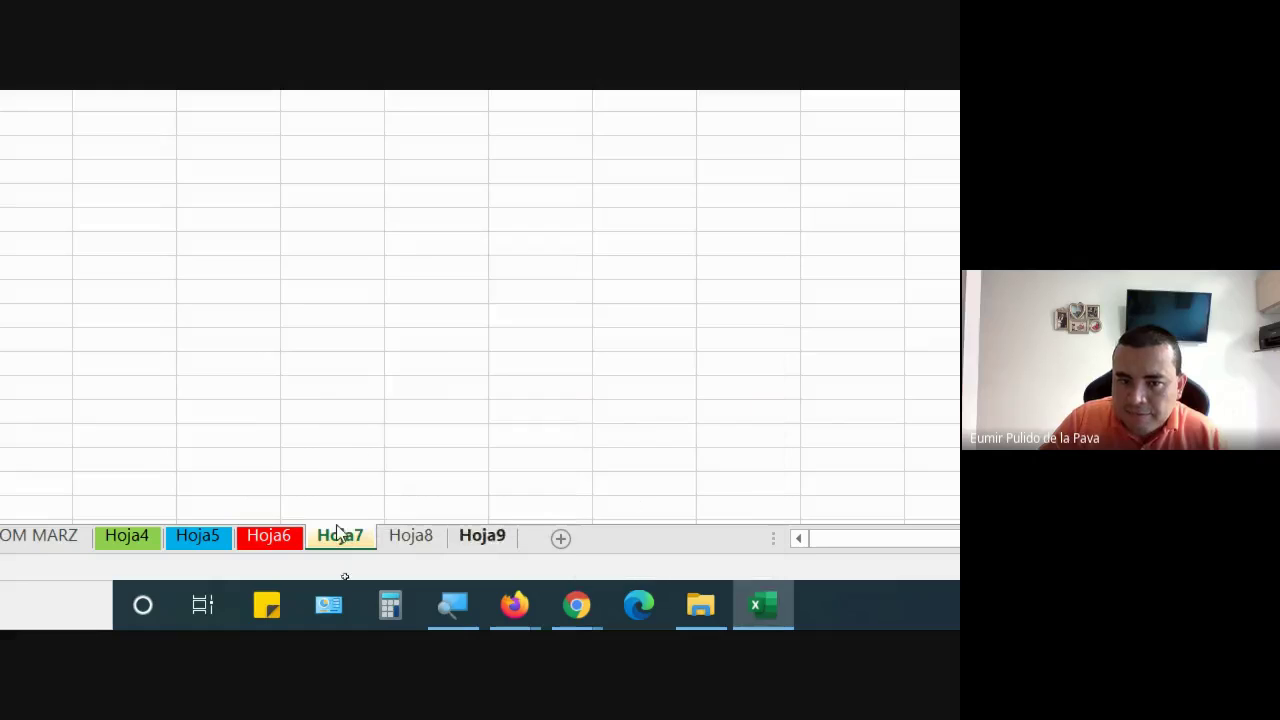
left_click(189, 466)
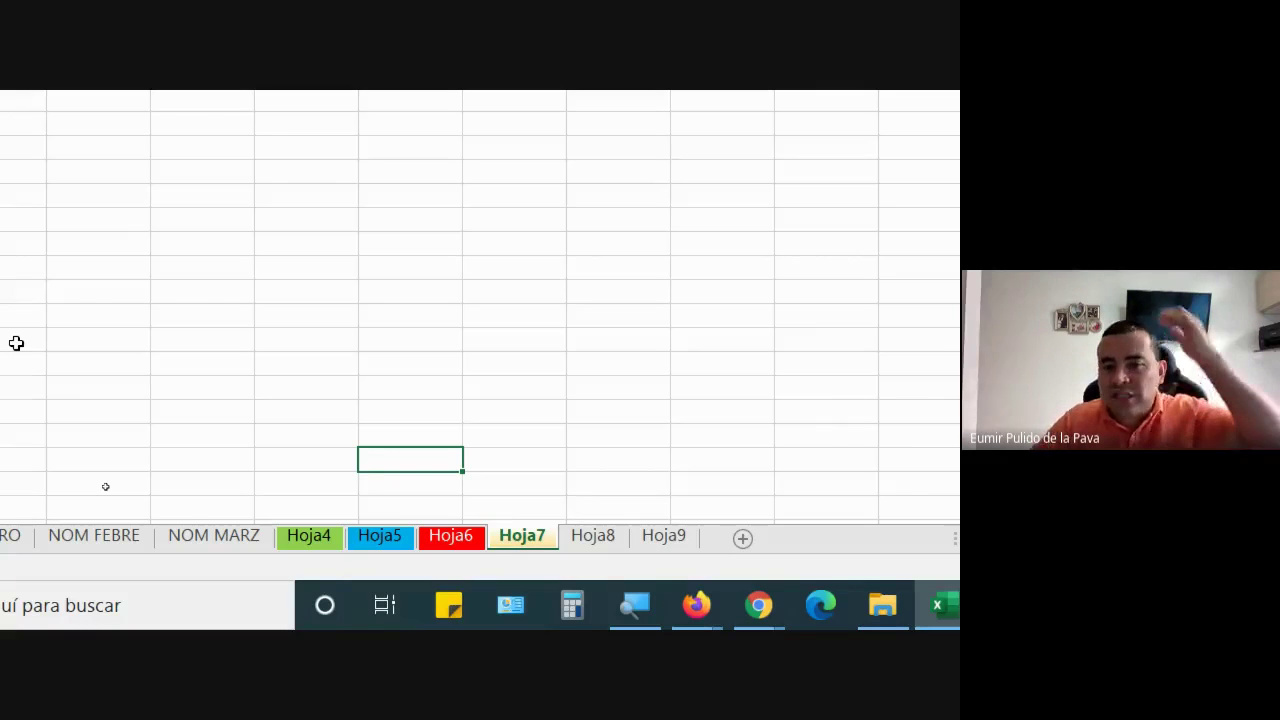
left_click(502, 546)
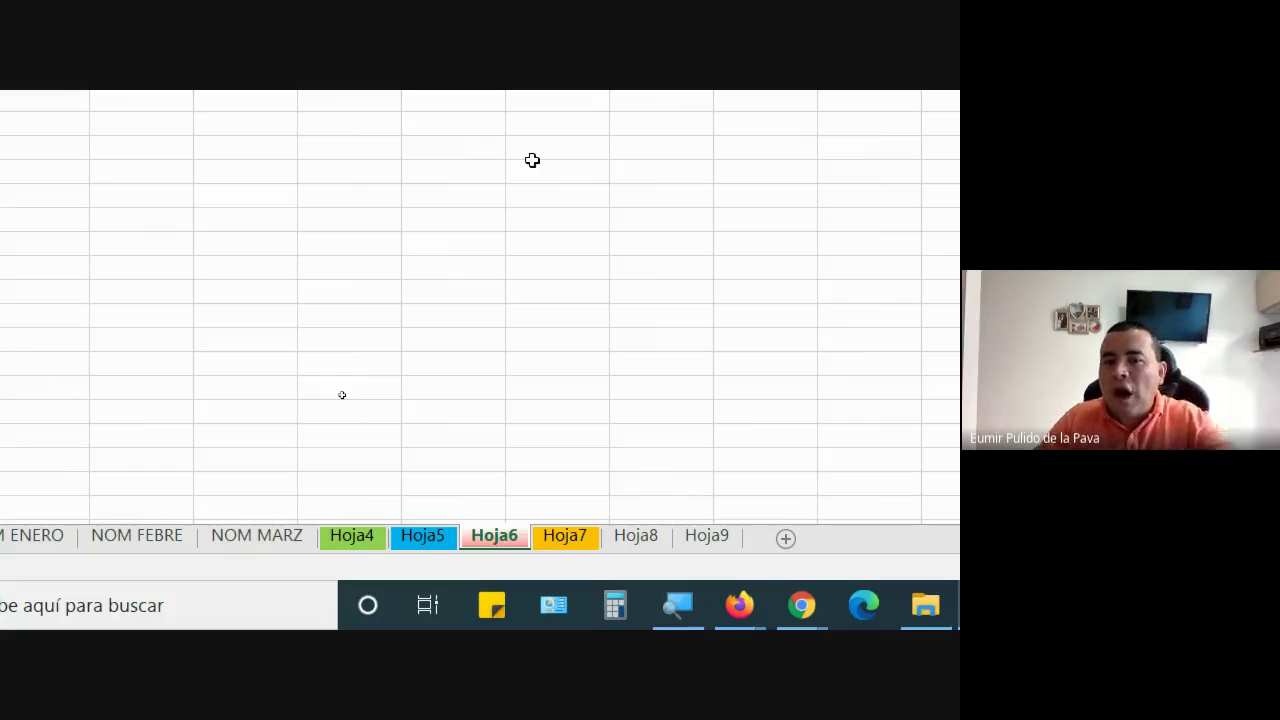
Step: Give the NOM MARZ tab a purple colour
left_click(354, 538)
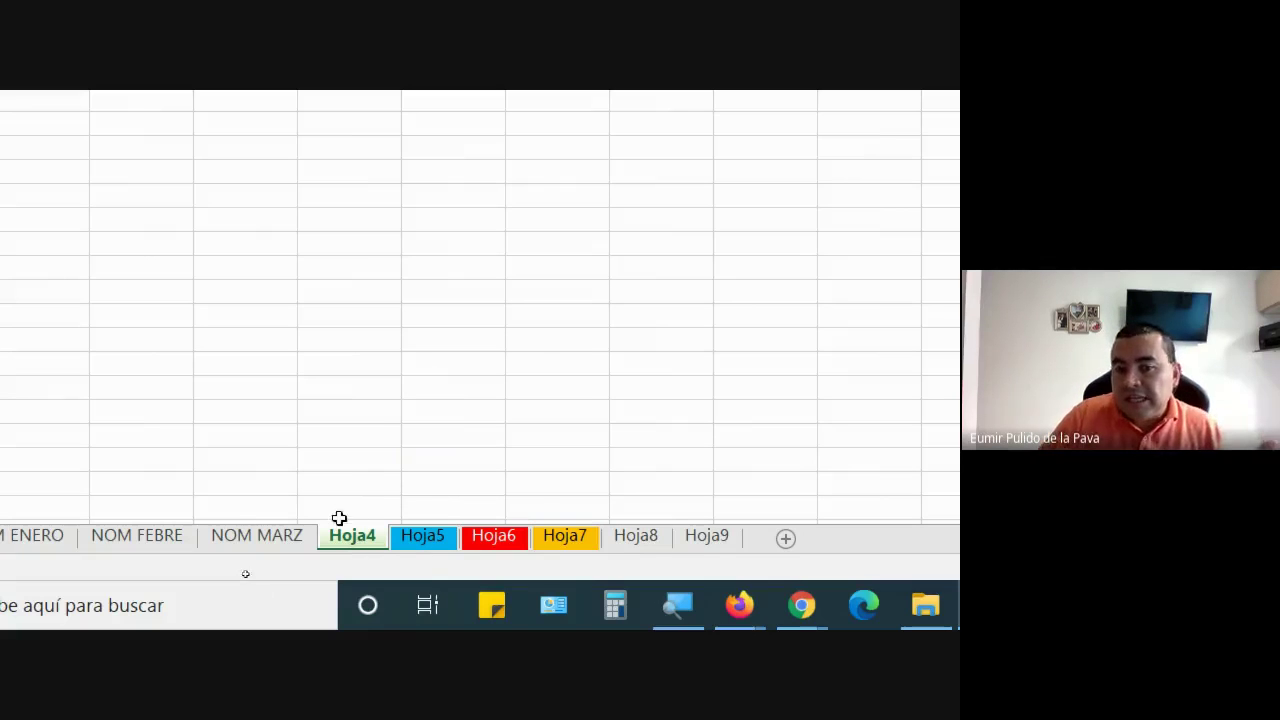
right_click(287, 540)
mouse_move(384, 427)
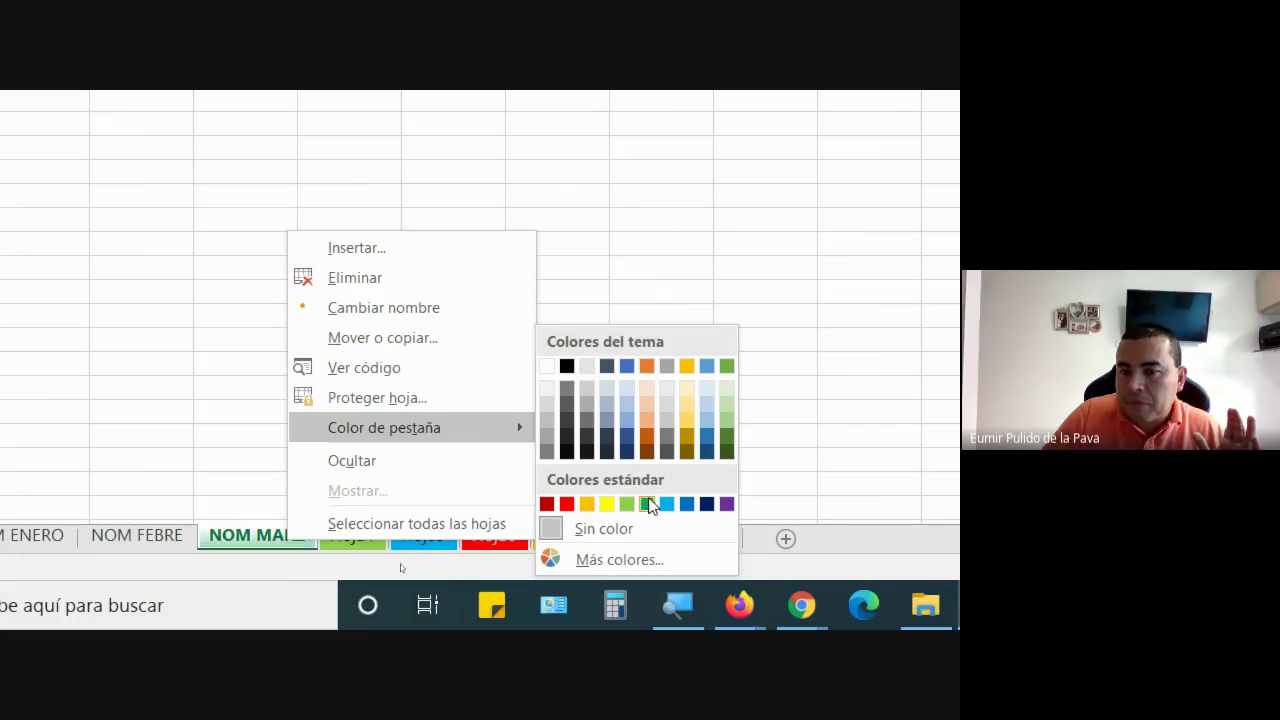
left_click(722, 503)
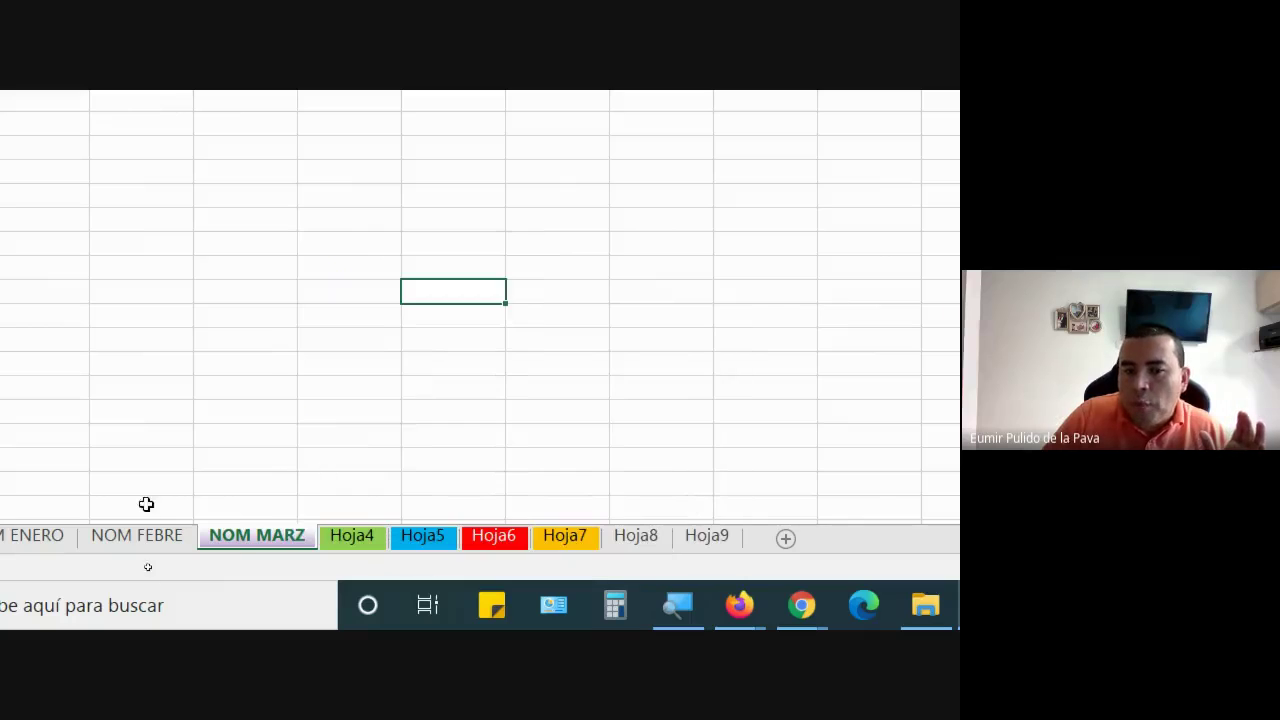
left_click(140, 536)
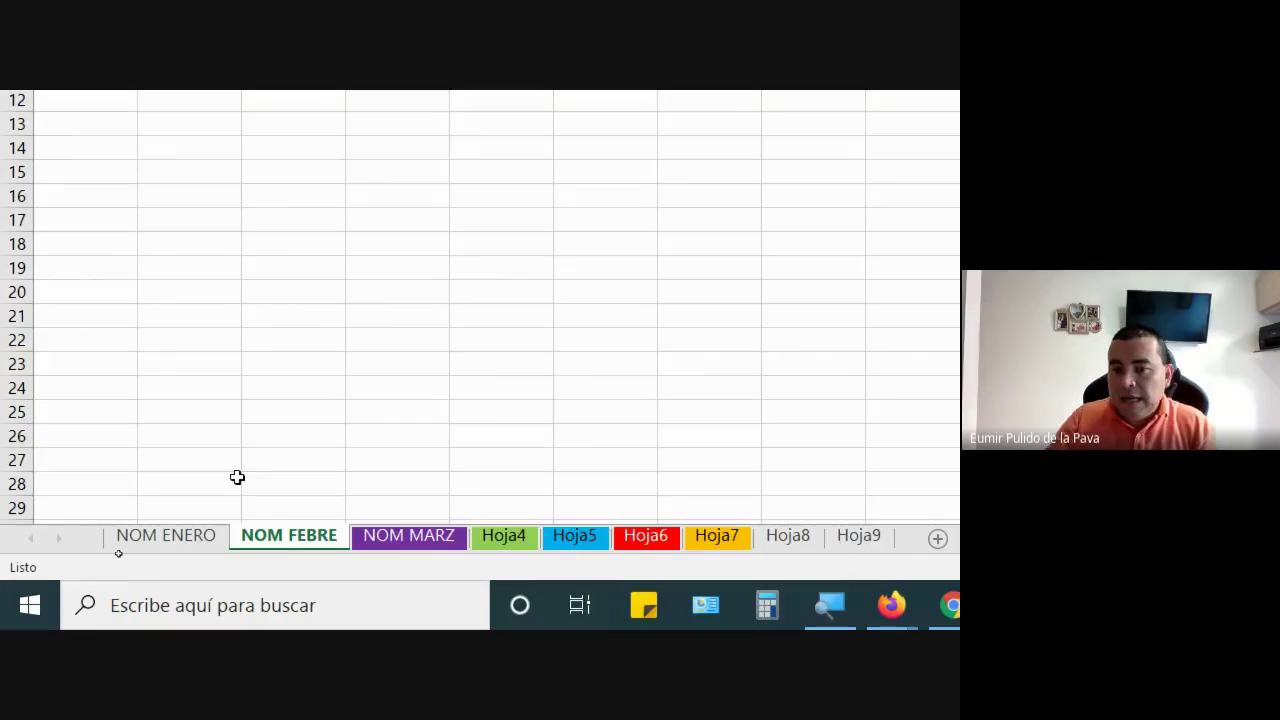
Step: Reset the screen magnification to normal and return to the Google Meet call
left_click(309, 605)
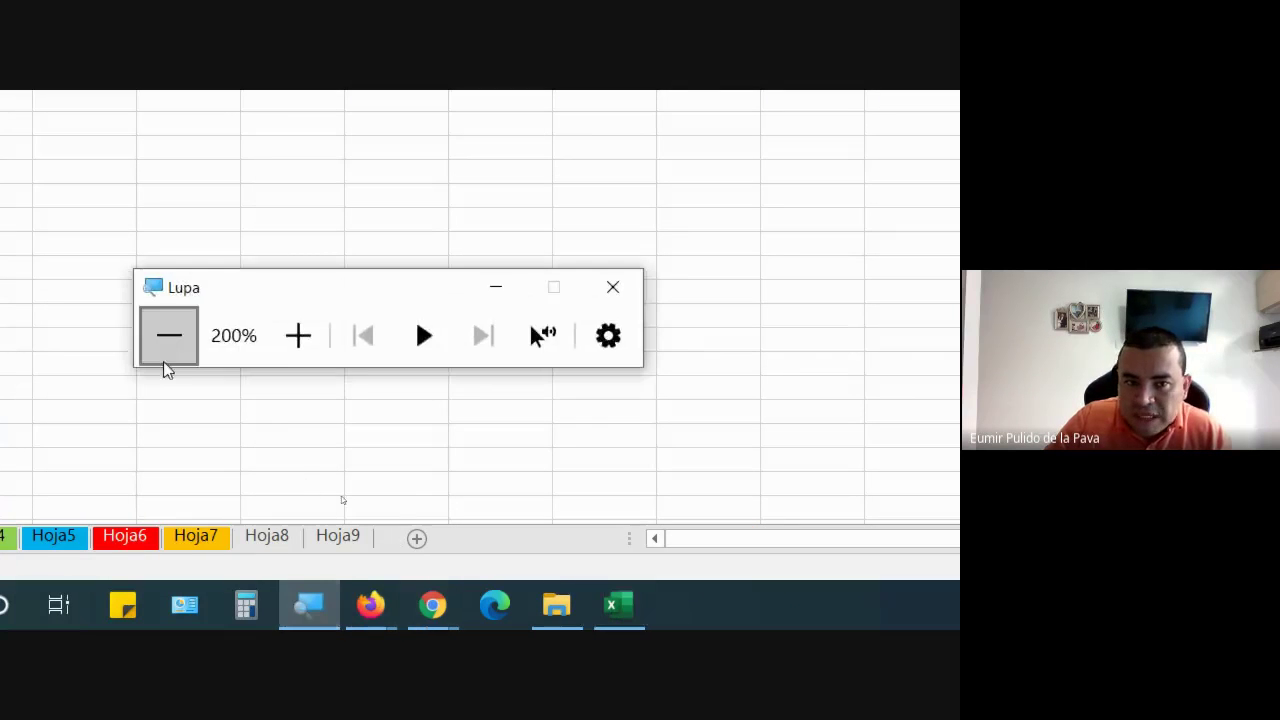
left_click(168, 355)
mouse_move(432, 605)
left_click(500, 560)
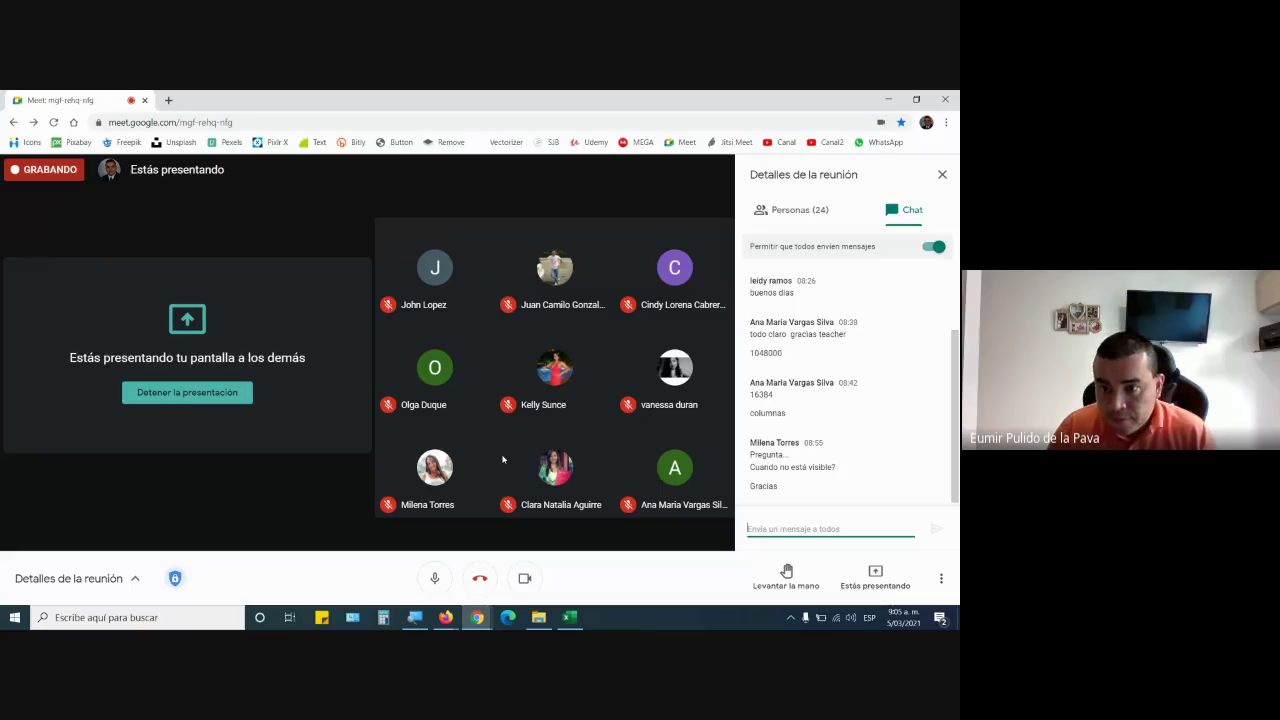
Step: Close the meeting chat and scroll through the Meet participant list
left_click(942, 174)
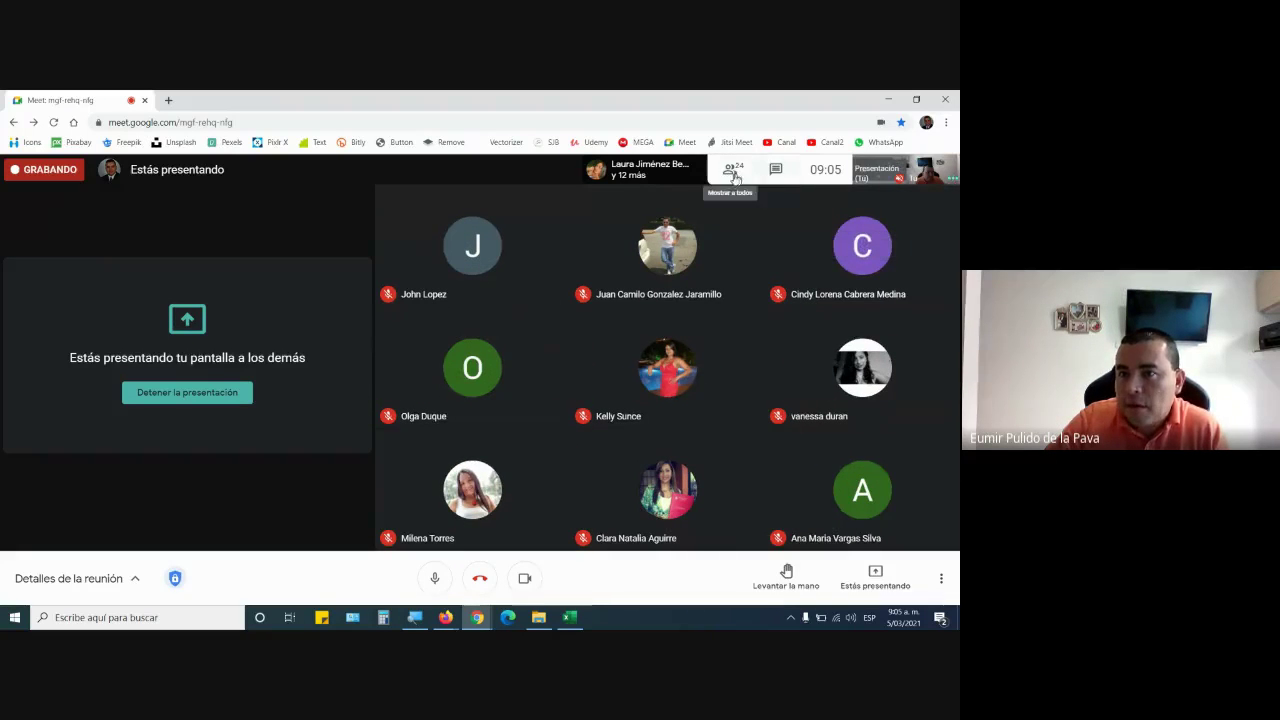
left_click(888, 376)
scroll(870, 430, "down", 5)
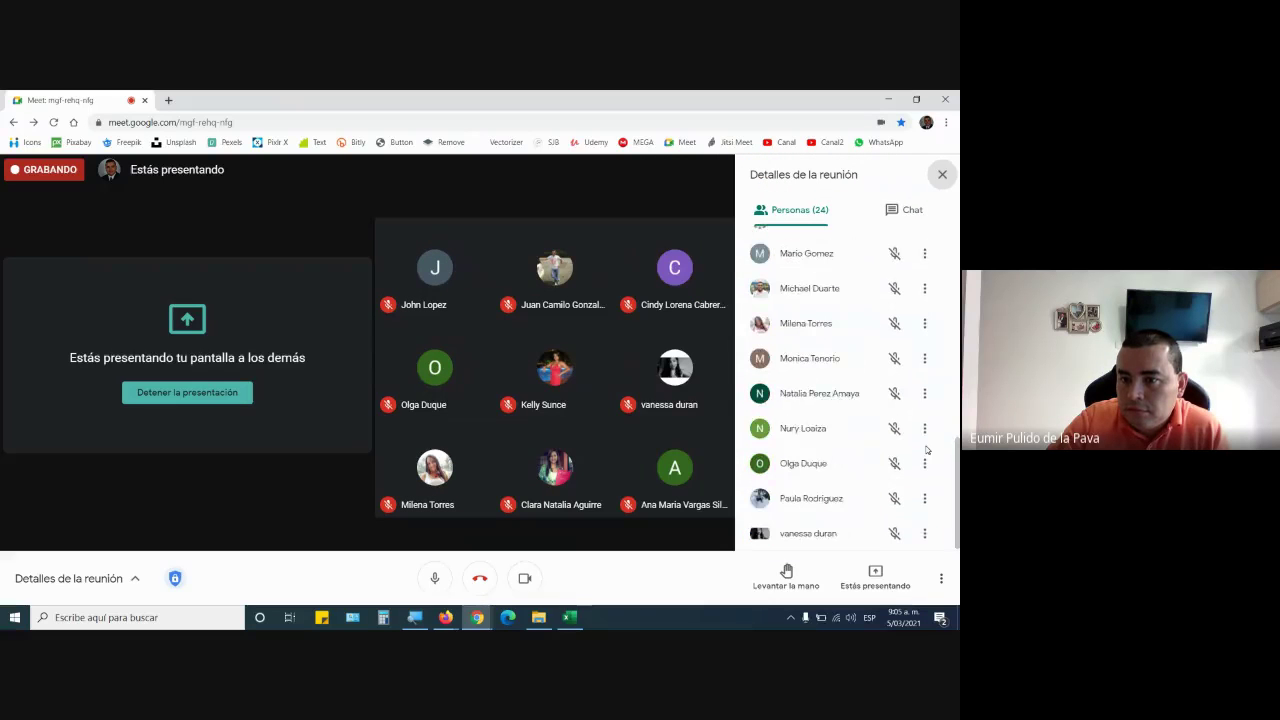
scroll(927, 450, "up", 1)
scroll(927, 452, "up", 1)
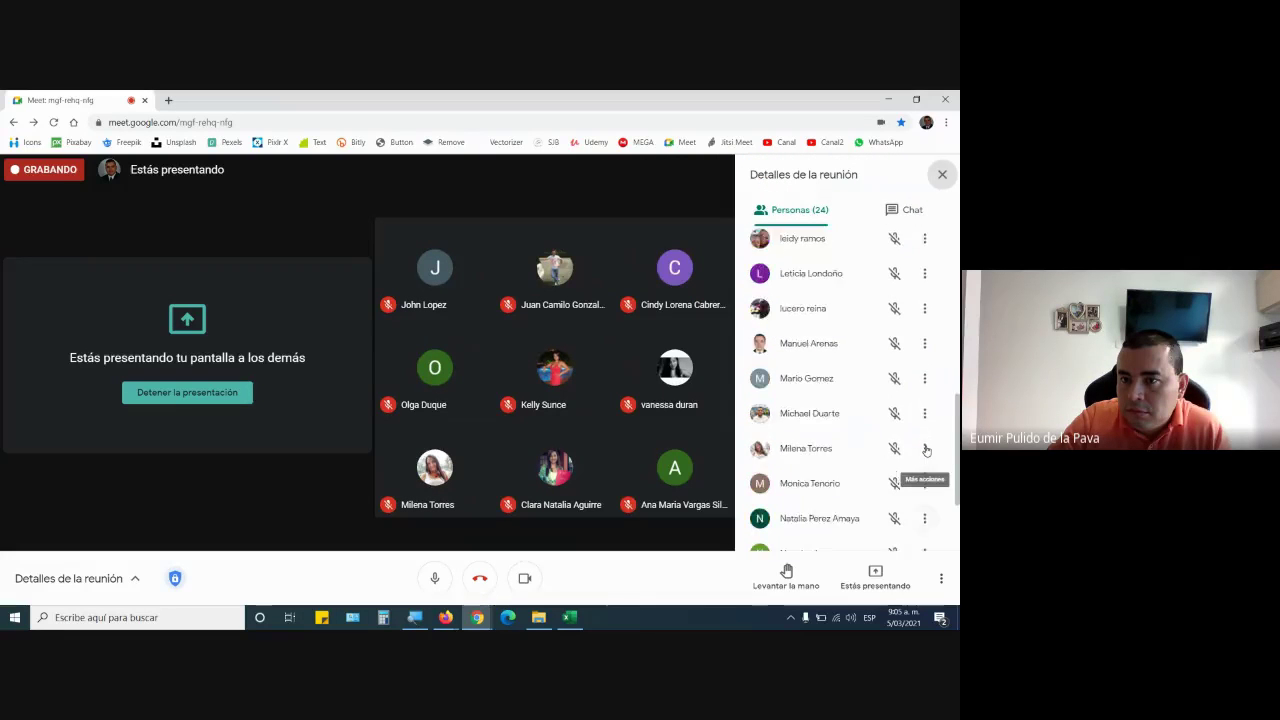
scroll(927, 452, "up", 1)
scroll(927, 452, "up", 1)
scroll(927, 452, "up", 1)
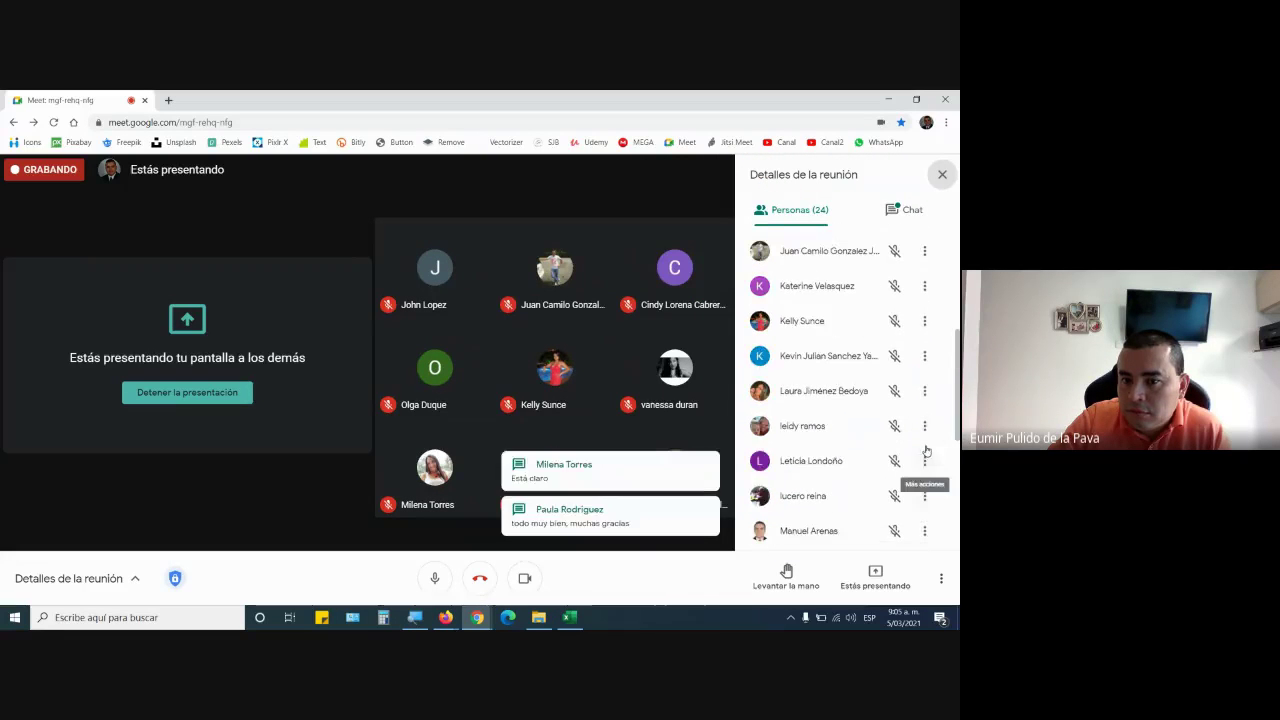
scroll(927, 450, "up", 1)
scroll(927, 450, "up", 1)
scroll(927, 450, "up", 1)
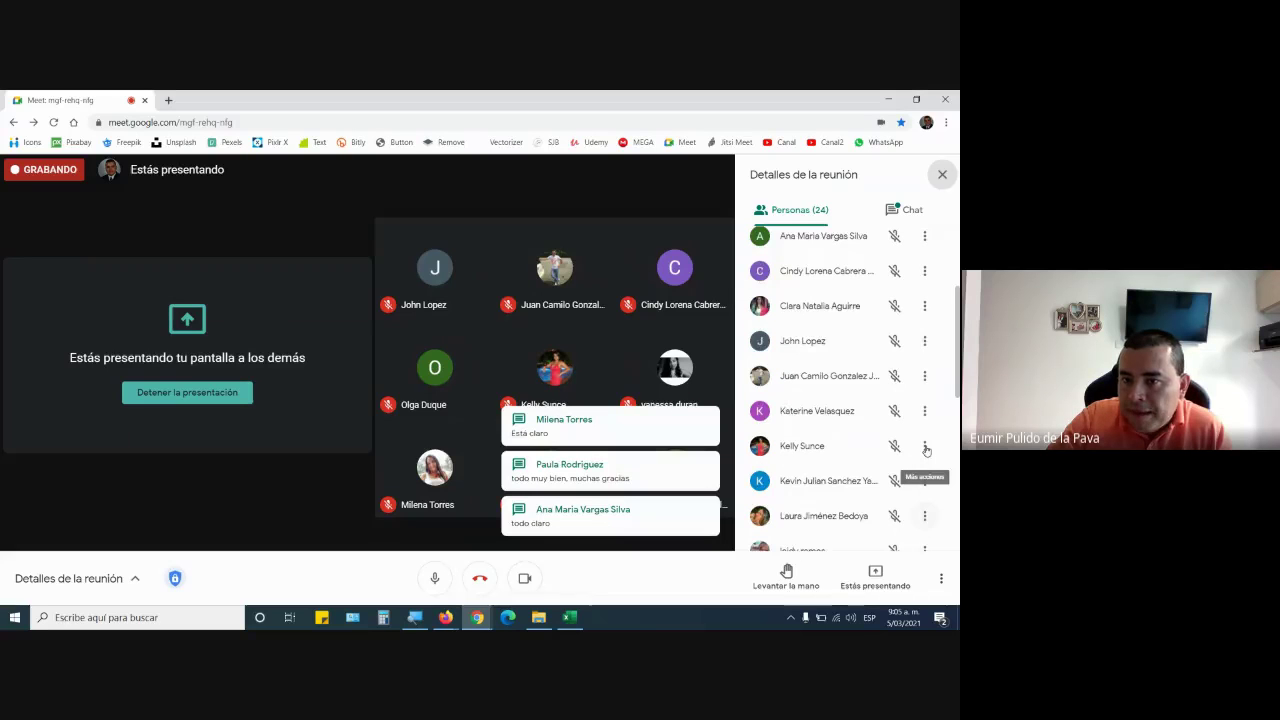
scroll(927, 450, "up", 1)
scroll(928, 446, "up", 1)
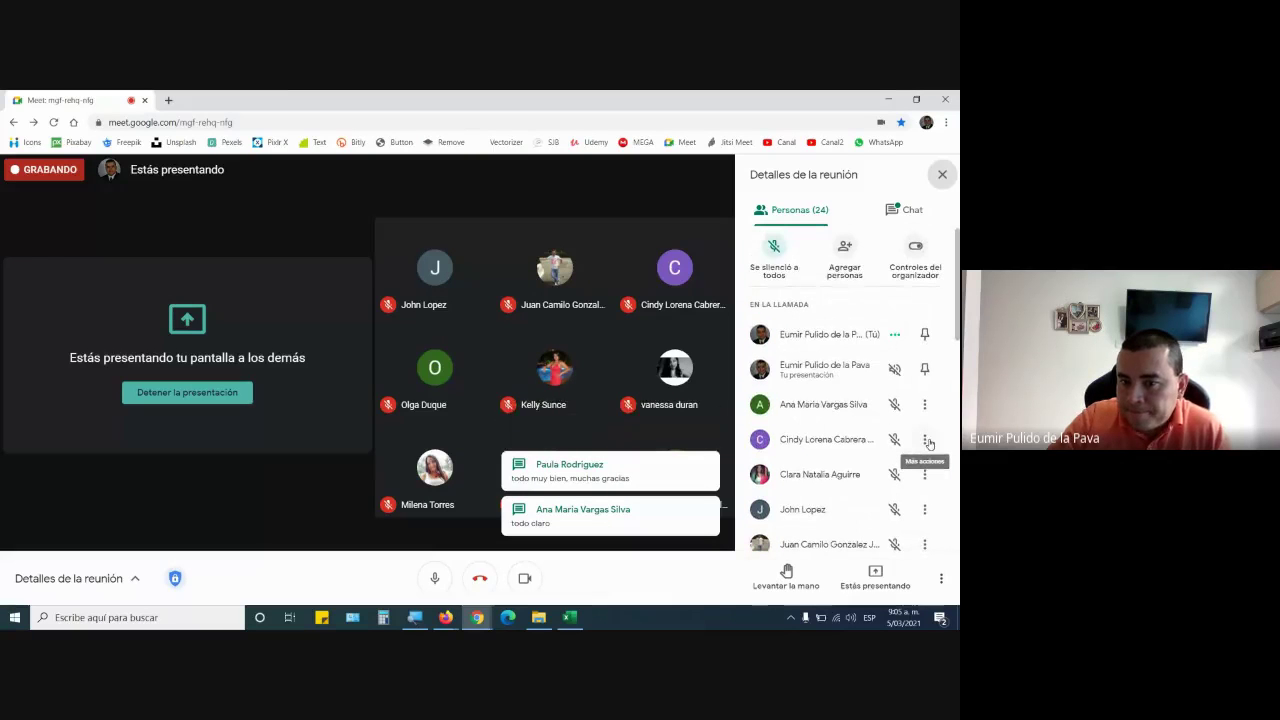
Step: Reopen the meeting chat, then bring the activity-guide PDF in Firefox forward
left_click(909, 209)
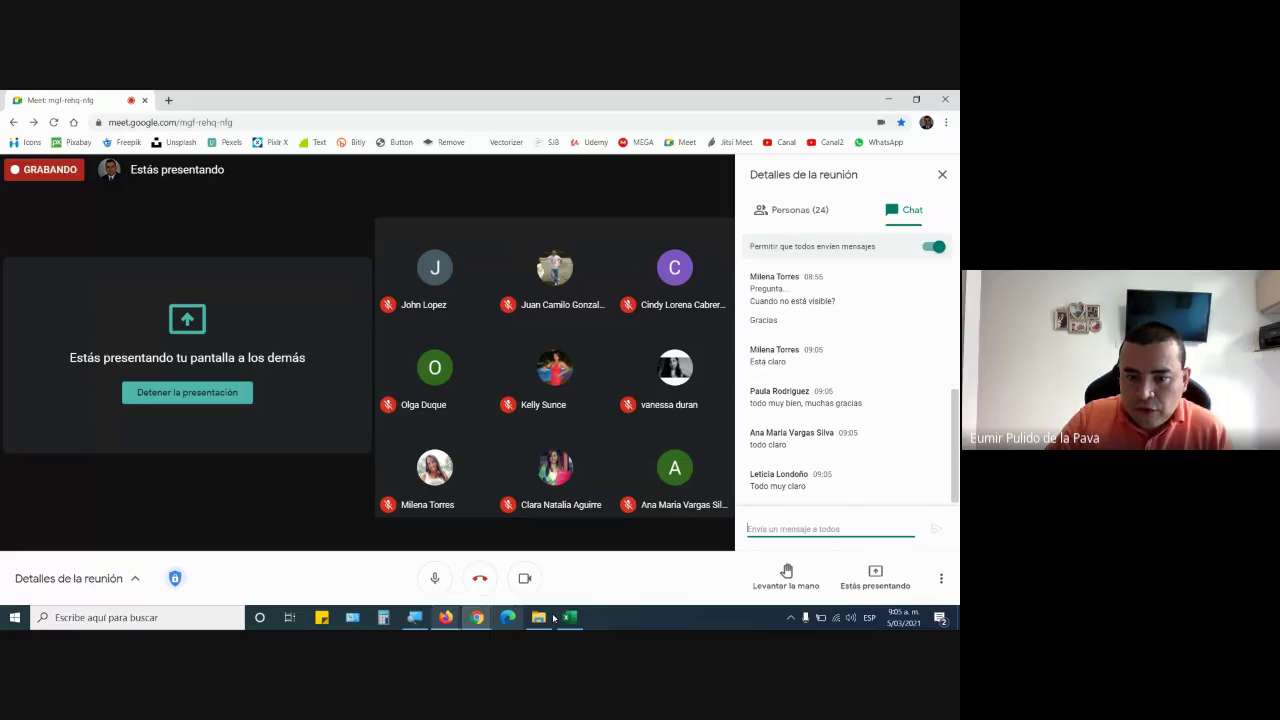
left_click(445, 617)
left_click(490, 582)
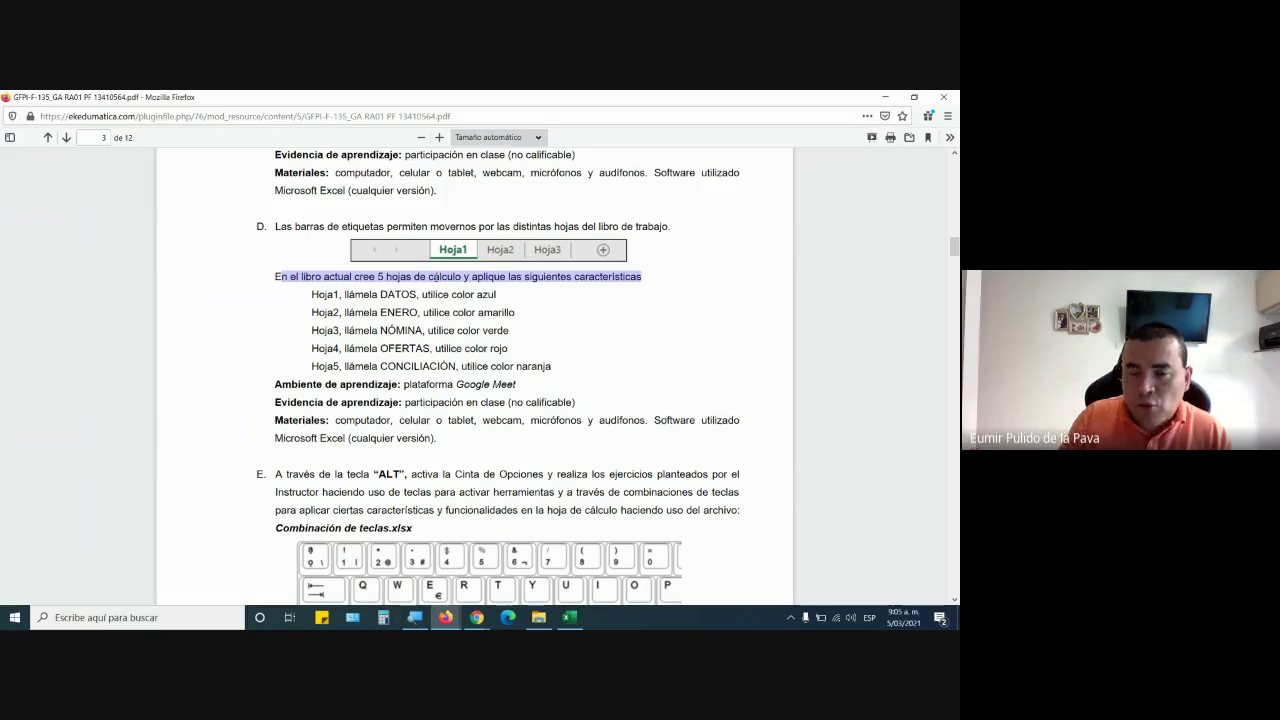
Step: Highlight the DATOS and ENERO sheet instruction lines in the PDF guide
left_click(398, 294)
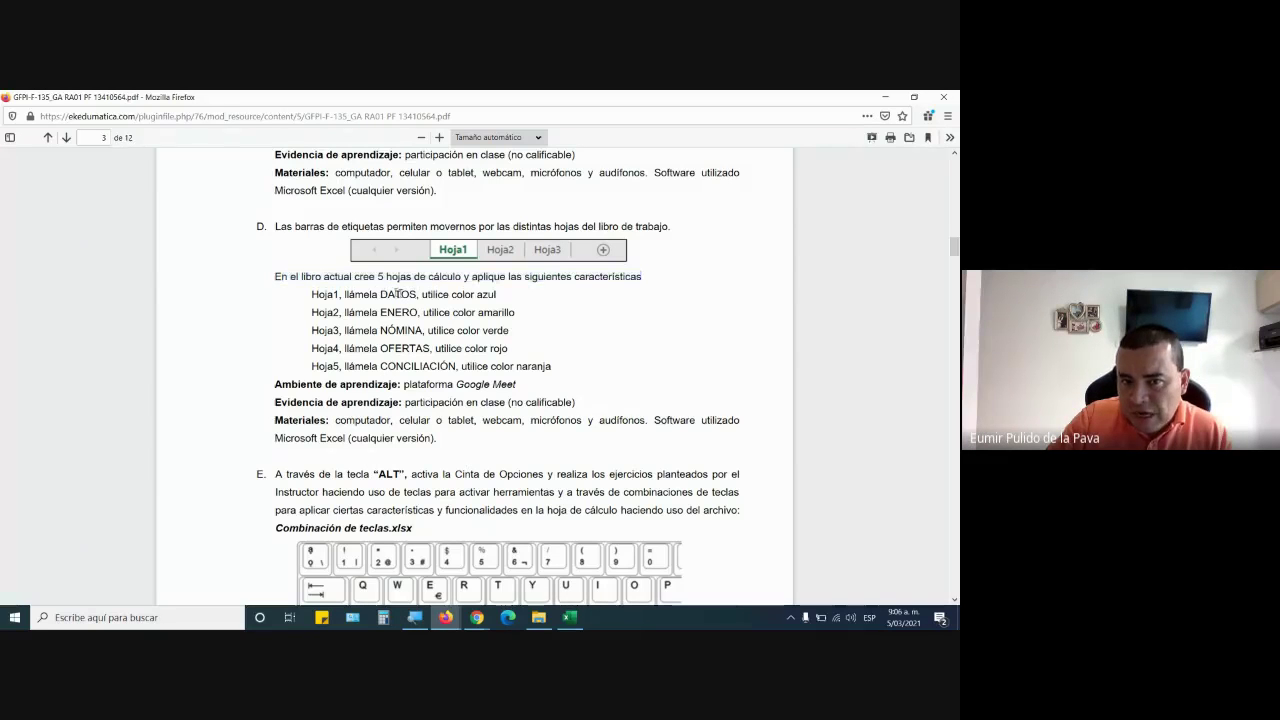
left_click_drag(453, 294, 506, 312)
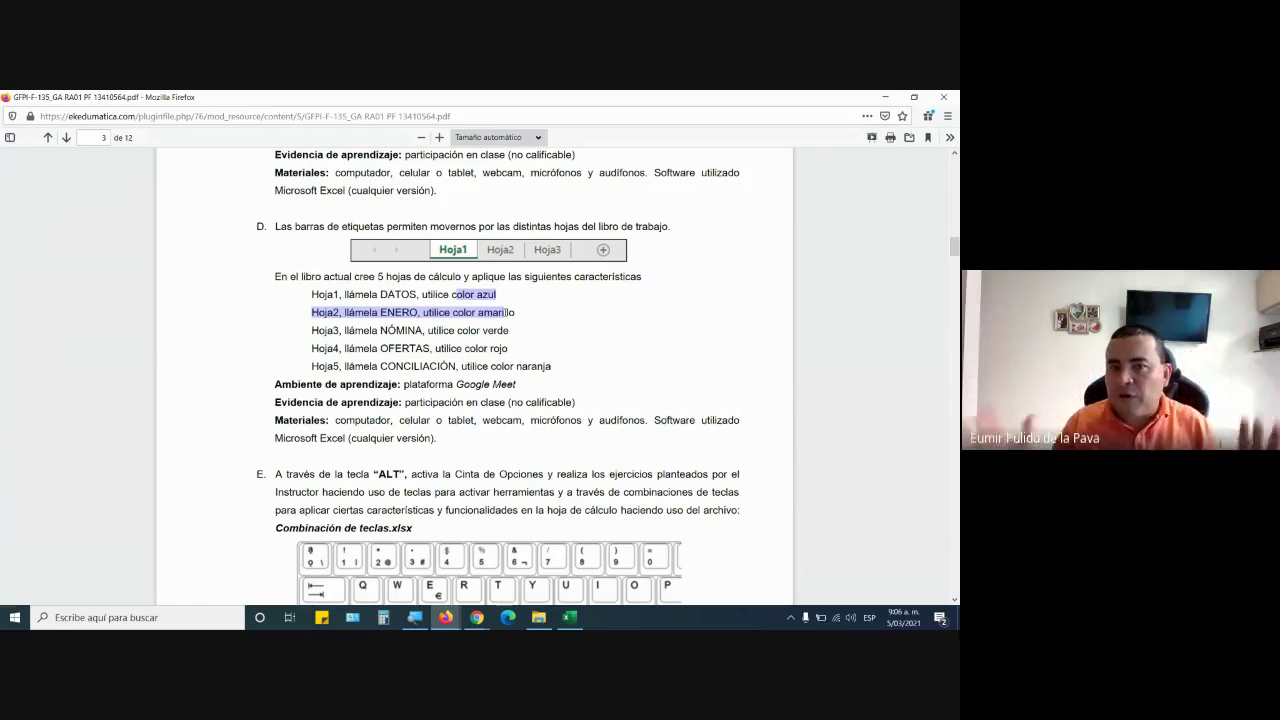
Step: Bring Excel to the front, magnify the screen to 200%, and select the NOM ENERO sheet
key("alt+Tab")
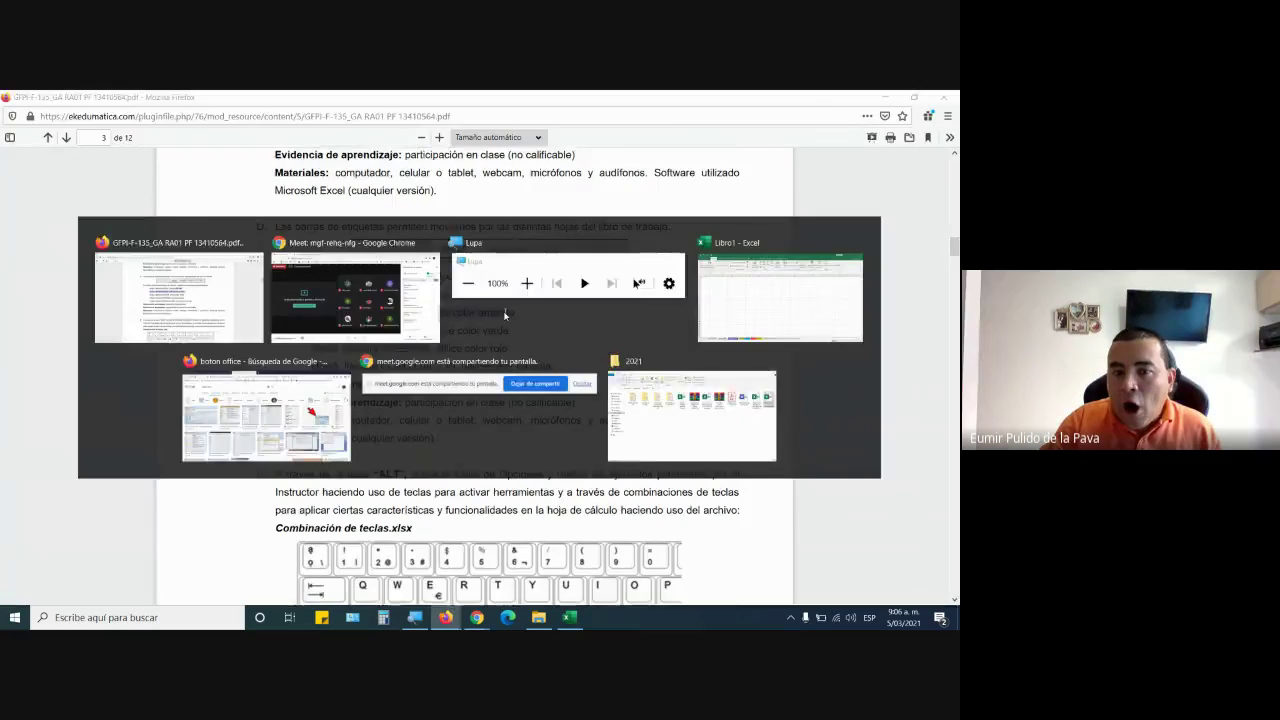
key("alt+Tab")
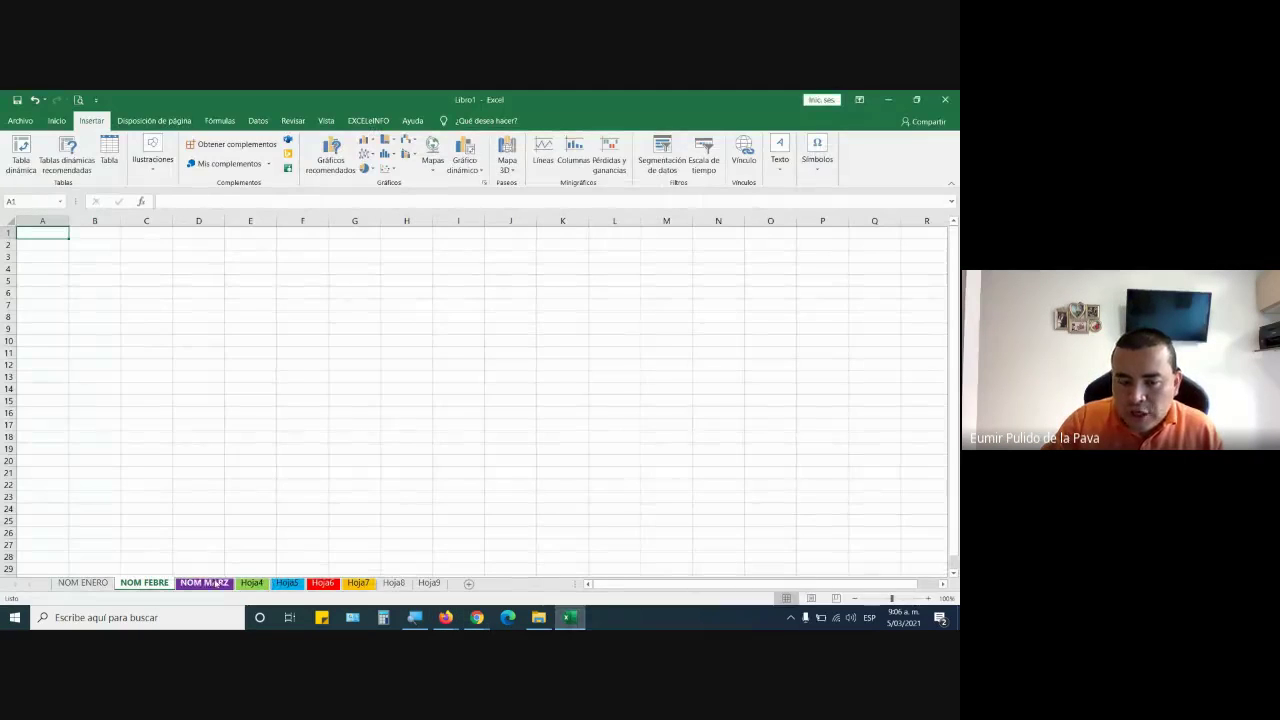
left_click(415, 617)
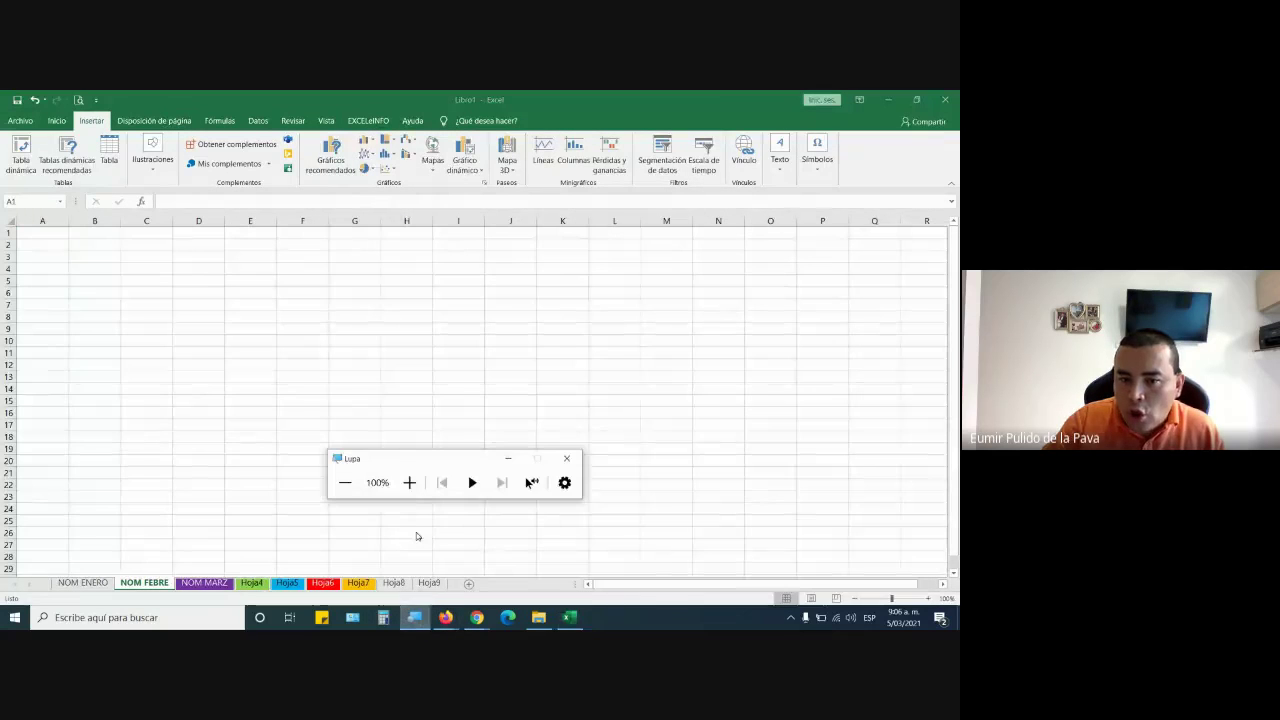
left_click(409, 482)
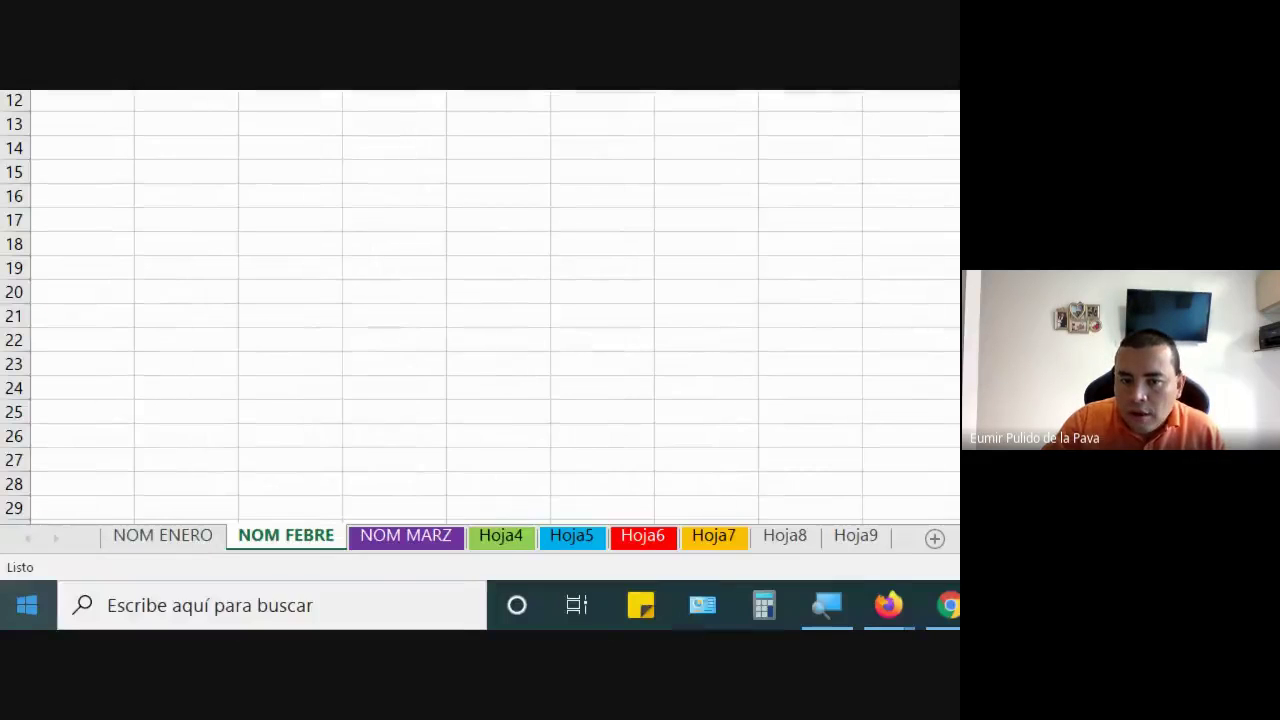
left_click(163, 535)
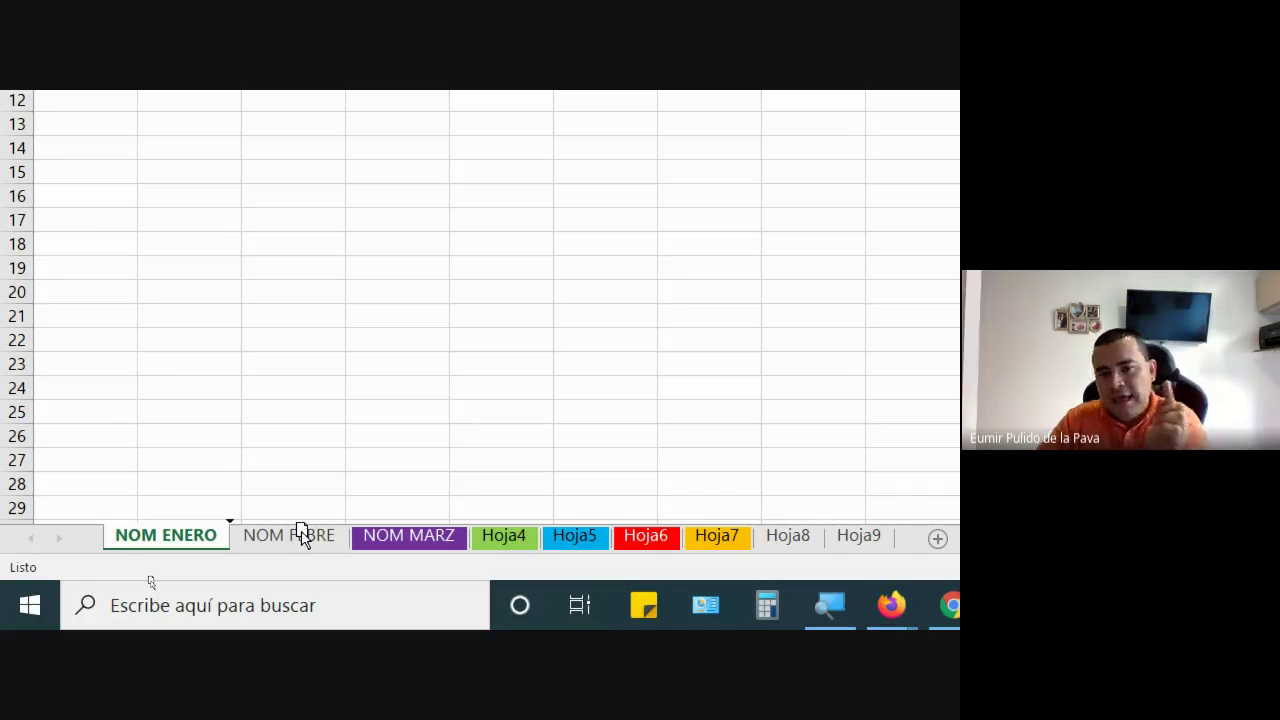
Step: Drag the NOM ENERO tab and drop it between Hoja5 and Hoja6
left_click_drag(302, 532, 648, 540)
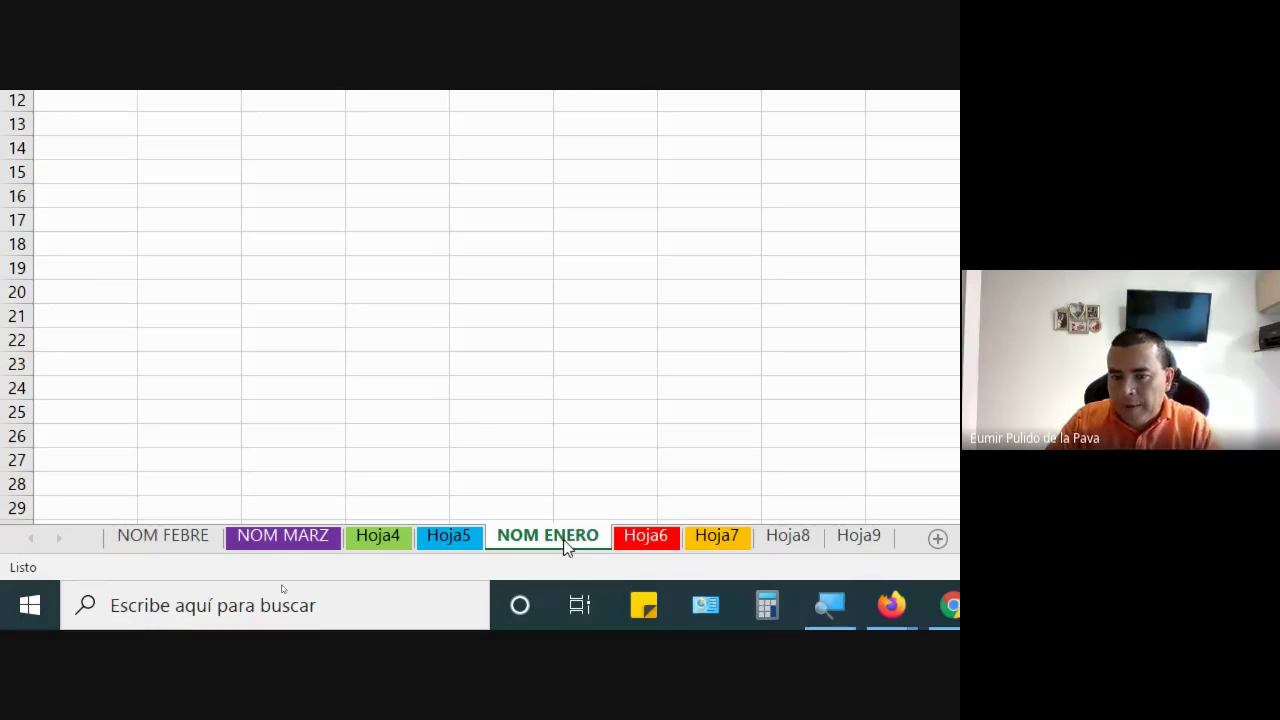
mouse_move(565, 545)
left_mouse_down()
mouse_move(531, 540)
mouse_move(548, 521)
mouse_move(556, 538)
left_mouse_up()
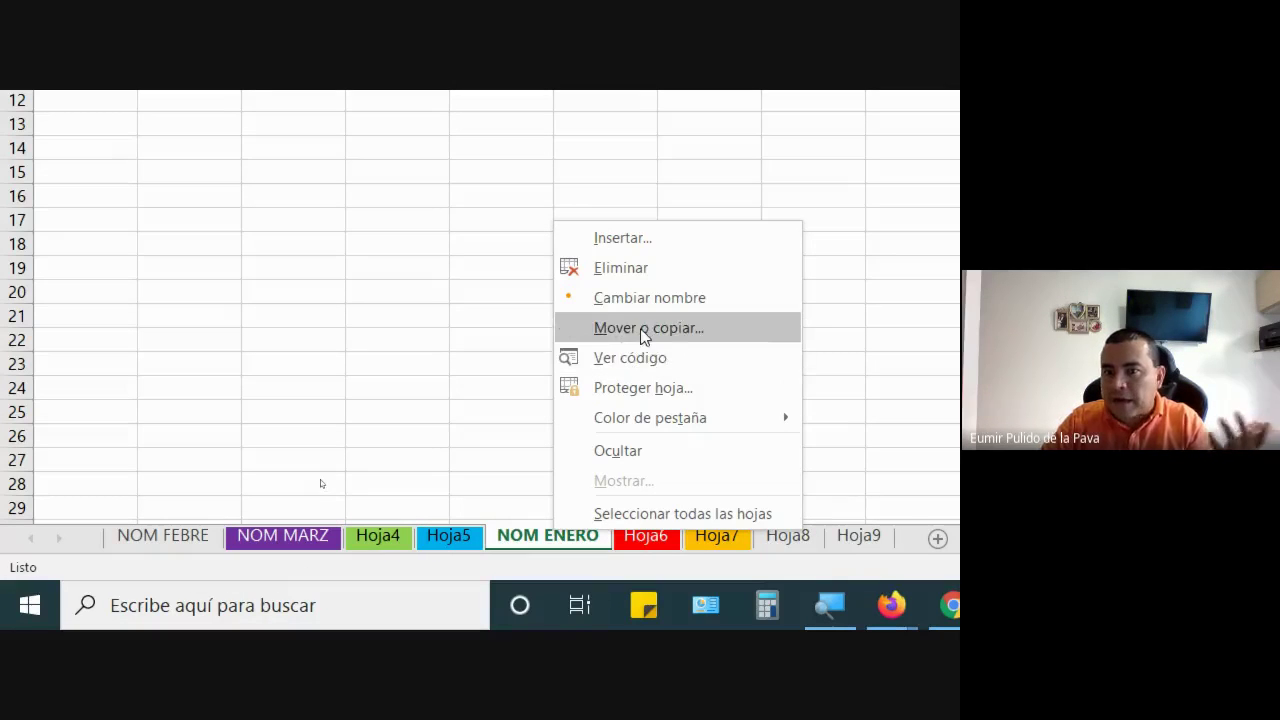
Step: Use Mover o copiar to place NOM ENERO before NOM FEBRE, then go to the meeting
left_click(644, 330)
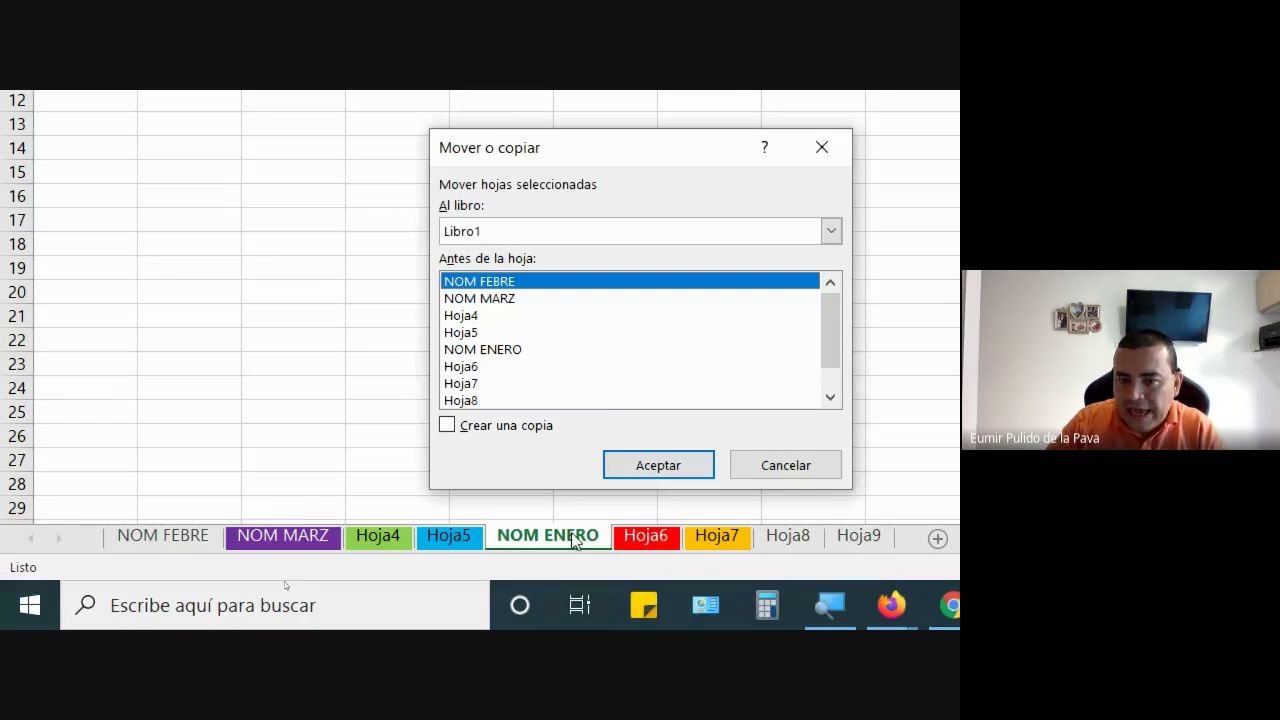
key("Escape")
left_click_drag(552, 545, 507, 520)
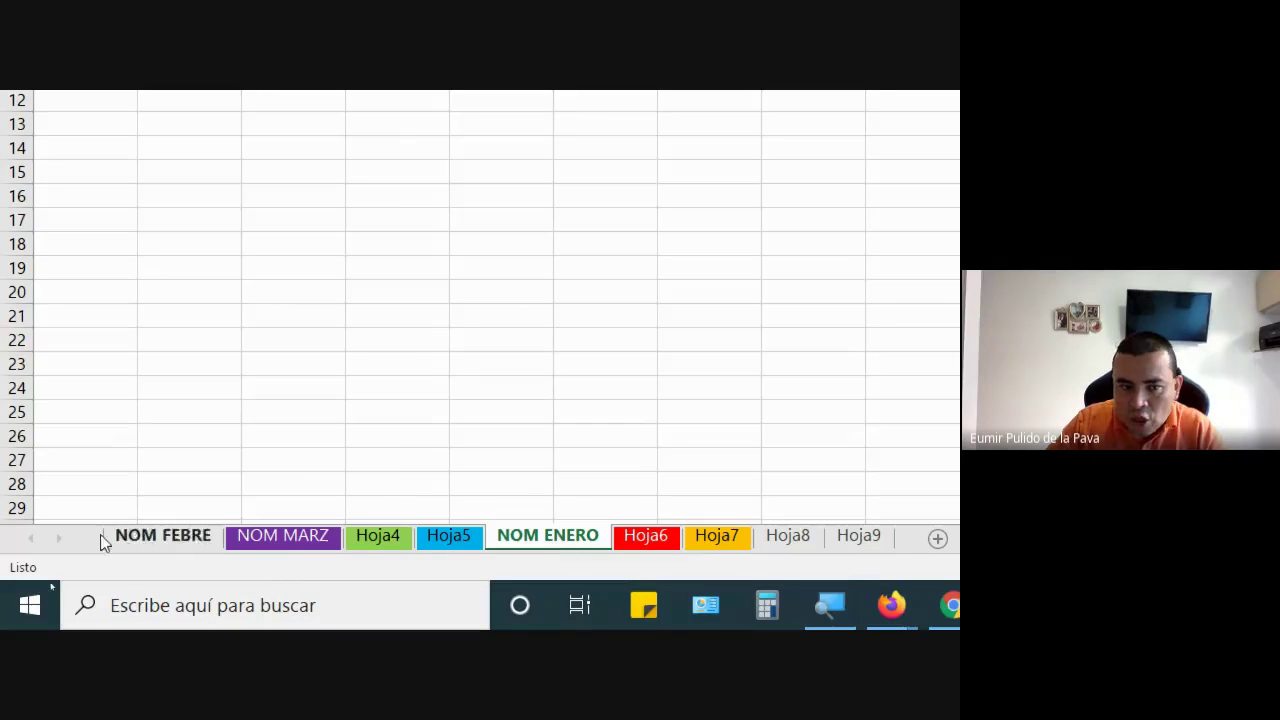
right_click(525, 538)
left_click(598, 330)
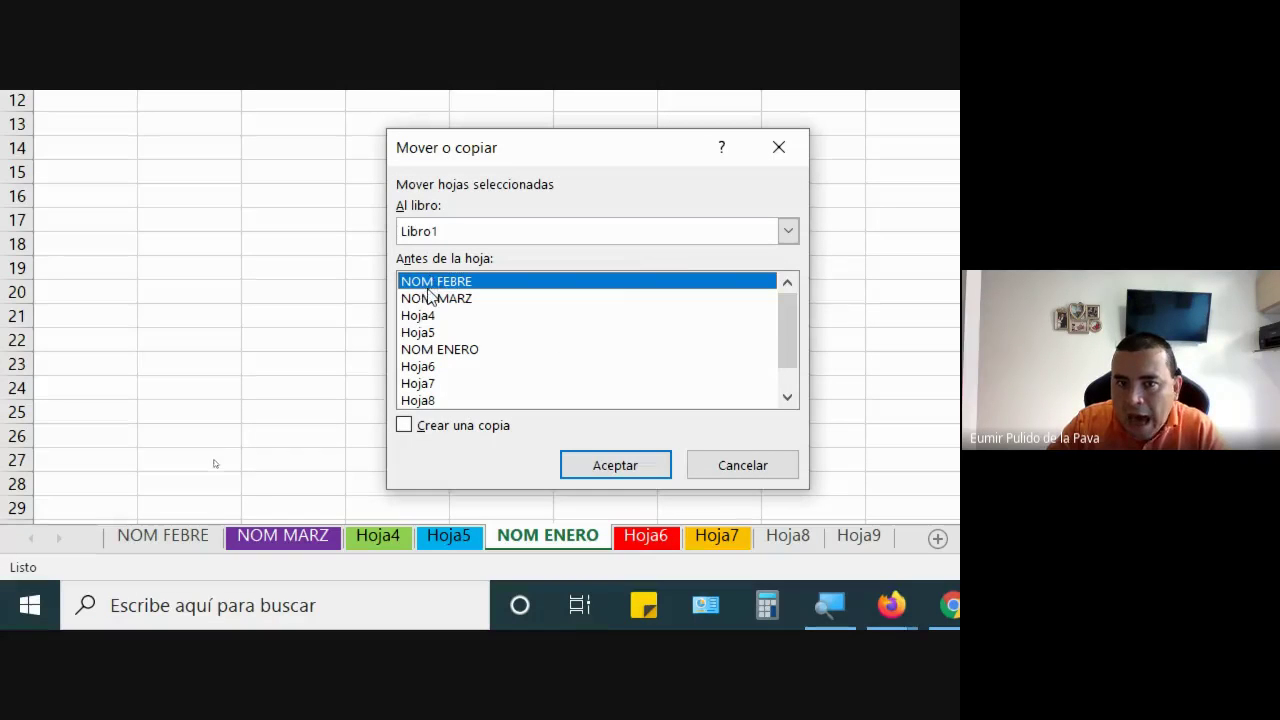
left_click_drag(425, 301, 418, 350)
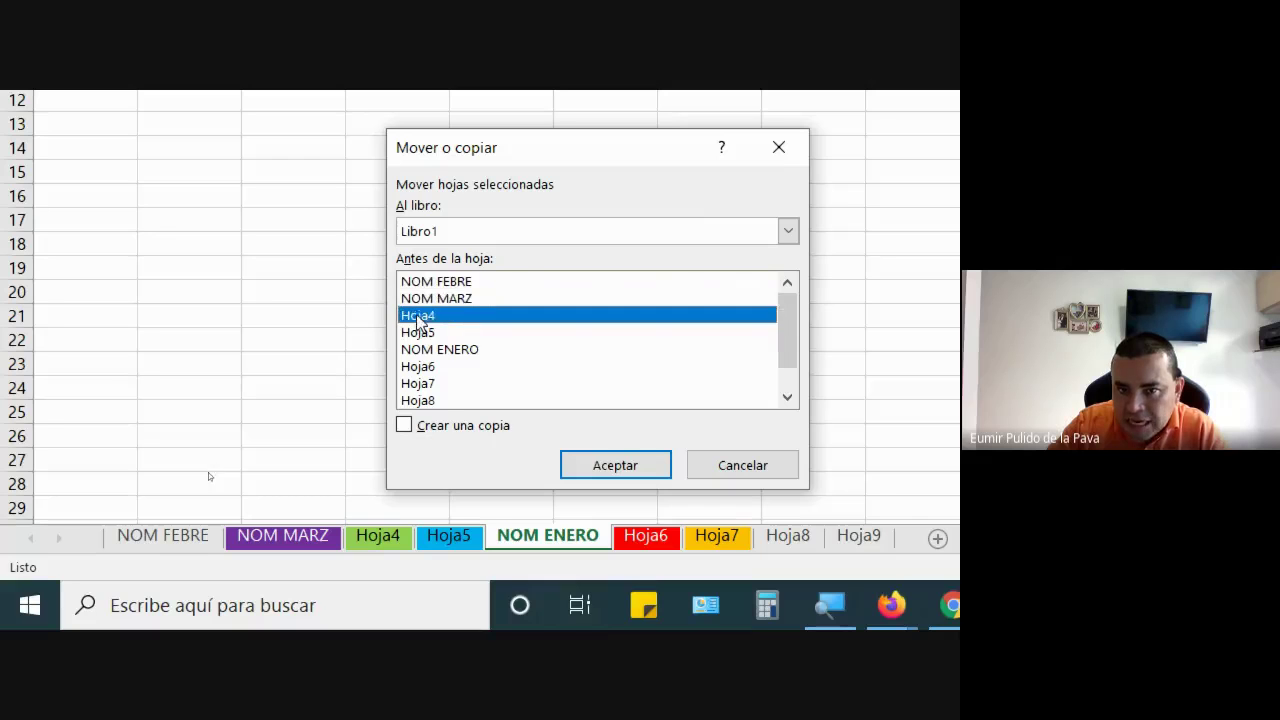
left_click(457, 282)
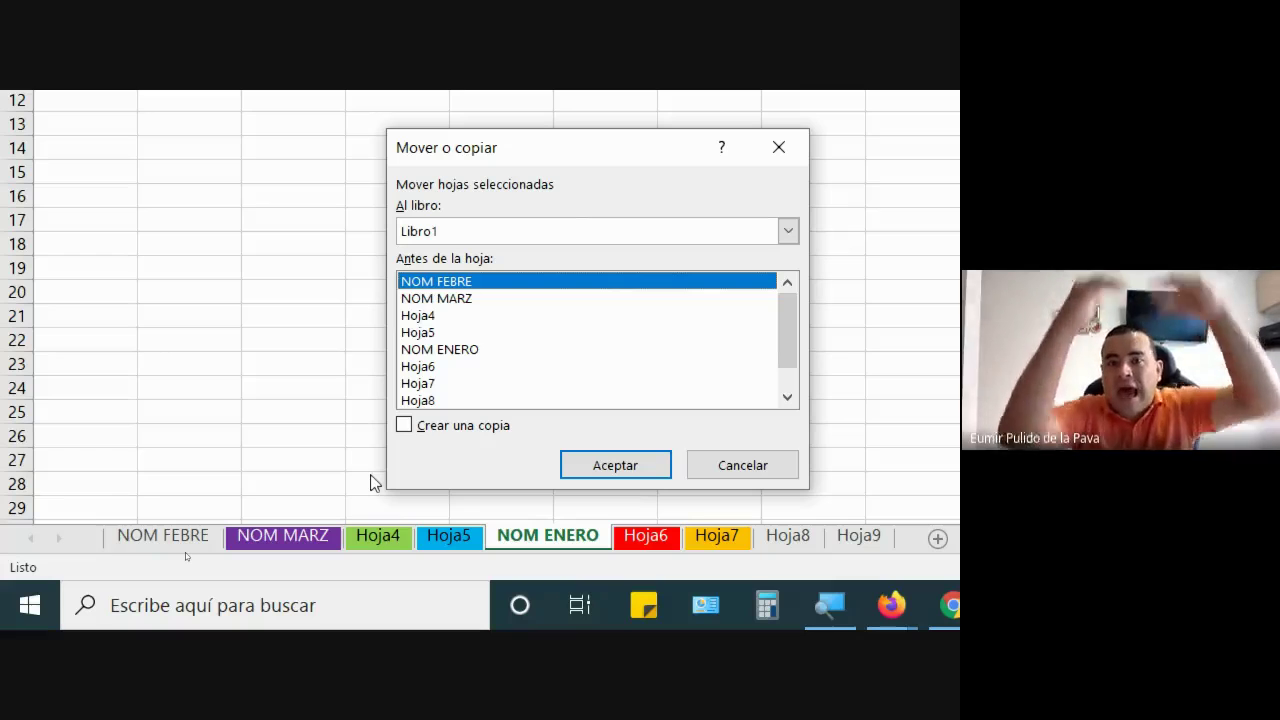
left_click(613, 461)
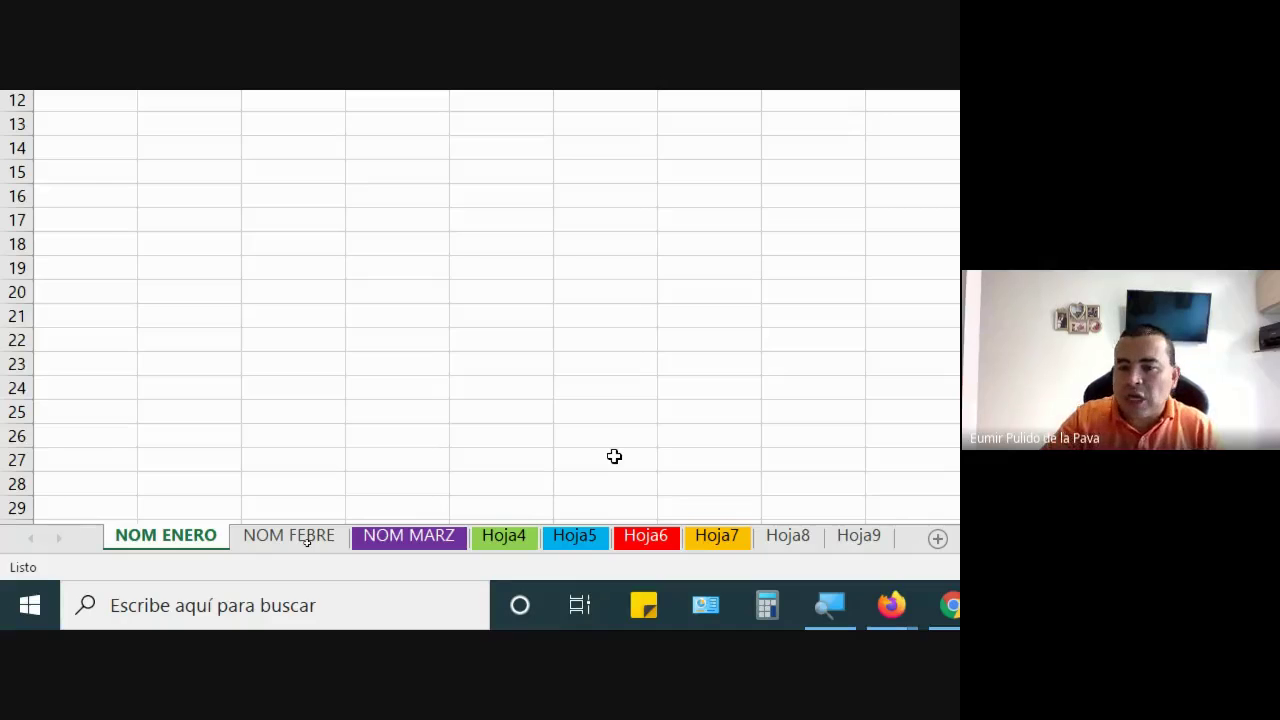
left_click(874, 610)
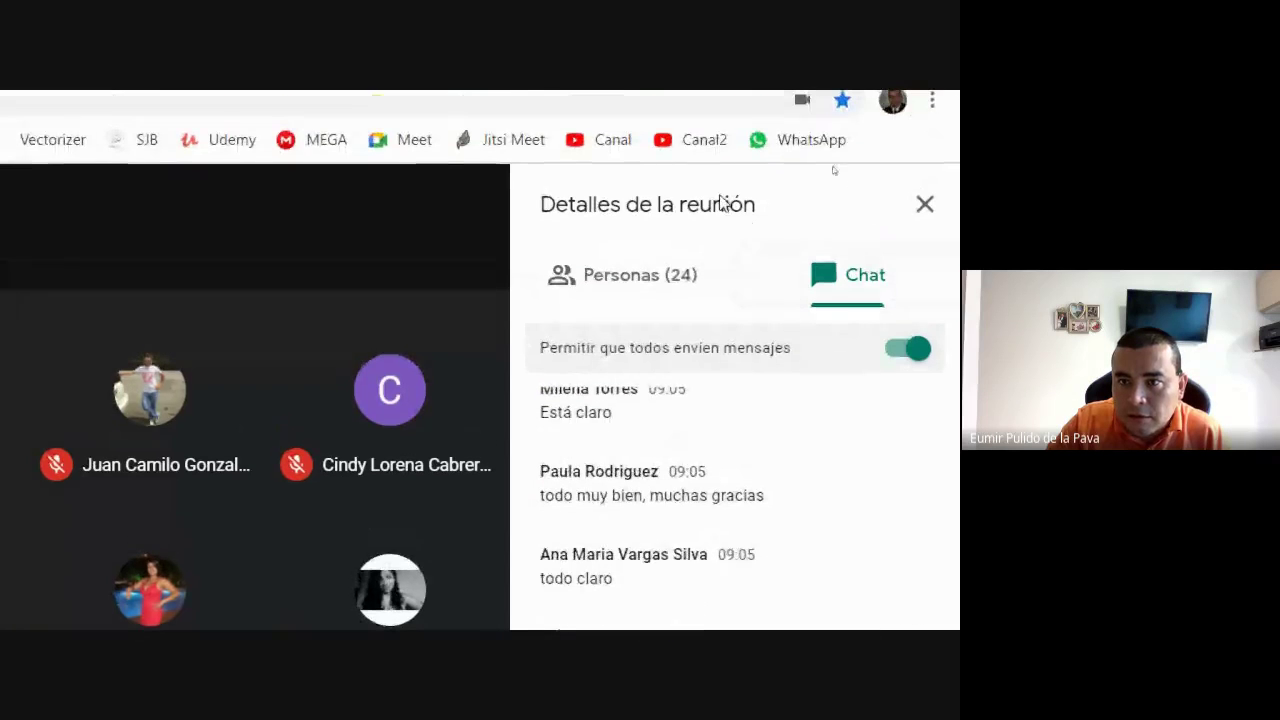
Step: Scroll through the Meet Personas list, then return to the Excel workbook
left_click(735, 290)
scroll(810, 500, "down", 5)
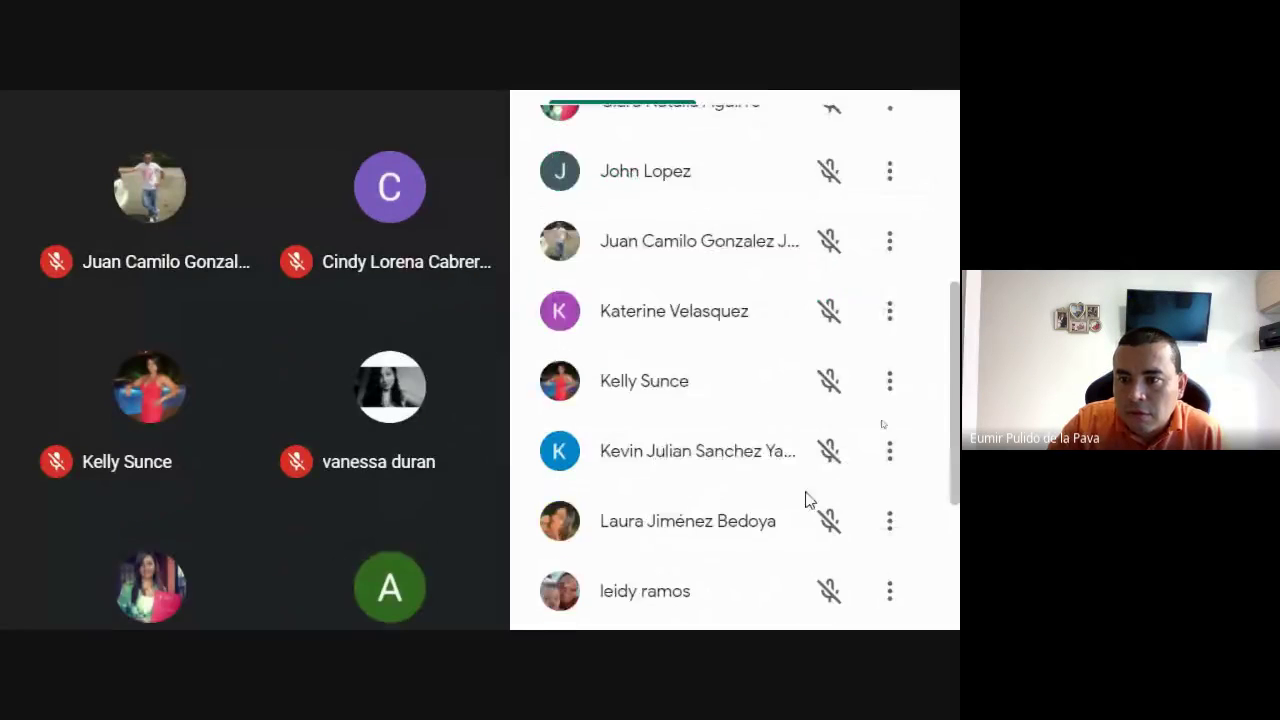
scroll(810, 500, "down", 5)
scroll(700, 500, "down", 1)
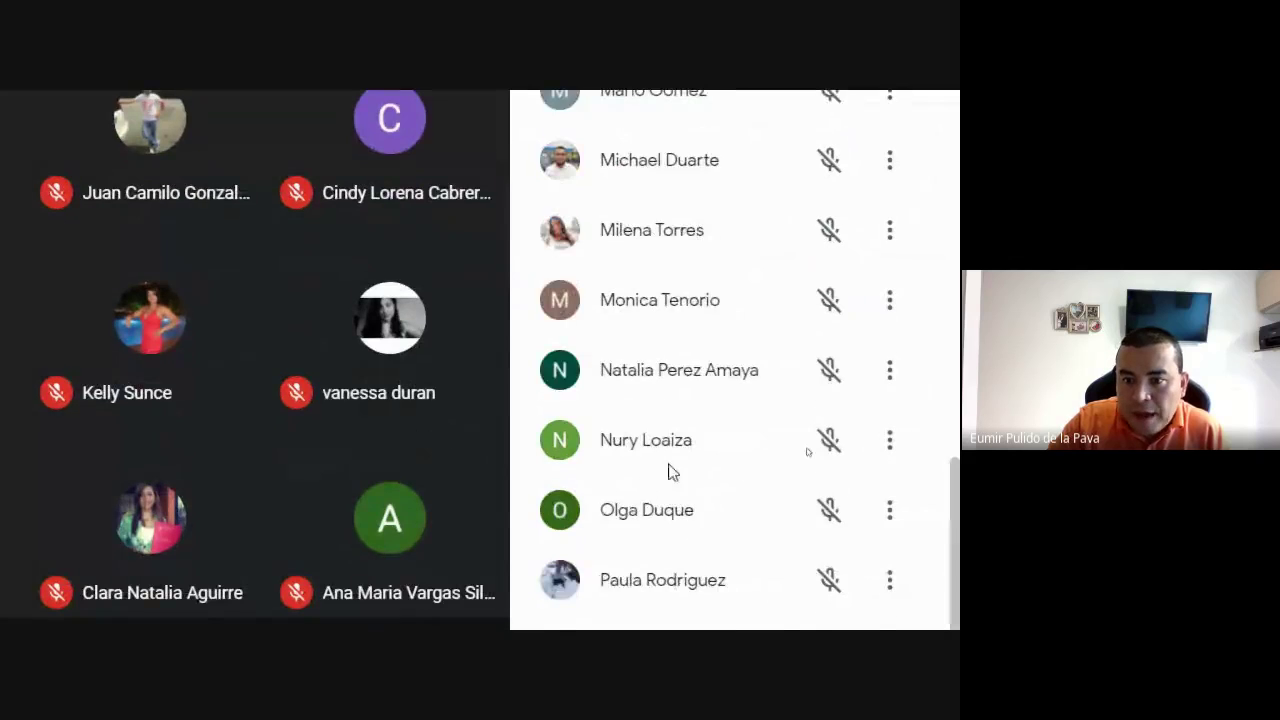
scroll(700, 430, "up", 10)
scroll(723, 394, "up", 2)
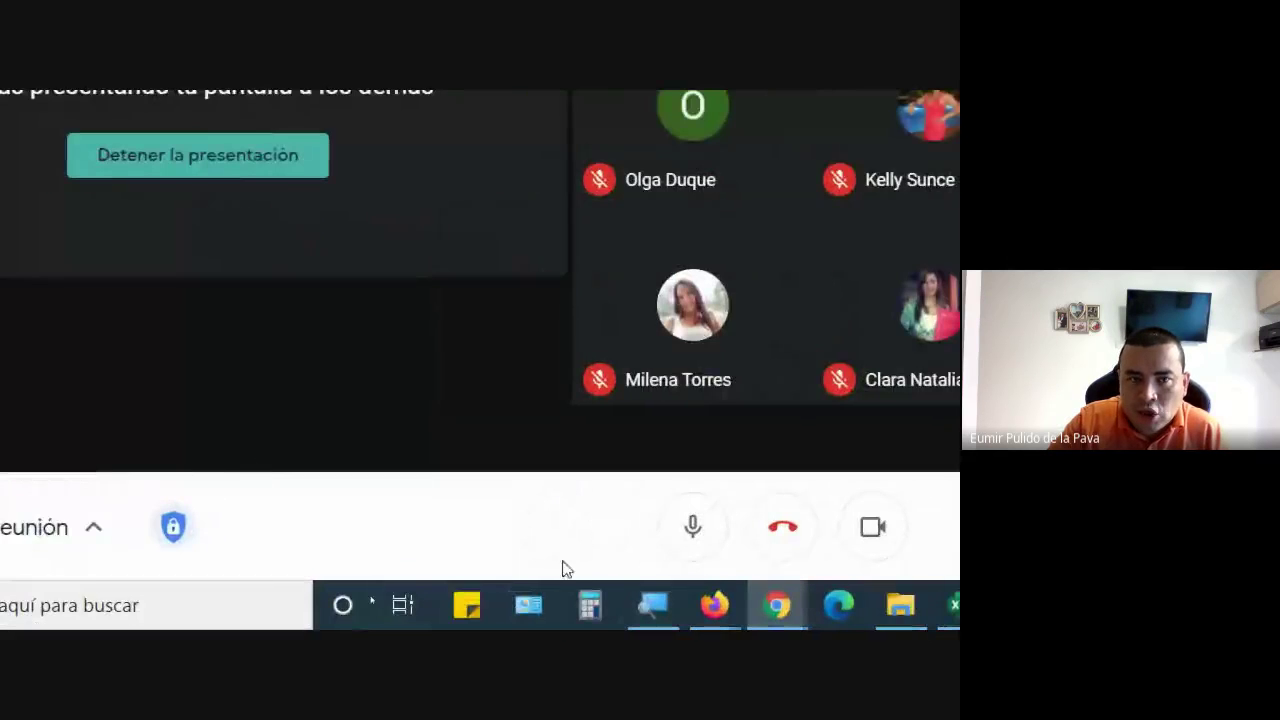
mouse_move(583, 605)
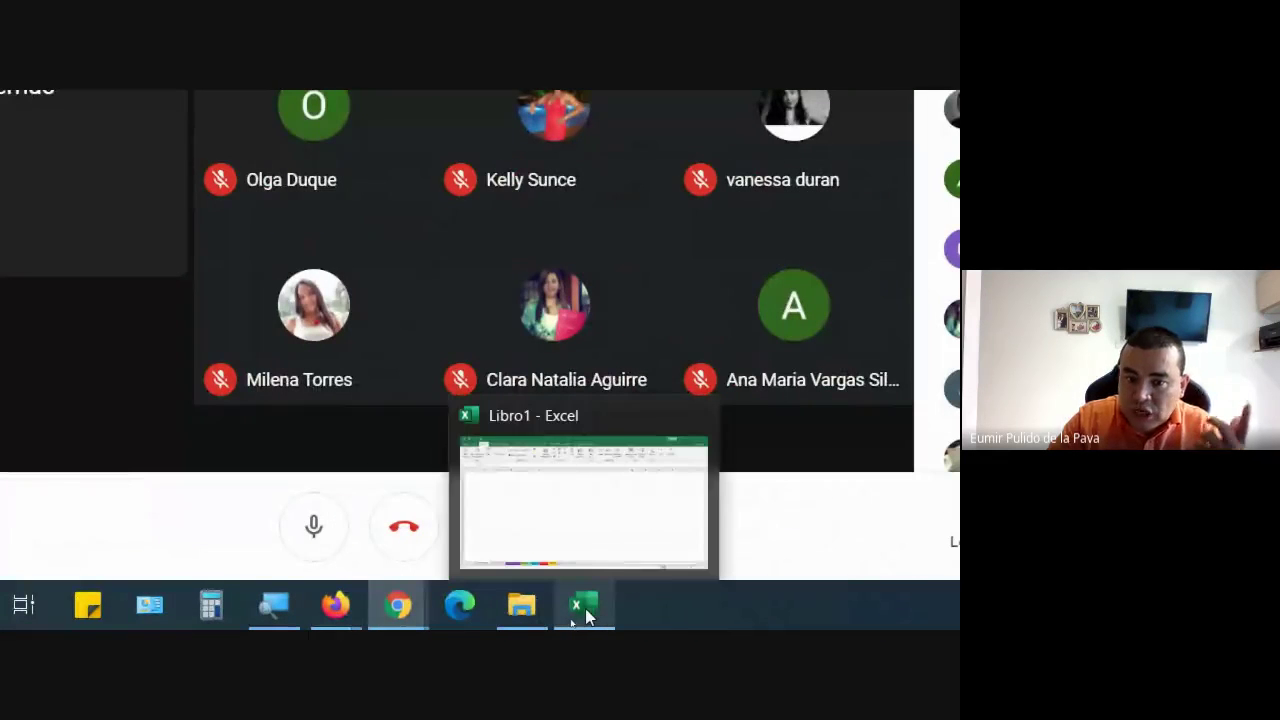
left_click(628, 550)
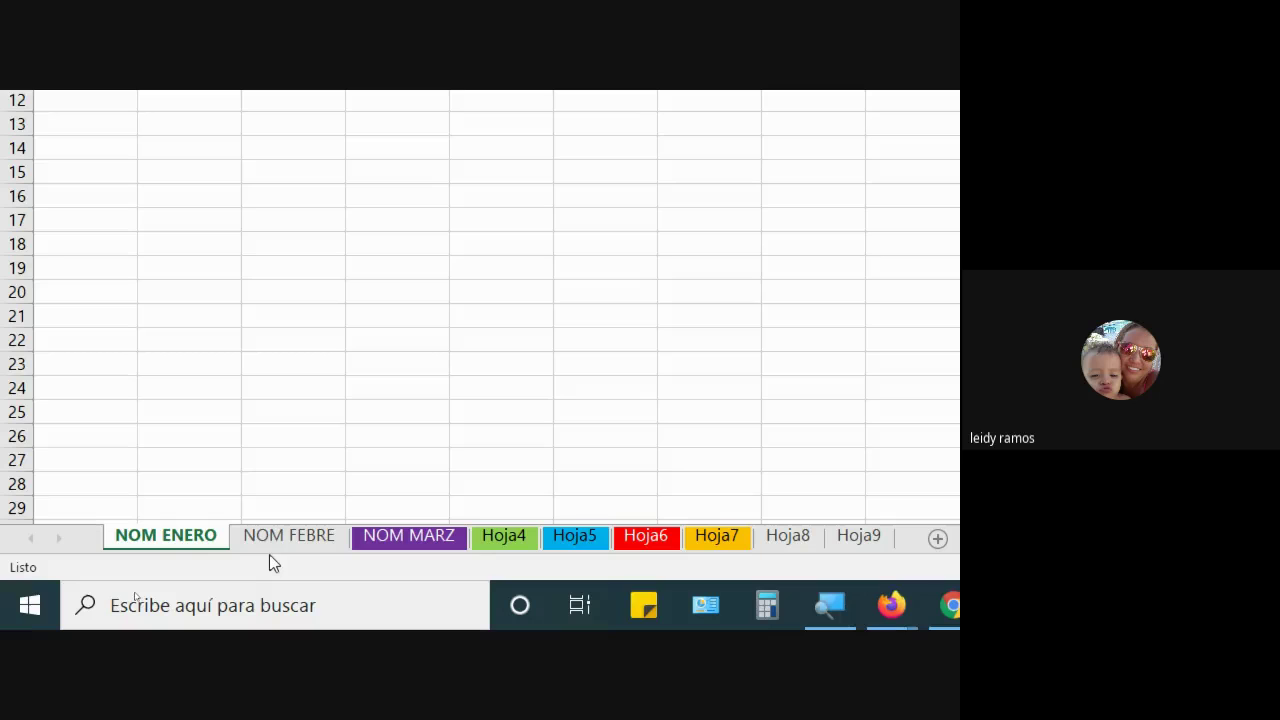
Step: Drag NOM ENERO before Hoja7, then try renaming Hoja7 to NOM ENERO and cancel after the duplicate warning
left_click_drag(195, 540, 708, 540)
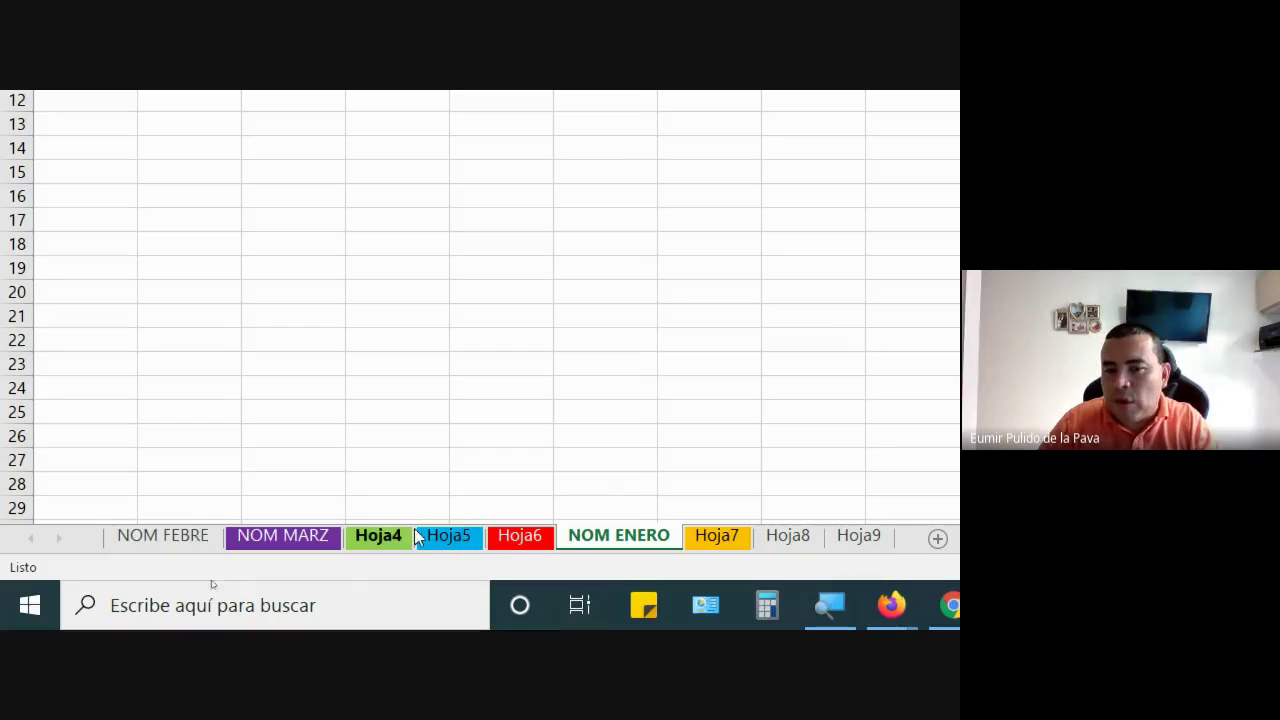
left_click(722, 540)
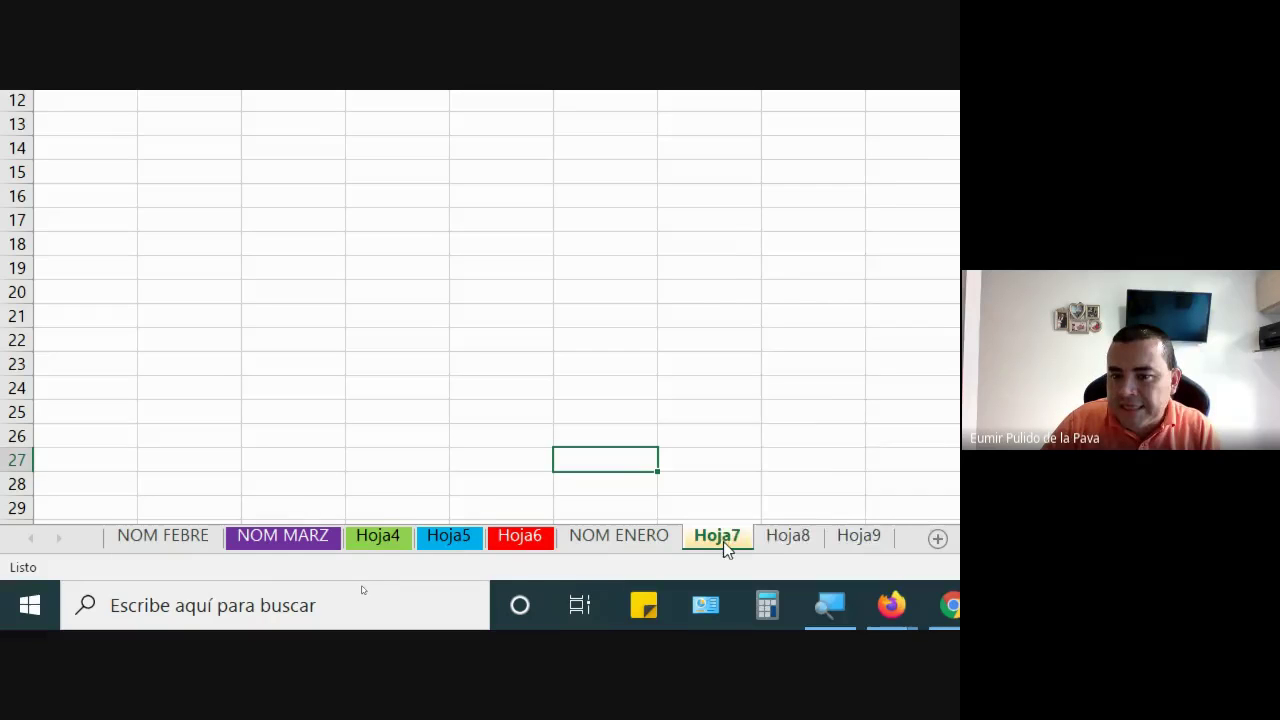
right_click(725, 545)
left_click(816, 309)
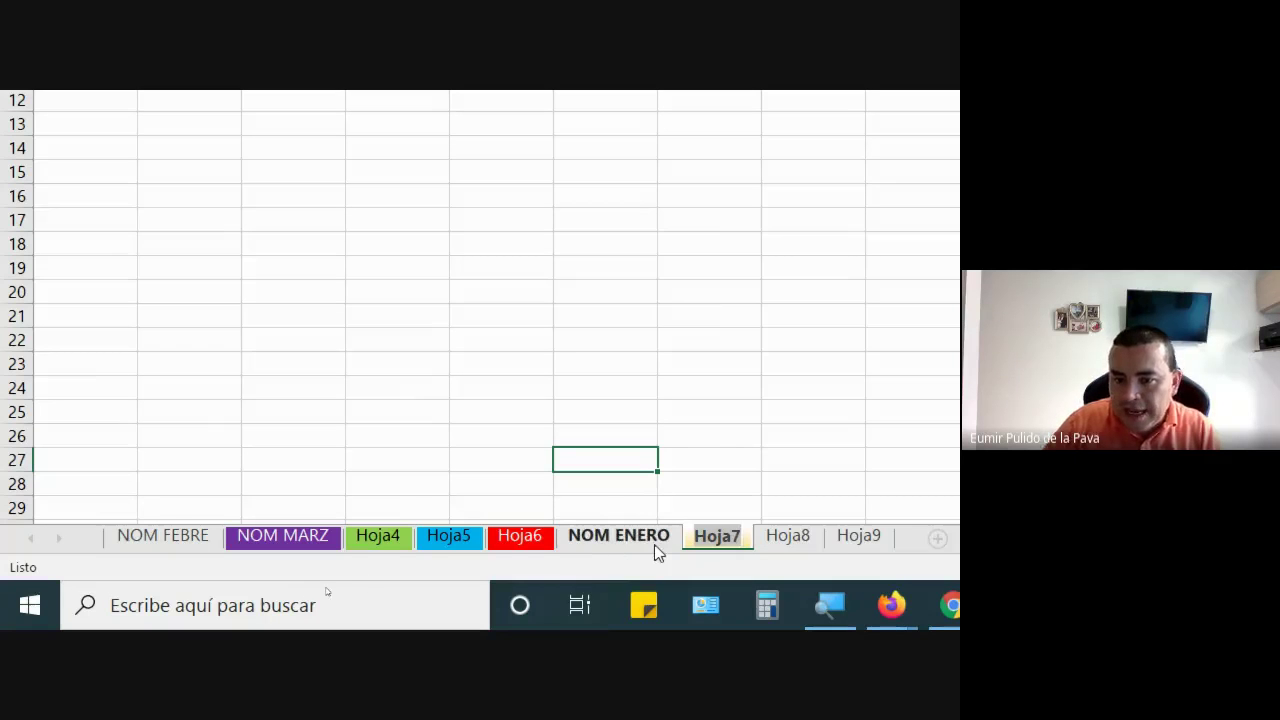
type("NOM")
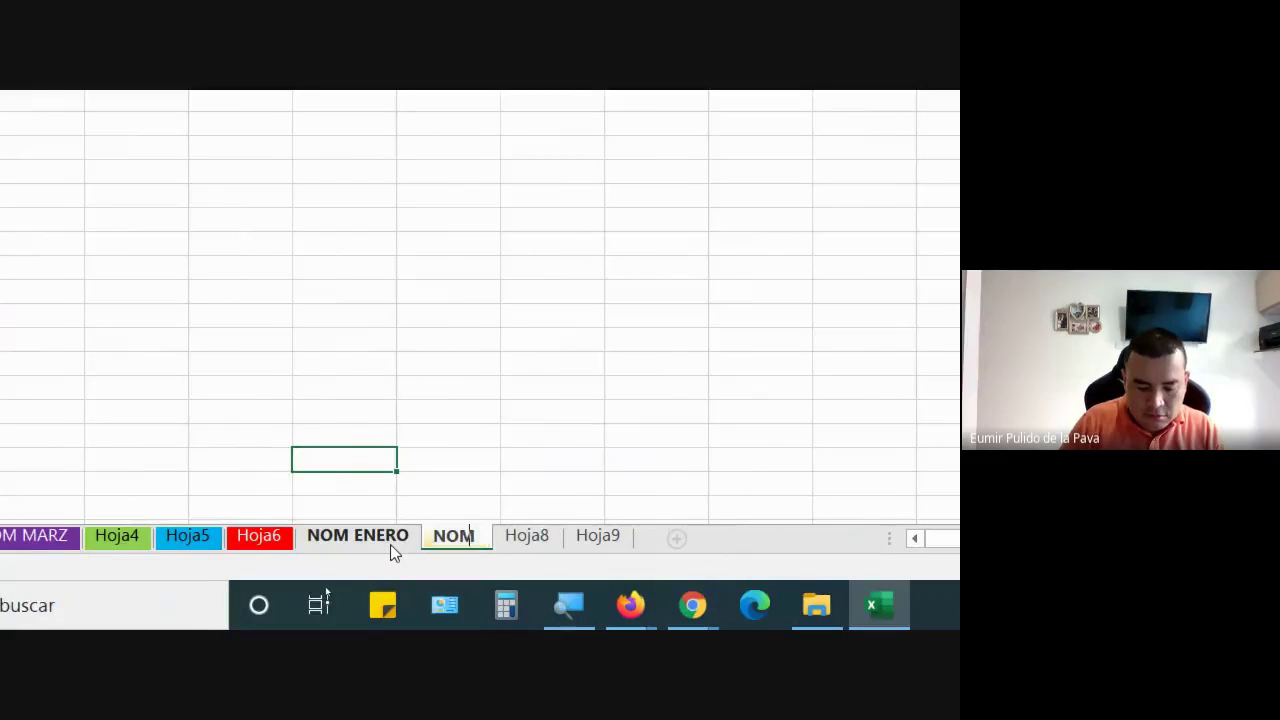
type(" ENERO")
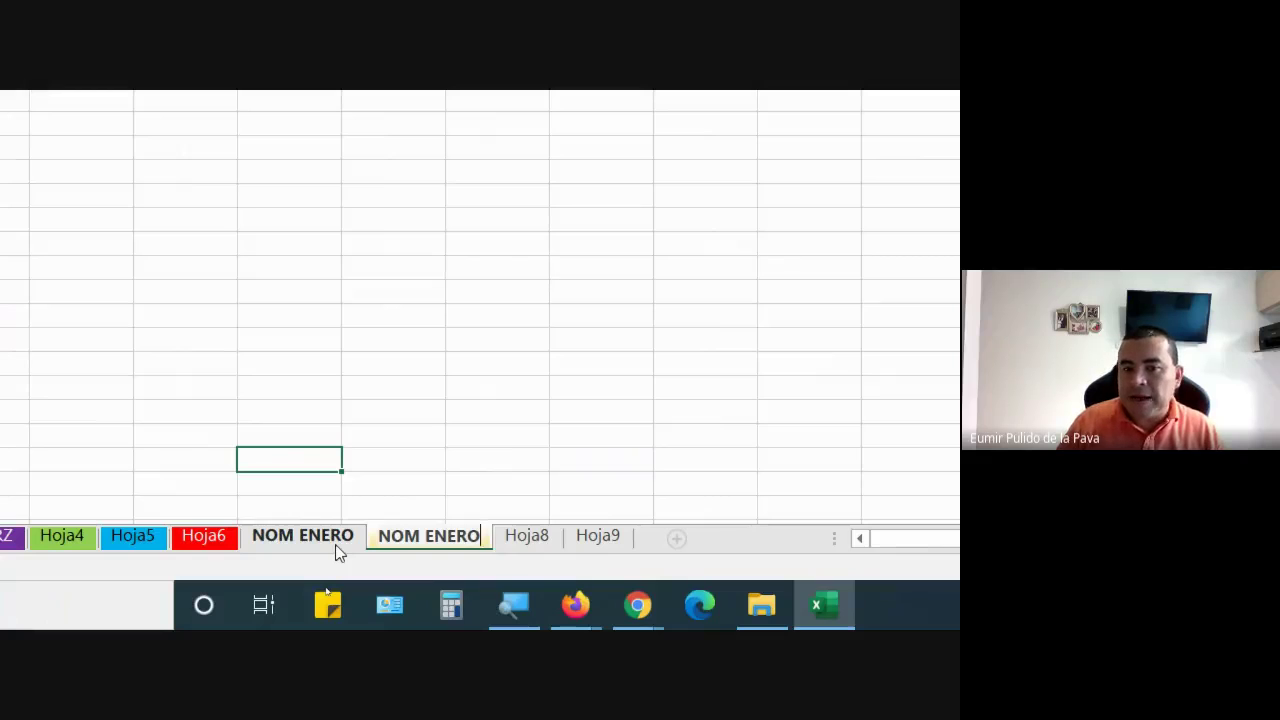
key("Return")
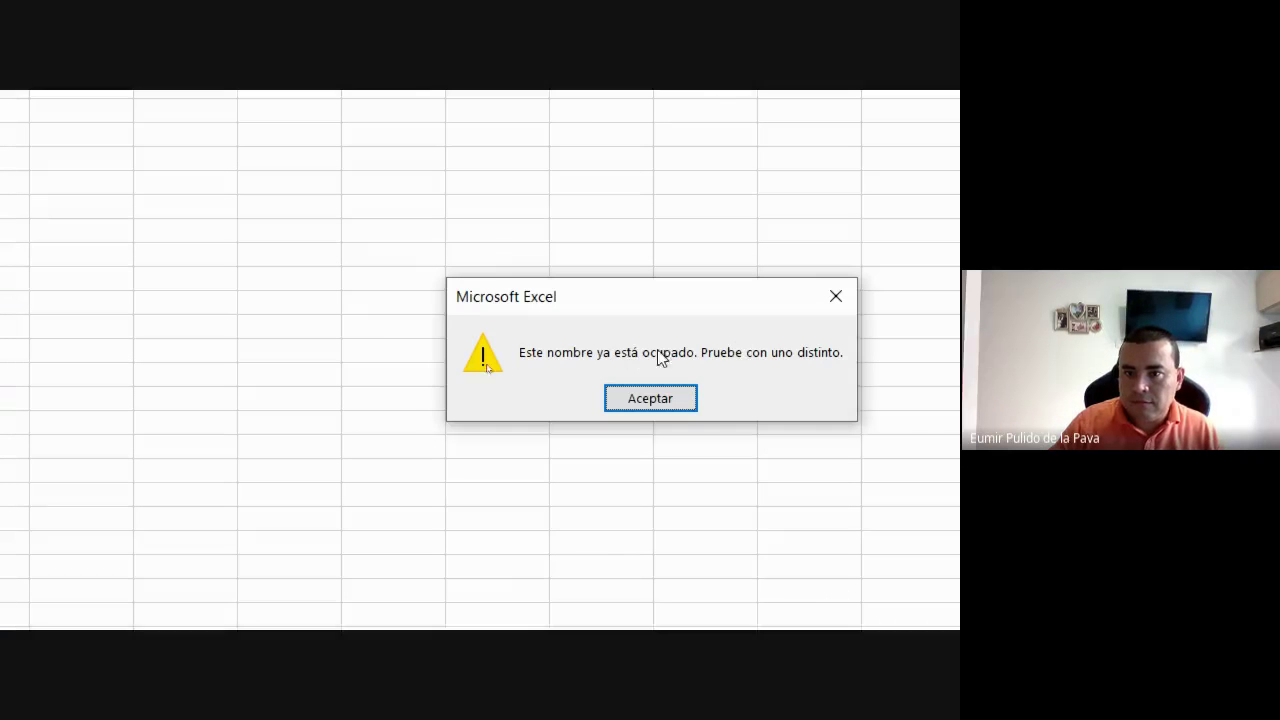
left_click(638, 400)
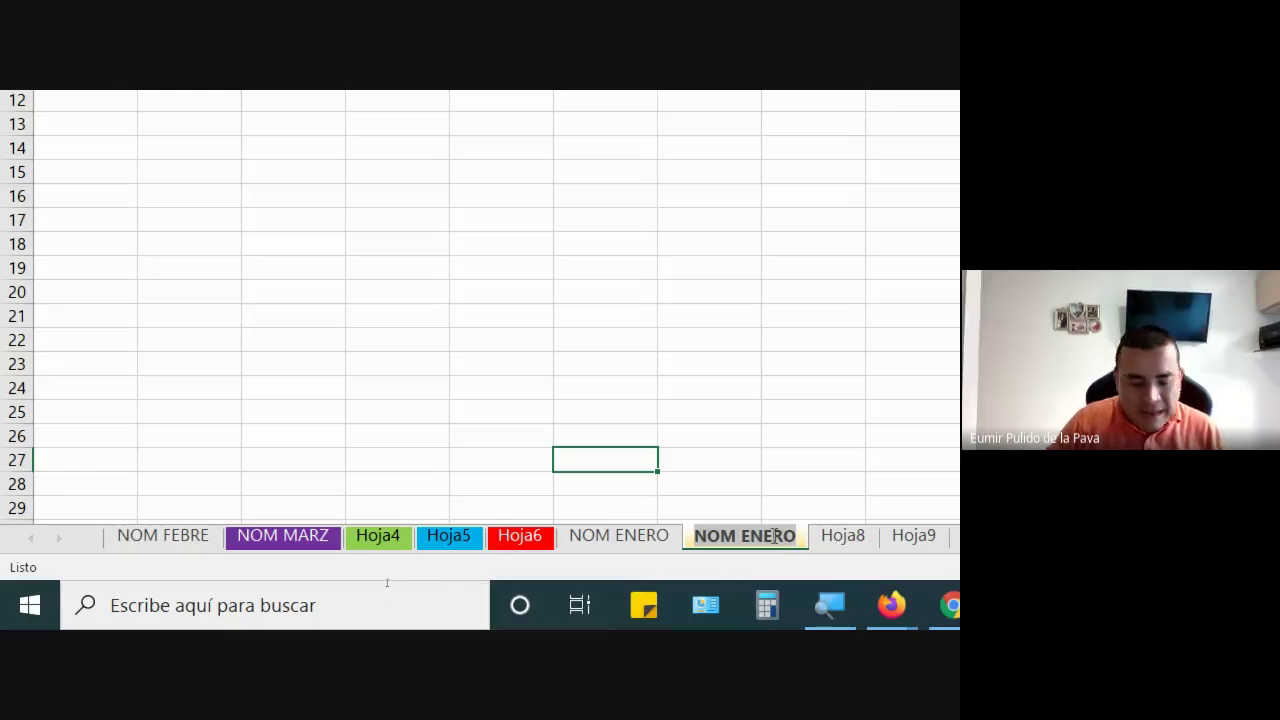
key("Escape")
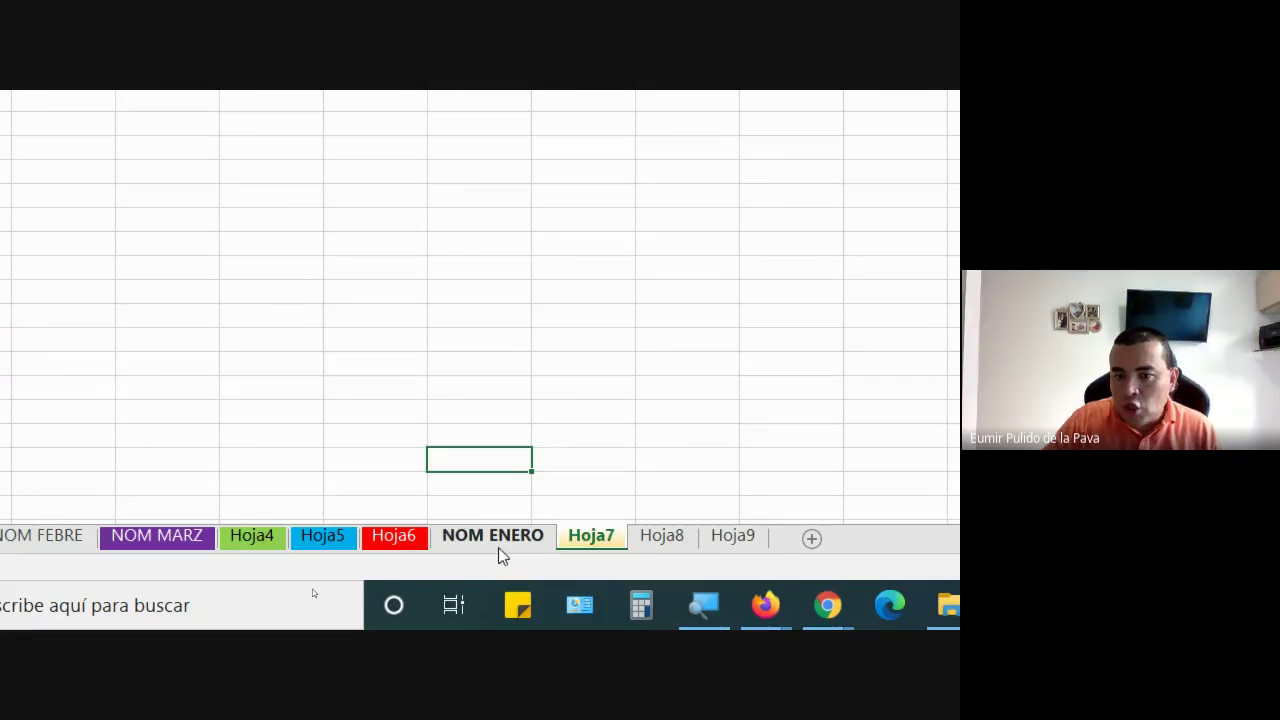
left_click(498, 547)
Step: Move NOM ENERO after Hoja7, then view NOM FEBRE, NOM MARZ, Hoja4, Hoja5 and Hoja6 in turn
left_click_drag(503, 555, 590, 550)
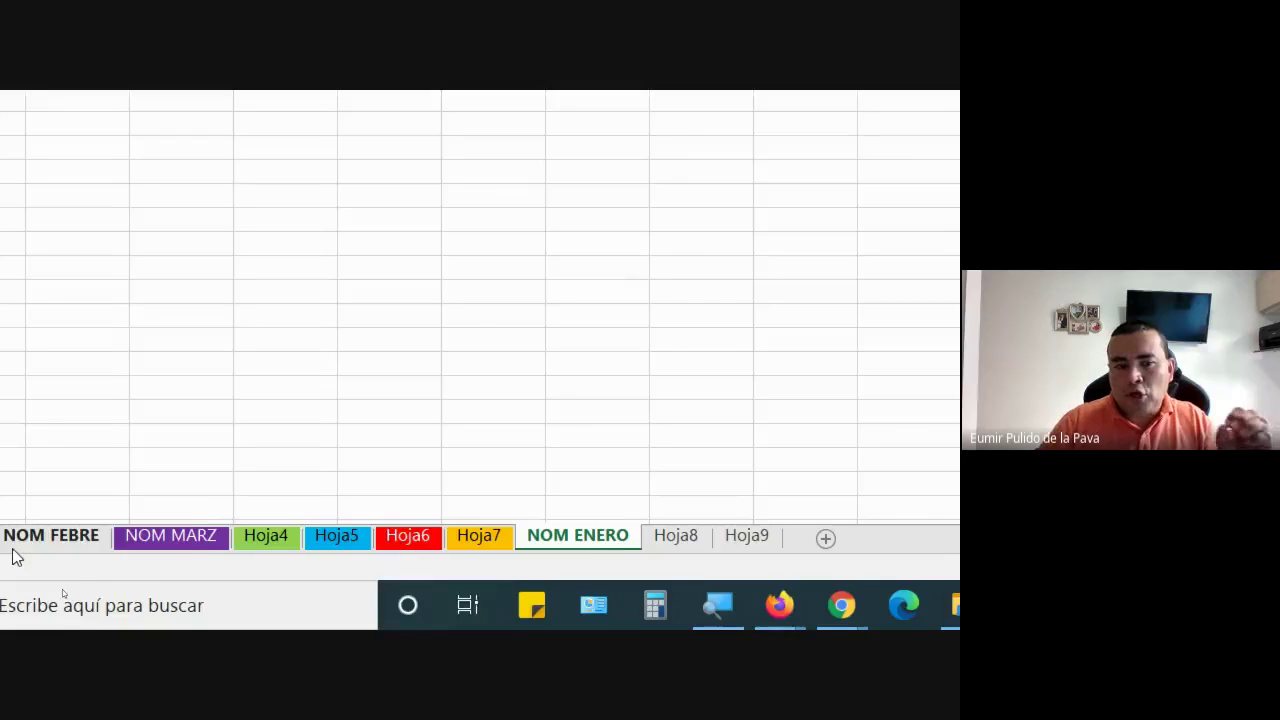
left_click(155, 537)
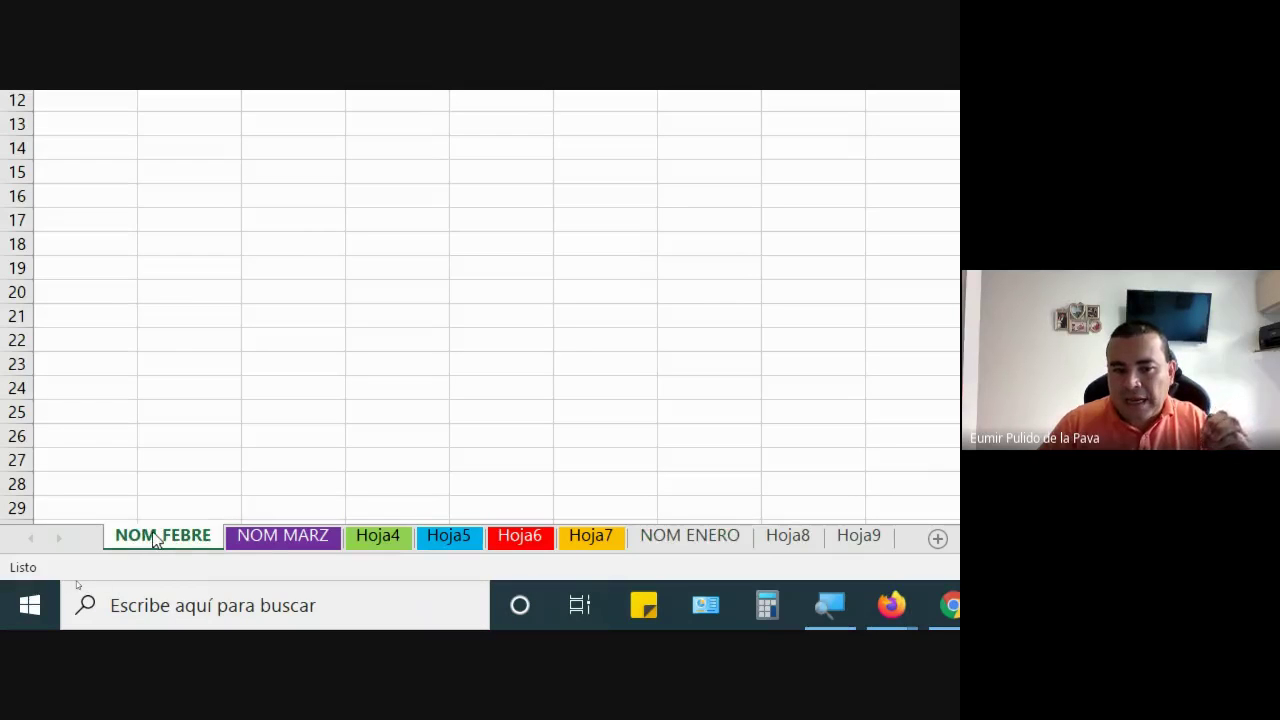
left_click(267, 541)
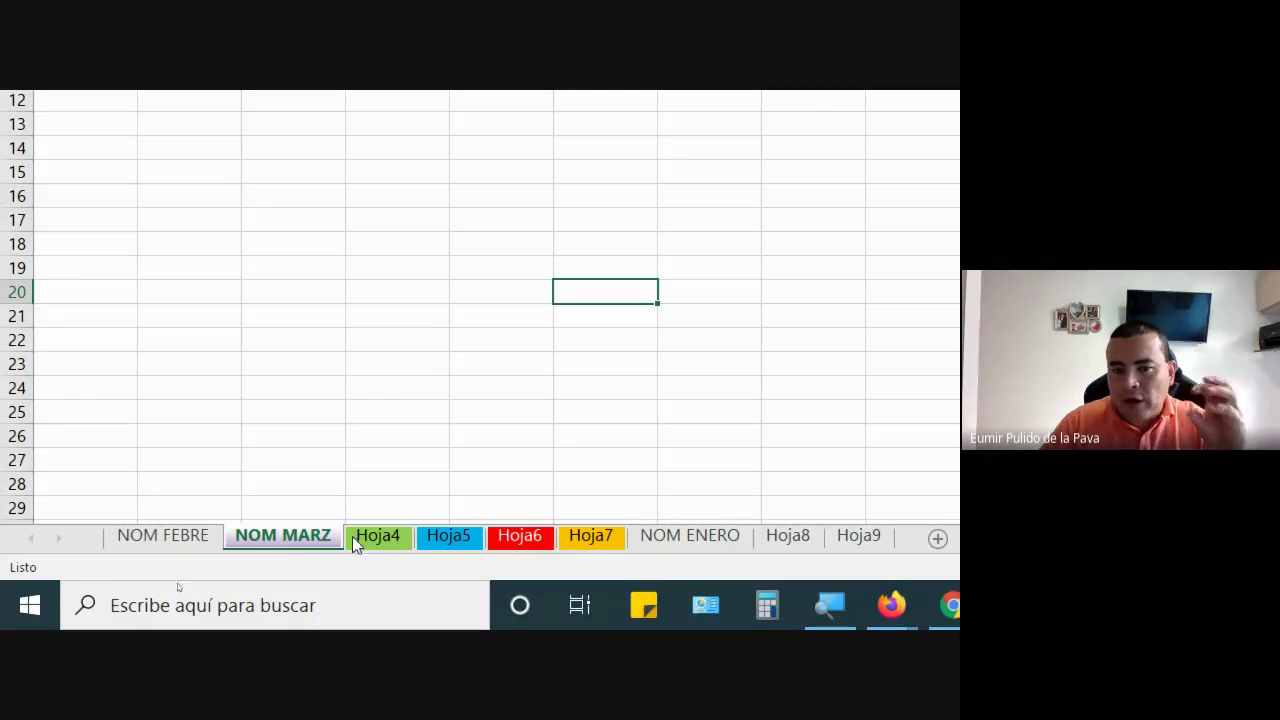
left_click(378, 541)
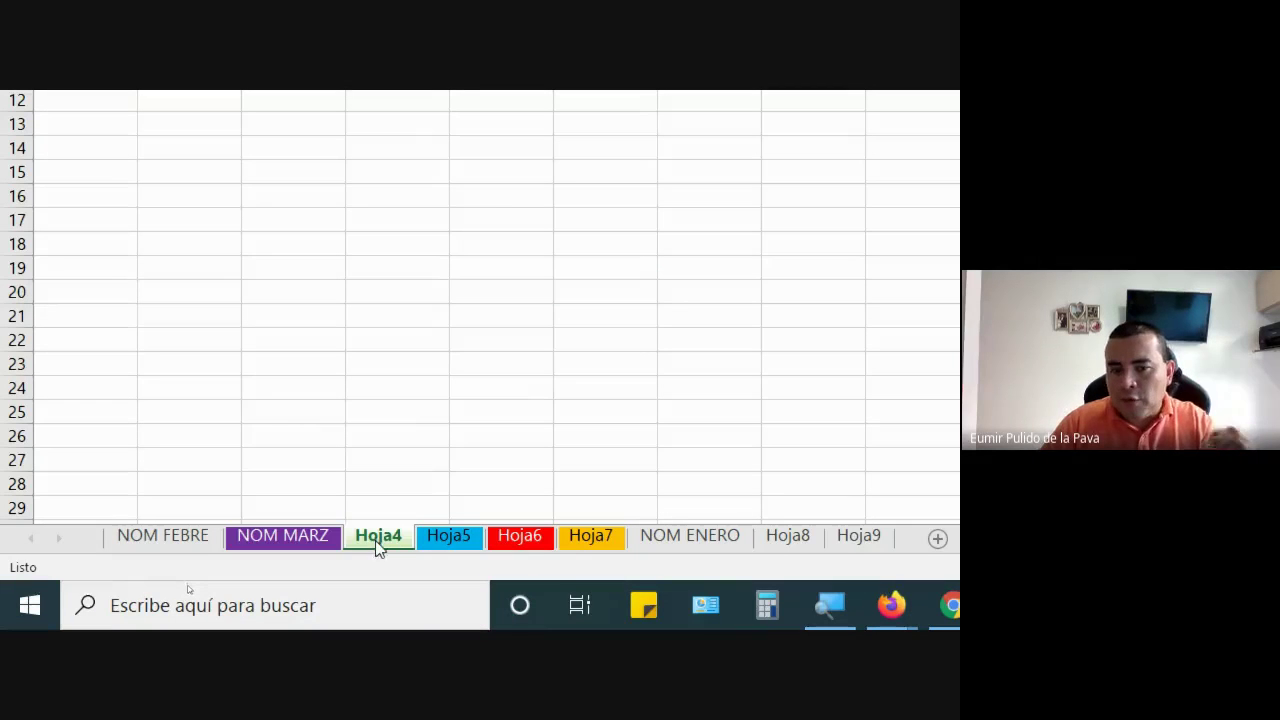
left_click(432, 538)
left_click(520, 538)
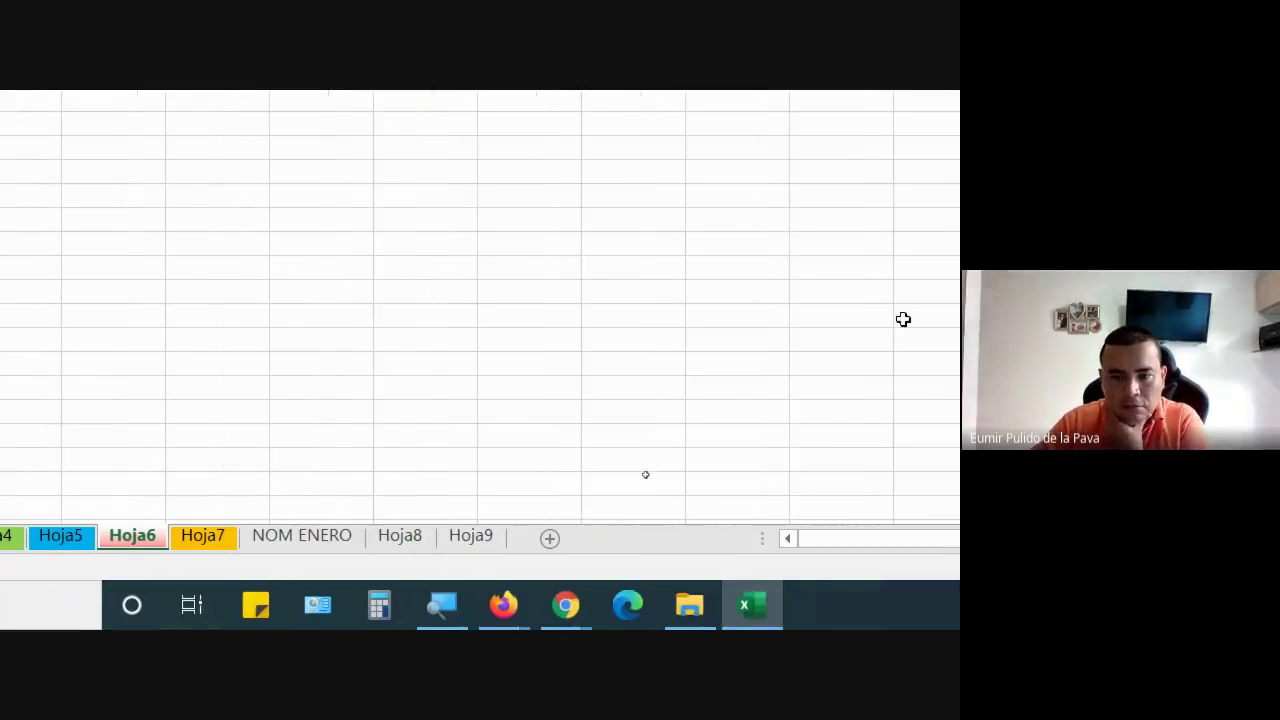
mouse_move(565, 605)
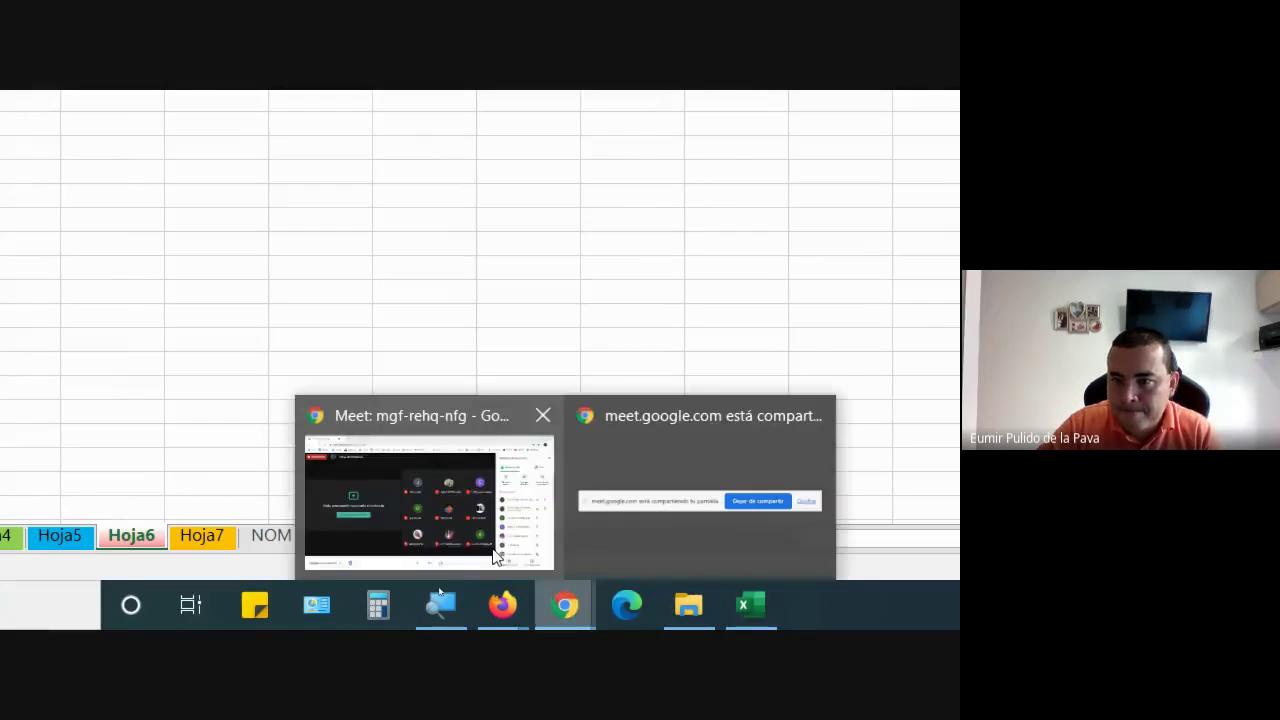
left_click(430, 490)
left_click(862, 358)
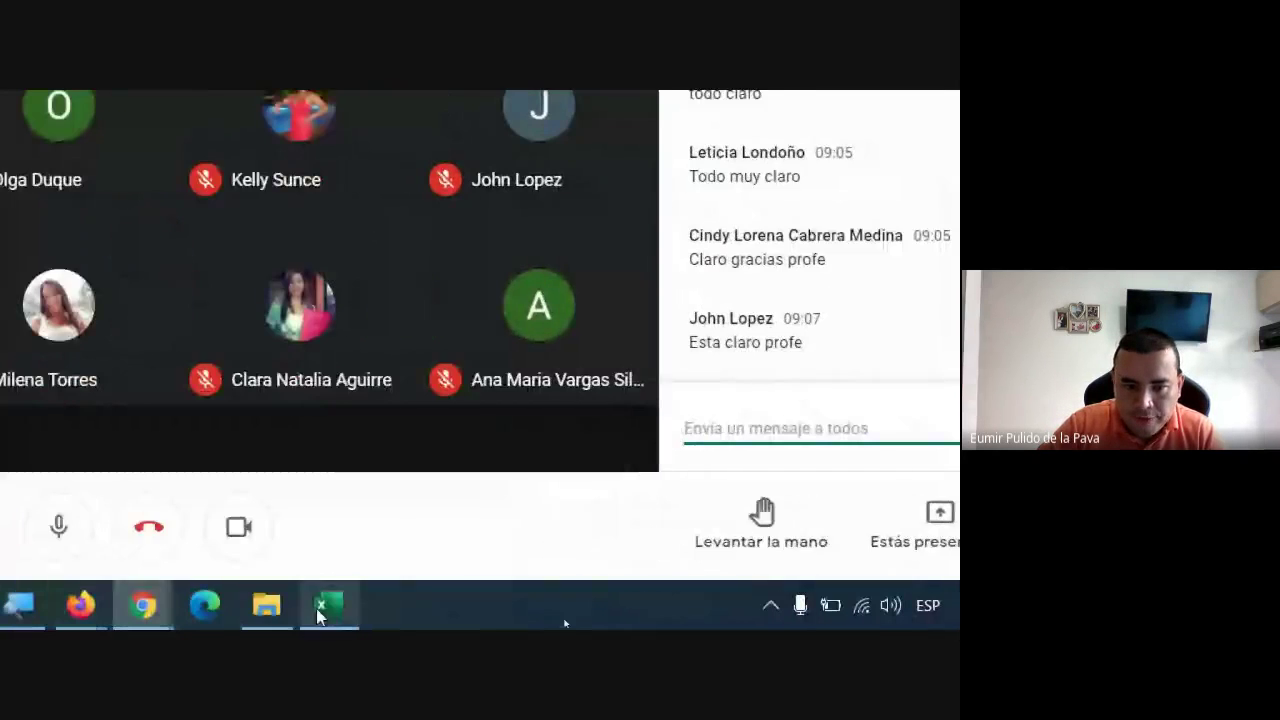
left_click(203, 604)
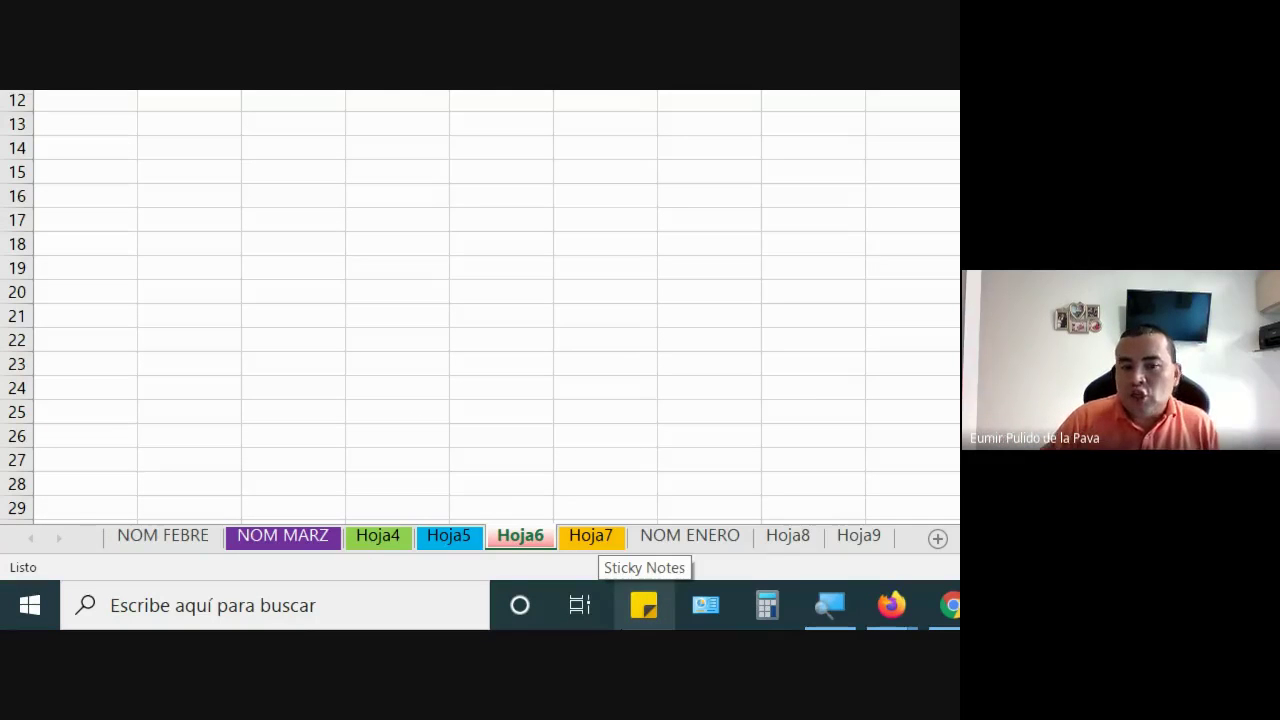
Step: On Hoja5, type the sample entries SDF, SDA, SADF and SD into several cells
left_click(180, 538)
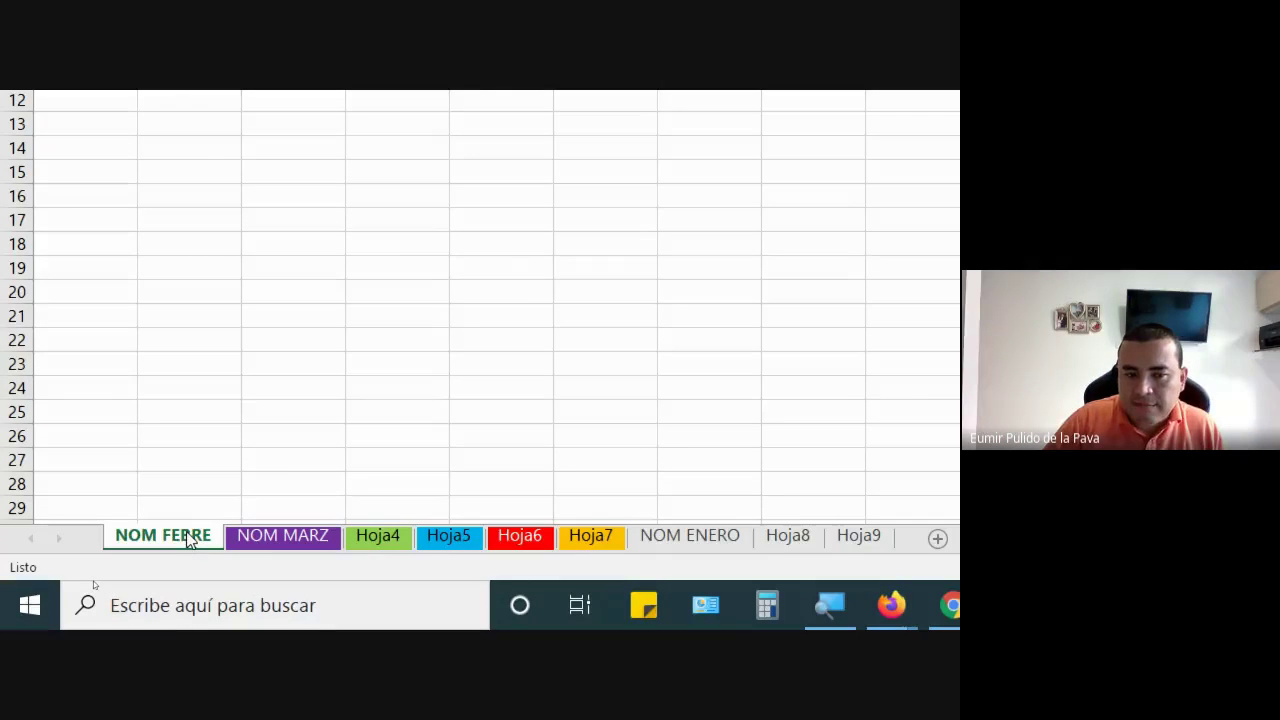
left_click(440, 538)
left_click(292, 238)
type("SDF")
left_click(112, 289)
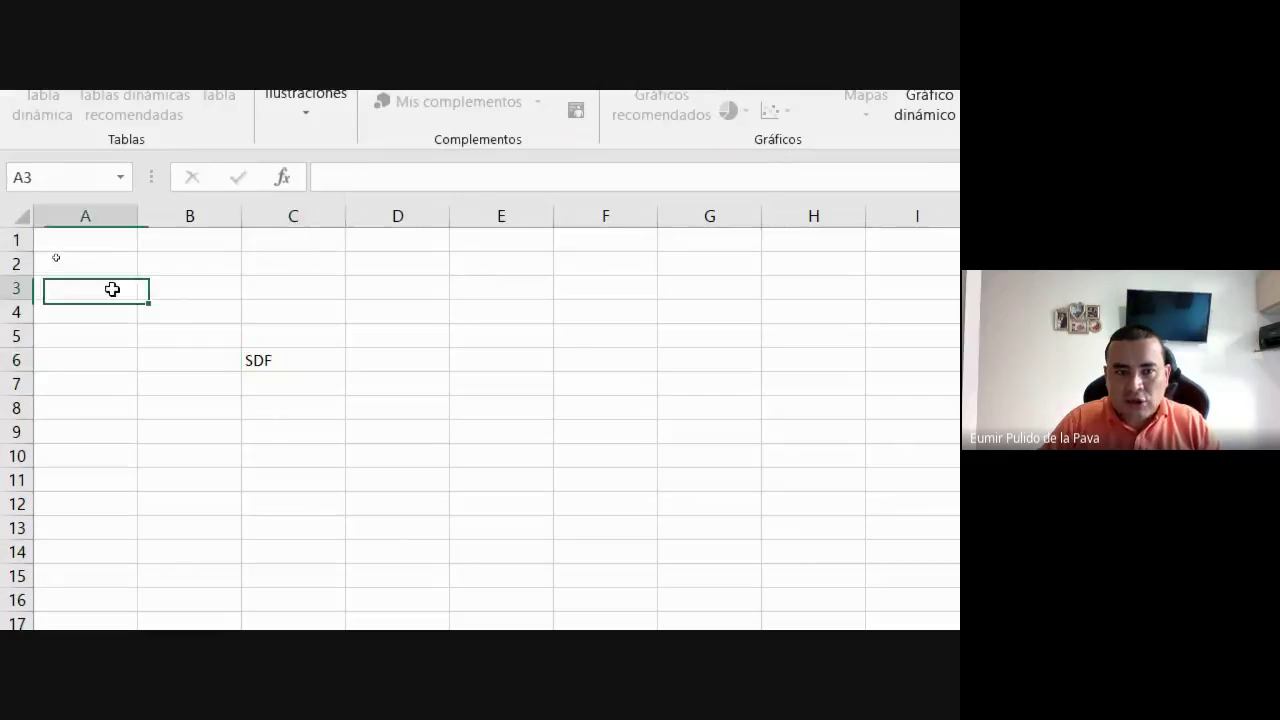
type("SDA")
left_click(457, 471)
type("SADF")
left_click(366, 240)
type("SD")
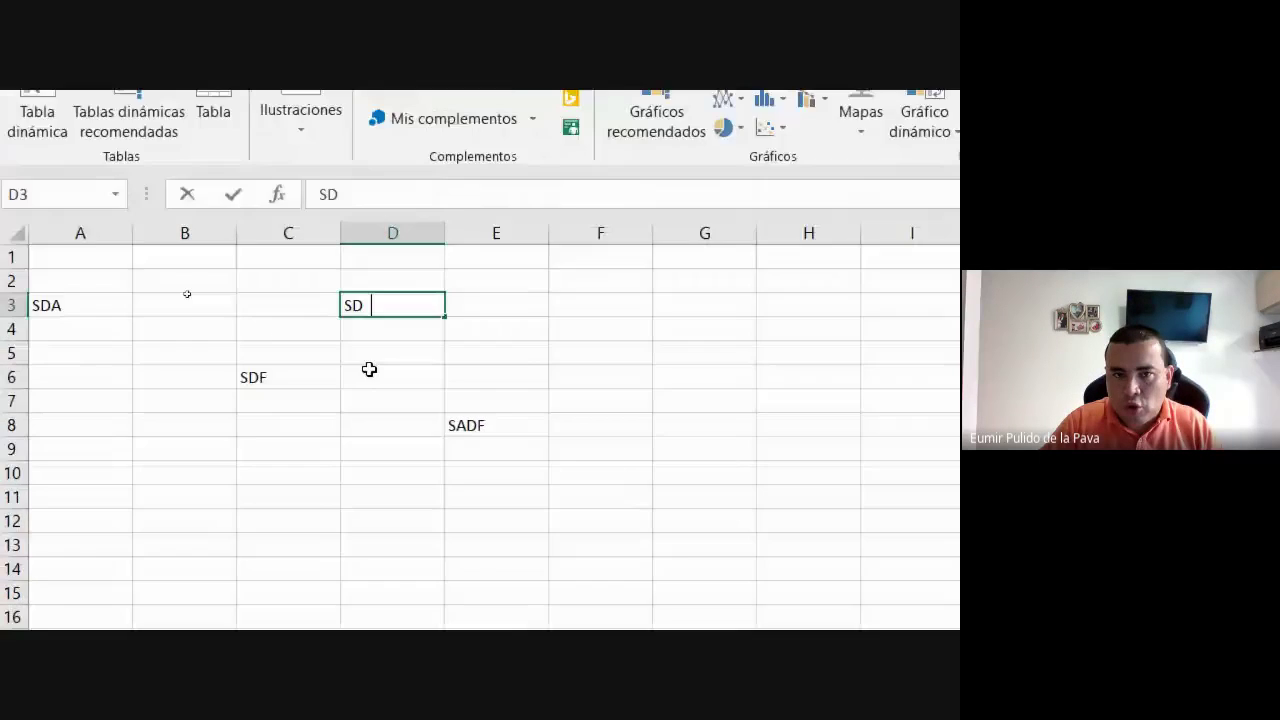
left_click(303, 362)
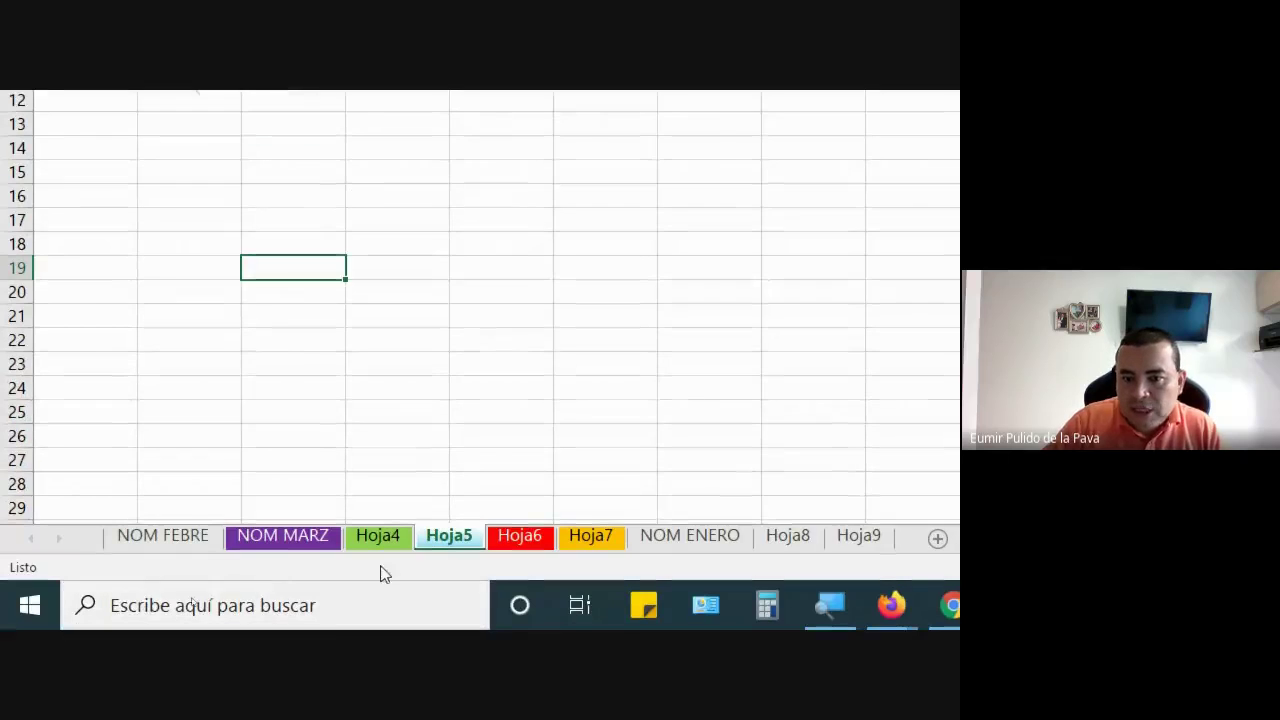
Step: Delete the Hoja5 sheet, cancelling the first prompt and confirming Eliminar on the second
right_click(453, 539)
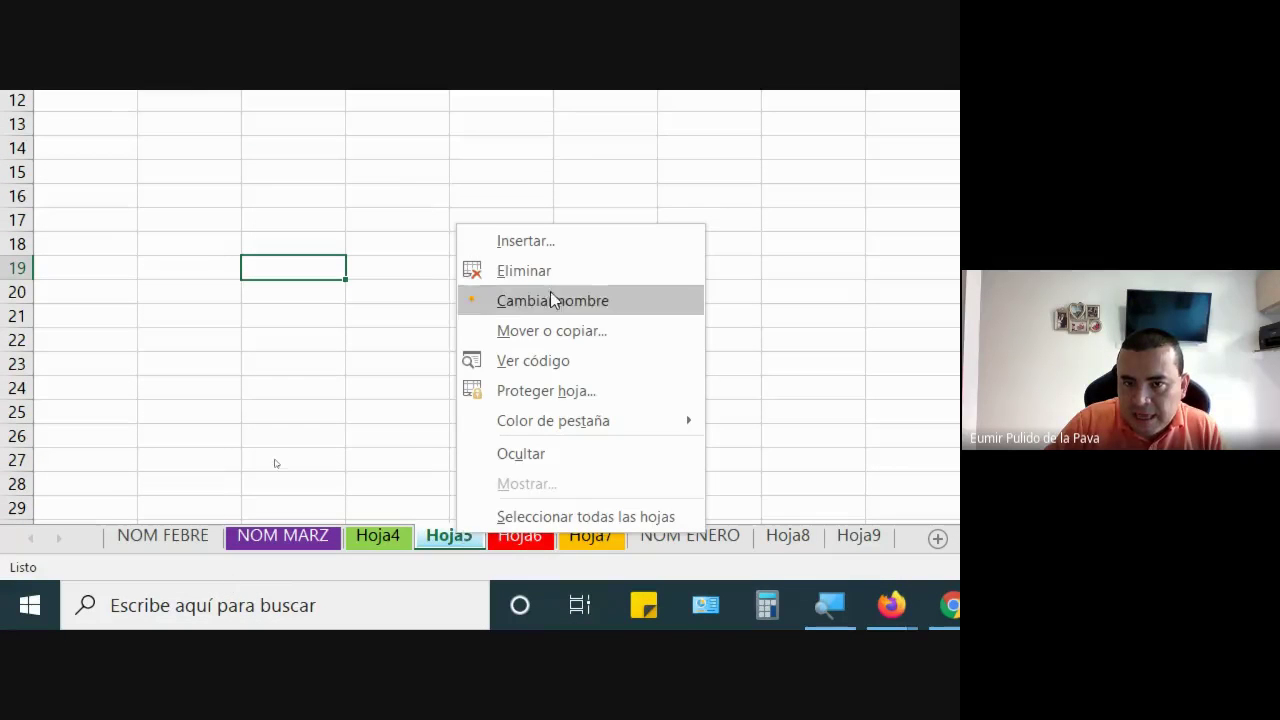
left_click(530, 271)
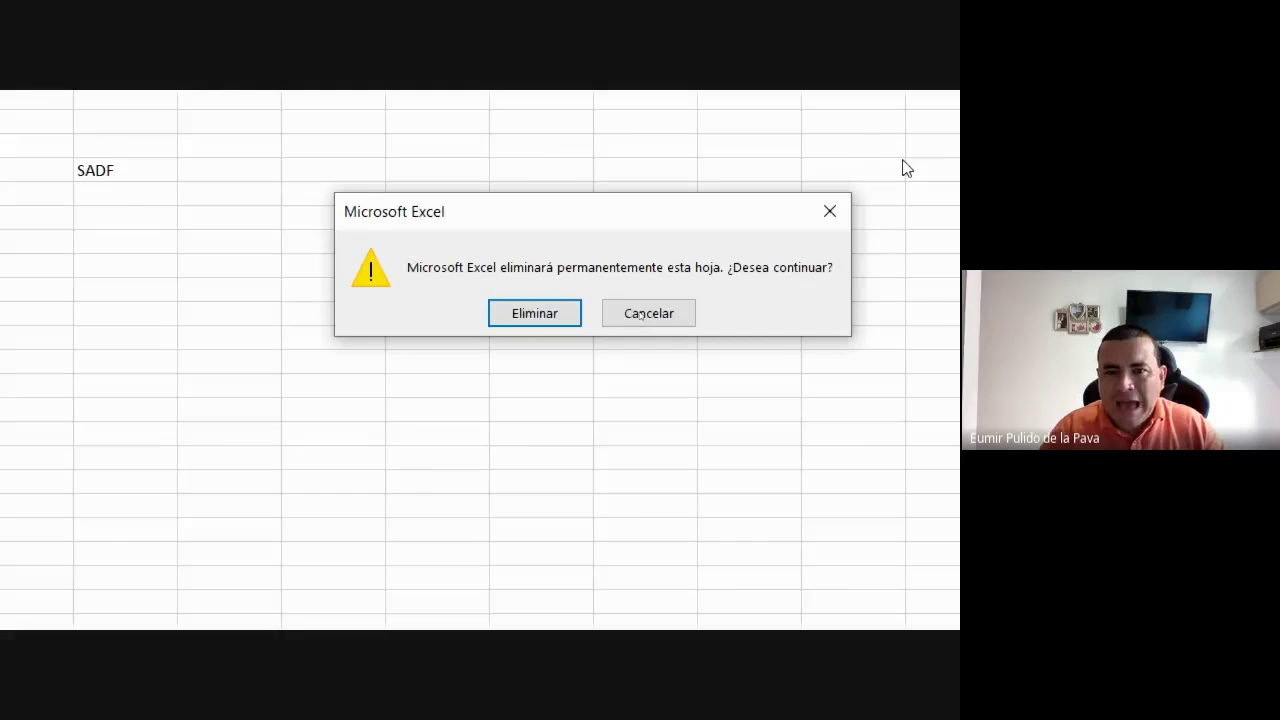
left_click(640, 313)
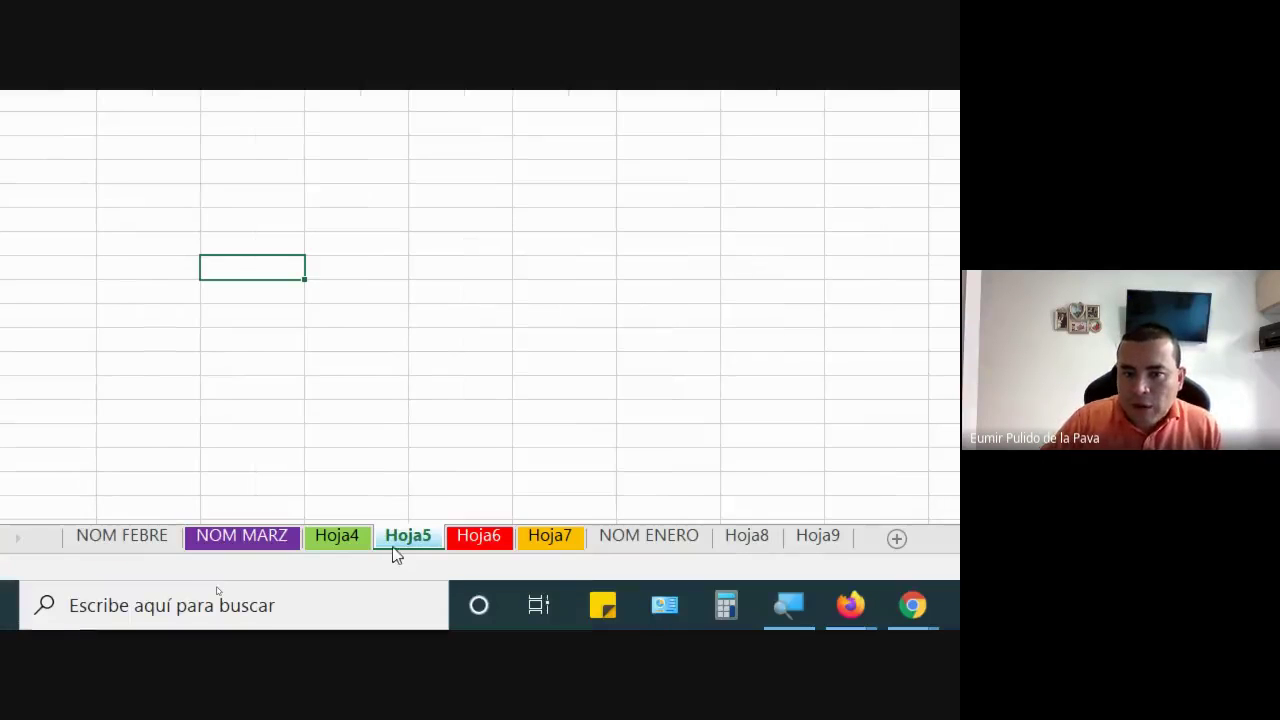
right_click(402, 538)
left_click(549, 276)
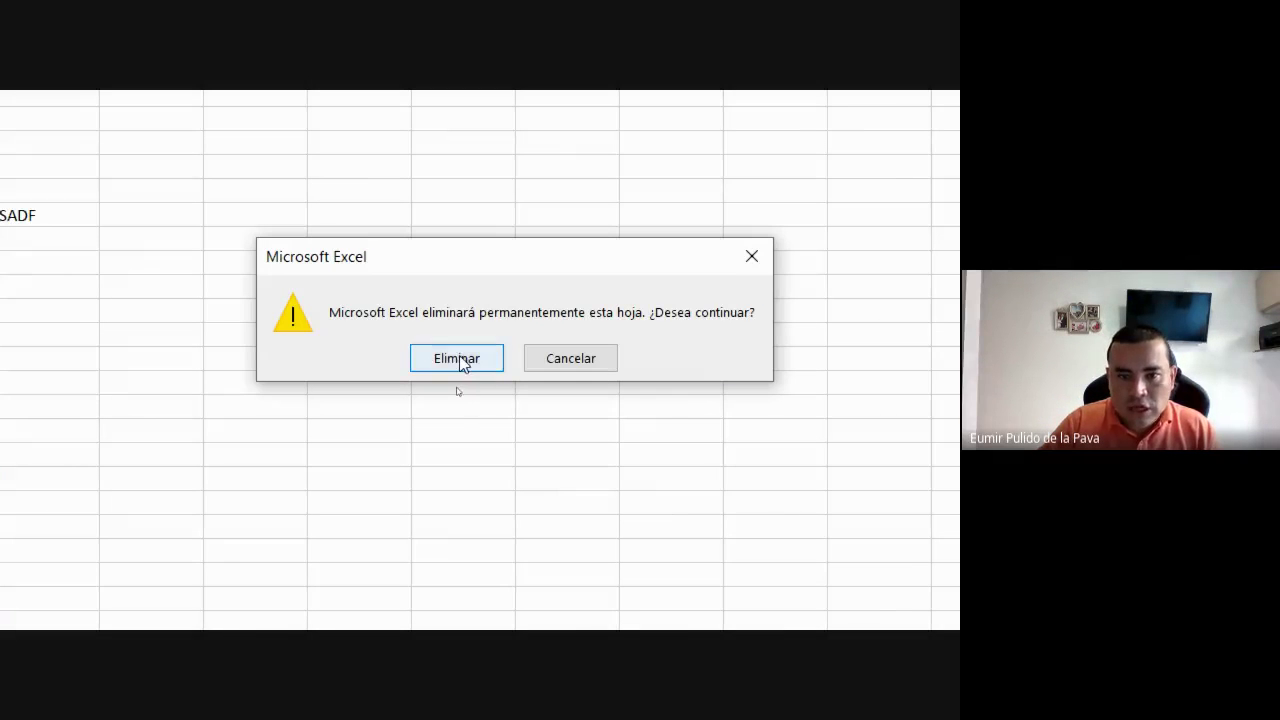
left_click(458, 359)
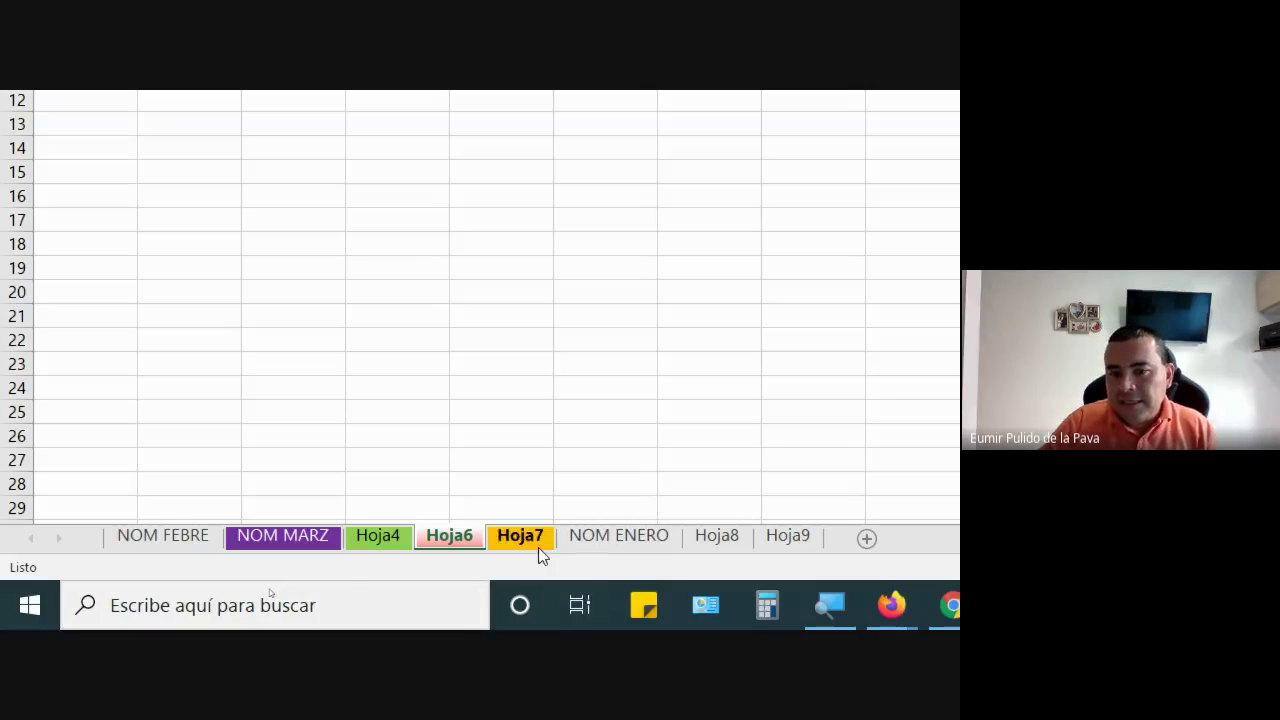
left_click(780, 540)
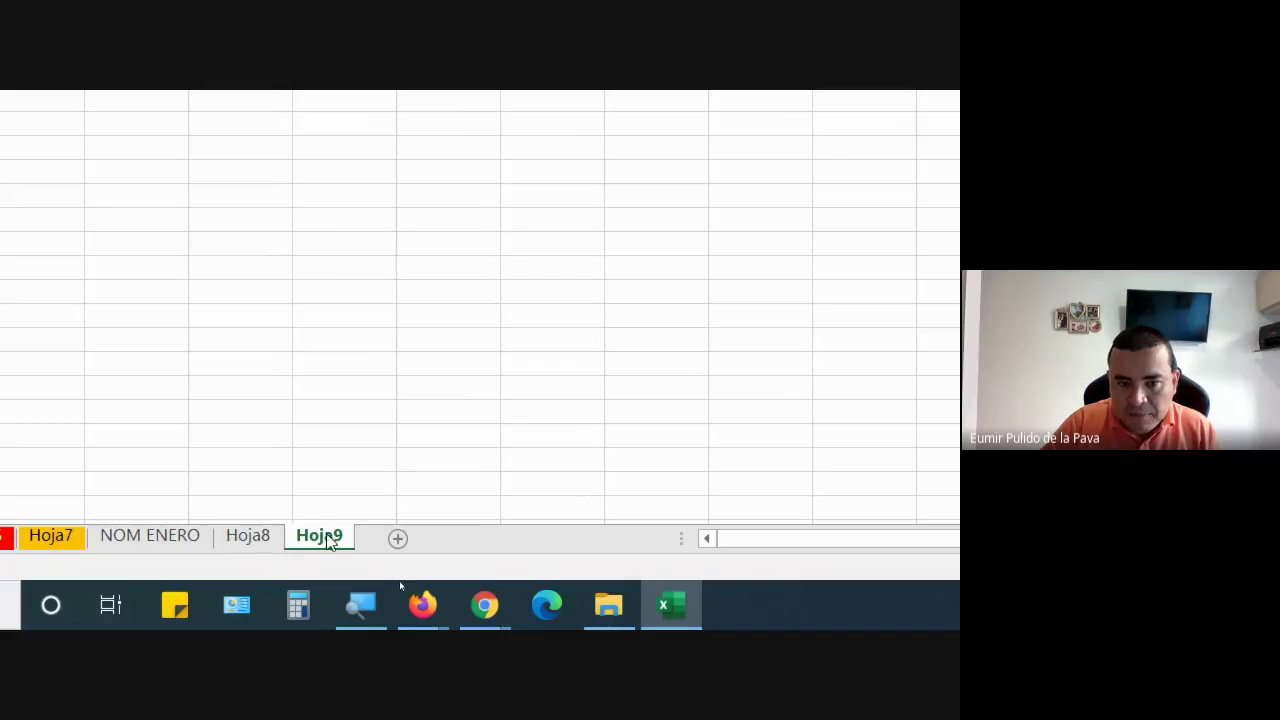
Step: Delete the empty Hoja9 sheet and enter 1 in cell C11 of Hoja8
right_click(330, 541)
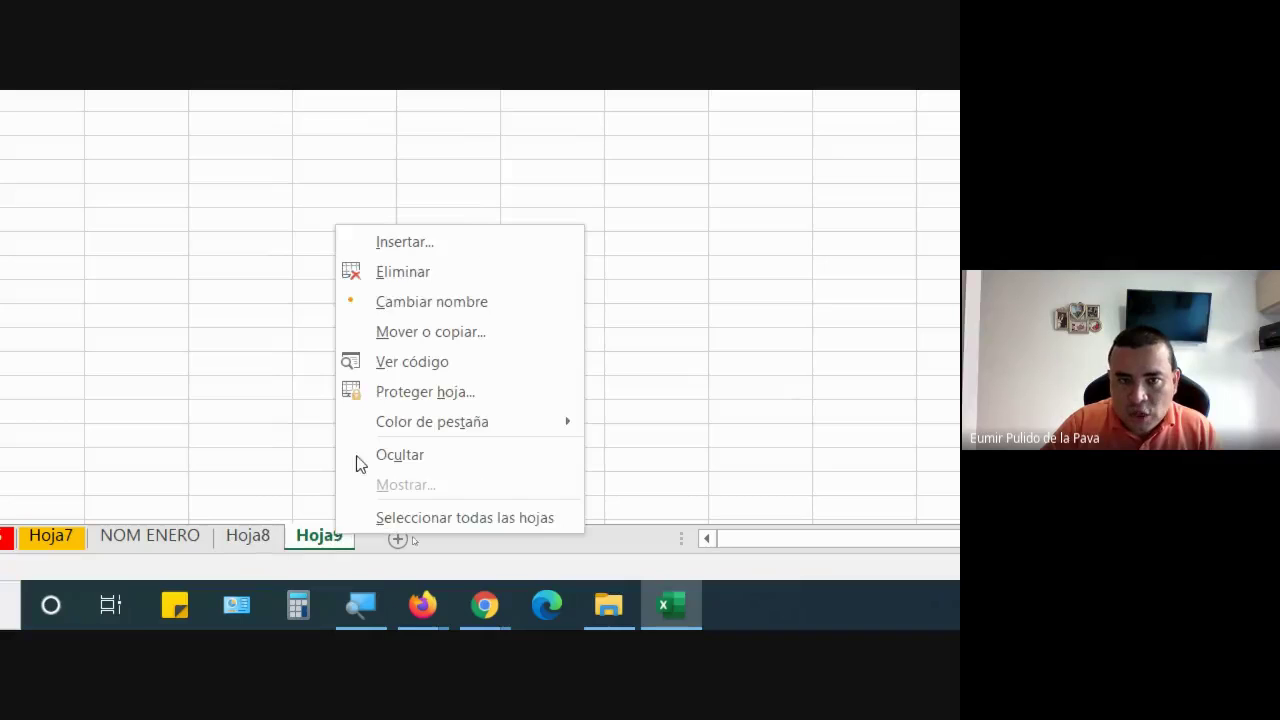
left_click(410, 274)
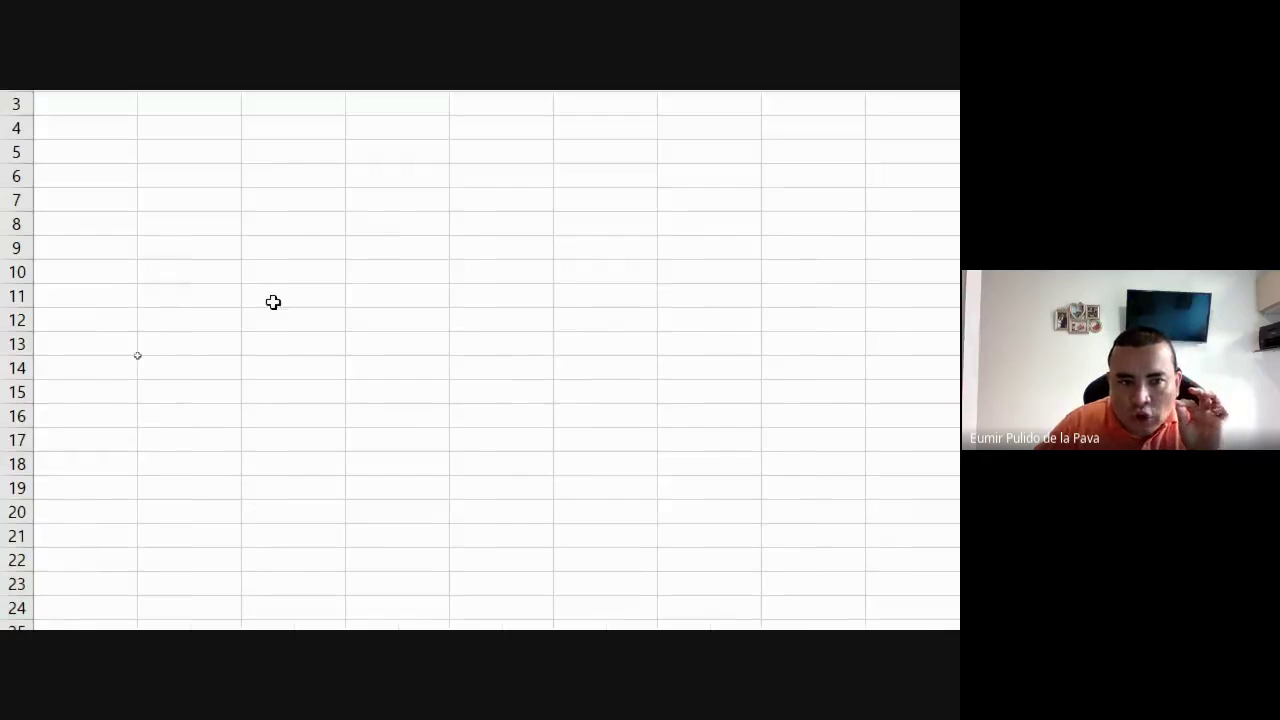
left_click(273, 302)
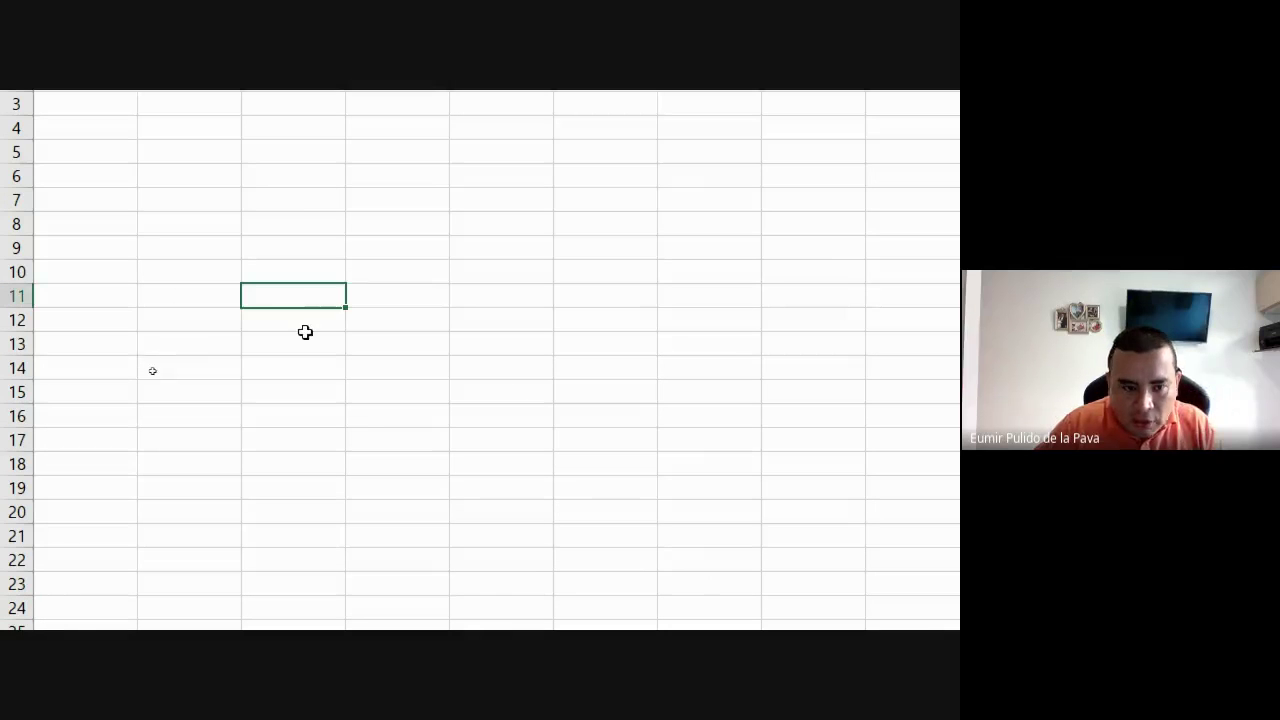
type("1")
key("Return")
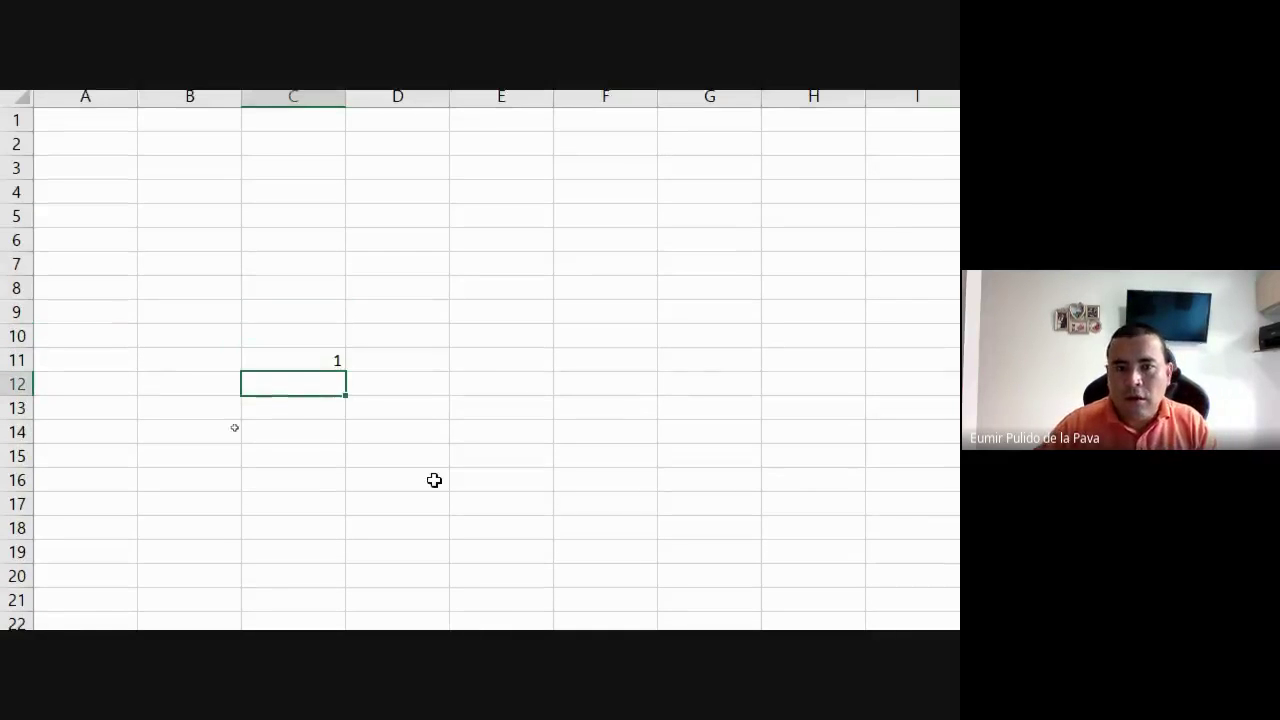
Step: Choose Eliminar for Hoja8, then dismiss the confirmation with Escape
right_click(541, 543)
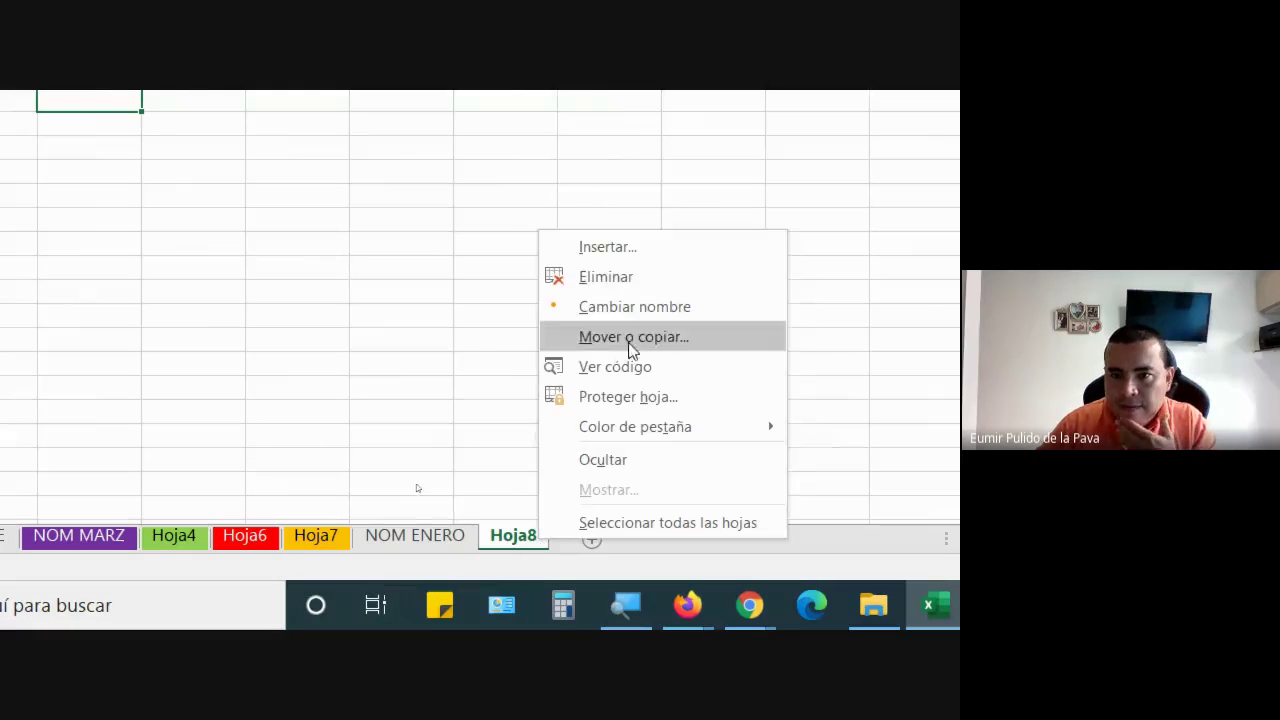
left_click(632, 278)
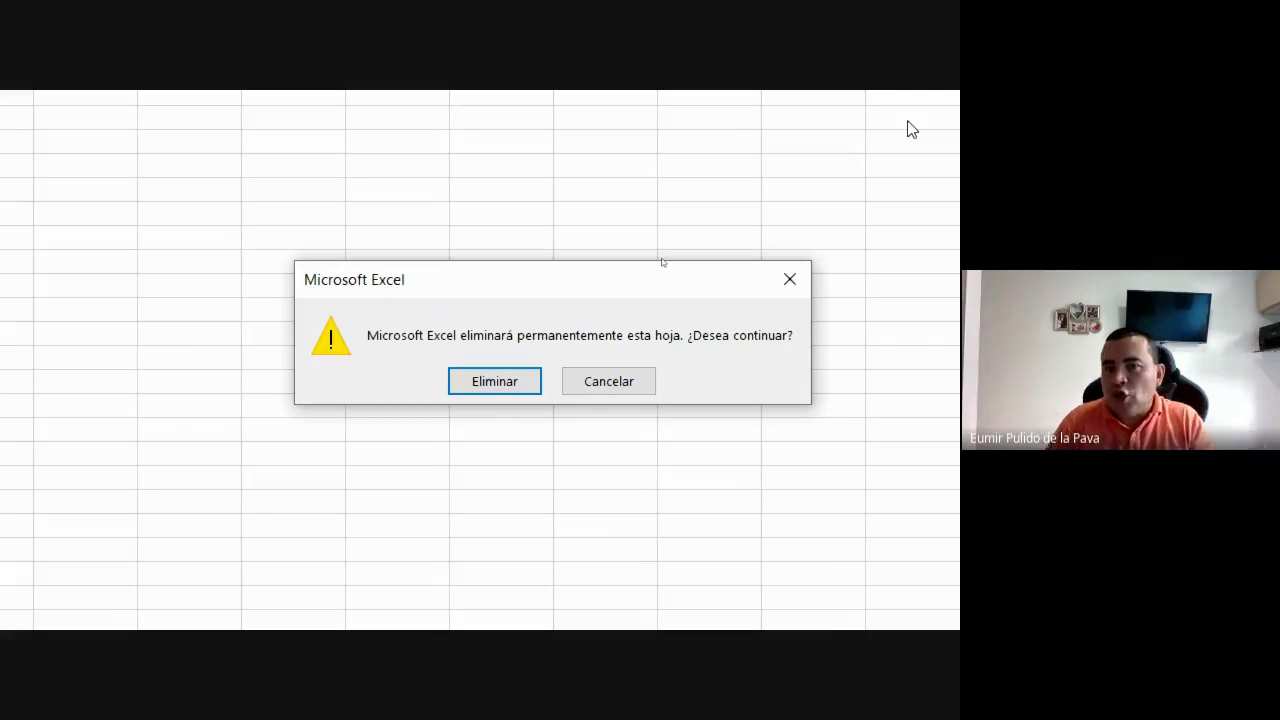
key("Escape")
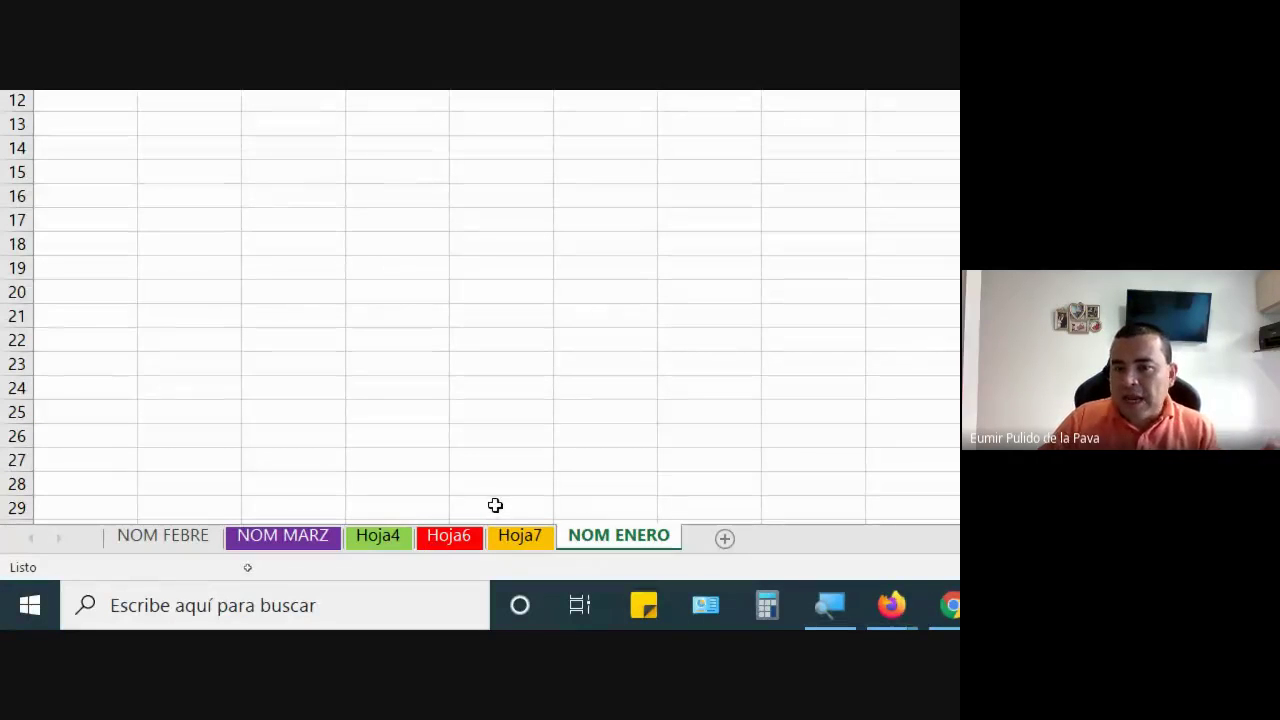
Step: Move NOM ENERO into a (nuevo libro) workbook with Crear una copia left unchecked
right_click(598, 542)
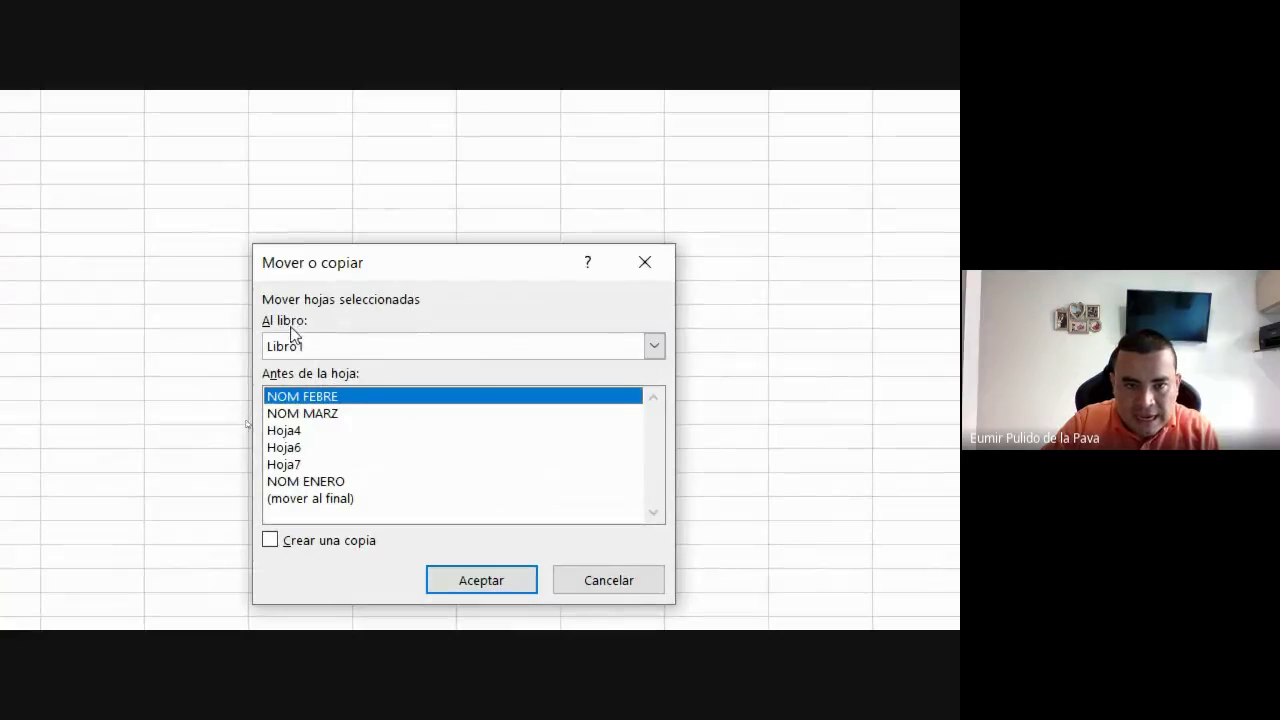
left_click(290, 350)
left_click(303, 370)
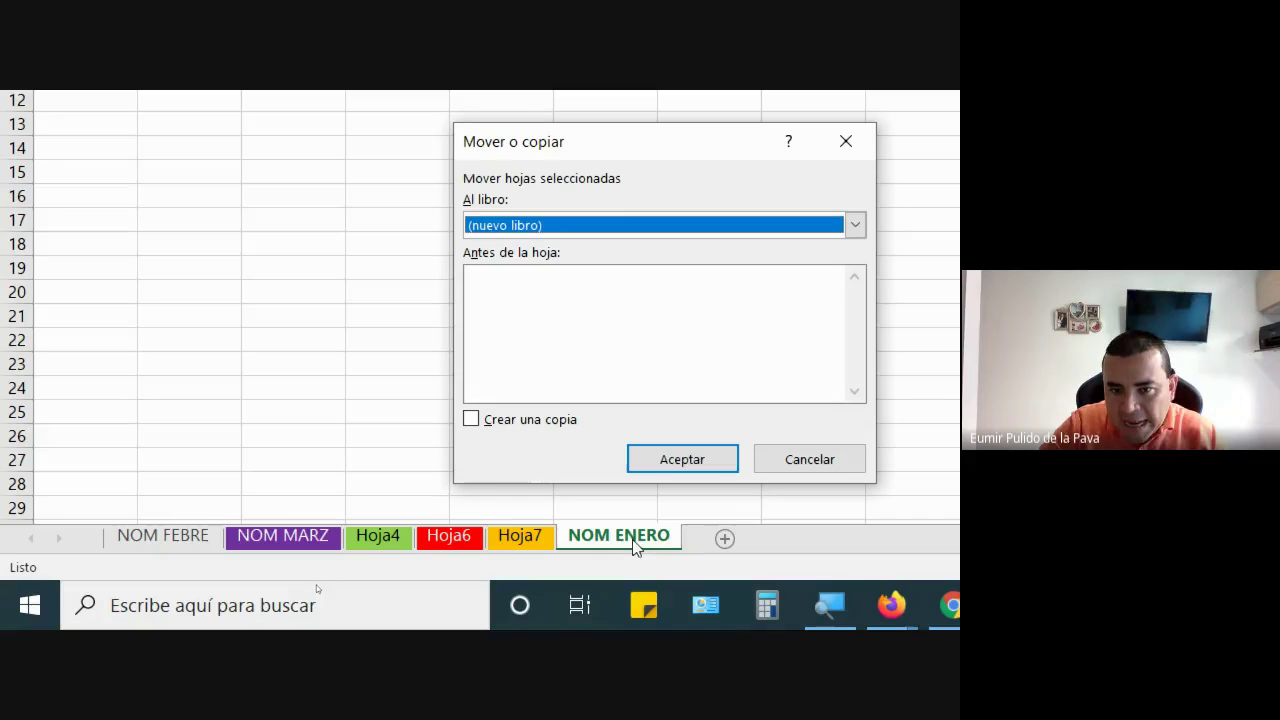
left_click(509, 424)
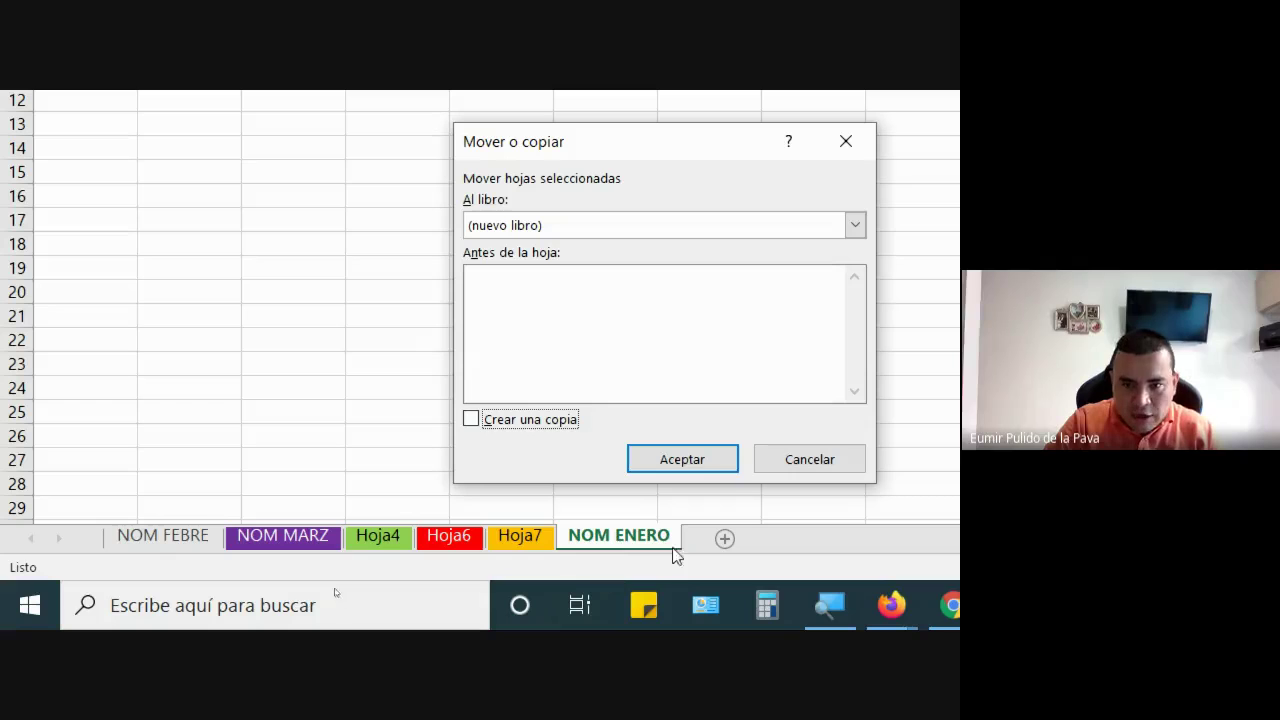
left_click(683, 459)
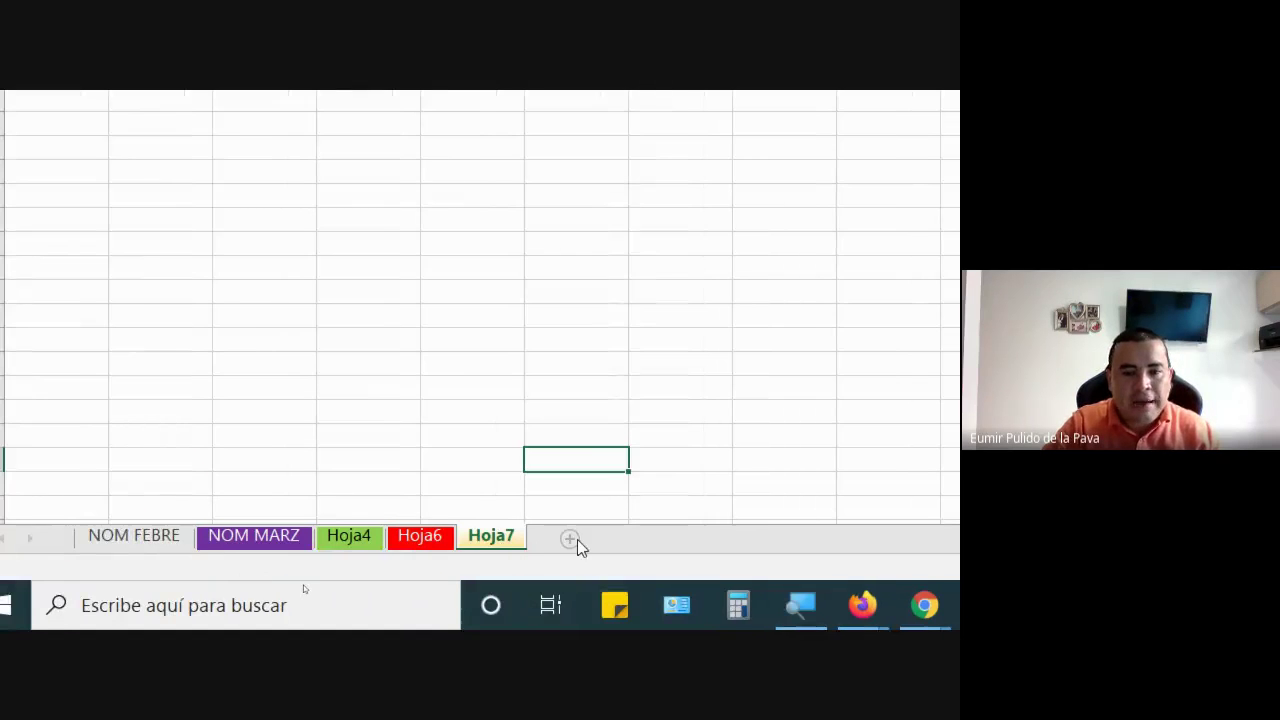
Step: On Hoja4, type the sample text SDF into cells C5, A4 and A2
left_click(349, 536)
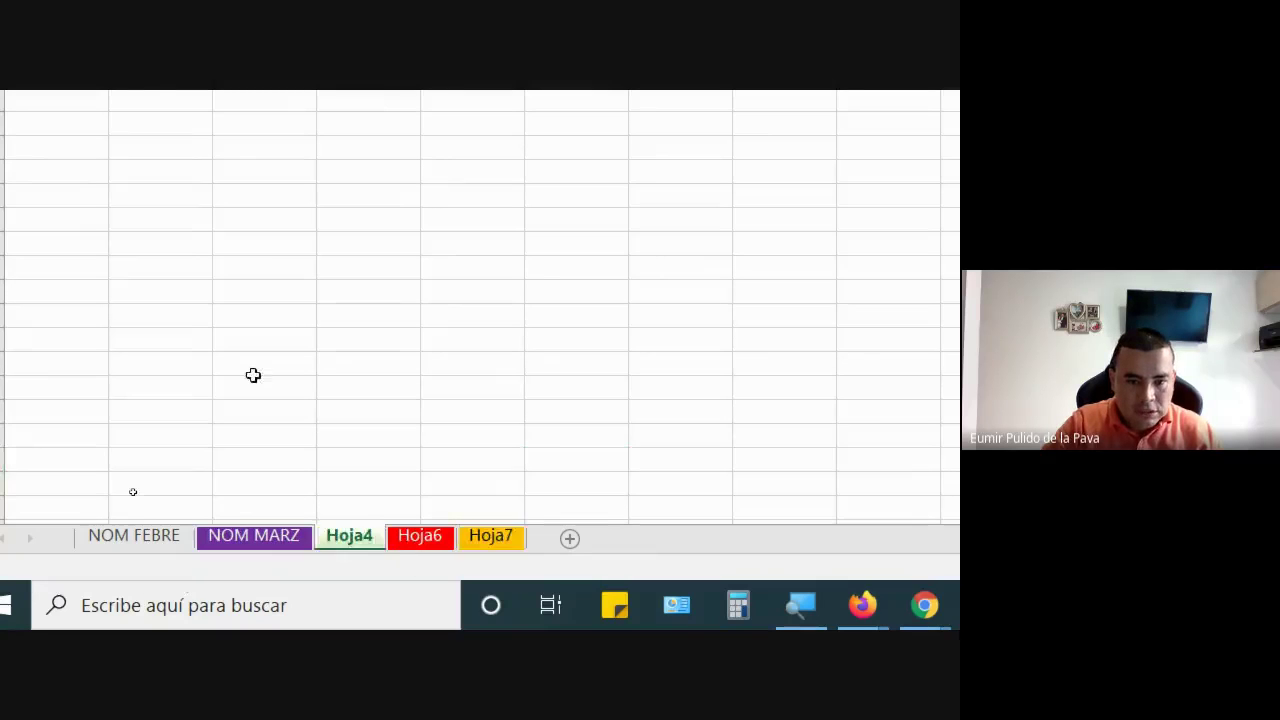
type("S")
left_click(85, 551)
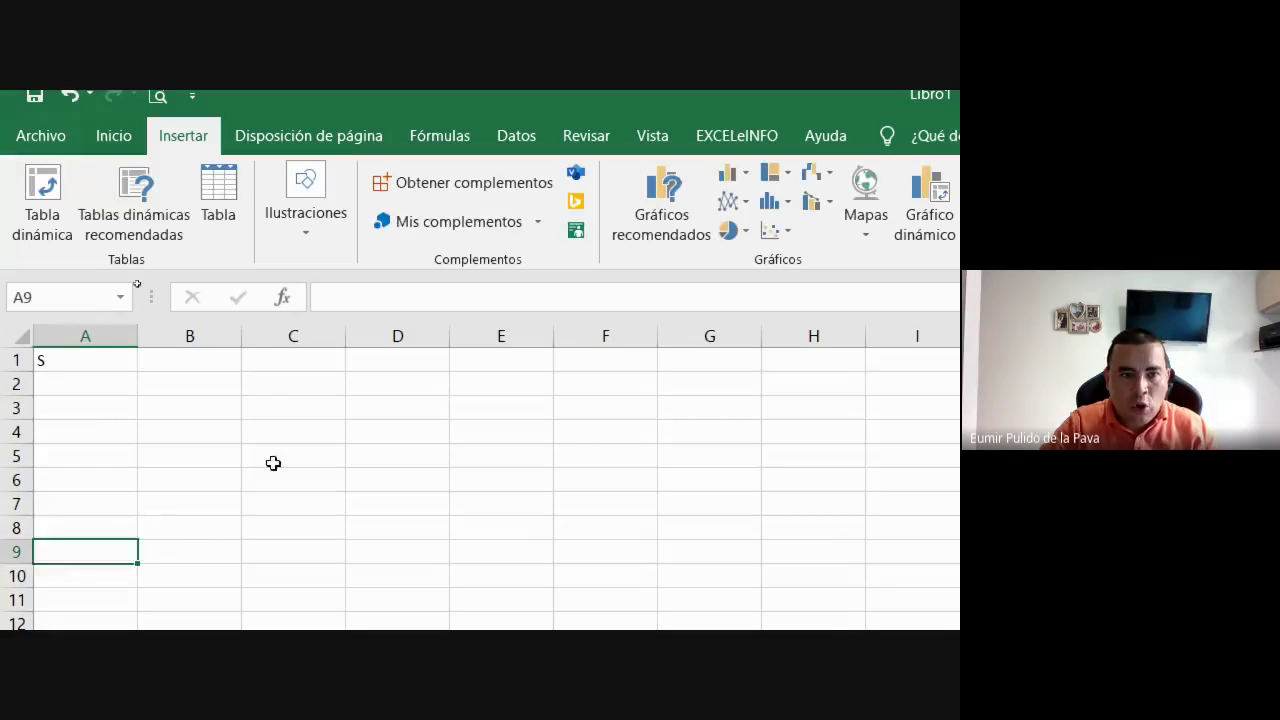
left_click(273, 463)
type("SDF")
left_click(120, 440)
type("SDF")
left_click(75, 309)
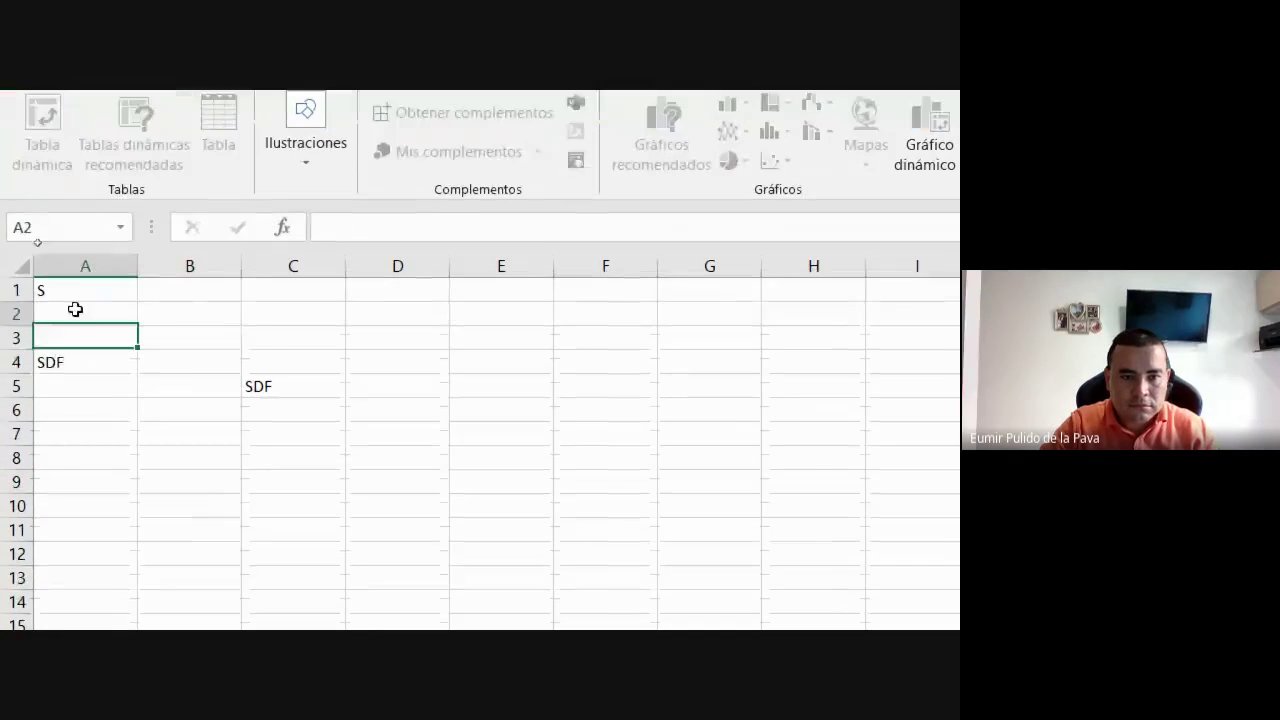
left_click(75, 309)
type("SDF")
left_click(234, 504)
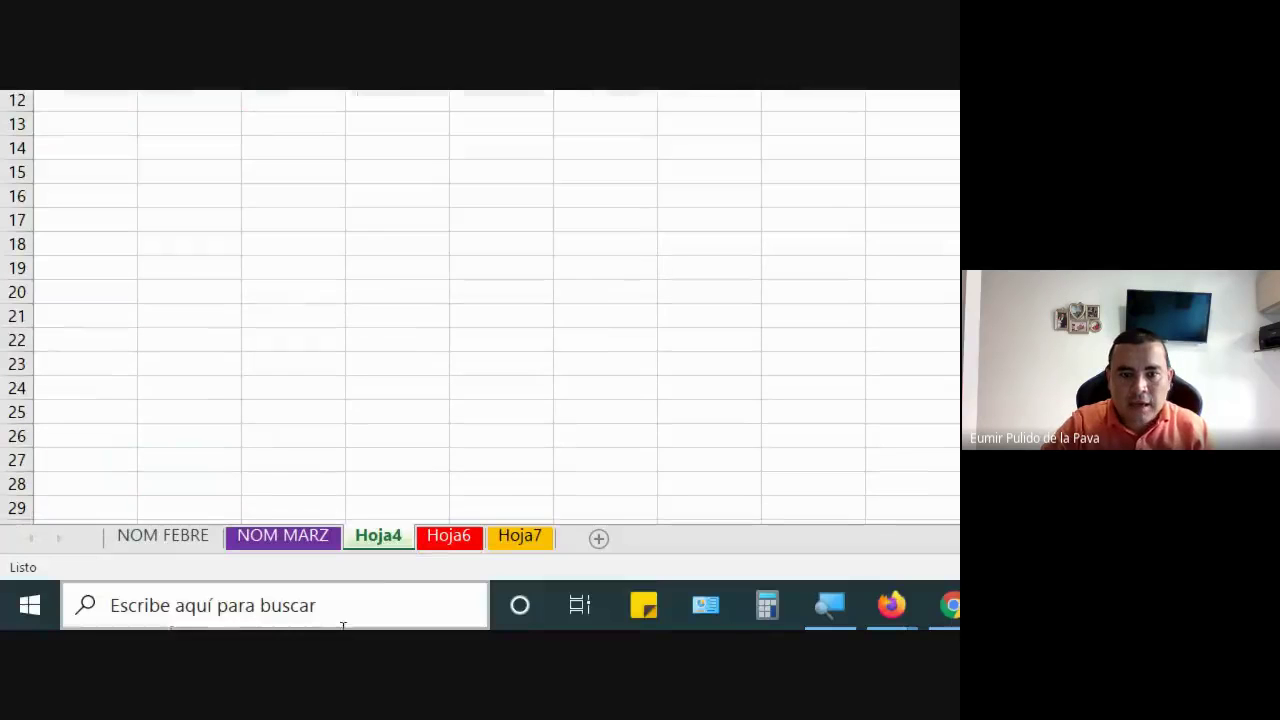
Step: Copy Hoja4 to Libro2 at (mover al final) with Crear una copia ticked
right_click(400, 543)
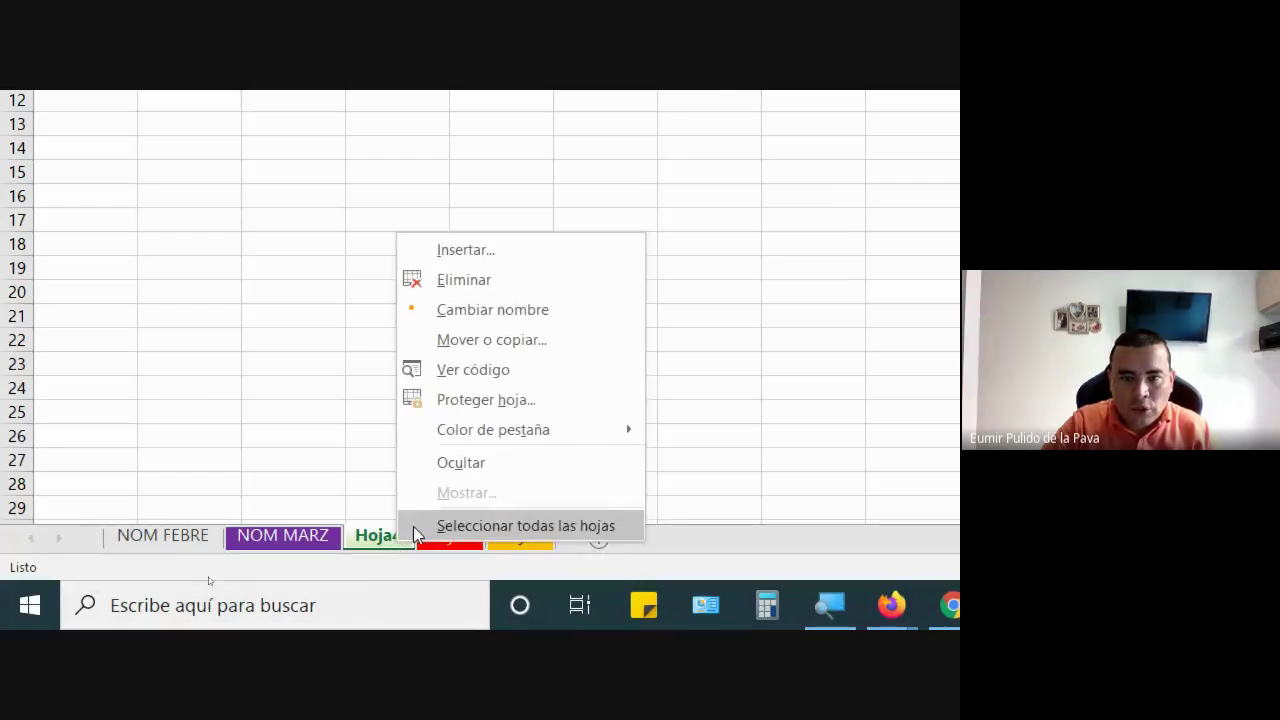
left_click(483, 339)
left_click(333, 248)
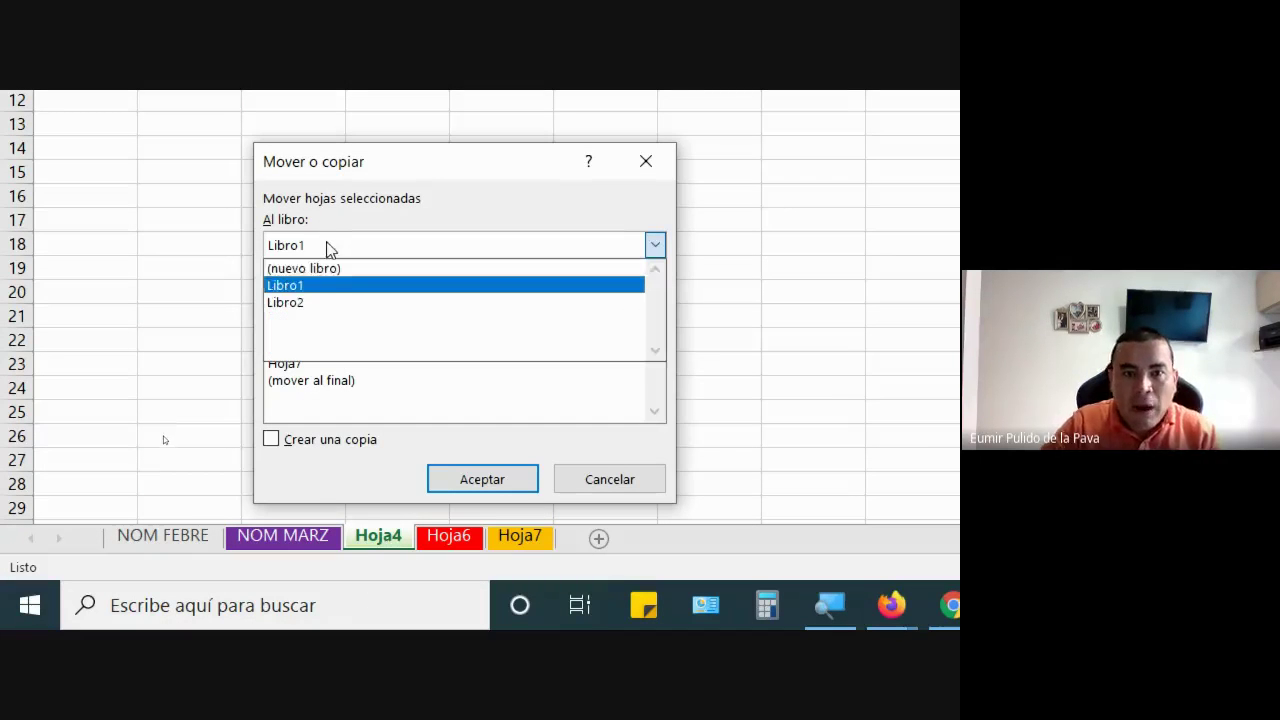
left_click(298, 303)
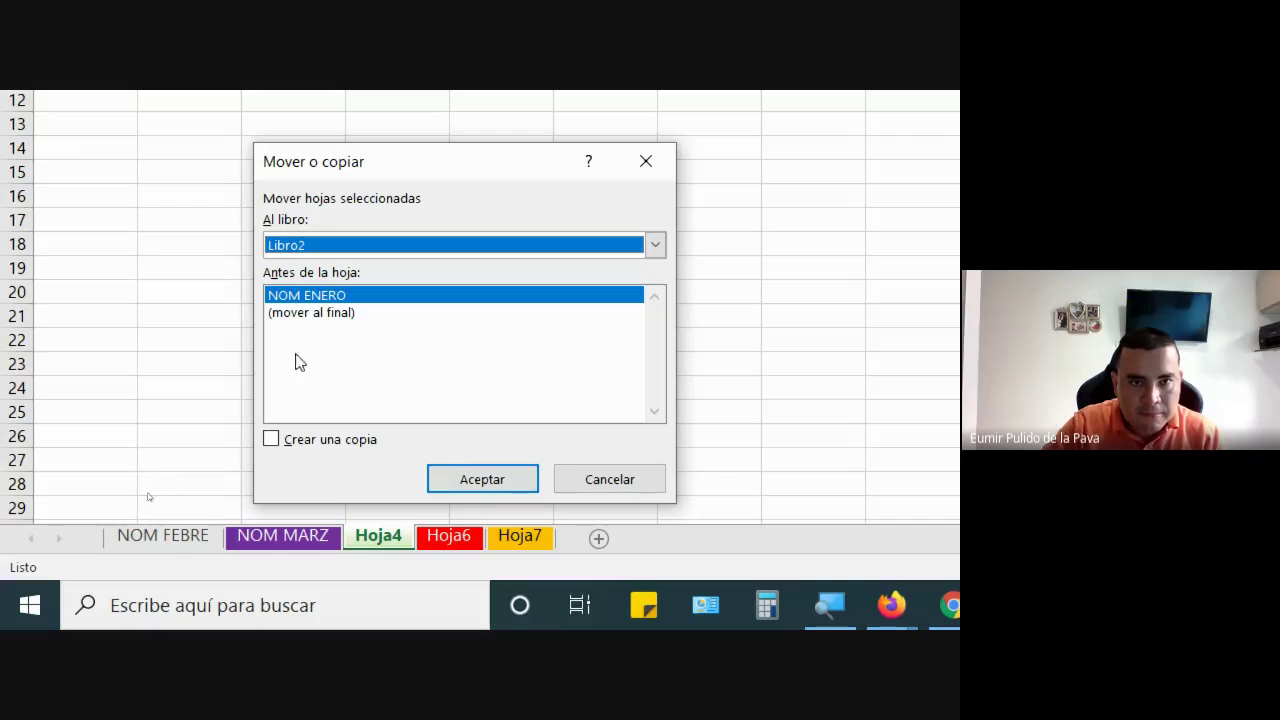
left_click(330, 314)
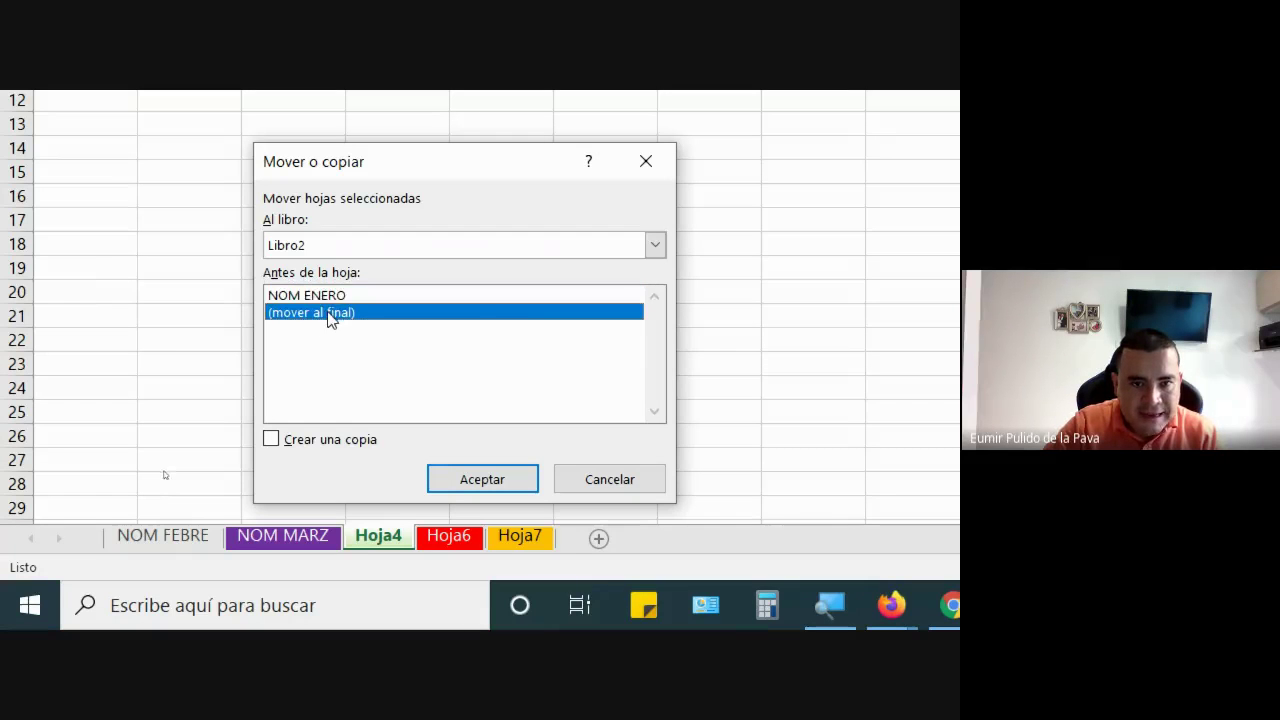
left_click(272, 440)
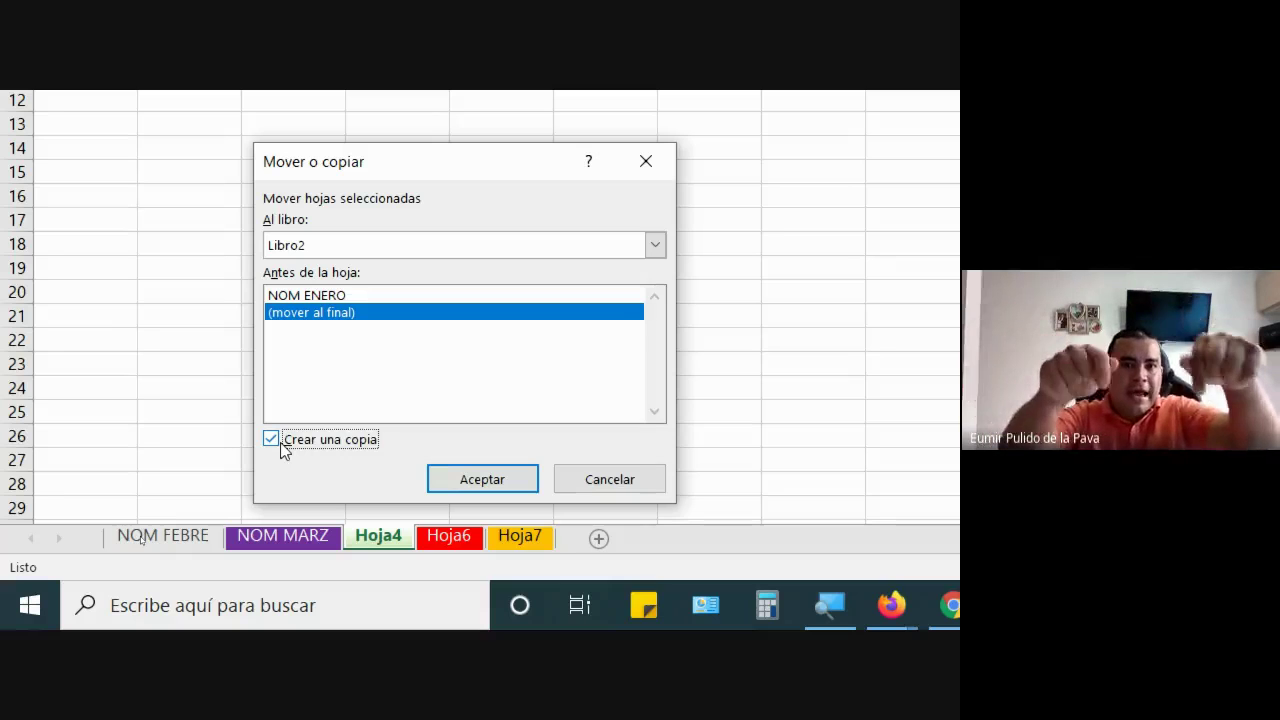
left_click(466, 484)
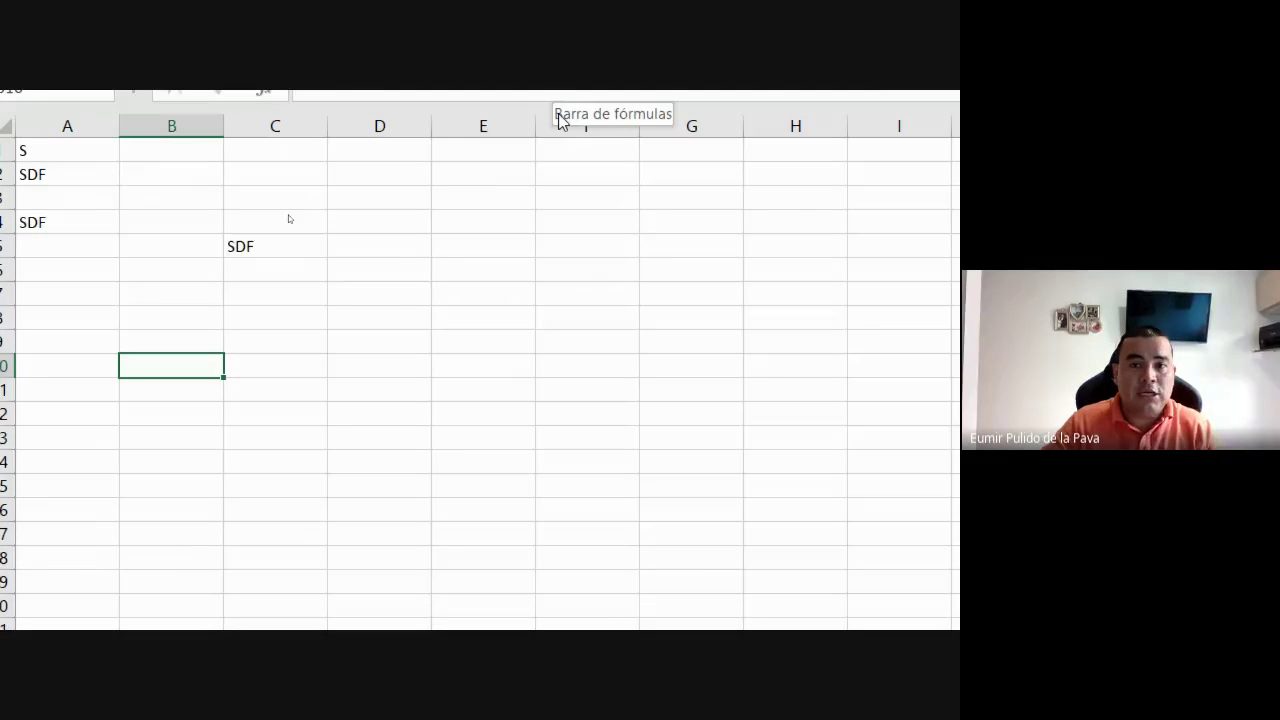
Step: Reset the Magnifier to 100%, switch to the Google Meet window, and hide the Magnifier
left_click(811, 605)
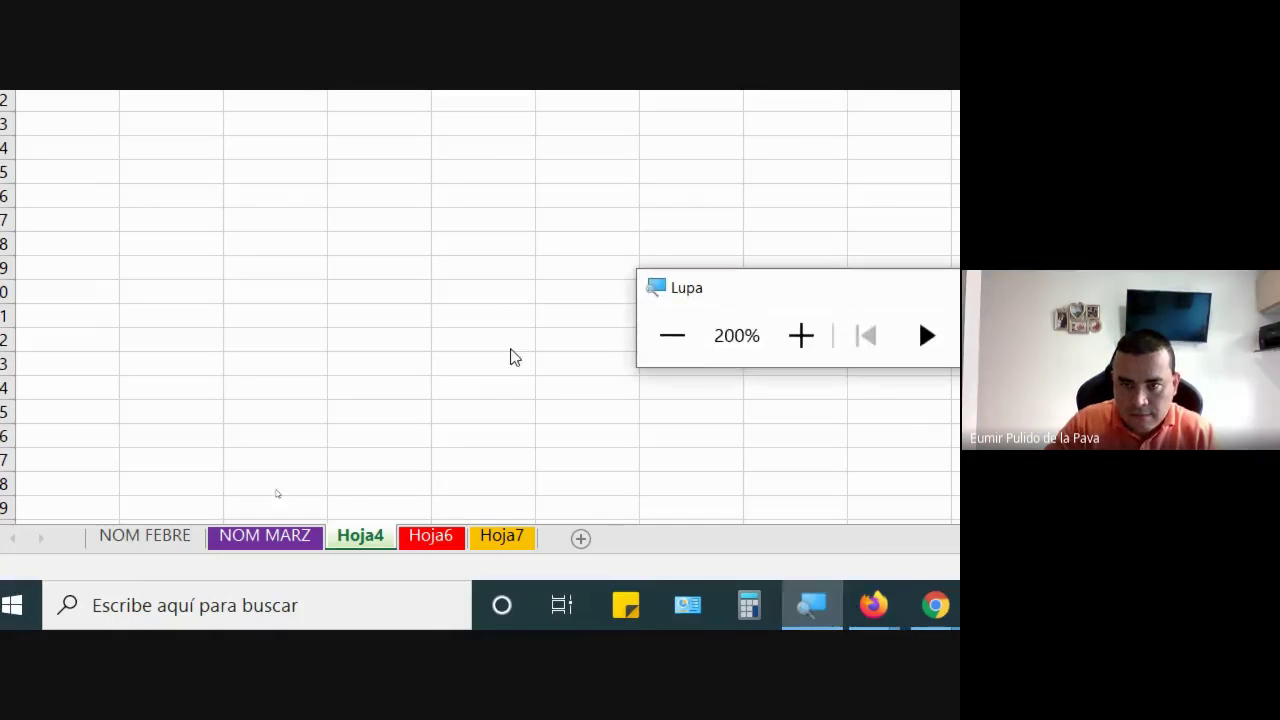
left_click(672, 335)
mouse_move(477, 617)
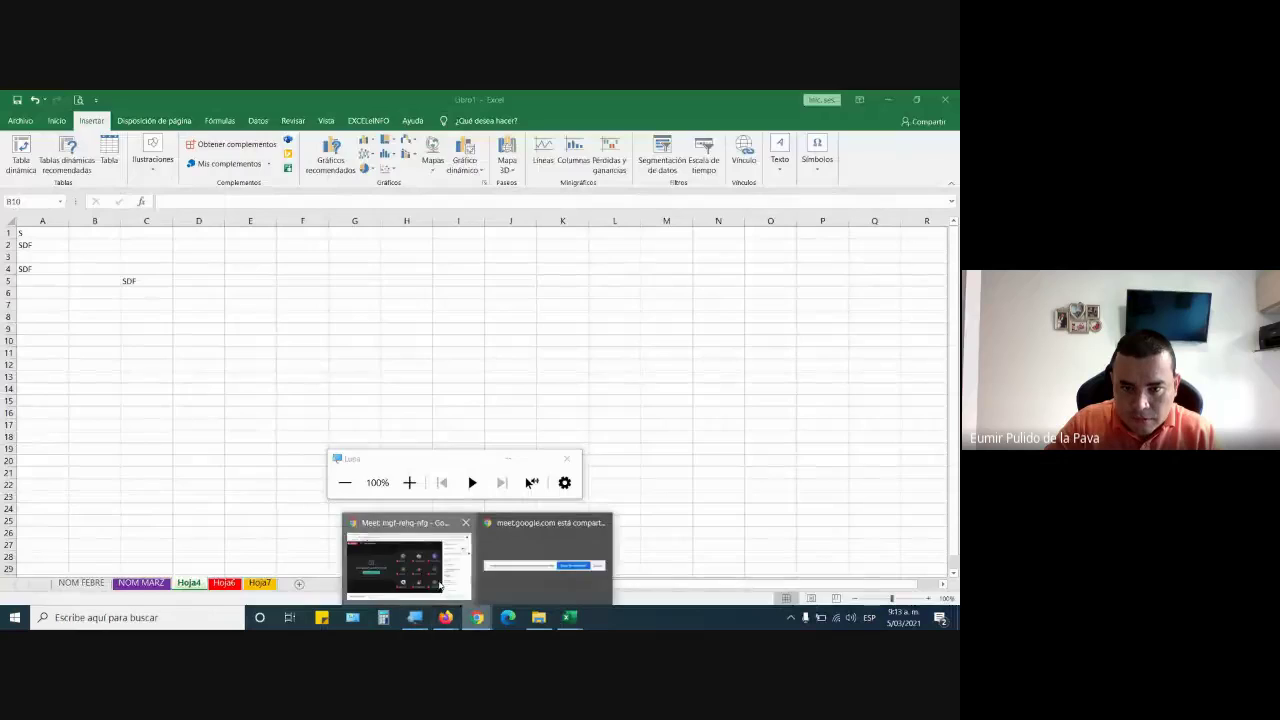
left_click(439, 585)
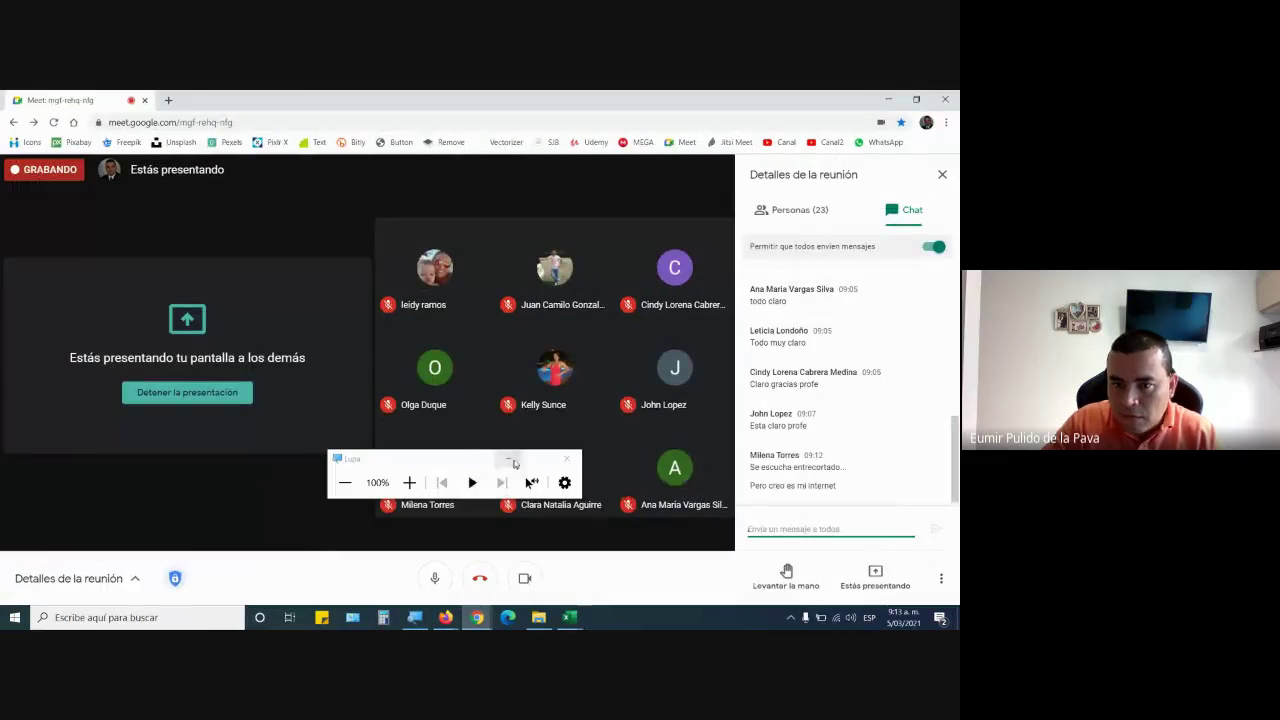
left_click(511, 460)
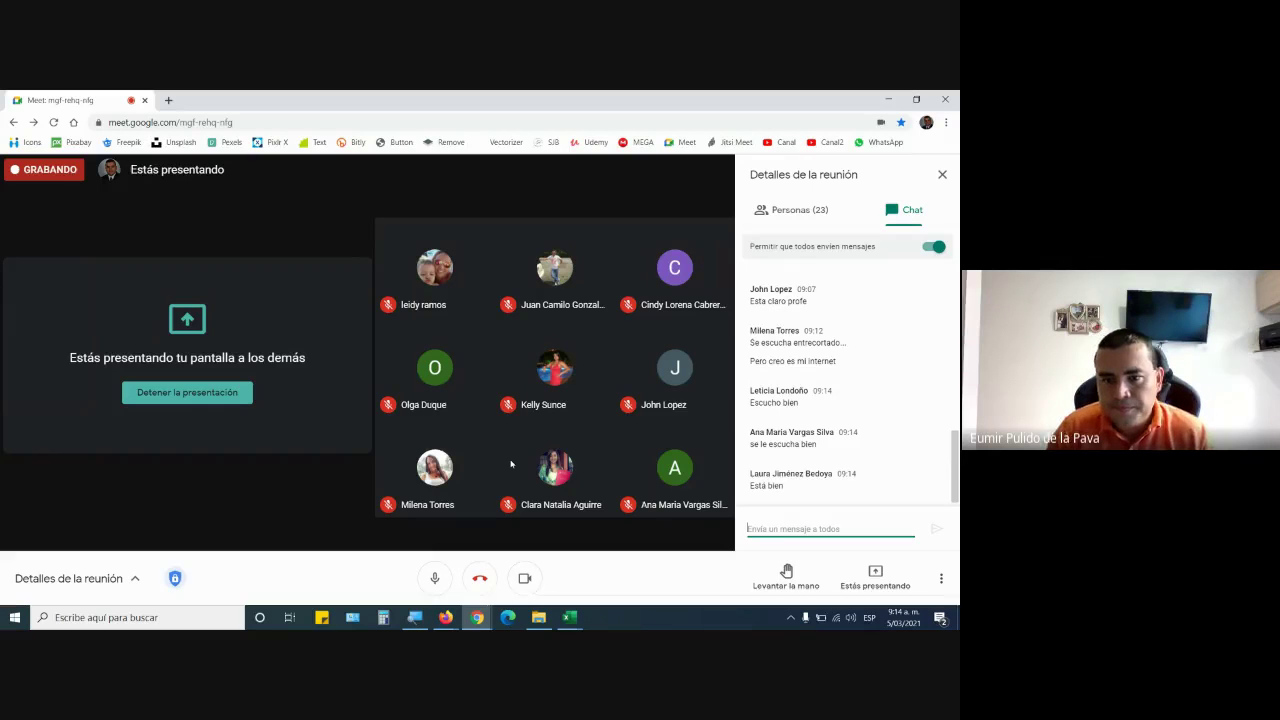
Step: Close Libro2, then close Libro1 choosing No guardar to discard its changes
left_click(570, 617)
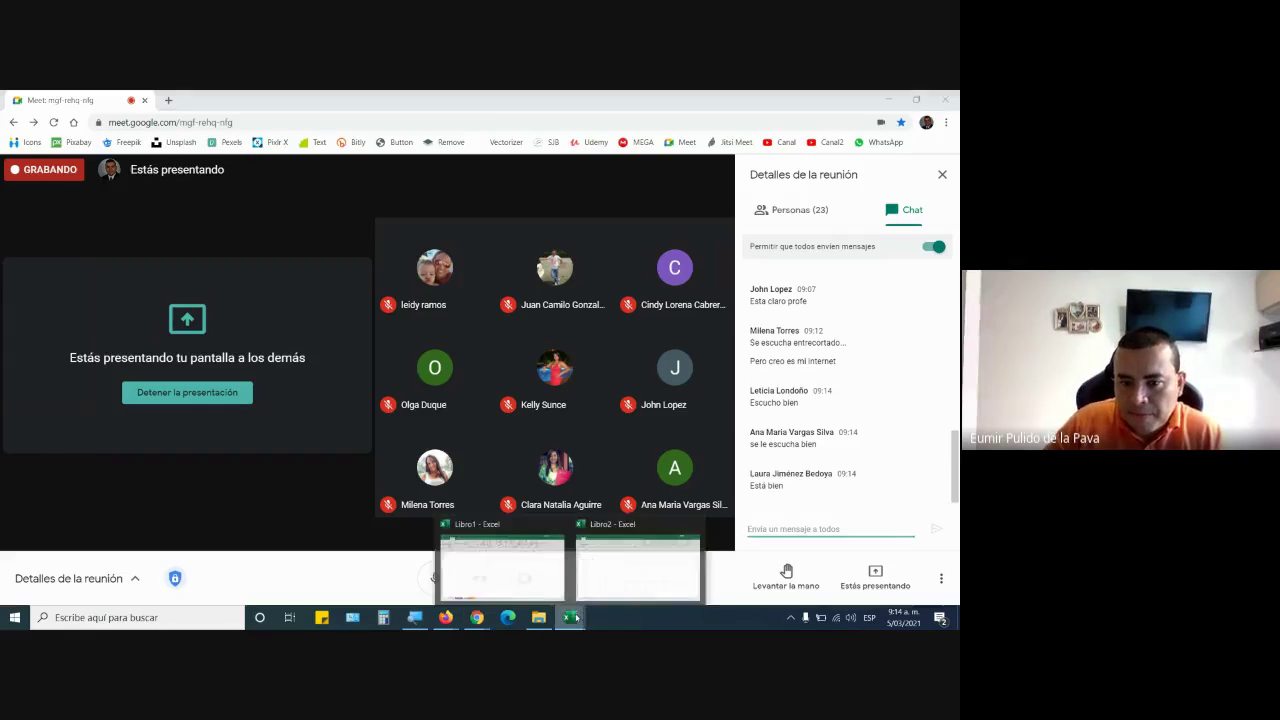
left_click(637, 568)
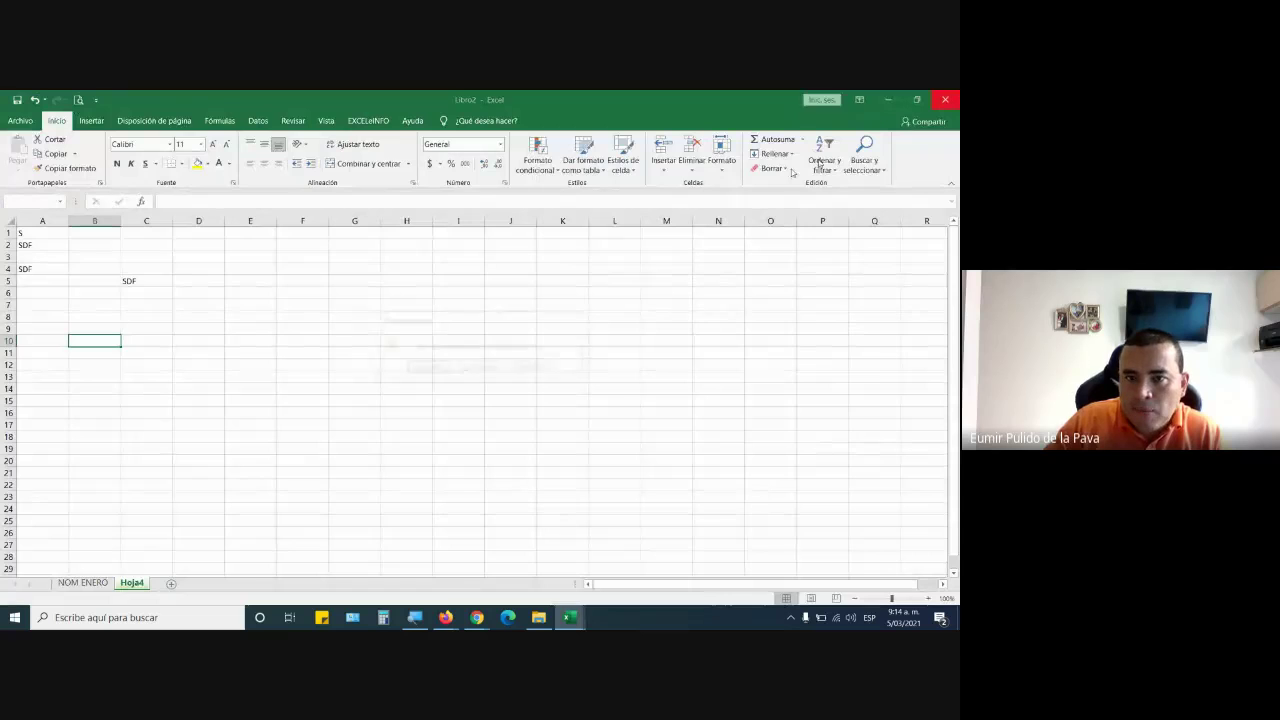
left_click(478, 369)
left_click(945, 99)
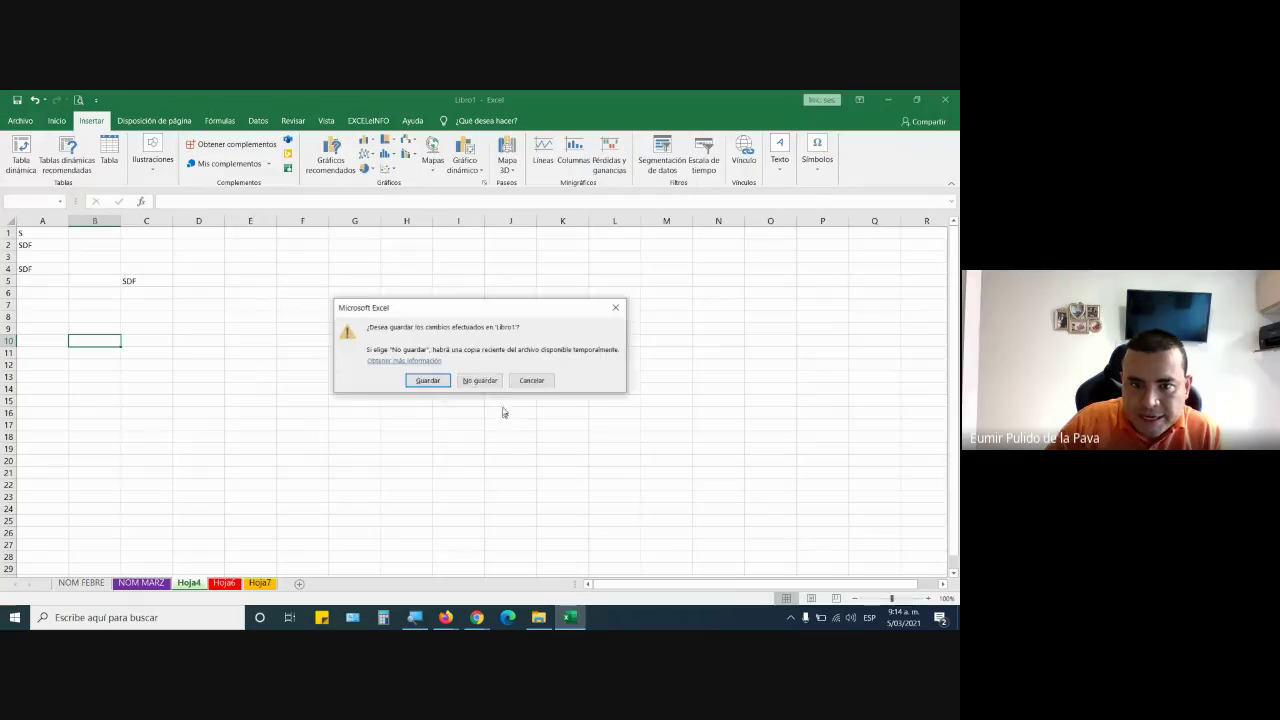
left_click(479, 380)
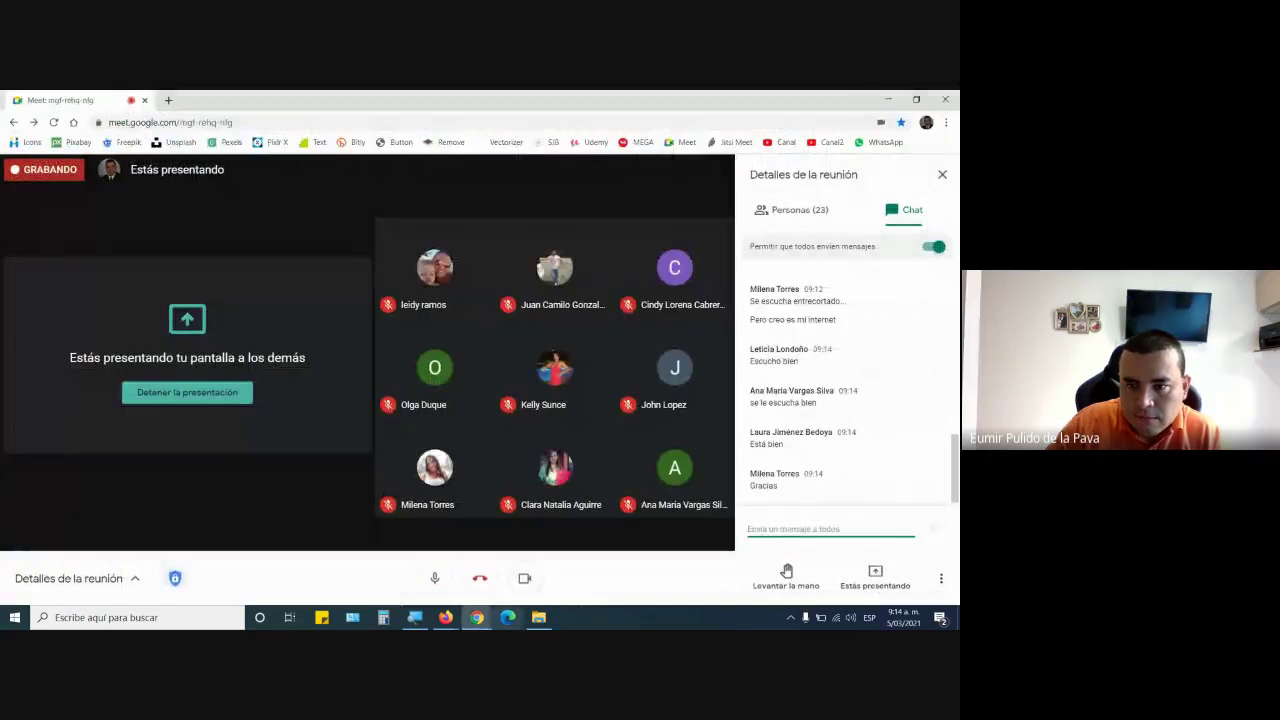
mouse_move(446, 617)
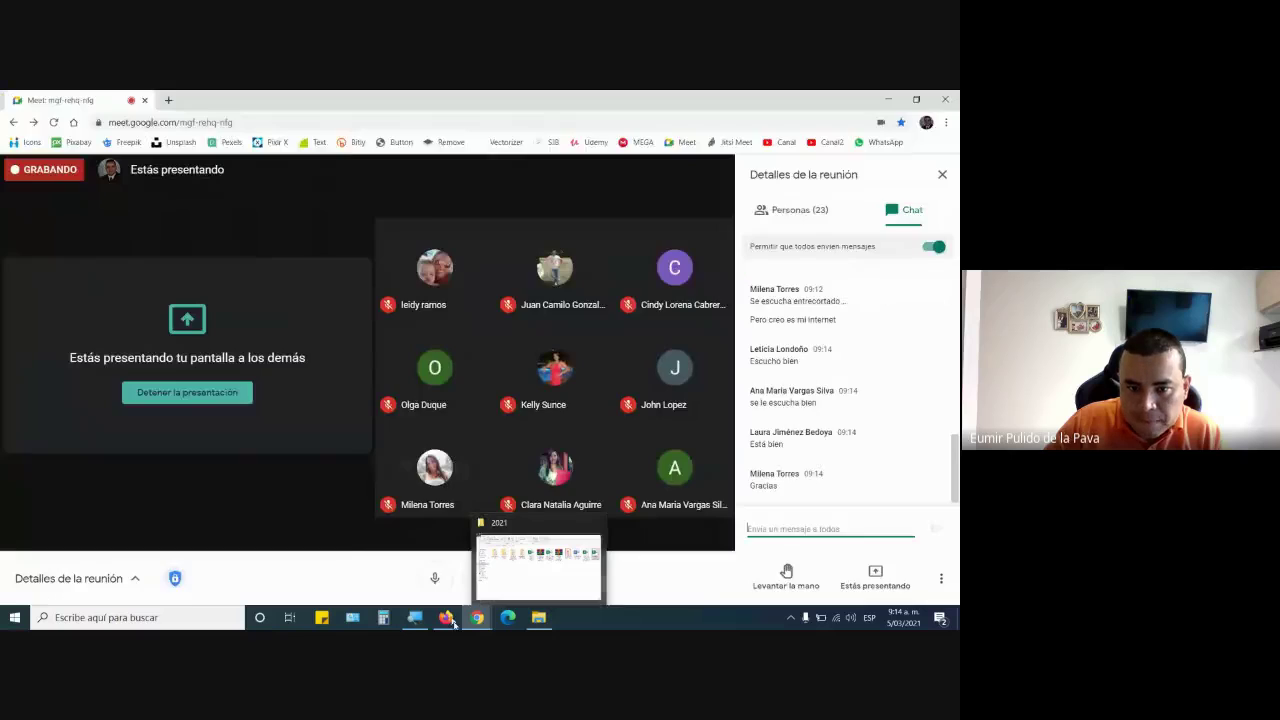
Step: Switch to the Firefox course guide PDF and scroll down to exercise E on the ALT key
left_click(513, 565)
scroll(510, 369, "down", 2)
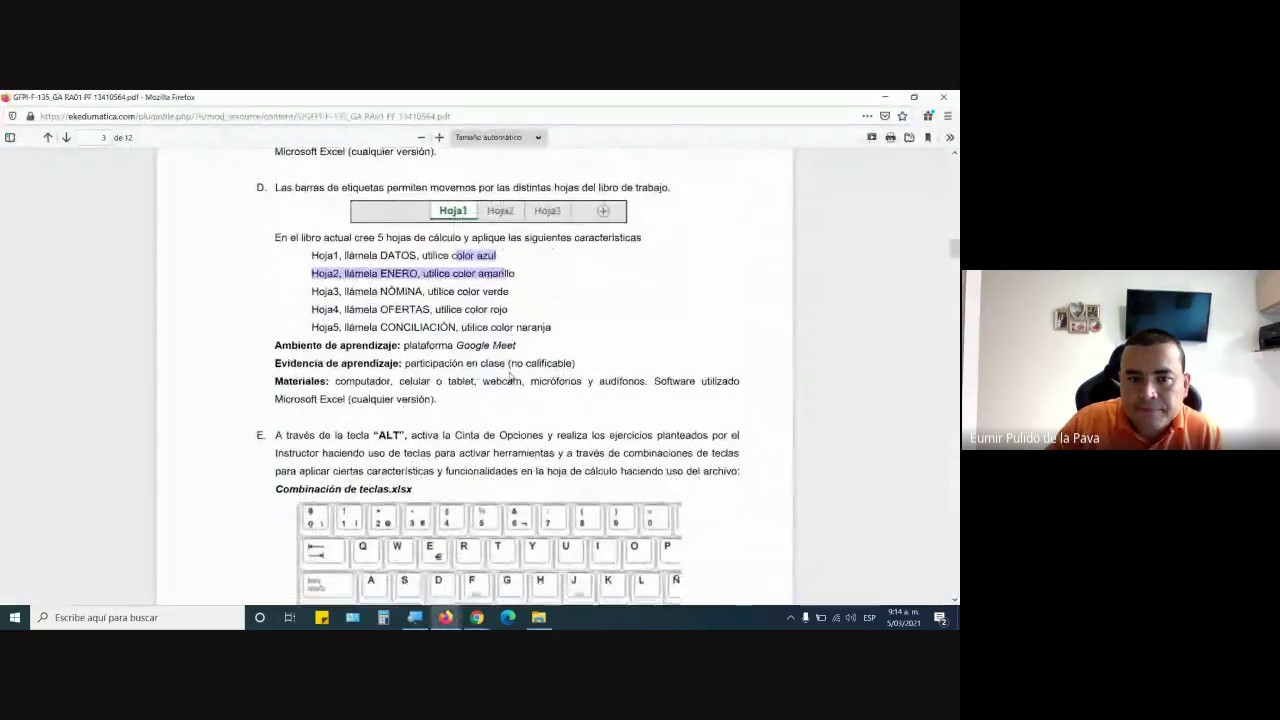
left_click_drag(510, 369, 413, 294)
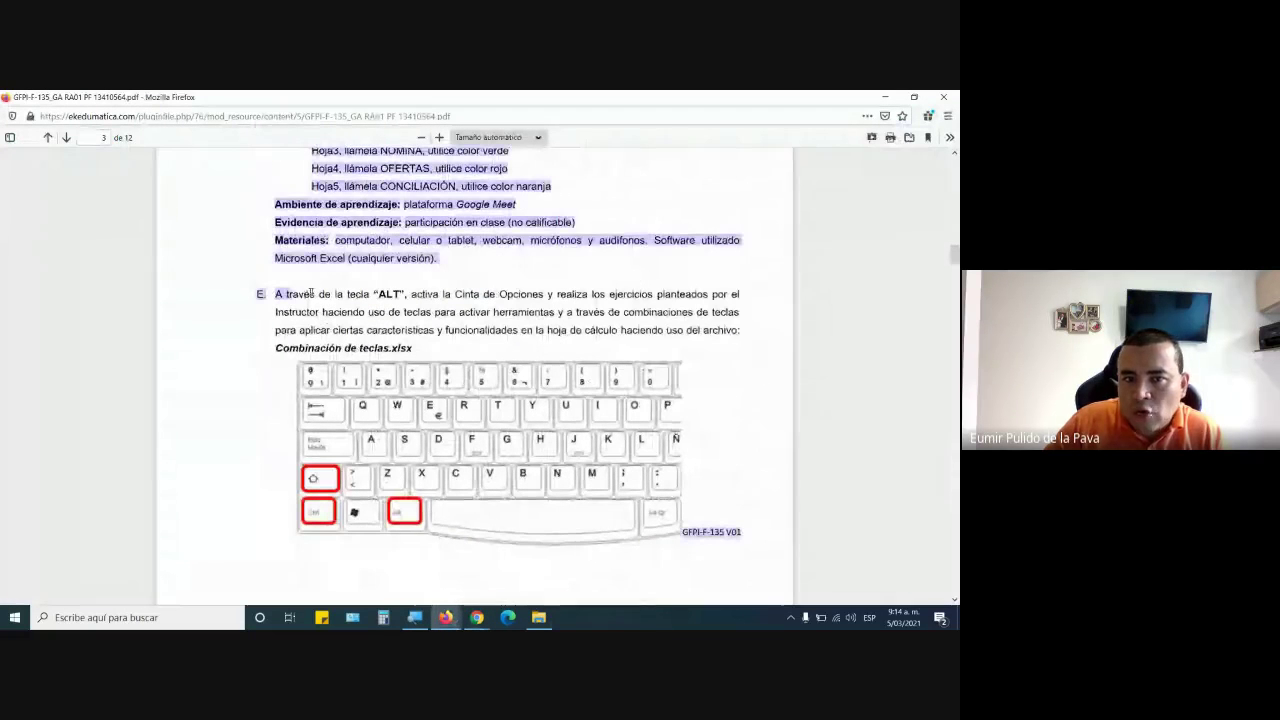
left_click(413, 294)
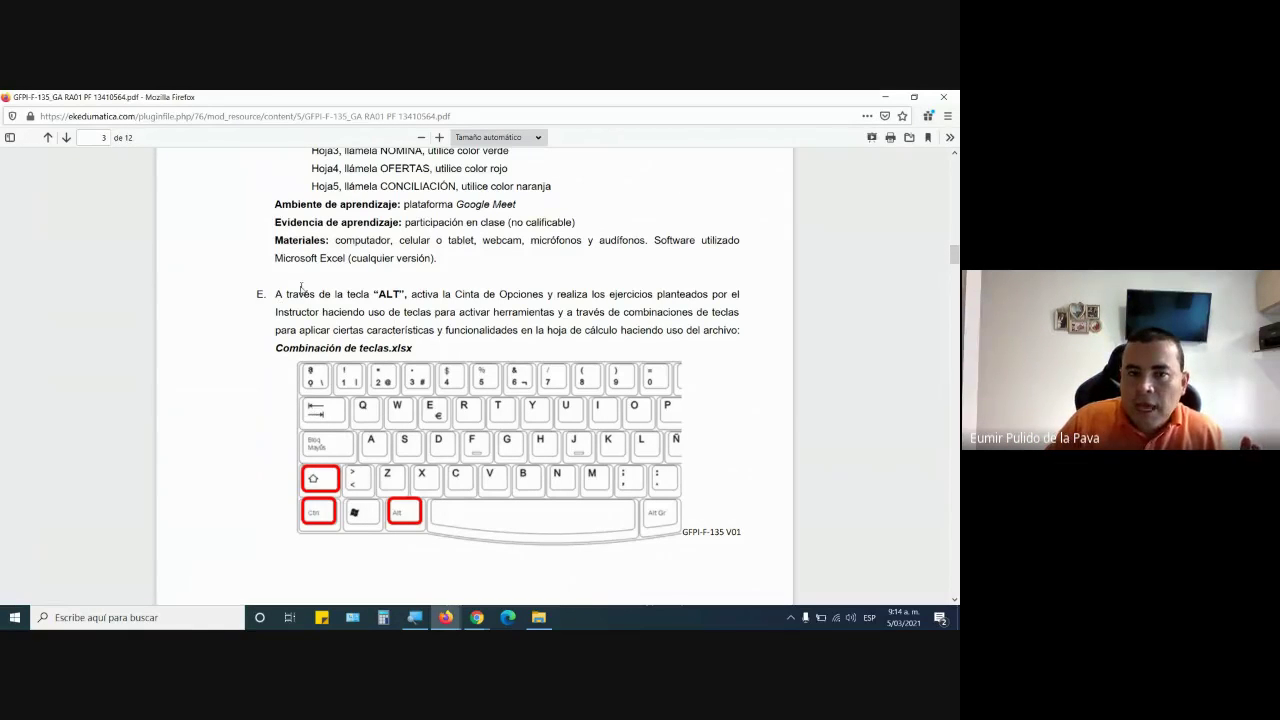
scroll(501, 421, "down", 1)
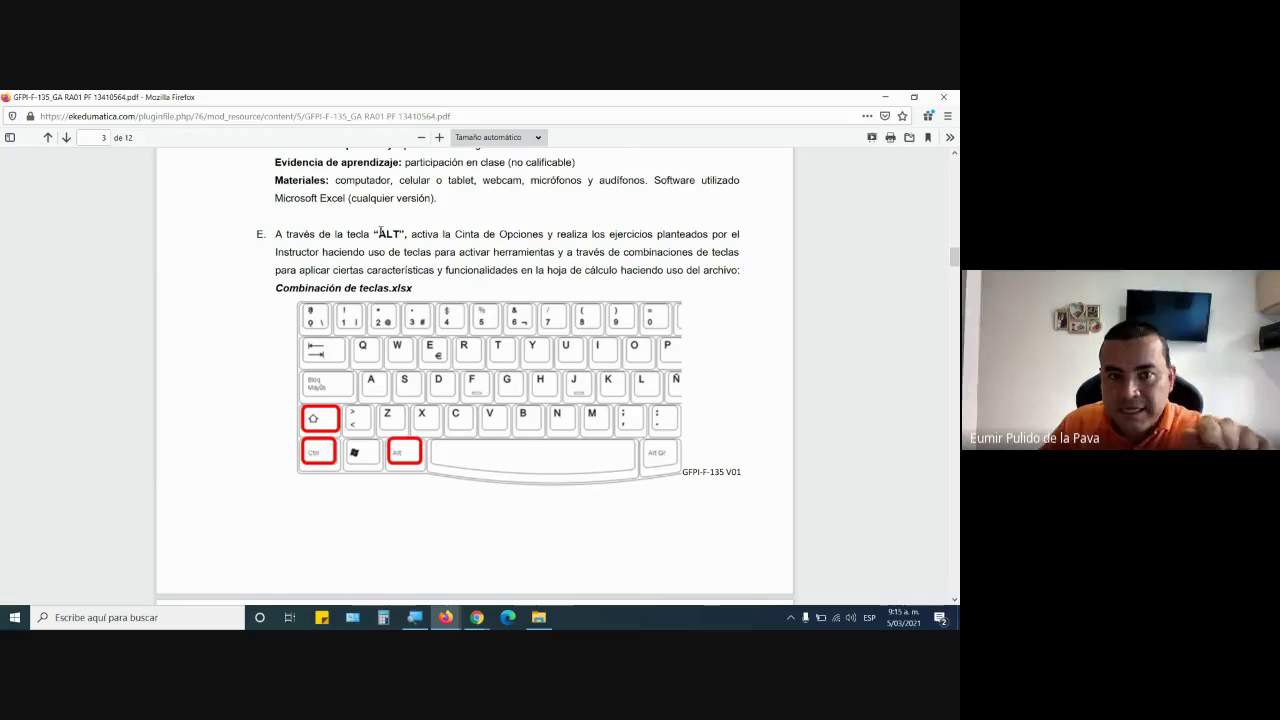
Step: Highlight the ALT key, Cinta de Opciones and exercise-explanation phrases in section E
left_click_drag(277, 234, 400, 235)
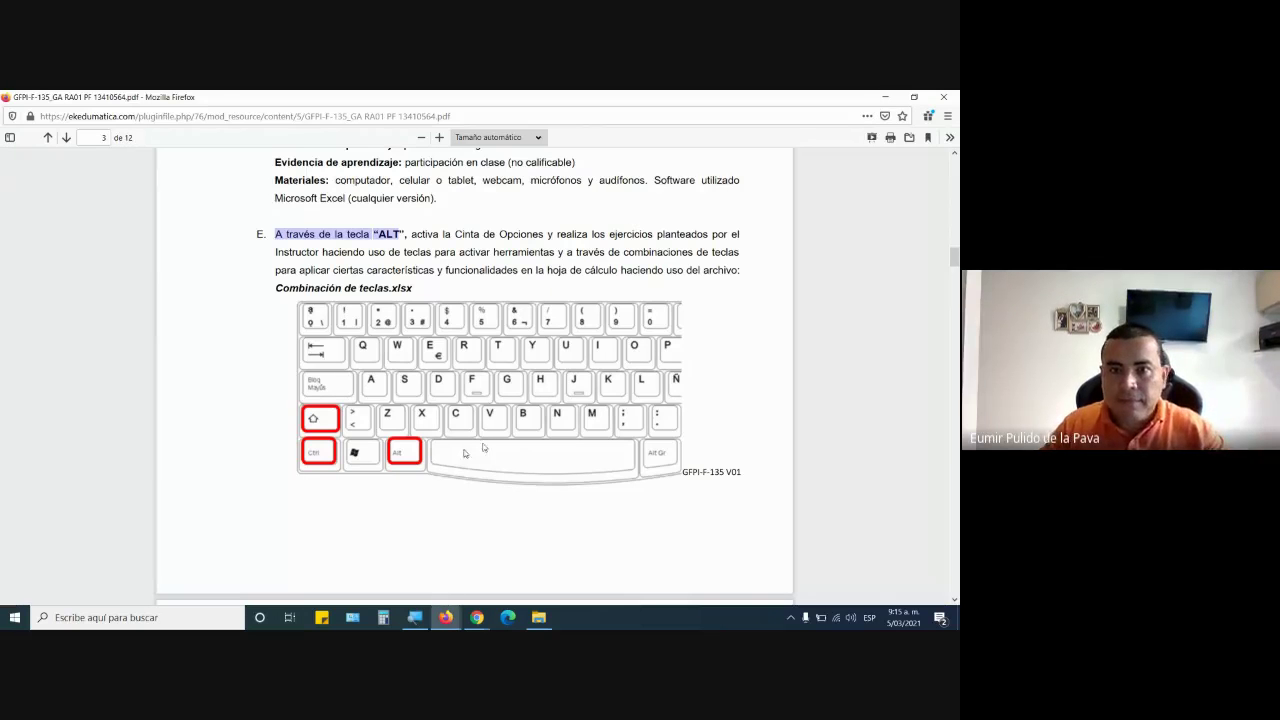
left_click_drag(520, 233, 541, 232)
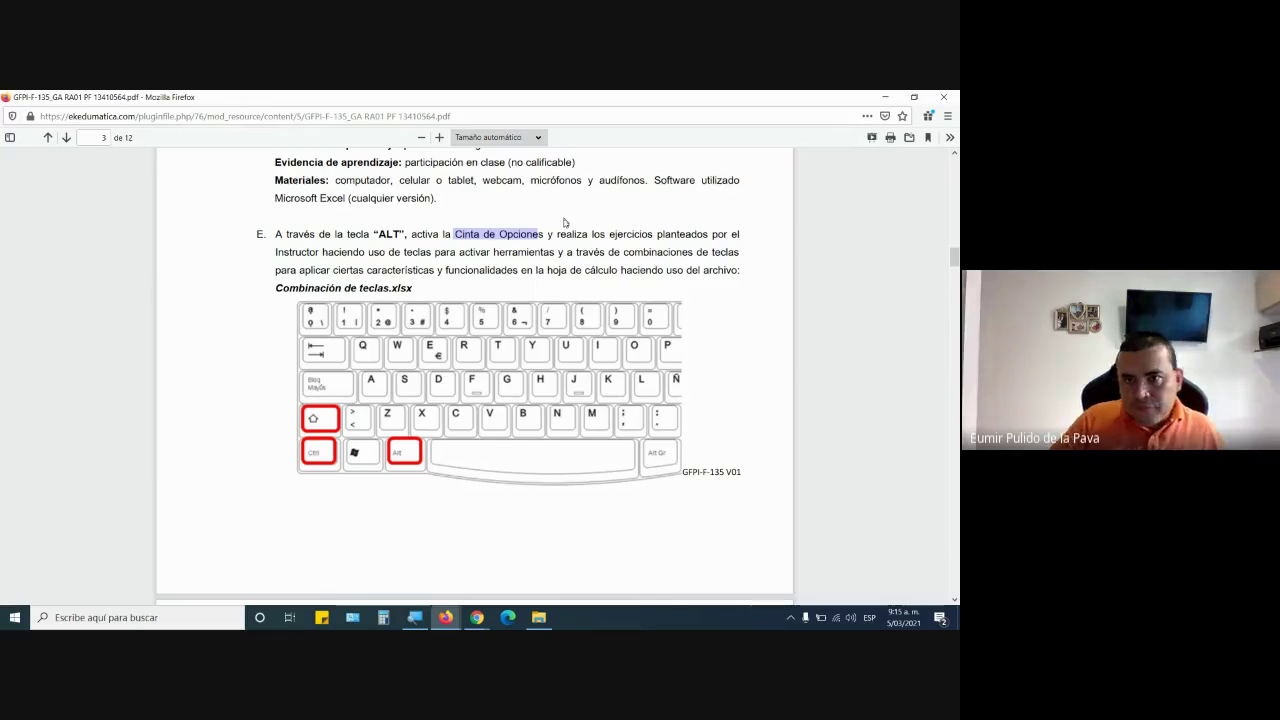
mouse_move(547, 234)
left_mouse_down()
mouse_move(708, 233)
mouse_move(277, 252)
left_mouse_up()
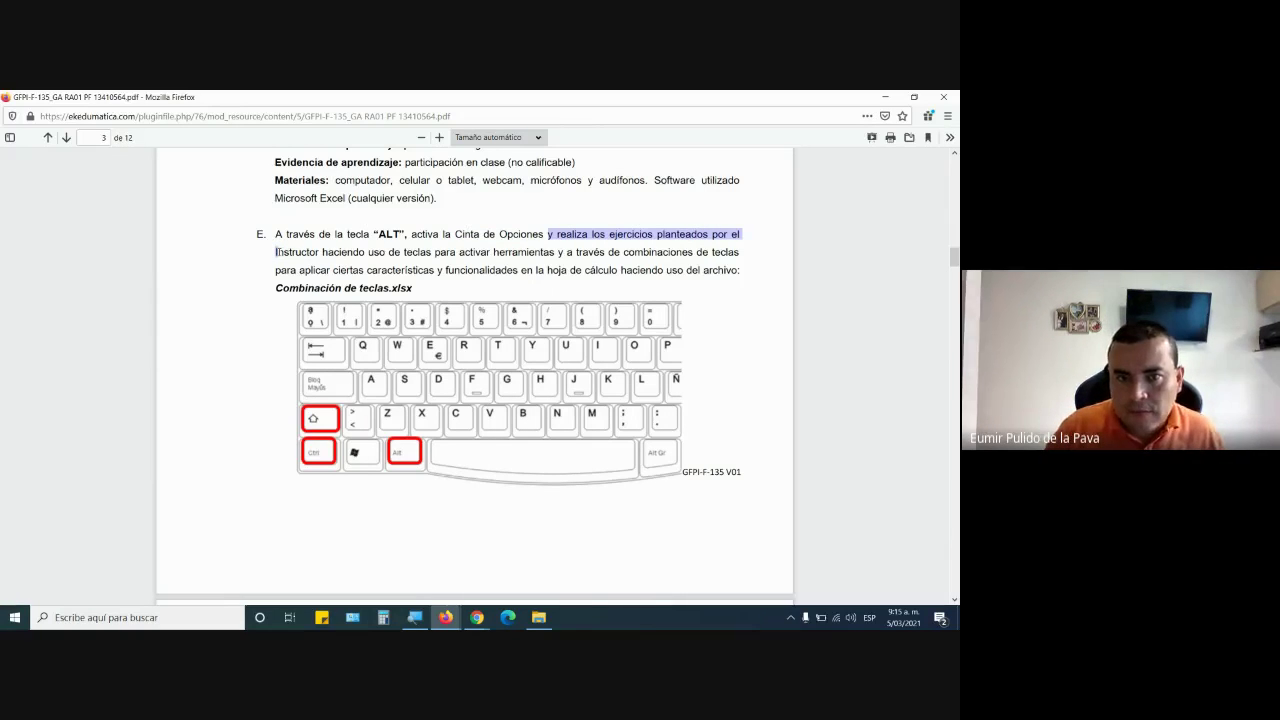
left_click_drag(277, 252, 512, 252)
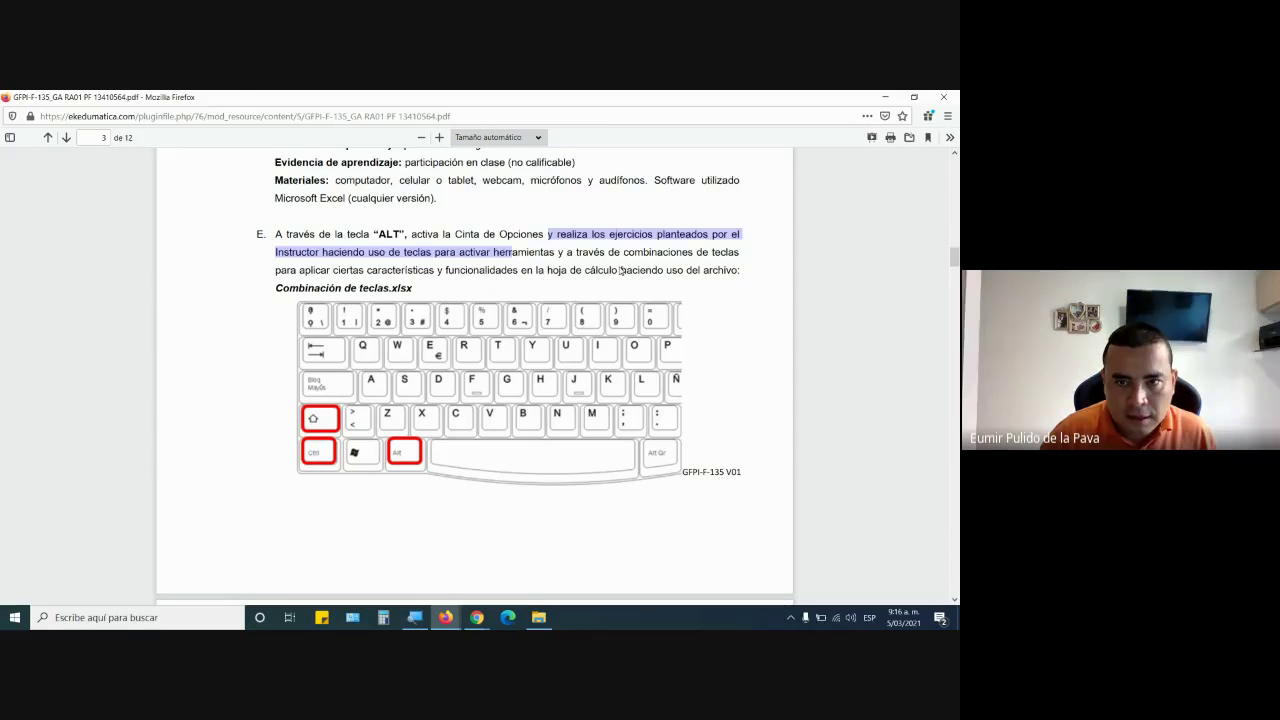
left_click_drag(650, 287, 623, 270)
Step: Highlight 'del archivo' and Combinación de teclas.xlsx, then bring up the boton office image results
left_click(680, 270)
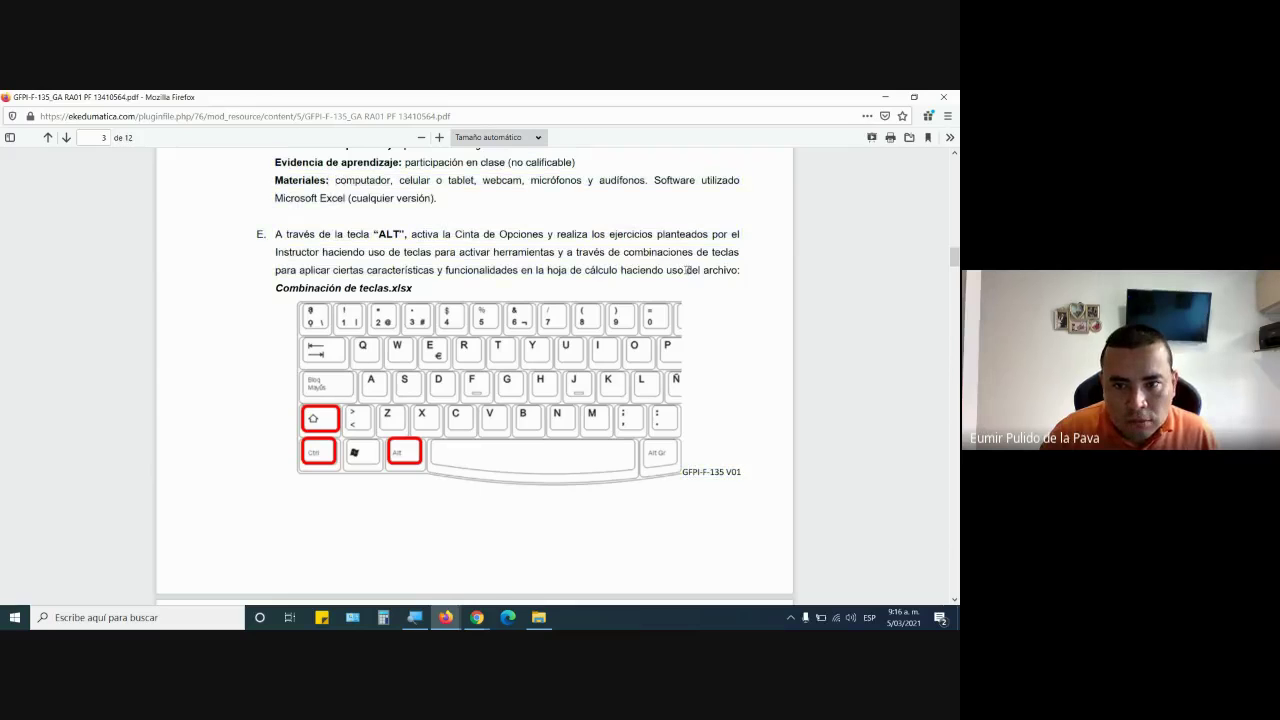
left_click_drag(772, 279, 749, 275)
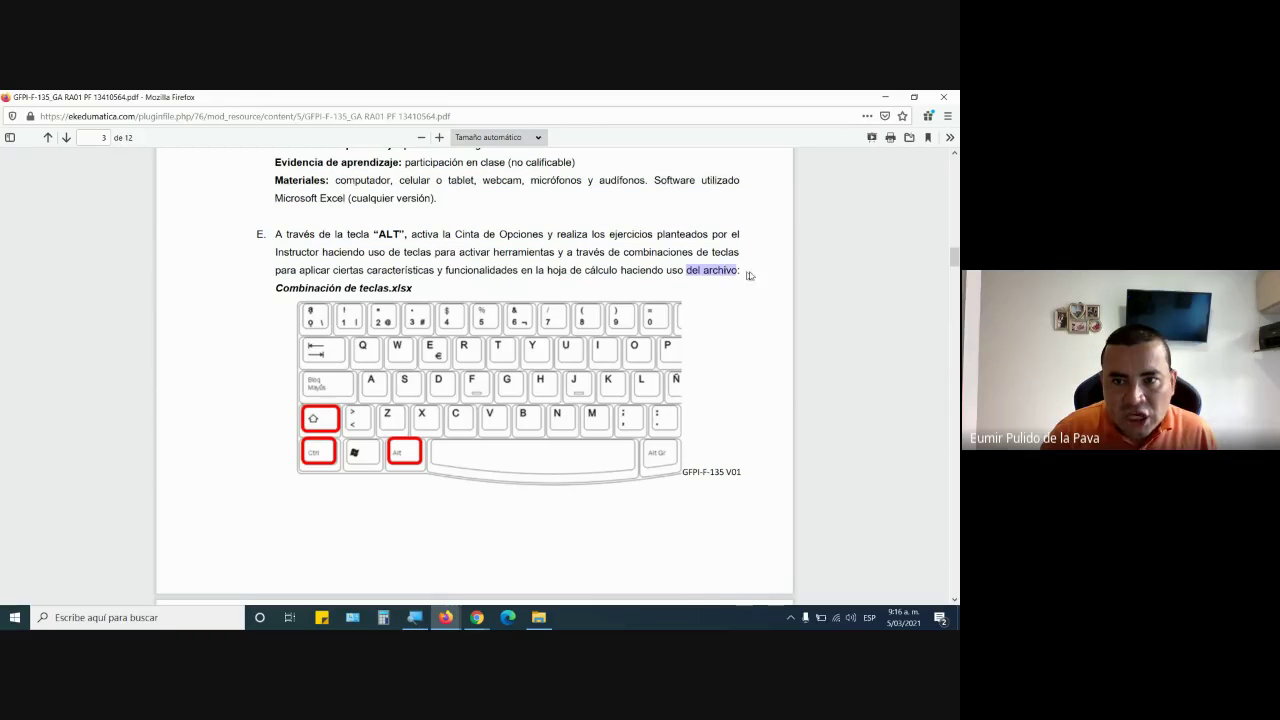
left_click_drag(409, 300, 415, 291)
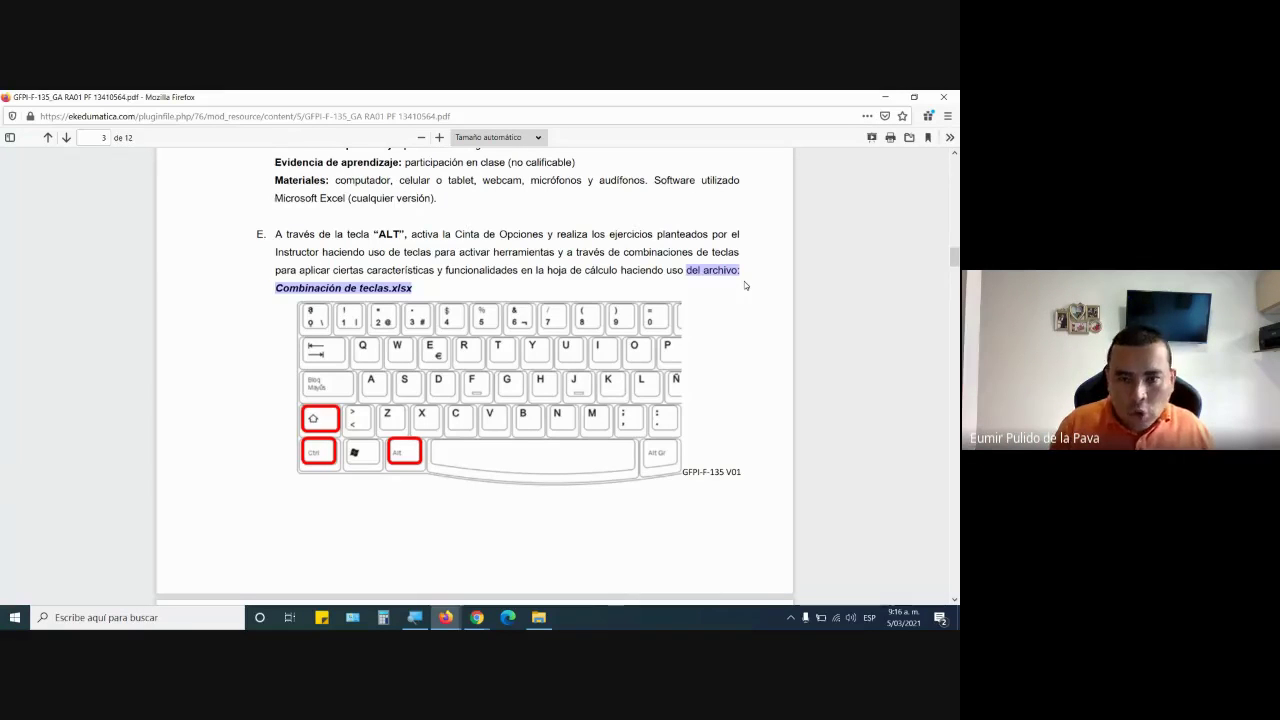
left_click(445, 617)
left_click(392, 573)
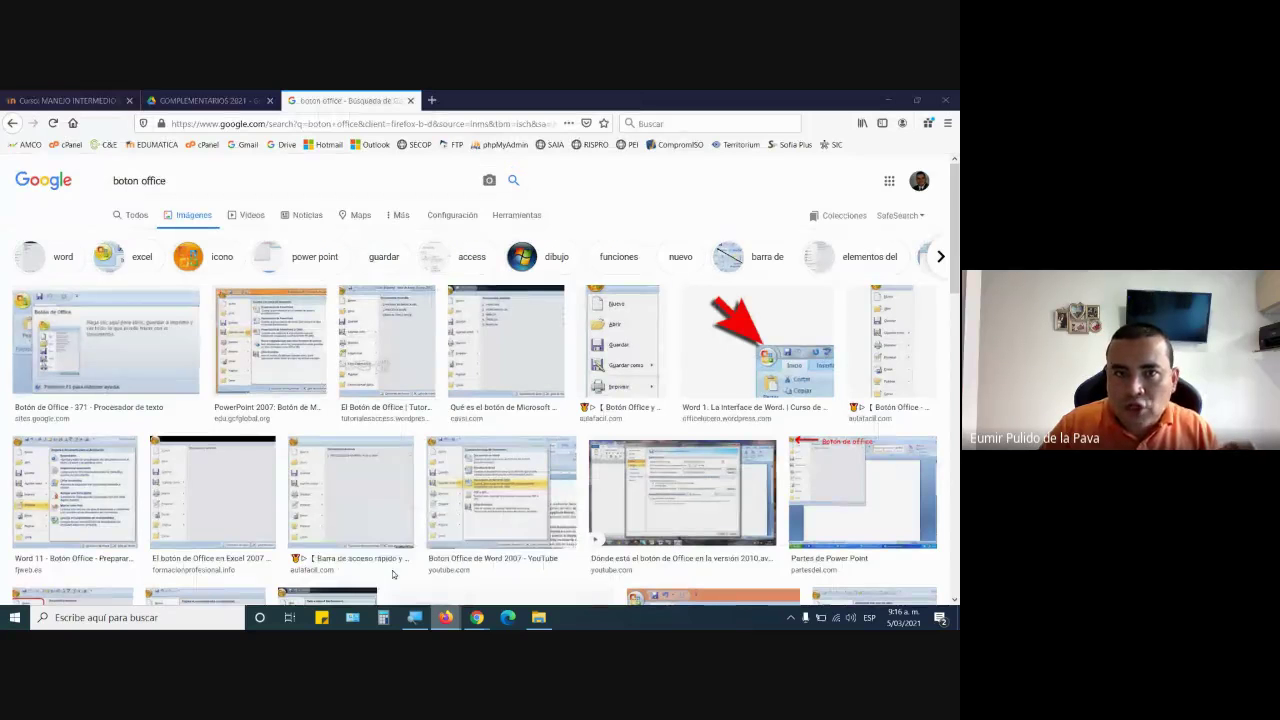
Step: Close the boton office search tab and switch to the Curso MANEJO INTERMEDIO tab
left_click(412, 100)
left_click(70, 100)
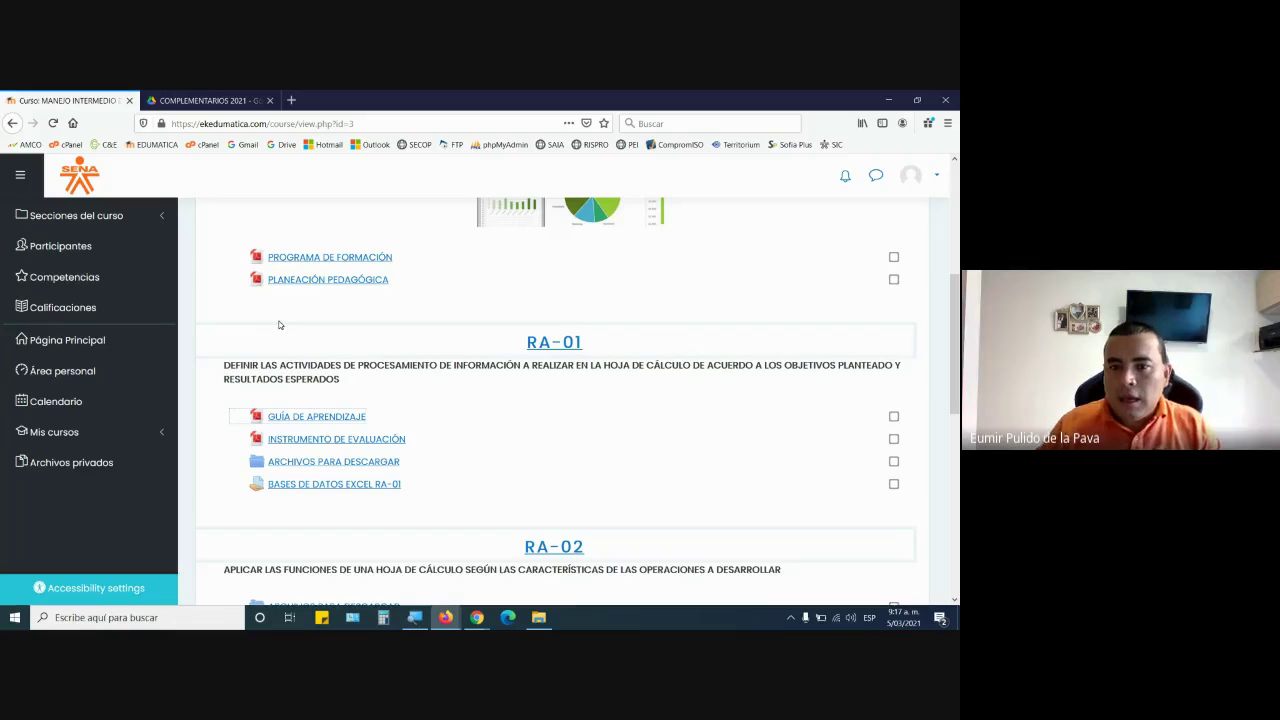
Step: Open ARCHIVOS PARA DESCARGAR under RA-01 and scroll to its nine exercise workbooks
left_click_drag(509, 313, 657, 386)
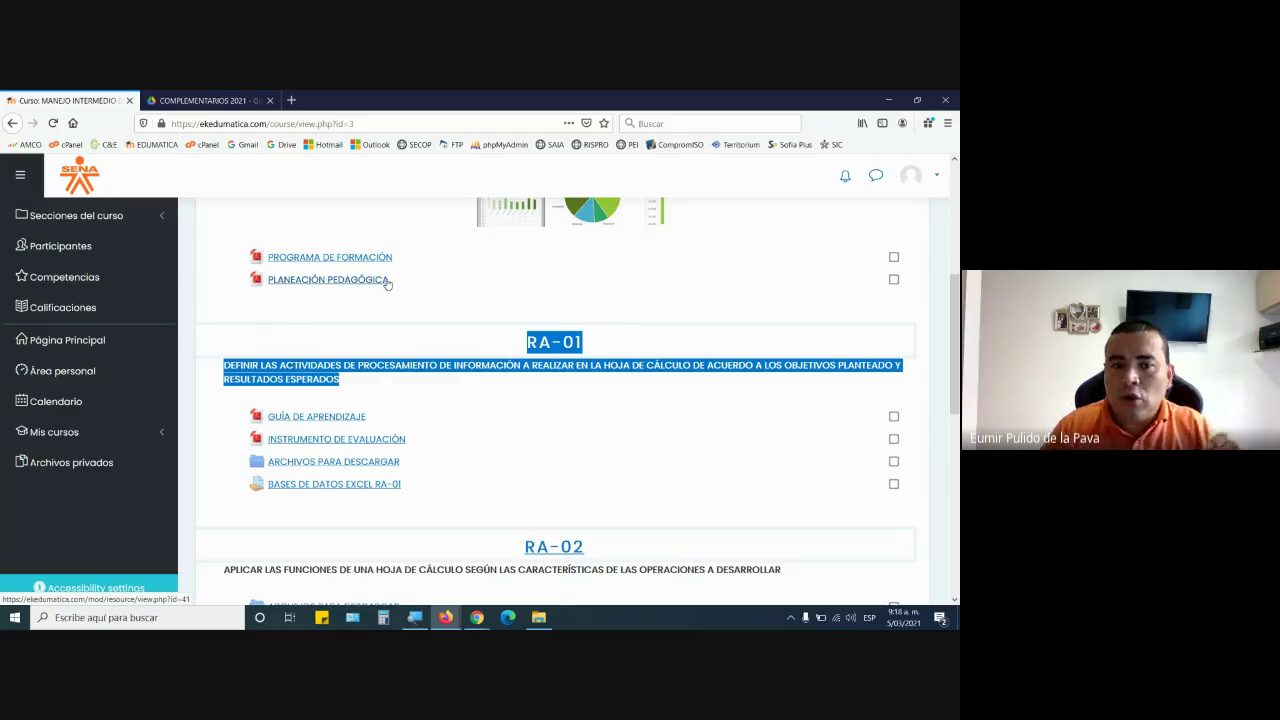
left_click(361, 464)
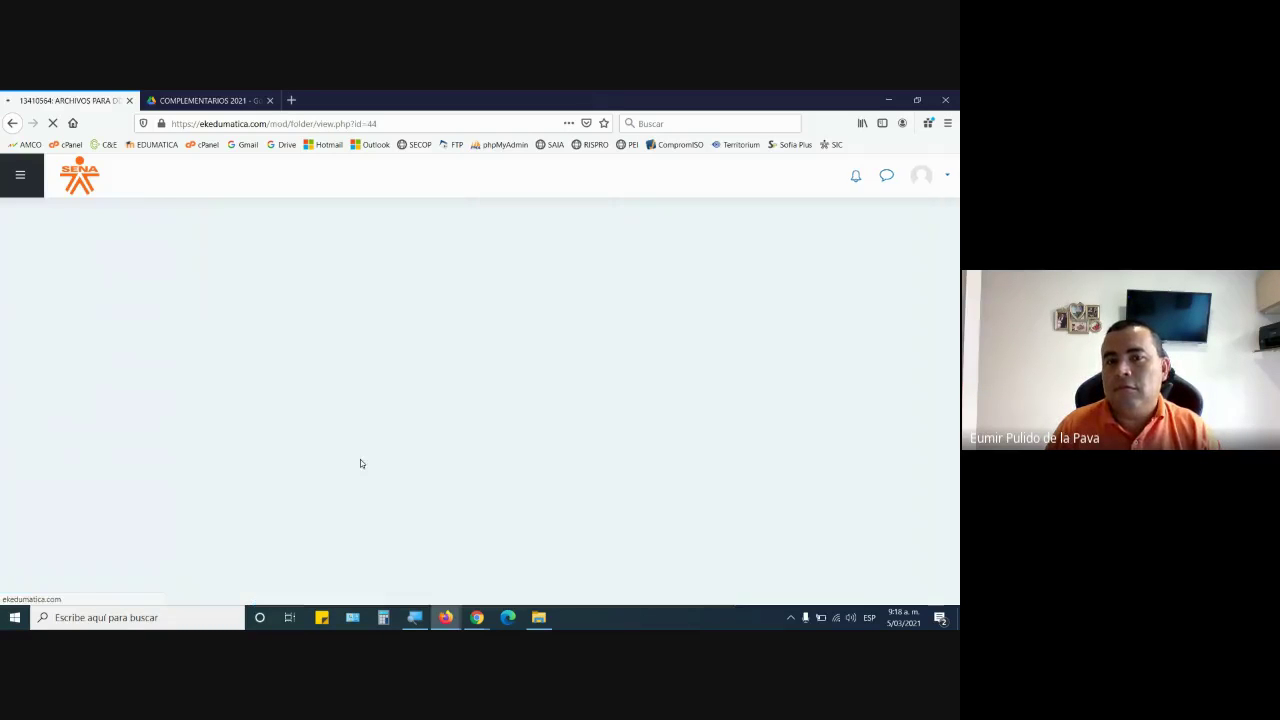
scroll(330, 355, "down", 2)
scroll(330, 355, "down", 3)
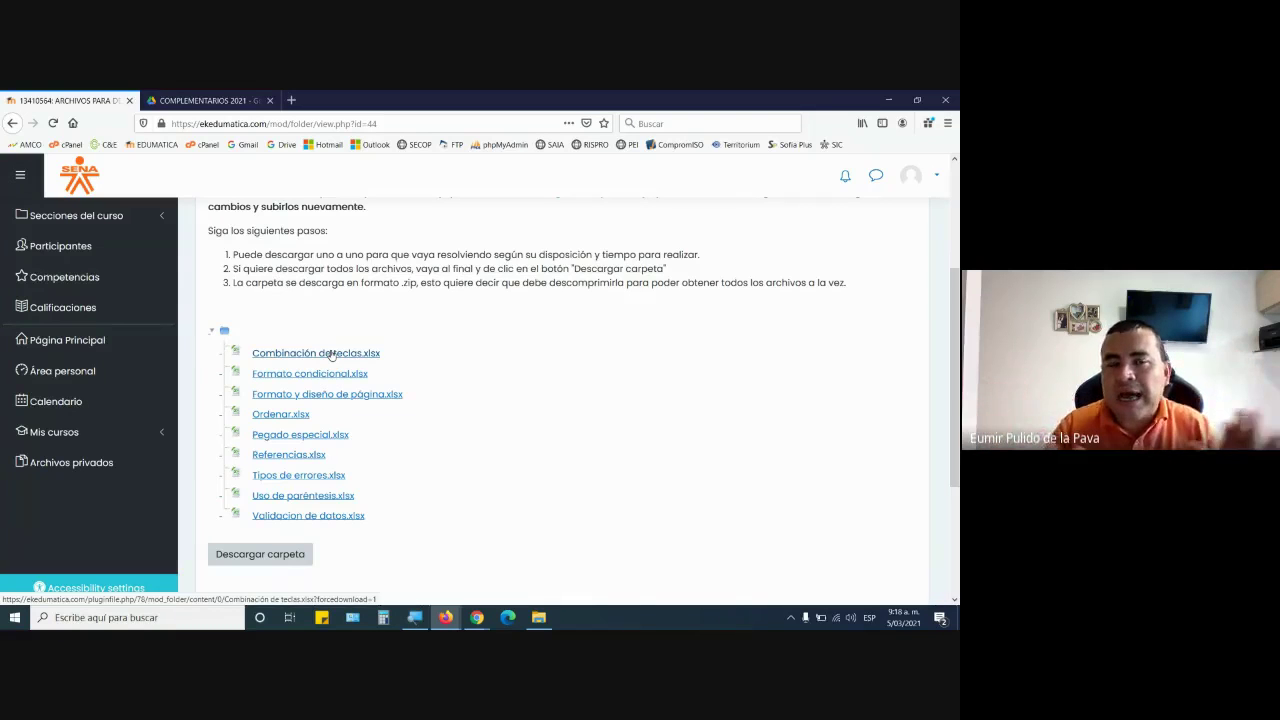
Step: Download Combinación de teclas.xlsx, open it in Excel with editing enabled, then return to Meet
left_click(332, 355)
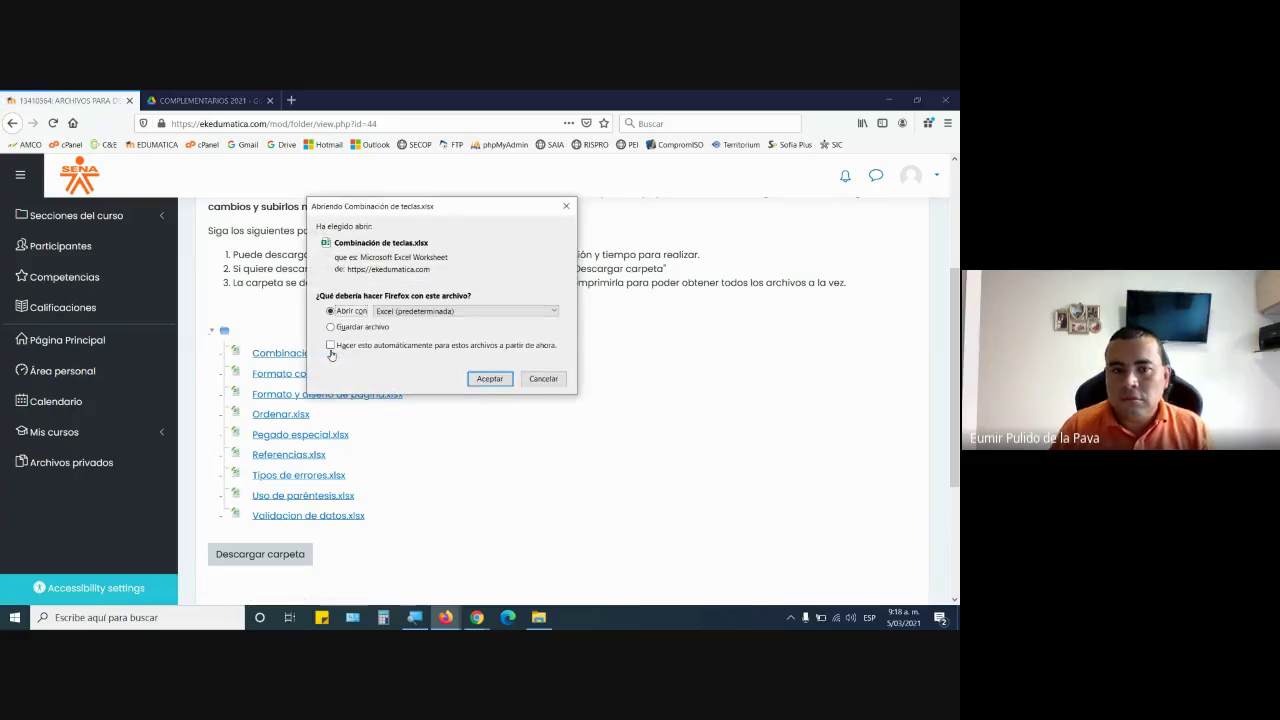
left_click(488, 378)
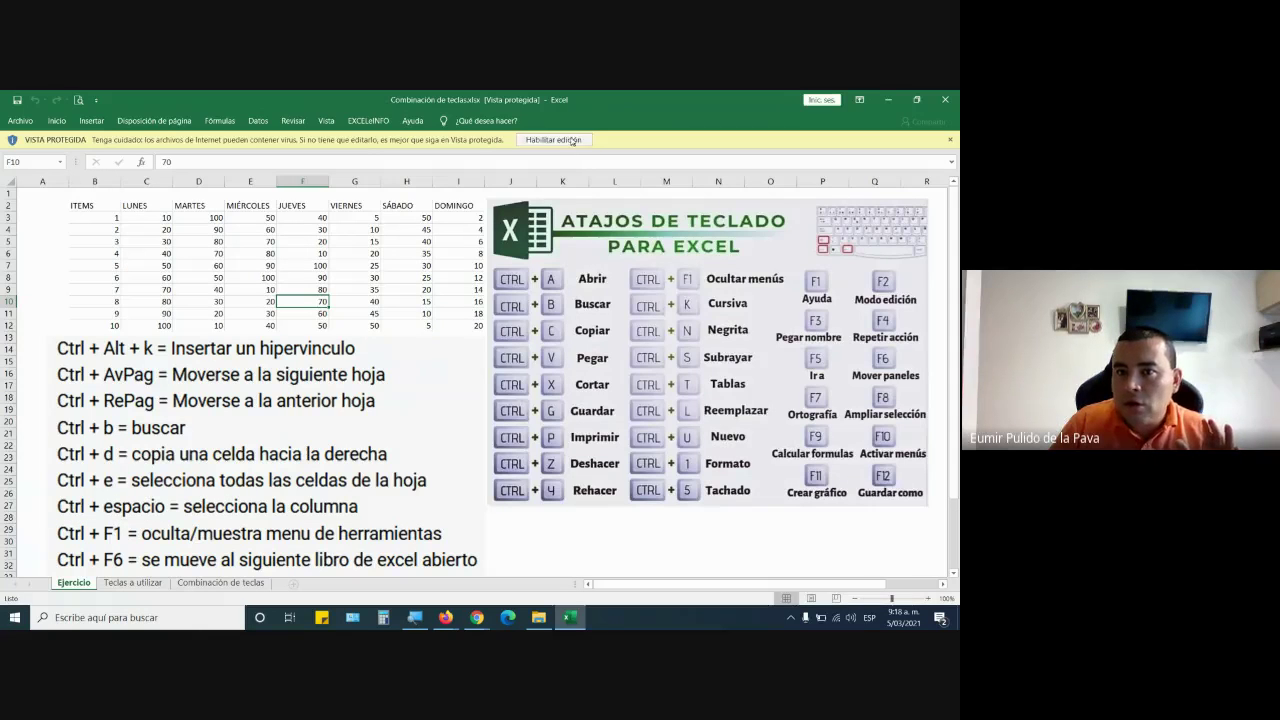
left_click(572, 141)
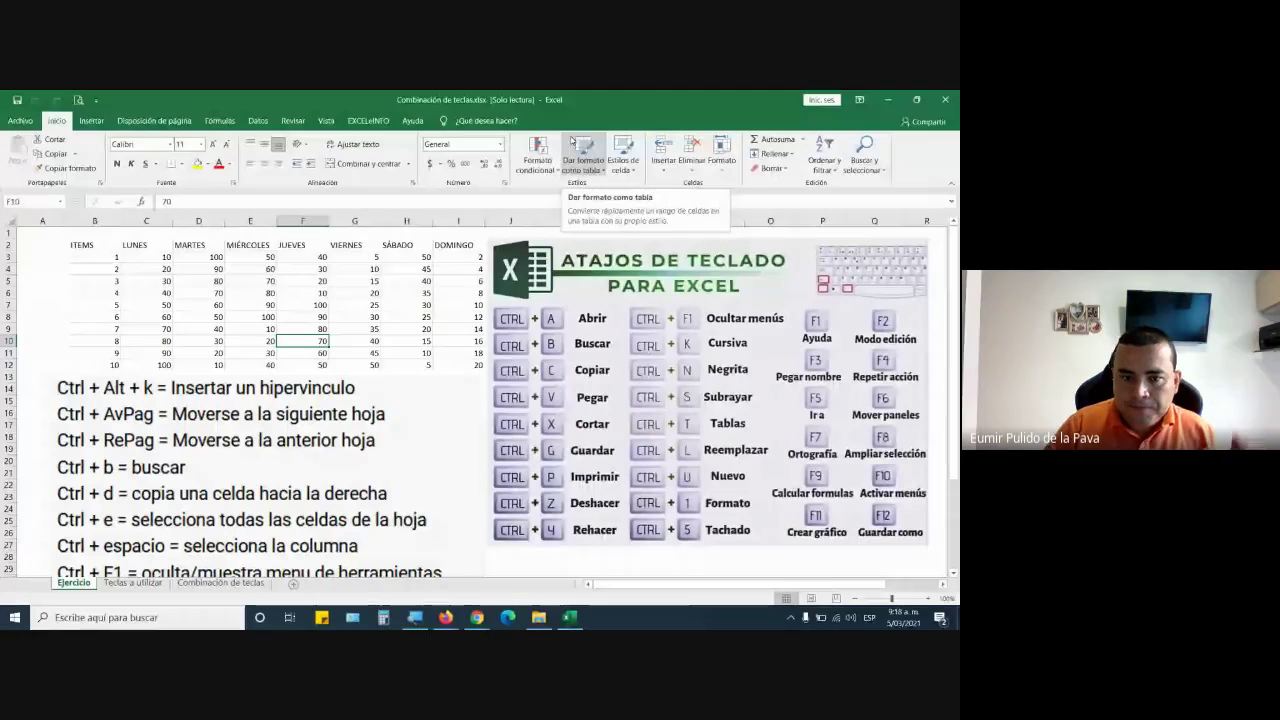
left_click(410, 540)
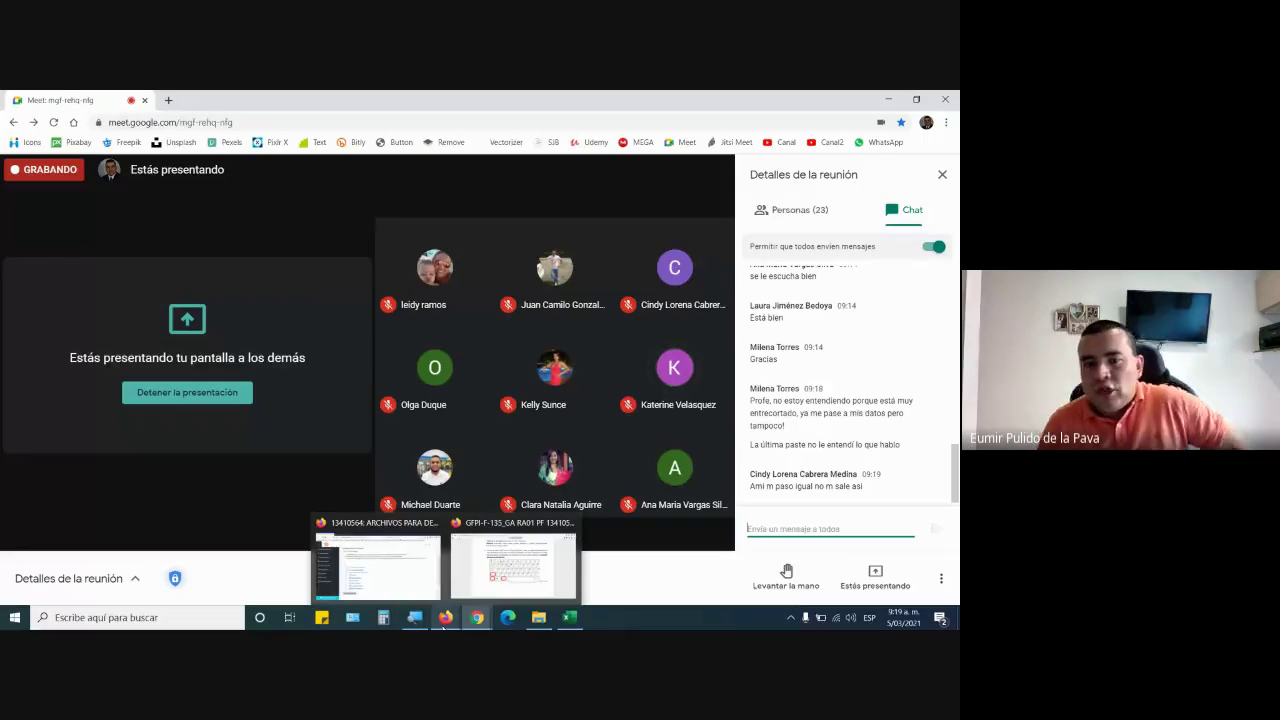
mouse_move(569, 617)
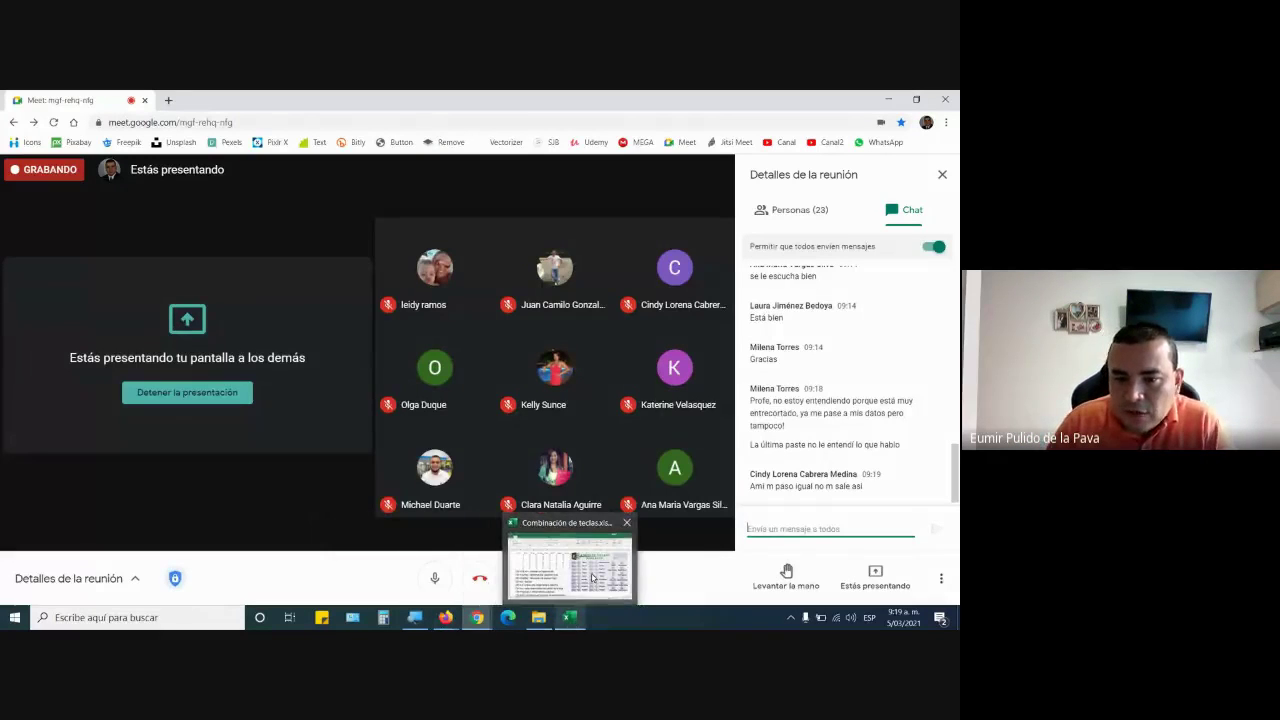
Step: Bring the Combinación de teclas.xlsx Ejercicio sheet back to the front from the taskbar
left_click(592, 577)
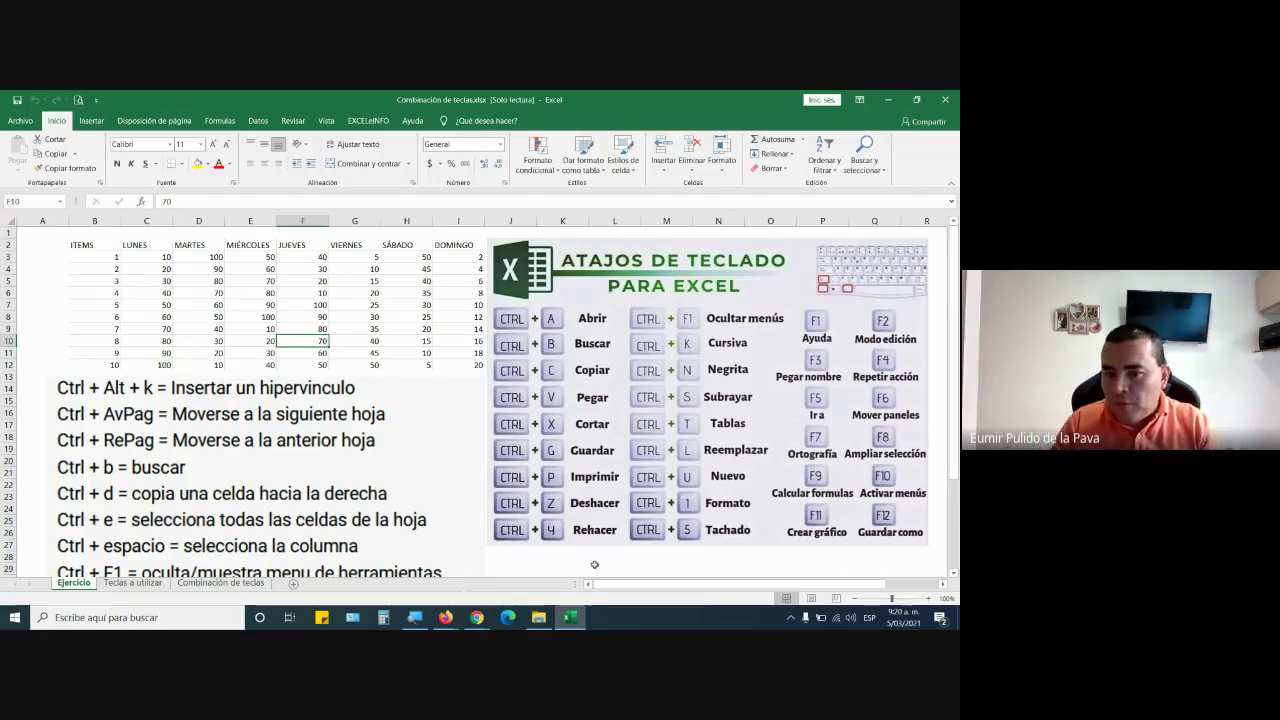
mouse_move(445, 617)
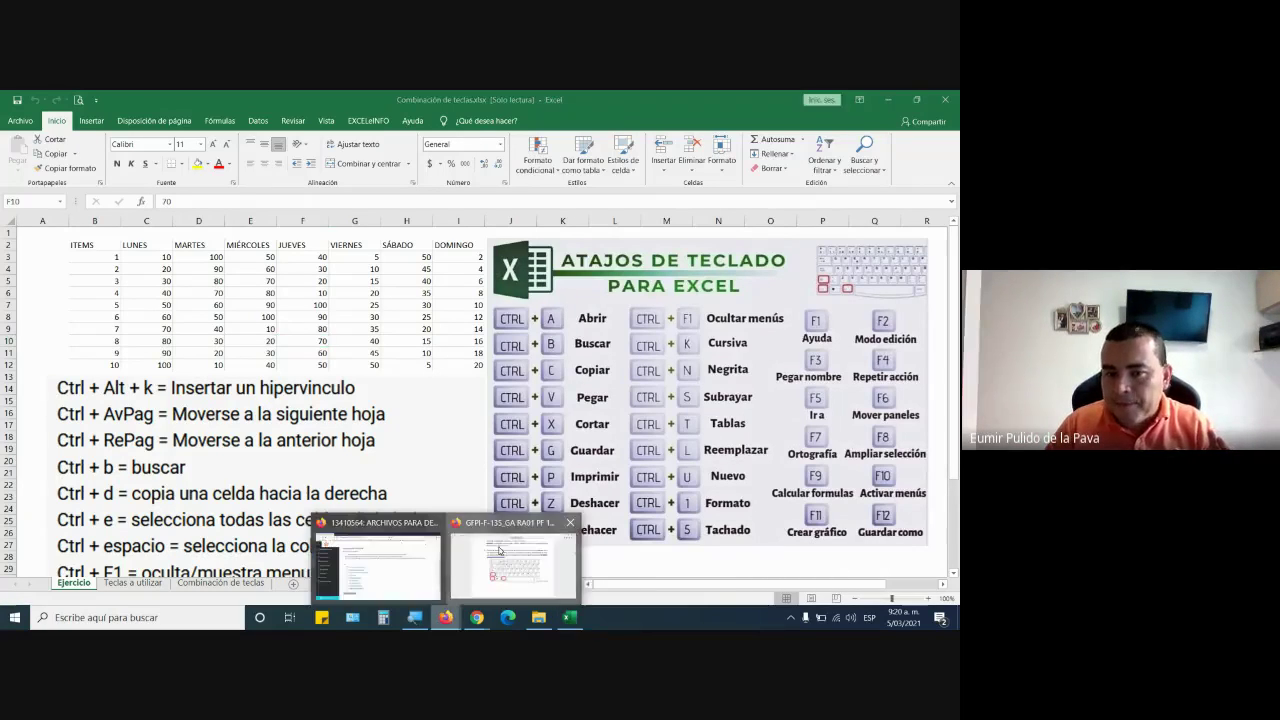
Step: Bring the exercise guide PDF window back to the front in Firefox
left_click(500, 551)
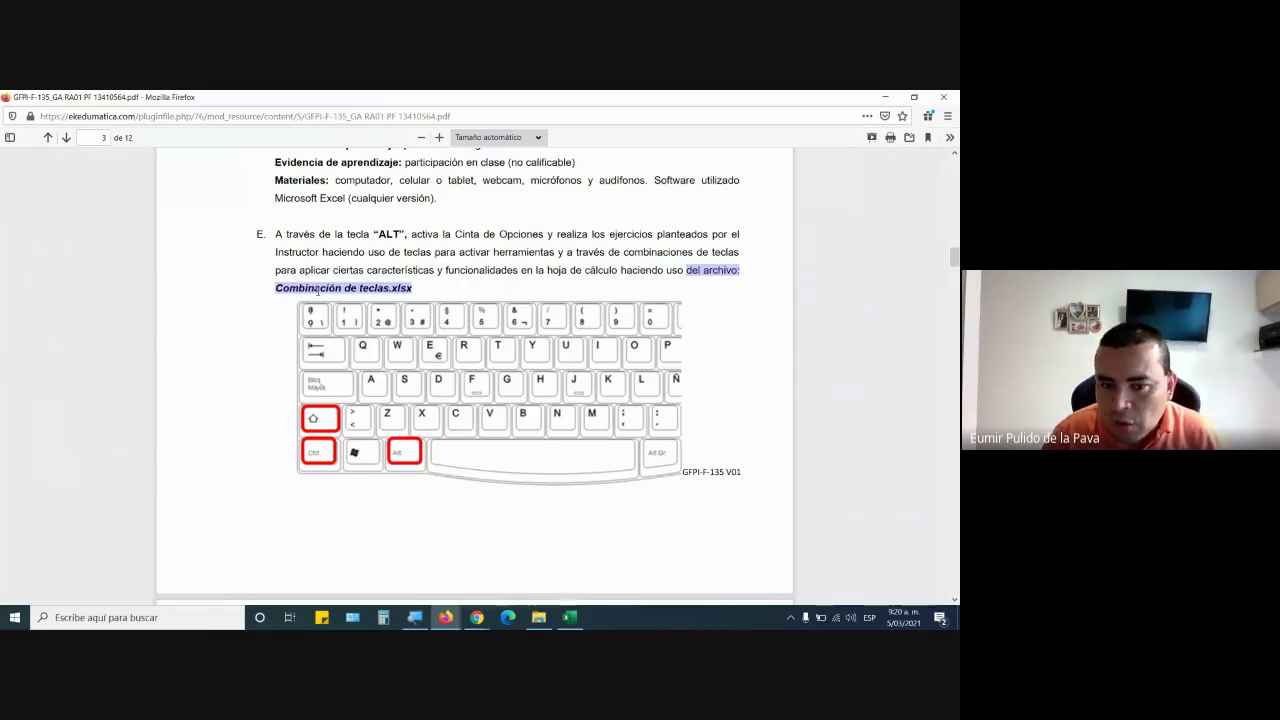
left_click(414, 617)
mouse_move(445, 617)
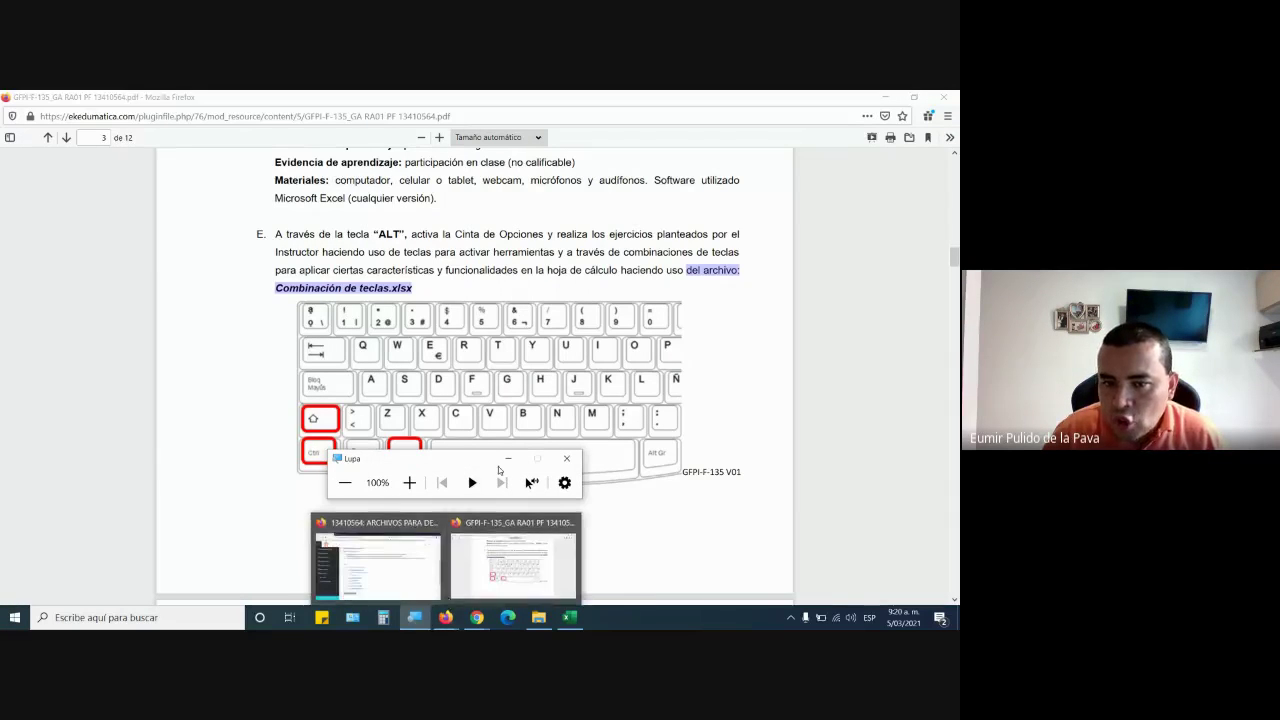
left_click(508, 458)
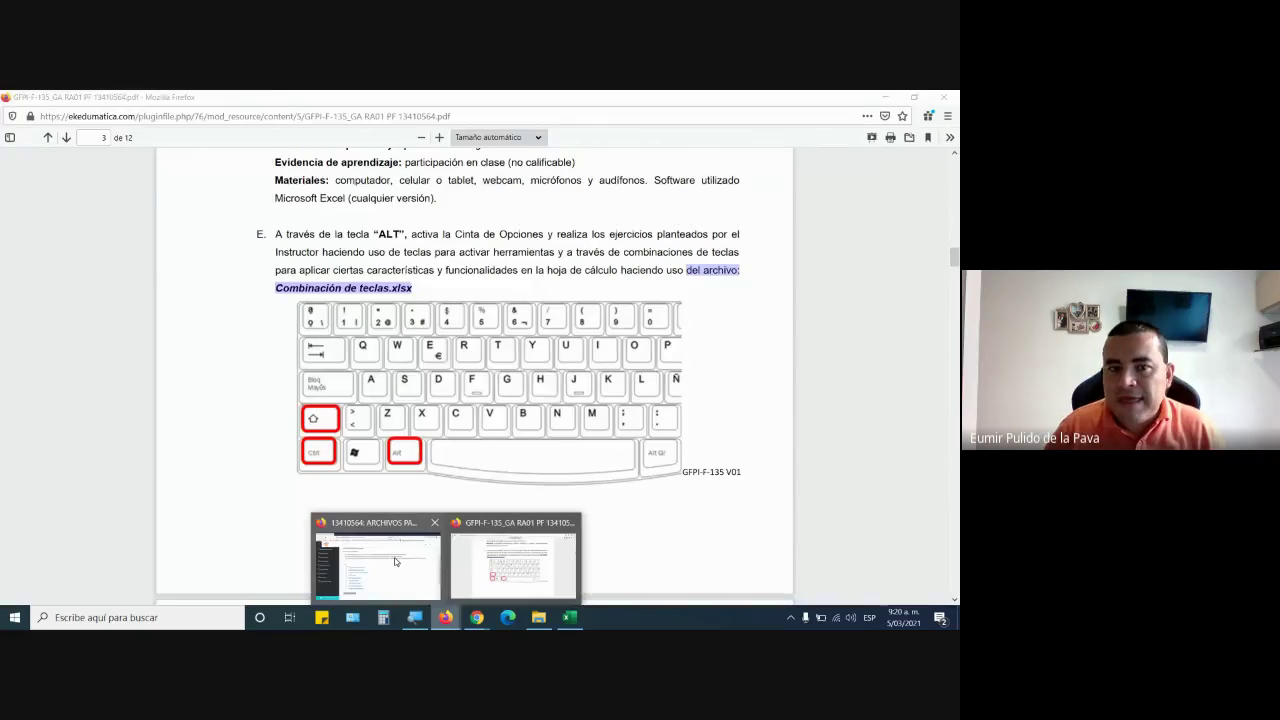
left_click(394, 557)
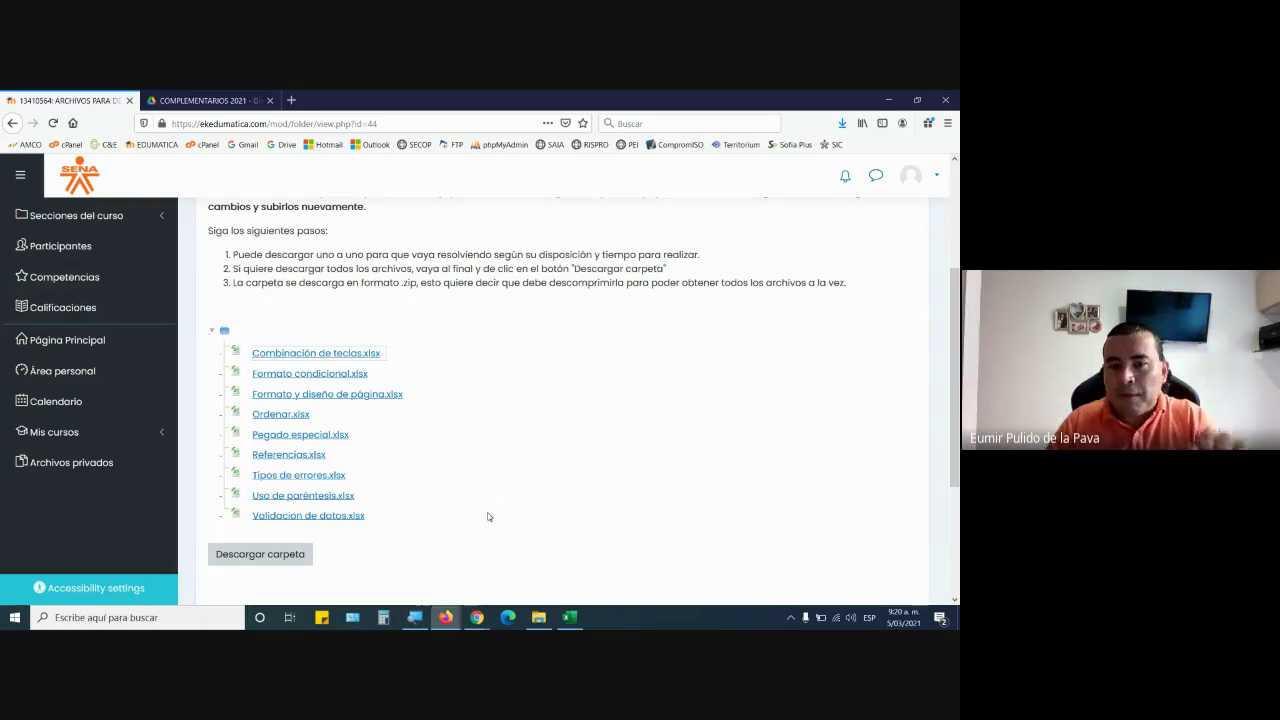
left_click(446, 617)
left_click(455, 585)
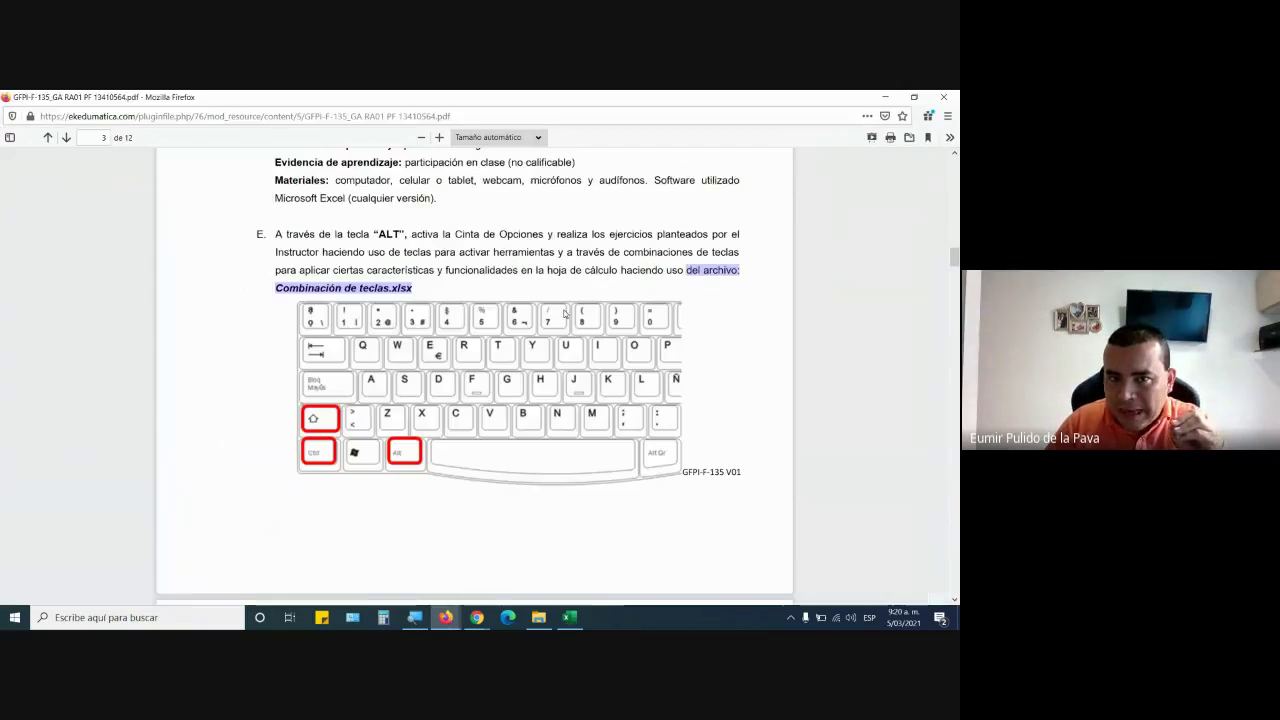
Step: Scroll through the guide from sections B–E down to exercise I on Referencias.xlsx
scroll(563, 312, "up", 3)
scroll(563, 312, "up", 5)
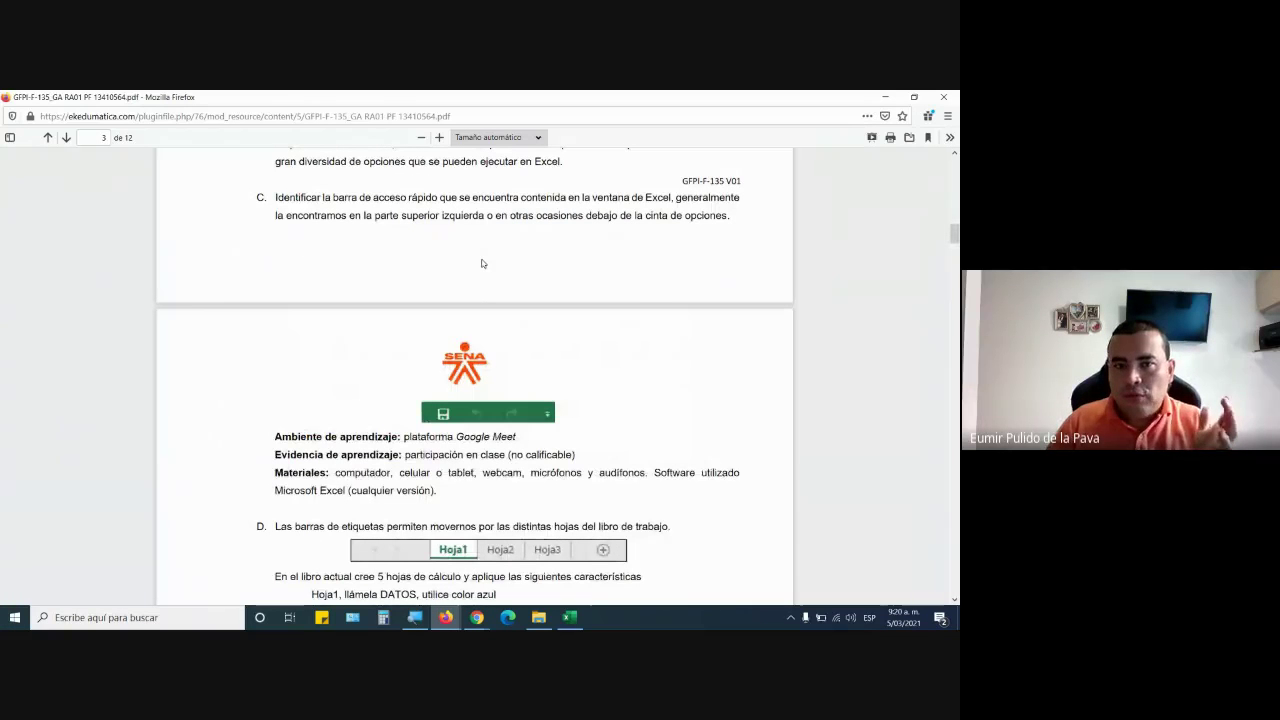
scroll(465, 256, "up", 2)
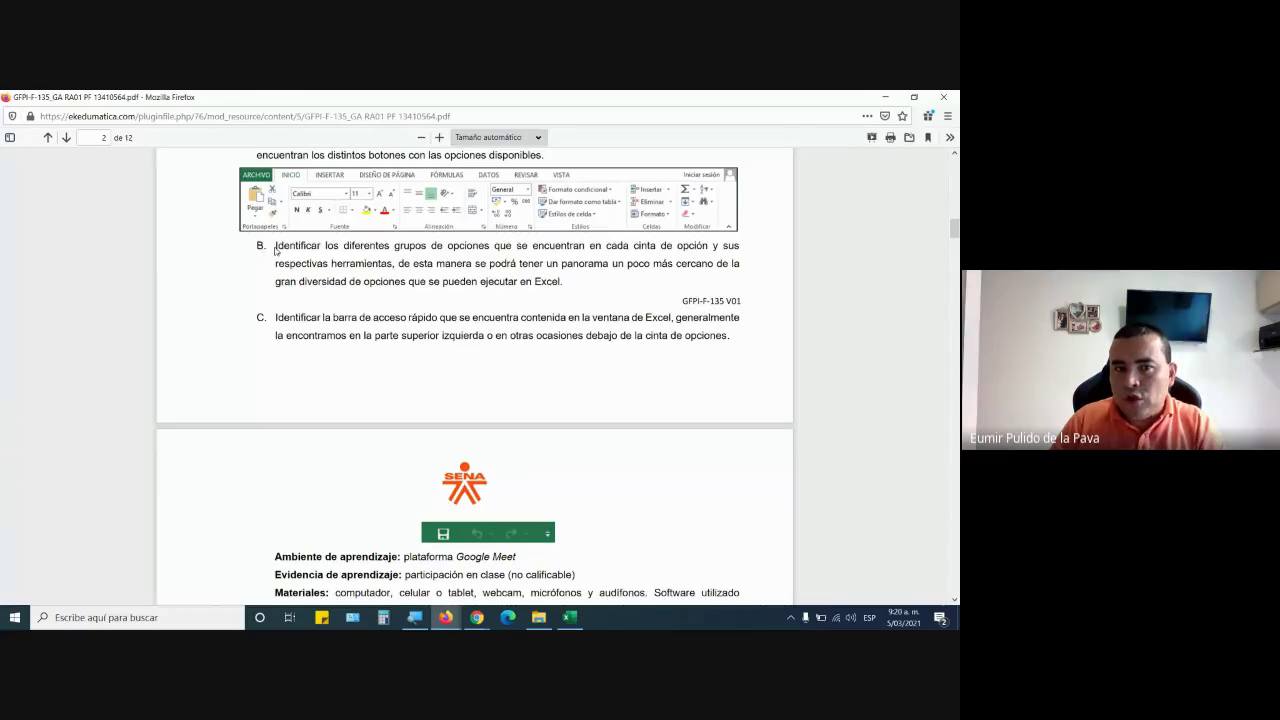
scroll(288, 257, "up", 1)
scroll(340, 330, "up", 2)
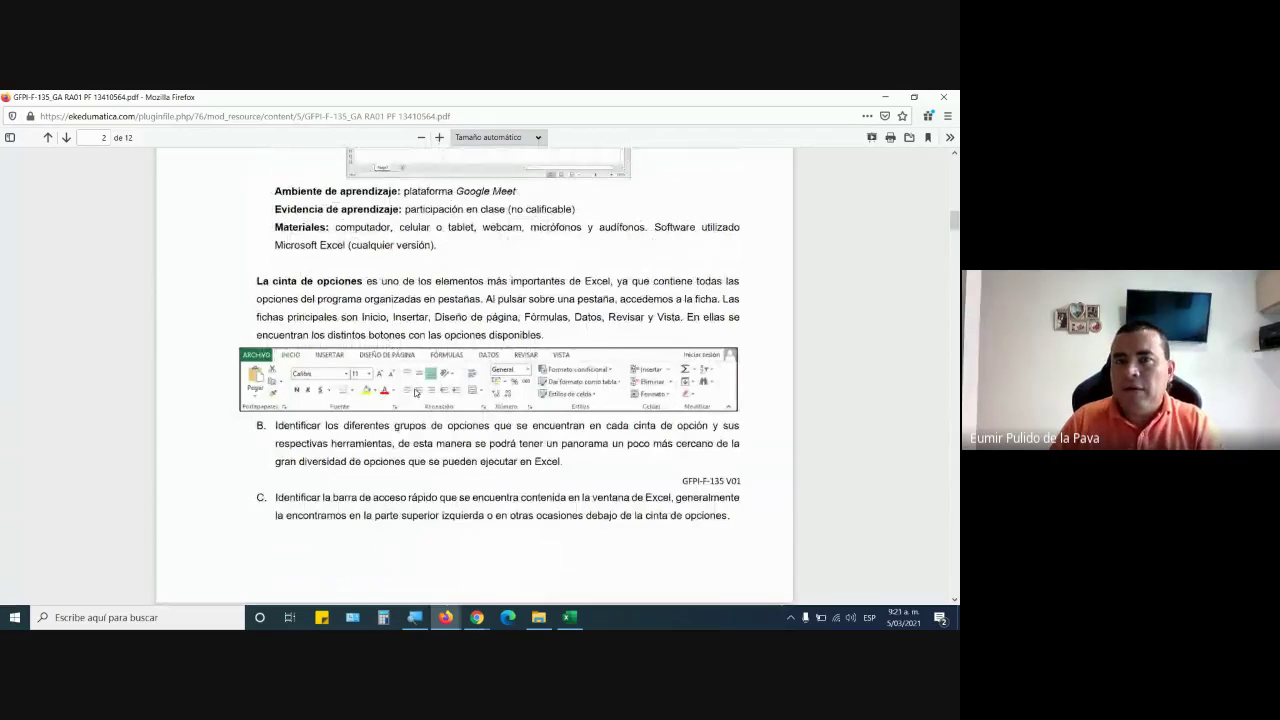
scroll(415, 395, "down", 4)
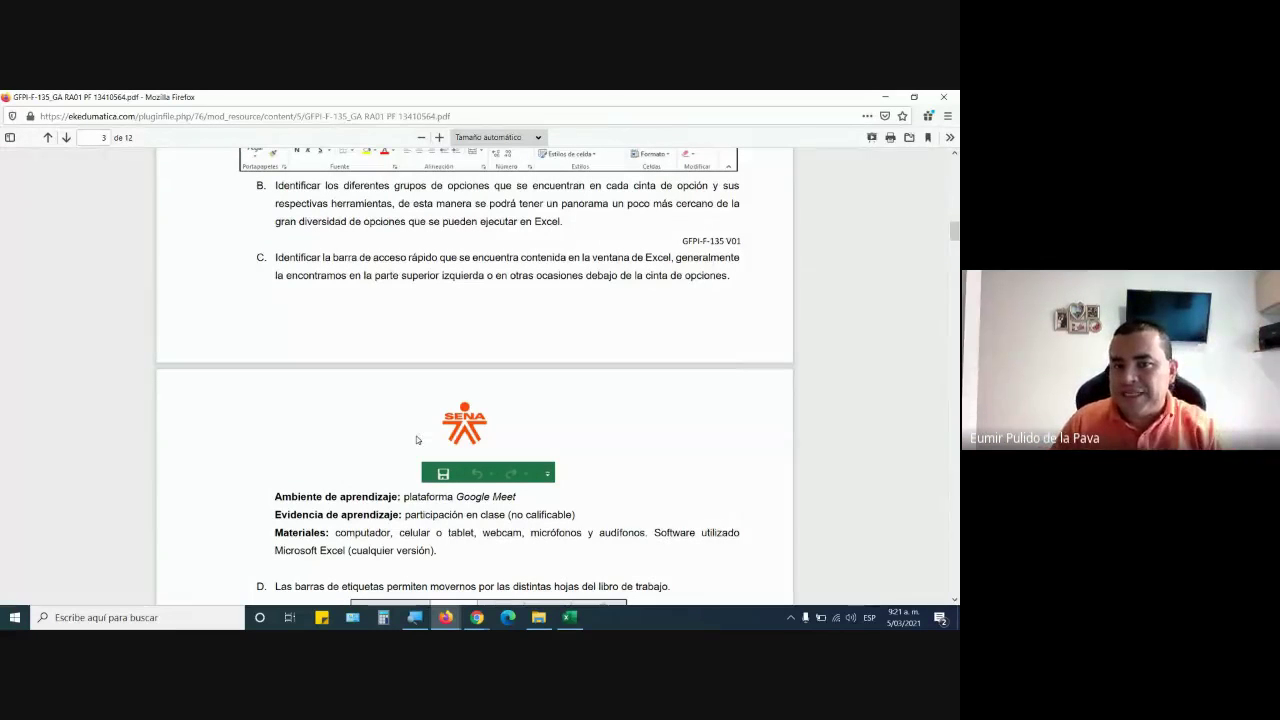
scroll(417, 440, "down", 5)
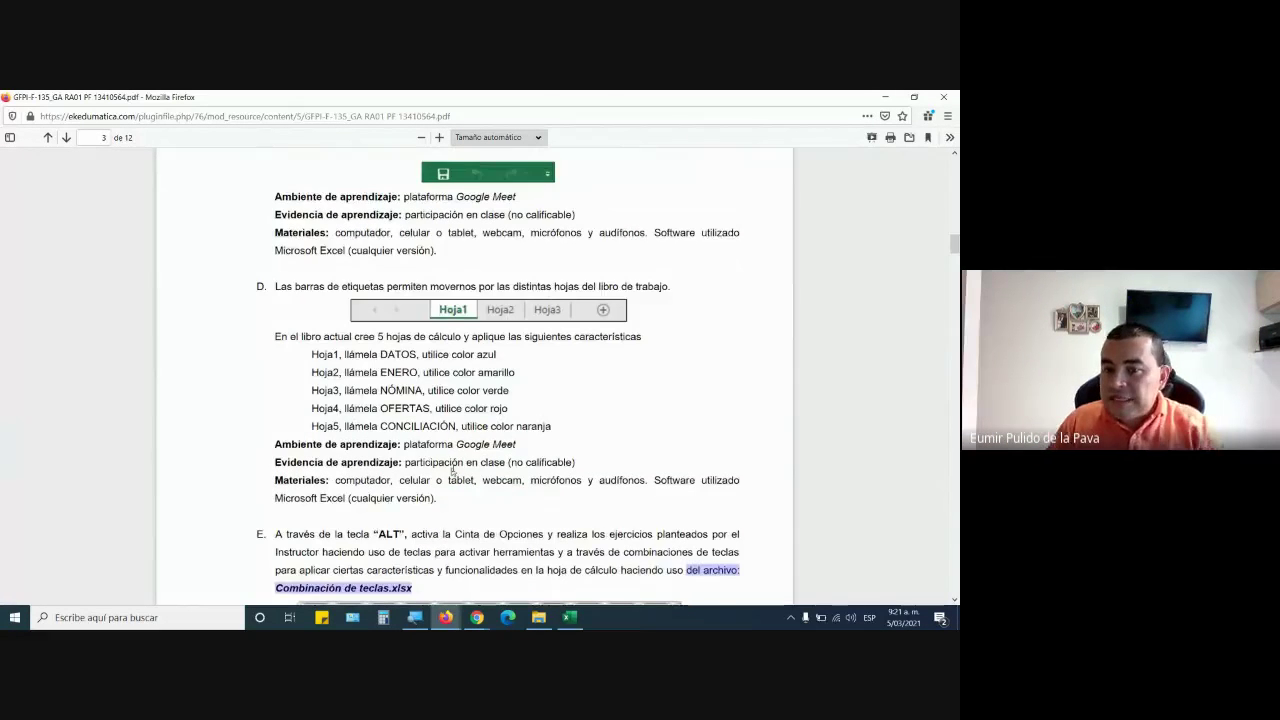
scroll(452, 472, "down", 2)
scroll(500, 474, "down", 4)
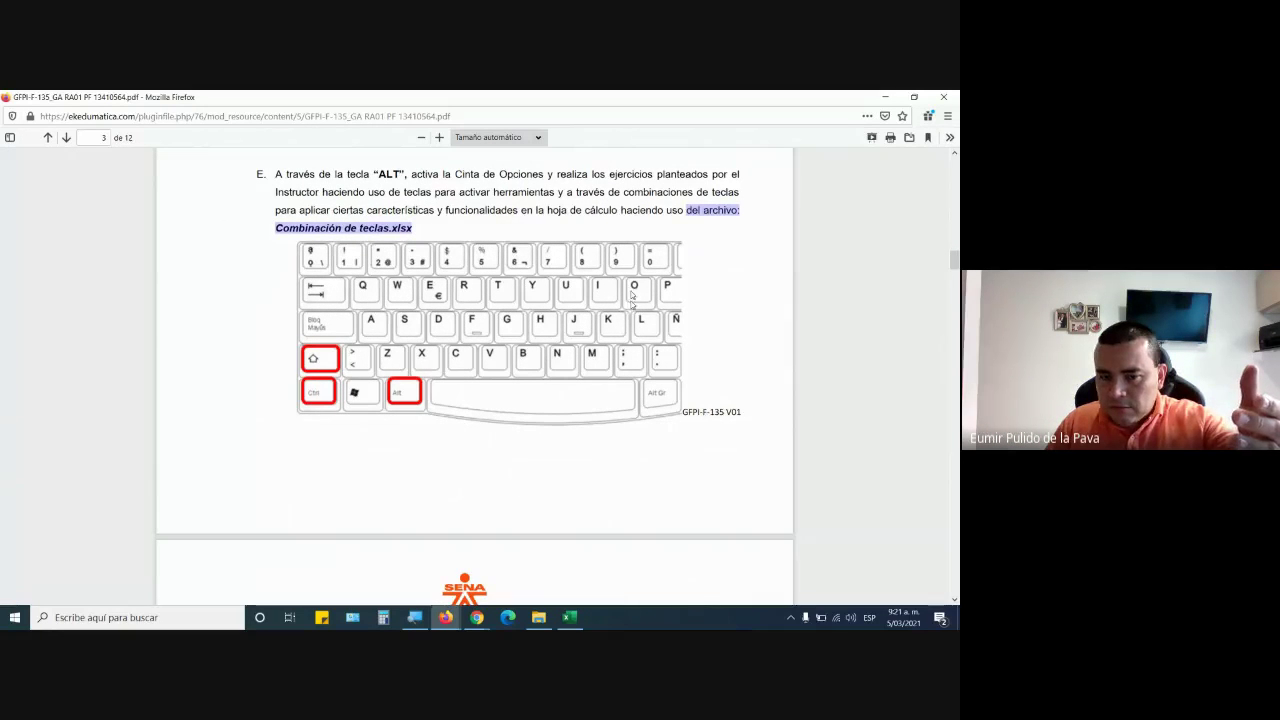
scroll(632, 296, "down", 6)
scroll(649, 413, "down", 4)
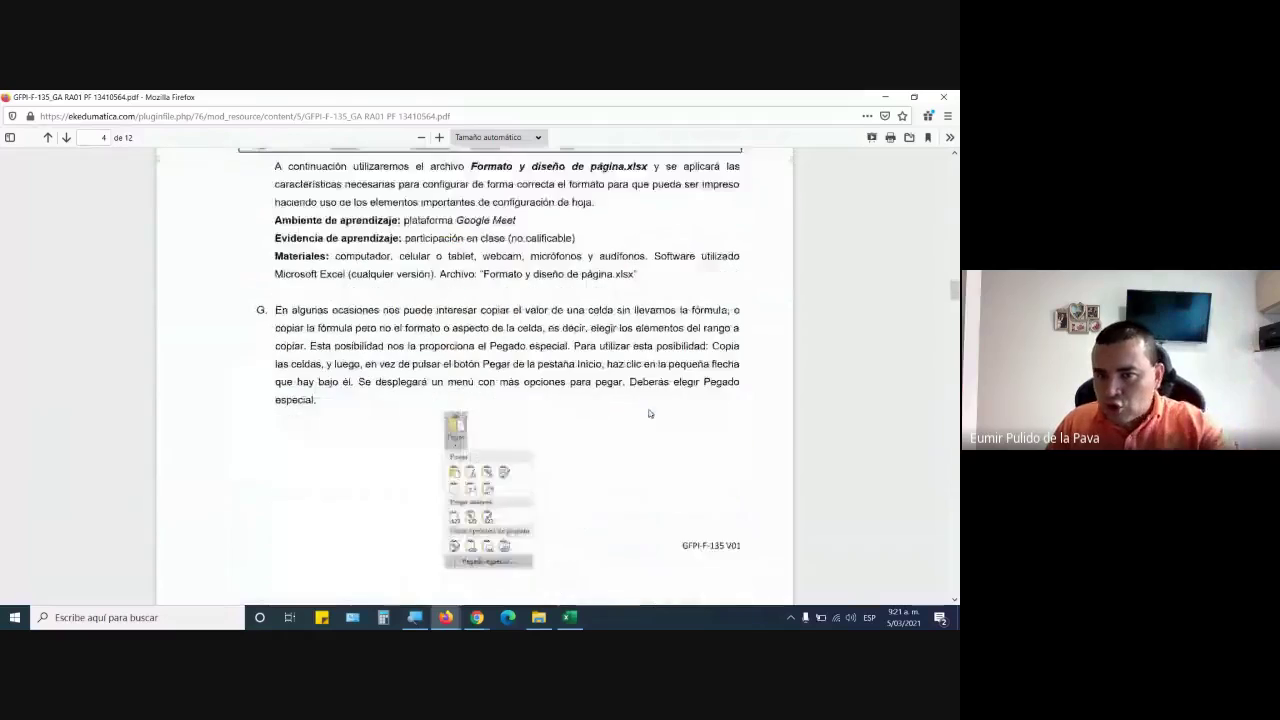
scroll(649, 413, "down", 2)
scroll(643, 443, "down", 5)
scroll(643, 443, "down", 5)
scroll(640, 463, "down", 4)
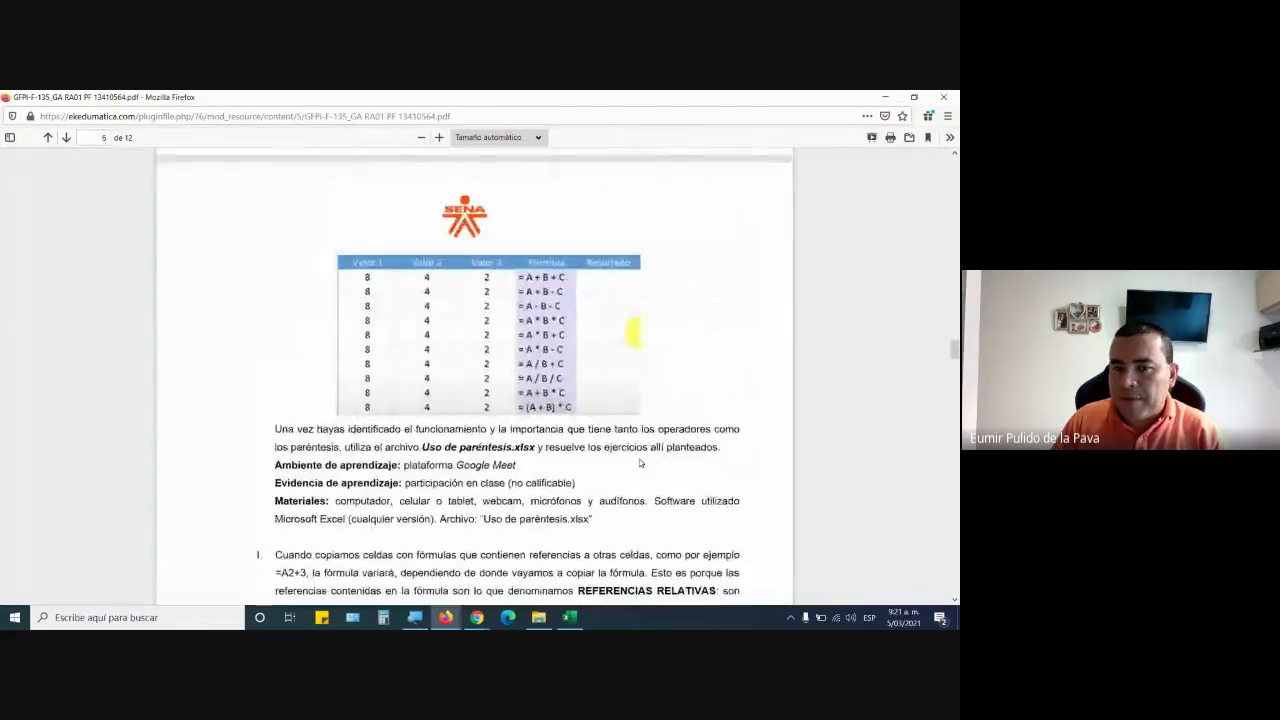
scroll(640, 463, "down", 5)
scroll(640, 471, "down", 5)
scroll(640, 471, "up", 5)
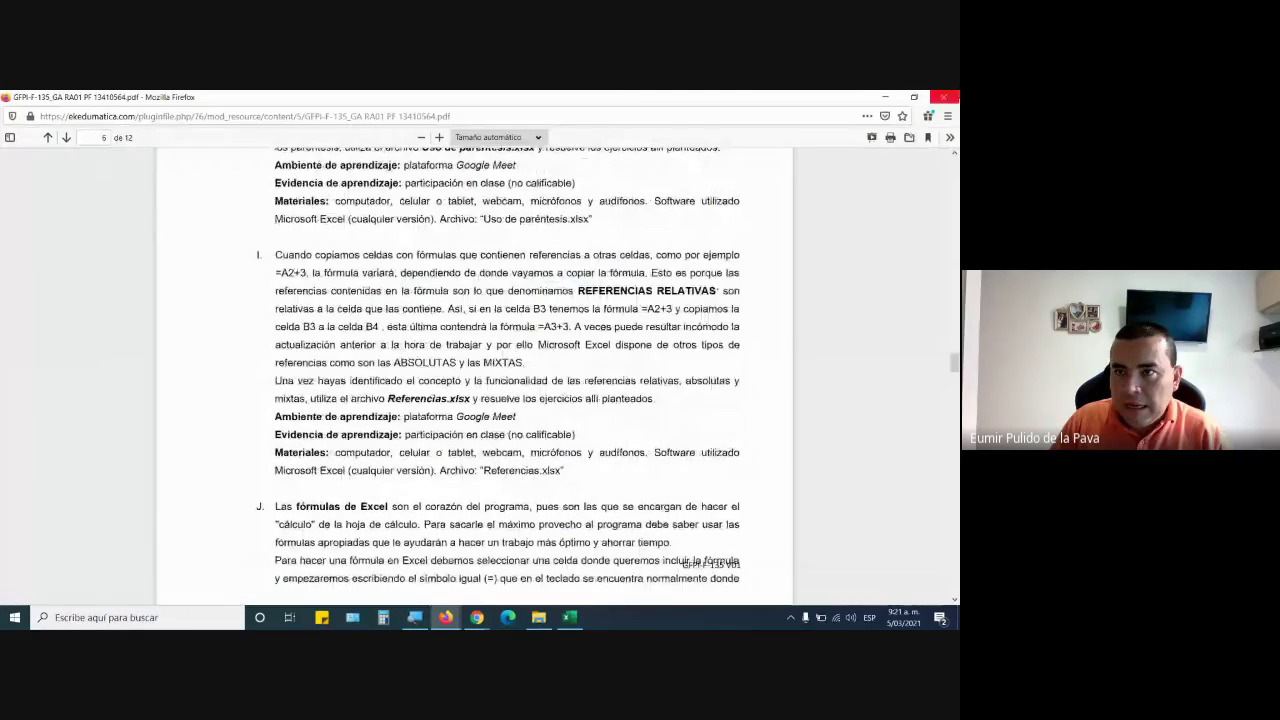
Step: Close the PDF and open FICHA 2266896 and FICHA 2267286 from the COMPLEMENTARIOS 2021 folder
left_click(940, 97)
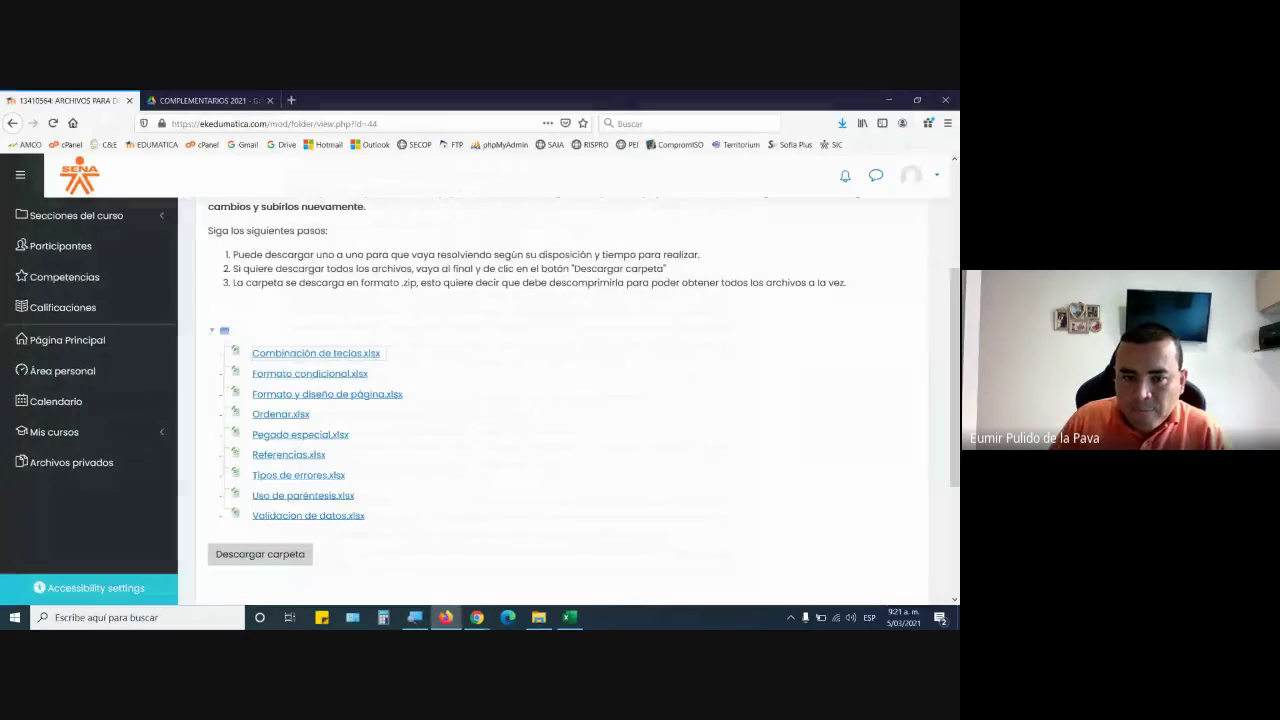
left_click(192, 98)
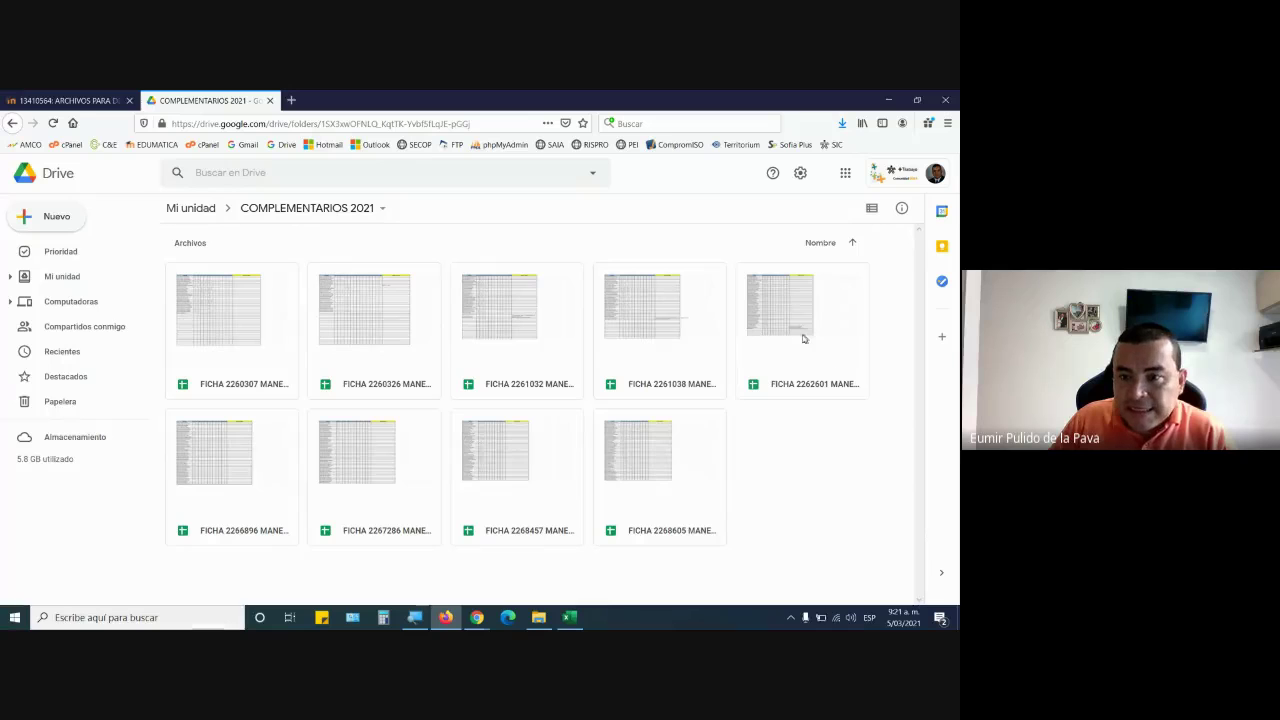
double_click(241, 487)
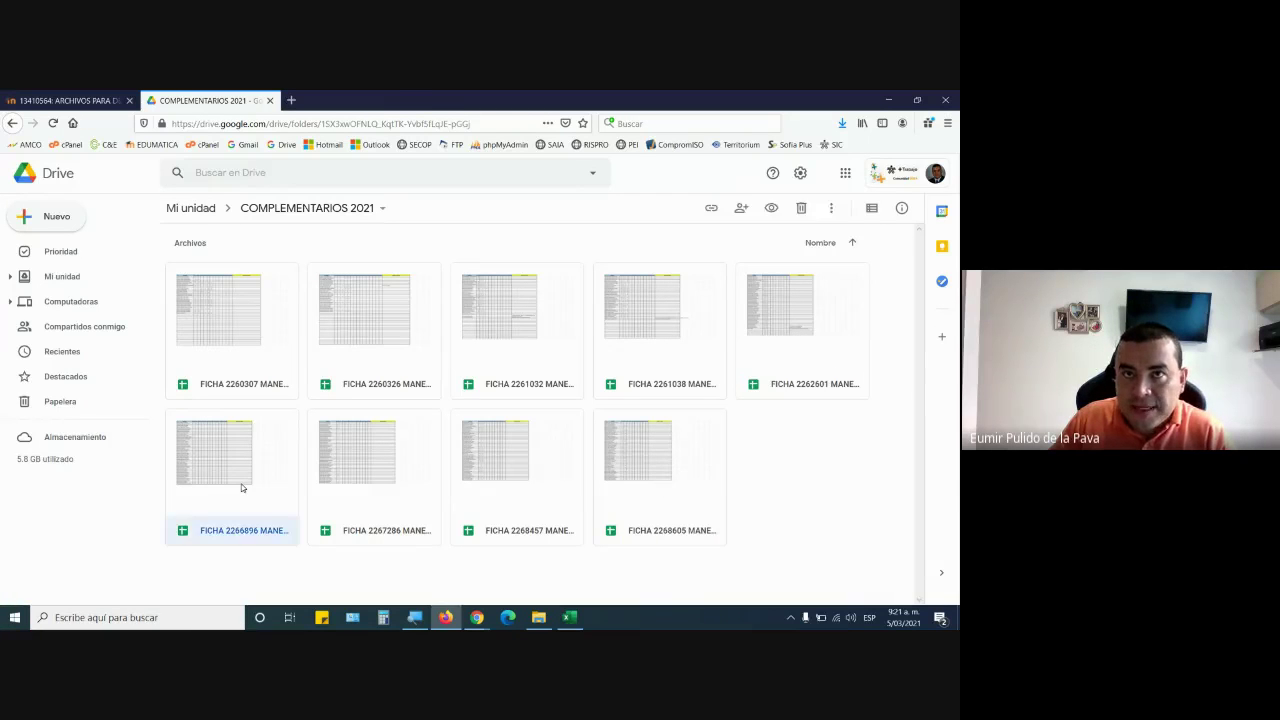
left_click(164, 96)
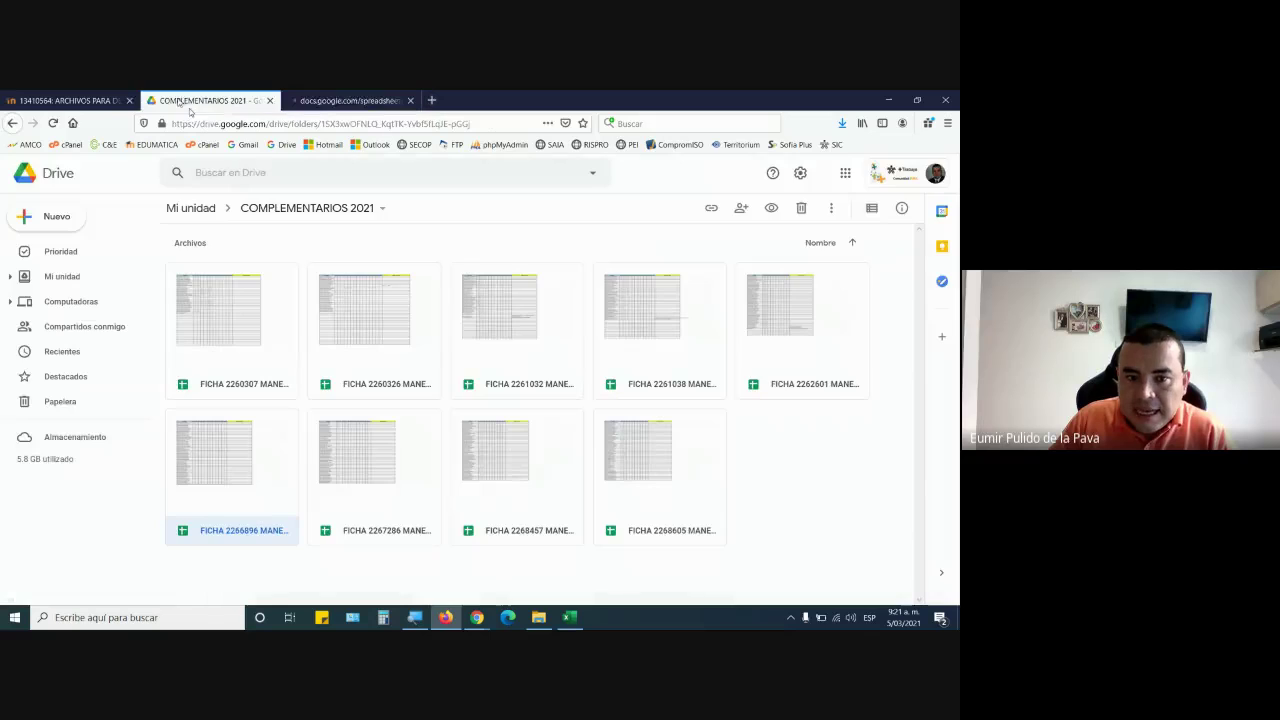
double_click(371, 471)
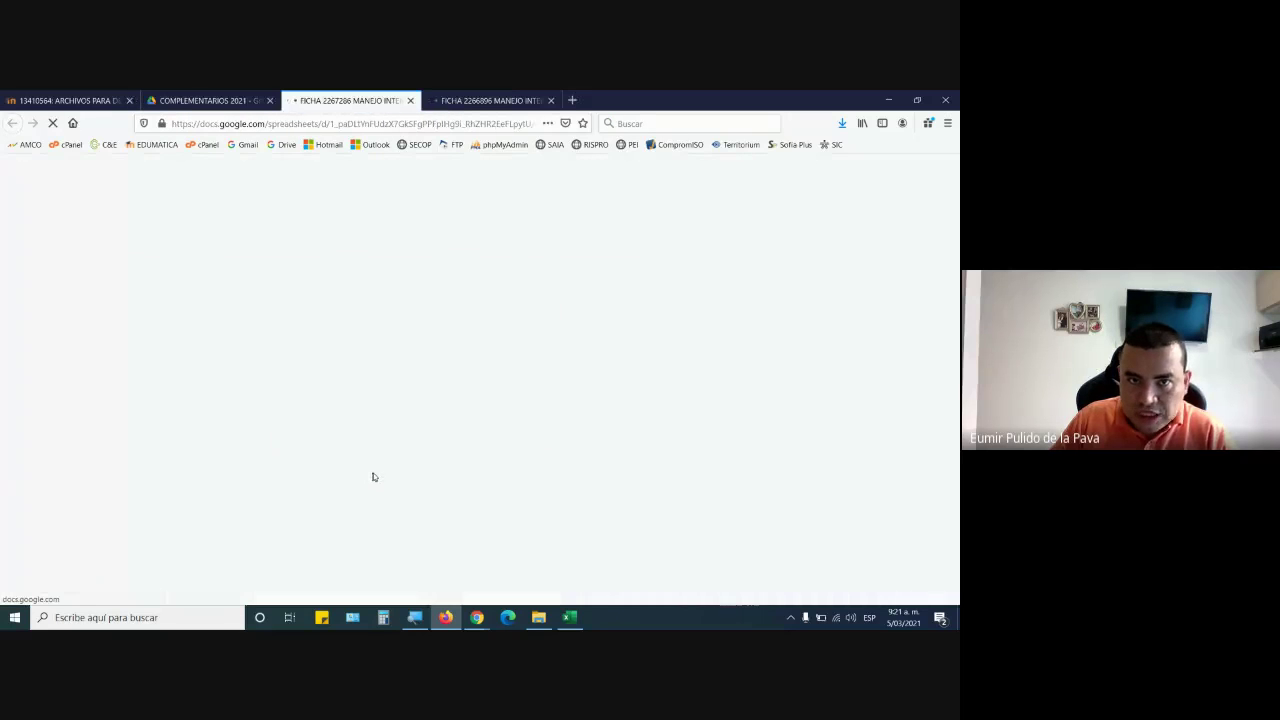
Step: Select cell C2 under 5/3/21 in FICHA 2267286 and compare it with FICHA 2266896
left_click(205, 100)
left_click(350, 98)
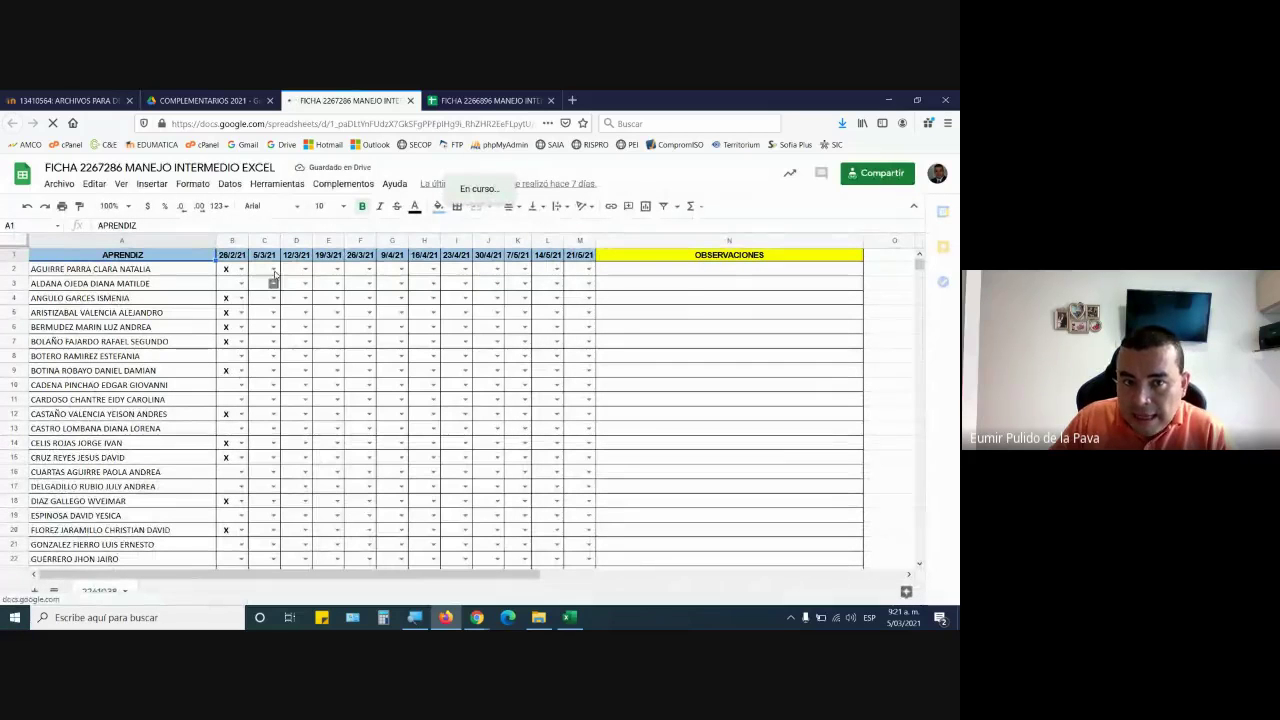
left_click(264, 270)
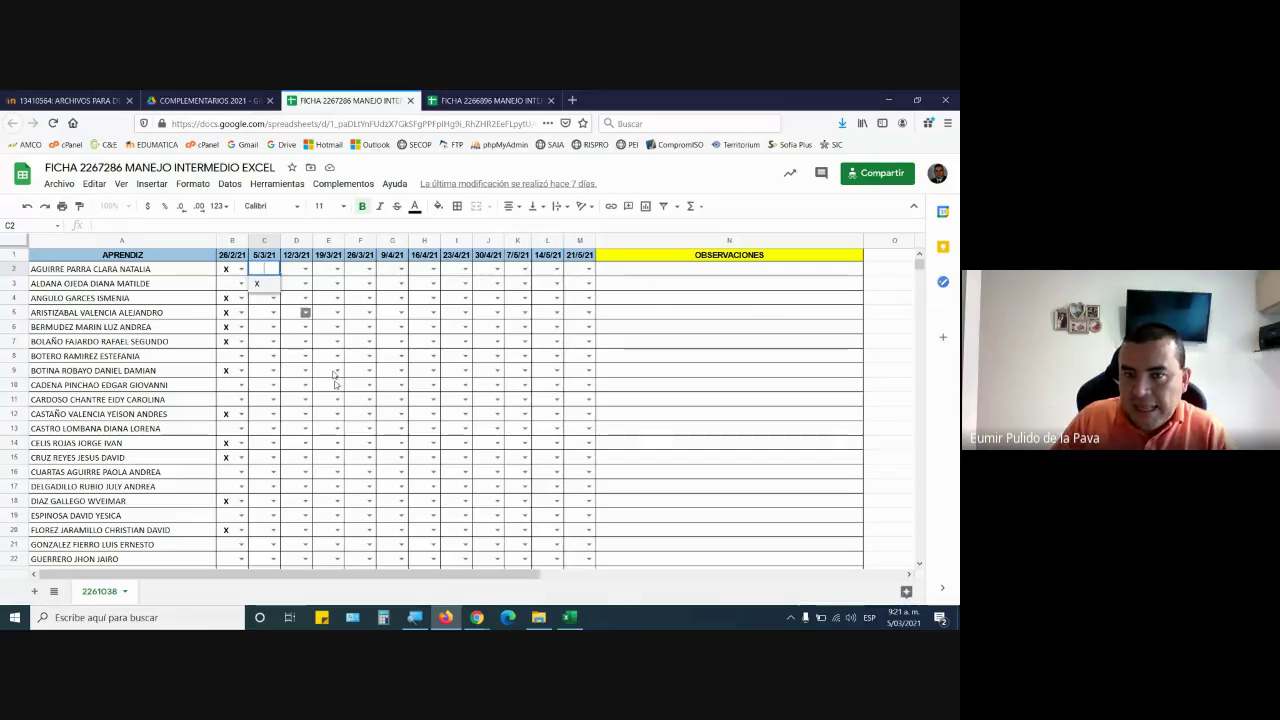
left_click(505, 100)
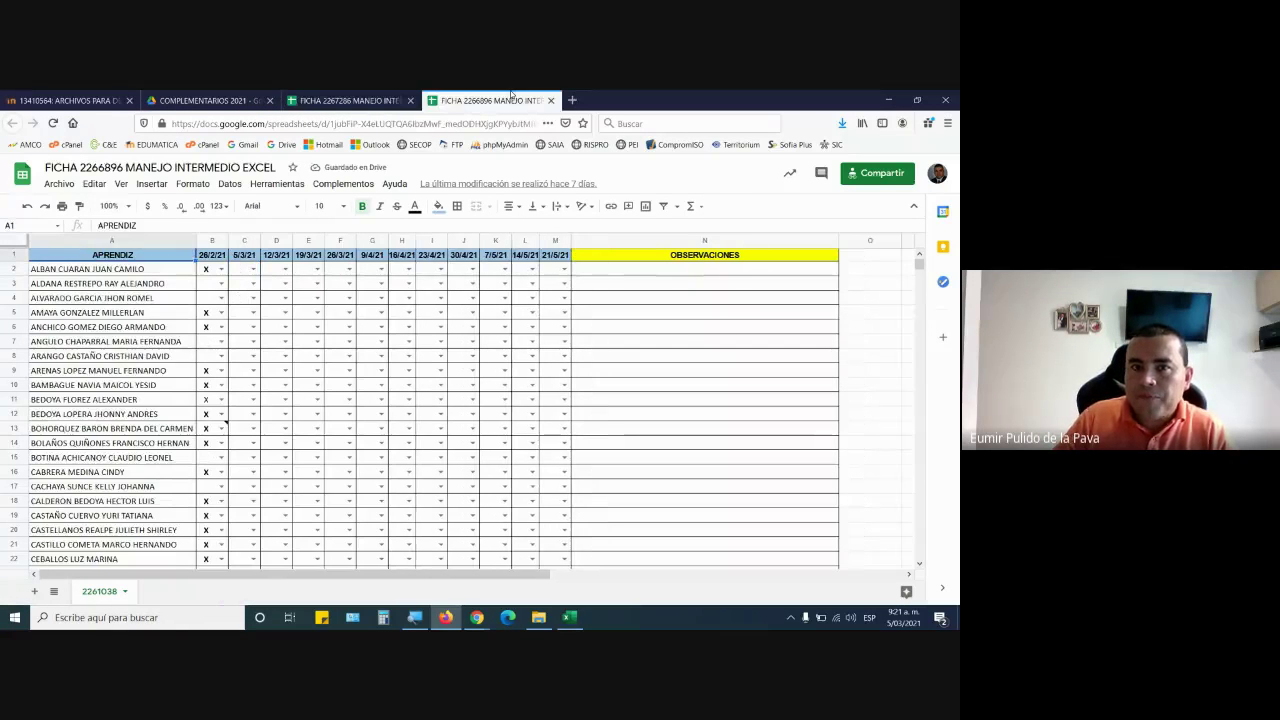
left_click(350, 100)
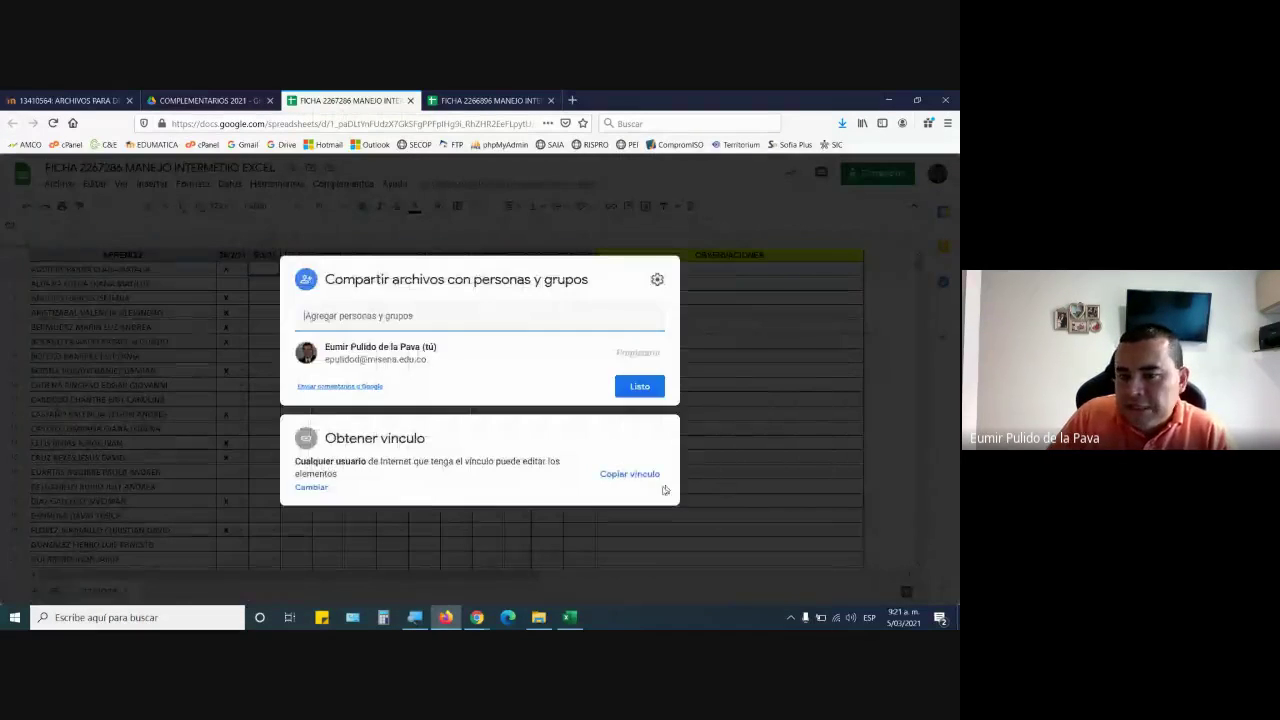
Step: Return to the Meet call and choose Detener la grabación from the more-options menu
left_click(455, 600)
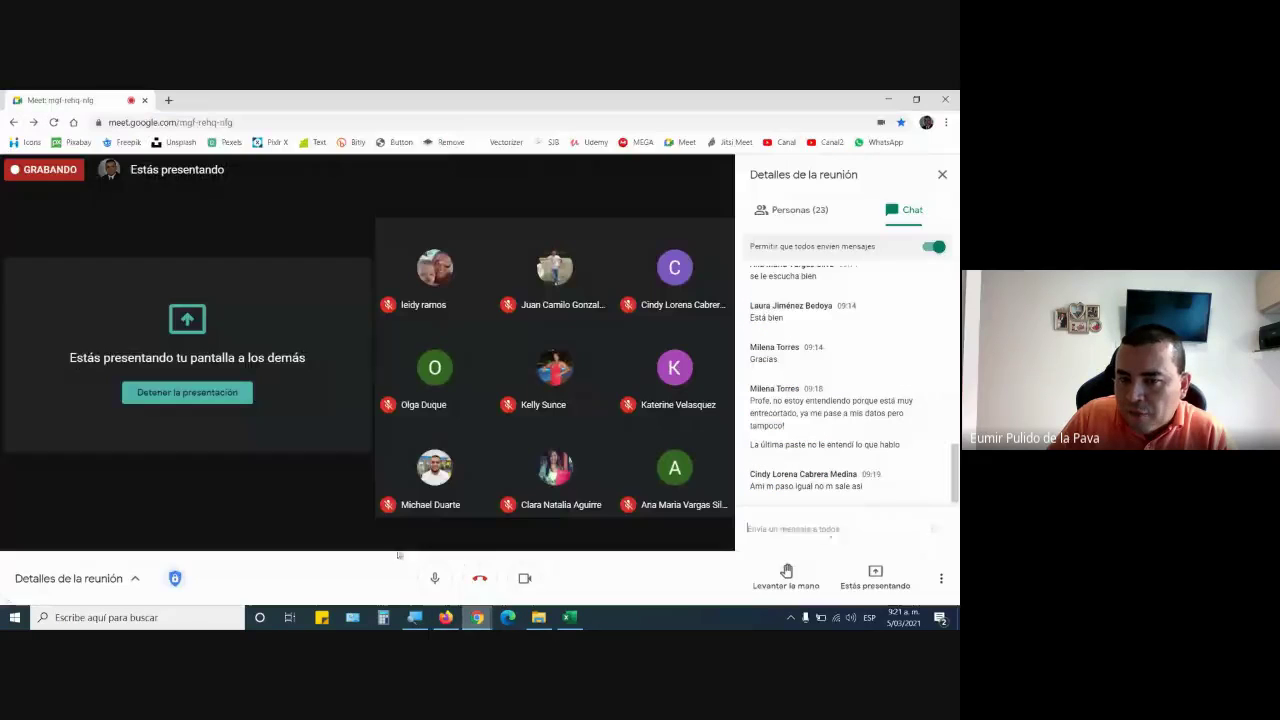
left_click(941, 583)
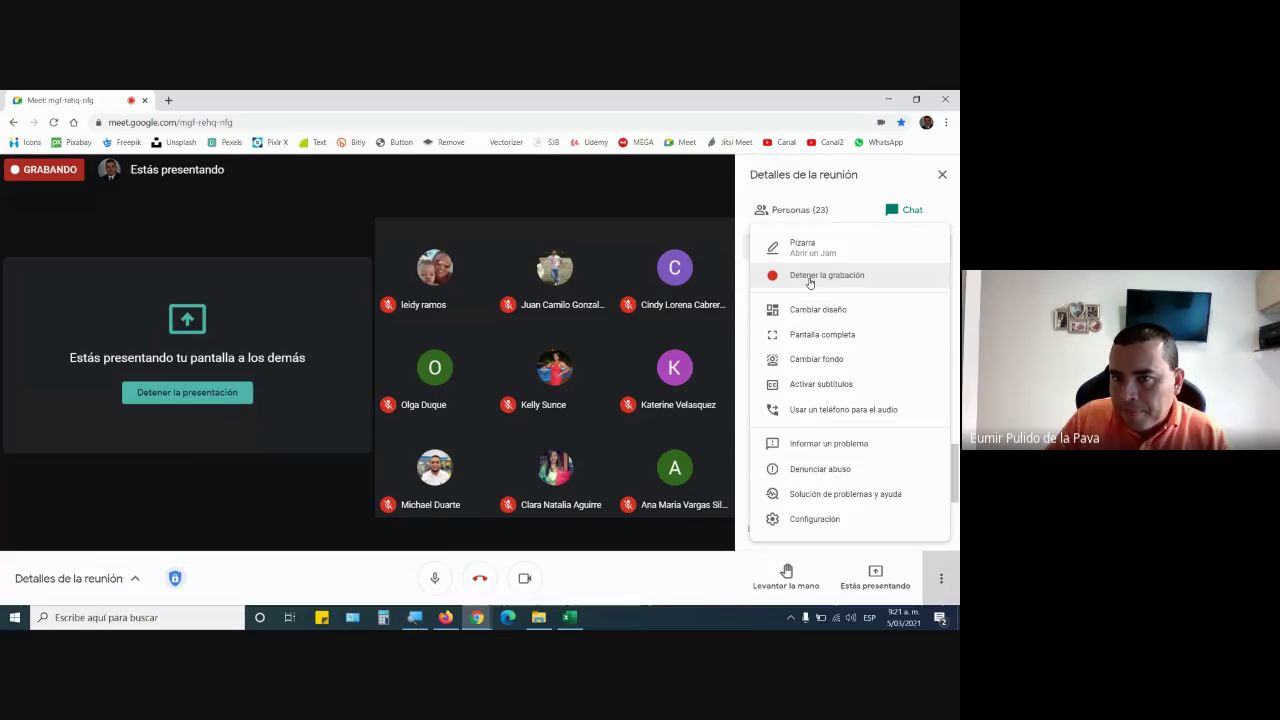
left_click(810, 276)
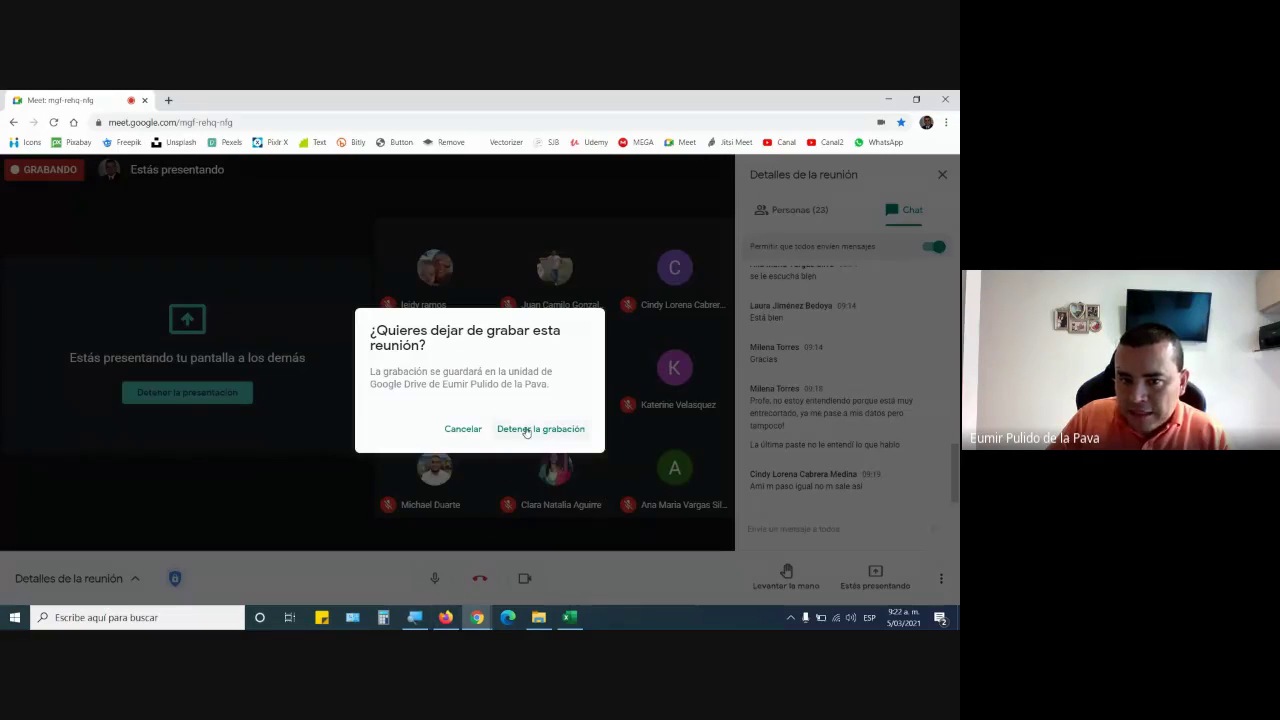